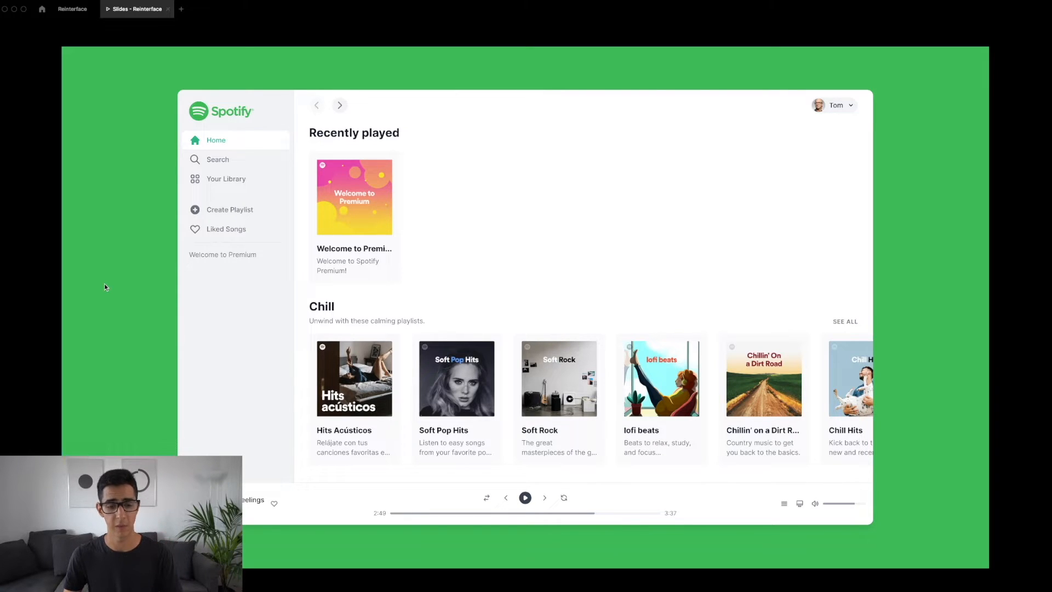
# Advance the presentation through the player, sidebar and main content slides to the agenda slide with the design challenge
pyautogui.press('Right')
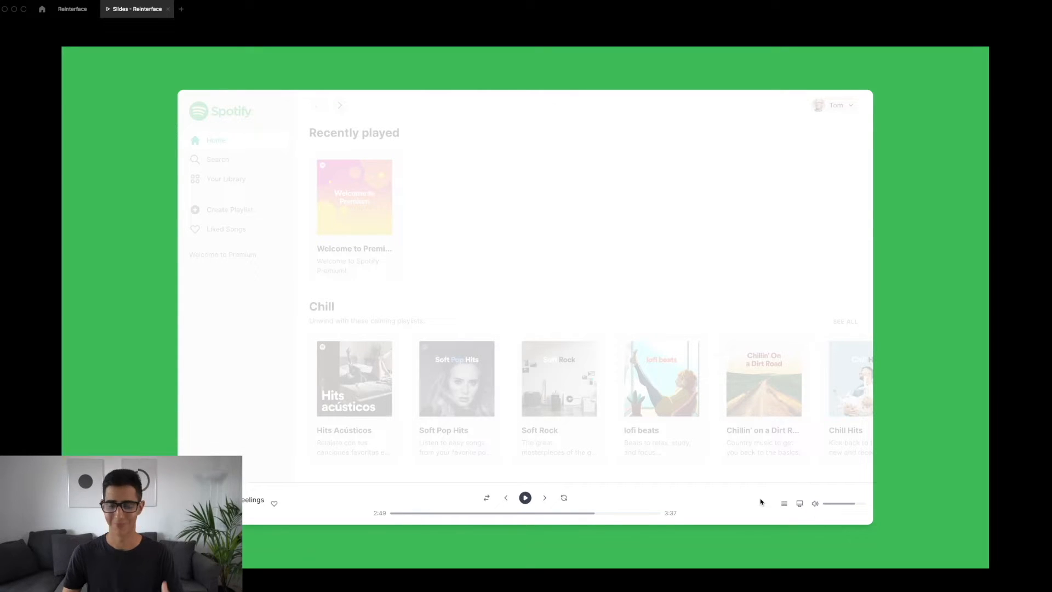
pyautogui.press('Right')
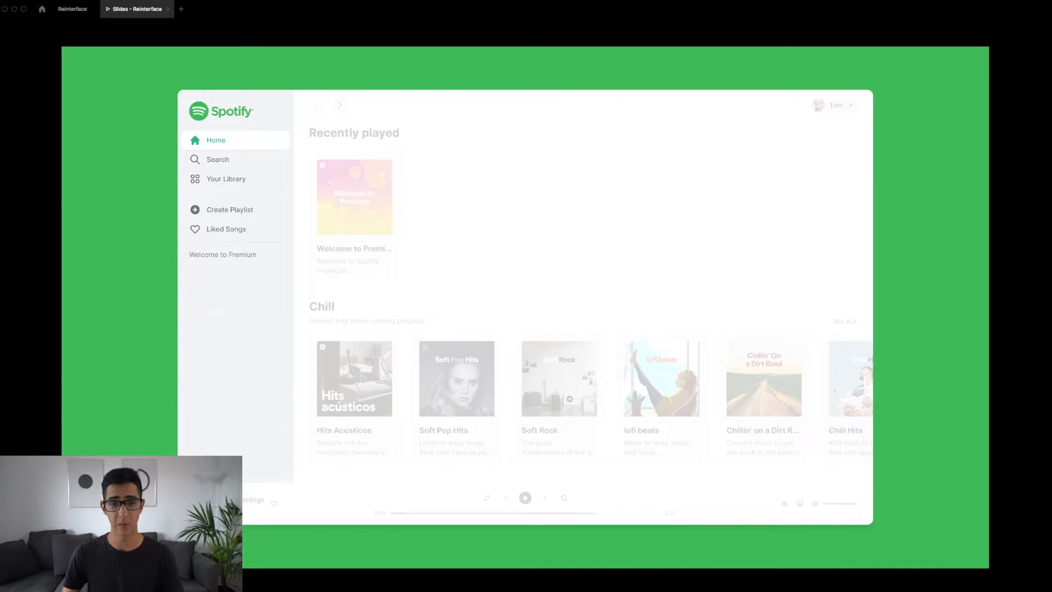
pyautogui.press('Right')
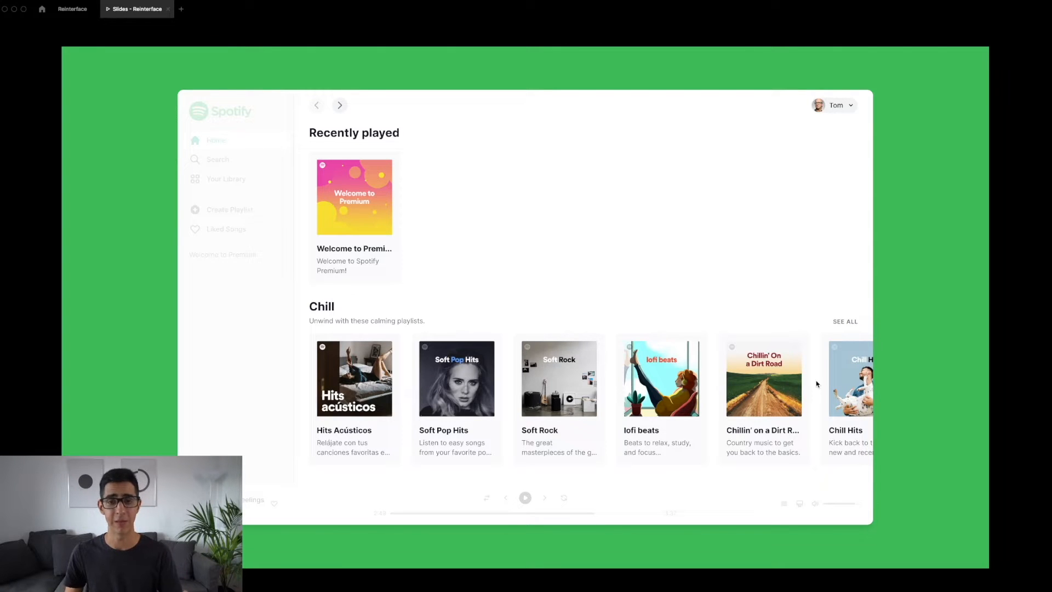
pyautogui.press('Right')
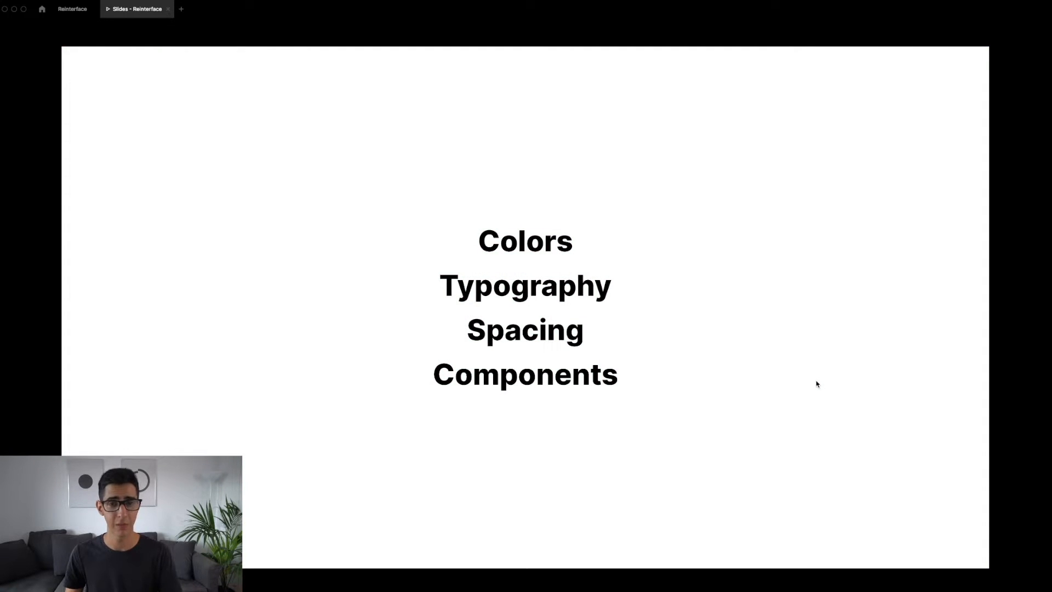
pyautogui.press('Right')
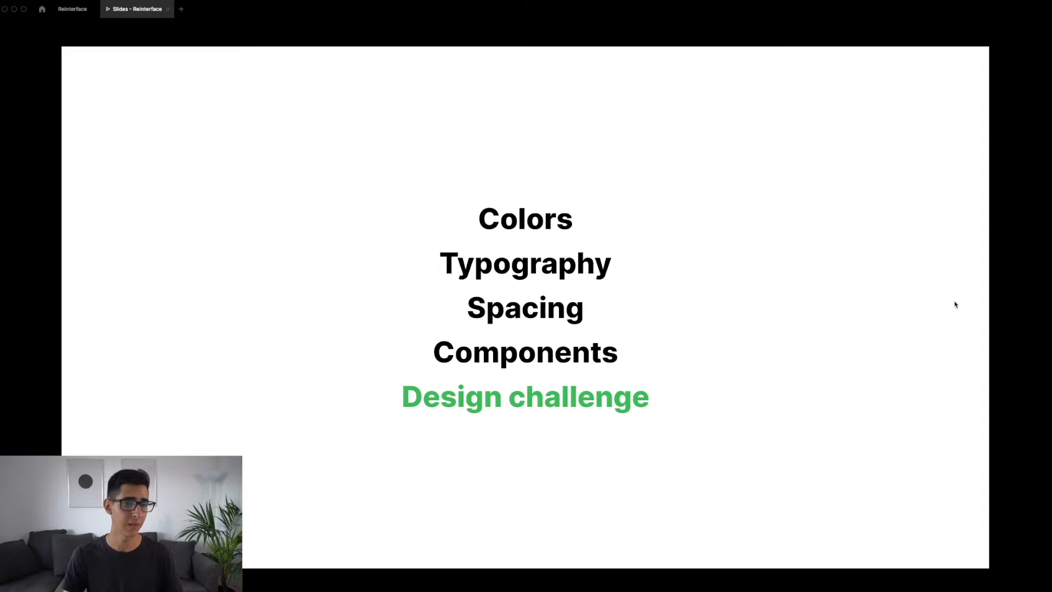
# Switch to the Reinterface design file and examine the dark Spotify screenshot, the light Home redesign and the empty Home frame
pyautogui.click(73, 10)
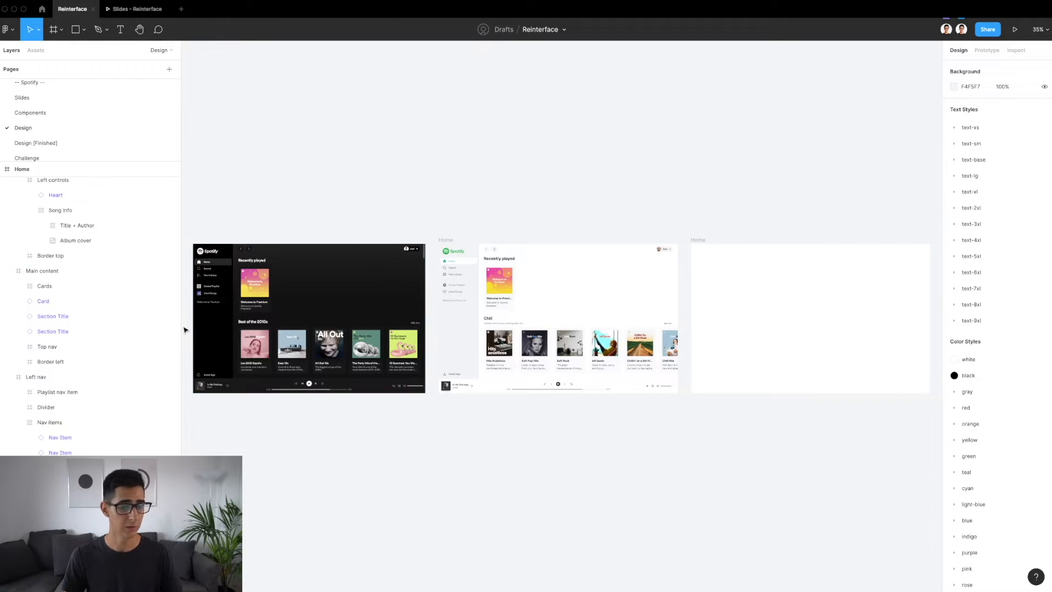
pyautogui.scroll(5, 186, 329)
pyautogui.scroll(1, 191, 331)
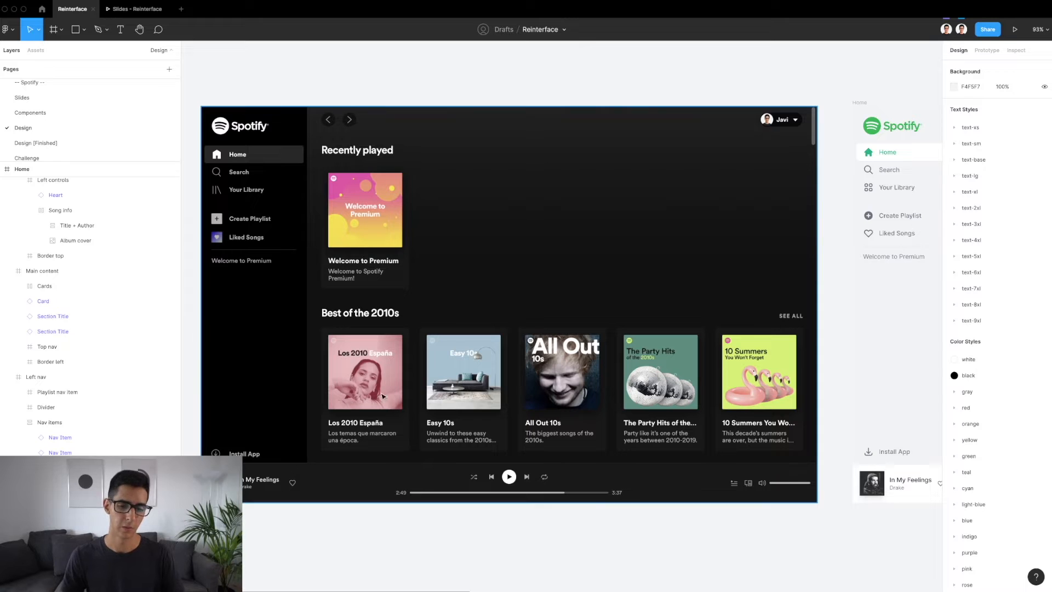
pyautogui.hscroll(10, 444, 311)
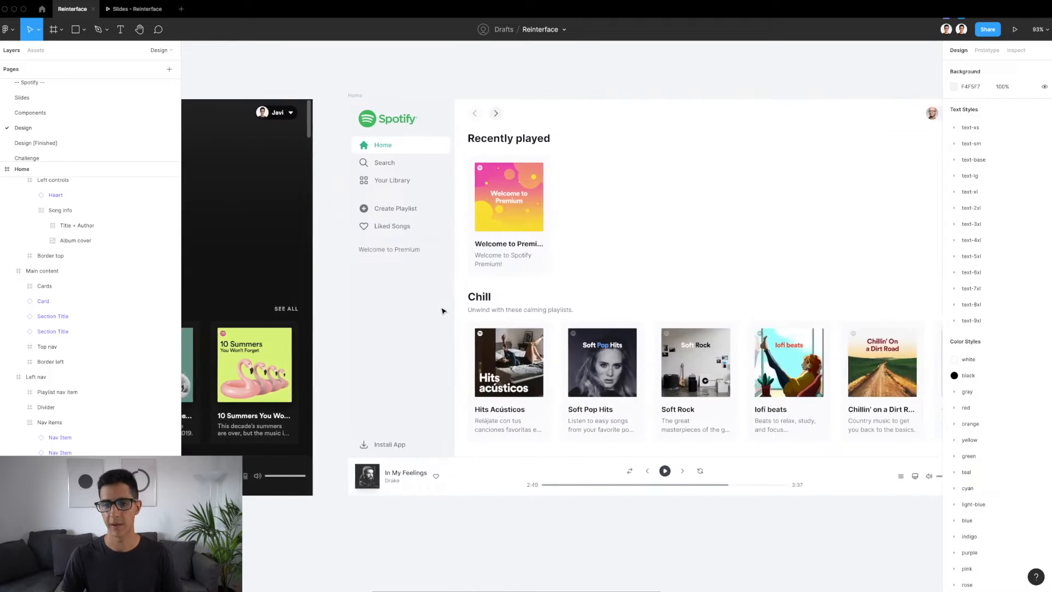
pyautogui.scroll(-5, 444, 310)
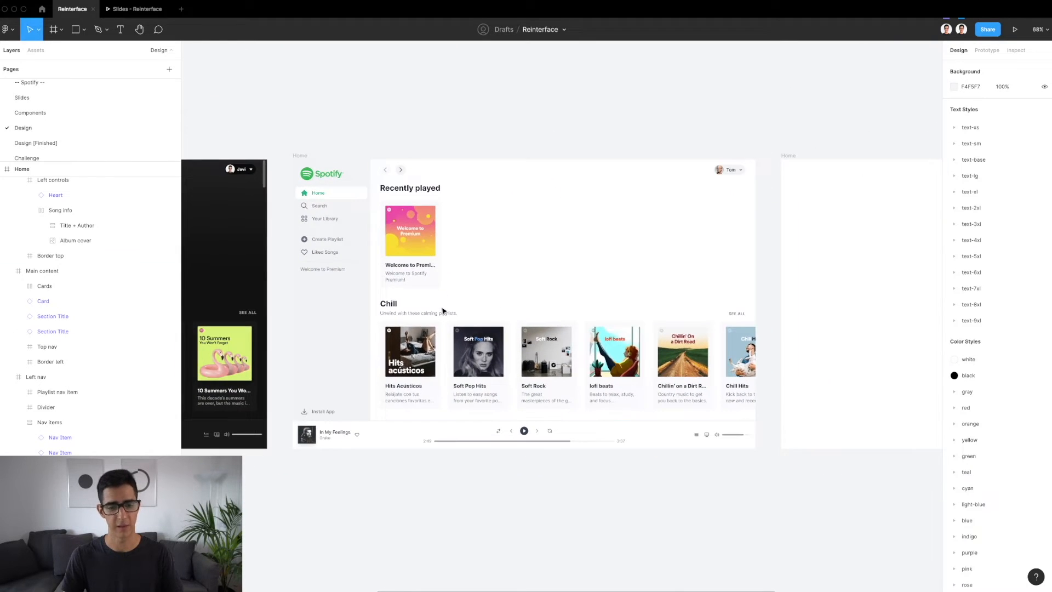
pyautogui.scroll(3, 484, 287)
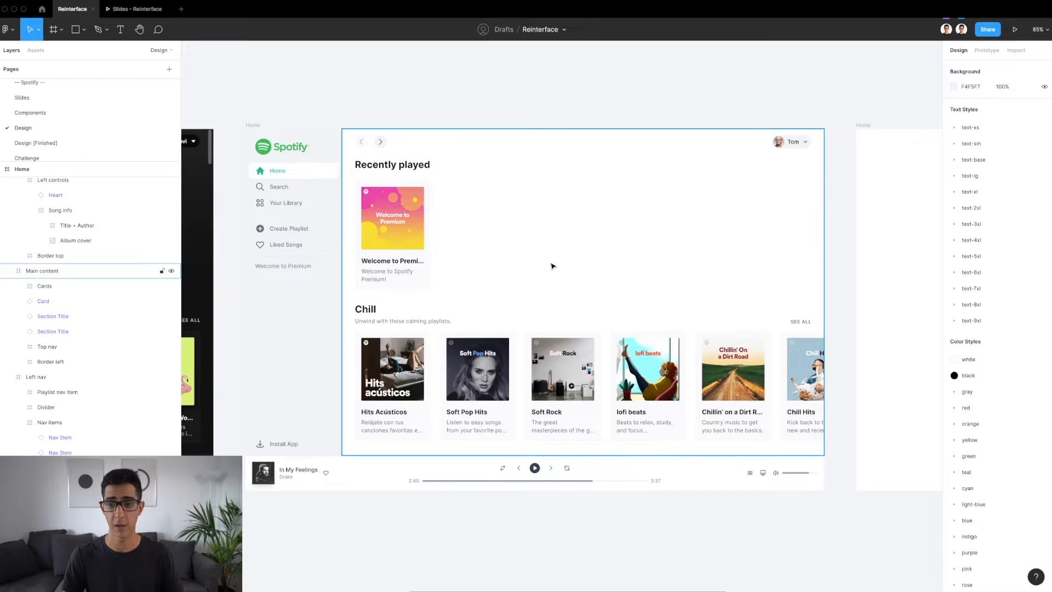
pyautogui.hscroll(10, 552, 267)
pyautogui.hscroll(7, 552, 266)
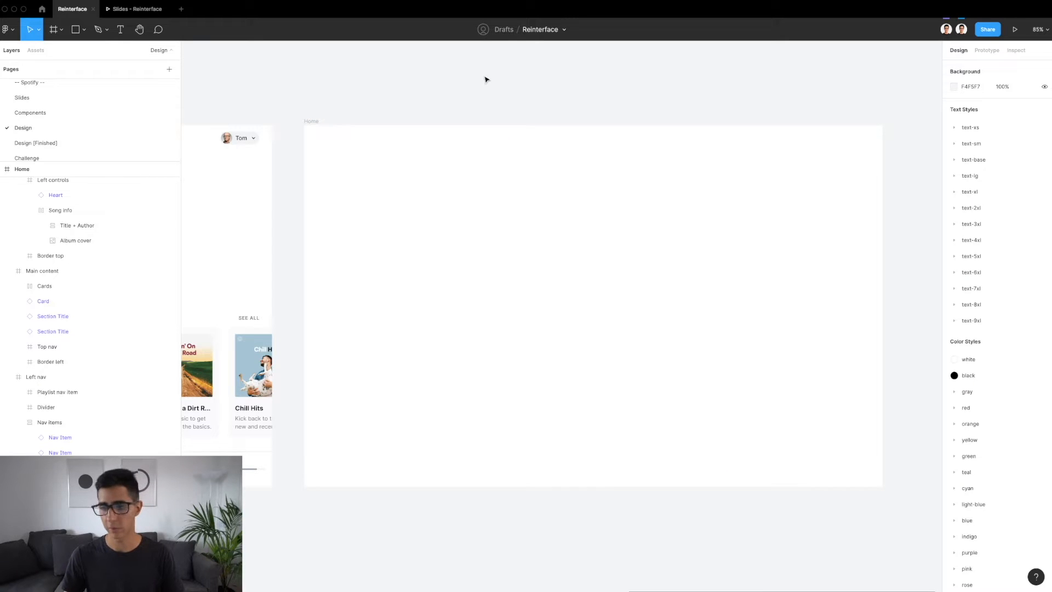
pyautogui.hotkey('shift', '2')
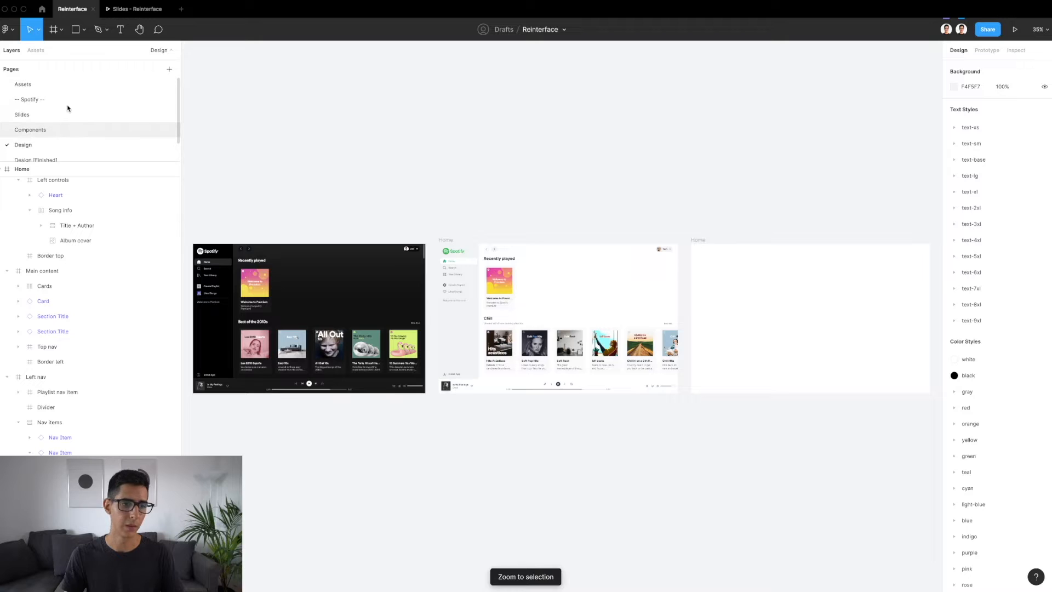
# Review the icon sets on the Assets page and the color and effect styles on the Design page
pyautogui.scroll(2, 49, 88)
pyautogui.click(49, 85)
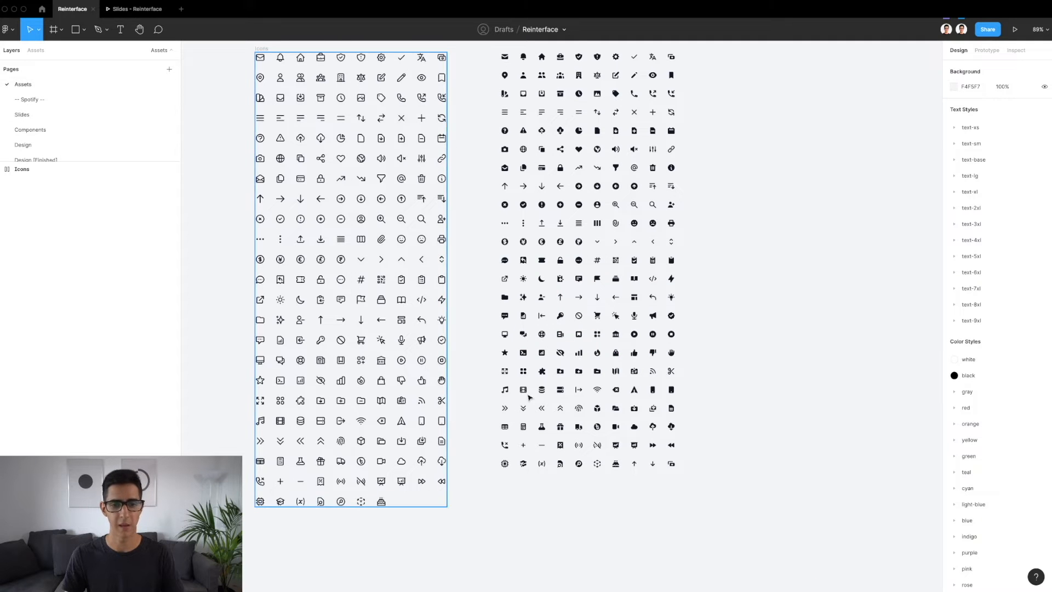
pyautogui.click(44, 146)
pyautogui.scroll(-3, 1029, 287)
pyautogui.scroll(-2, 1030, 286)
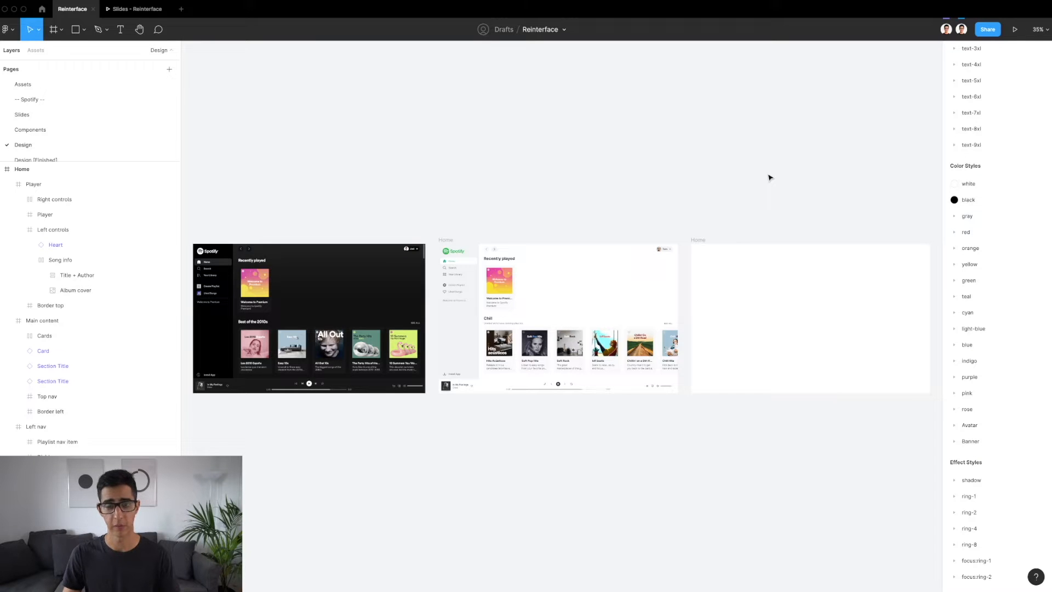
# Select the player bar in the light Home redesign and examine its dimensions and constraints
pyautogui.scroll(5, 505, 412)
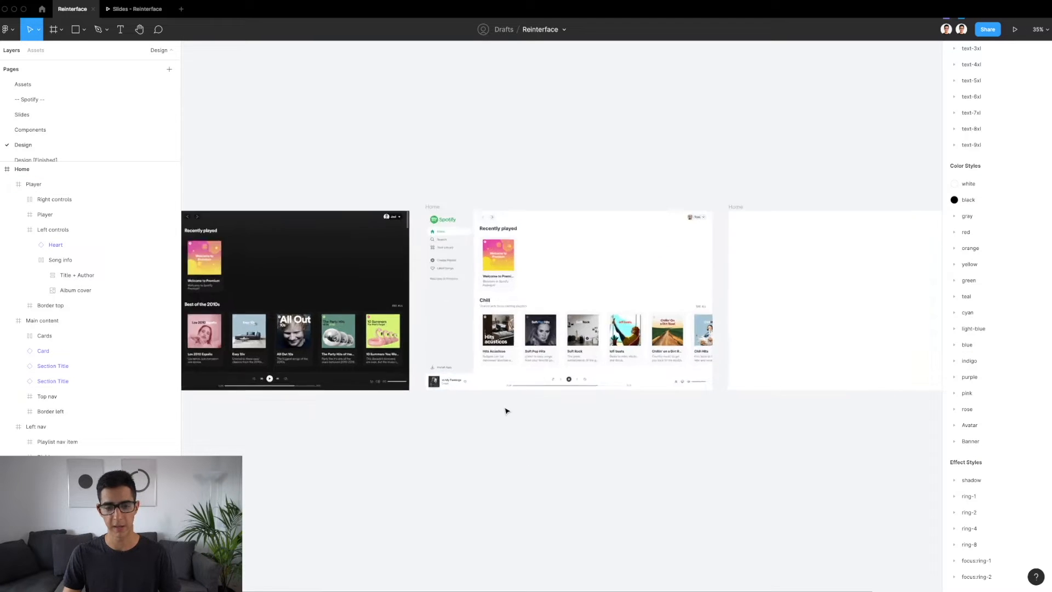
pyautogui.click(591, 369)
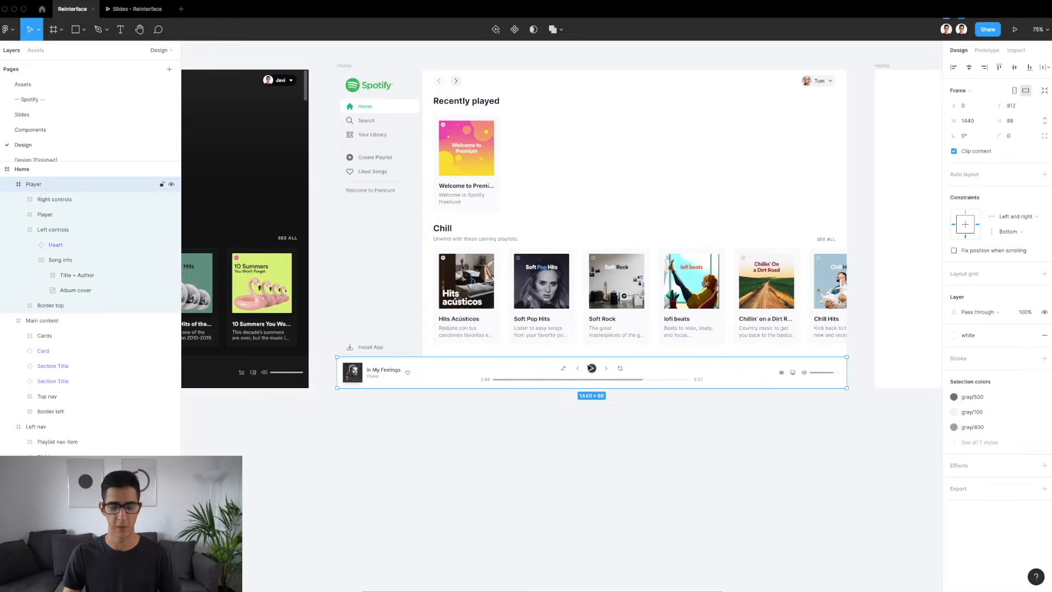
pyautogui.scroll(2, 591, 369)
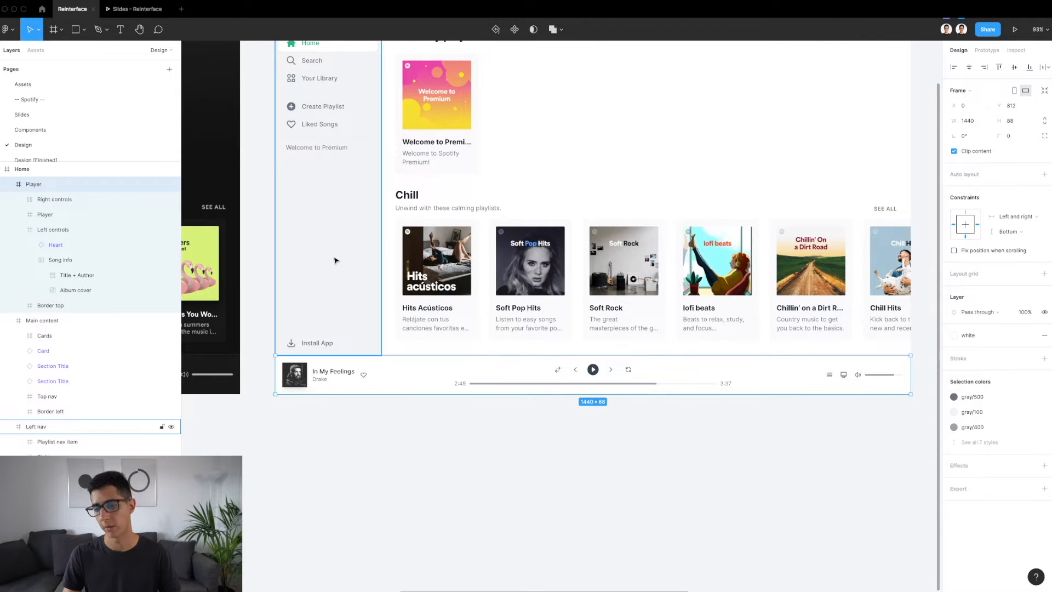
pyautogui.hscroll(1, 329, 378)
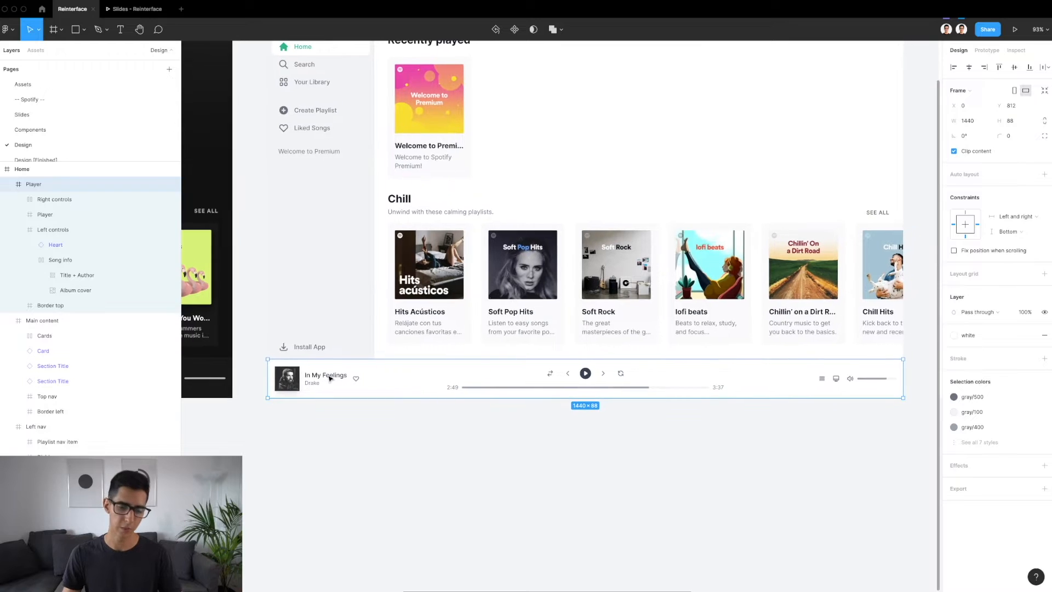
pyautogui.scroll(-3, 330, 378)
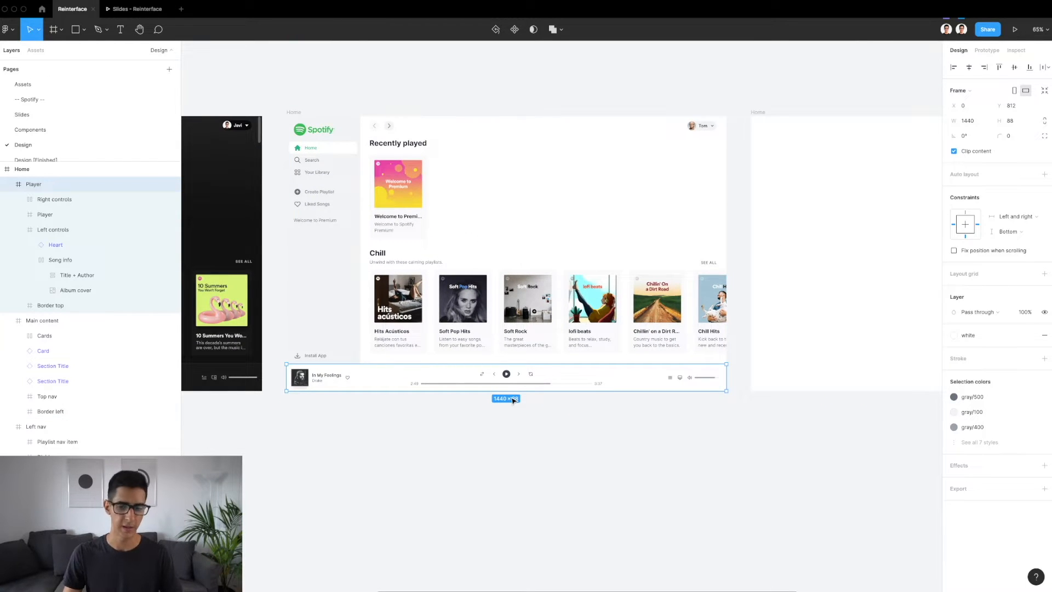
pyautogui.hscroll(10, 510, 399)
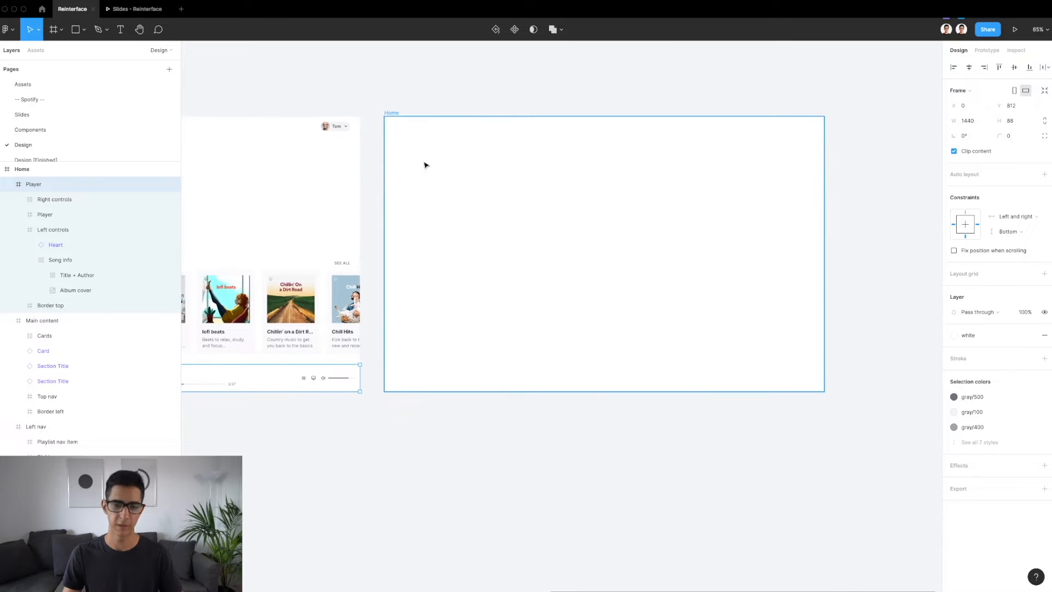
# Draw a new frame inside the empty Home frame and set its size to 1440 × 88
pyautogui.click(395, 125)
pyautogui.hscroll(2, 614, 261)
pyautogui.scroll(1, 614, 261)
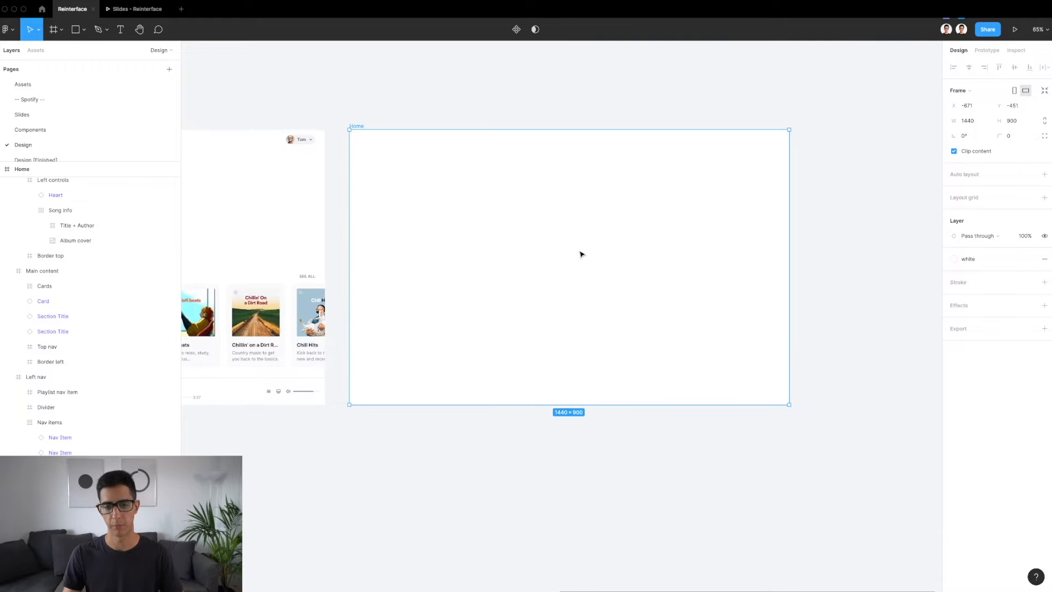
pyautogui.keyDown('ctrl'); pyautogui.scroll(3, 581, 252); pyautogui.keyUp('ctrl')
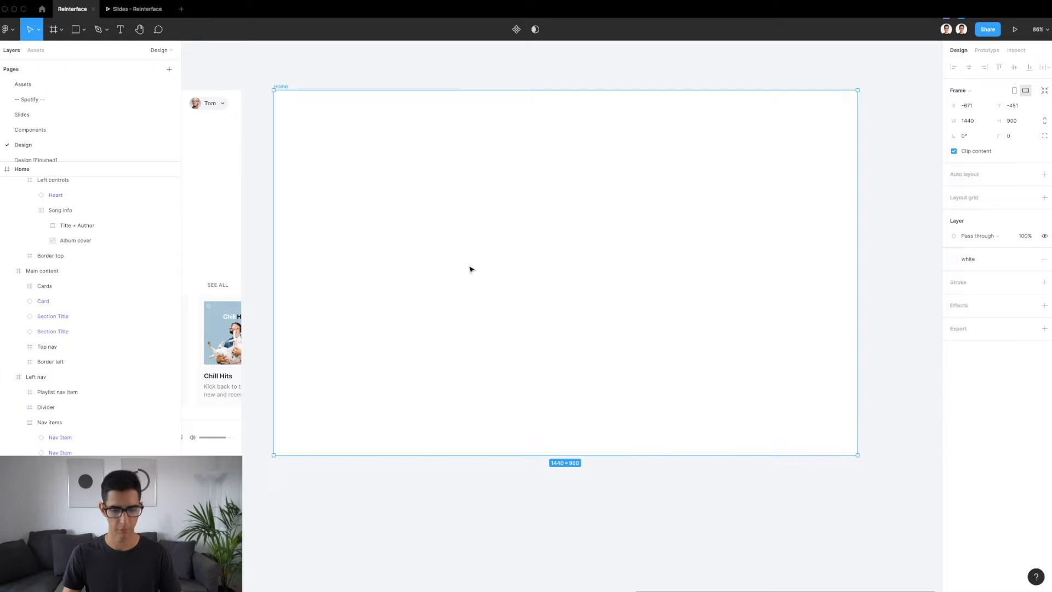
pyautogui.press('f')
pyautogui.moveTo(389, 304); pyautogui.dragTo(834, 340)
pyautogui.click(1012, 120)
pyautogui.write('88')
pyautogui.press('Return')
pyautogui.click(976, 123)
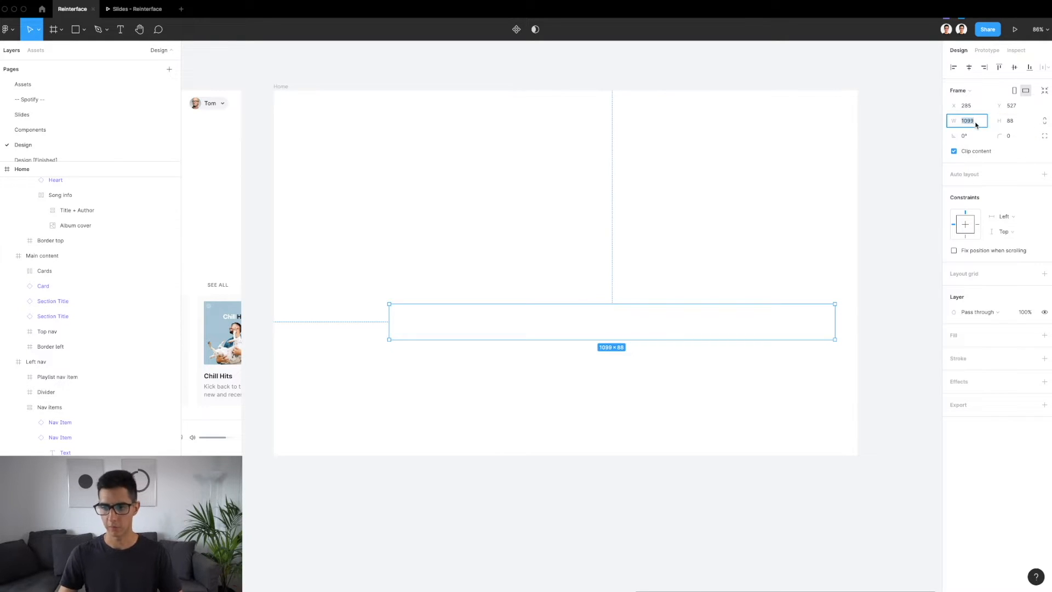
pyautogui.write('144')
pyautogui.press('Return')
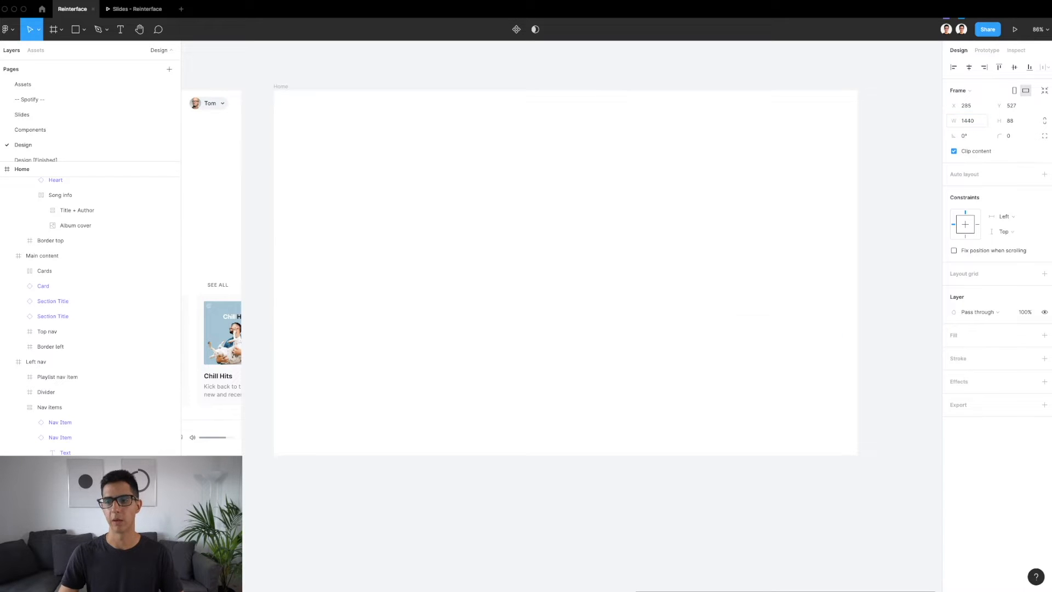
# Align the new frame to the bottom center of Home and set its constraints to Left and right and Bottom
pyautogui.click(970, 67)
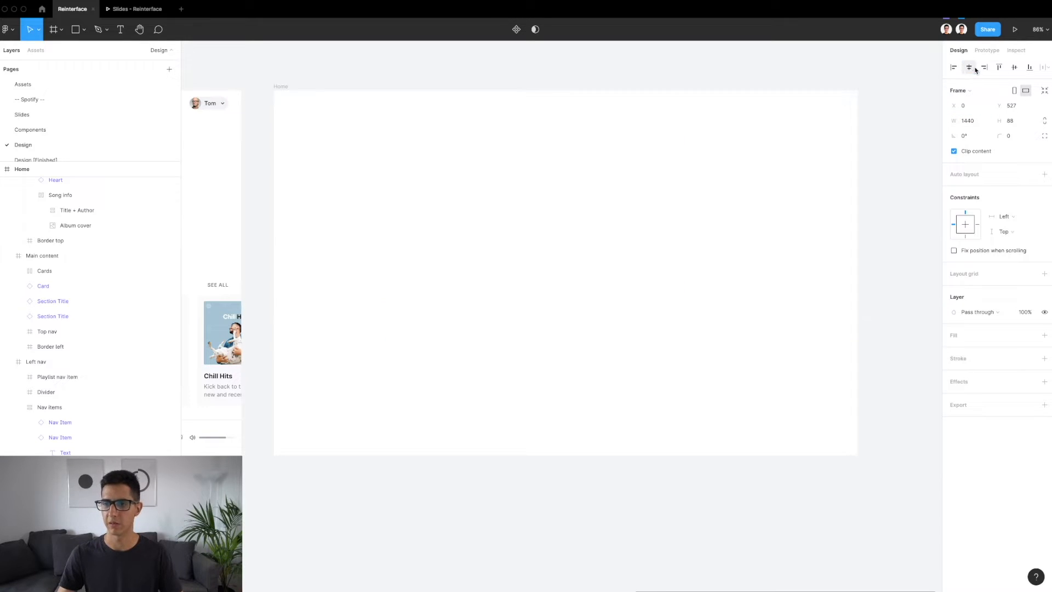
pyautogui.click(1030, 68)
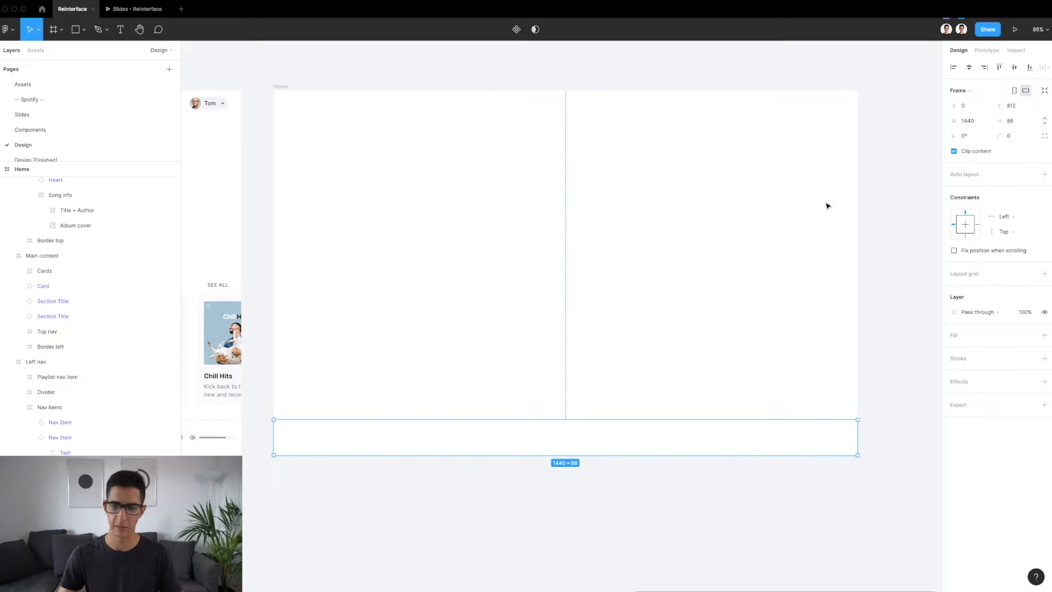
pyautogui.click(1019, 217)
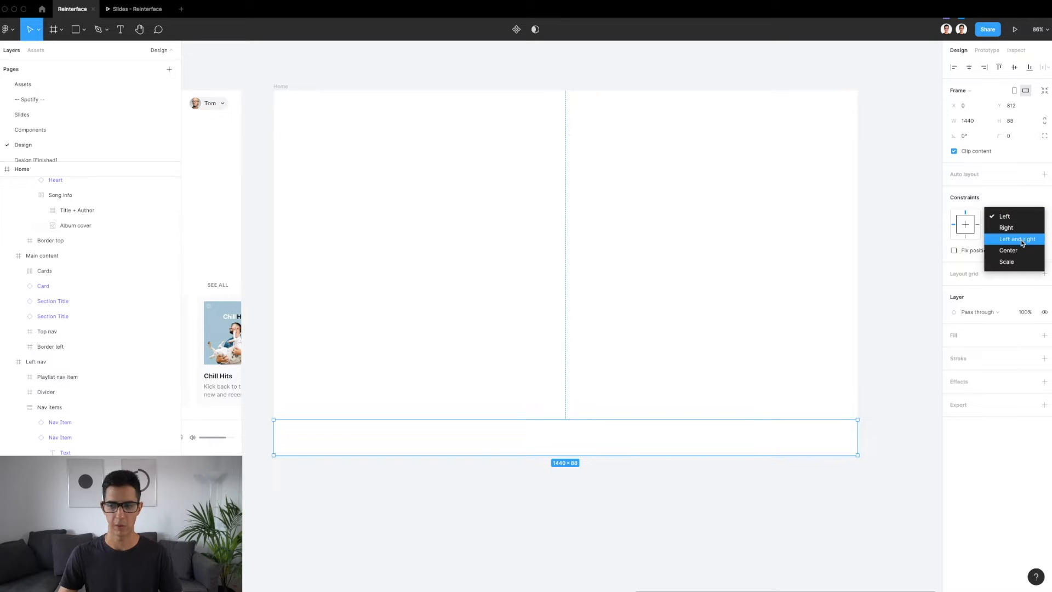
pyautogui.click(1018, 238)
pyautogui.click(964, 236)
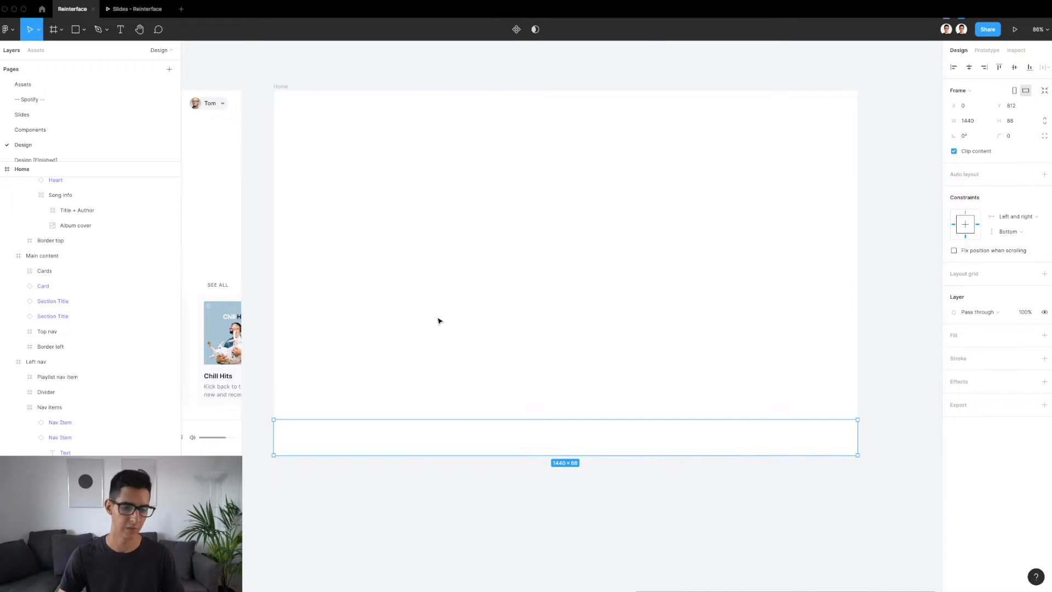
# Collapse the finished Home frame's layers and move the new Home frame to the top of the layer order
pyautogui.scroll(2, 5, 263)
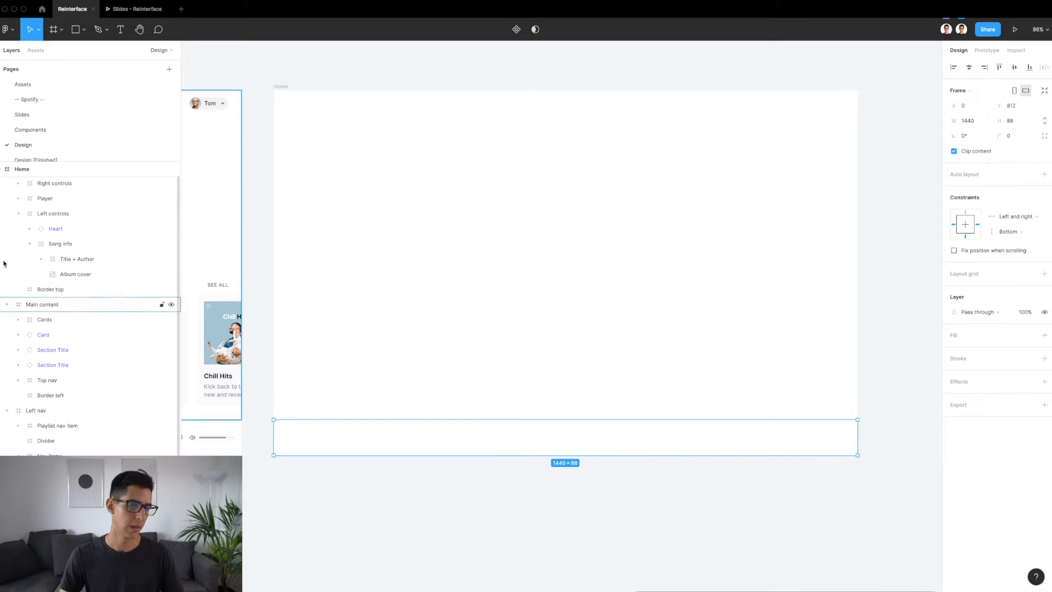
pyautogui.click(1, 171)
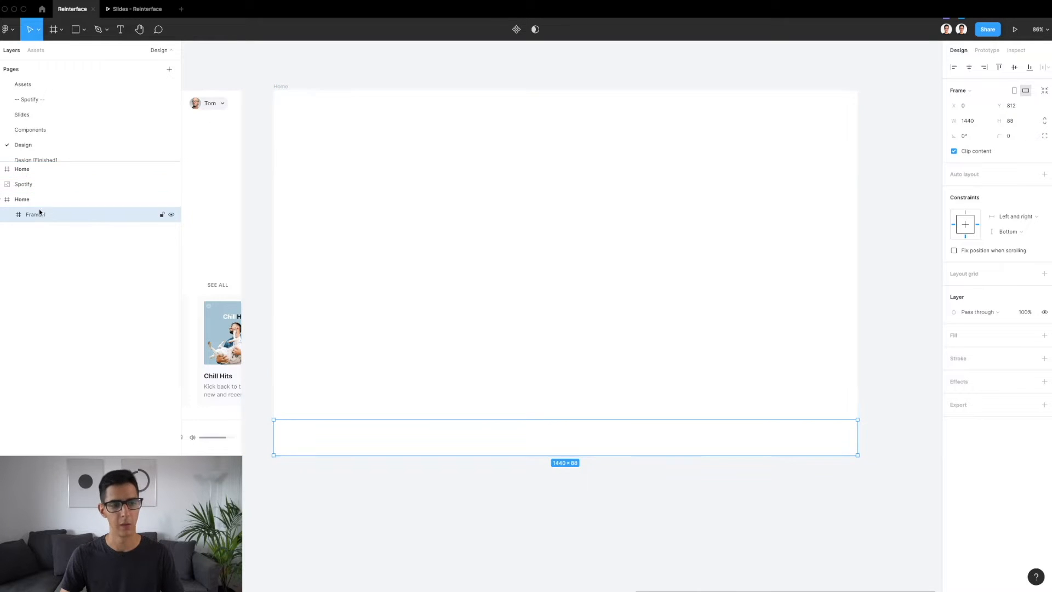
pyautogui.click(25, 200)
pyautogui.moveTo(26, 203); pyautogui.dragTo(24, 105)
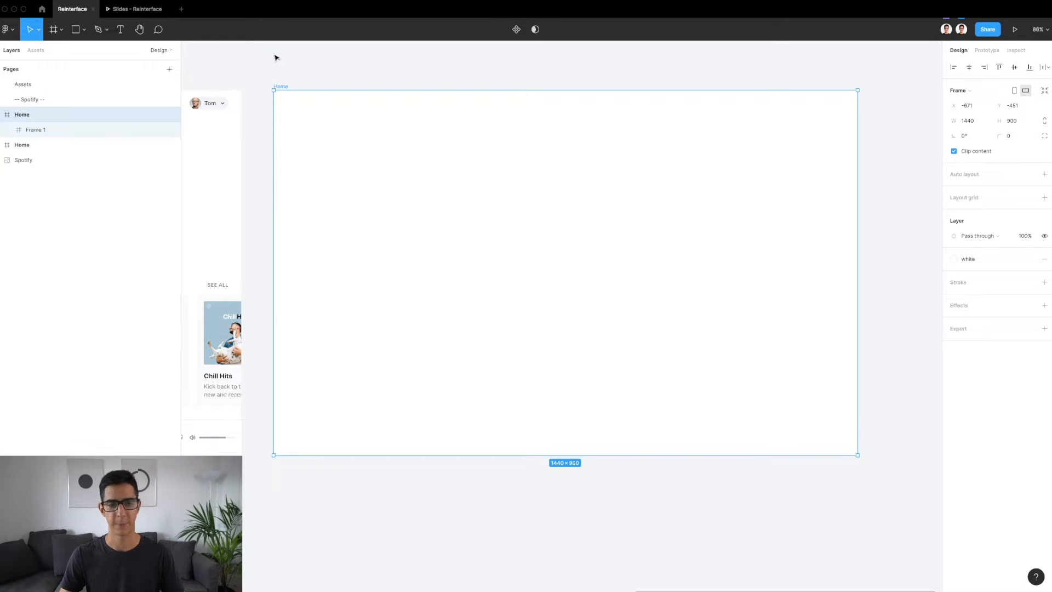
# Rename the 1440 × 88 frame inside the new Home frame as Player
pyautogui.click(377, 451)
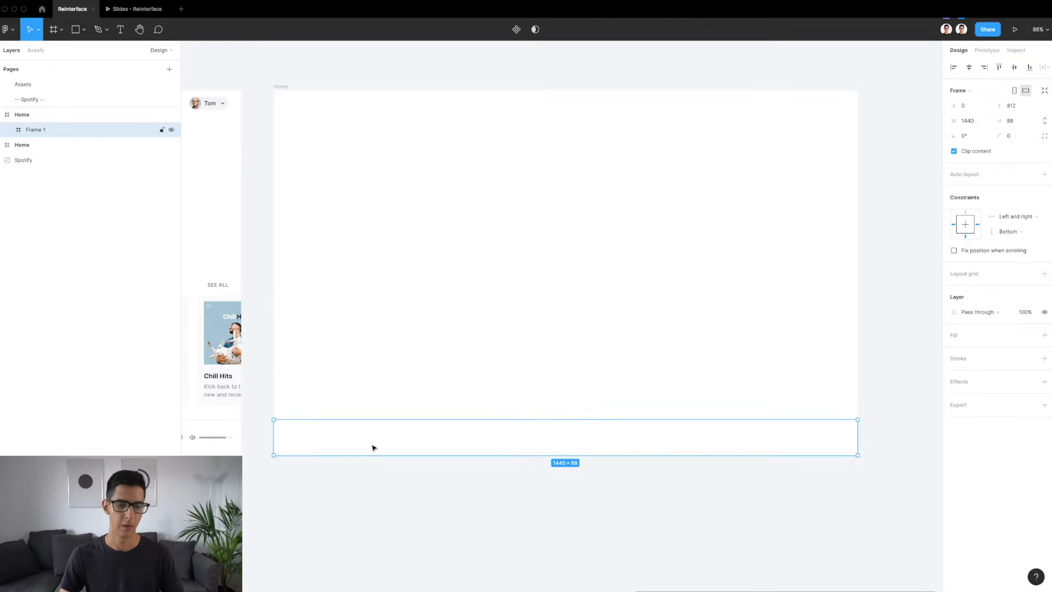
pyautogui.doubleClick(34, 128)
pyautogui.write('Player')
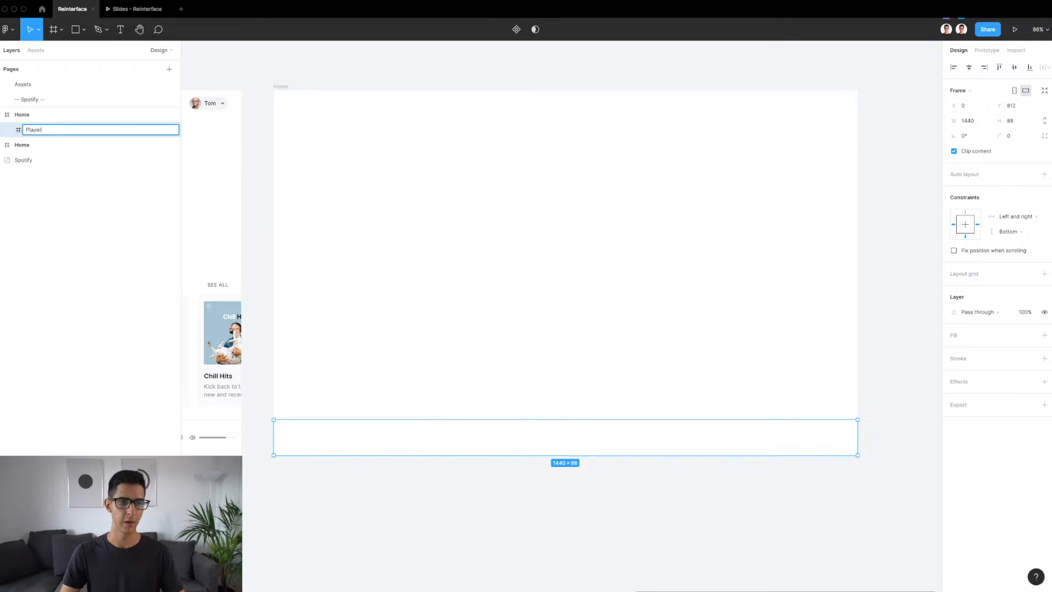
pyautogui.press('Return')
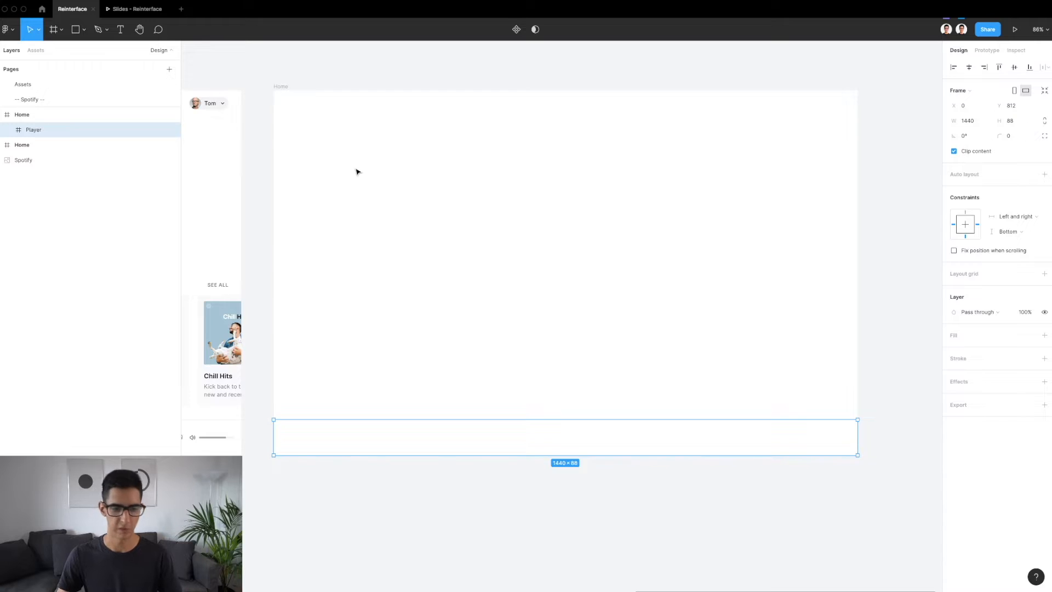
pyautogui.scroll(-2, 357, 172)
pyautogui.hscroll(-5, 358, 172)
pyautogui.hscroll(4, 599, 360)
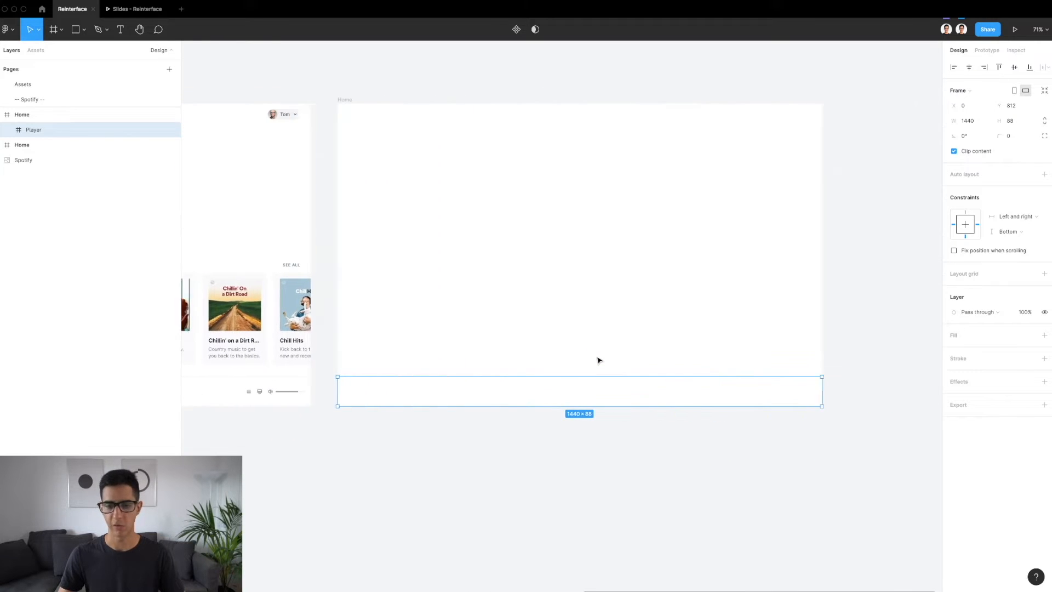
# Copy the 1440 × 1 gray/200 Border top line from the finished Player and paste it into the new Player frame
pyautogui.hscroll(1, 599, 360)
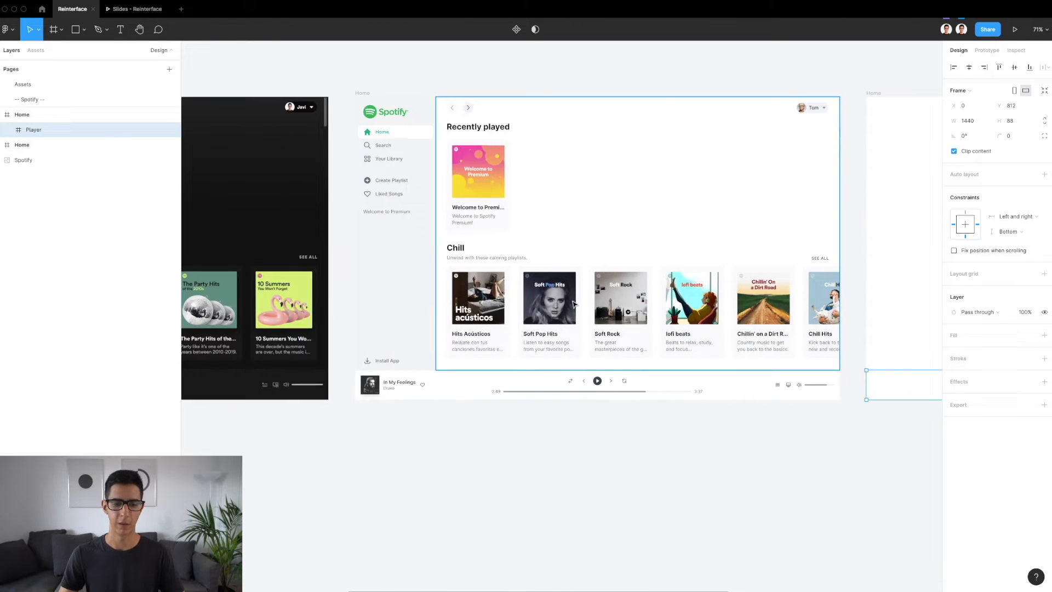
pyautogui.scroll(3, 462, 391)
pyautogui.click(479, 438)
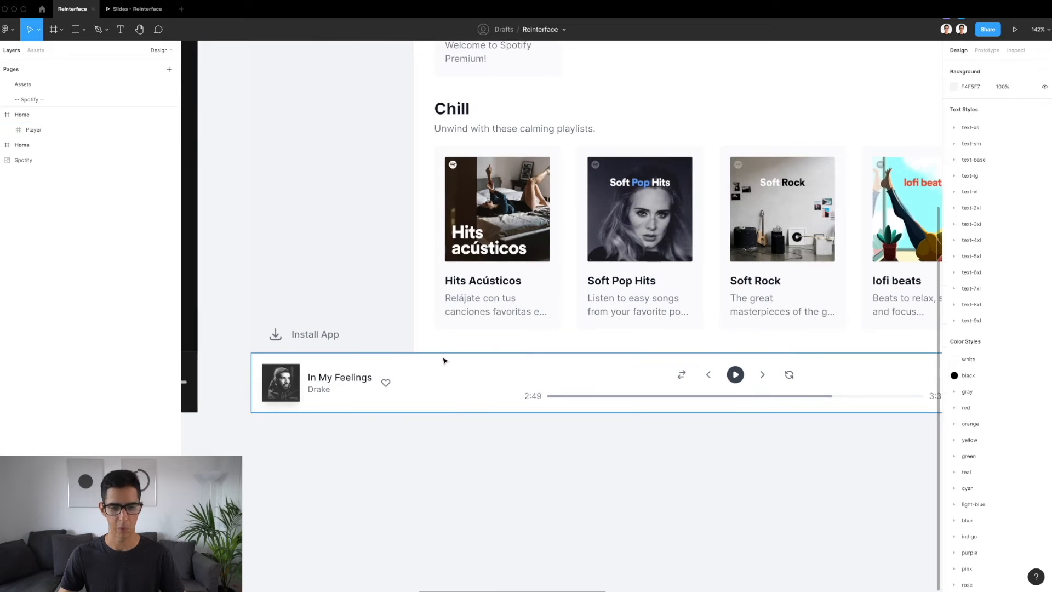
pyautogui.click(437, 355)
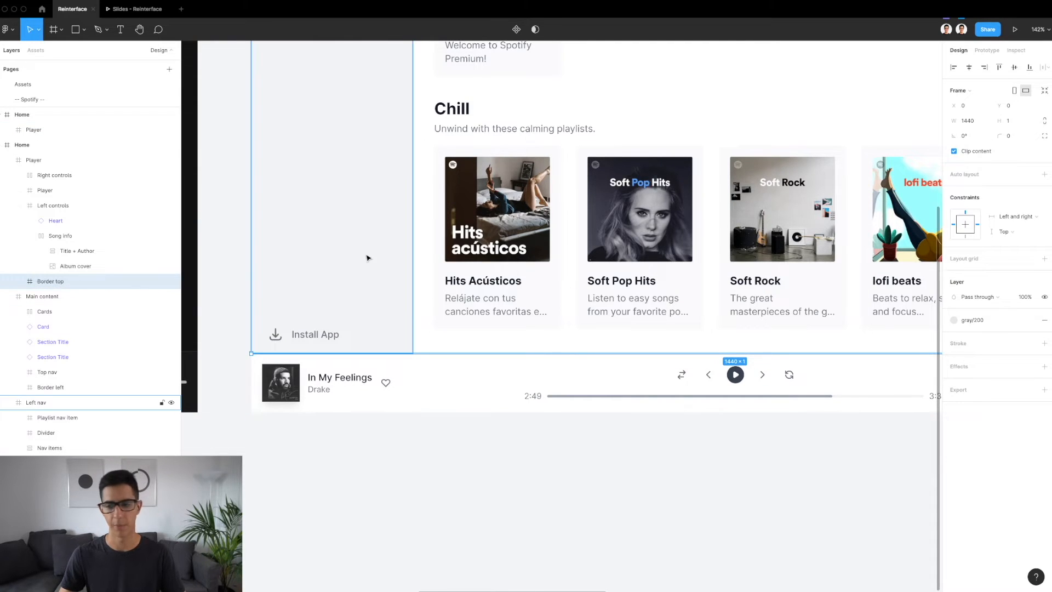
pyautogui.scroll(-5, 368, 256)
pyautogui.hscroll(6, 368, 256)
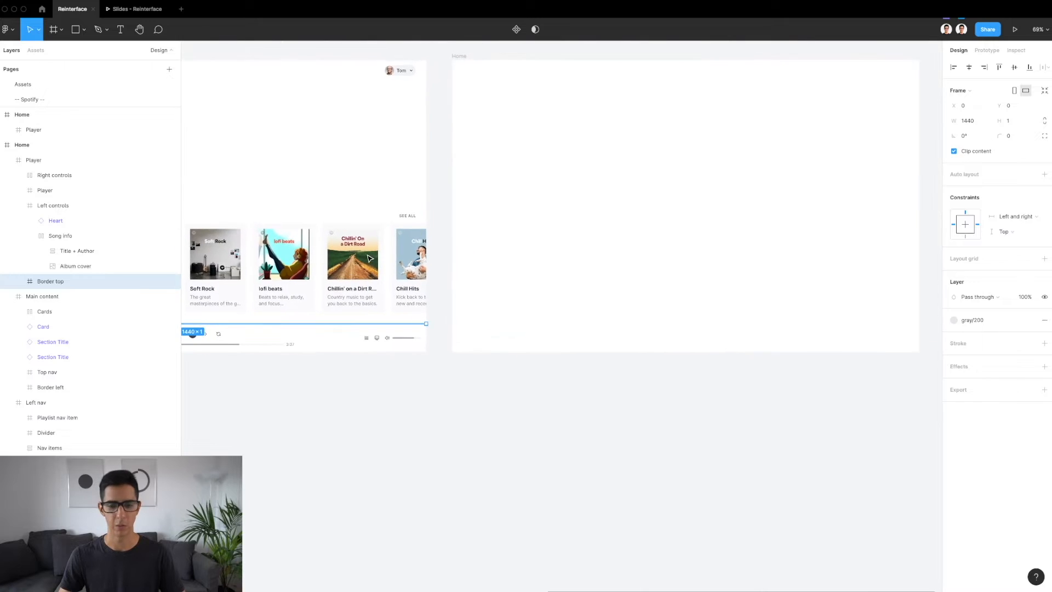
pyautogui.click(517, 343)
pyautogui.hotkey('ctrl', 'v')
pyautogui.scroll(5, 635, 356)
pyautogui.hscroll(-5, 252, 285)
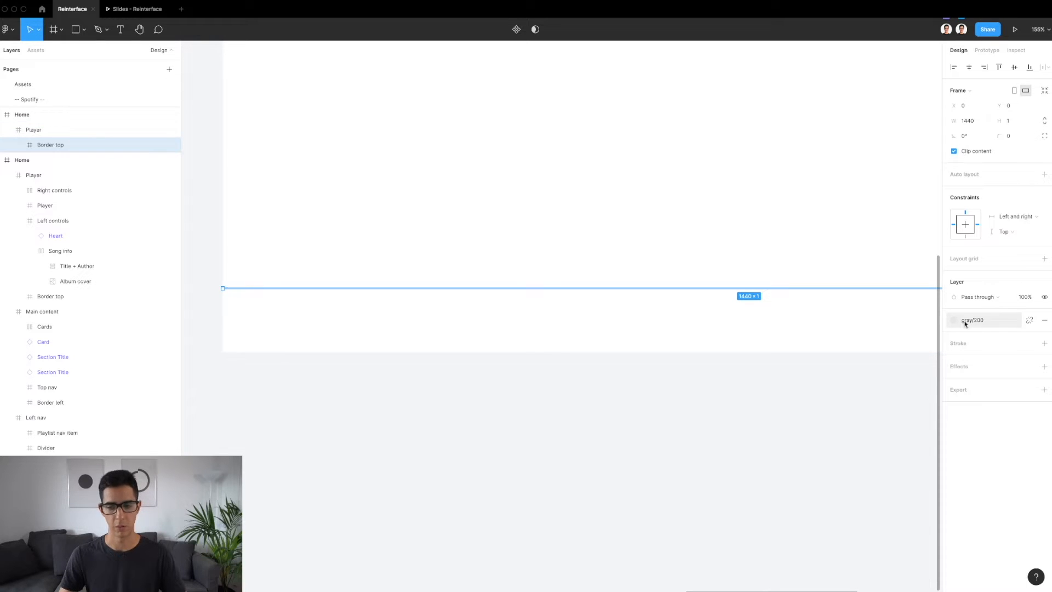
pyautogui.click(627, 322)
pyautogui.scroll(-5, 627, 322)
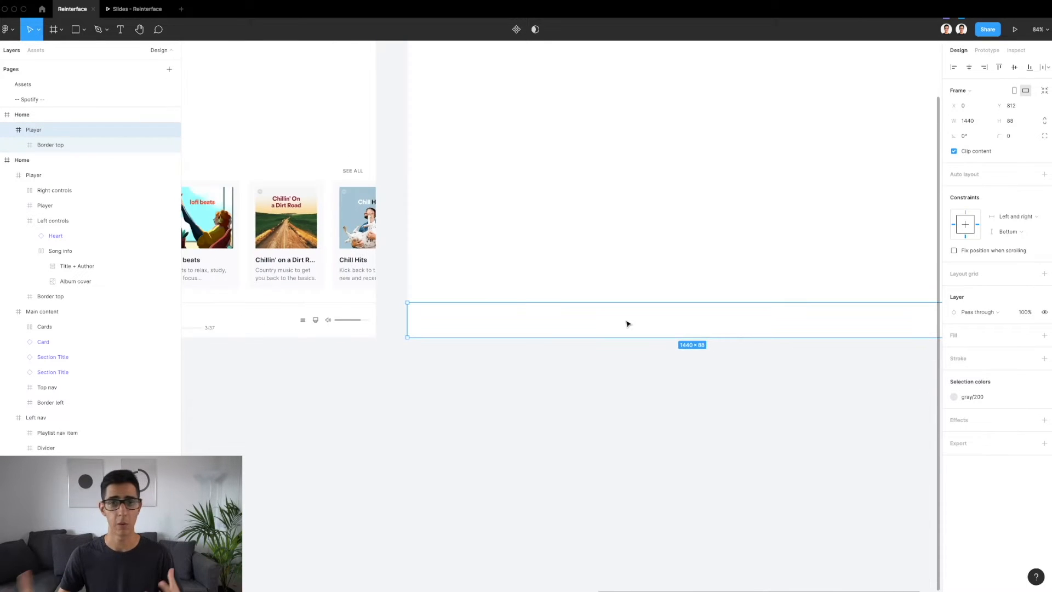
pyautogui.click(585, 381)
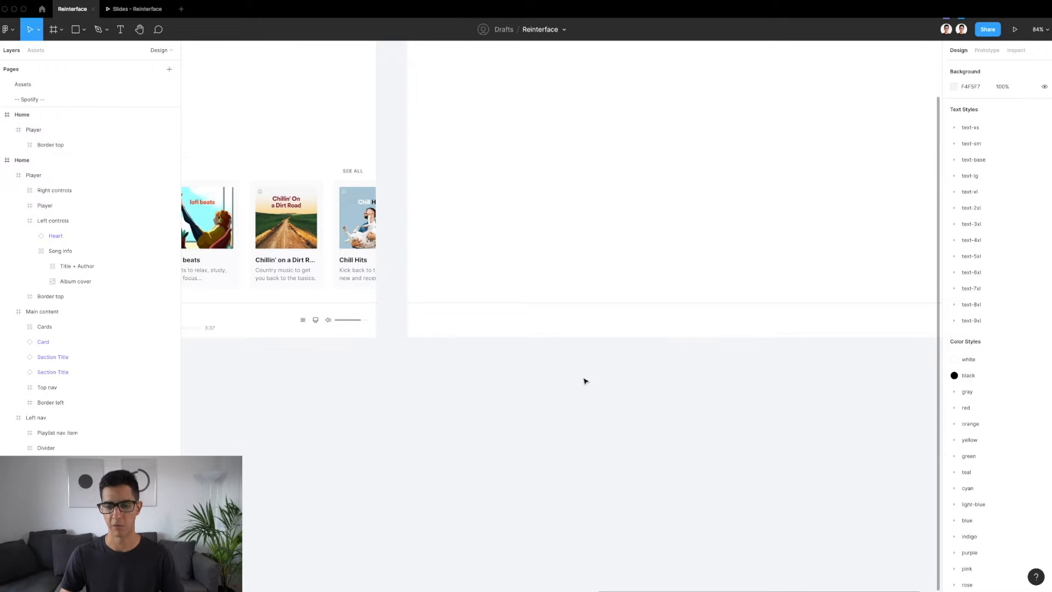
pyautogui.scroll(1, 585, 381)
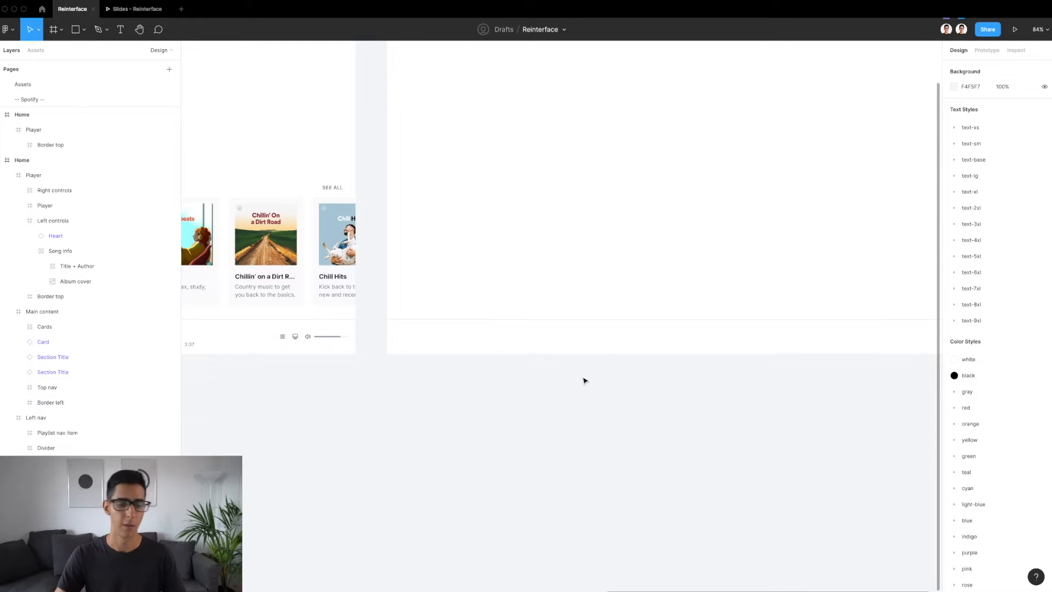
pyautogui.scroll(-3, 586, 380)
pyautogui.hscroll(-2, 583, 381)
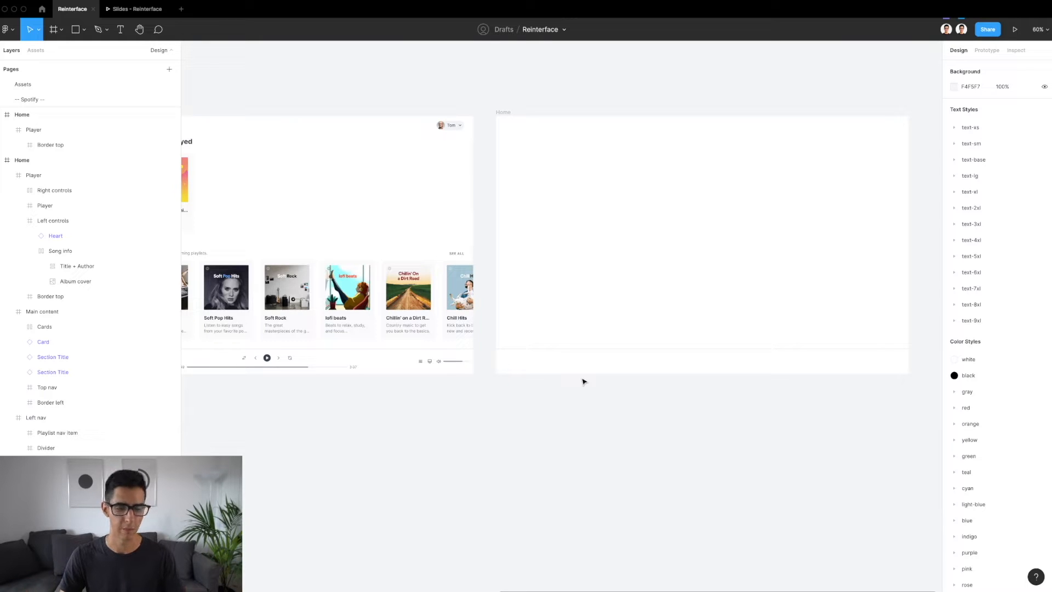
pyautogui.hscroll(2, 732, 363)
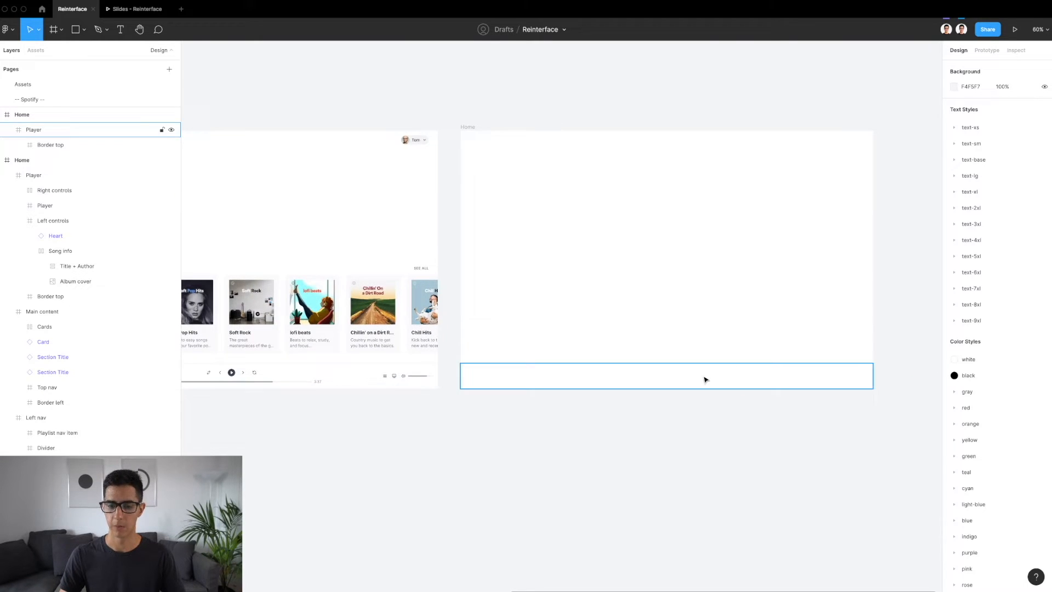
pyautogui.keyDown('ctrl'); pyautogui.scroll(3, 705, 379); pyautogui.keyUp('ctrl')
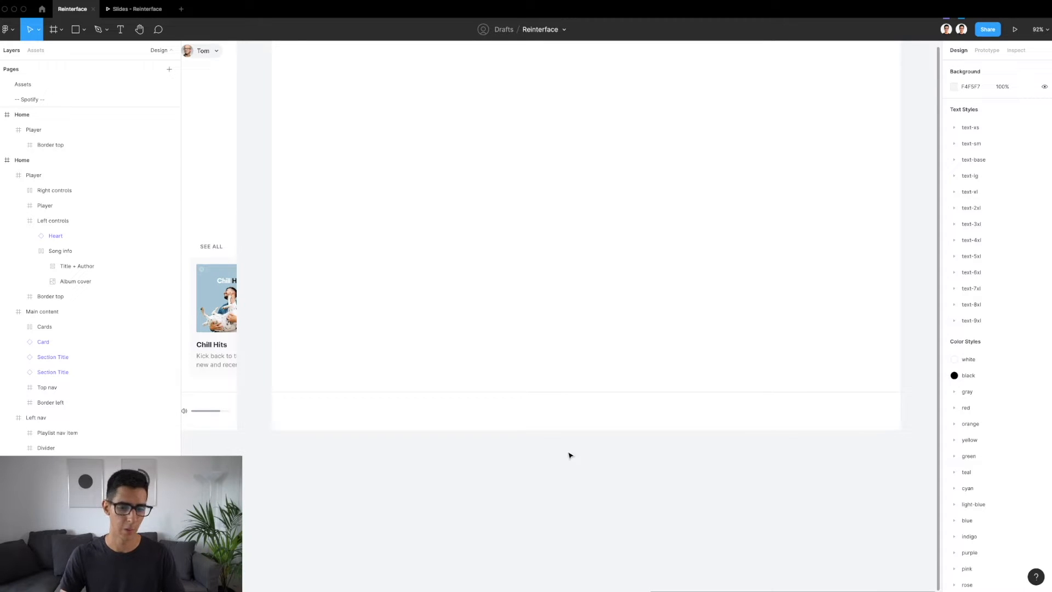
pyautogui.keyDown('ctrl'); pyautogui.scroll(-3, 500, 440); pyautogui.keyUp('ctrl')
pyautogui.hscroll(-5, 500, 440)
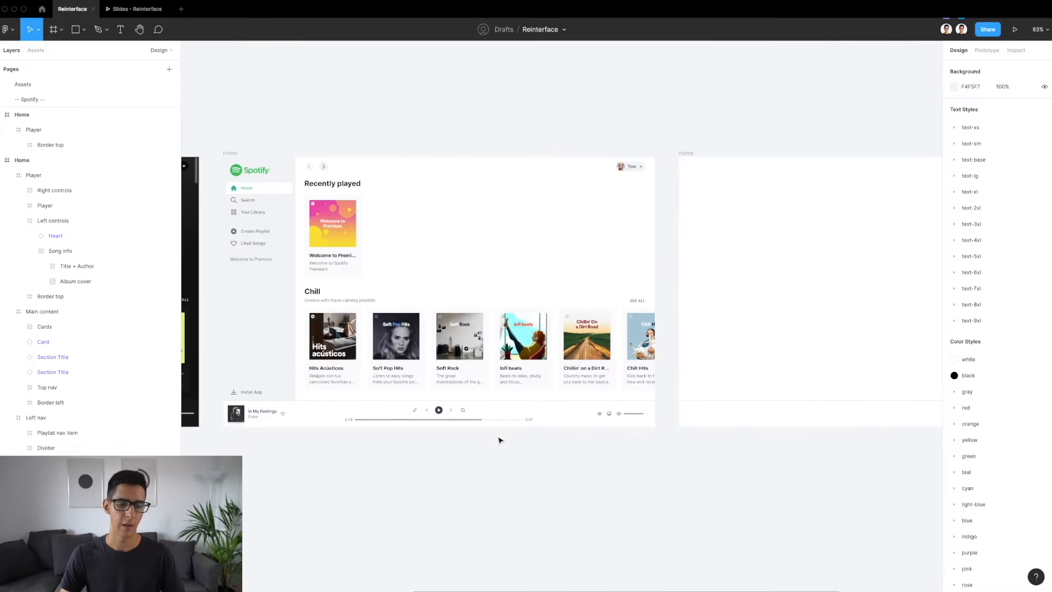
# Duplicate the finished Player's Left controls group onto the empty canvas just below the new Player frame
pyautogui.keyDown('ctrl'); pyautogui.scroll(5, 218, 415); pyautogui.keyUp('ctrl')
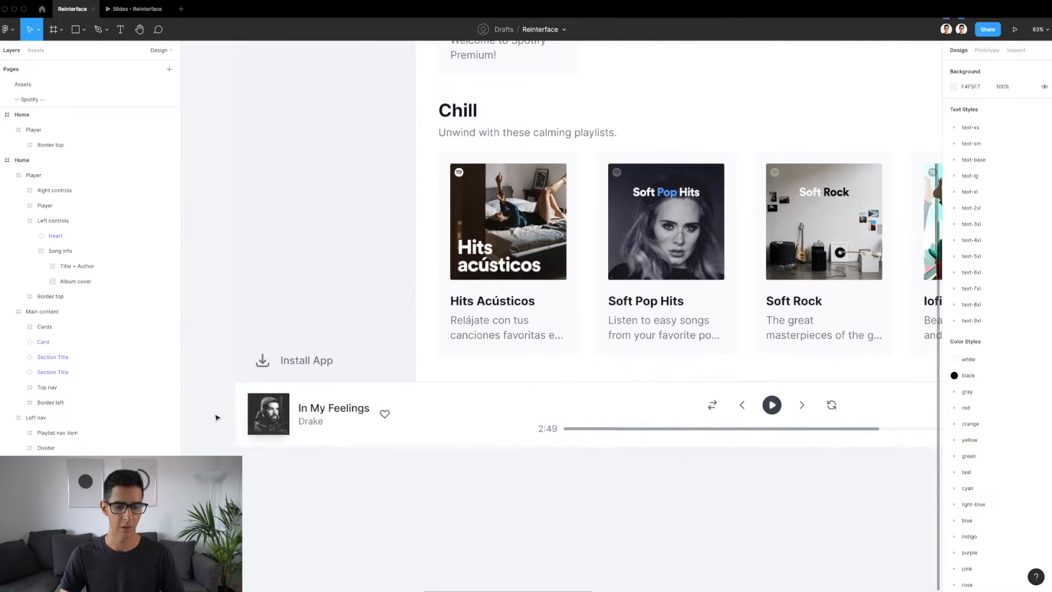
pyautogui.click(296, 420)
pyautogui.keyDown('ctrl'); pyautogui.scroll(-5, 296, 420); pyautogui.keyUp('ctrl')
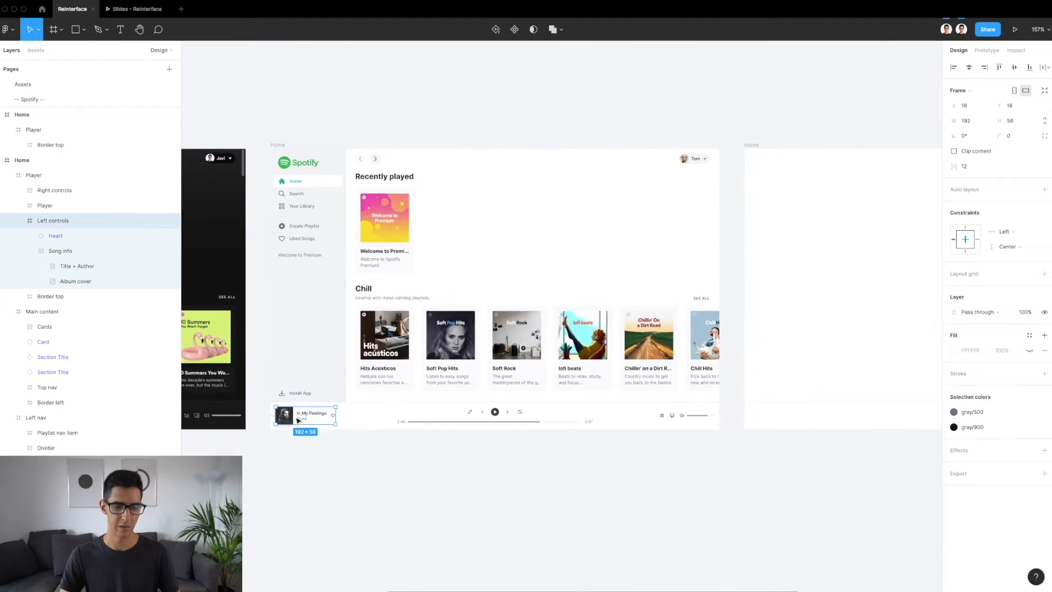
pyautogui.keyDown('ctrl'); pyautogui.scroll(-2, 297, 420); pyautogui.keyUp('ctrl')
pyautogui.keyDown('alt'); pyautogui.moveTo(293, 419); pyautogui.dragTo(642, 442); pyautogui.keyUp('alt')
pyautogui.keyDown('ctrl'); pyautogui.scroll(6, 642, 441); pyautogui.keyUp('ctrl')
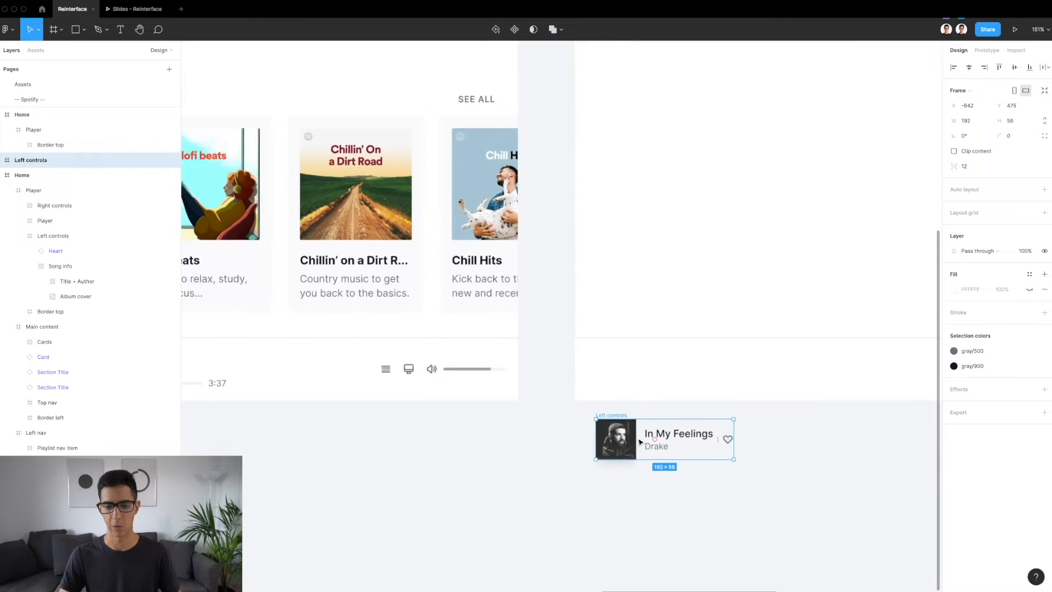
# Copy the album cover from the duplicated Left controls into the new Player frame, at about X 23, Y 16
pyautogui.click(561, 373)
pyautogui.keyDown('ctrl'); pyautogui.scroll(4, 561, 373); pyautogui.keyUp('ctrl')
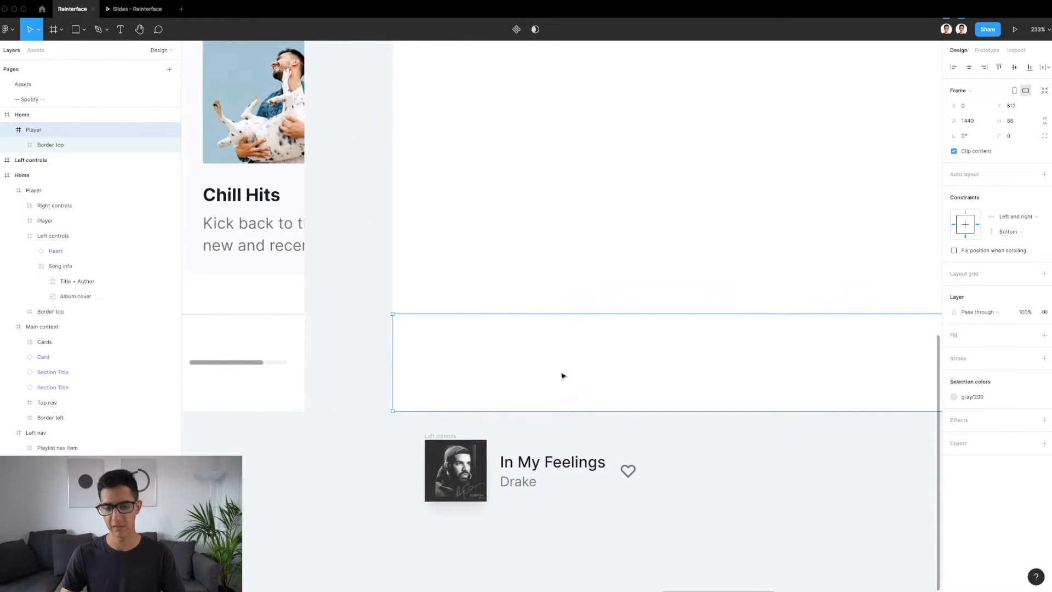
pyautogui.click(424, 432)
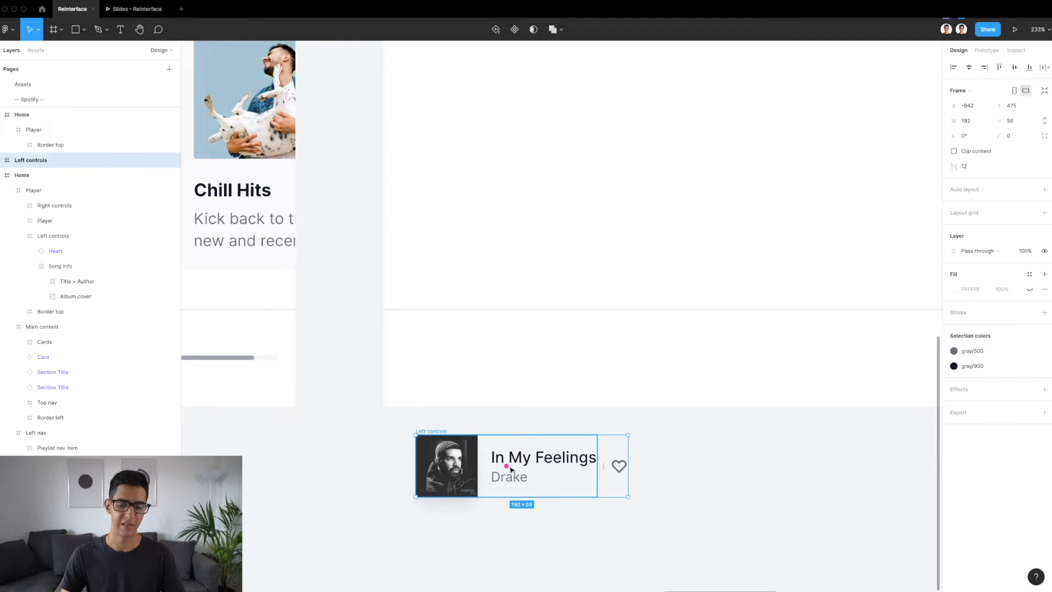
pyautogui.click(441, 354)
pyautogui.click(454, 482)
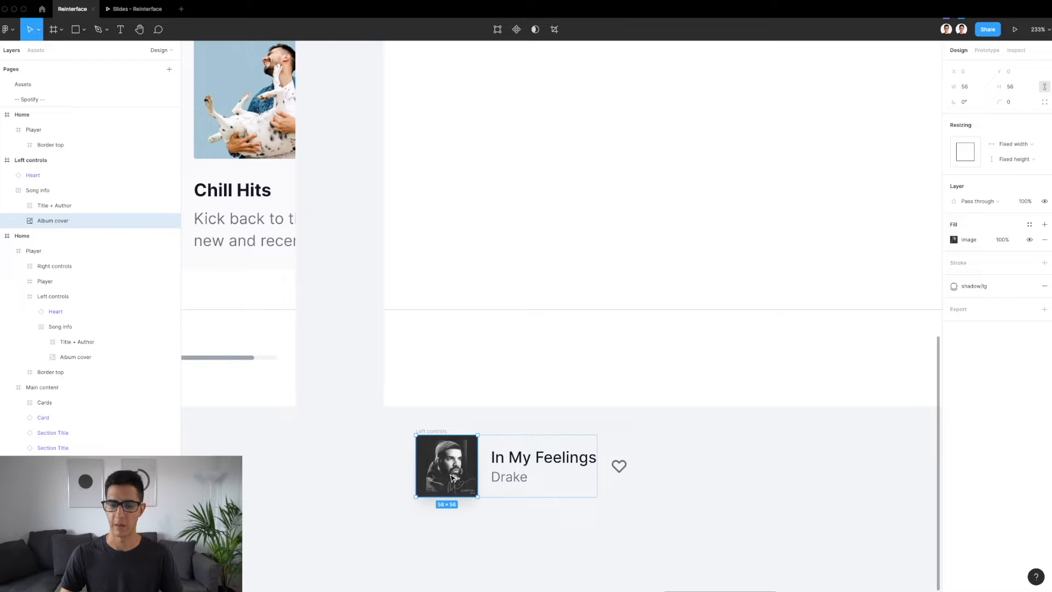
pyautogui.moveTo(452, 477); pyautogui.dragTo(445, 370)
# Measure the spacing between the Left controls group and the edges of the finished Player frame
pyautogui.scroll(-5, 445, 370)
pyautogui.hscroll(-8, 445, 369)
pyautogui.hscroll(-5, 446, 369)
pyautogui.scroll(5, 282, 368)
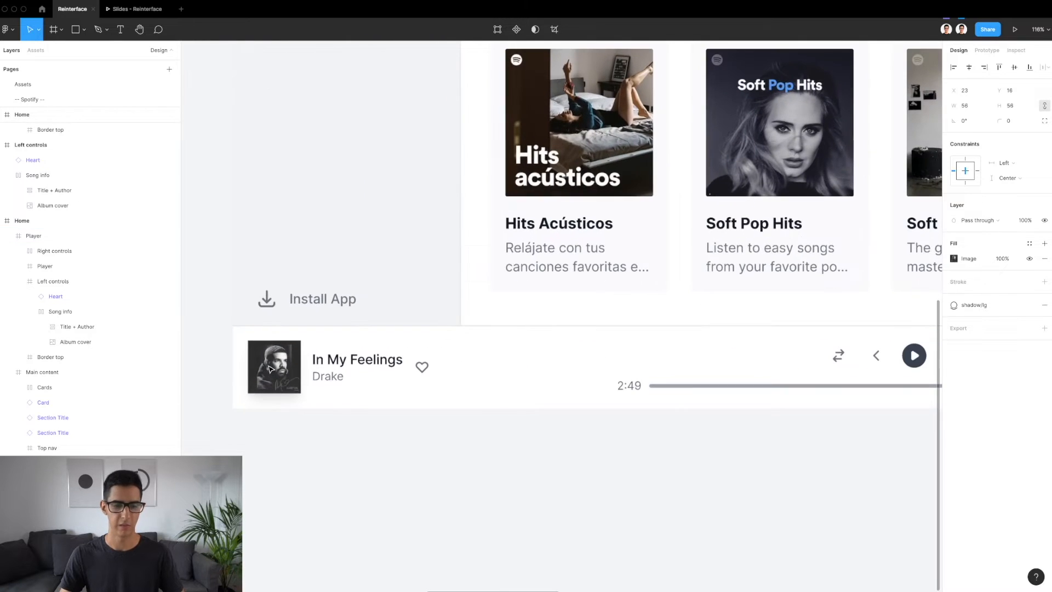
pyautogui.click(285, 368)
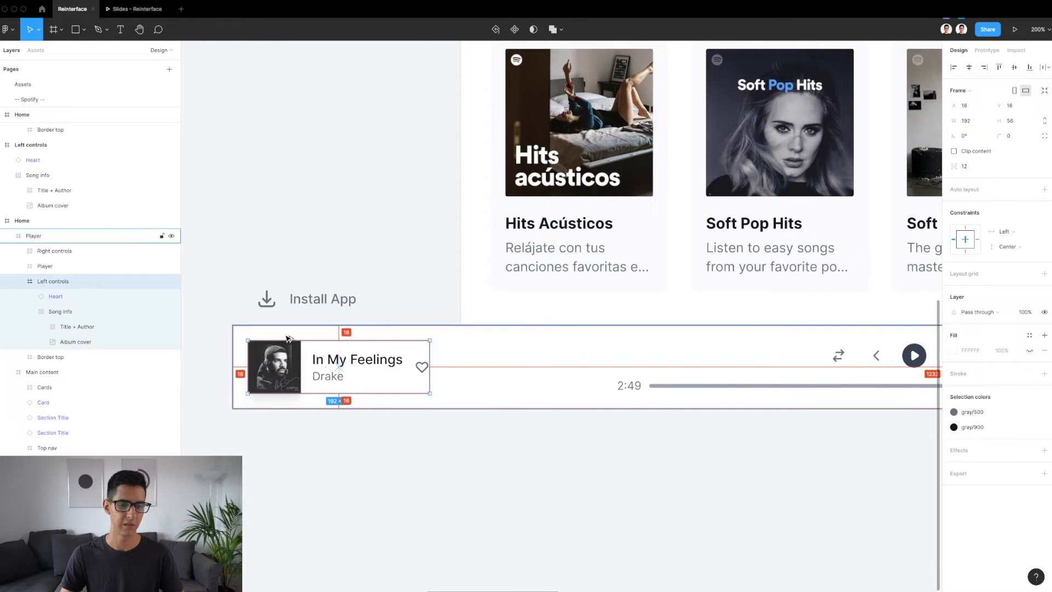
pyautogui.scroll(5, 286, 338)
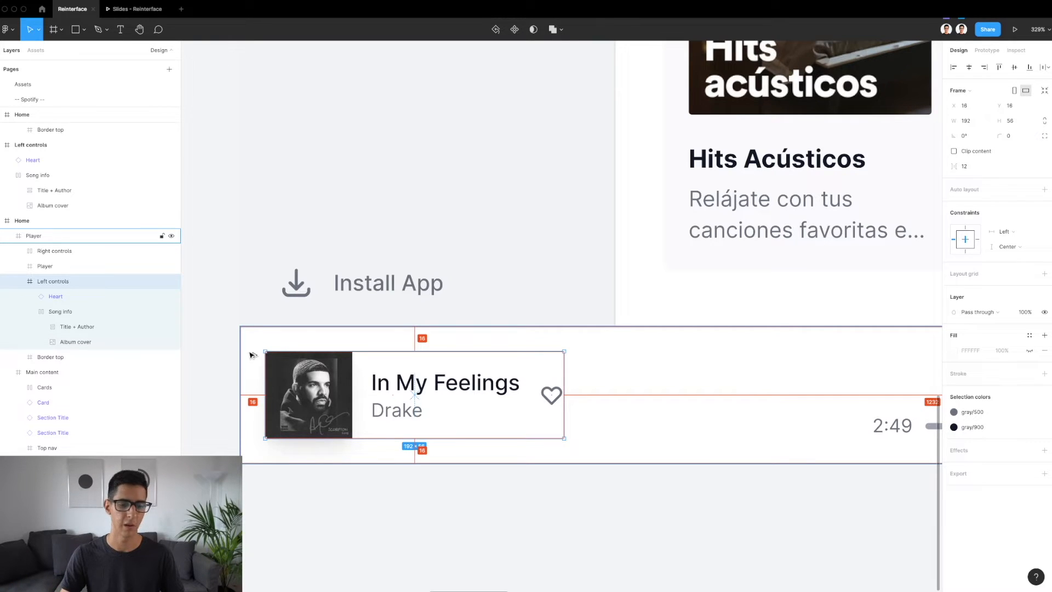
pyautogui.scroll(-5, 247, 458)
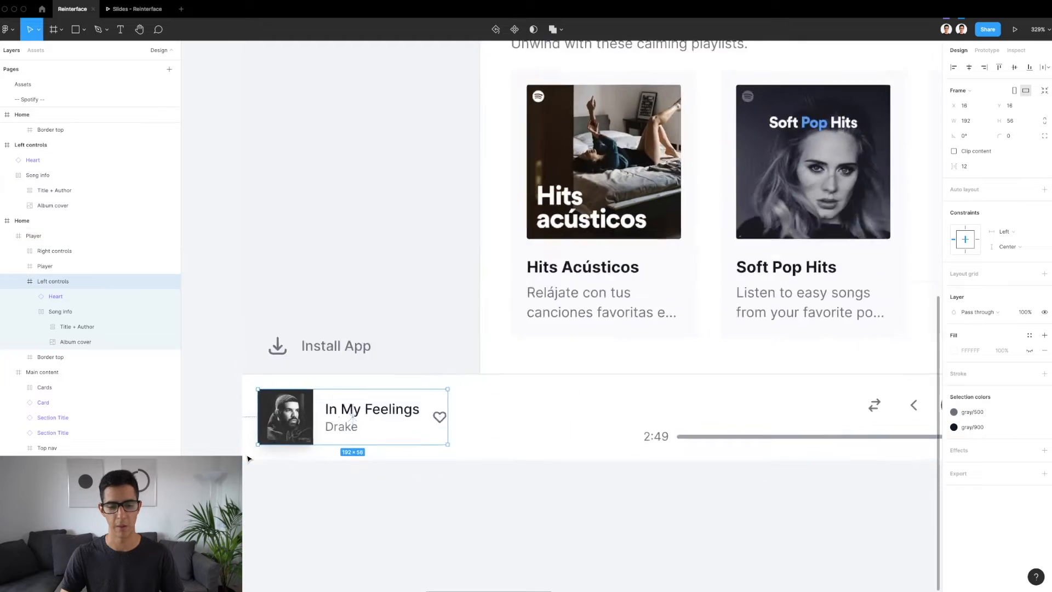
# Move the album cover in the new Player frame to X 16, keeping Y at 16
pyautogui.hscroll(5, 248, 458)
pyautogui.hscroll(10, 246, 458)
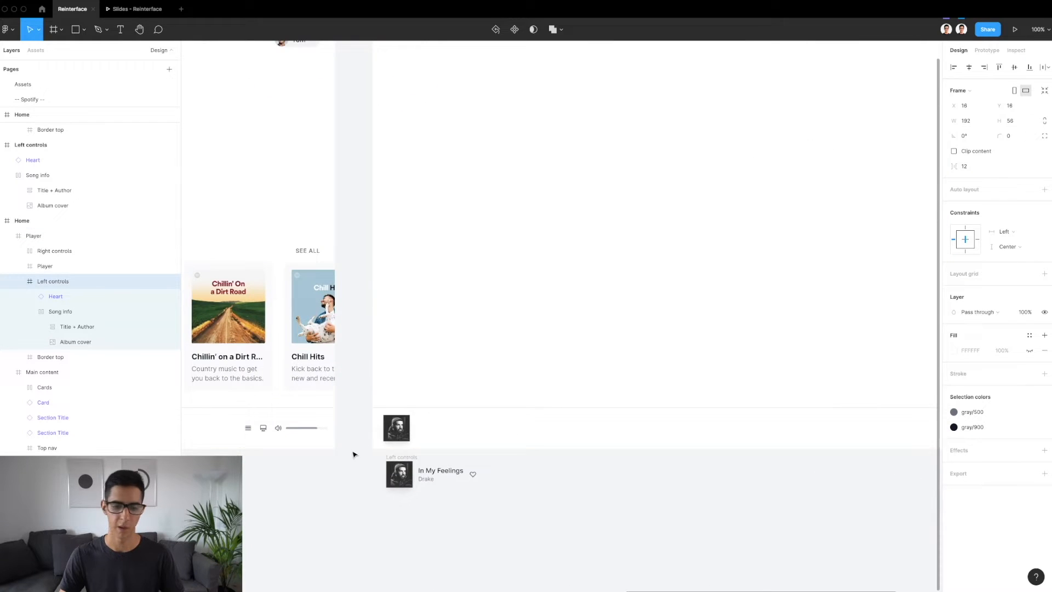
pyautogui.scroll(2, 396, 431)
pyautogui.click(396, 431)
pyautogui.scroll(2, 485, 418)
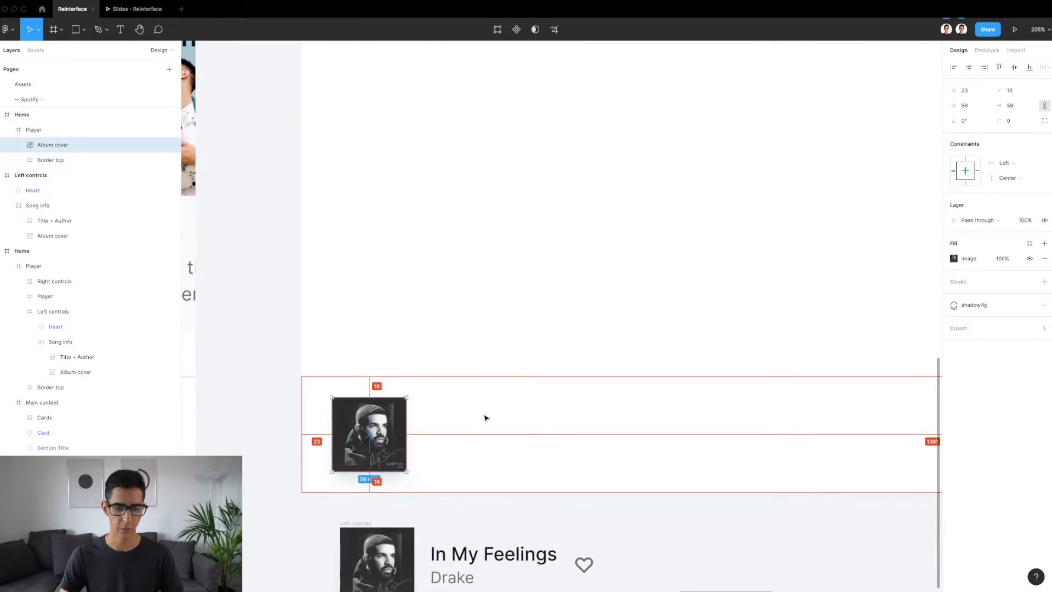
pyautogui.press('Right')
pyautogui.press('Right')
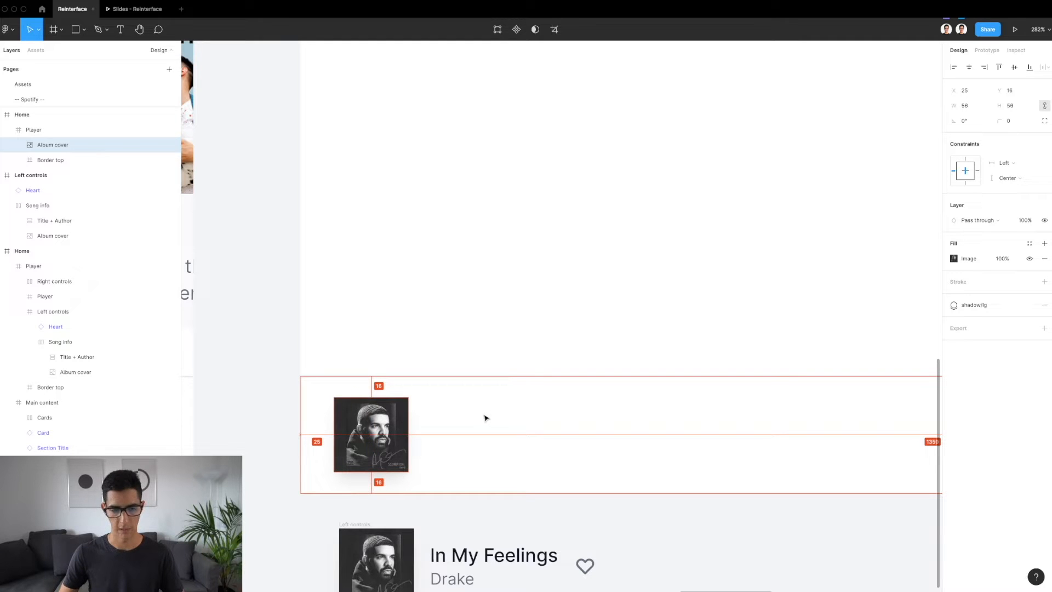
pyautogui.press('Left')
pyautogui.press('Left')
pyautogui.press('Left')
pyautogui.press('Left')
pyautogui.press('Left')
pyautogui.press('Left')
pyautogui.press('Left')
pyautogui.press('Left')
pyautogui.press('Left')
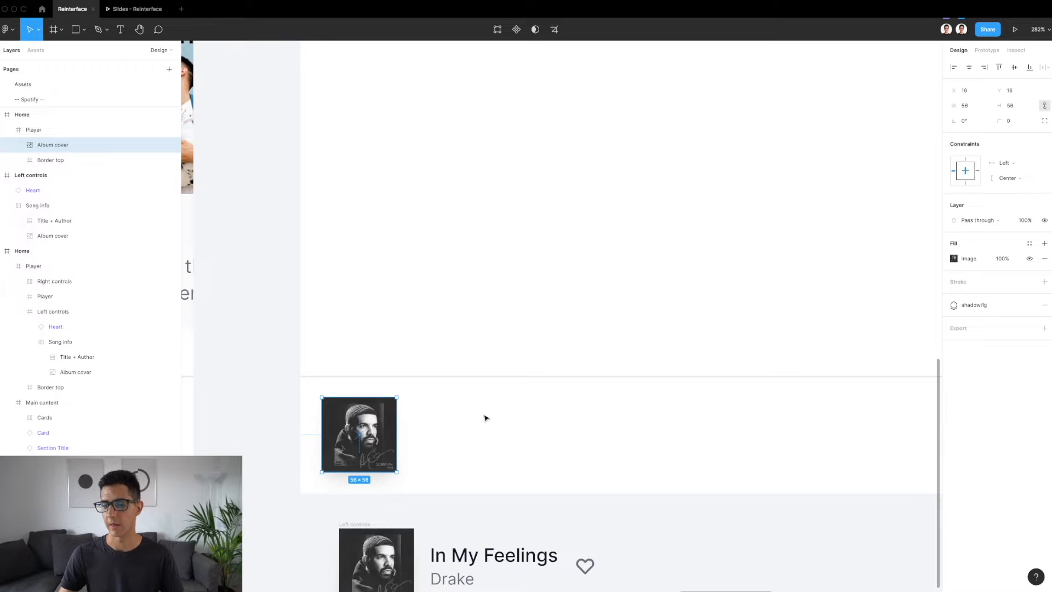
# Examine the album cover's size, position and constraints within the new Player frame
pyautogui.click(436, 448)
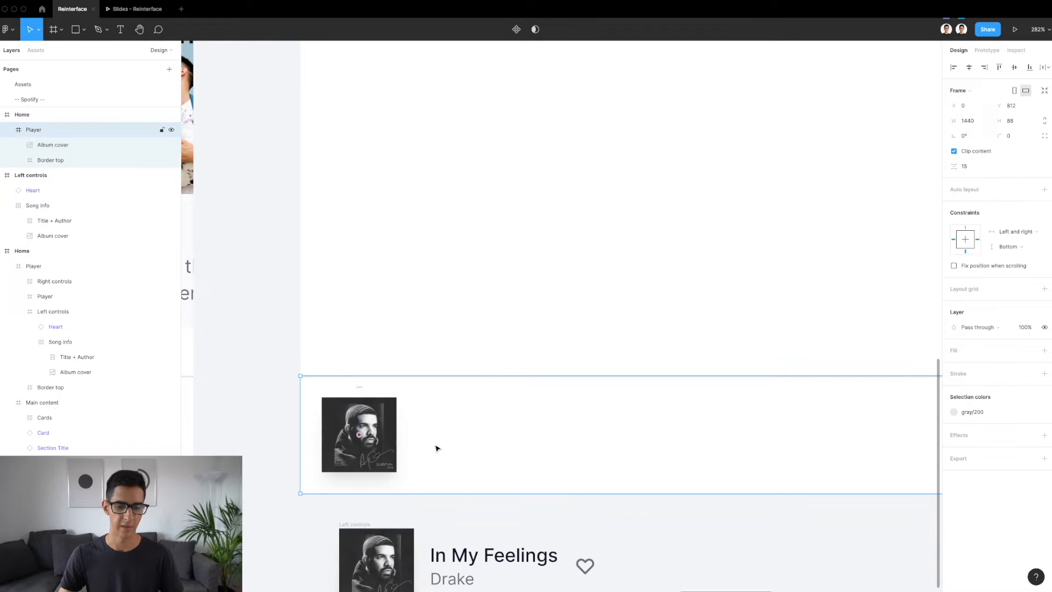
pyautogui.click(380, 439)
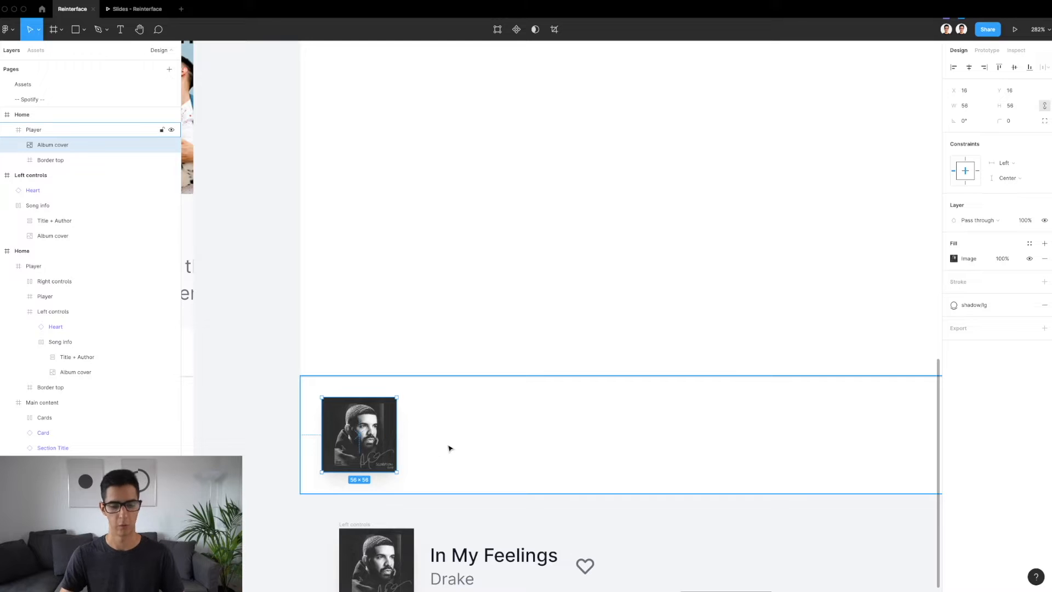
pyautogui.scroll(5, 359, 477)
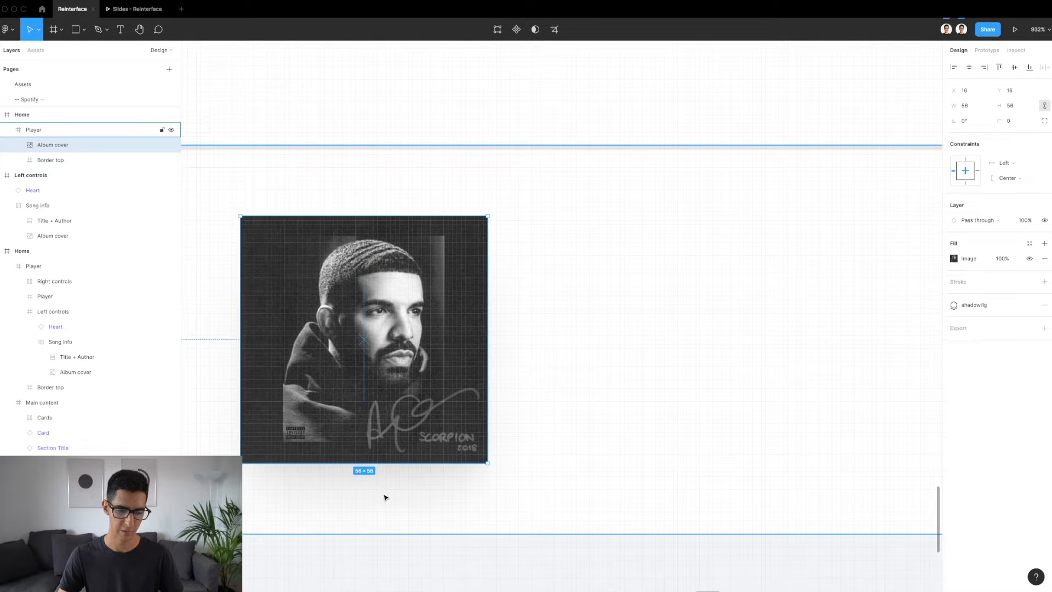
pyautogui.scroll(-5, 385, 497)
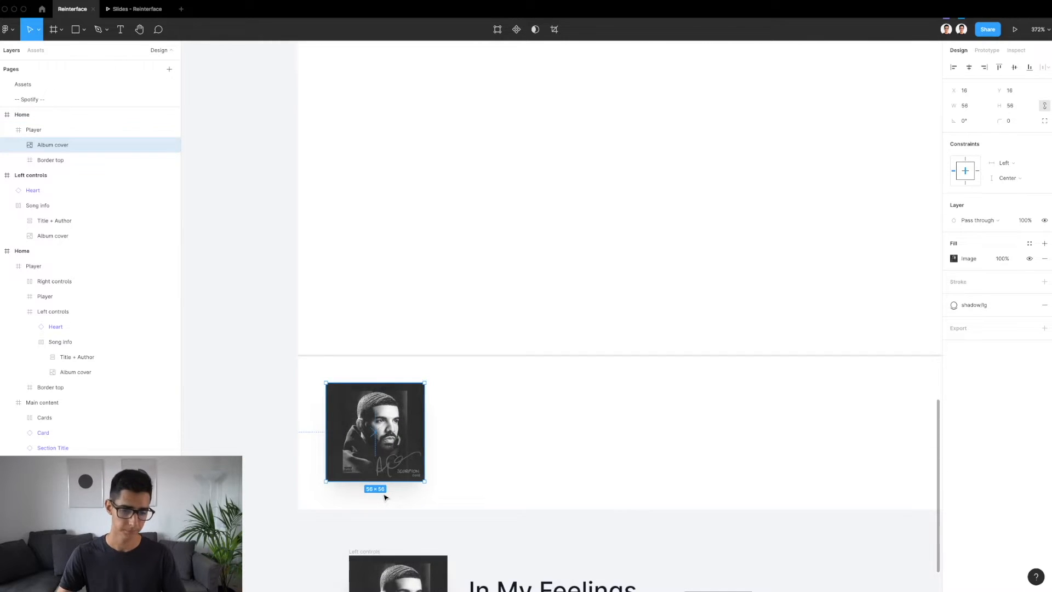
pyautogui.scroll(-3, 385, 496)
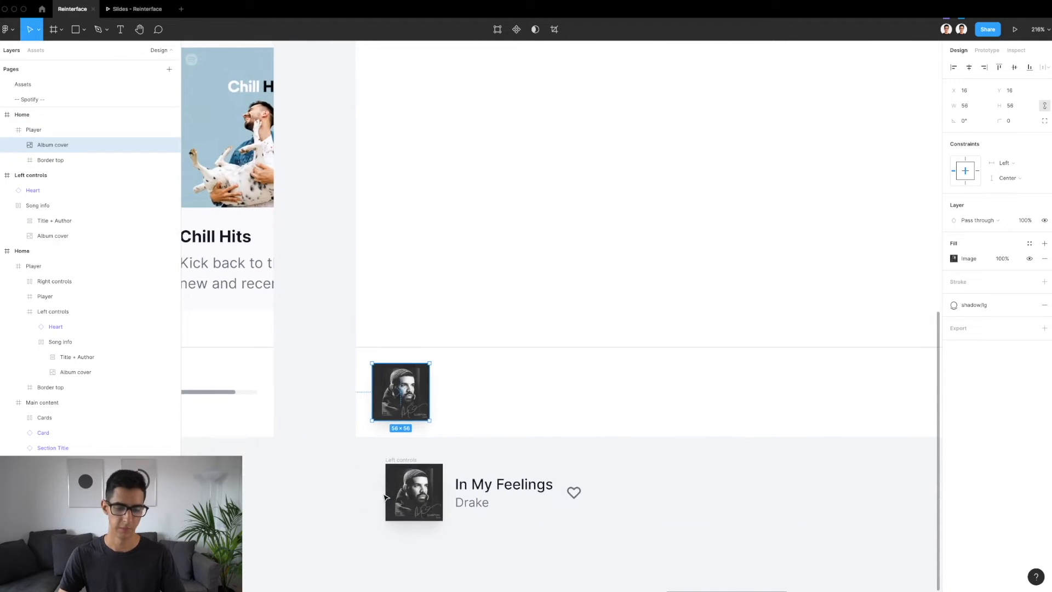
pyautogui.click(484, 405)
pyautogui.click(408, 387)
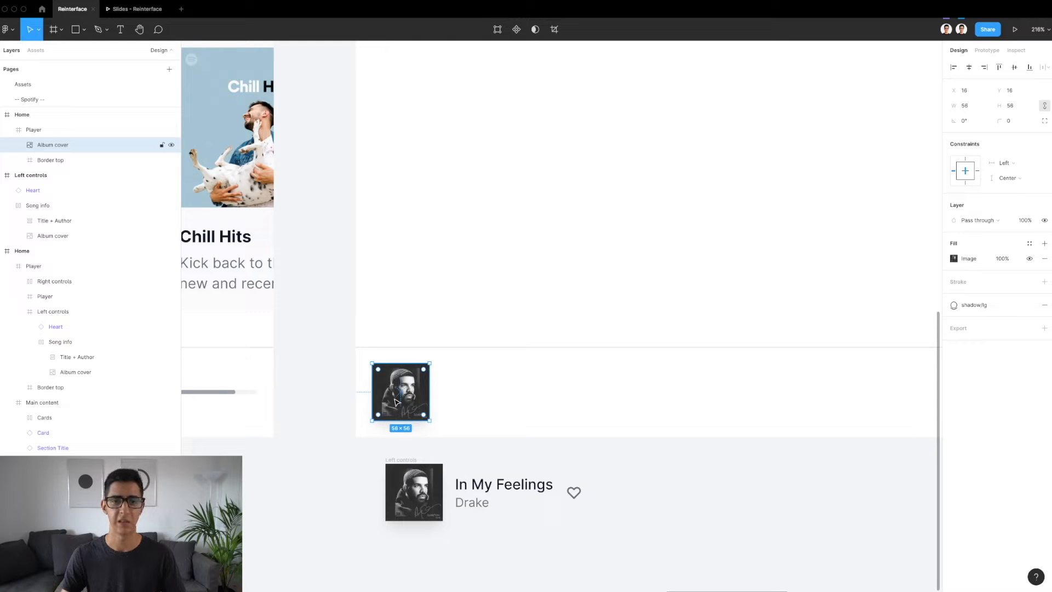
# Add the text "In My Feelings" beside the album cover in the new Player frame, at about X 121, Y 27
pyautogui.scroll(-4, 395, 402)
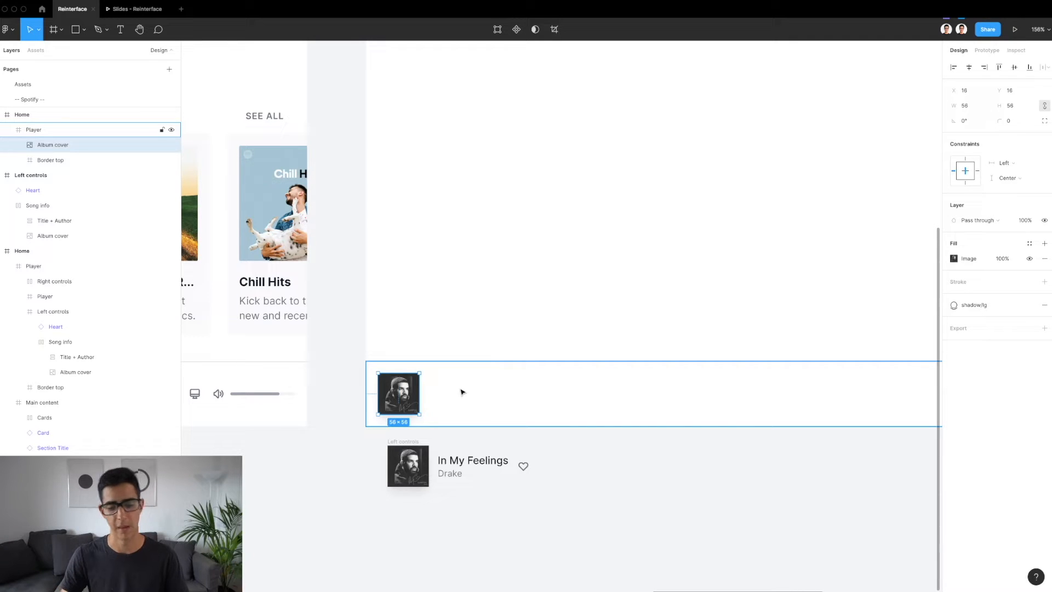
pyautogui.doubleClick(456, 460)
pyautogui.scroll(5, 456, 461)
pyautogui.press('alt')
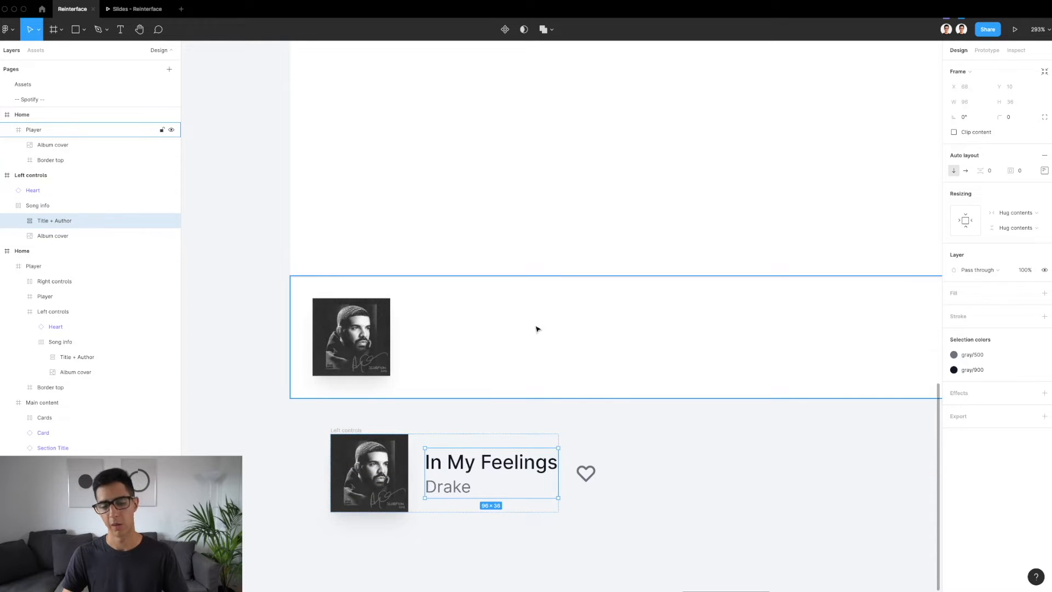
pyautogui.click(497, 332)
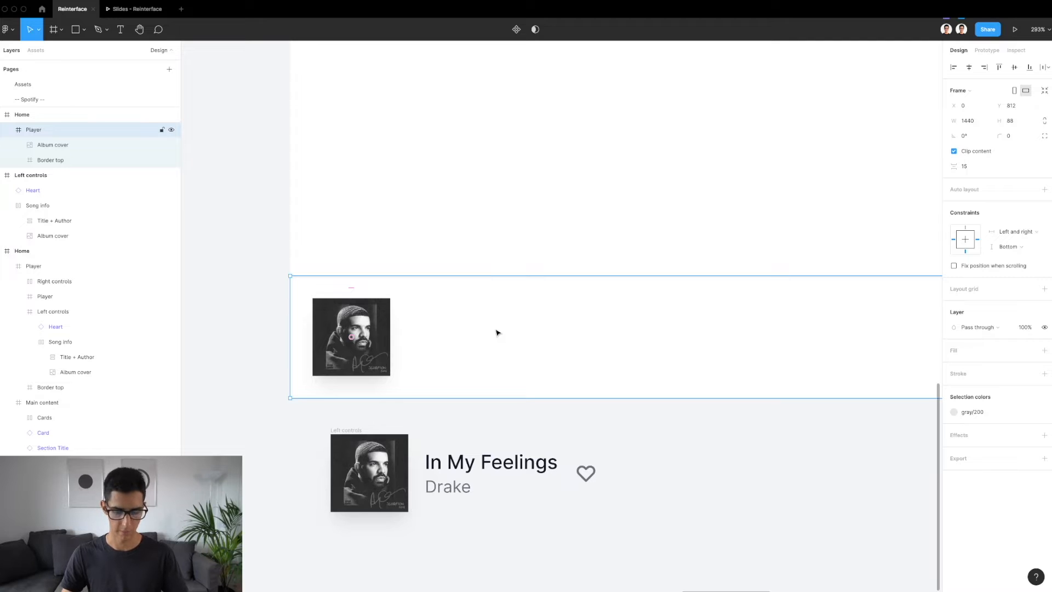
pyautogui.press('t')
pyautogui.click(458, 315)
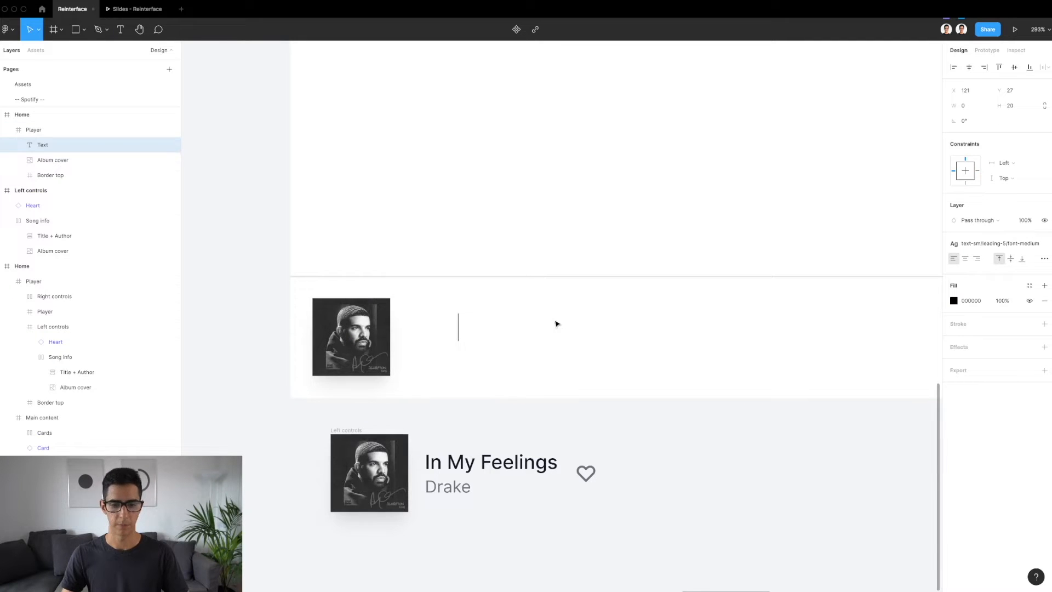
pyautogui.write('In M')
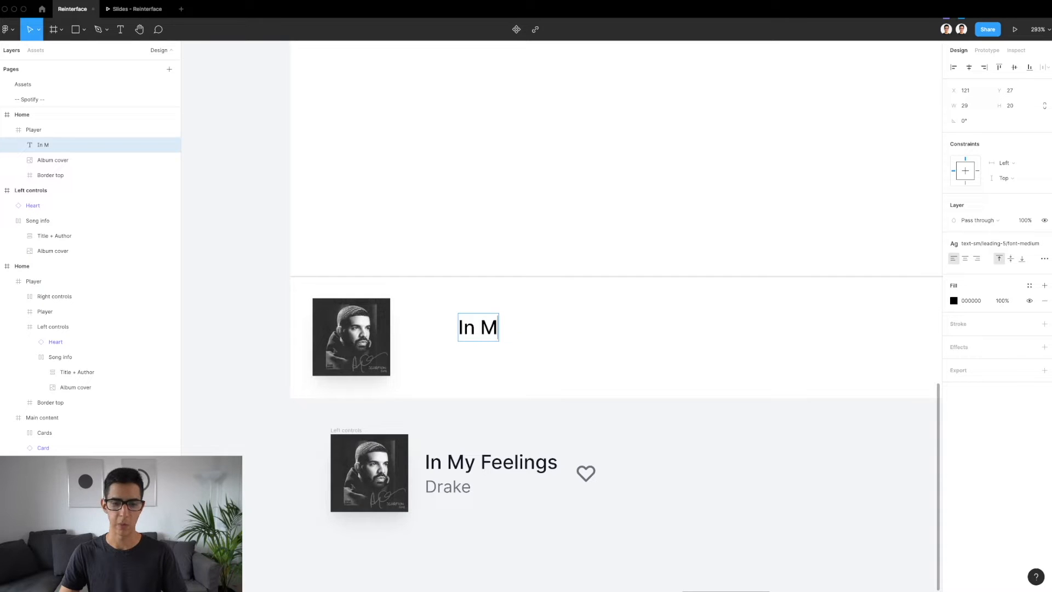
pyautogui.write('y Feelings')
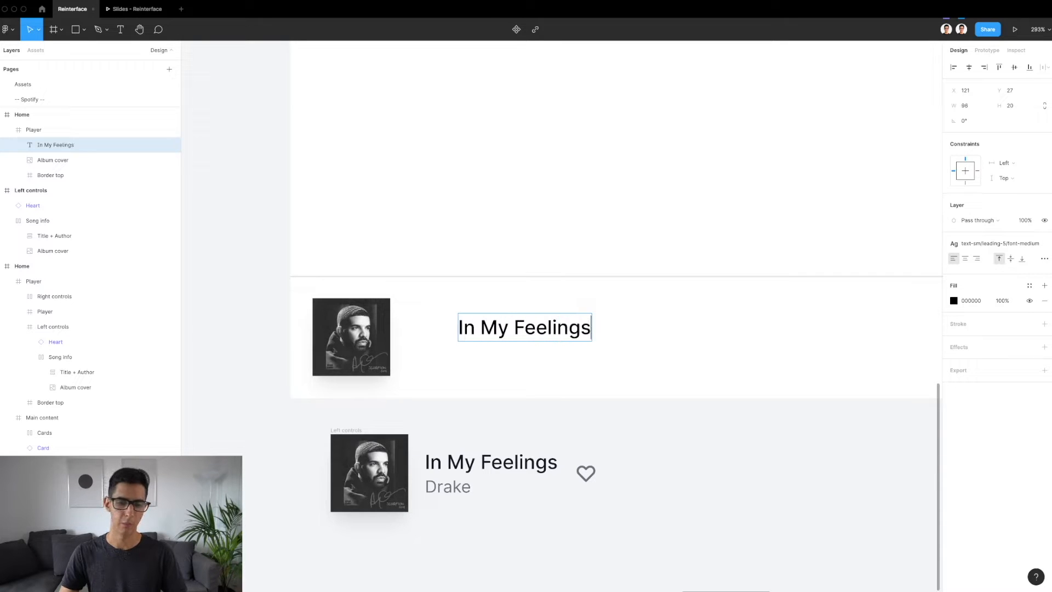
pyautogui.click(513, 334)
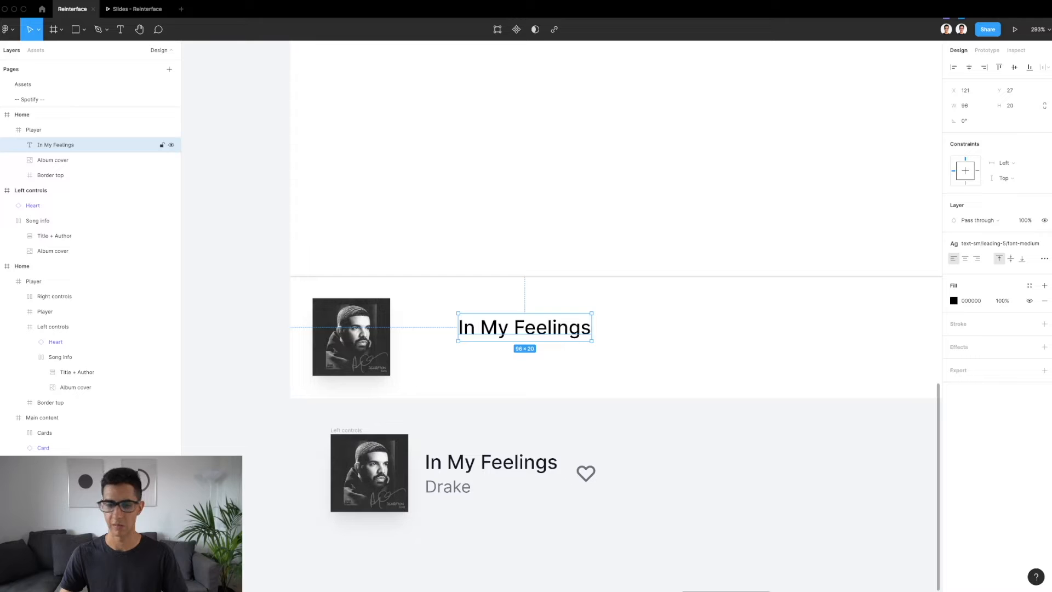
# Examine the reference song title's text style and the available text styles, comparing them with the new title
pyautogui.click(489, 473)
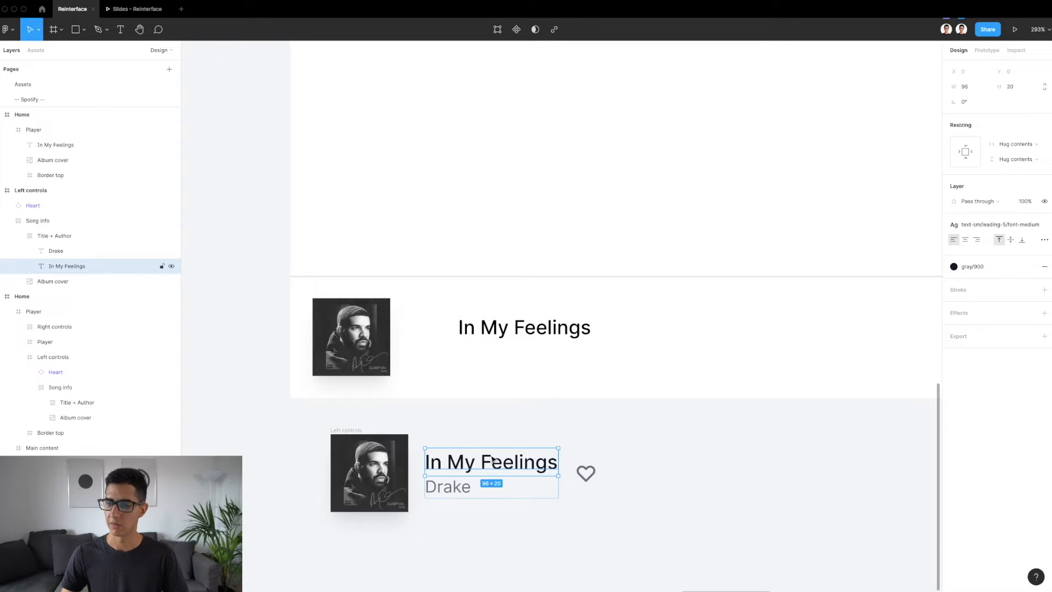
pyautogui.click(523, 329)
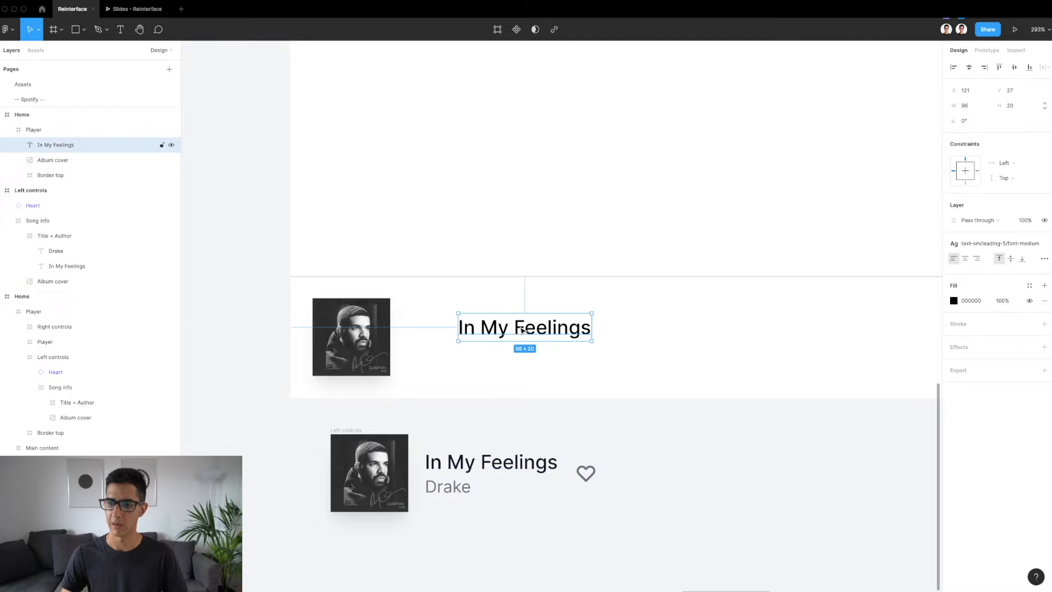
pyautogui.click(502, 459)
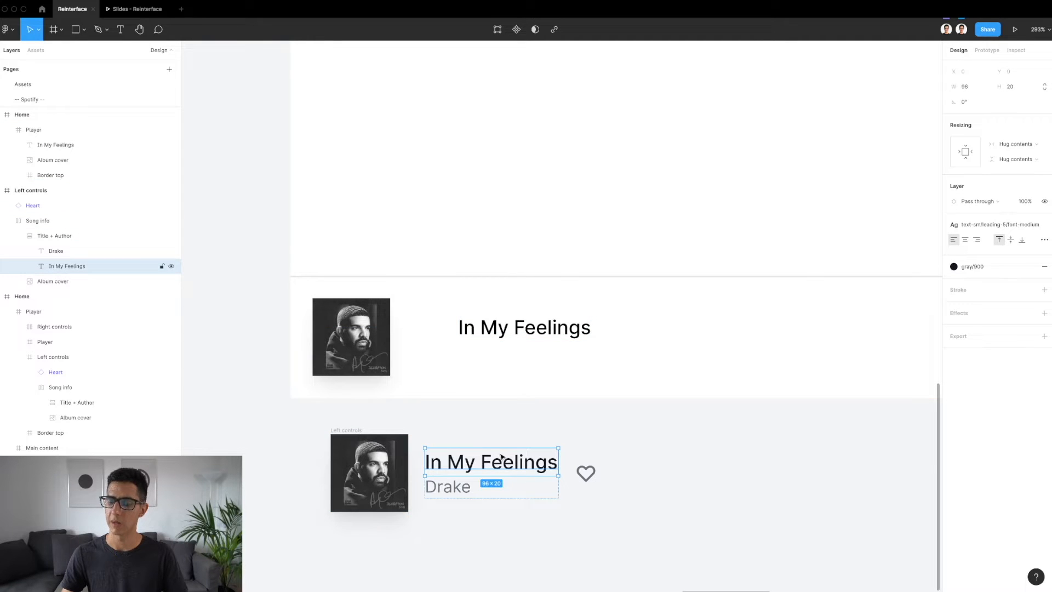
pyautogui.click(995, 231)
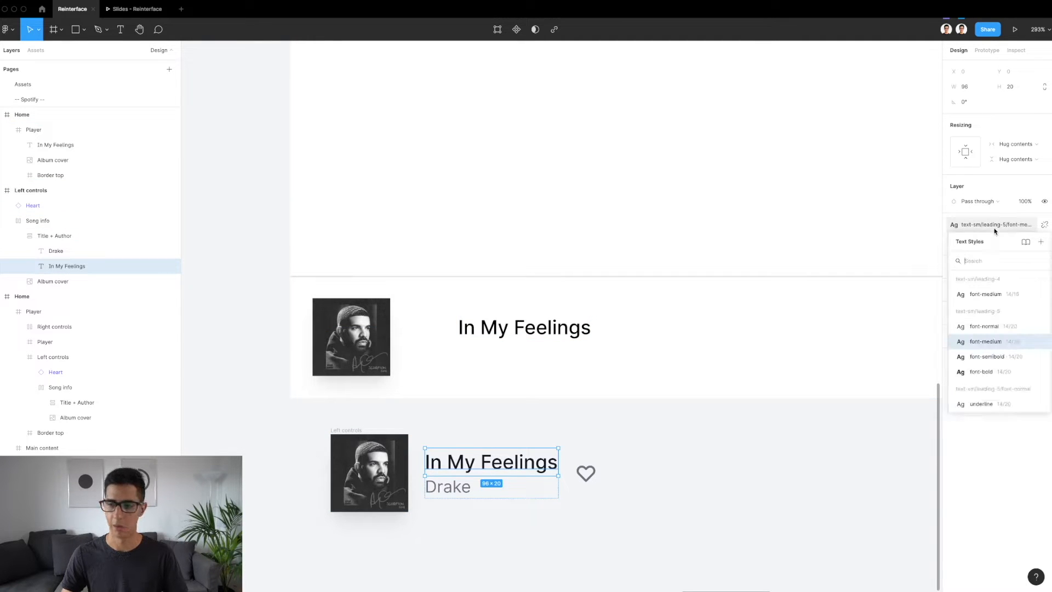
pyautogui.scroll(5, 992, 318)
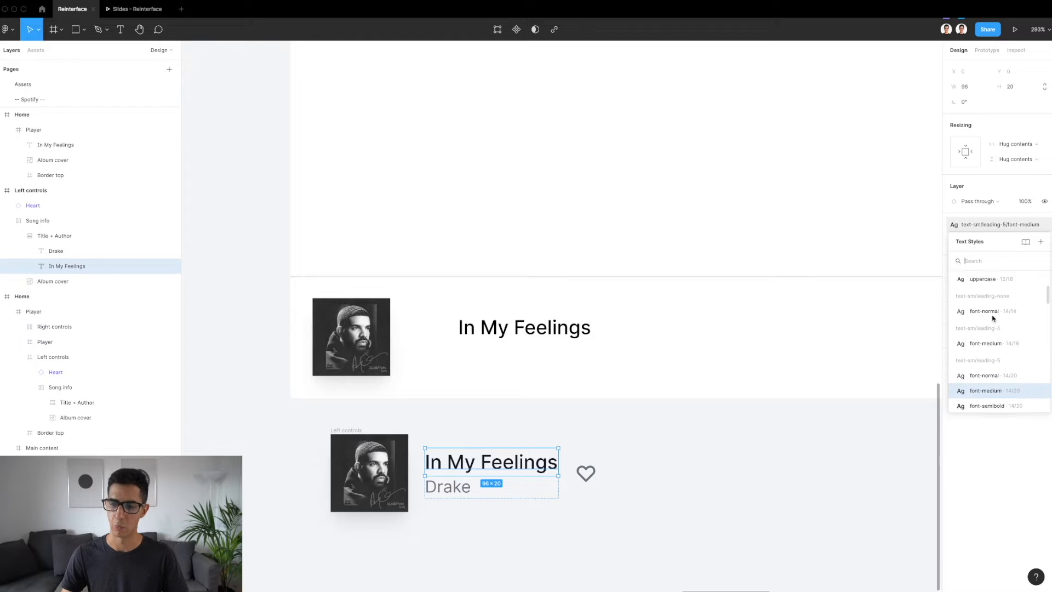
pyautogui.scroll(-3, 993, 318)
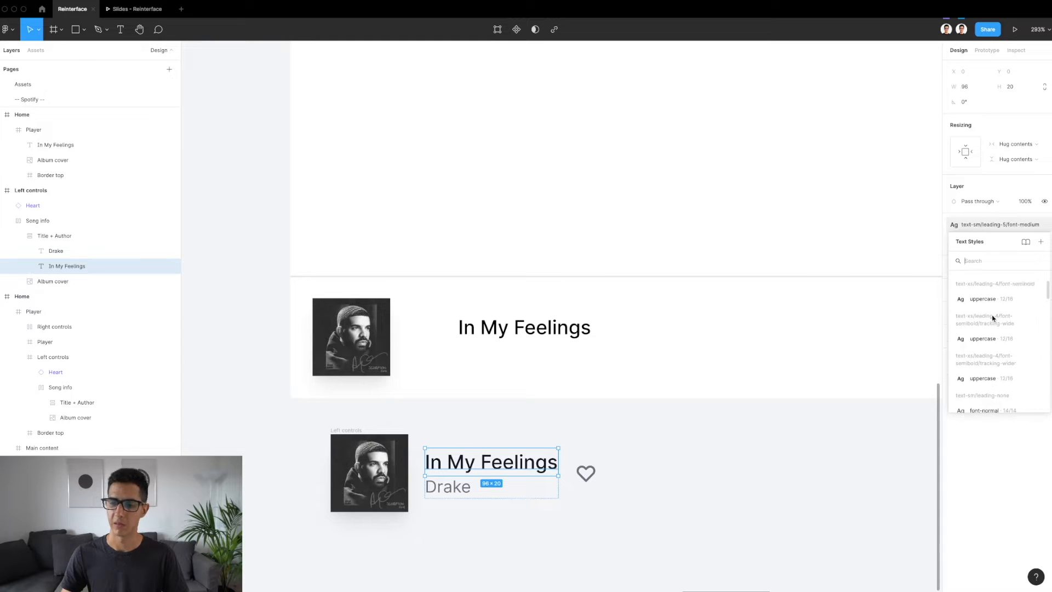
pyautogui.scroll(-3, 992, 323)
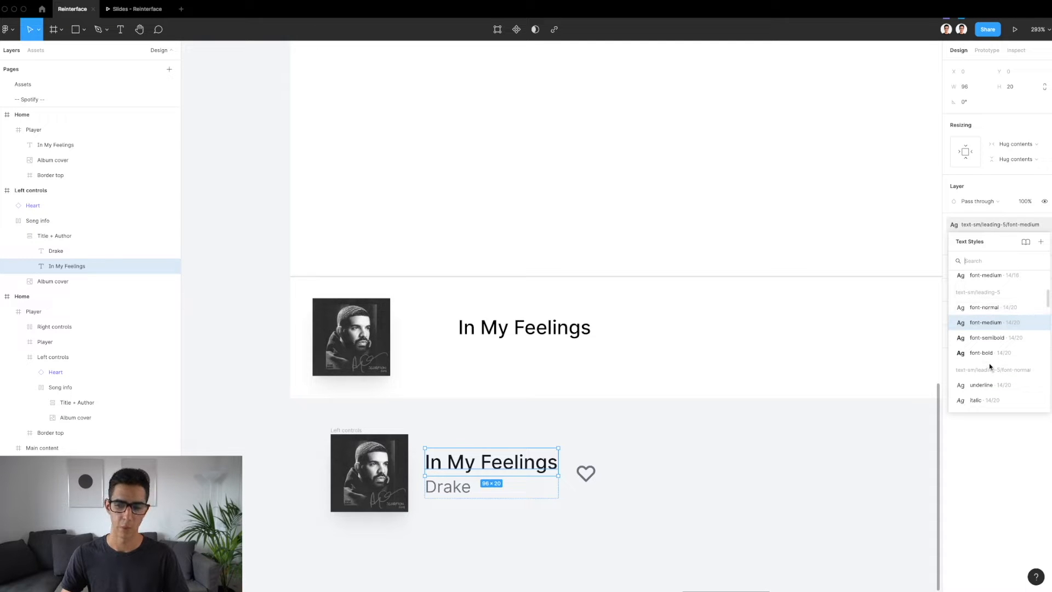
pyautogui.scroll(2, 991, 366)
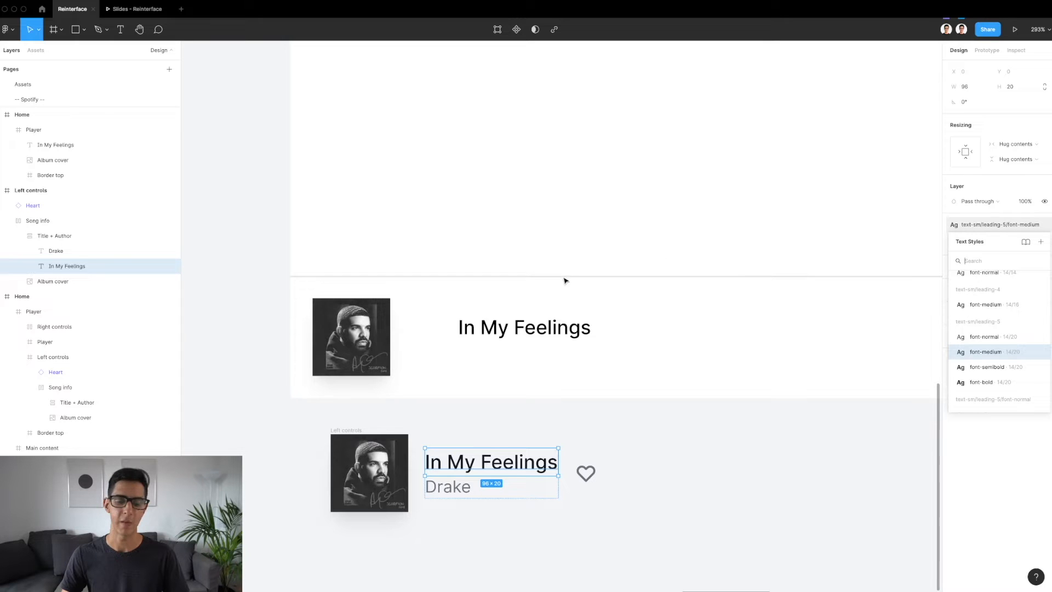
# Move the new song title to X 84, Y 24 and duplicate it directly below at Y 48
pyautogui.click(510, 324)
pyautogui.moveTo(511, 325); pyautogui.dragTo(478, 323)
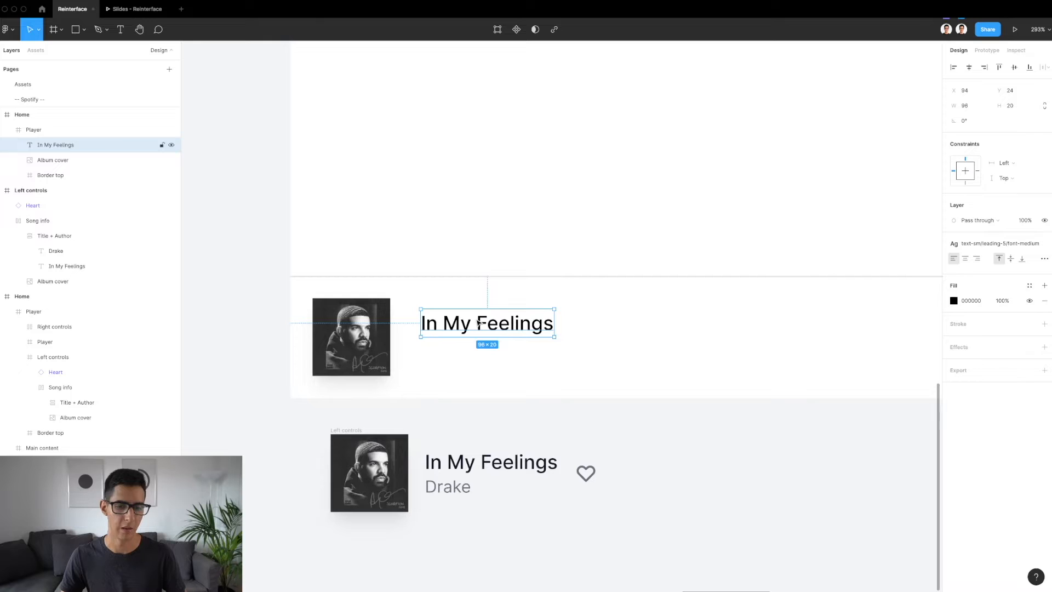
pyautogui.press('alt')
pyautogui.press('Left')
pyautogui.press('Left')
pyautogui.press('Left')
pyautogui.press('Left')
pyautogui.press('Left')
pyautogui.press('Left')
pyautogui.press('Left')
pyautogui.press('Left')
pyautogui.press('Left')
pyautogui.press('Left')
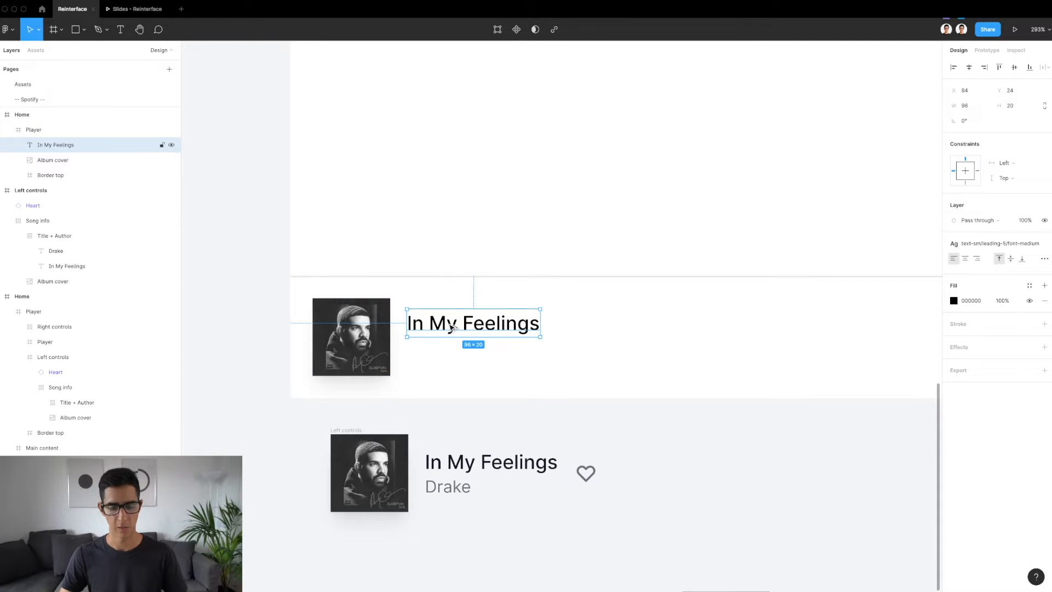
pyautogui.moveTo(449, 325); pyautogui.dragTo(449, 359)
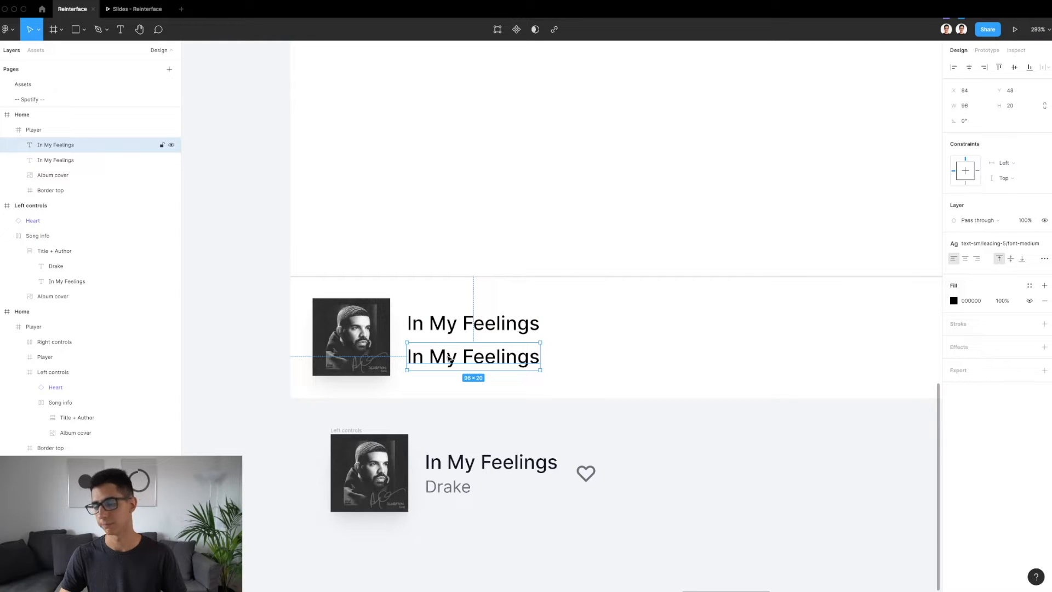
# Apply the gray/700 color style to the upper "In My Feelings" text in the new Player frame
pyautogui.click(55, 160)
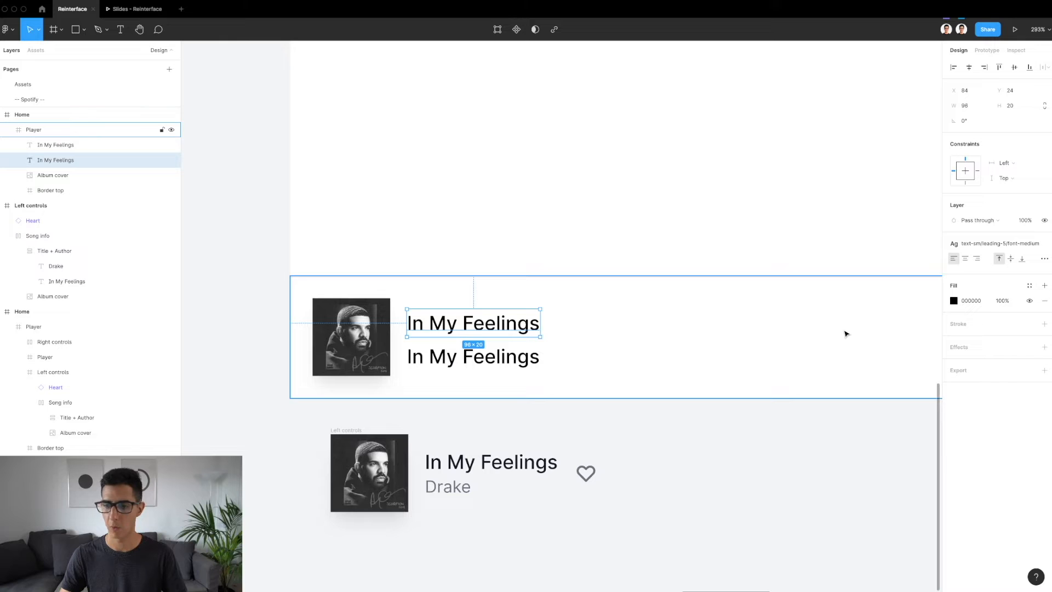
pyautogui.click(1029, 285)
pyautogui.scroll(-3, 990, 415)
pyautogui.click(989, 414)
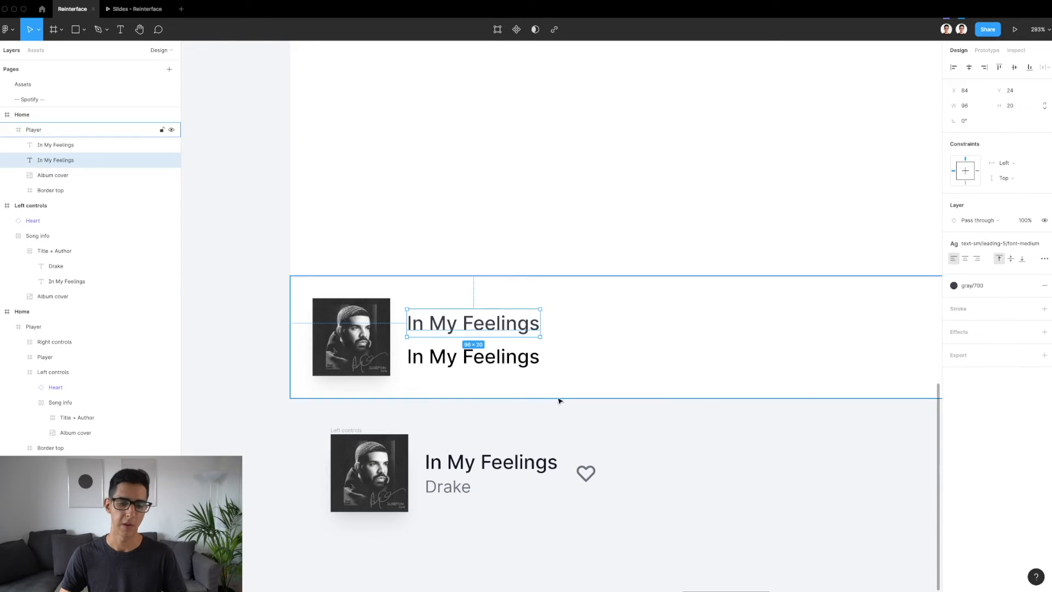
# Check the reference song title's color and apply the matching gray/900 style to the upper title in the new Player
pyautogui.click(464, 462)
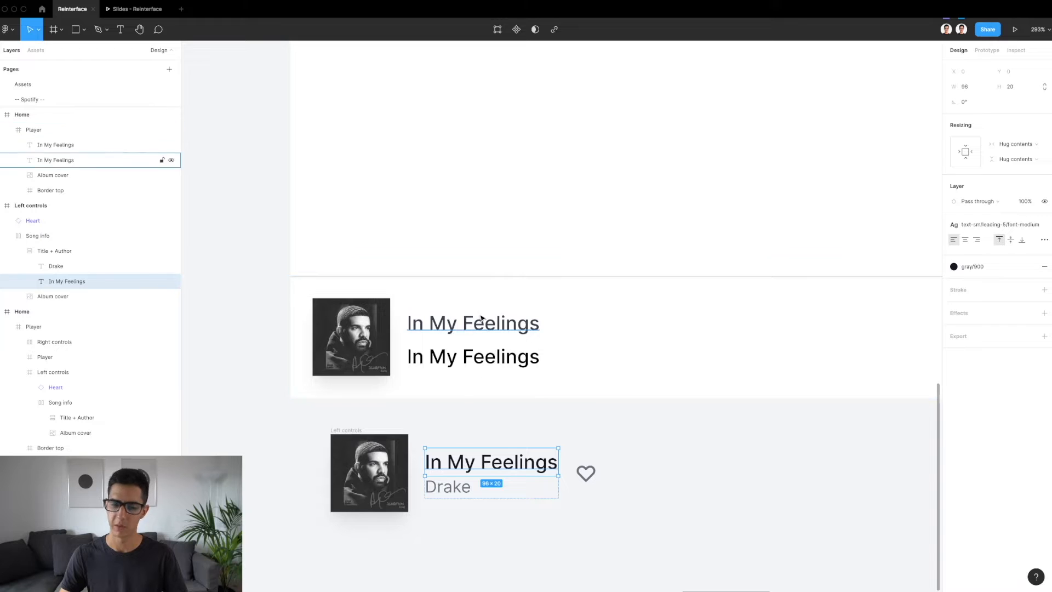
pyautogui.click(456, 328)
pyautogui.click(982, 289)
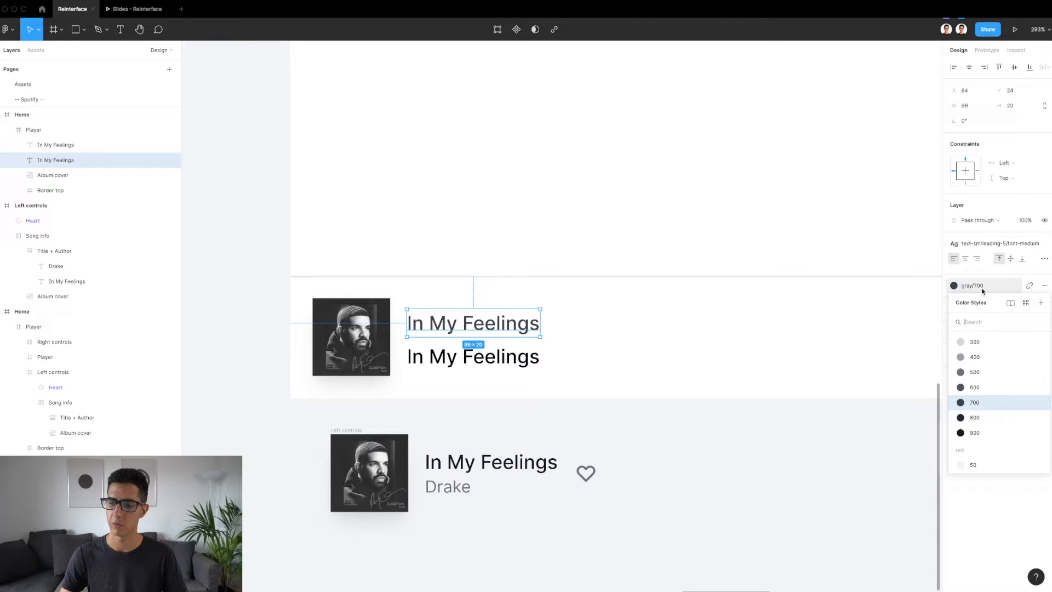
pyautogui.click(979, 426)
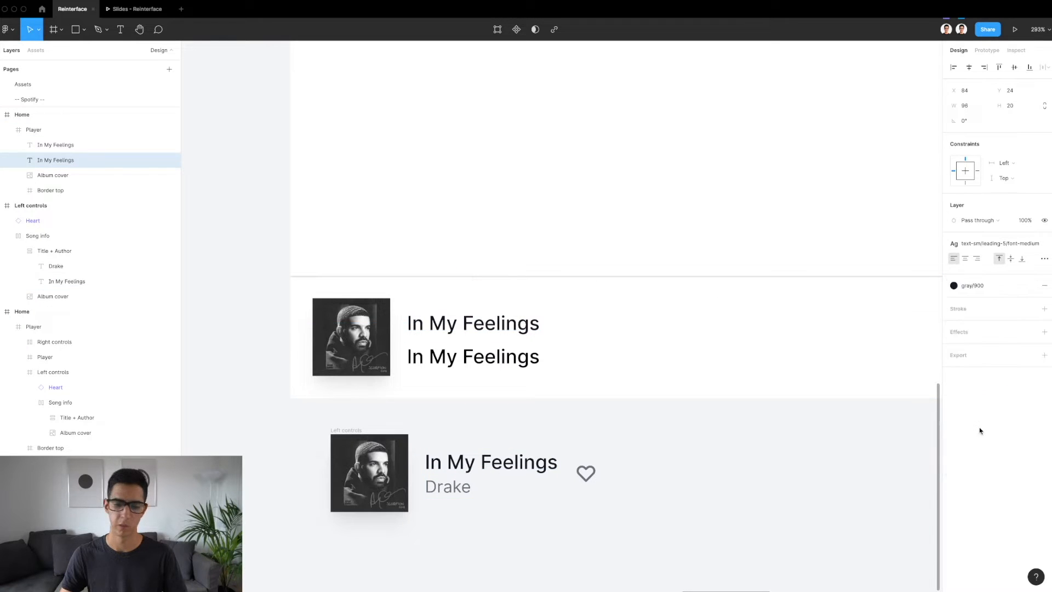
# Apply the gray/500 color style to the lower copy of the song title in the new Player frame
pyautogui.click(486, 361)
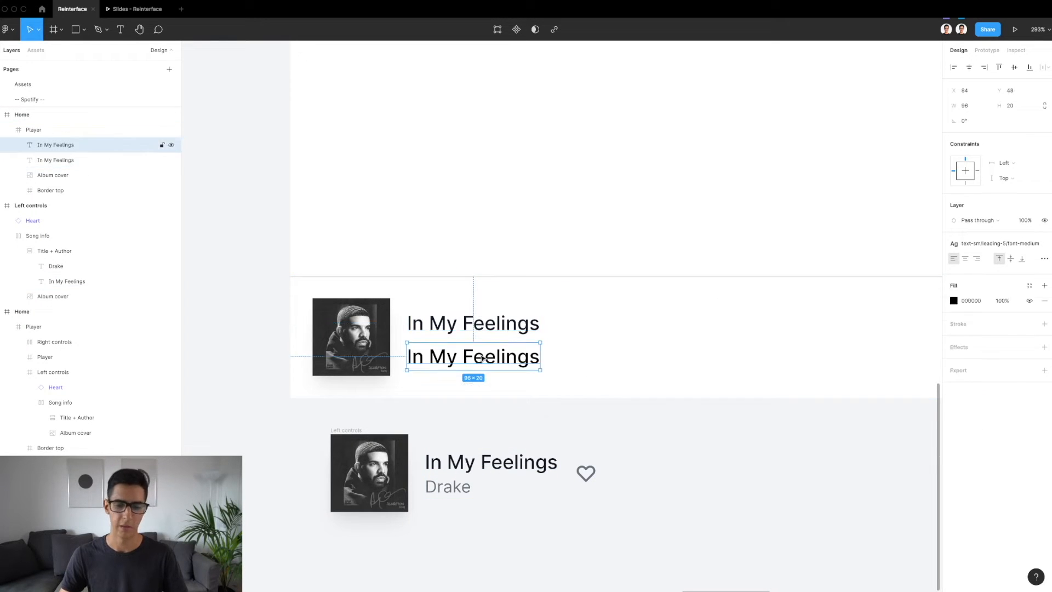
pyautogui.click(1028, 289)
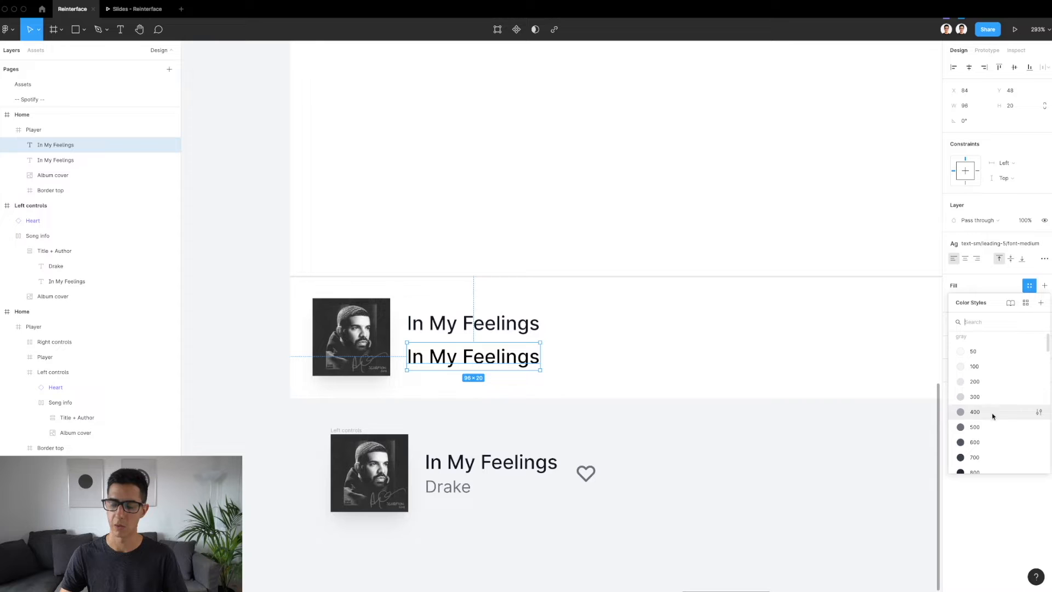
pyautogui.click(975, 427)
# Check the reference artist text's style and apply text-xs/leading-4/font-normal to the lower text in the new Player
pyautogui.keyDown('super'); pyautogui.click(455, 486); pyautogui.keyUp('super')
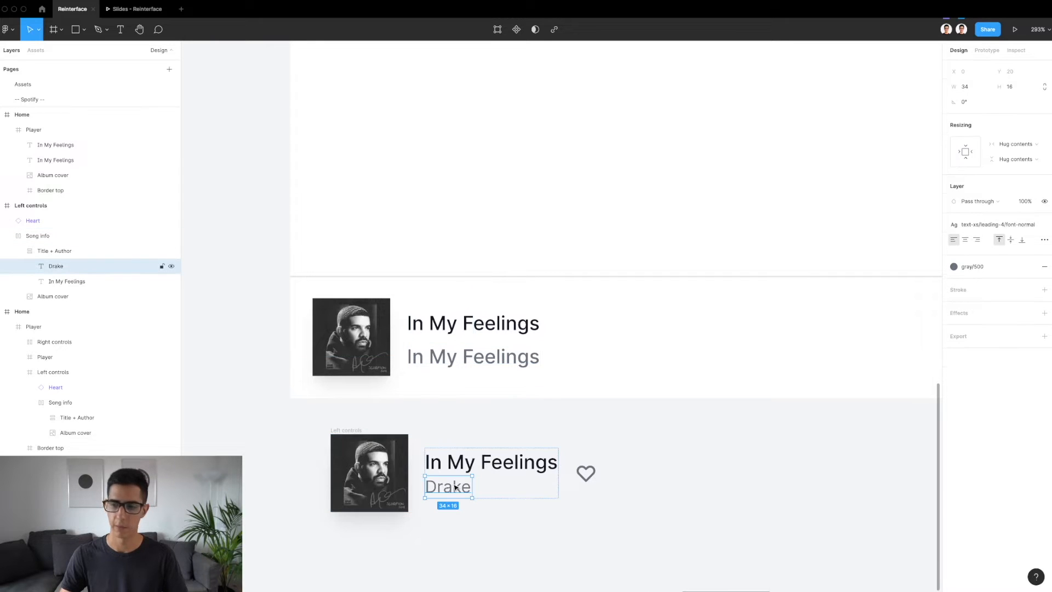
pyautogui.click(459, 359)
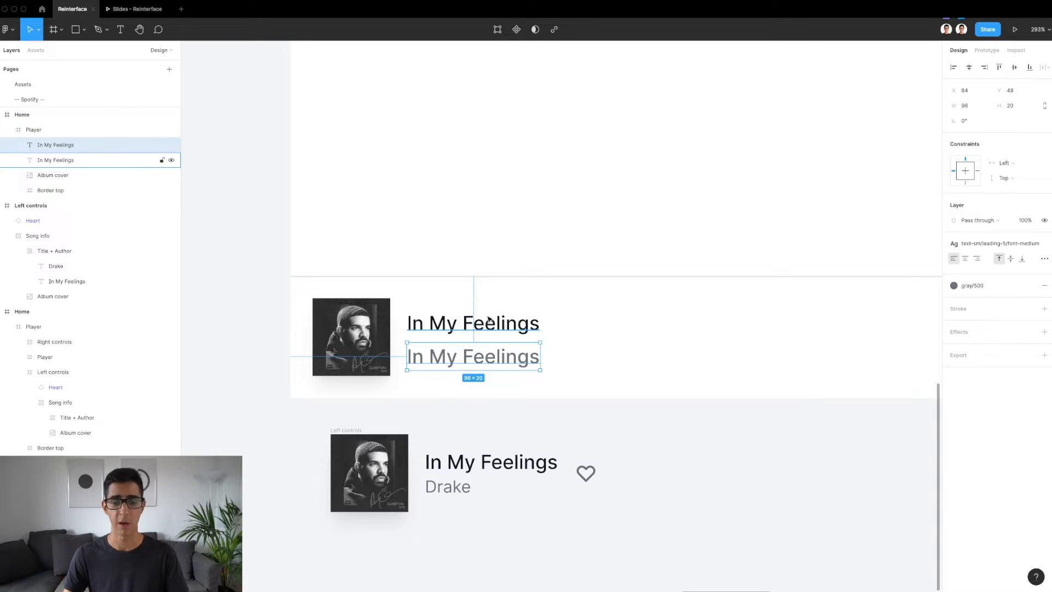
pyautogui.click(1008, 246)
pyautogui.scroll(5, 1012, 360)
pyautogui.scroll(2, 1013, 359)
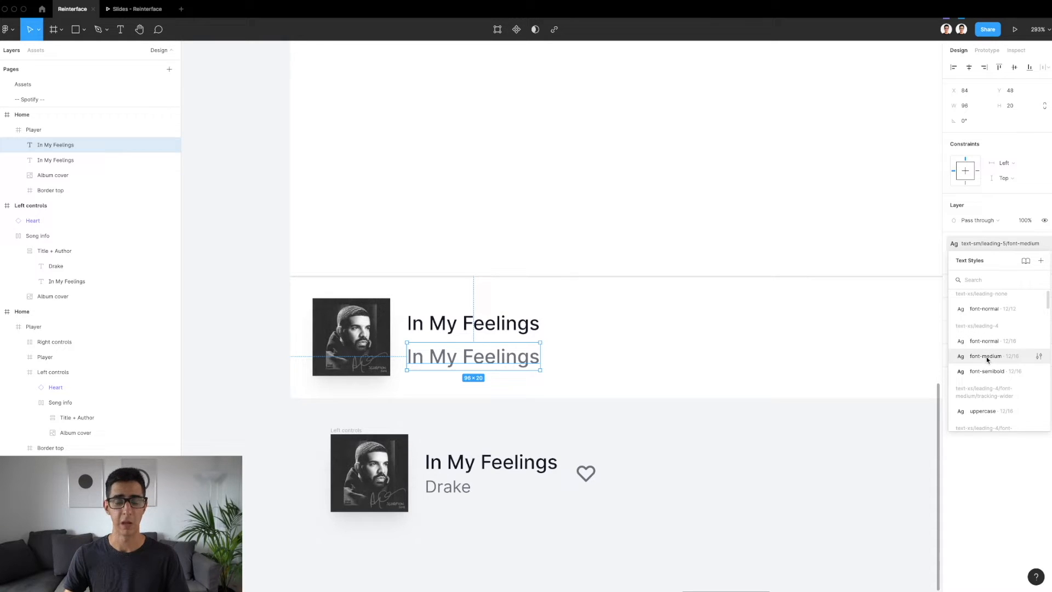
pyautogui.click(986, 345)
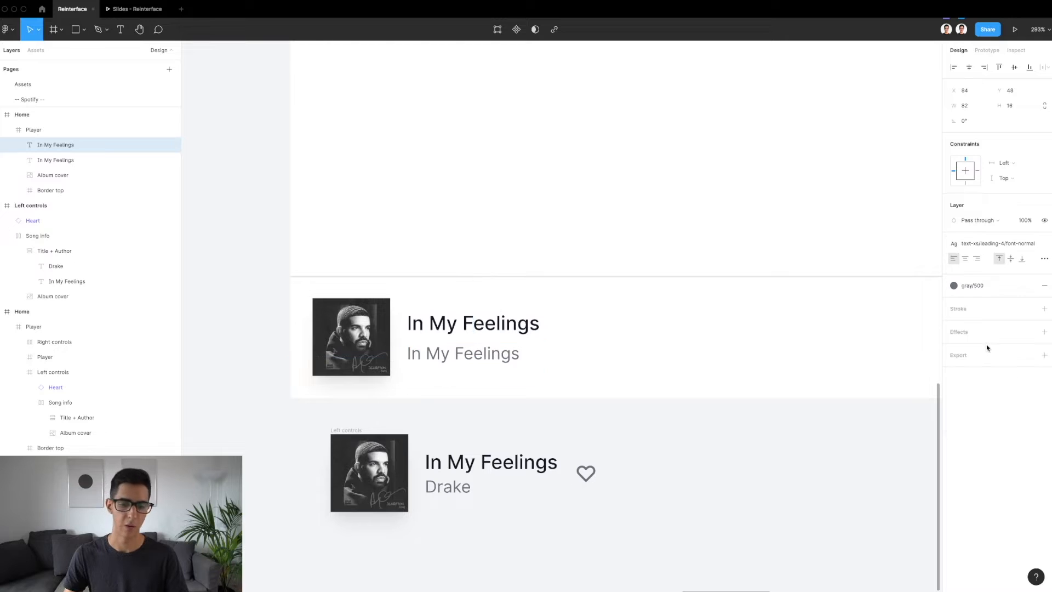
# Replace the lower text's content with "Drake"
pyautogui.doubleClick(449, 351)
pyautogui.write('Drake')
pyautogui.press('Escape')
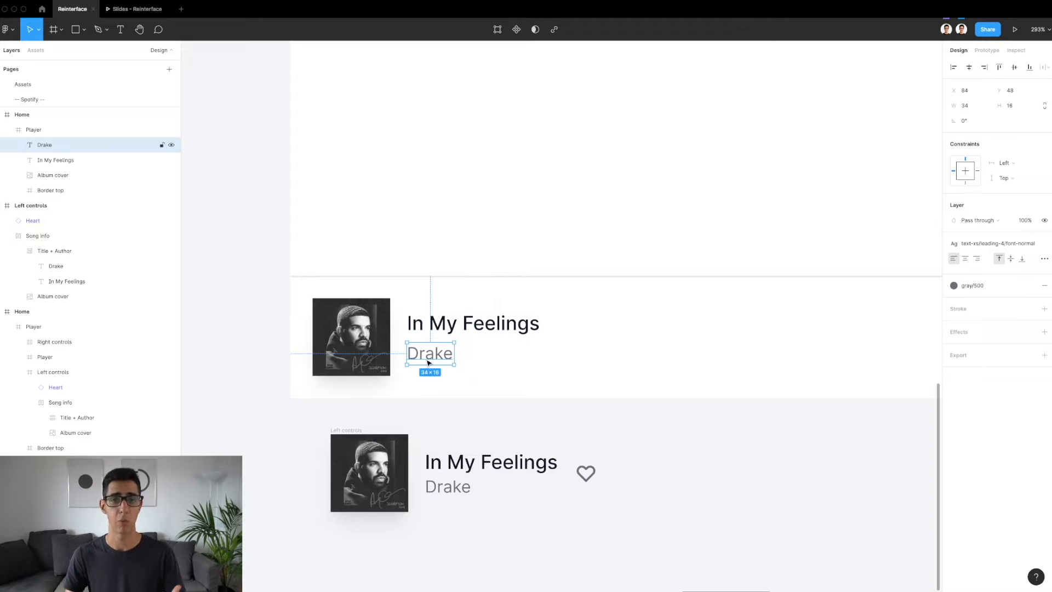
# Group the new Player's song title and artist in a vertical auto layout frame named "Song Info"
pyautogui.press('alt')
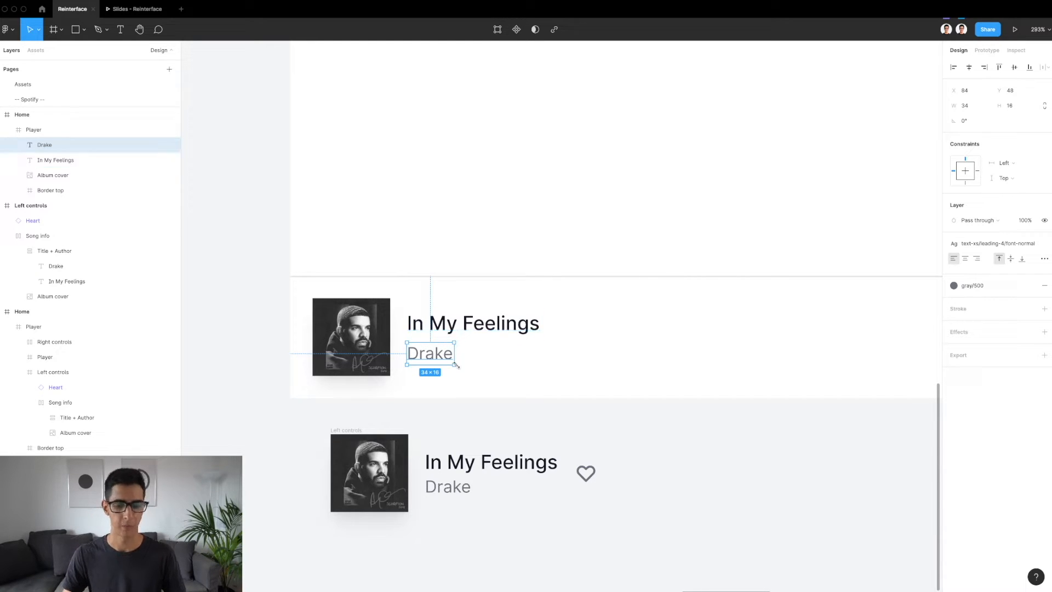
pyautogui.keyDown('shift'); pyautogui.click(447, 333); pyautogui.keyUp('shift')
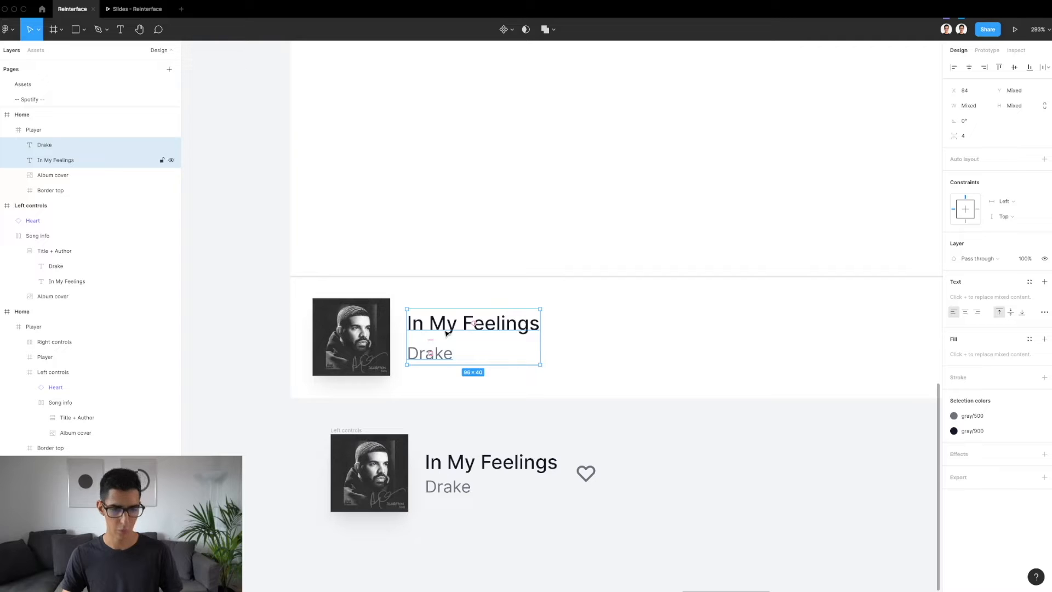
pyautogui.hotkey('shift', 'a')
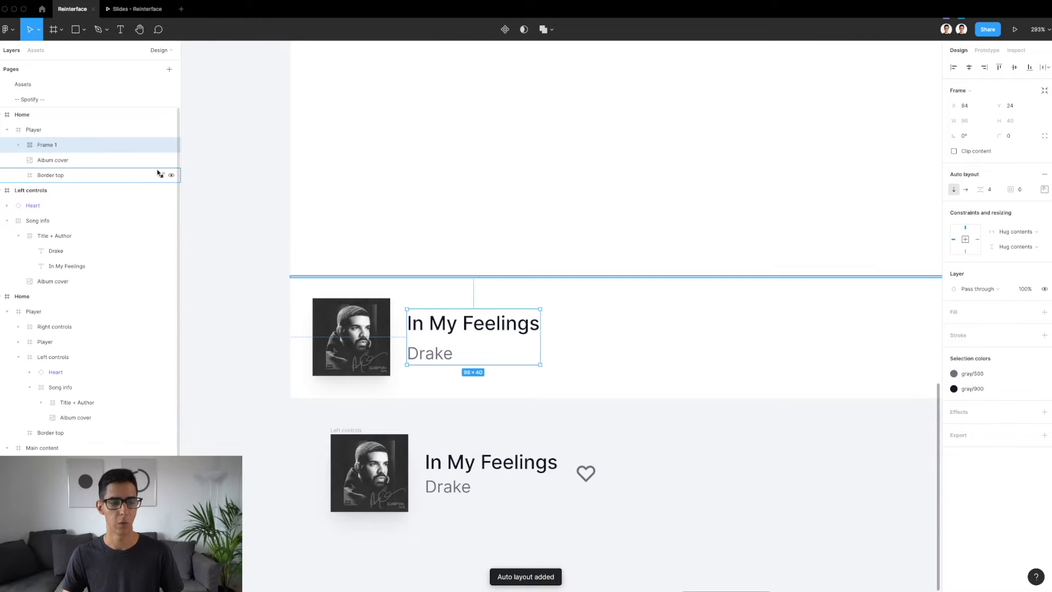
pyautogui.doubleClick(53, 146)
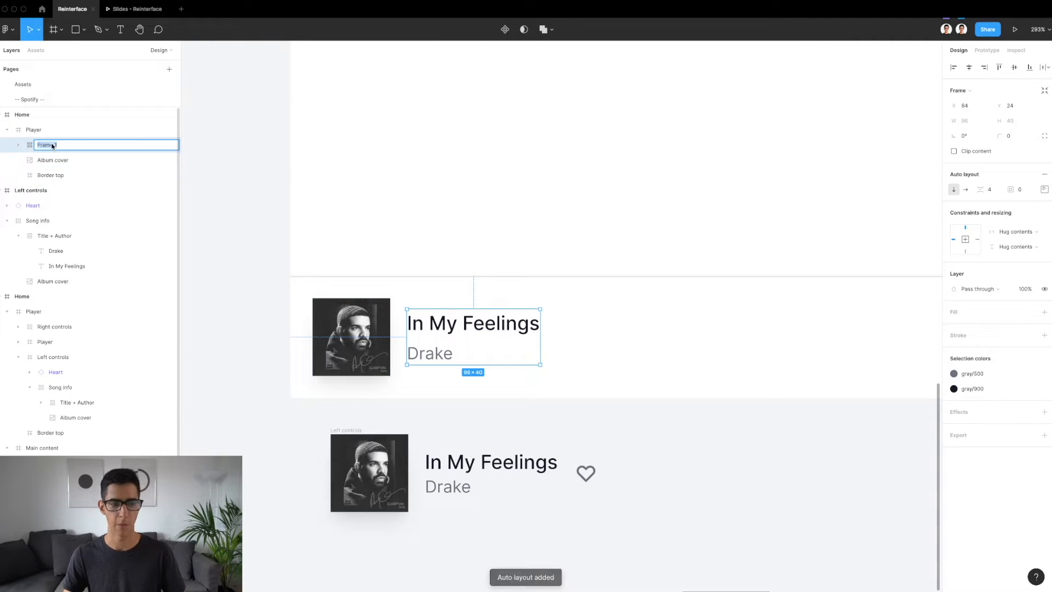
pyautogui.write('Song Info')
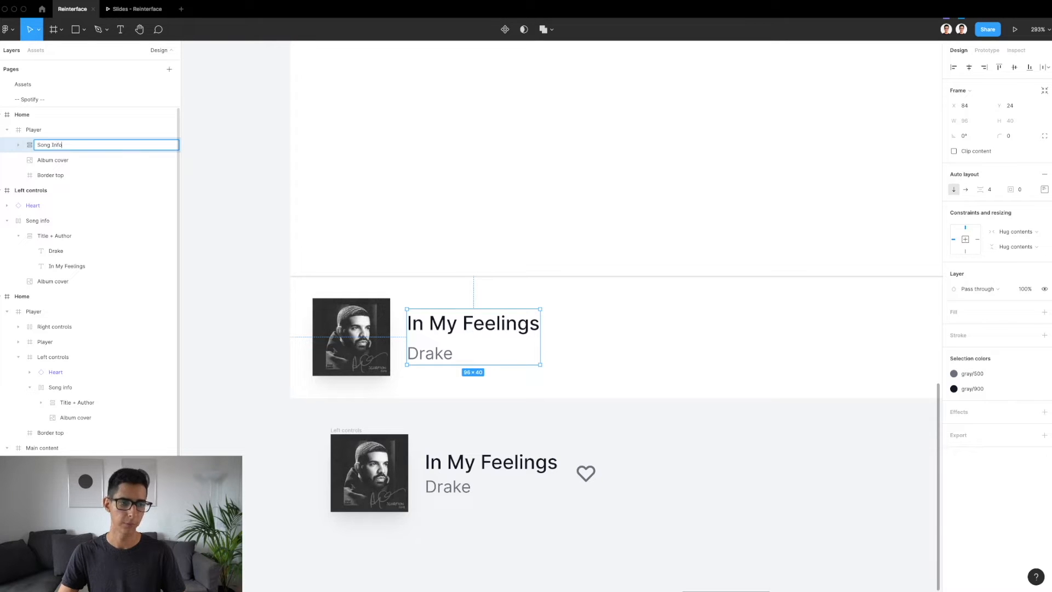
pyautogui.press('Return')
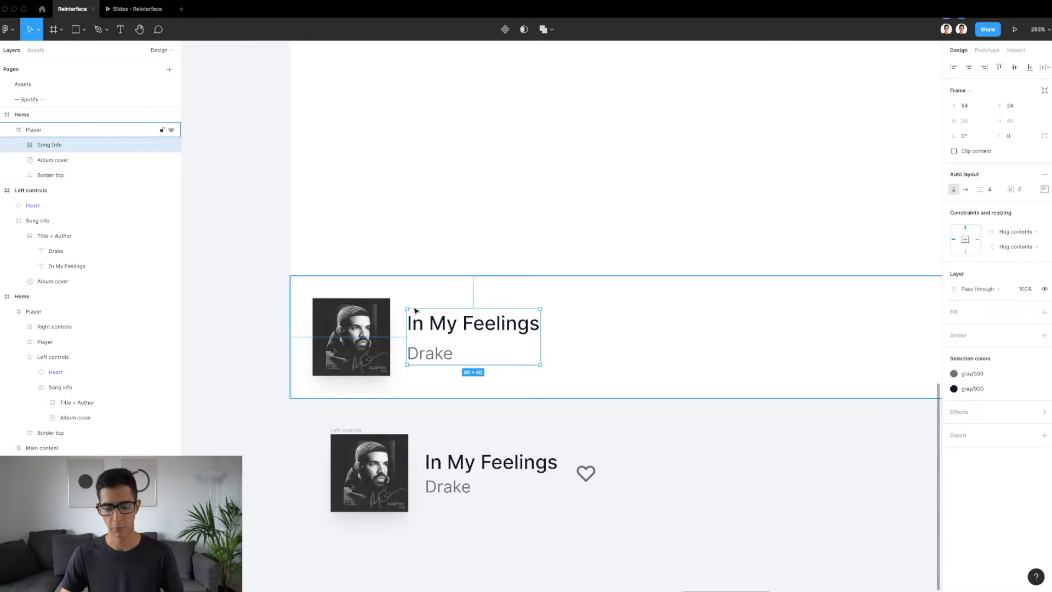
# Wrap the album cover and Song Info in a horizontal auto layout frame and rename it "Song"
pyautogui.keyDown('shift'); pyautogui.click(344, 325); pyautogui.keyUp('shift')
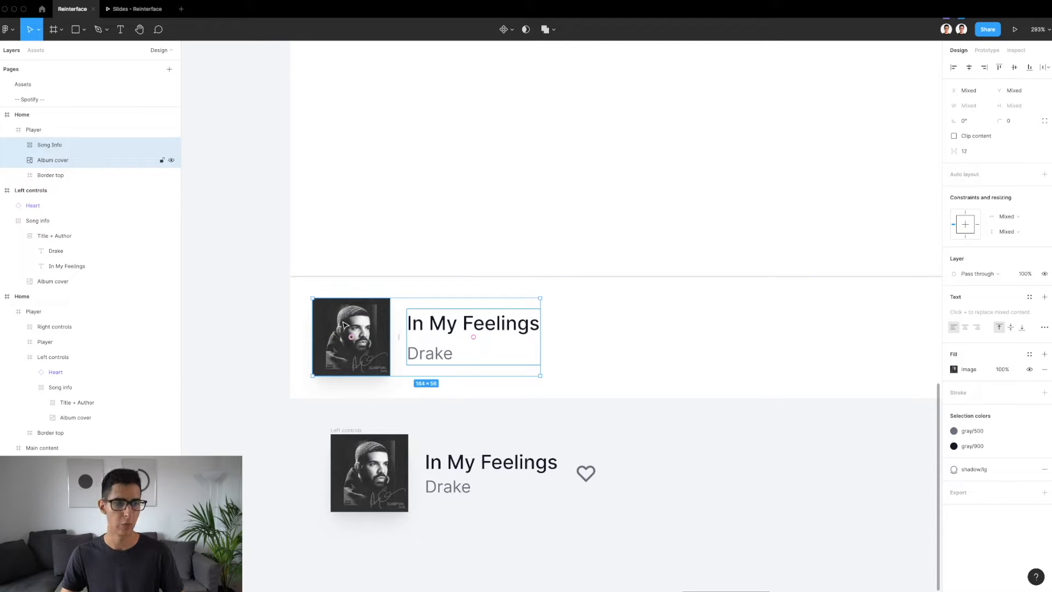
pyautogui.hotkey('shift', 'a')
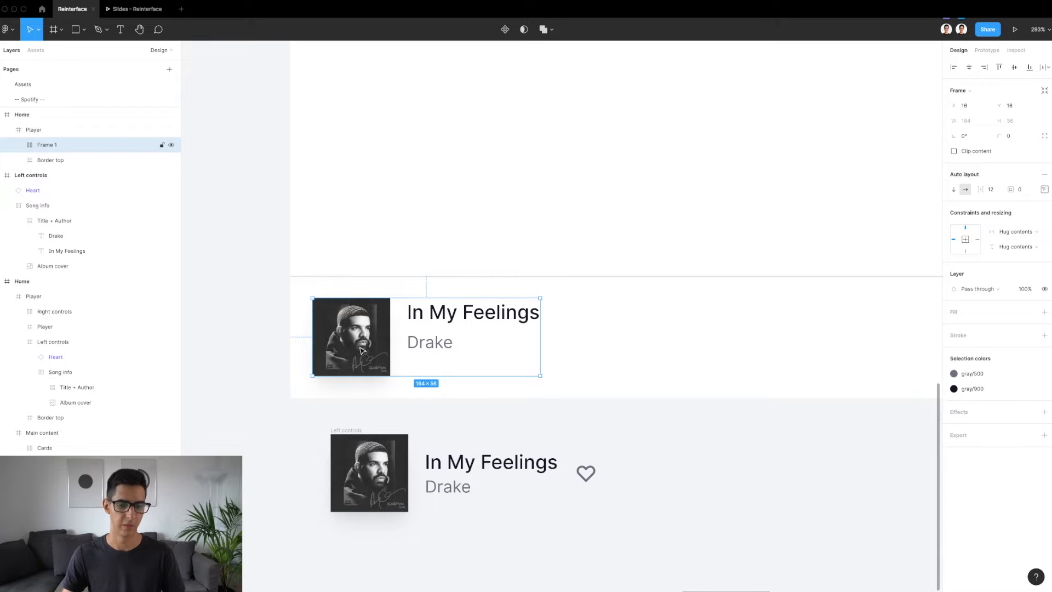
pyautogui.doubleClick(58, 145)
pyautogui.write('Song')
pyautogui.press('Return')
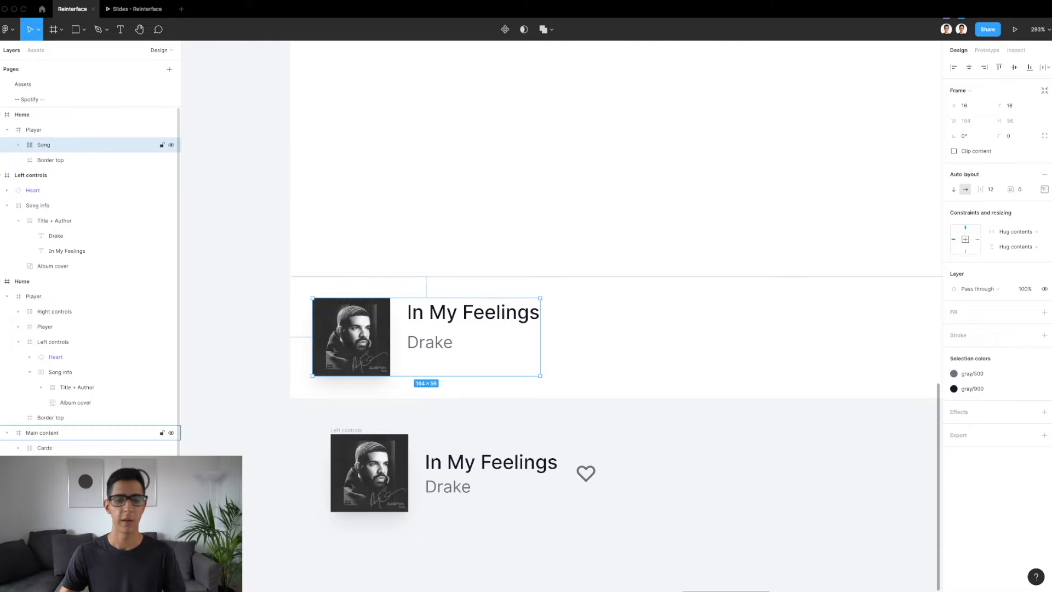
# Set the Song frame's auto layout alignment to left and vertically centered
pyautogui.click(1044, 191)
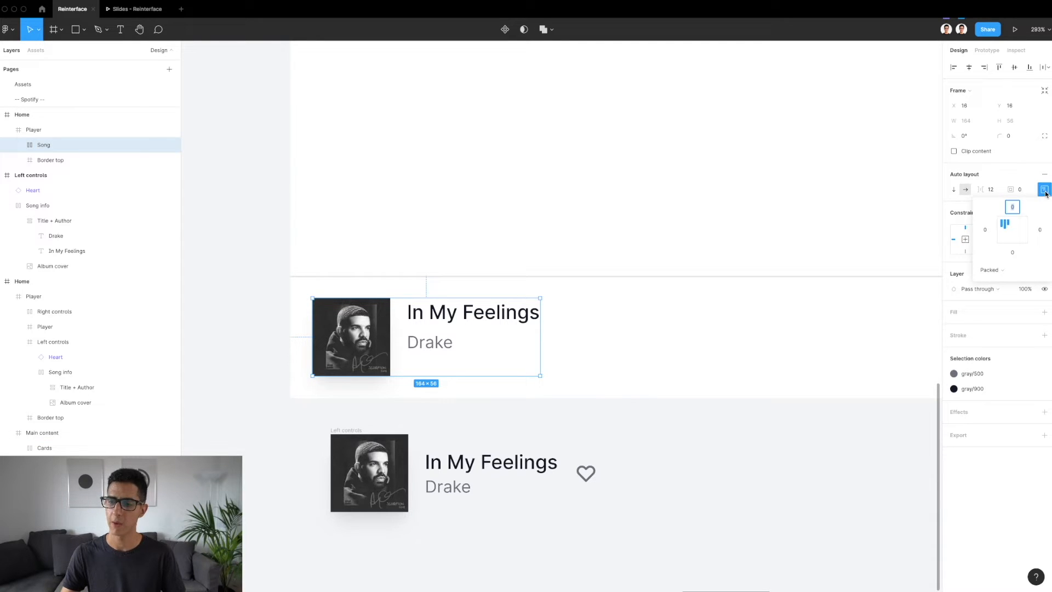
pyautogui.click(1005, 233)
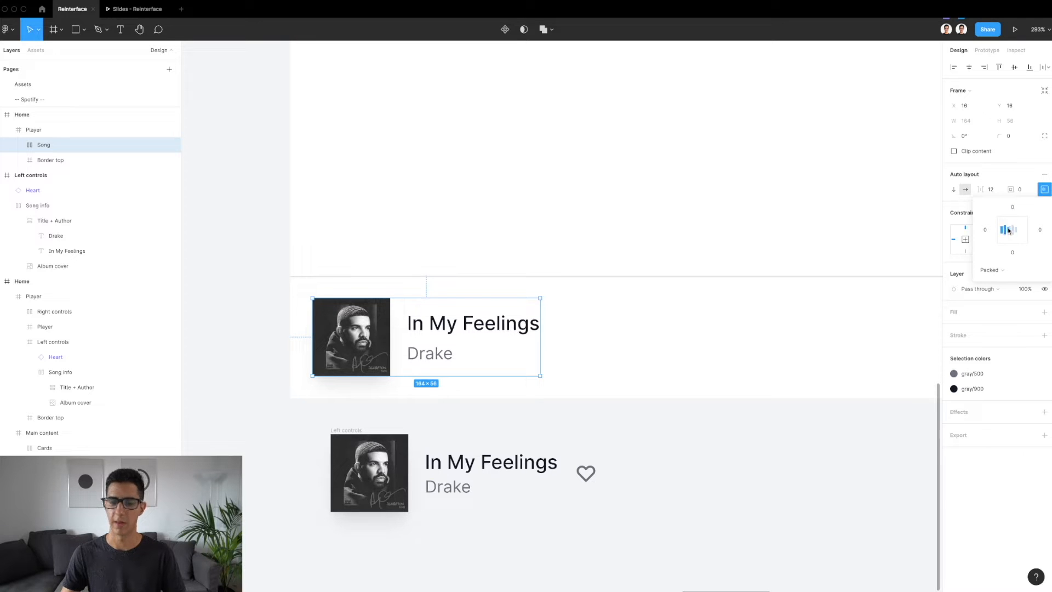
pyautogui.click(1044, 192)
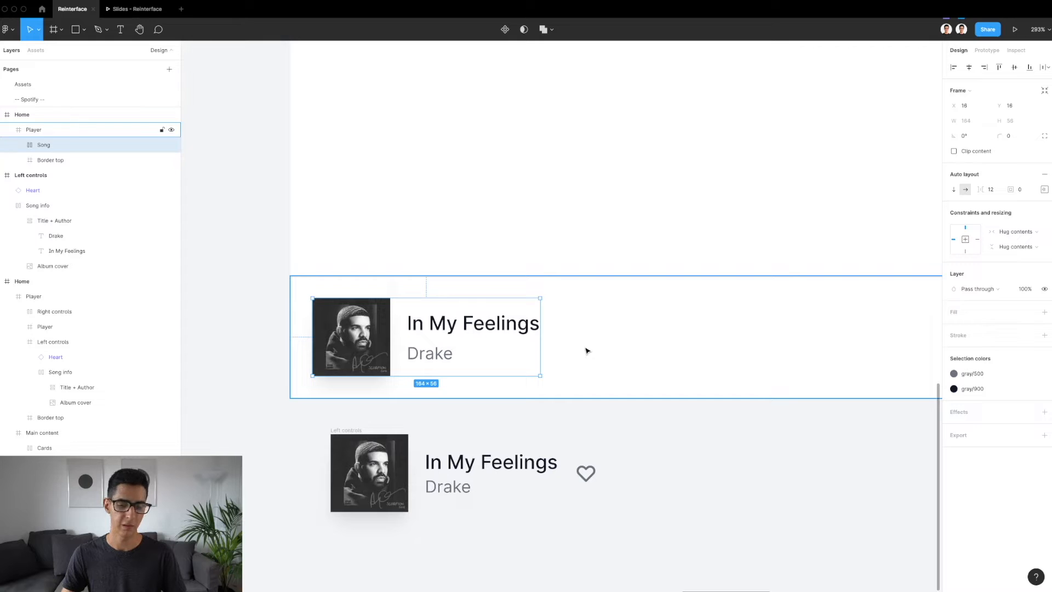
# Compare the artist text with the reference and set the Song Info frame's spacing between items to 0
pyautogui.doubleClick(433, 353)
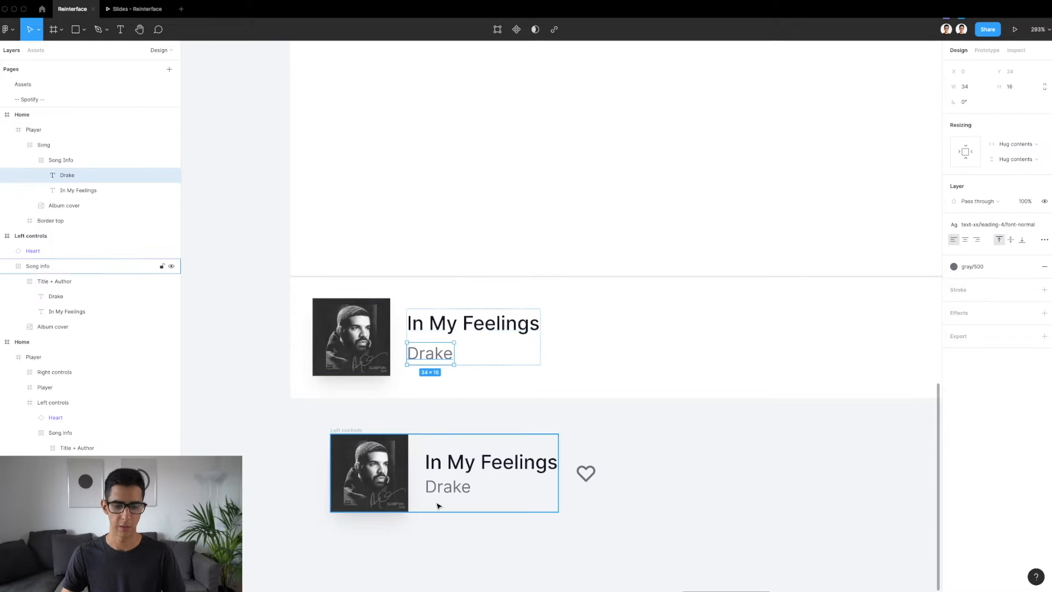
pyautogui.doubleClick(451, 490)
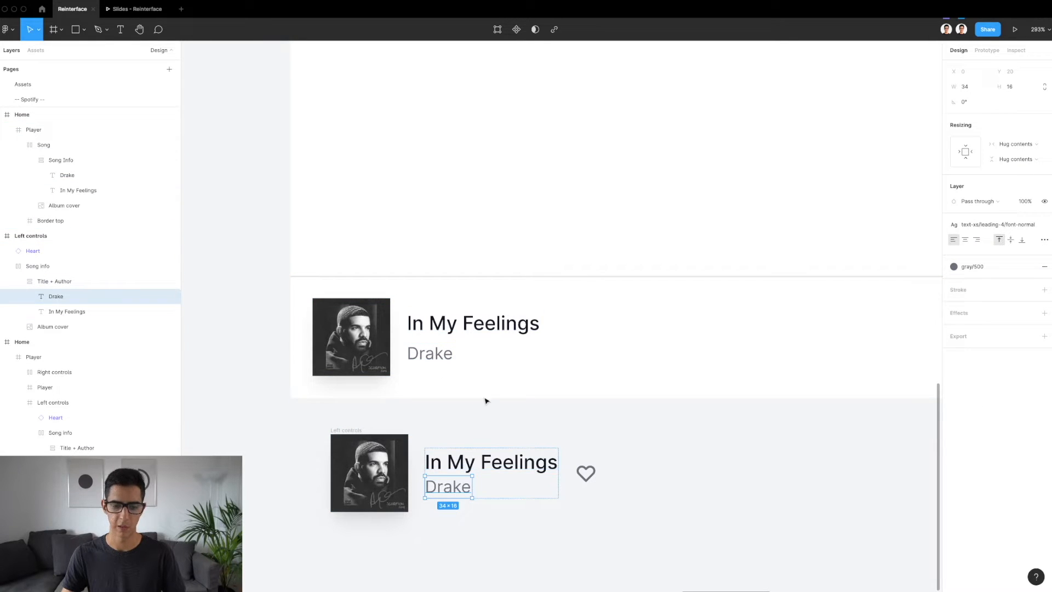
pyautogui.click(468, 349)
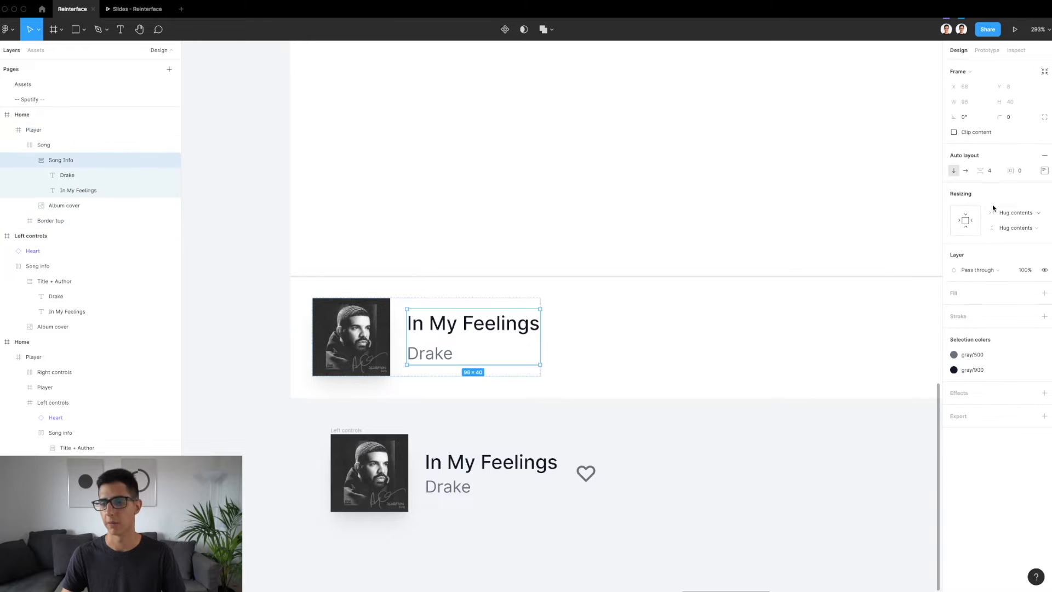
pyautogui.click(996, 174)
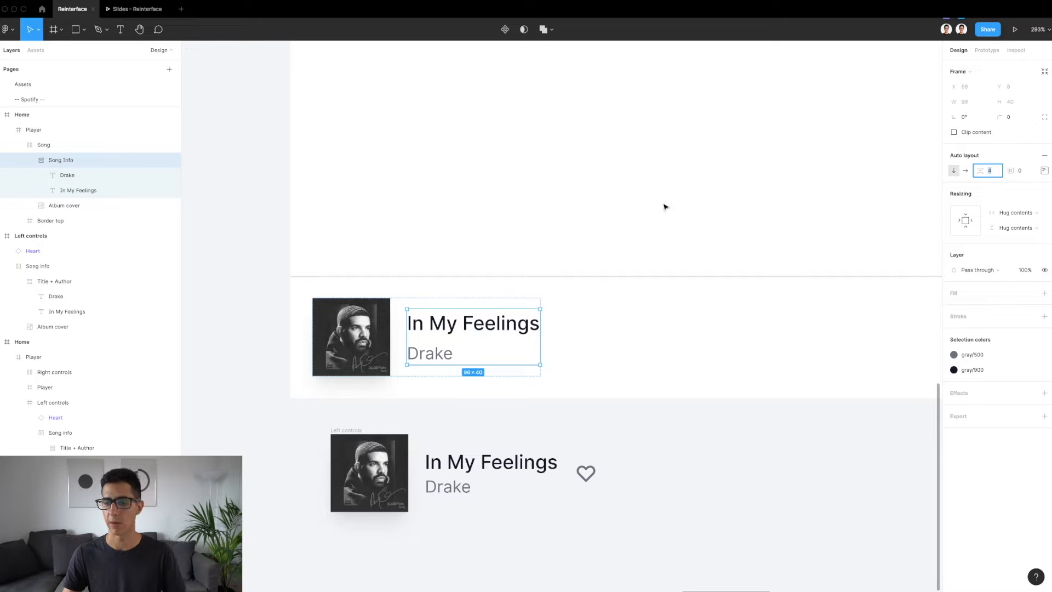
pyautogui.click(990, 171)
pyautogui.write('0')
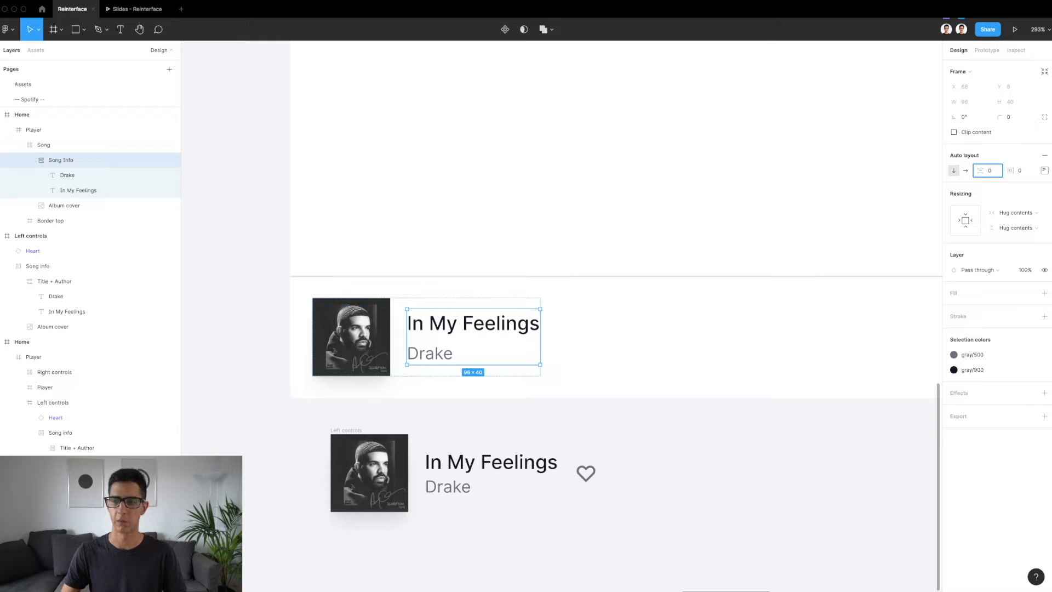
pyautogui.press('Return')
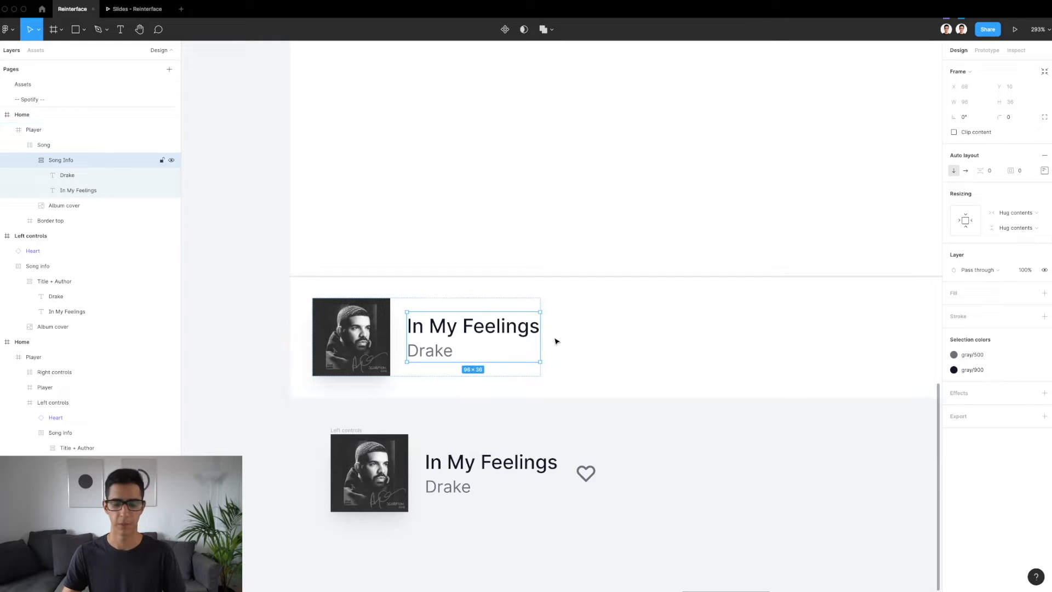
# Copy the Heart icon from the reference Left controls frame below the new Player
pyautogui.click(585, 352)
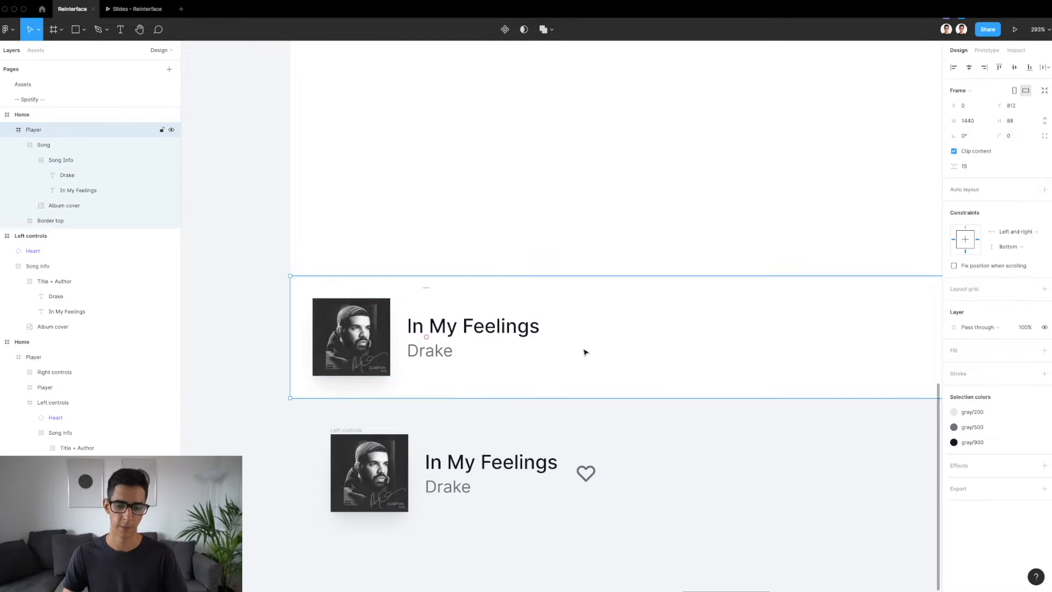
pyautogui.click(585, 480)
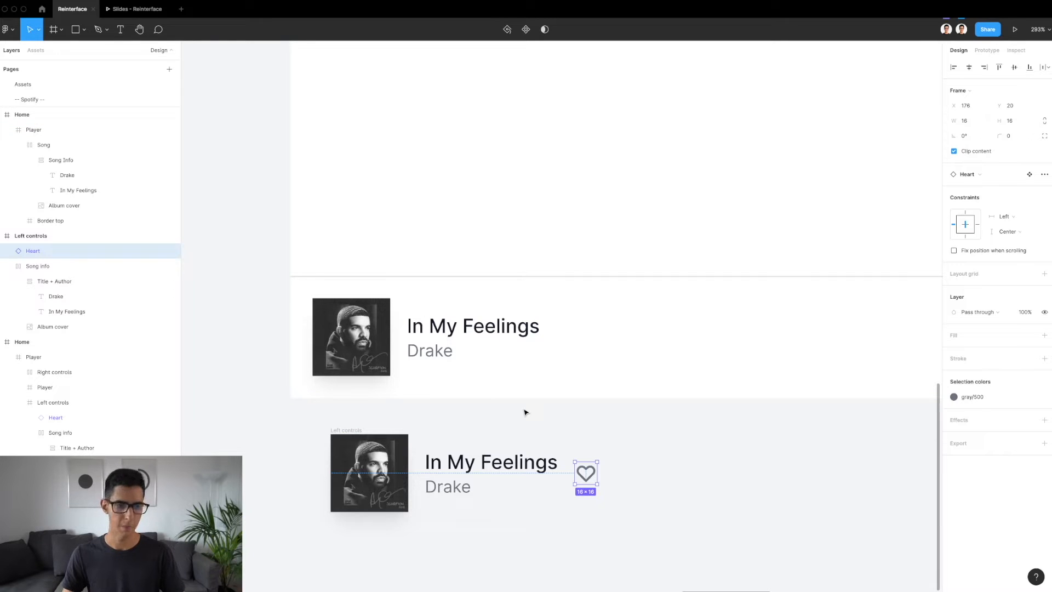
pyautogui.click(579, 329)
pyautogui.hotkey('ctrl', 'v')
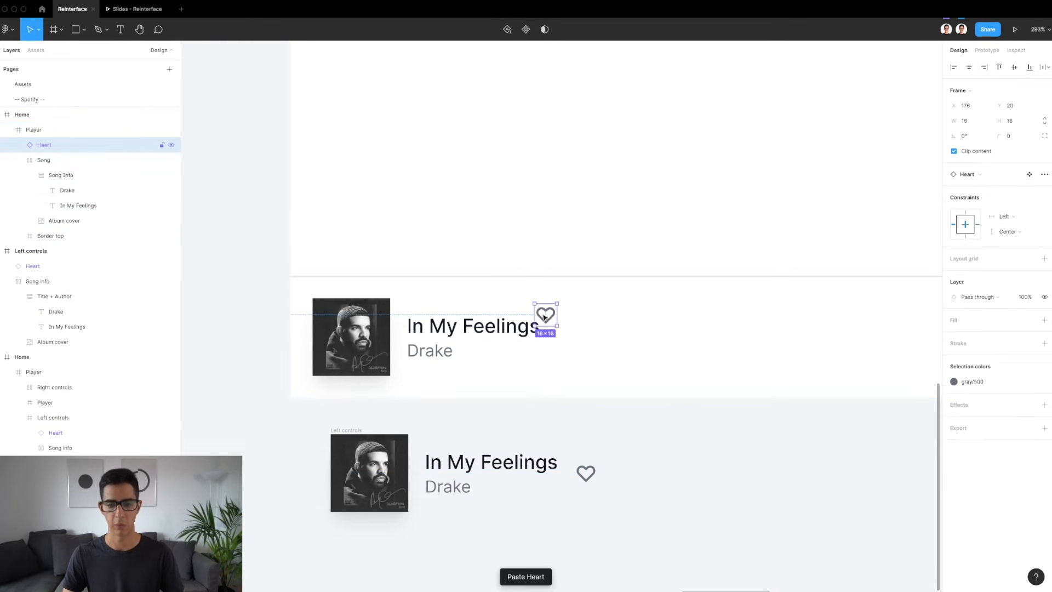
pyautogui.moveTo(541, 318); pyautogui.dragTo(574, 336)
pyautogui.press('Delete')
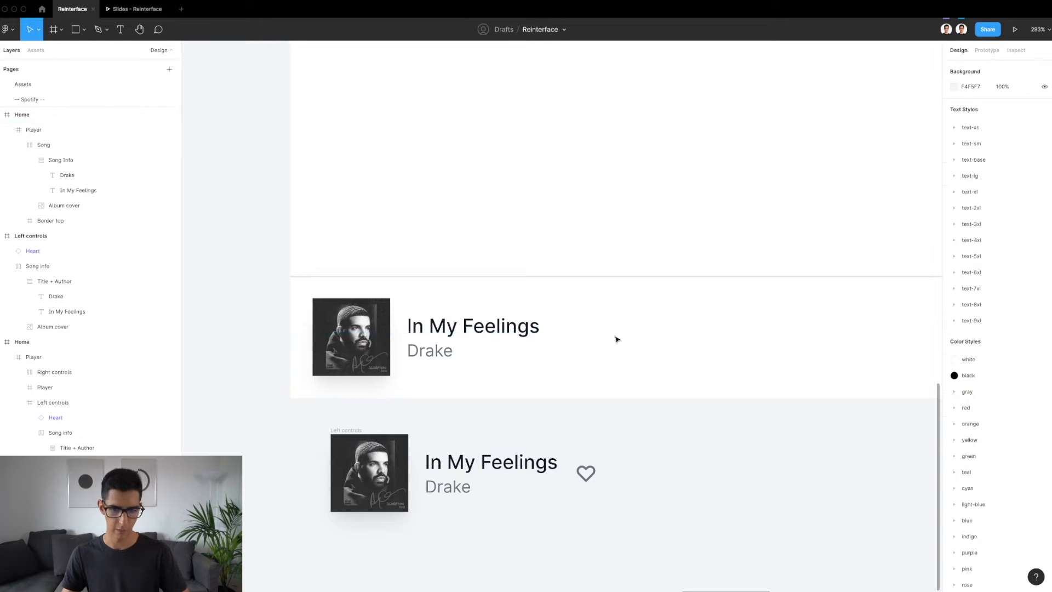
# Paste the copied Heart icon into the Song auto layout frame and check its gap to Song Info
pyautogui.click(455, 327)
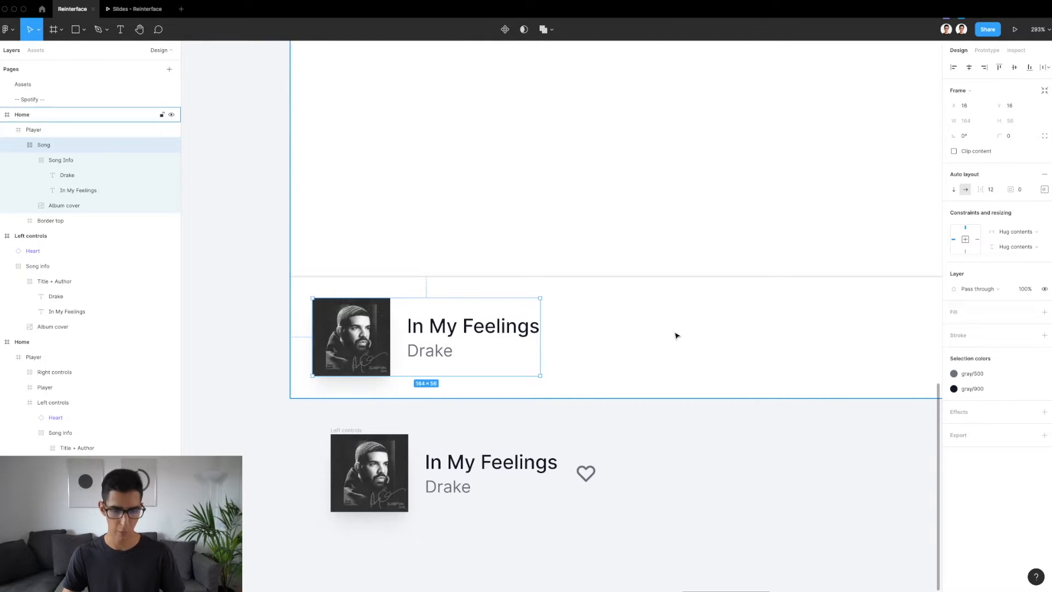
pyautogui.press('super+v')
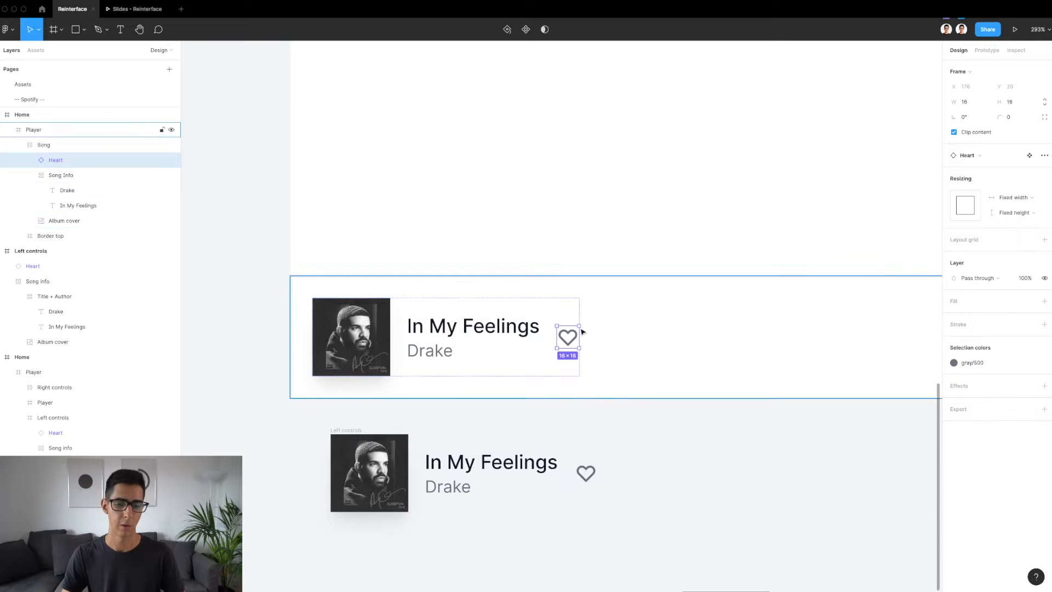
pyautogui.scroll(5, 548, 328)
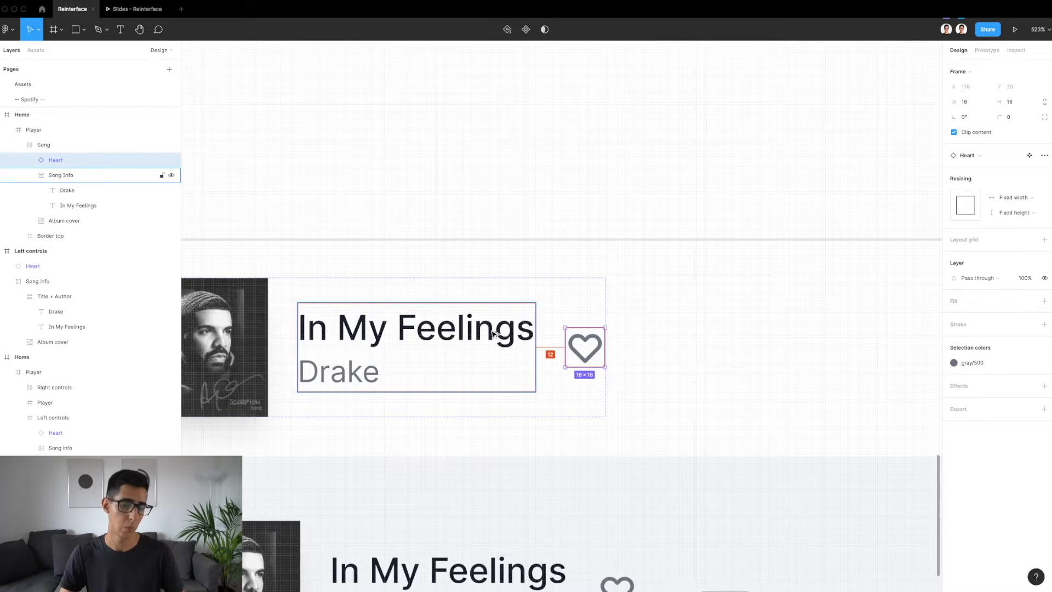
pyautogui.click(558, 298)
pyautogui.scroll(-4, 558, 298)
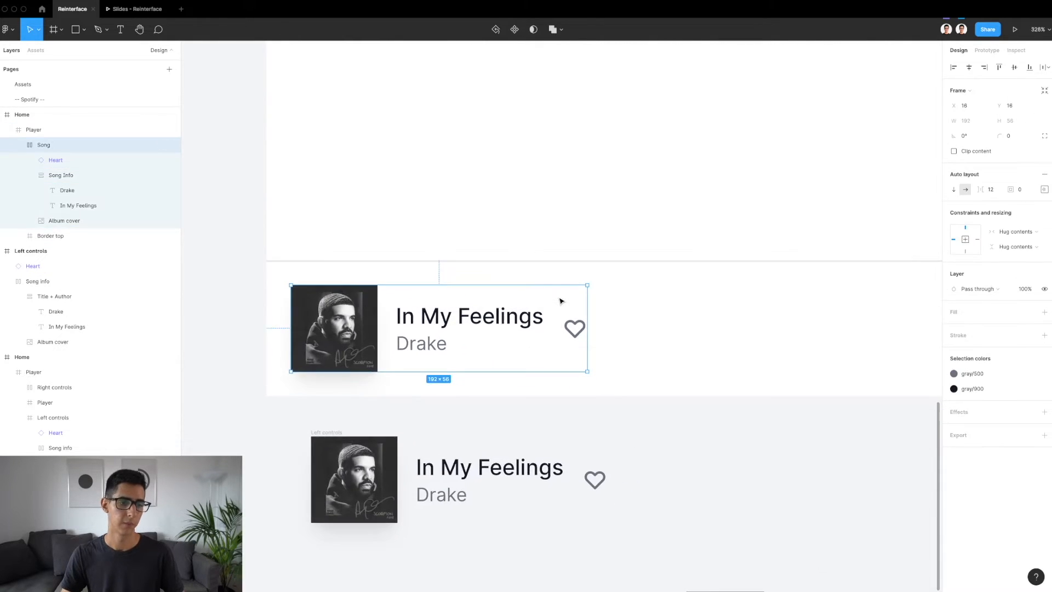
# Check the Song frame's album cover, Song Info and Heart layers, and delete the reference Left controls frame below the Player
pyautogui.click(18, 145)
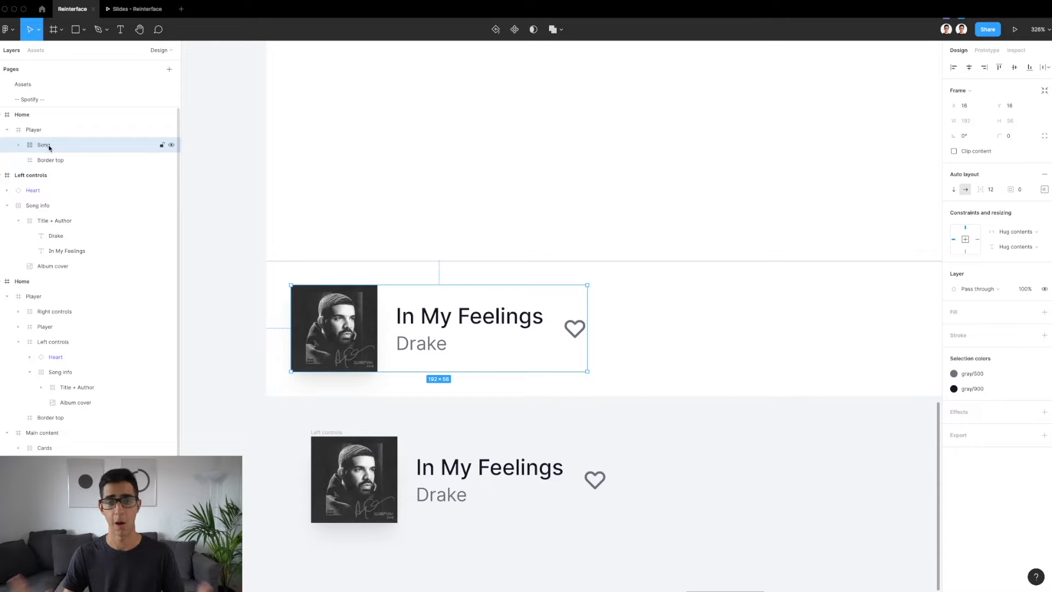
pyautogui.doubleClick(358, 338)
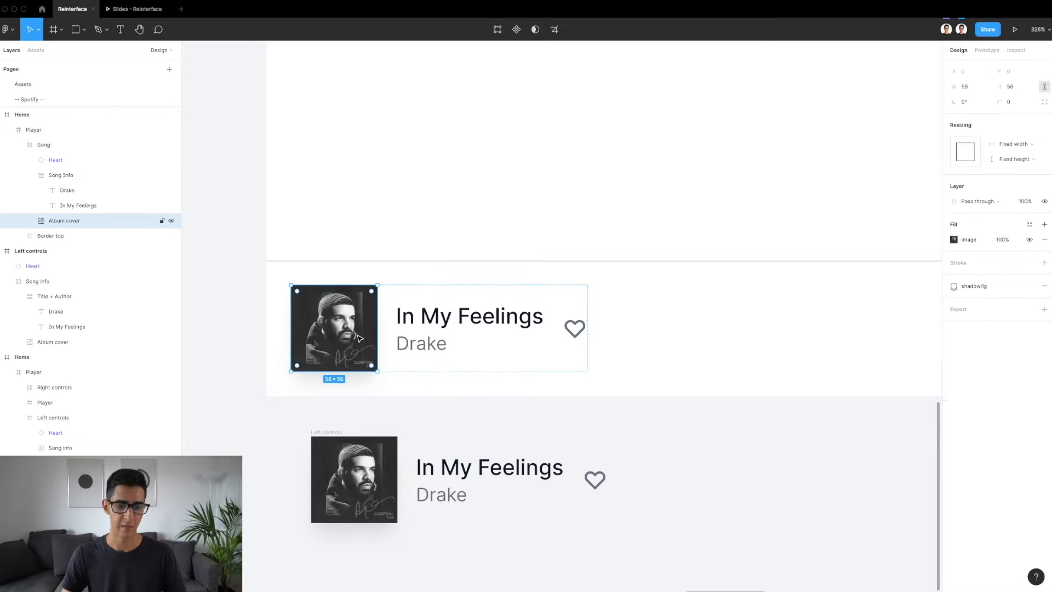
pyautogui.click(449, 311)
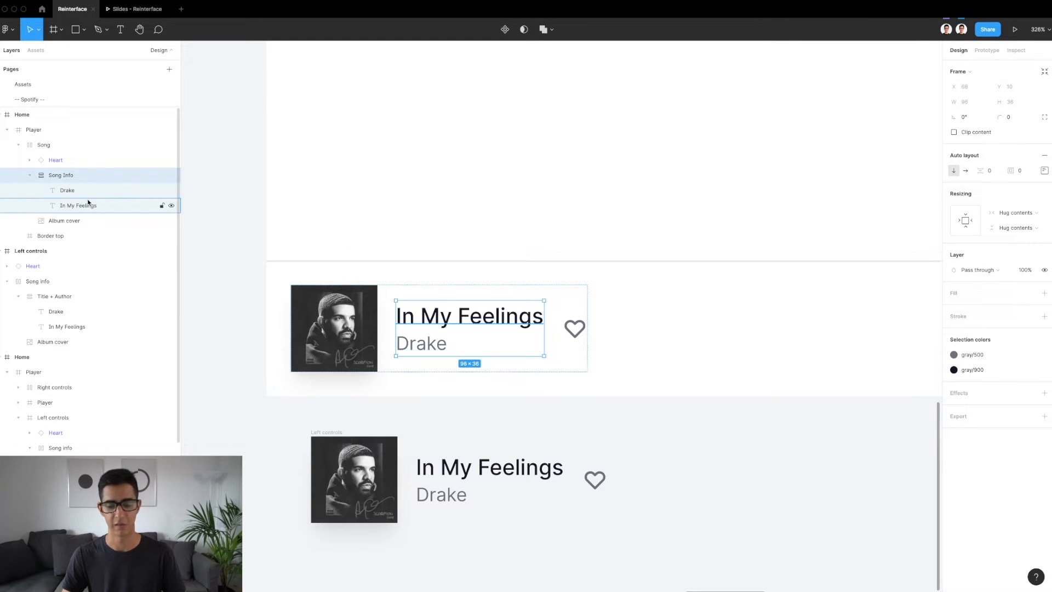
pyautogui.click(577, 331)
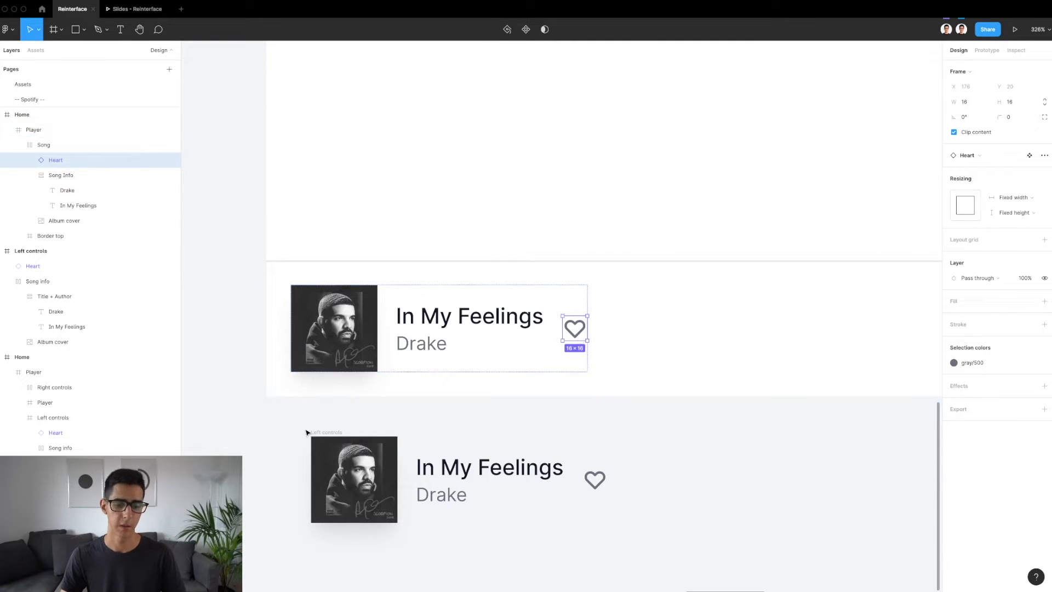
pyautogui.click(328, 433)
pyautogui.press('Delete')
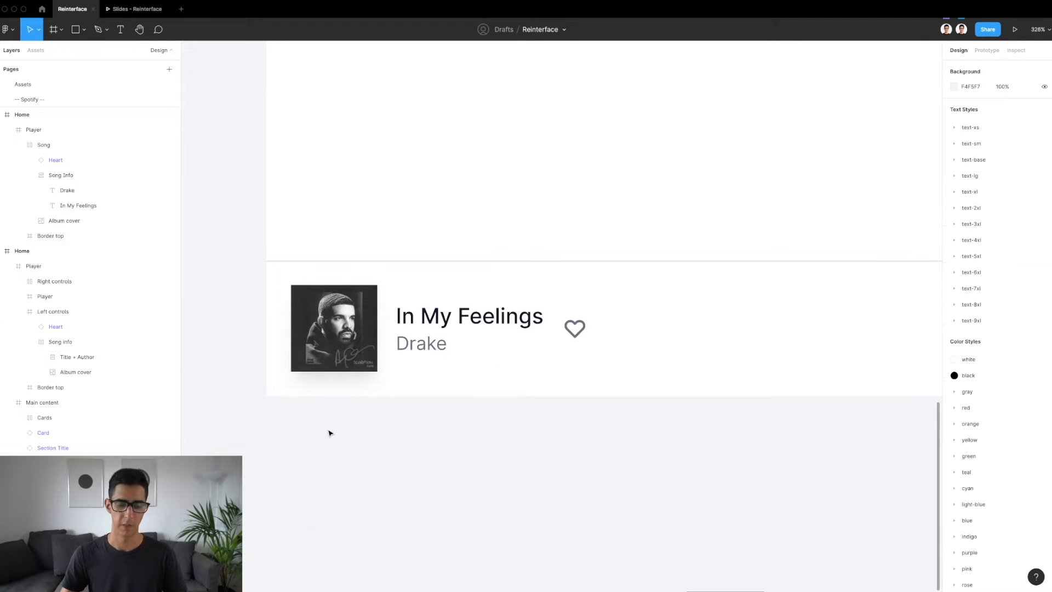
# Replace the song title with "Hey, how's it going" to test how the Song frame's auto layout adapts
pyautogui.keyDown('super'); pyautogui.click(464, 313); pyautogui.keyUp('super')
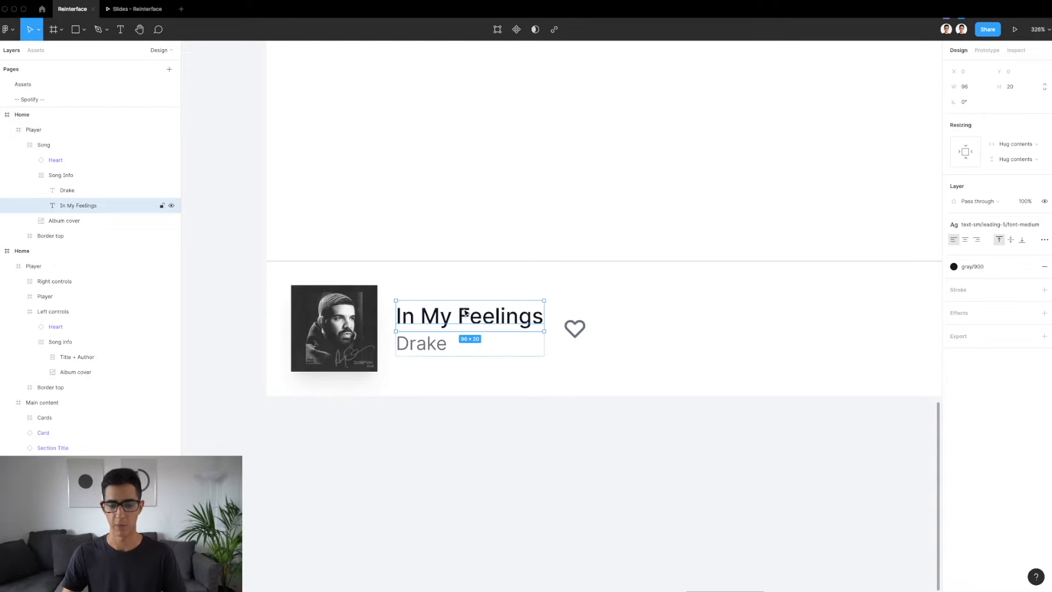
pyautogui.doubleClick(464, 311)
pyautogui.write('Hey')
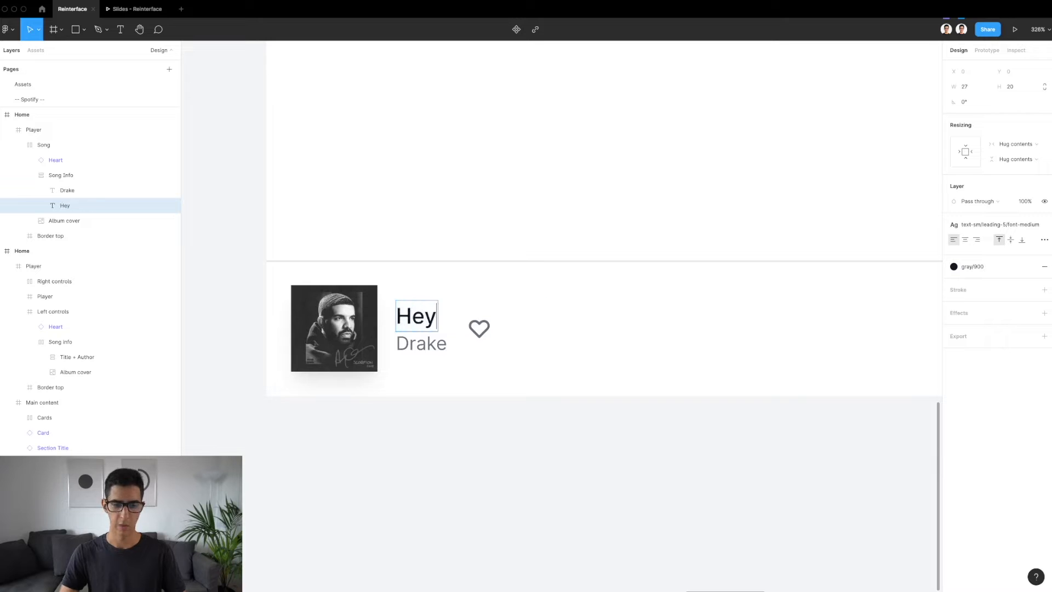
pyautogui.write(", how's it going")
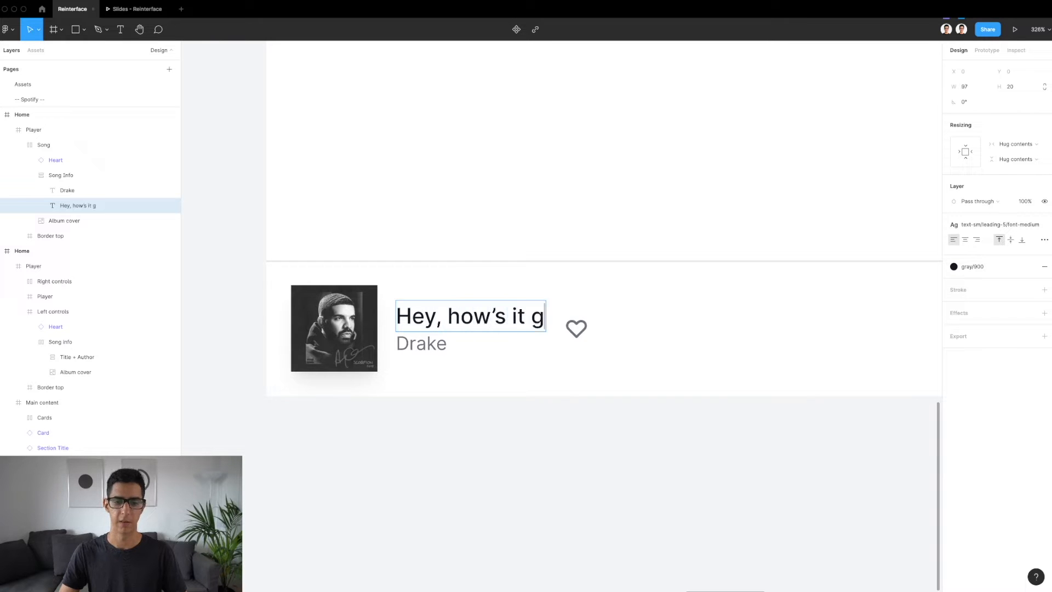
pyautogui.press('Escape')
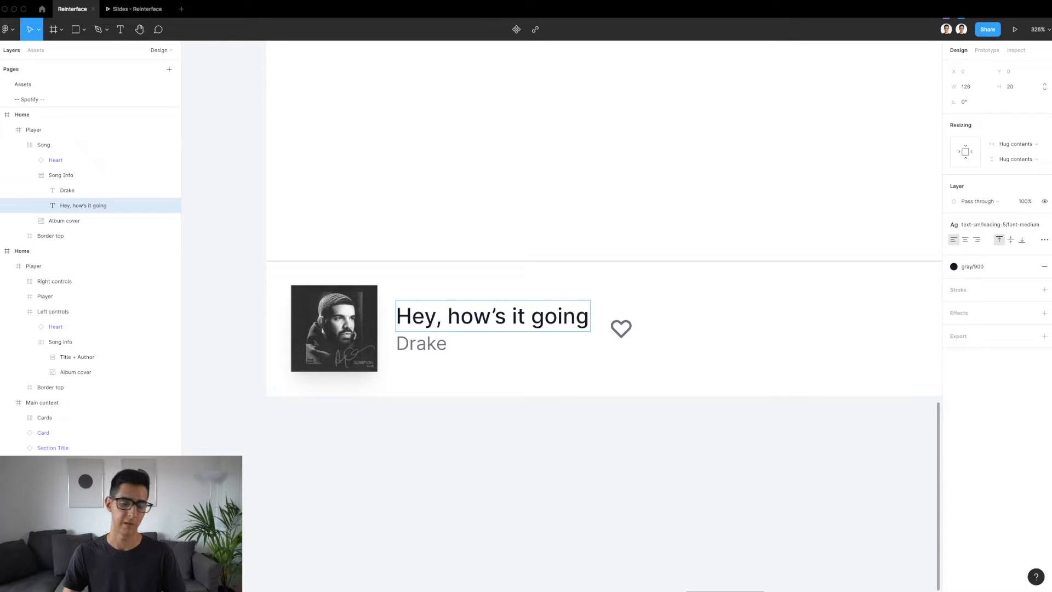
# Undo the song title change in the Player's Song Info and leave text editing
pyautogui.hotkey('ctrl', 'z')
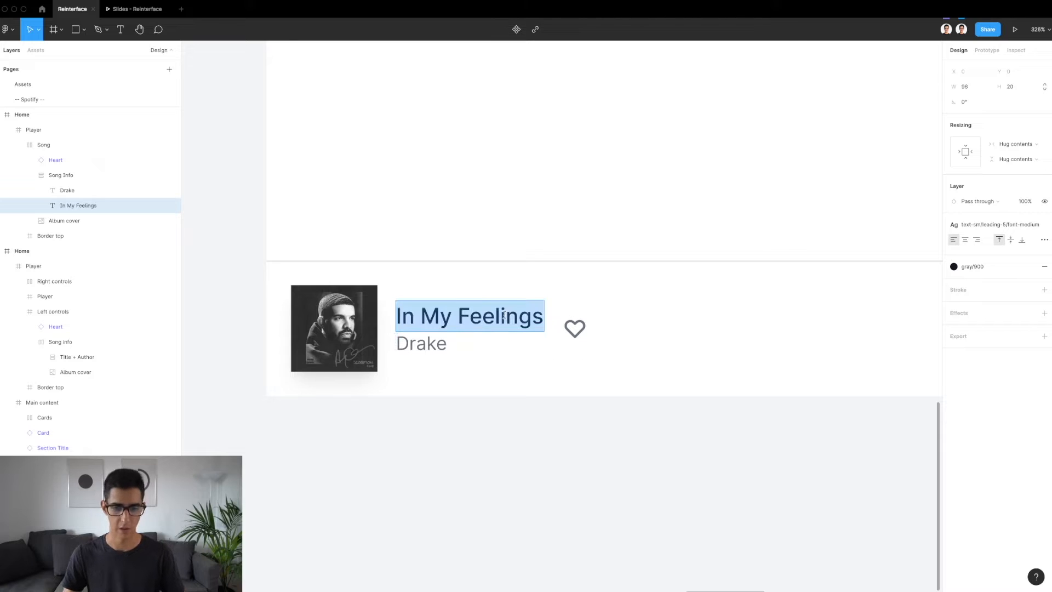
pyautogui.press('Escape')
pyautogui.press('Escape')
pyautogui.scroll(-5, 669, 336)
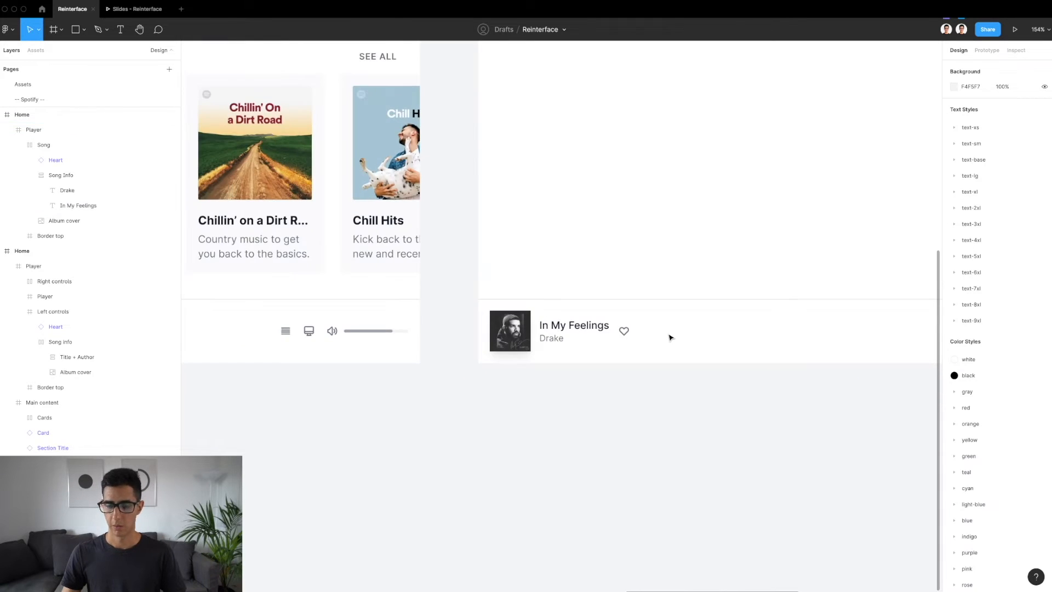
# Copy the central Player controls frame from the reference Home design to just below the new Player bar
pyautogui.scroll(-5, 669, 337)
pyautogui.hscroll(-3, 669, 337)
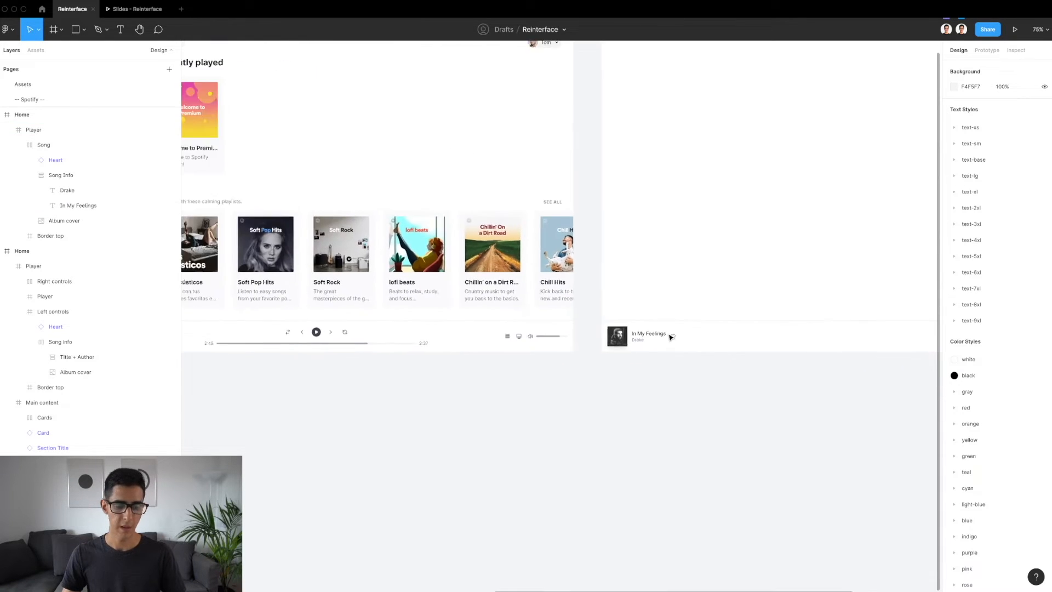
pyautogui.click(361, 334)
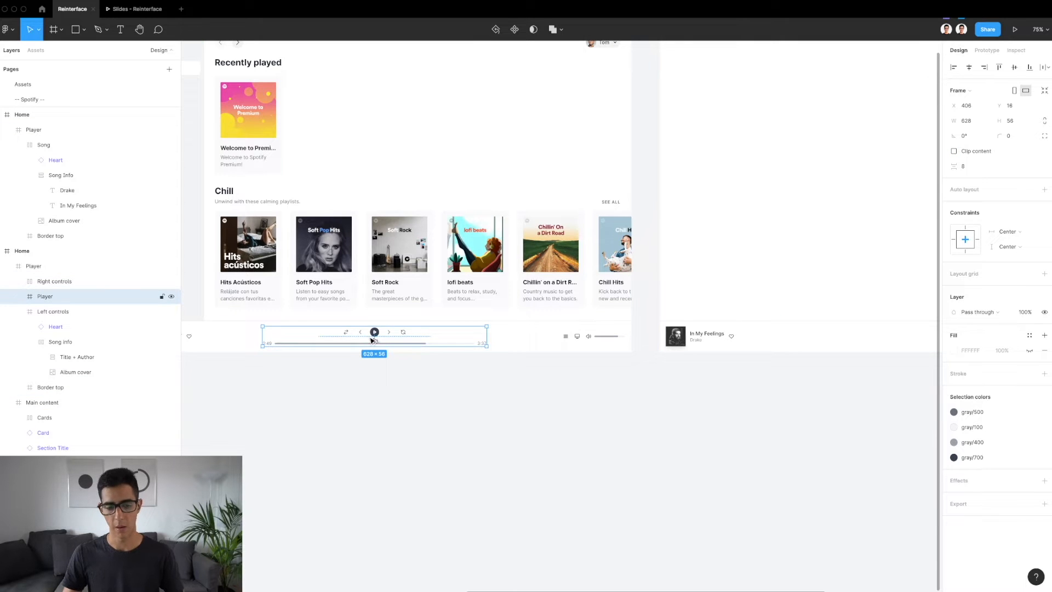
pyautogui.moveTo(372, 340); pyautogui.dragTo(795, 373)
pyautogui.hscroll(5, 793, 371)
pyautogui.hscroll(-1, 794, 371)
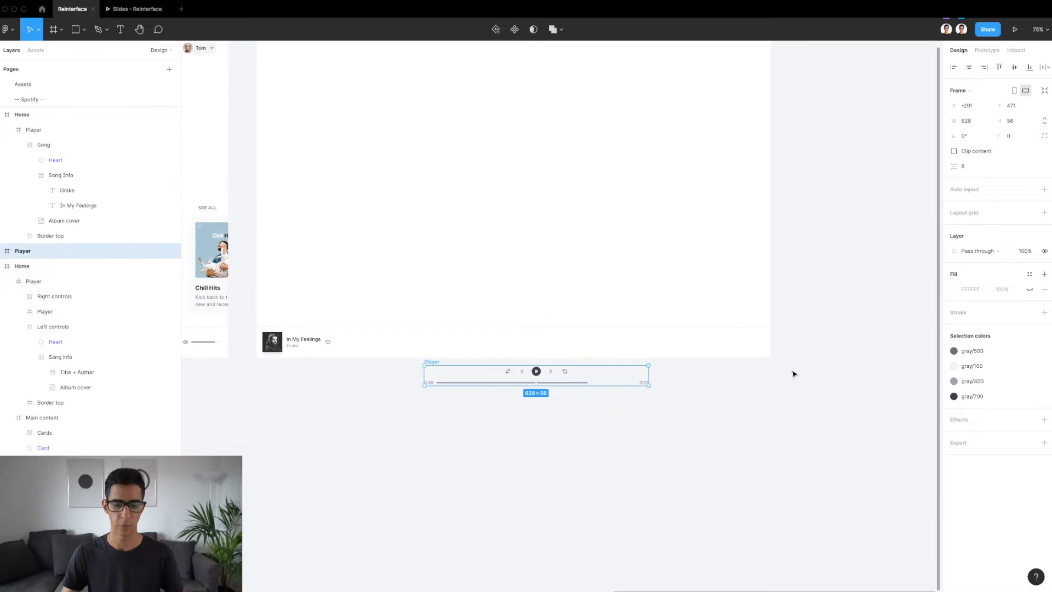
pyautogui.scroll(5, 403, 360)
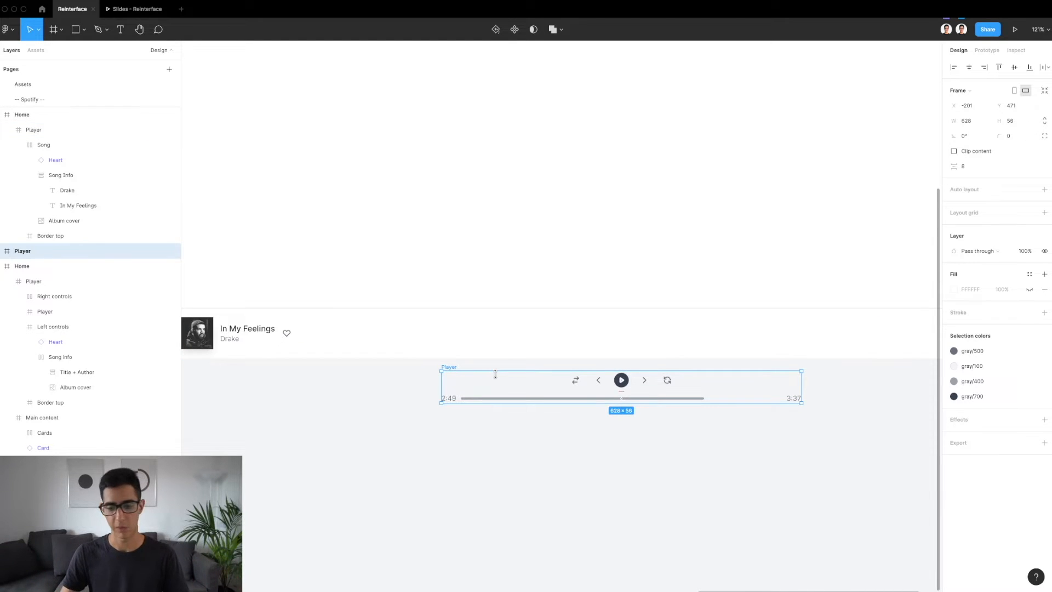
# Examine the copied Player's Controls frame and its shuffle button against the new Player bar
pyautogui.click(493, 340)
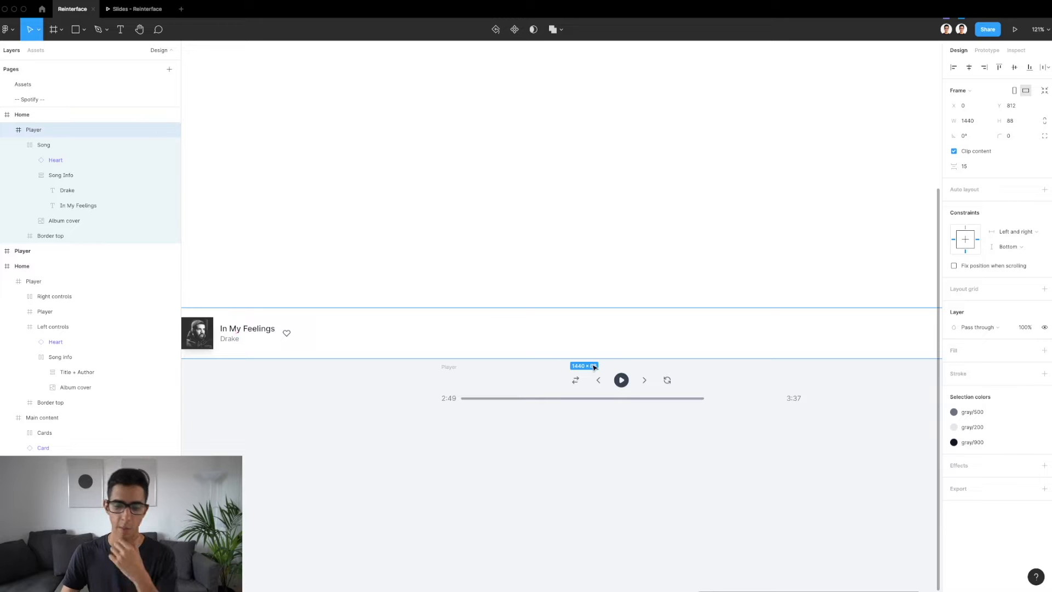
pyautogui.click(635, 387)
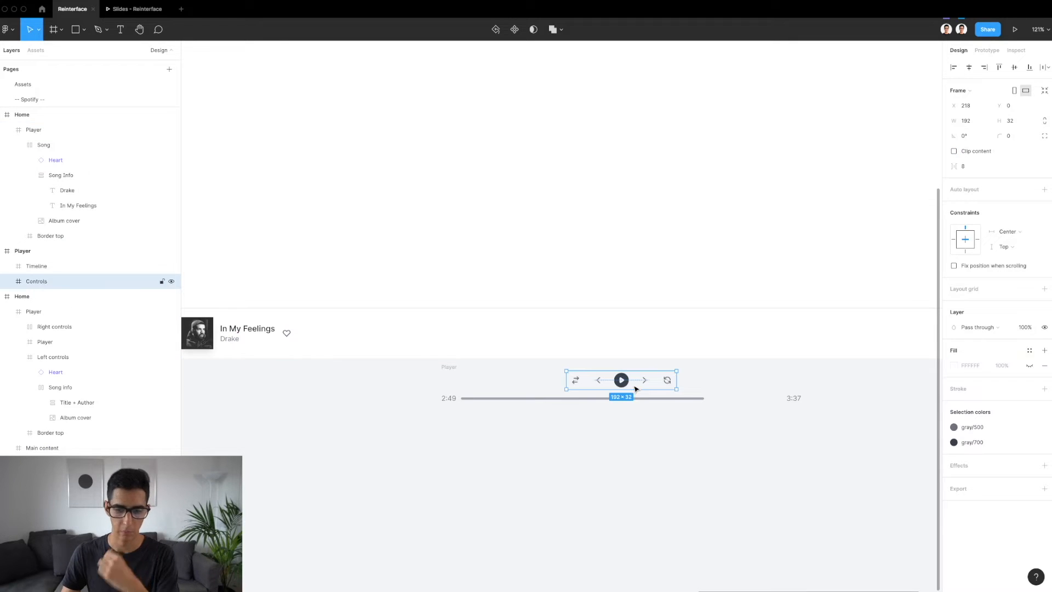
pyautogui.scroll(5, 633, 379)
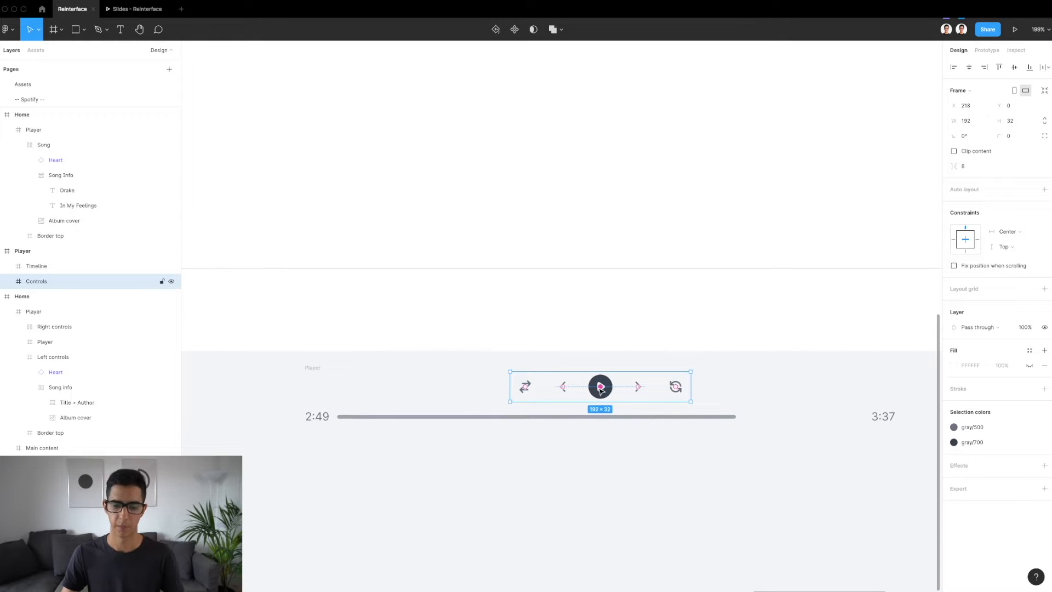
pyautogui.scroll(-4, 592, 391)
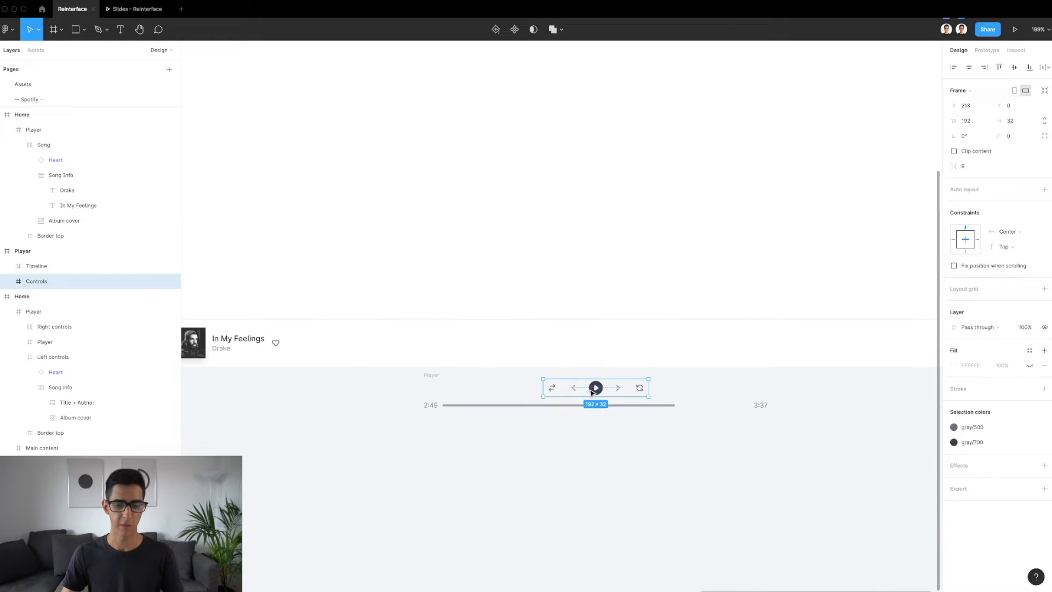
pyautogui.scroll(3, 592, 391)
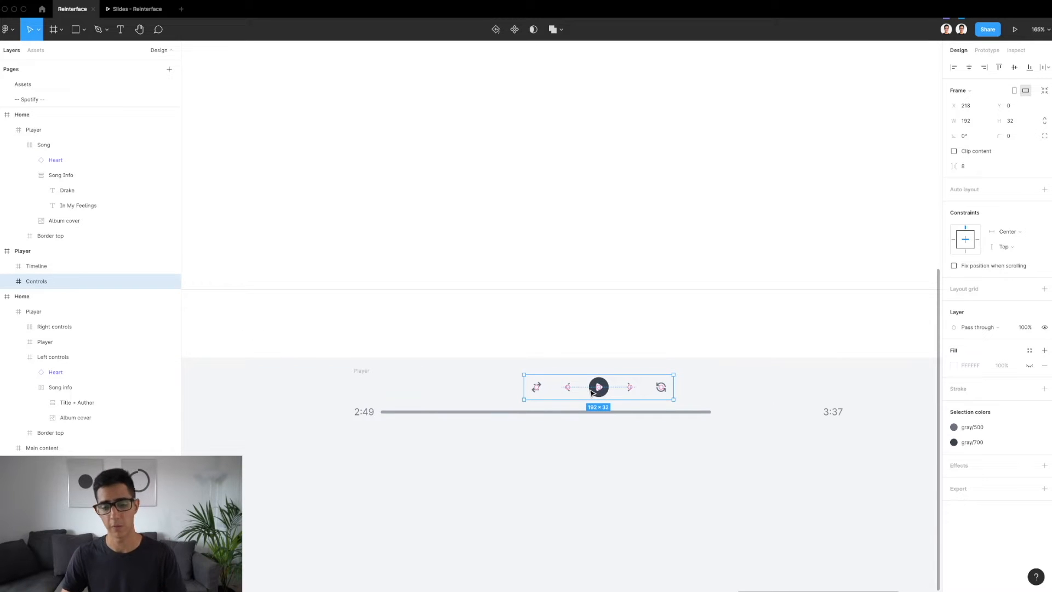
pyautogui.scroll(4, 592, 391)
pyautogui.click(496, 395)
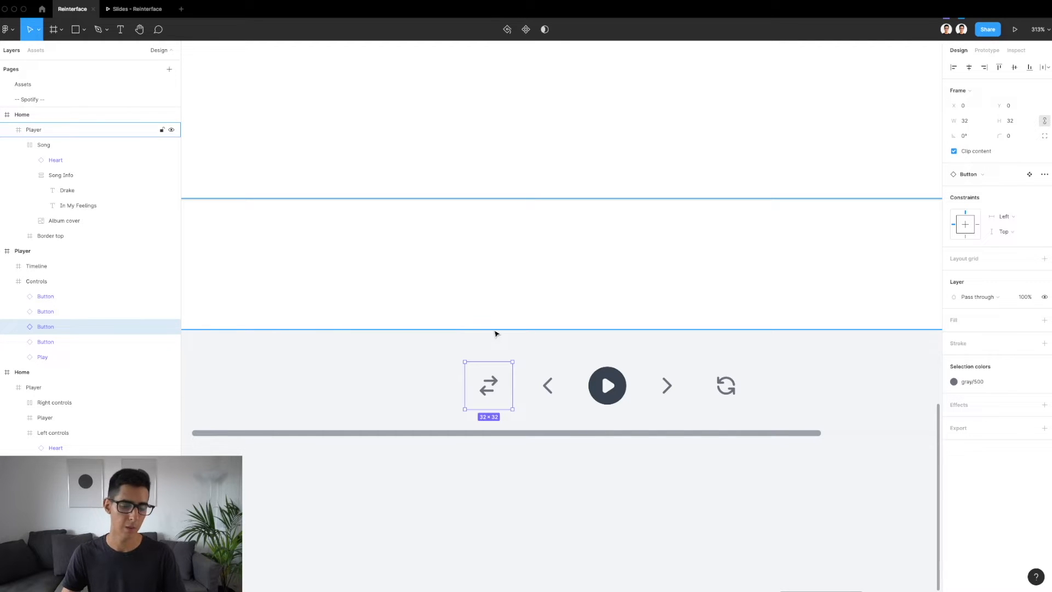
# Examine the icons in the reference Home design, including the profile dropdown arrow, and compare them with the copied player controls
pyautogui.scroll(-10, 495, 334)
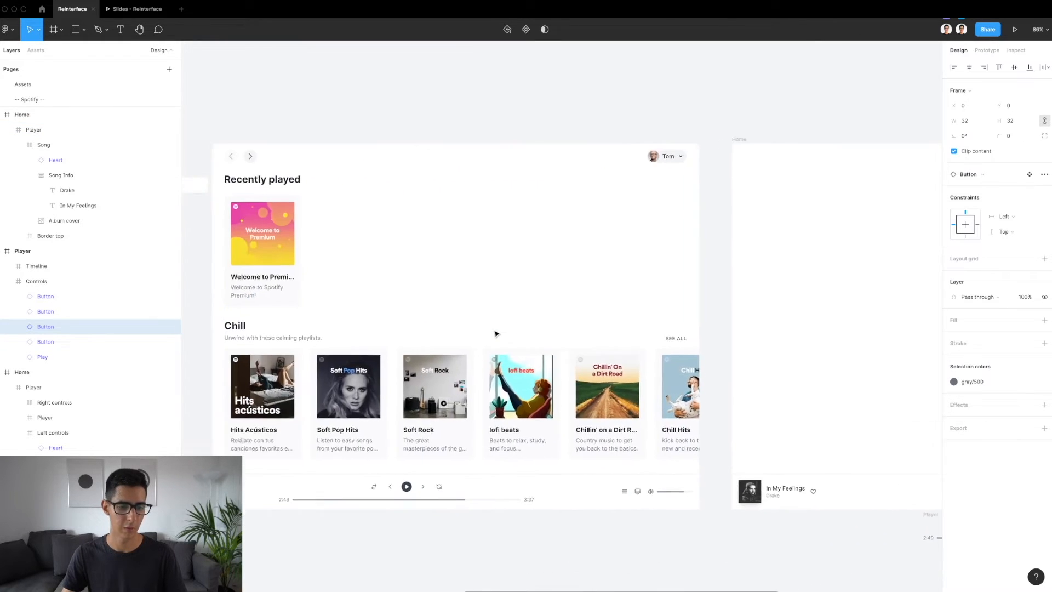
pyautogui.hscroll(-3, 496, 334)
pyautogui.scroll(-1, 496, 333)
pyautogui.scroll(1, 495, 334)
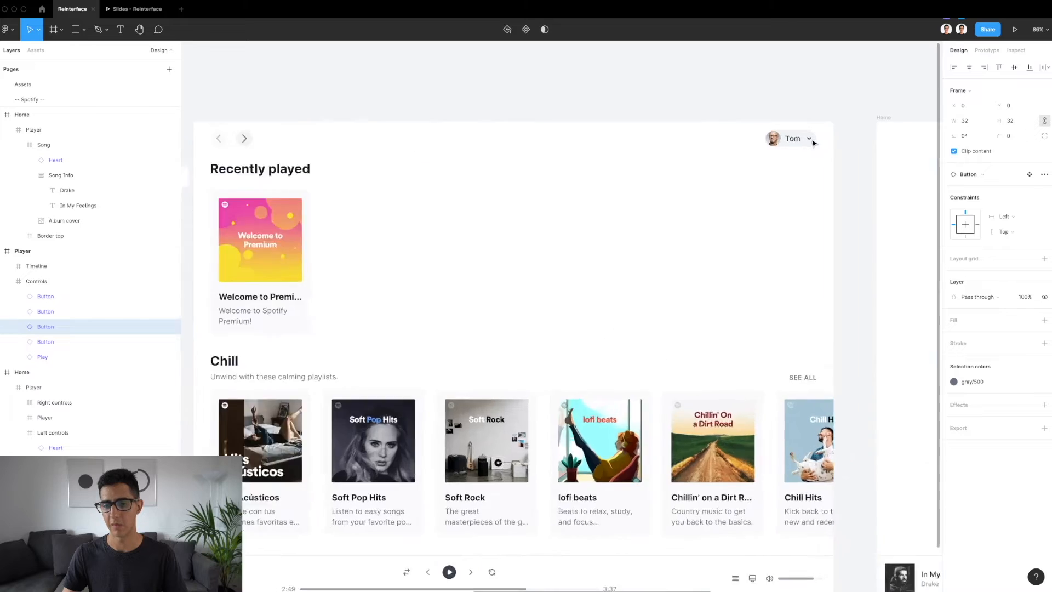
pyautogui.scroll(5, 812, 140)
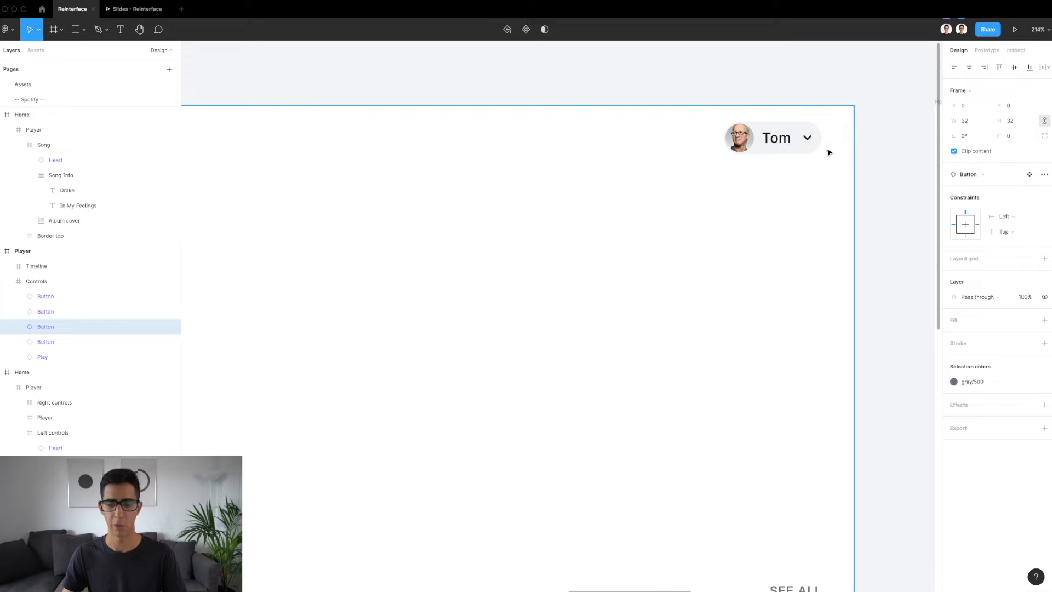
pyautogui.scroll(-5, 811, 136)
pyautogui.hscroll(10, 811, 137)
pyautogui.scroll(-2, 811, 137)
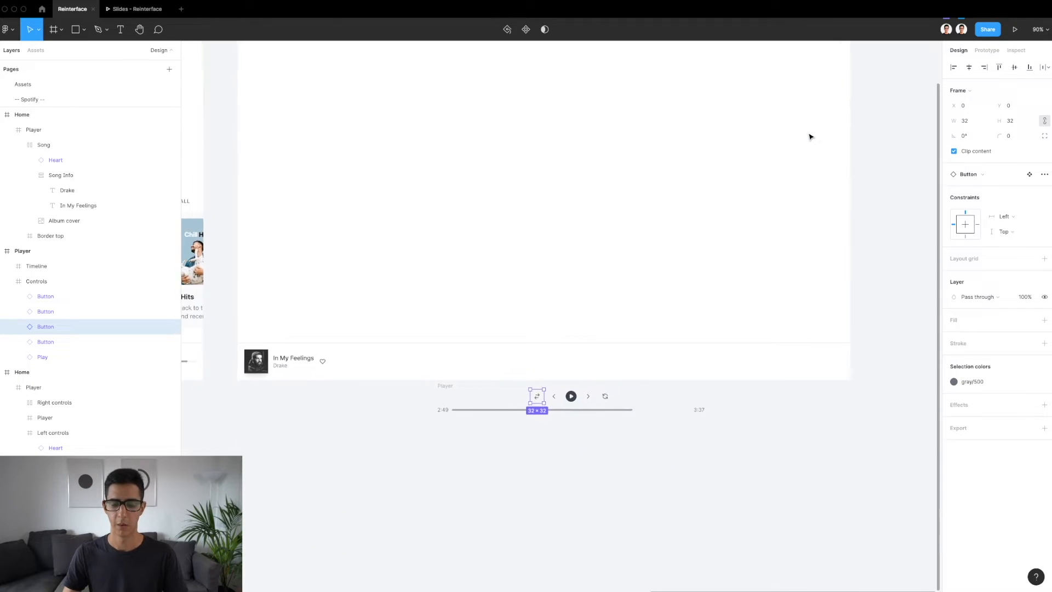
pyautogui.scroll(5, 545, 421)
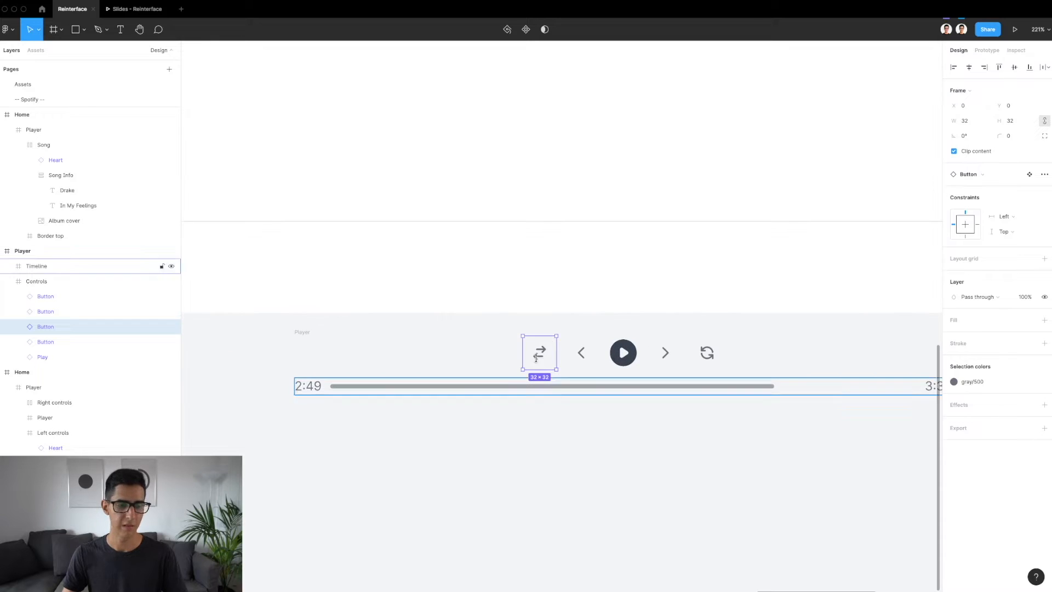
# Go to the shuffle button's main component on the Components page and enlarge the list of pages
pyautogui.click(1030, 175)
pyautogui.moveTo(87, 107); pyautogui.dragTo(76, 169)
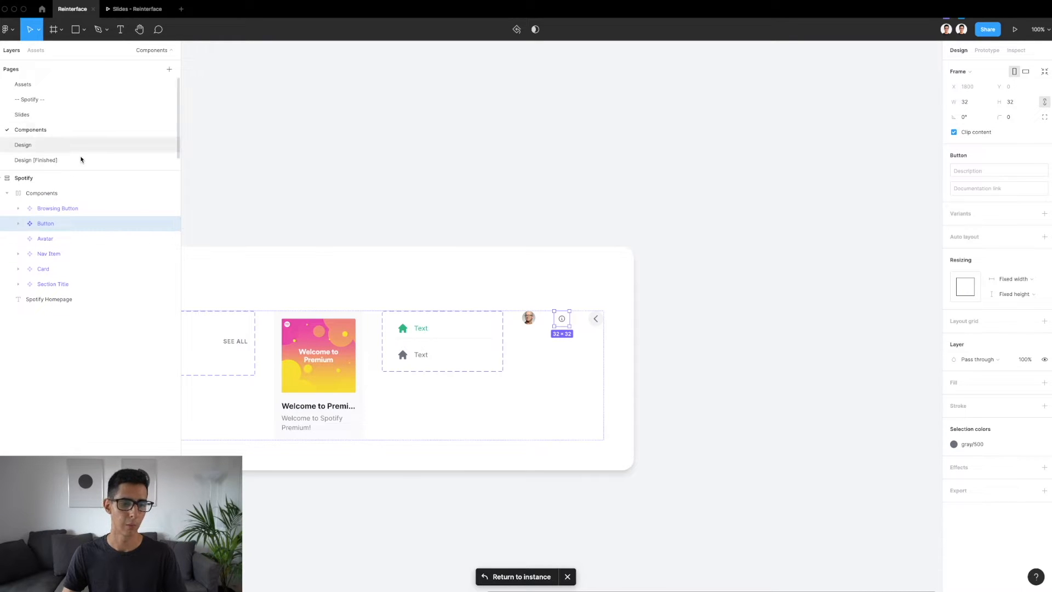
pyautogui.hscroll(-5, 442, 326)
pyautogui.hscroll(-1, 441, 326)
pyautogui.scroll(-3, 442, 326)
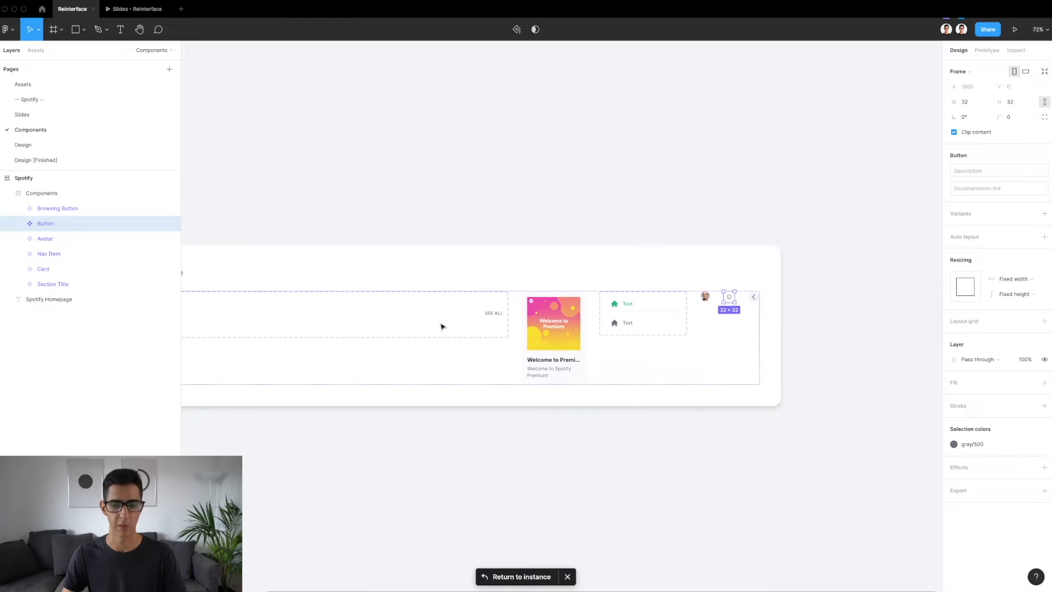
pyautogui.scroll(5, 752, 299)
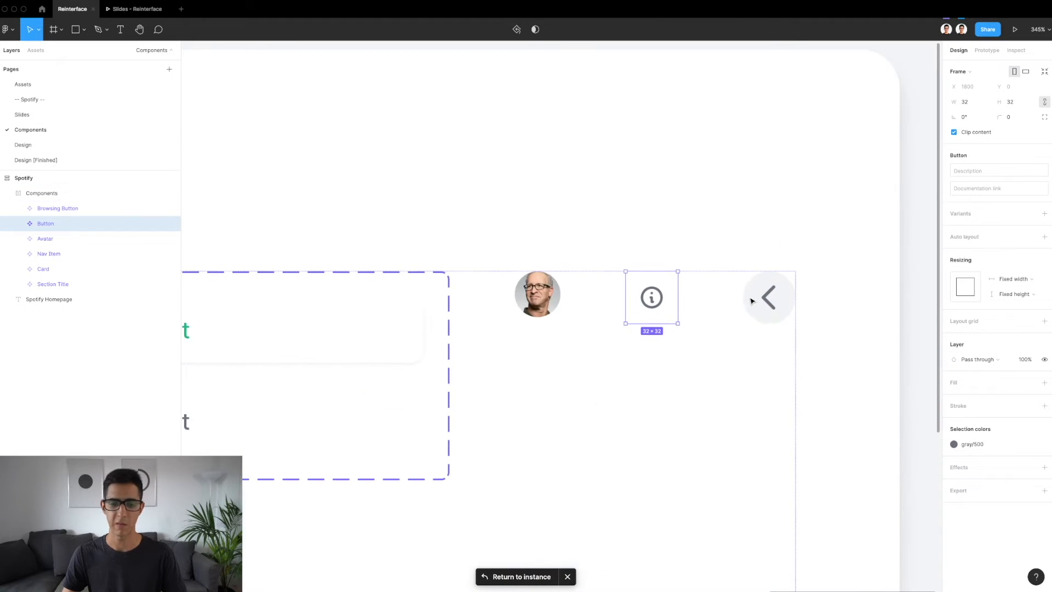
# Inspect the Information circle icon nested in the Button component, and copy the whole Button component
pyautogui.doubleClick(662, 297)
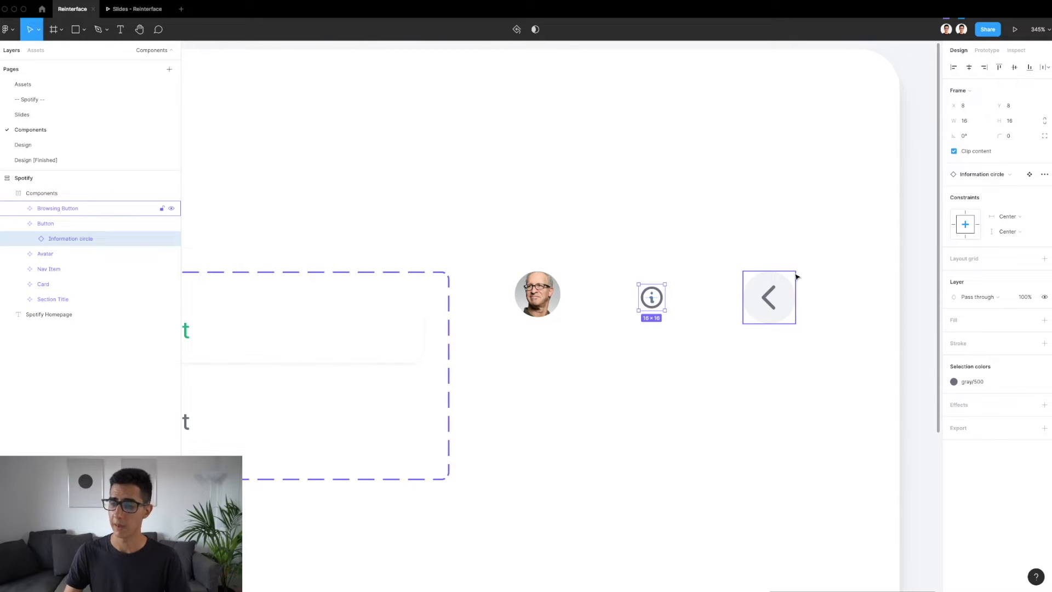
pyautogui.scroll(4, 665, 279)
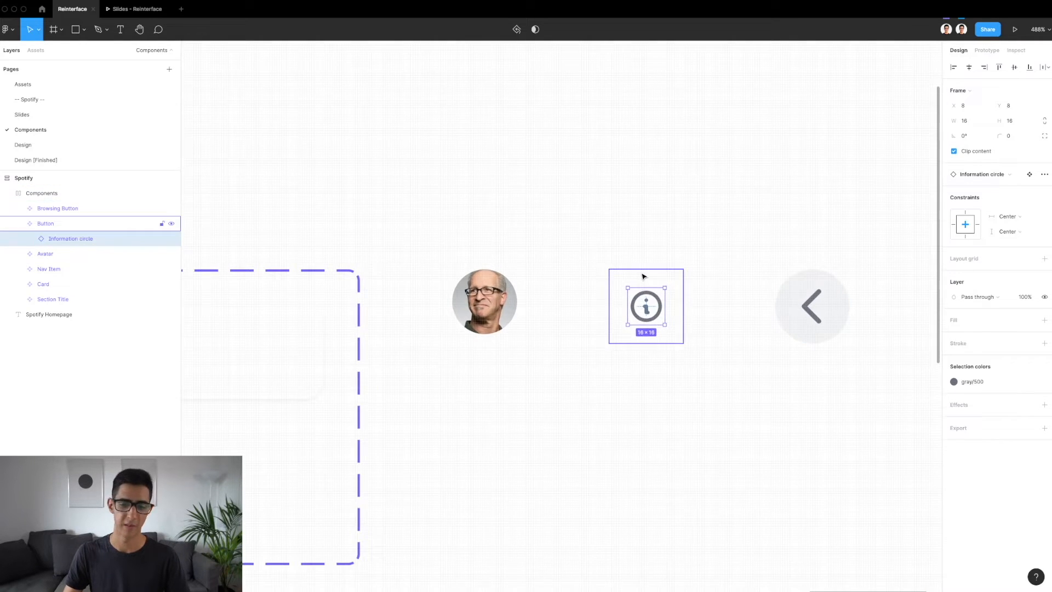
pyautogui.click(642, 276)
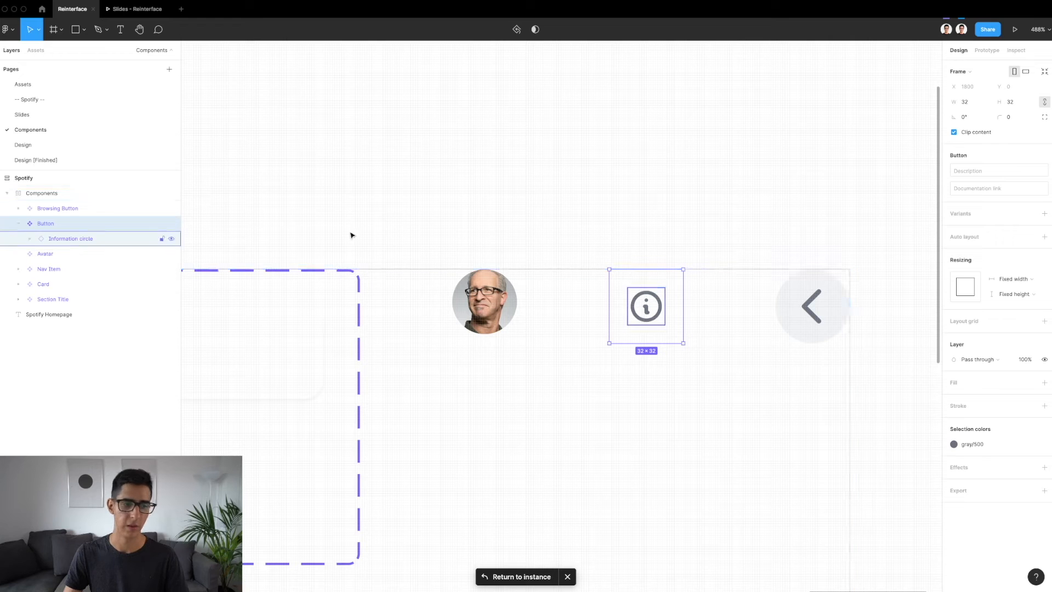
pyautogui.scroll(3, 697, 296)
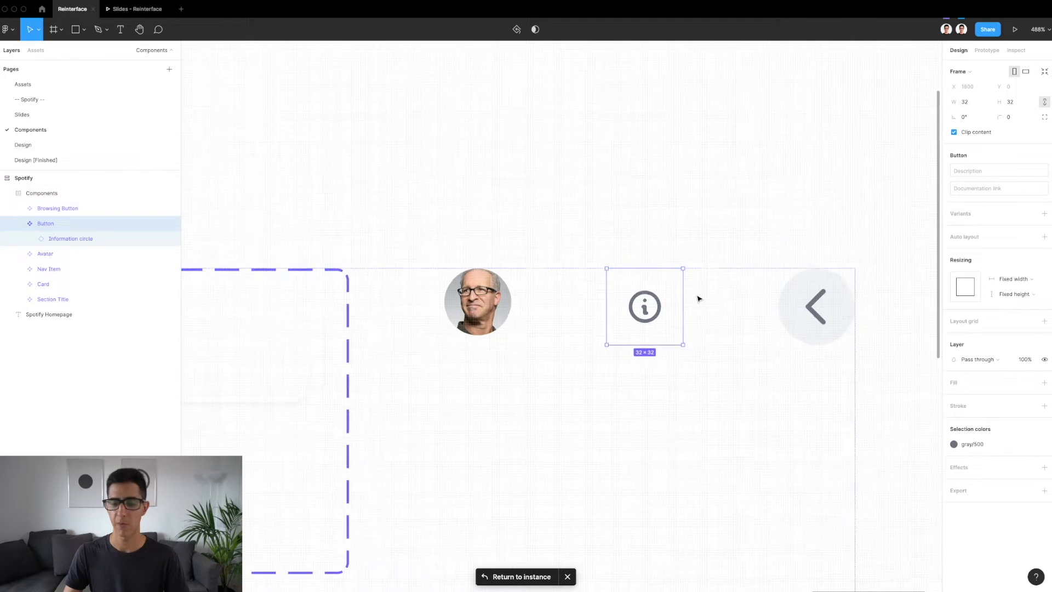
pyautogui.doubleClick(634, 307)
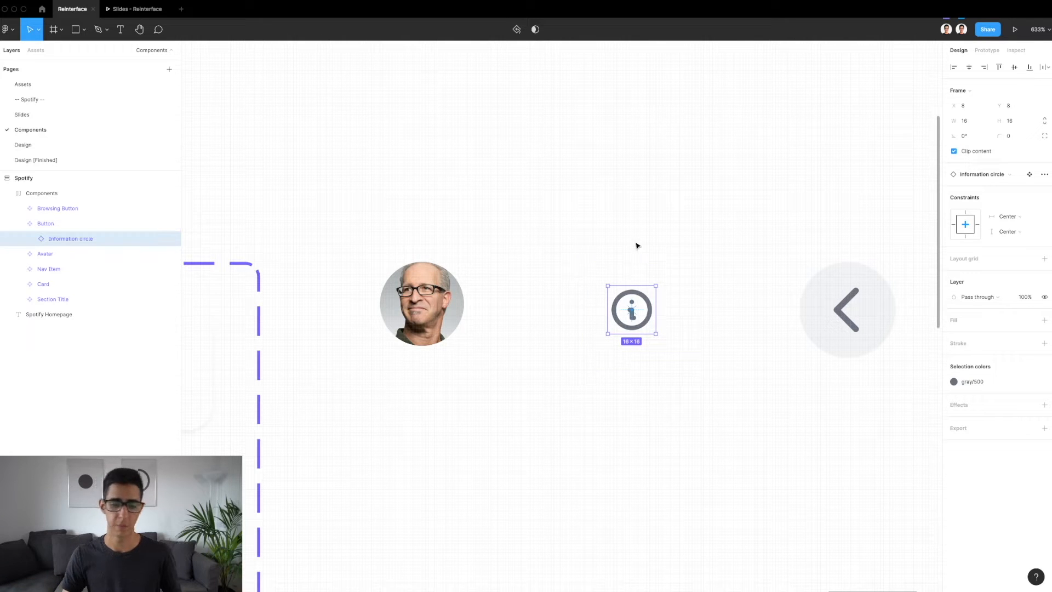
pyautogui.click(629, 273)
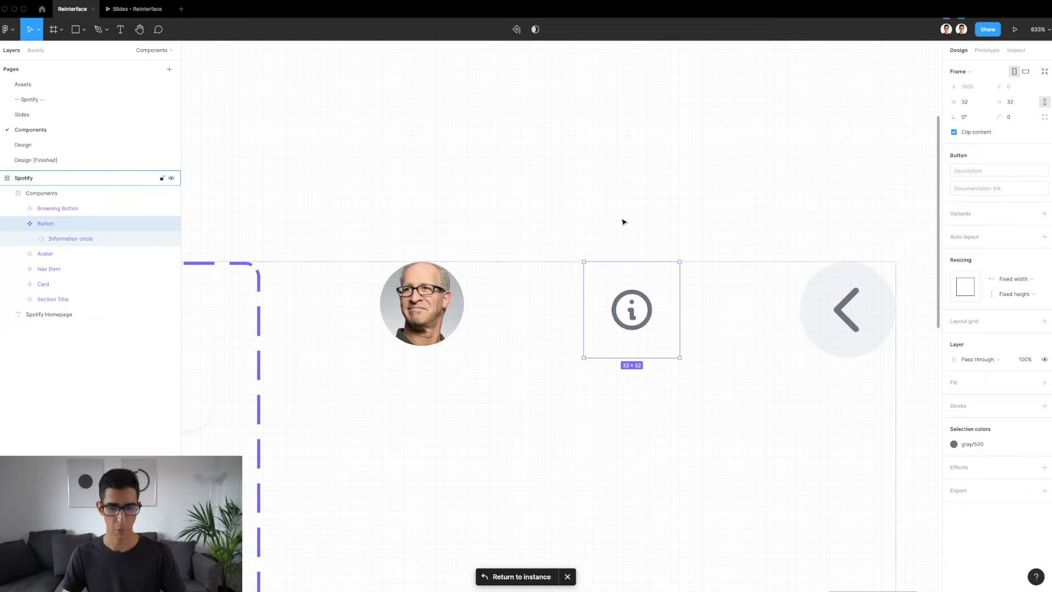
# Paste the Button into the new Player bar on the Design page and place it at about X 695, Y 17
pyautogui.click(78, 144)
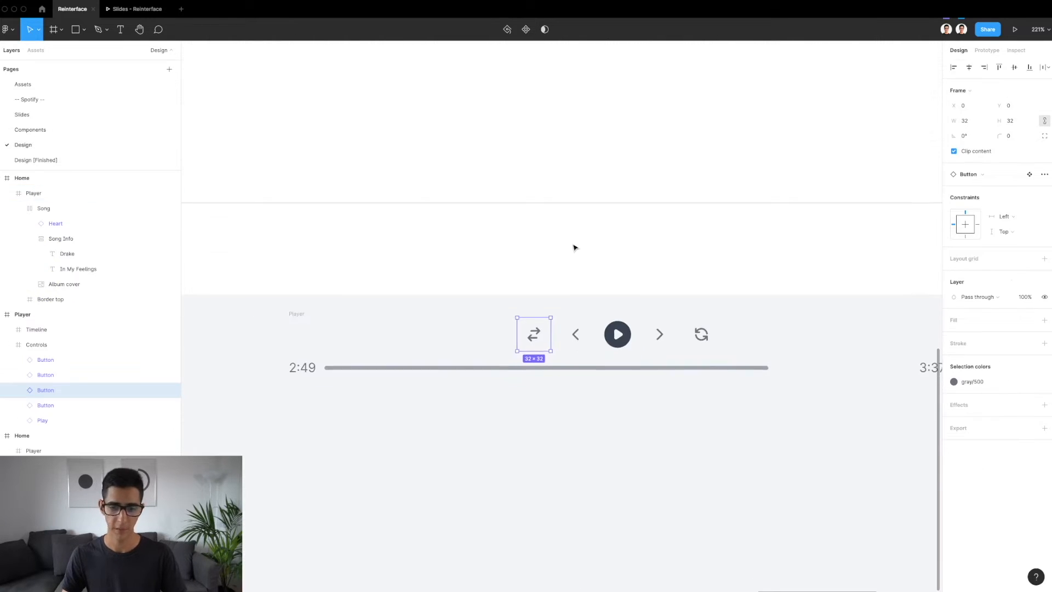
pyautogui.click(603, 256)
pyautogui.scroll(-5, 602, 253)
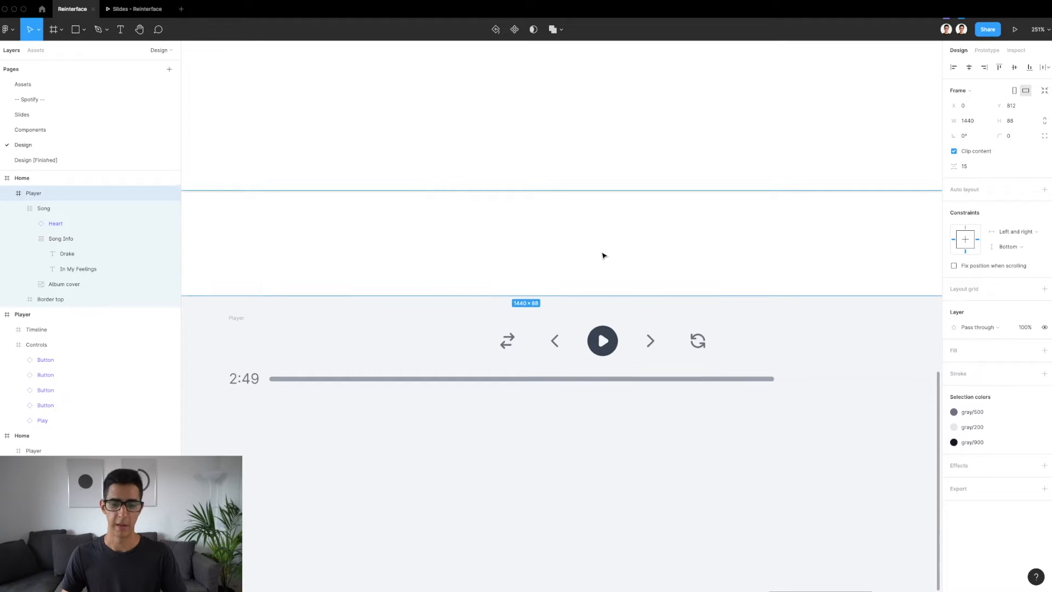
pyautogui.scroll(3, 541, 243)
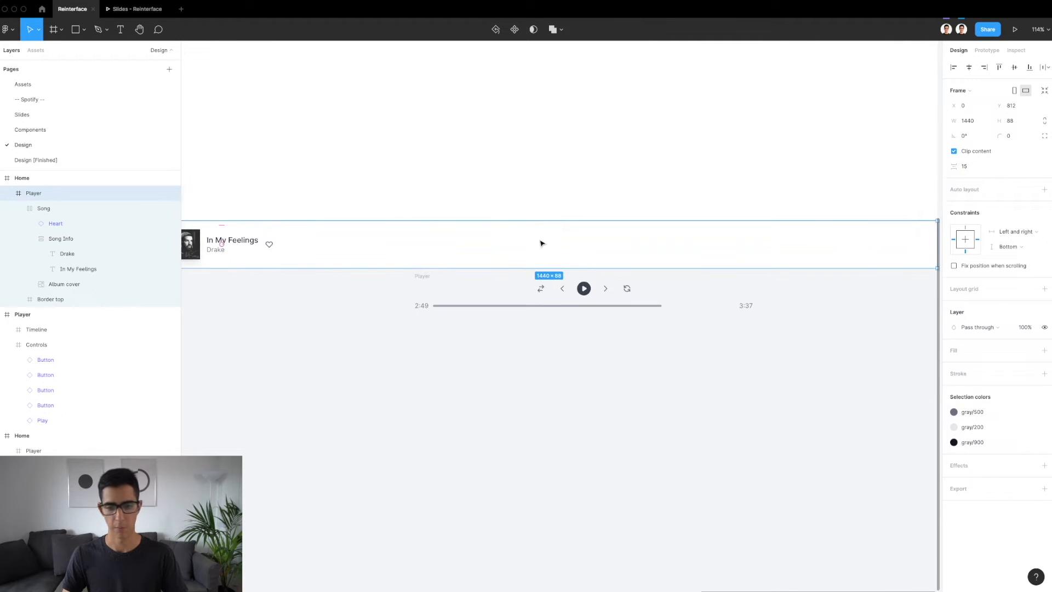
pyautogui.hotkey('ctrl', 'v')
pyautogui.scroll(5, 541, 244)
pyautogui.scroll(4, 539, 239)
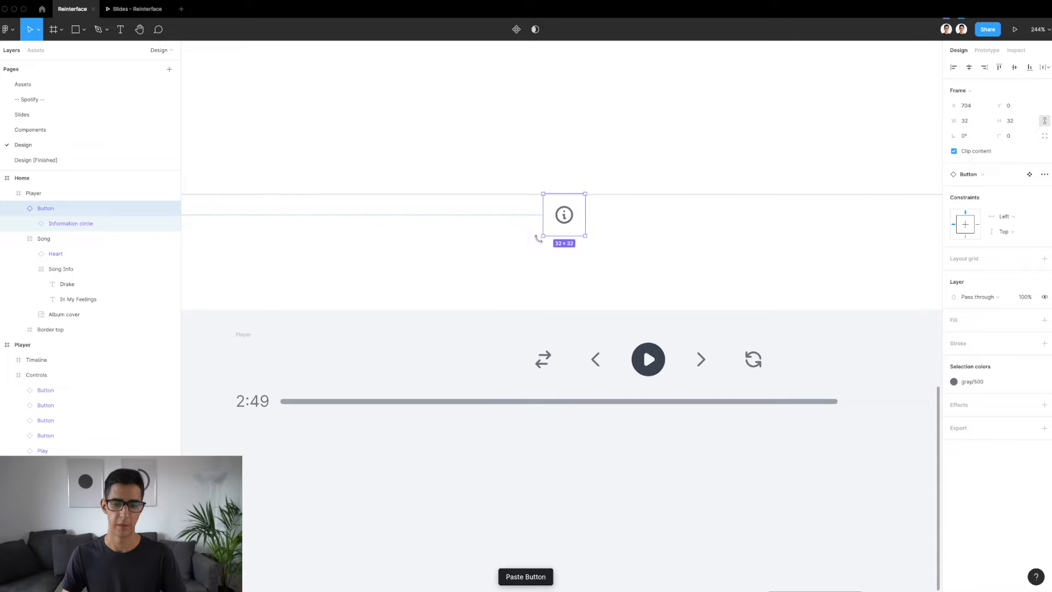
pyautogui.moveTo(584, 211); pyautogui.dragTo(567, 244)
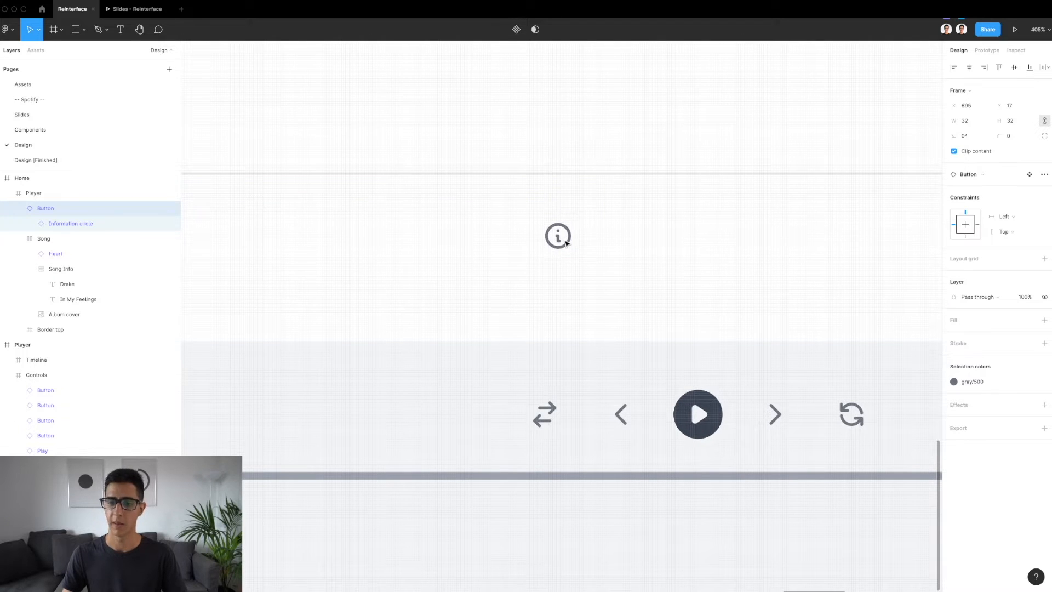
# Browse the replacement icons available for the Information circle instance nested in the pasted Button
pyautogui.doubleClick(566, 242)
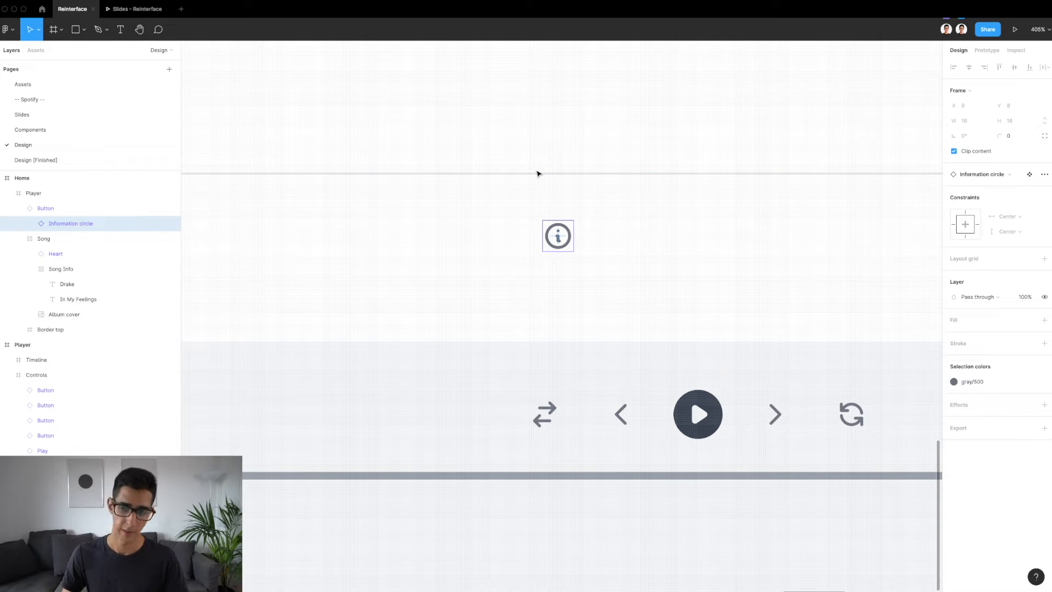
pyautogui.click(980, 174)
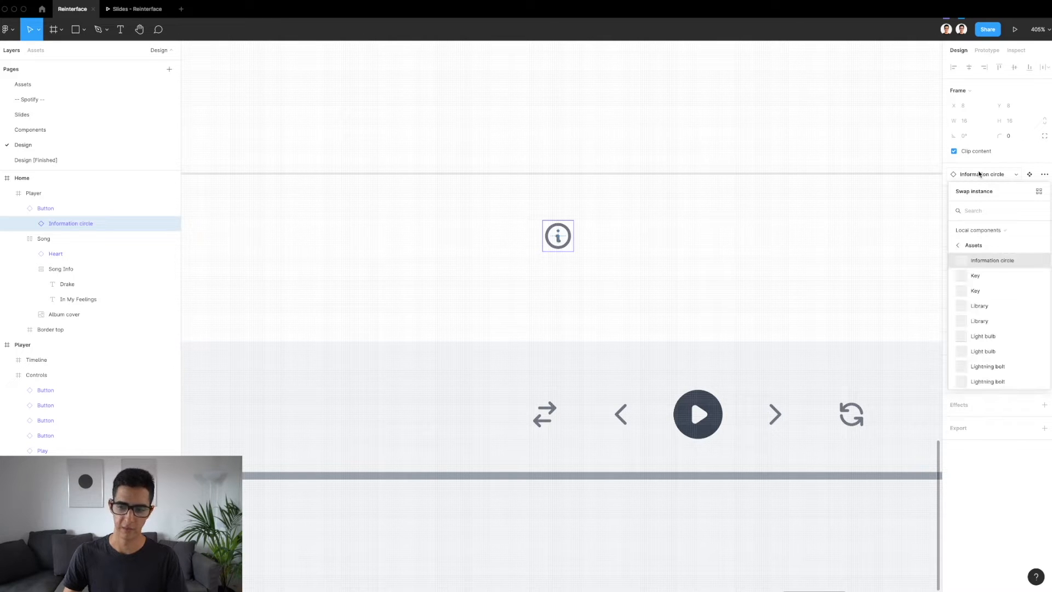
pyautogui.scroll(5, 982, 318)
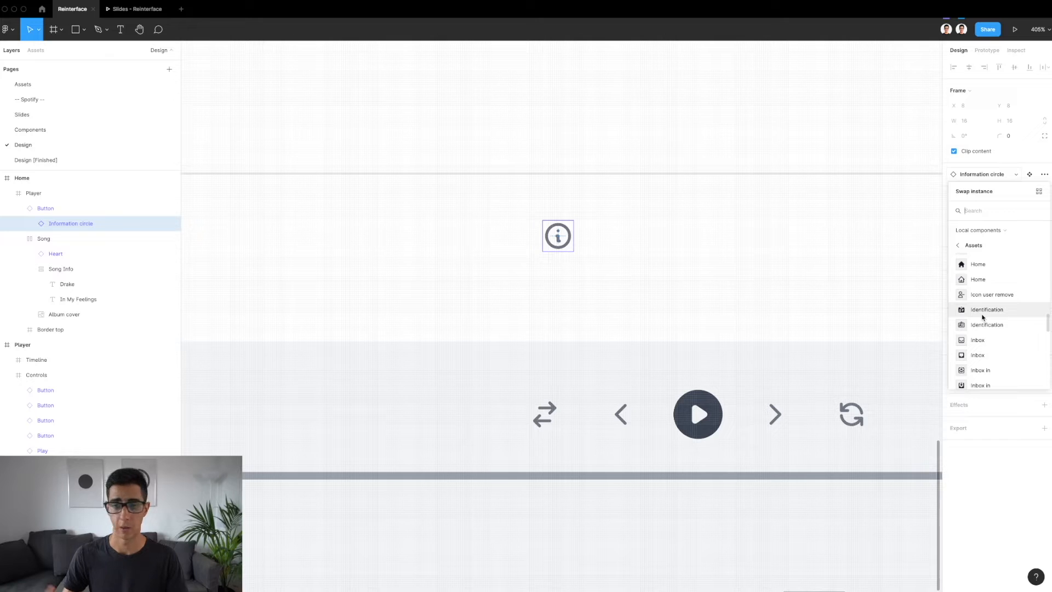
pyautogui.scroll(4, 990, 315)
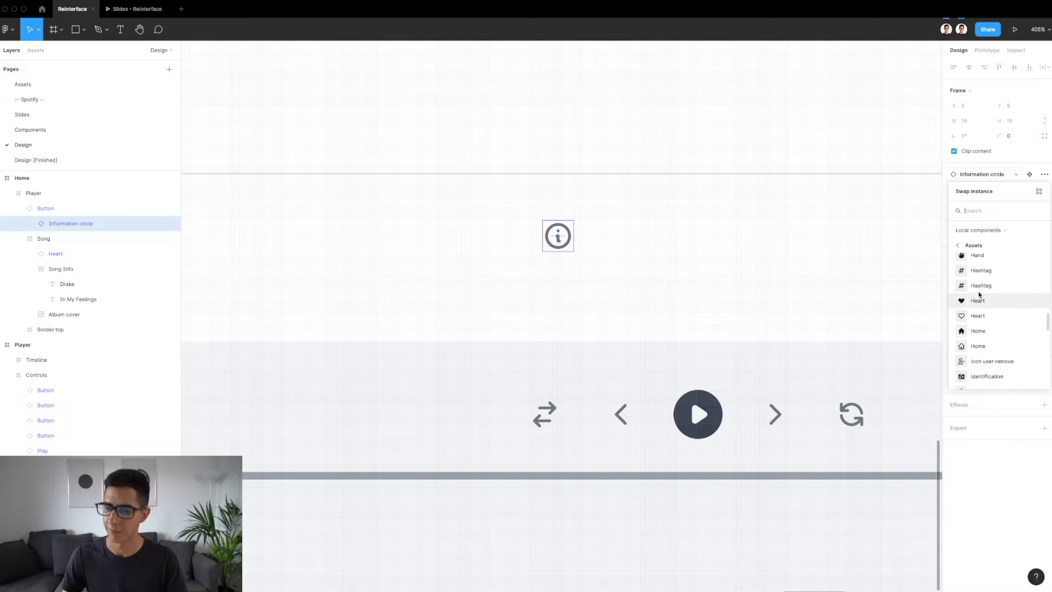
pyautogui.click(982, 174)
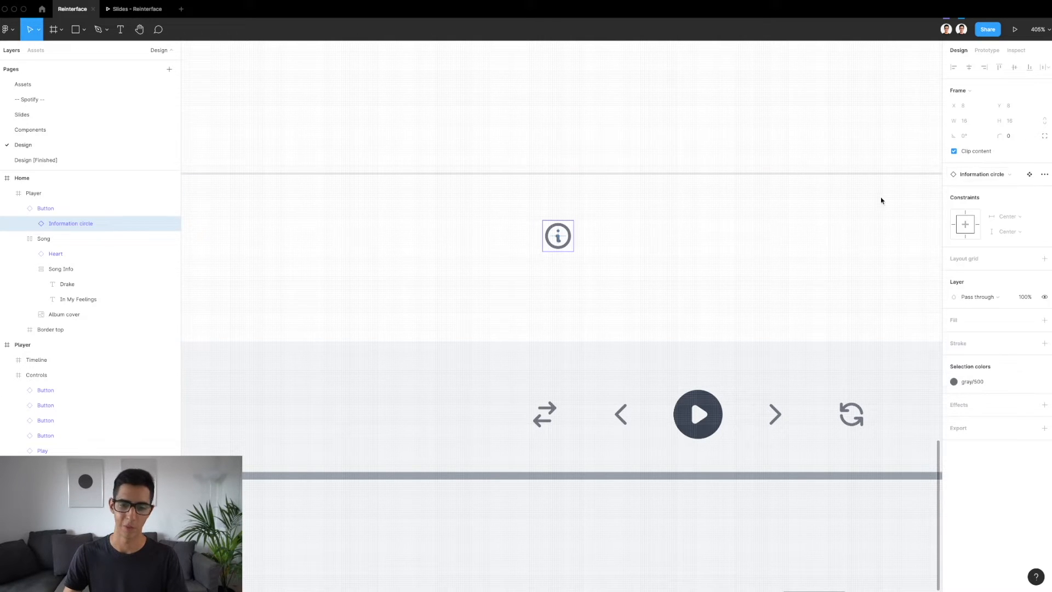
# Delete the pasted Information circle Button from the new Player bar
pyautogui.click(719, 264)
pyautogui.click(571, 226)
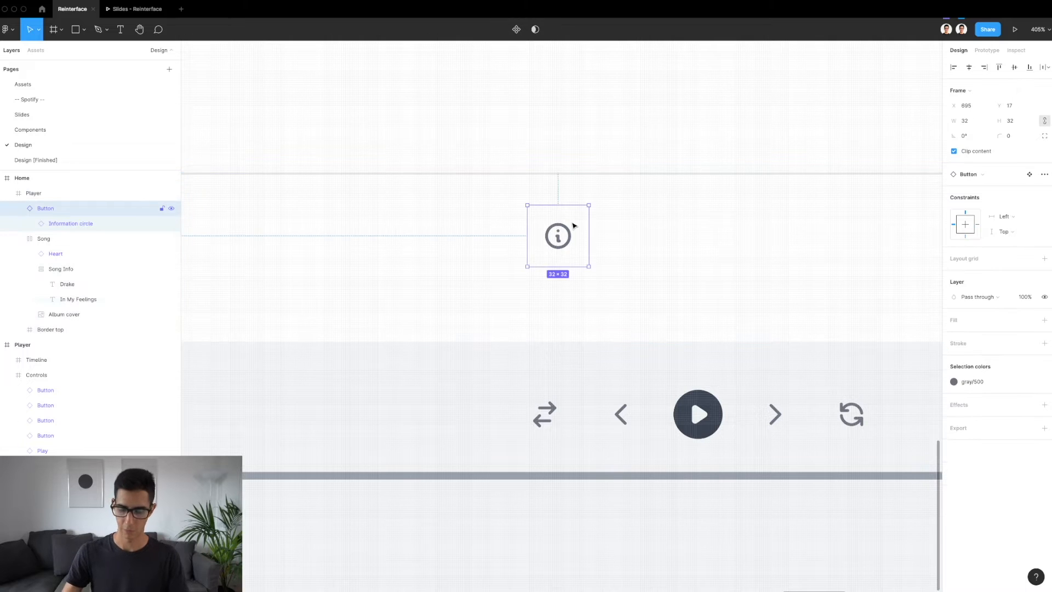
pyautogui.press('Delete')
# Duplicate the reference shuffle and previous buttons into the new Player bar at X 676 and X 716, both at Y 21
pyautogui.scroll(-3, 573, 226)
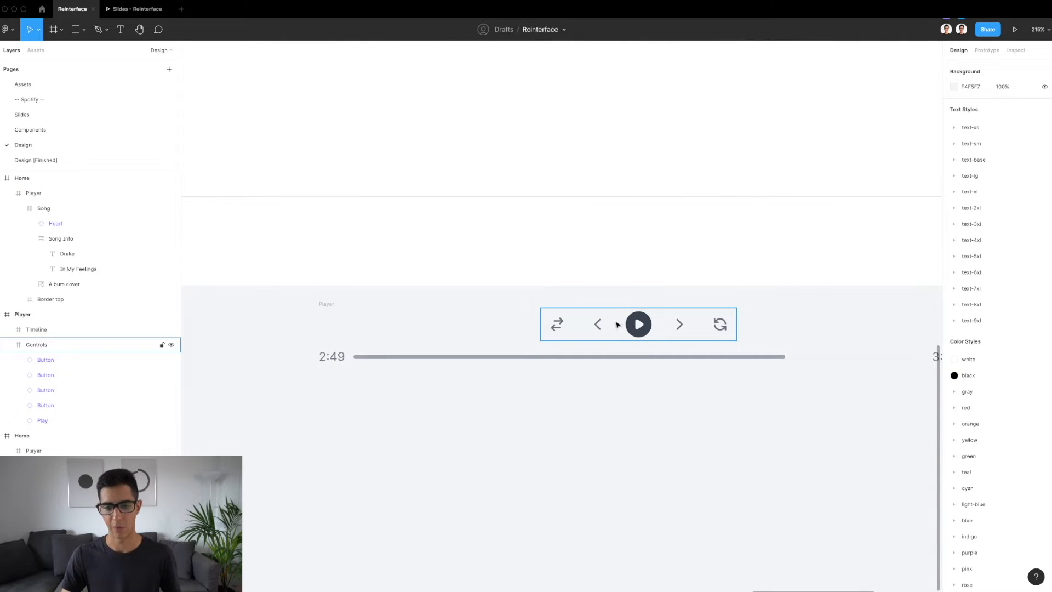
pyautogui.click(597, 324)
pyautogui.click(640, 326)
pyautogui.scroll(5, 637, 327)
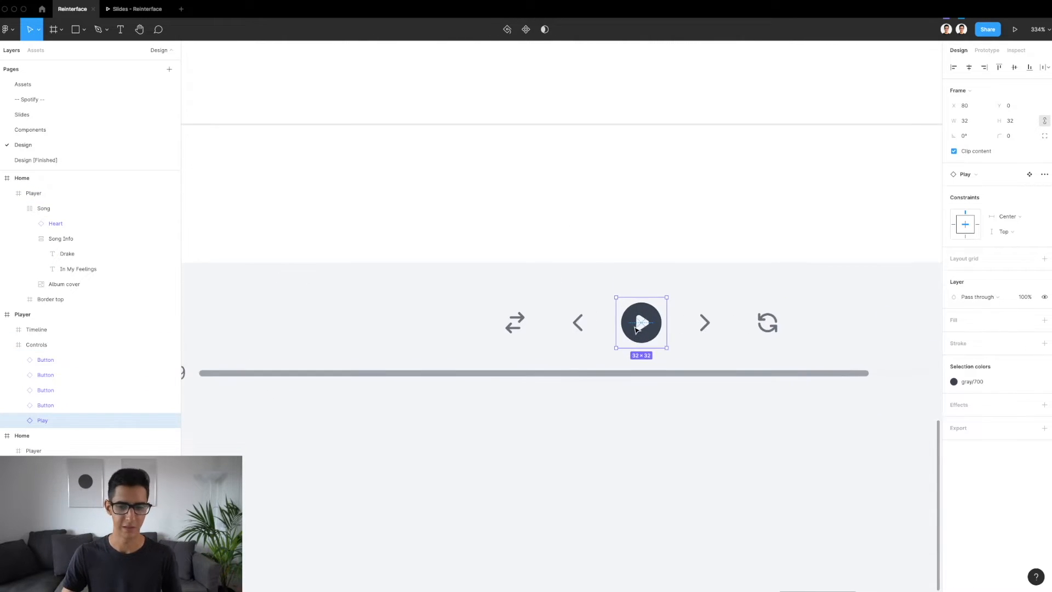
pyautogui.click(576, 324)
pyautogui.scroll(-1, 511, 327)
pyautogui.scroll(-2, 512, 328)
pyautogui.click(513, 327)
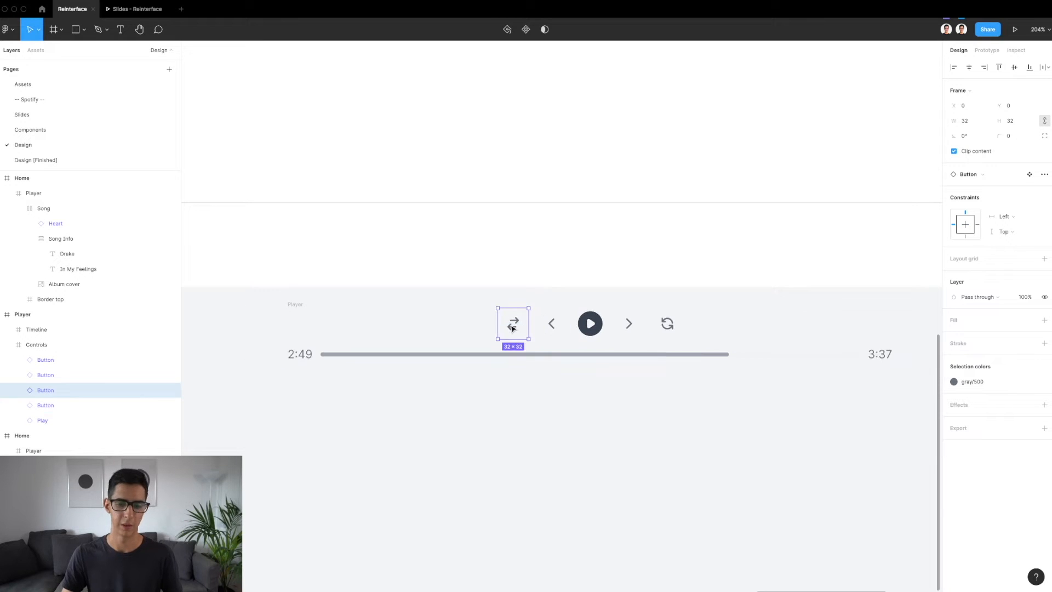
pyautogui.moveTo(512, 327); pyautogui.dragTo(500, 242)
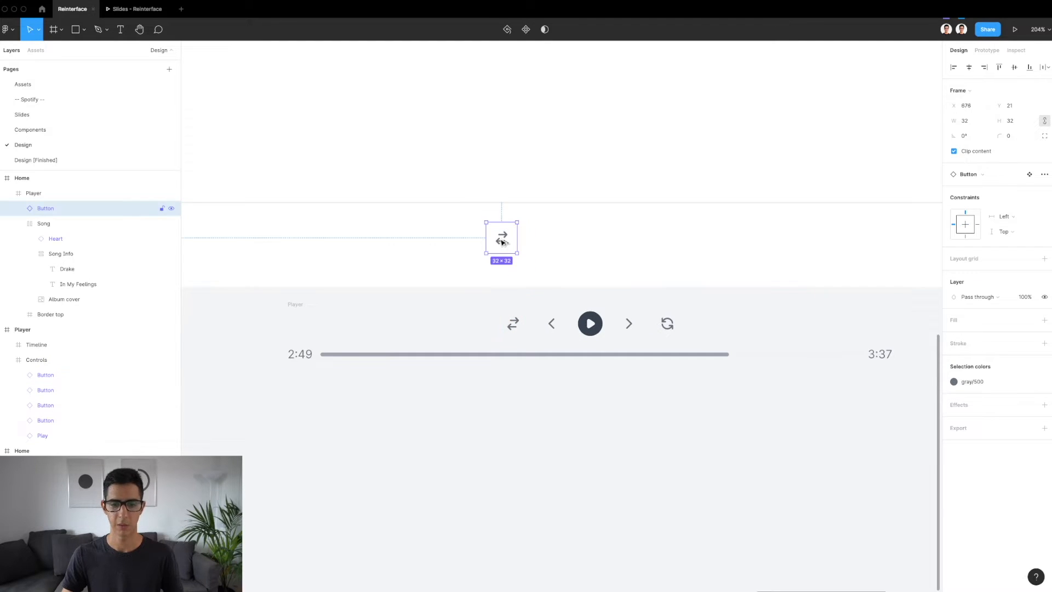
pyautogui.click(552, 328)
pyautogui.moveTo(553, 332); pyautogui.dragTo(537, 238)
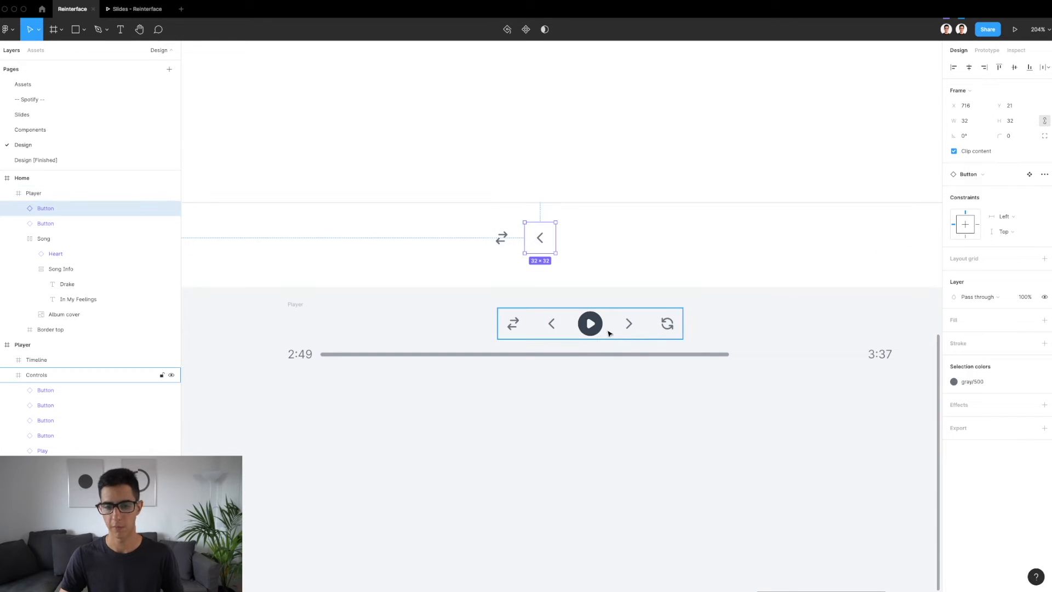
# Inspect the reference Play button and its main component on the Assets page, and return to the instance
pyautogui.click(630, 331)
pyautogui.click(629, 328)
pyautogui.click(593, 324)
pyautogui.scroll(2, 594, 325)
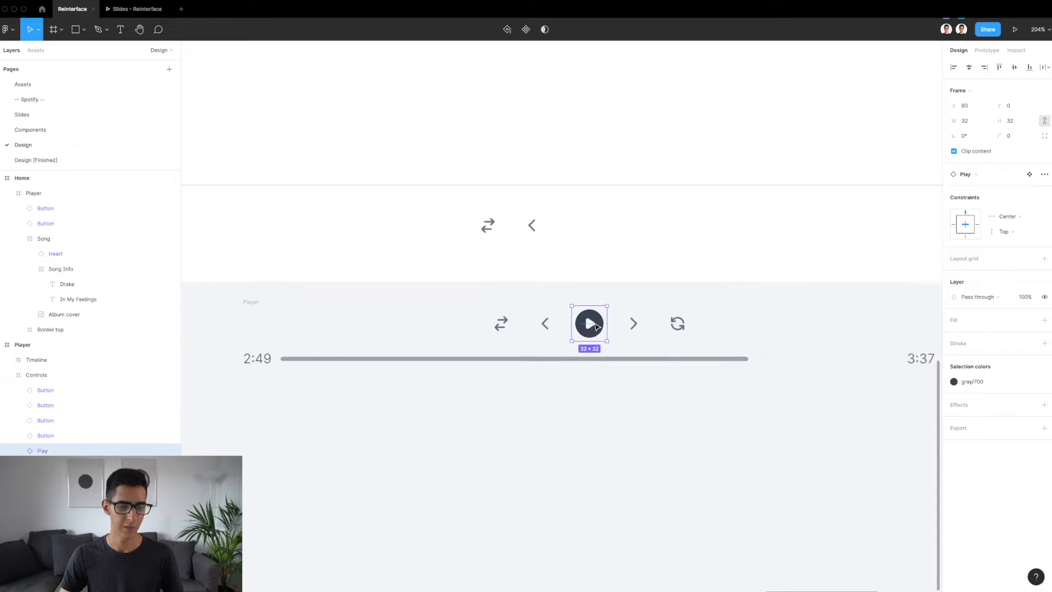
pyautogui.scroll(3, 596, 326)
pyautogui.doubleClick(596, 326)
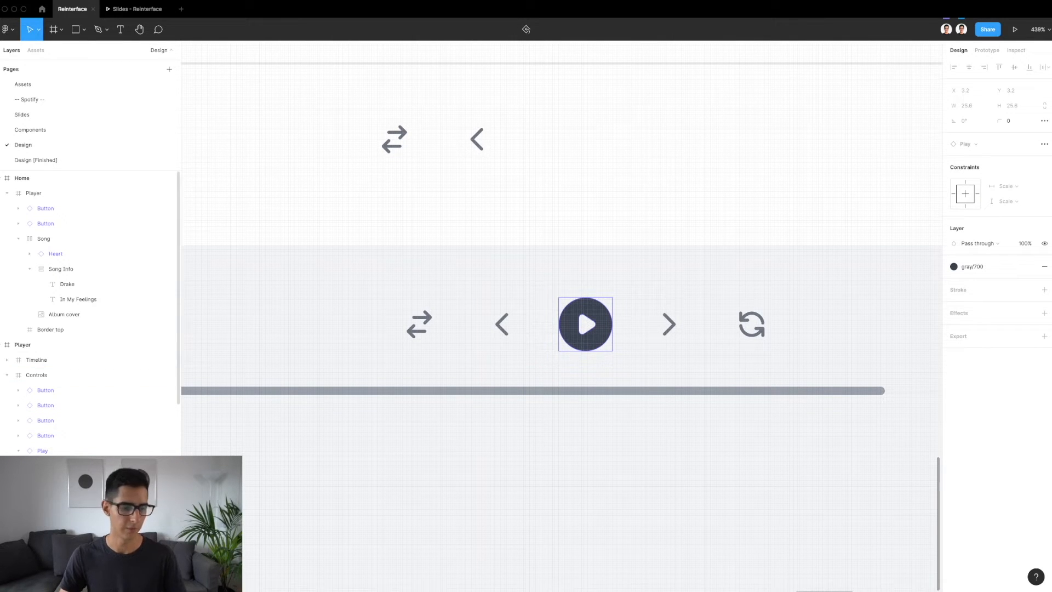
pyautogui.press('Escape')
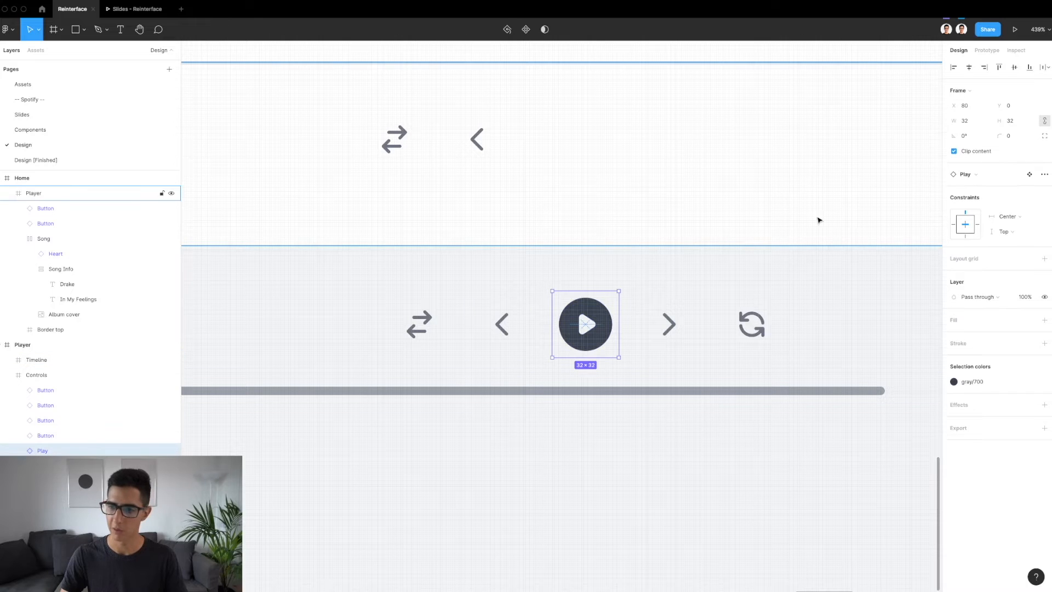
pyautogui.click(1030, 174)
pyautogui.scroll(5, 558, 343)
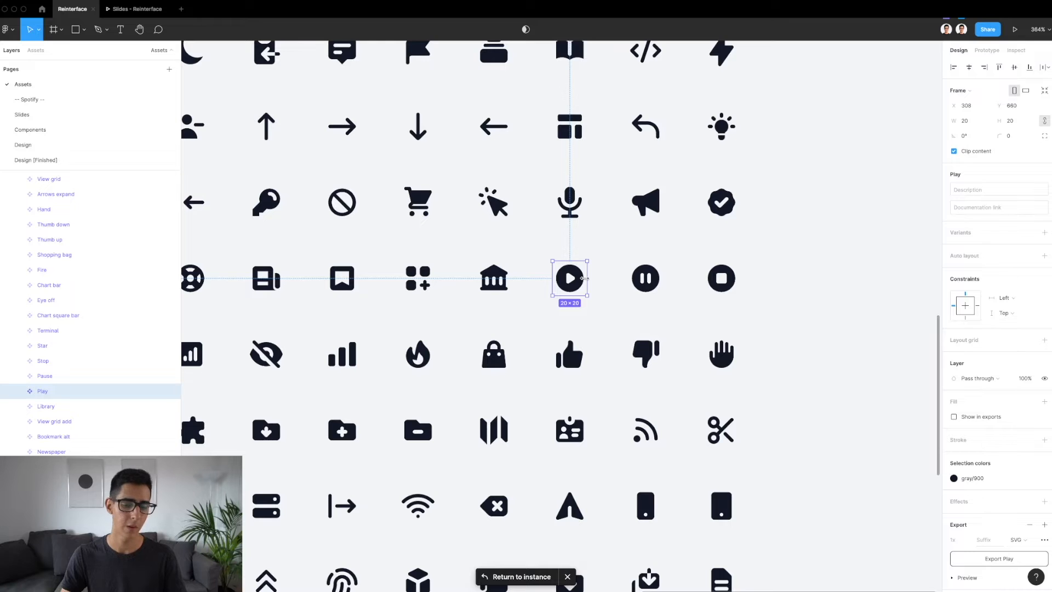
pyautogui.scroll(-2, 583, 278)
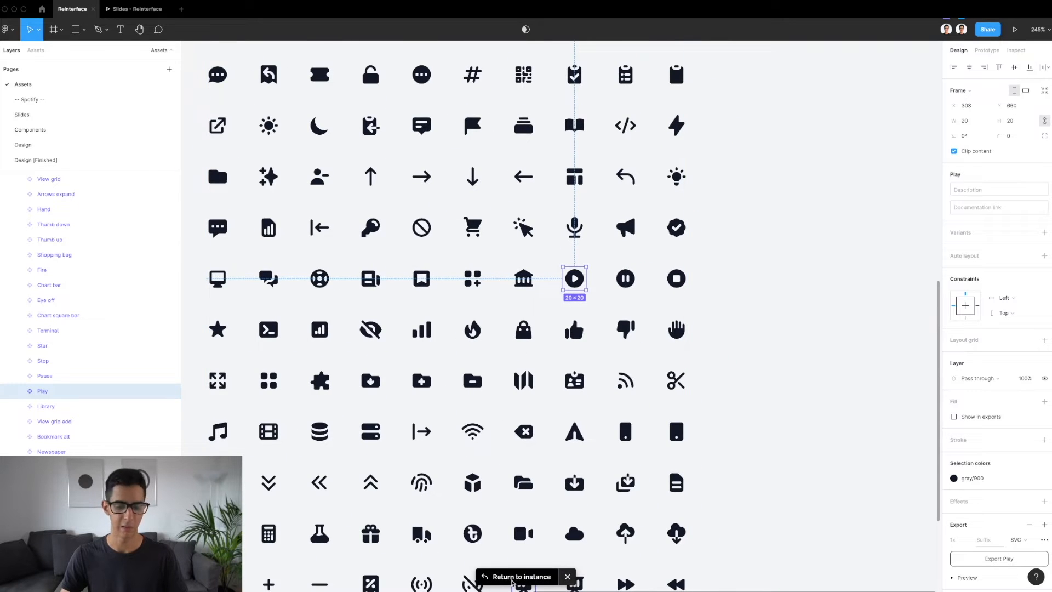
pyautogui.click(510, 579)
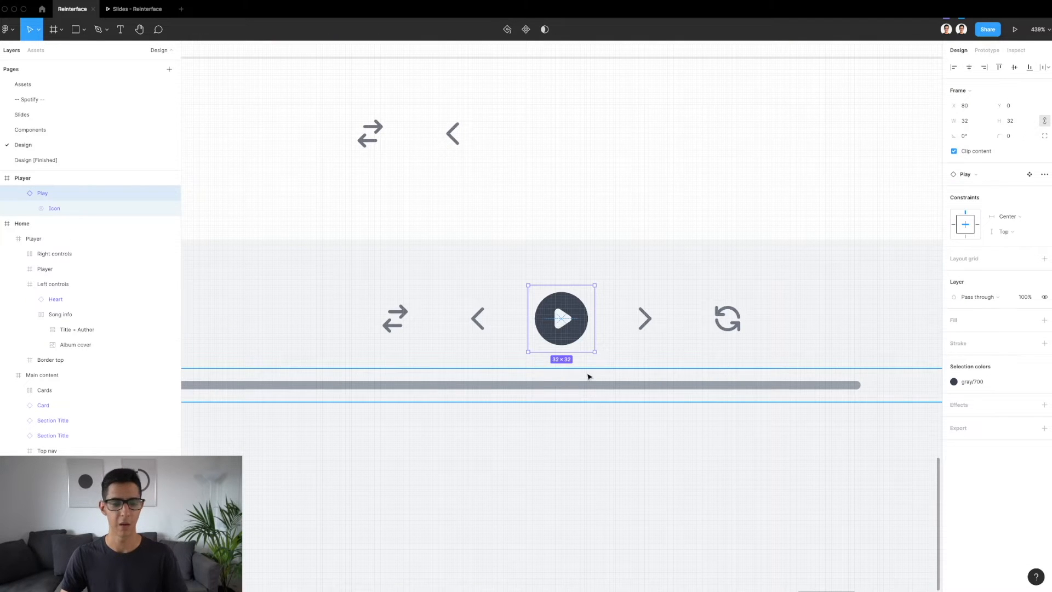
# Compare the Chevron left icon nested in the reference previous button with the standalone Play instance
pyautogui.click(475, 298)
pyautogui.click(483, 325)
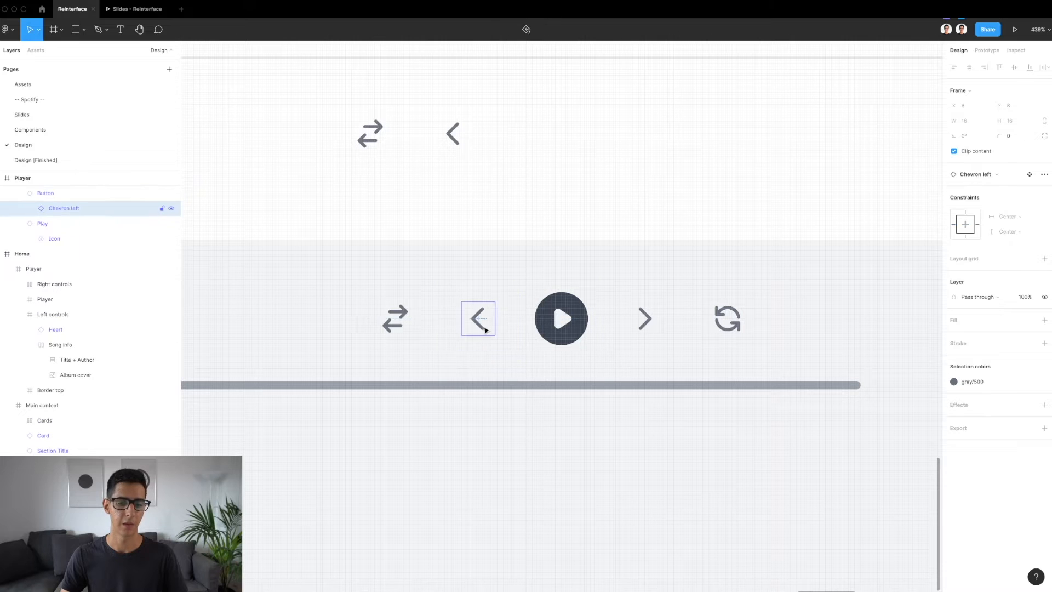
pyautogui.scroll(3, 484, 327)
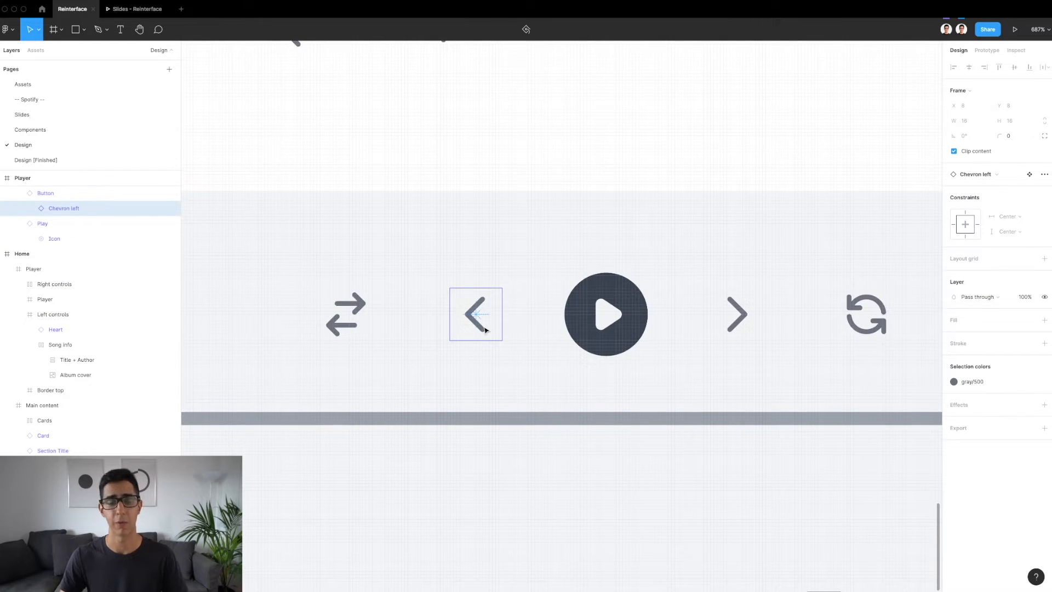
pyautogui.click(618, 326)
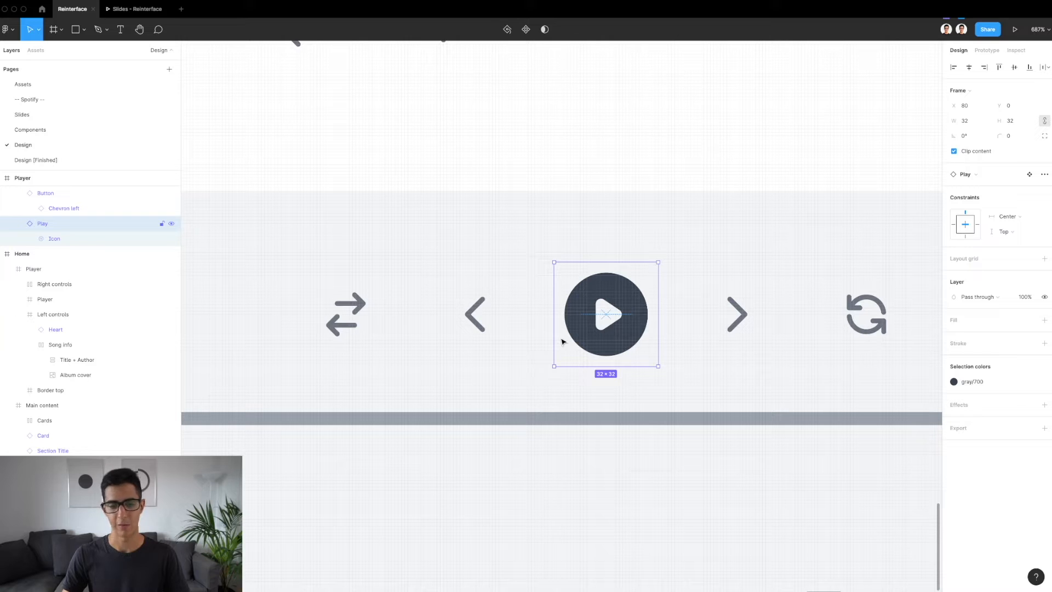
pyautogui.scroll(-5, 562, 342)
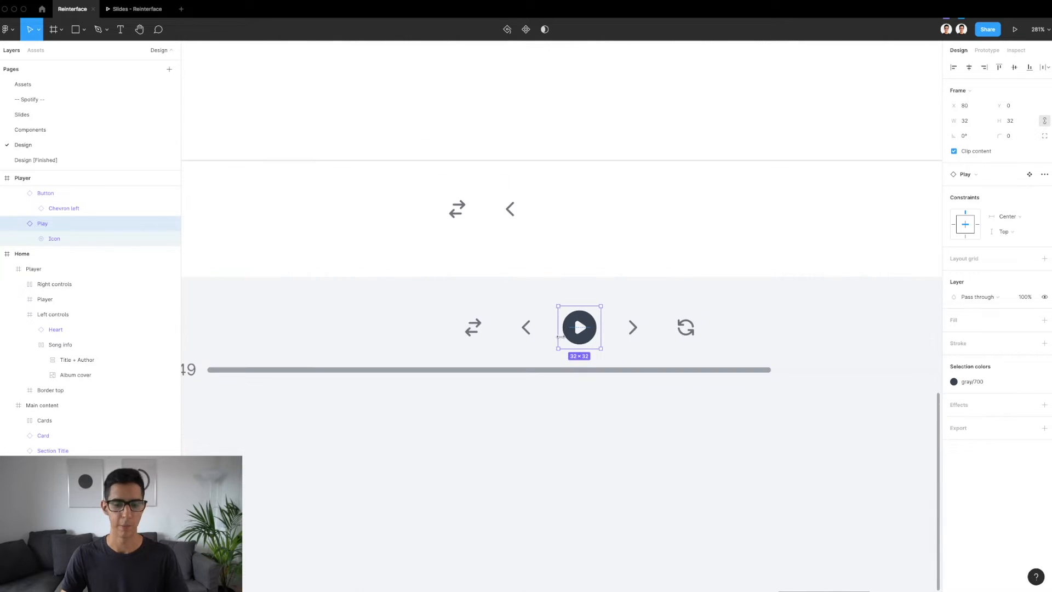
# Duplicate the reference Play button into the new Player bar and position it beside the previous button at X 756, Y 21
pyautogui.scroll(2, 560, 337)
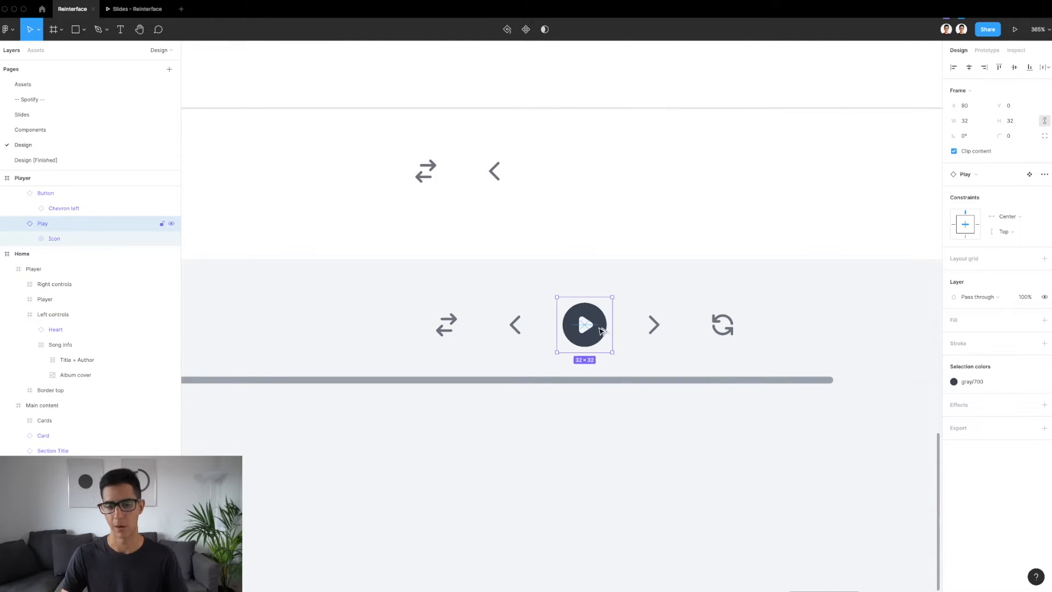
pyautogui.moveTo(596, 338); pyautogui.dragTo(567, 190)
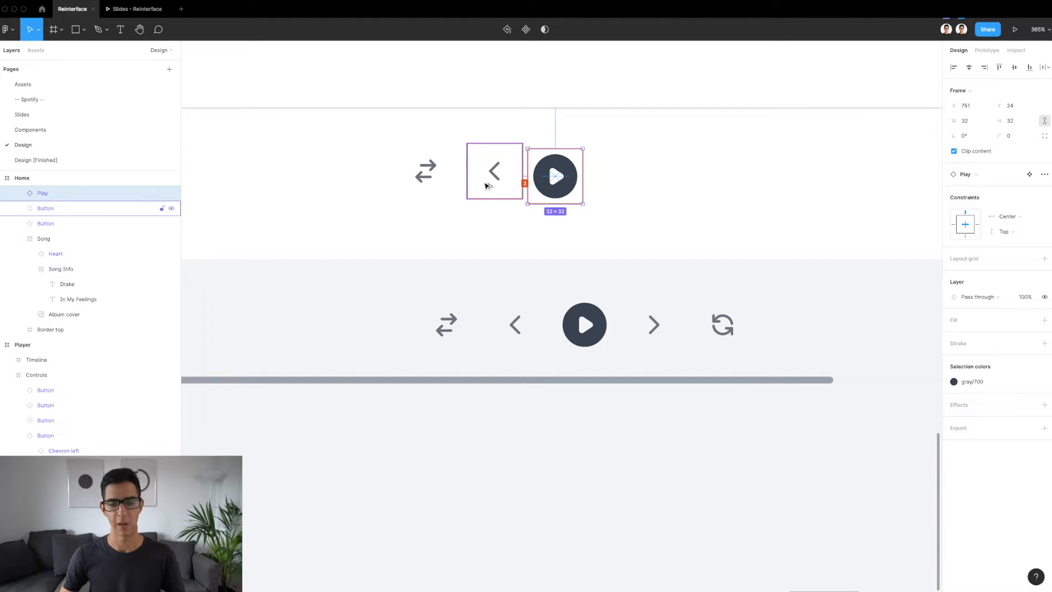
pyautogui.press('Up')
pyautogui.press('Up')
pyautogui.press('Up')
pyautogui.press('Right')
pyautogui.press('Right')
pyautogui.press('Right')
pyautogui.press('Right')
pyautogui.press('Right')
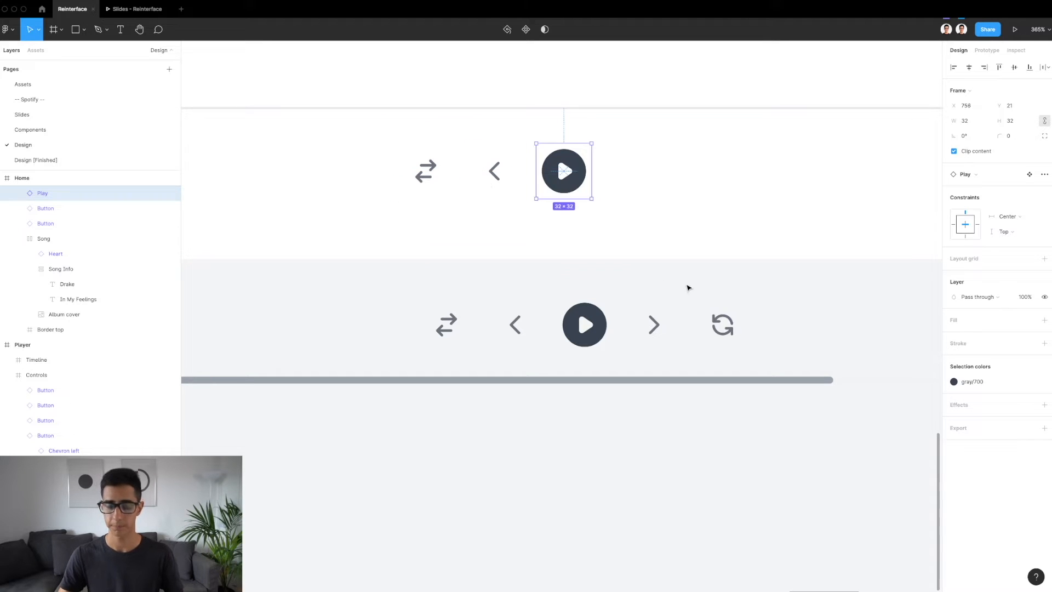
# Duplicate the reference next and repeat buttons into the new Player bar at X 796 and X 836, both at Y 21
pyautogui.click(655, 325)
pyautogui.keyDown('shift'); pyautogui.click(711, 329); pyautogui.keyUp('shift')
pyautogui.moveTo(656, 334); pyautogui.dragTo(639, 183)
pyautogui.hotkey('shift', 'Left')
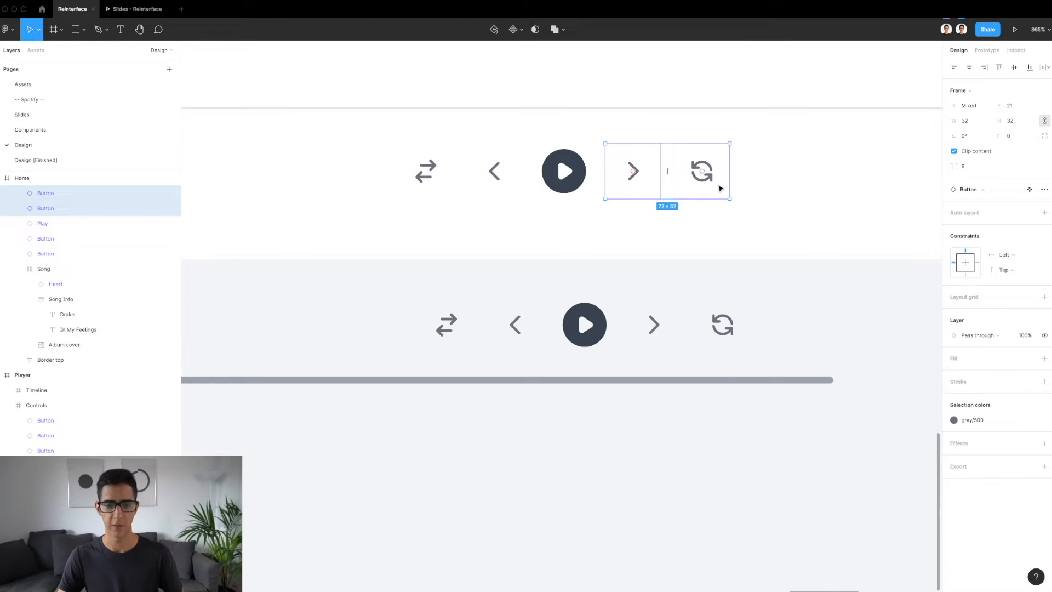
pyautogui.click(715, 185)
pyautogui.click(615, 192)
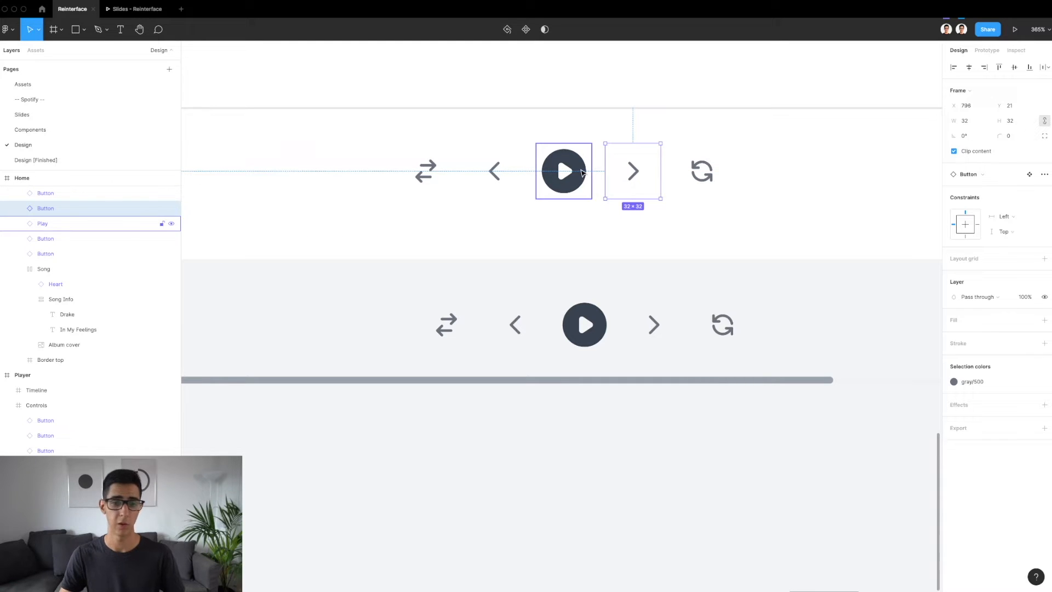
# Check the sizes and spacing of the playback buttons in the new Player bar by selecting them together
pyautogui.scroll(-3, 578, 171)
pyautogui.scroll(5, 528, 169)
pyautogui.click(425, 173)
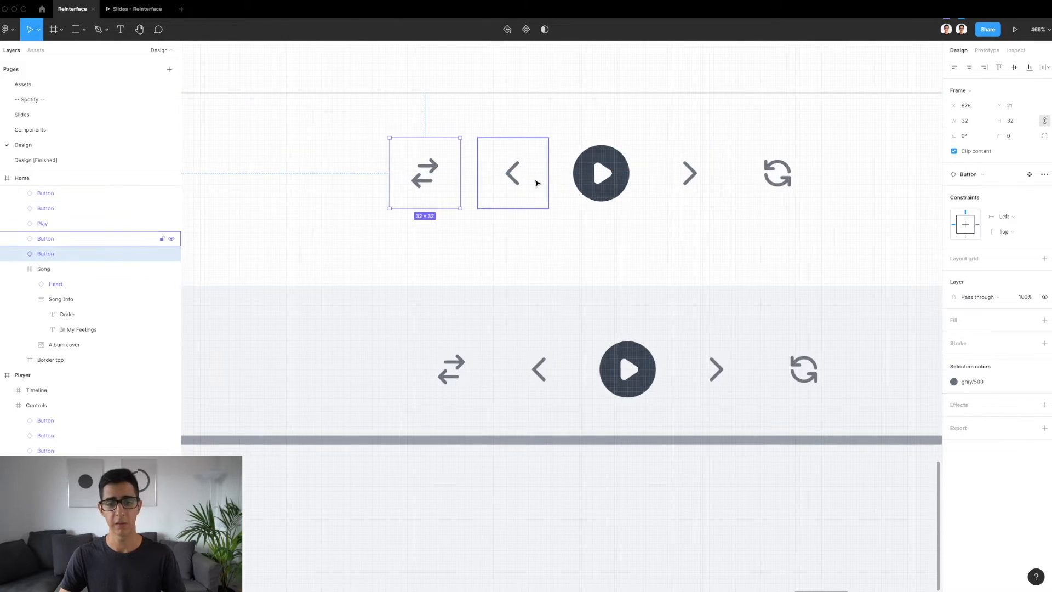
pyautogui.keyDown('shift'); pyautogui.click(520, 181); pyautogui.keyUp('shift')
pyautogui.keyDown('shift'); pyautogui.click(602, 175); pyautogui.keyUp('shift')
pyautogui.keyDown('shift'); pyautogui.click(700, 179); pyautogui.keyUp('shift')
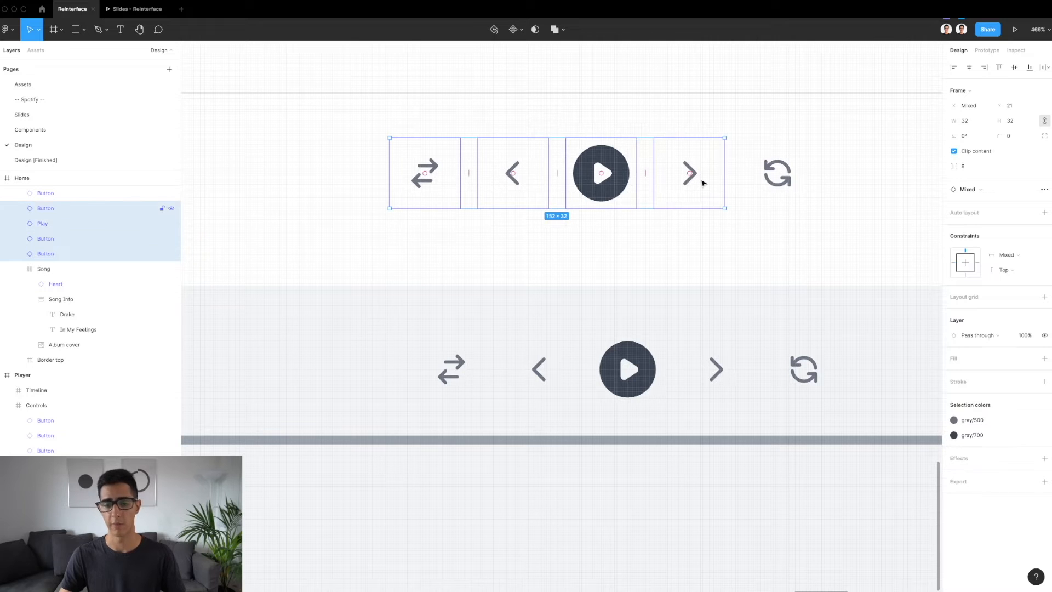
pyautogui.click(779, 185)
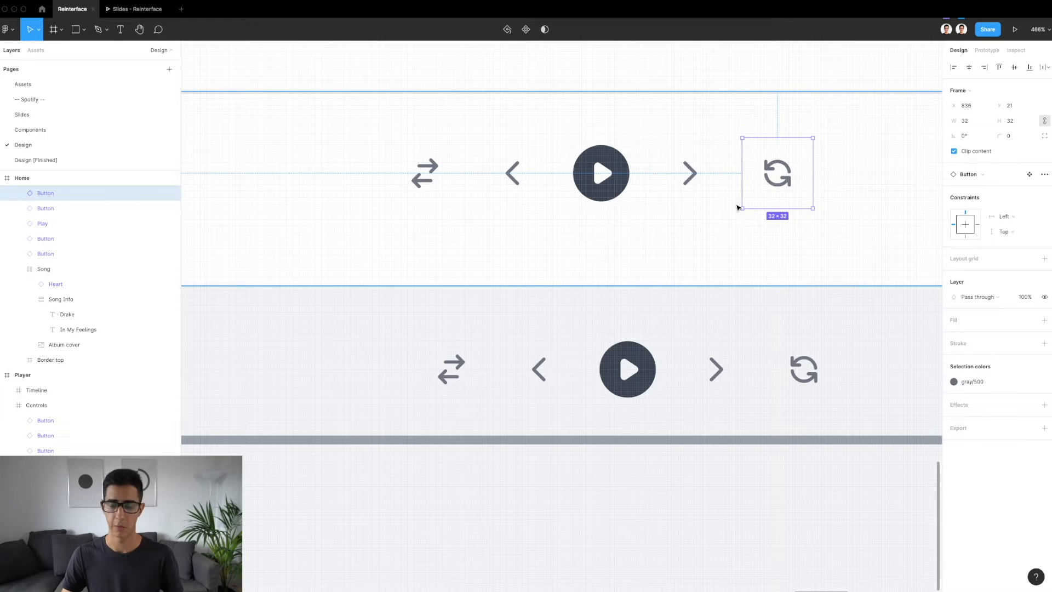
# Inspect the Play, shuffle, previous, next and repeat buttons individually, and examine the Song group beside them
pyautogui.hscroll(3, 737, 206)
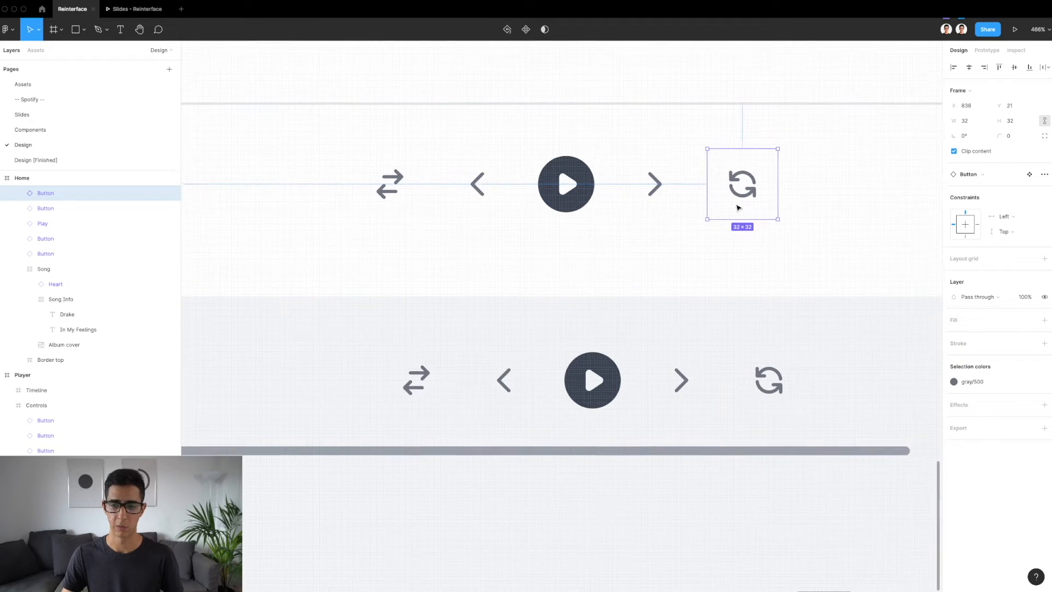
pyautogui.click(585, 201)
pyautogui.scroll(-3, 587, 202)
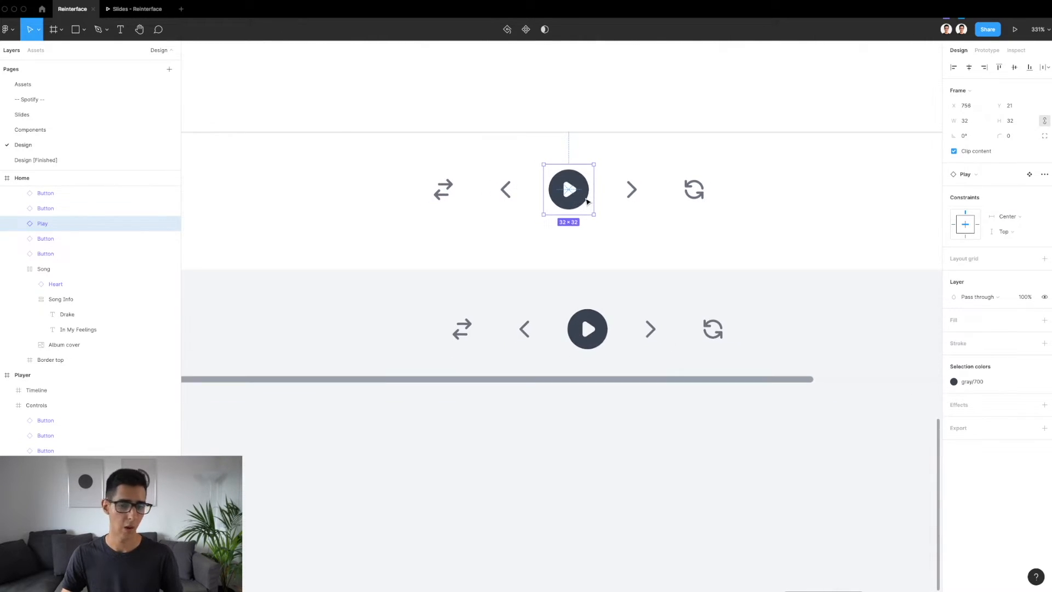
pyautogui.scroll(5, 587, 201)
pyautogui.scroll(-4, 586, 201)
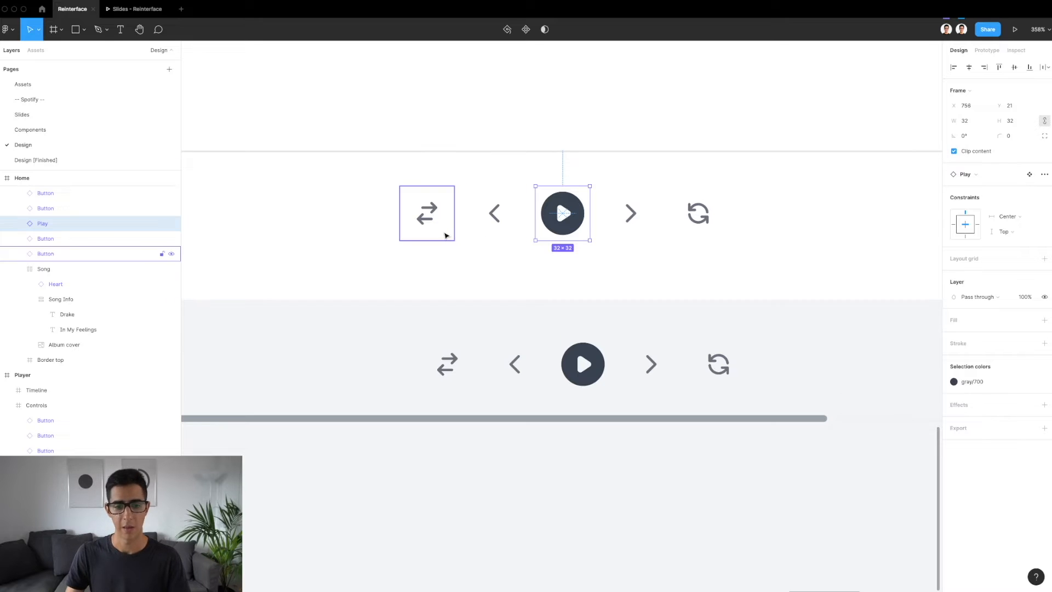
pyautogui.click(441, 233)
pyautogui.click(512, 218)
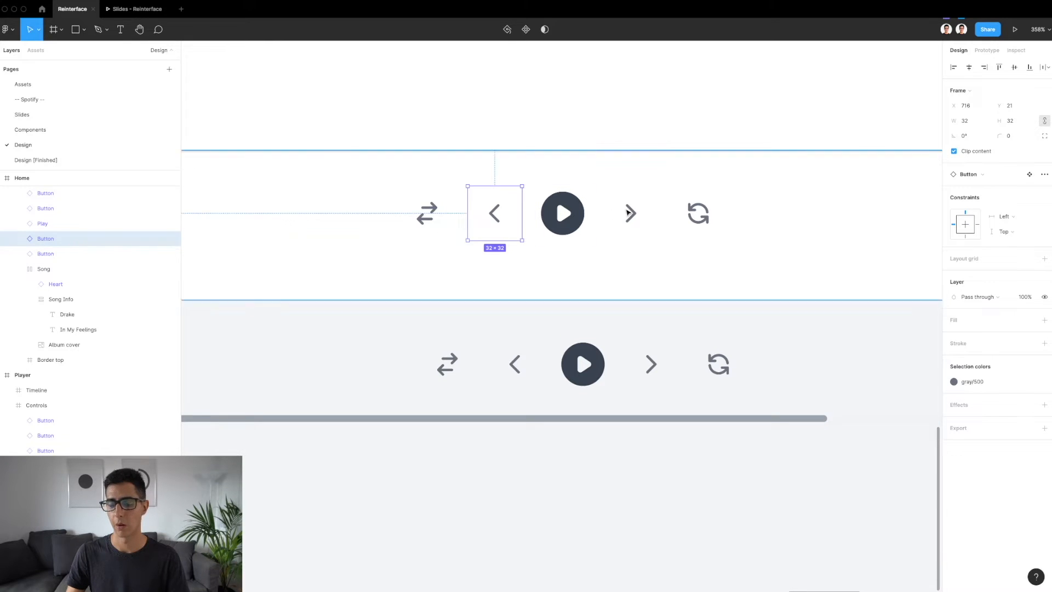
pyautogui.click(630, 214)
pyautogui.click(697, 214)
pyautogui.scroll(-5, 698, 213)
pyautogui.hscroll(-5, 697, 214)
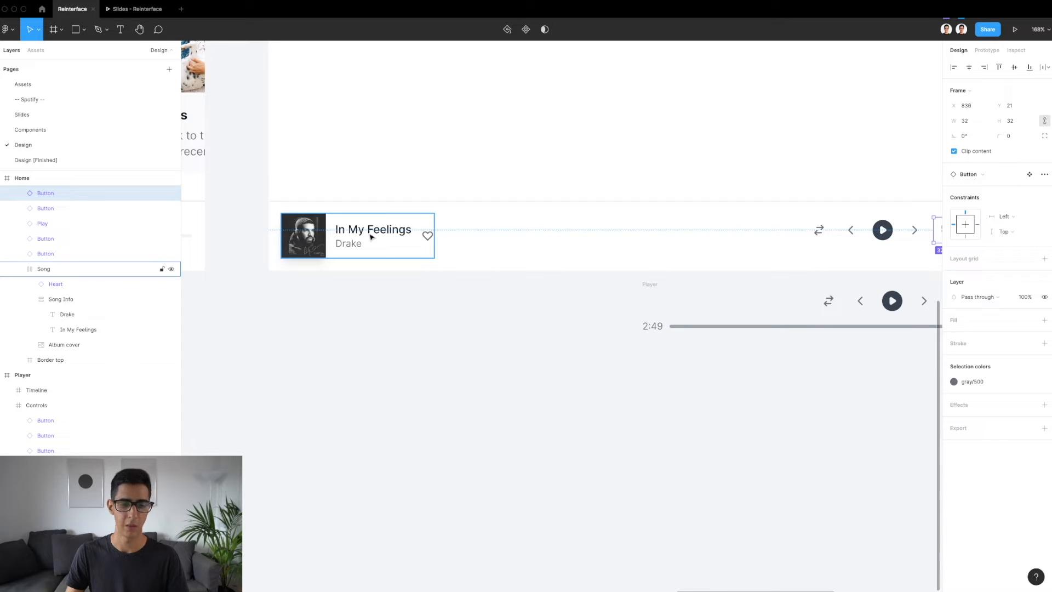
pyautogui.scroll(5, 353, 245)
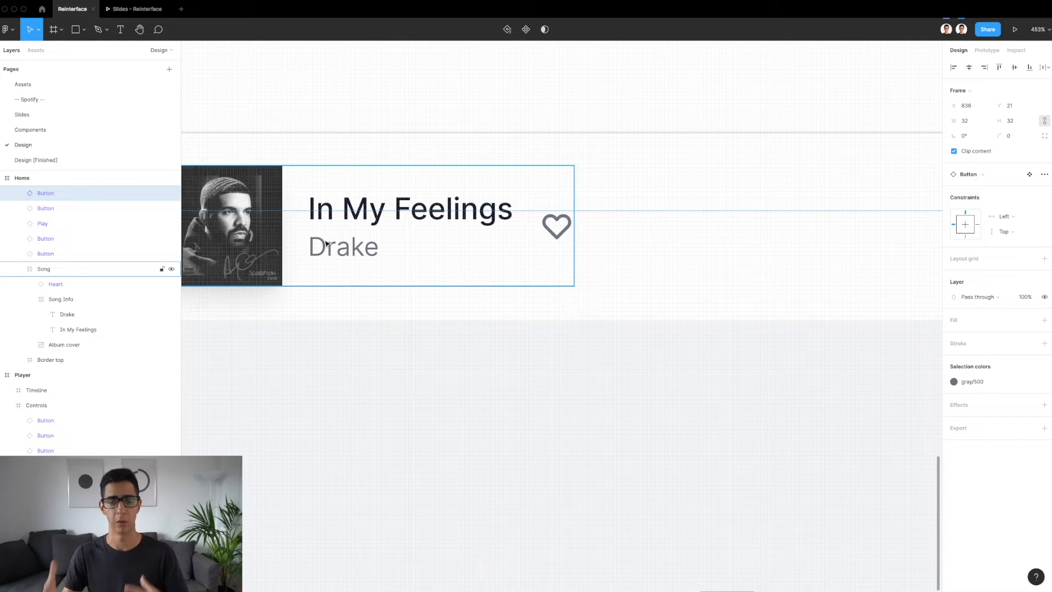
# Wrap the shuffle, previous, Play, next and repeat buttons of the new Player bar together in one frame
pyautogui.scroll(-5, 326, 243)
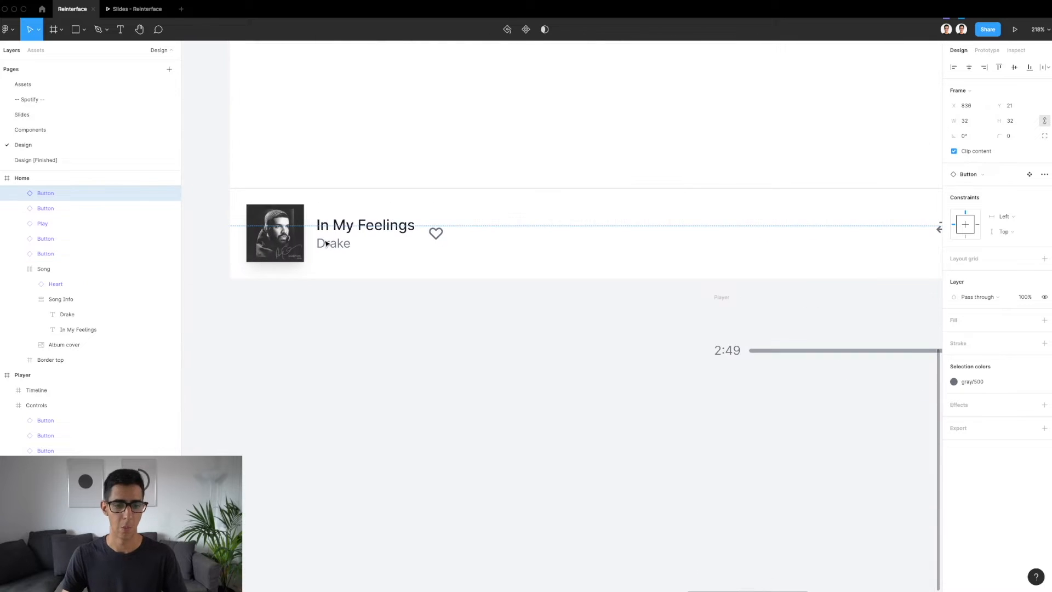
pyautogui.hscroll(10, 327, 244)
pyautogui.scroll(-2, 326, 243)
pyautogui.scroll(3, 326, 244)
pyautogui.click(390, 227)
pyautogui.keyDown('shift'); pyautogui.click(436, 232); pyautogui.keyUp('shift')
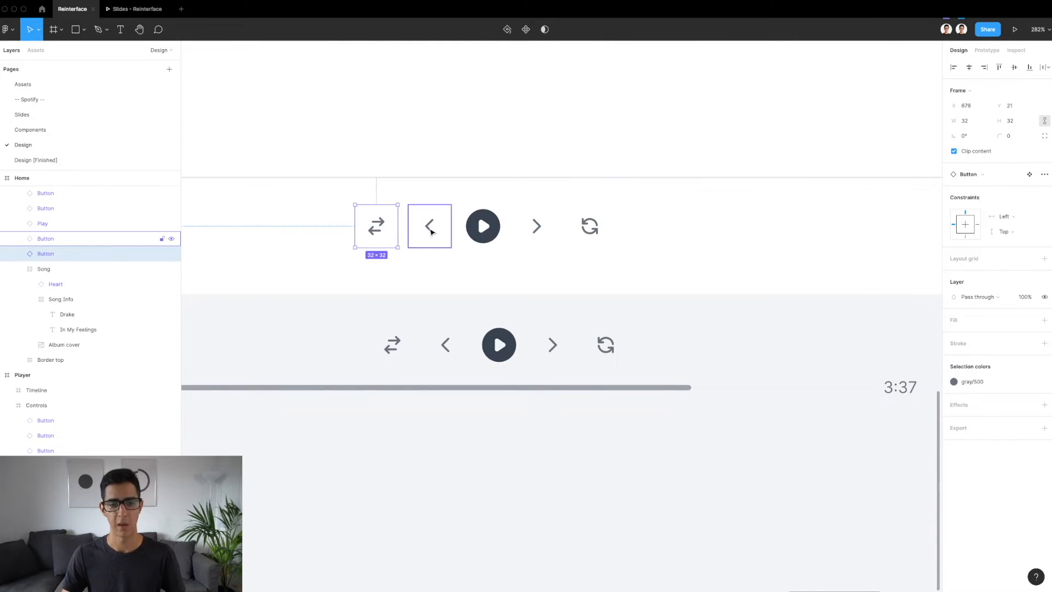
pyautogui.keyDown('shift'); pyautogui.click(486, 228); pyautogui.keyUp('shift')
pyautogui.keyDown('shift'); pyautogui.click(550, 234); pyautogui.keyUp('shift')
pyautogui.keyDown('shift'); pyautogui.click(585, 234); pyautogui.keyUp('shift')
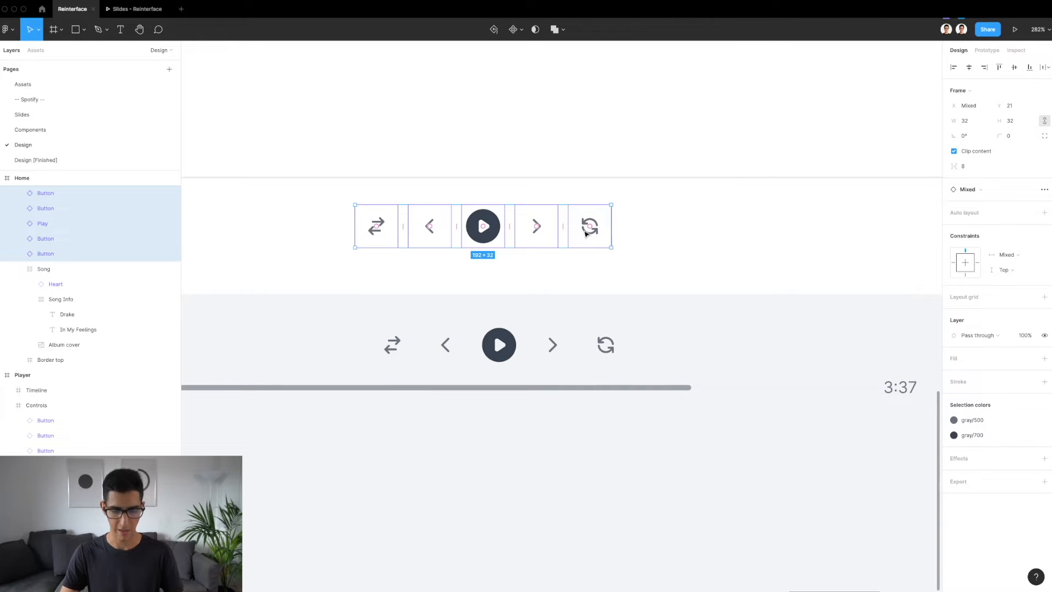
pyautogui.hotkey('ctrl', 'alt', 'g')
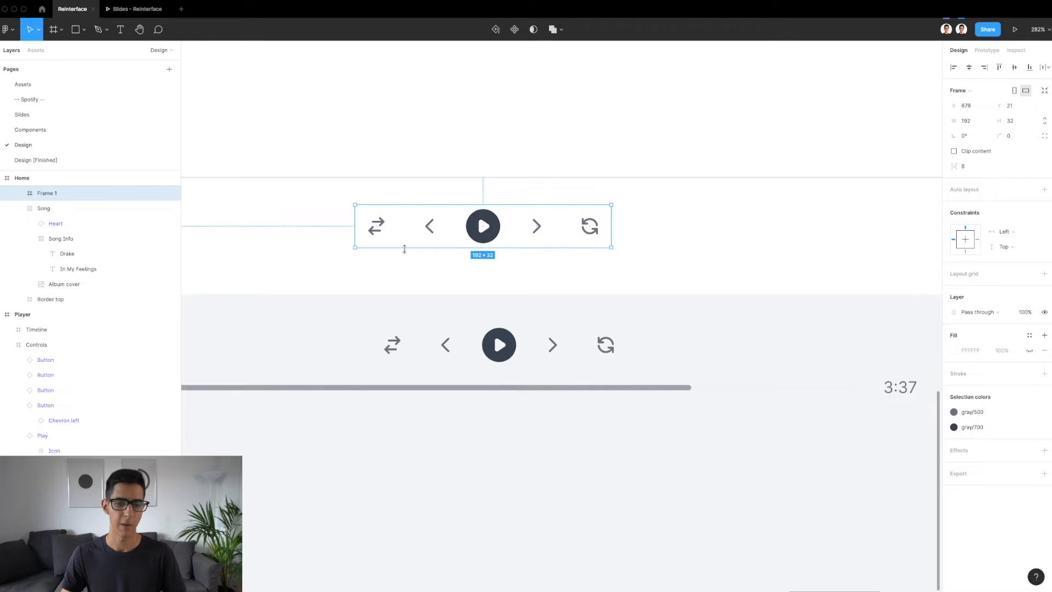
# Rename the frame around the new playback buttons as Controls
pyautogui.keyDown('ctrl'); pyautogui.scroll(5, 493, 247); pyautogui.keyUp('ctrl')
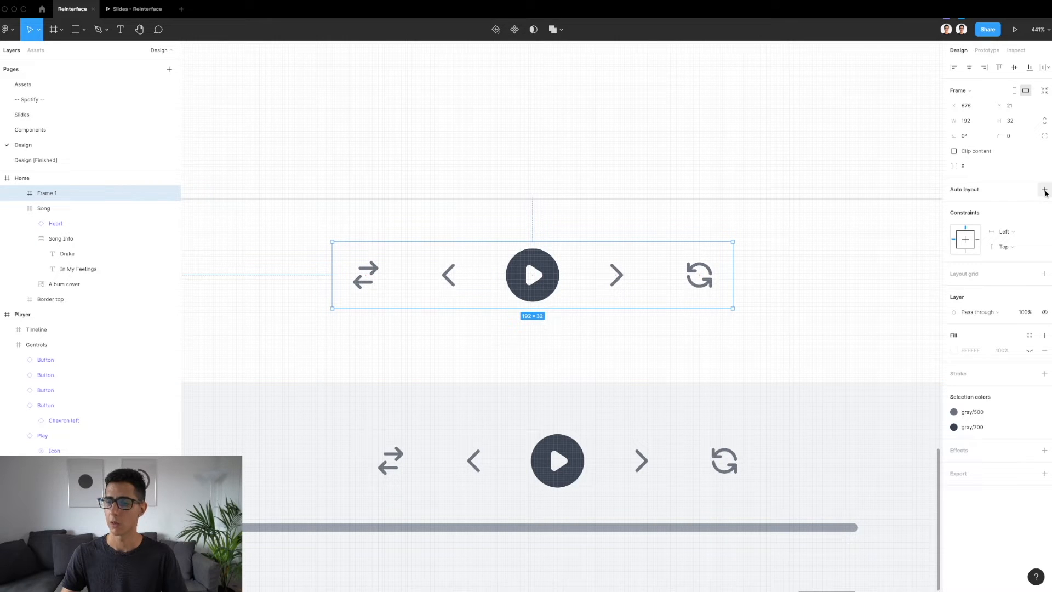
pyautogui.click(513, 438)
pyautogui.doubleClick(515, 272)
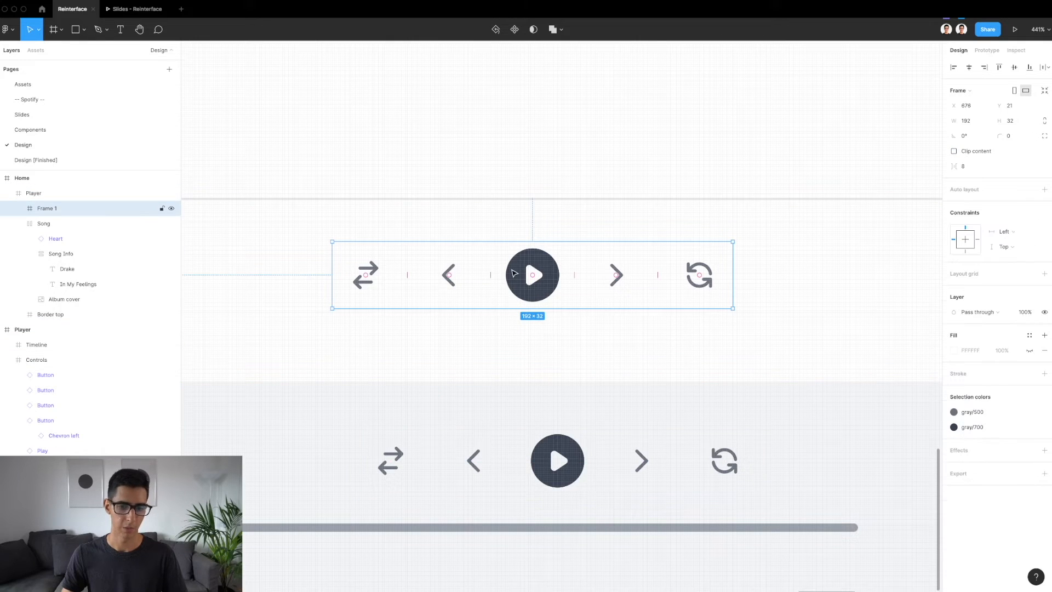
pyautogui.doubleClick(45, 209)
pyautogui.write('Controls')
pyautogui.press('Return')
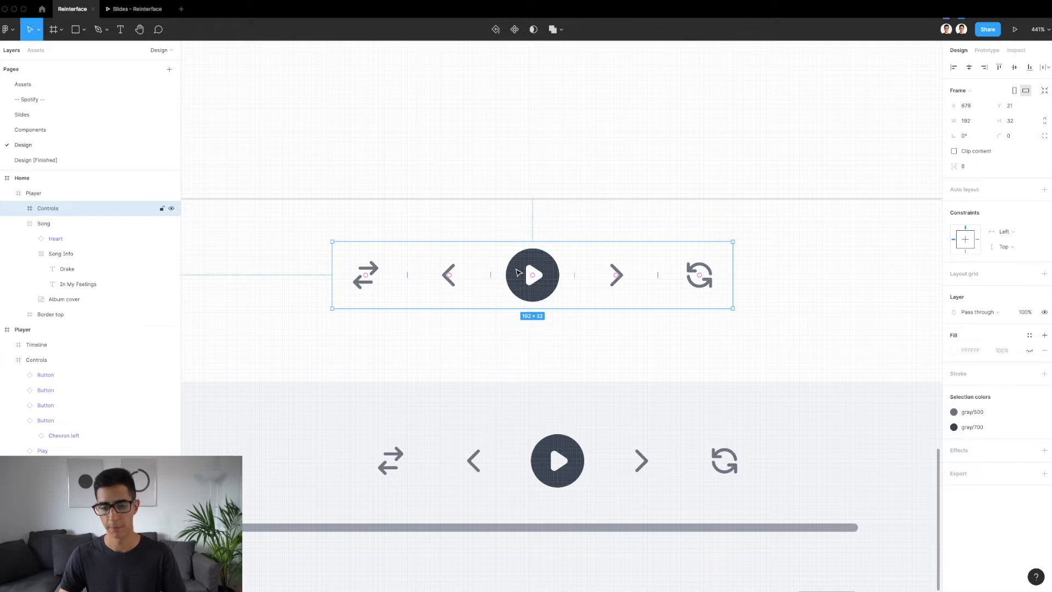
# Examine the reference Timeline frame's structure, down to the Completed bar's size, corner radius and gray/400 fill
pyautogui.scroll(-5, 518, 273)
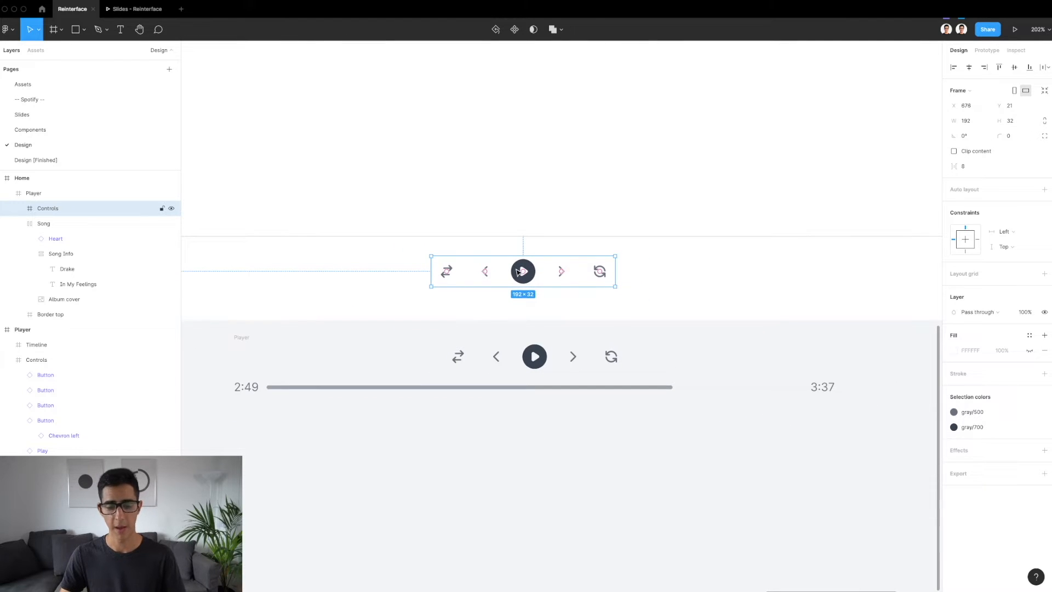
pyautogui.click(530, 393)
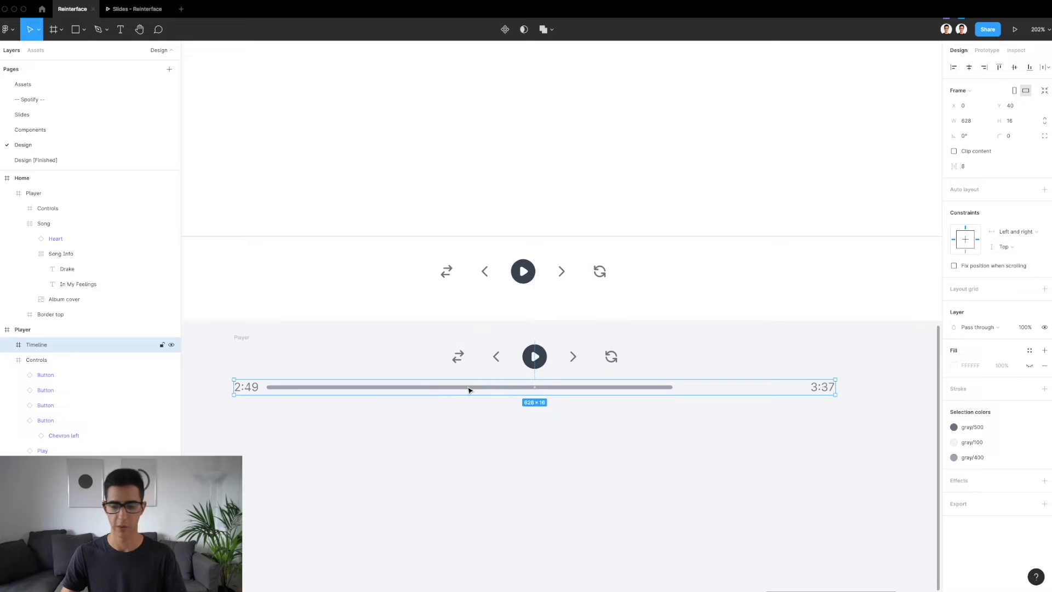
pyautogui.hscroll(-3, 469, 390)
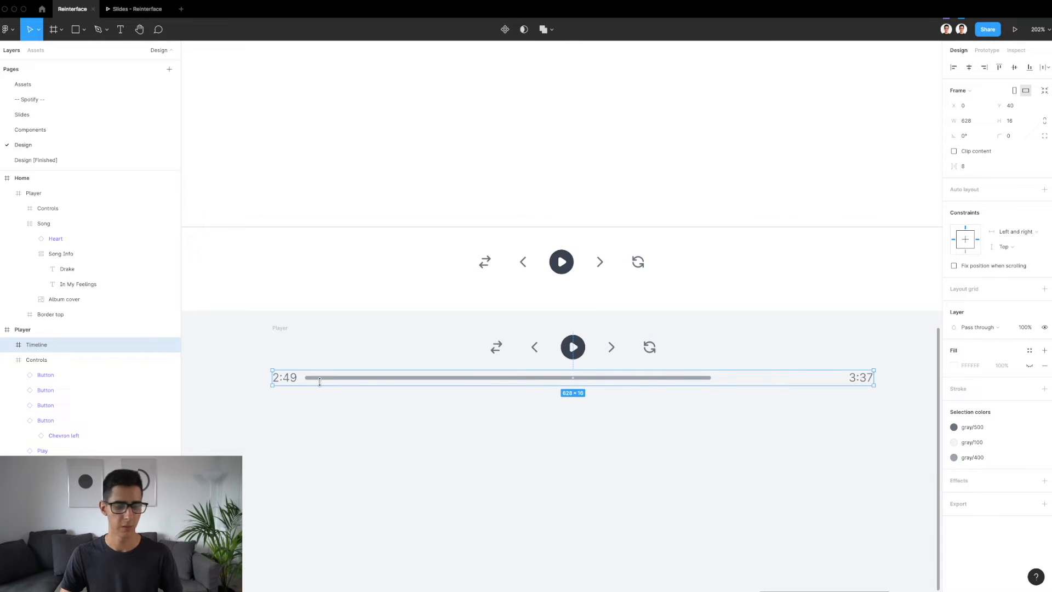
pyautogui.scroll(6, 296, 384)
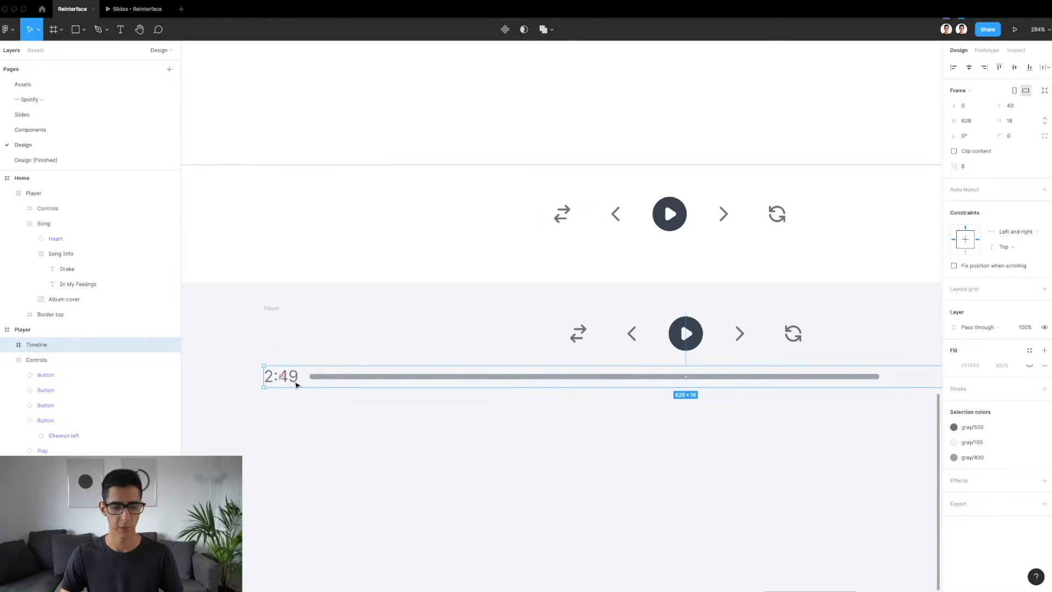
pyautogui.scroll(-5, 388, 376)
pyautogui.doubleClick(388, 376)
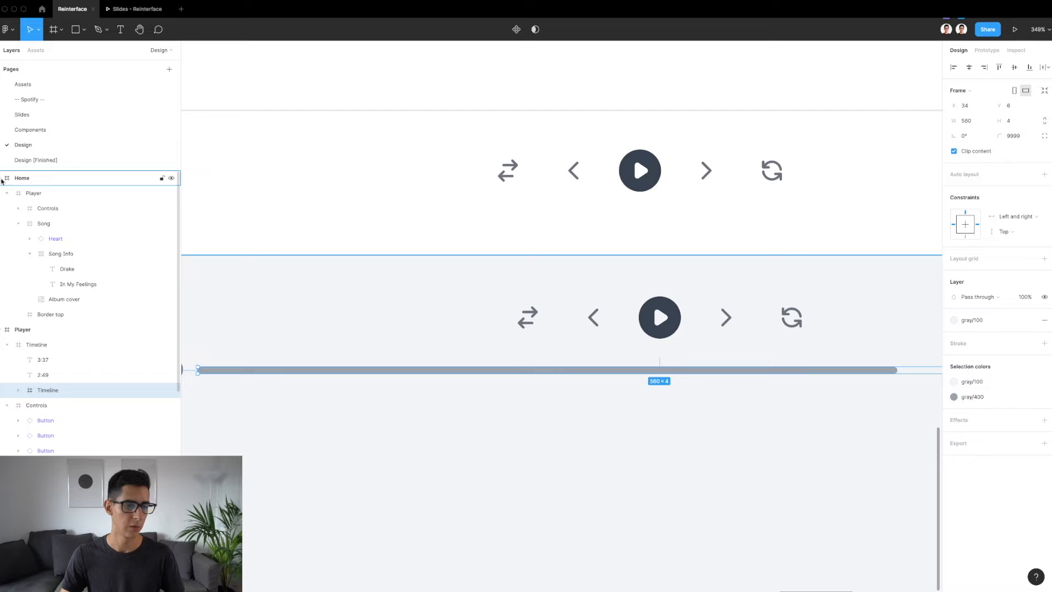
pyautogui.click(3, 178)
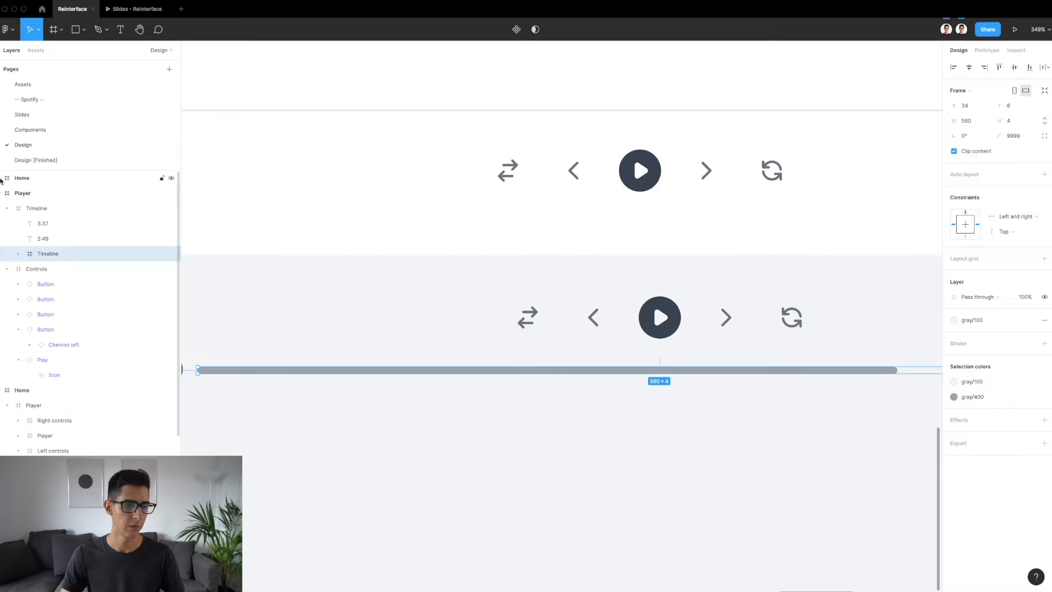
pyautogui.click(18, 253)
pyautogui.click(62, 269)
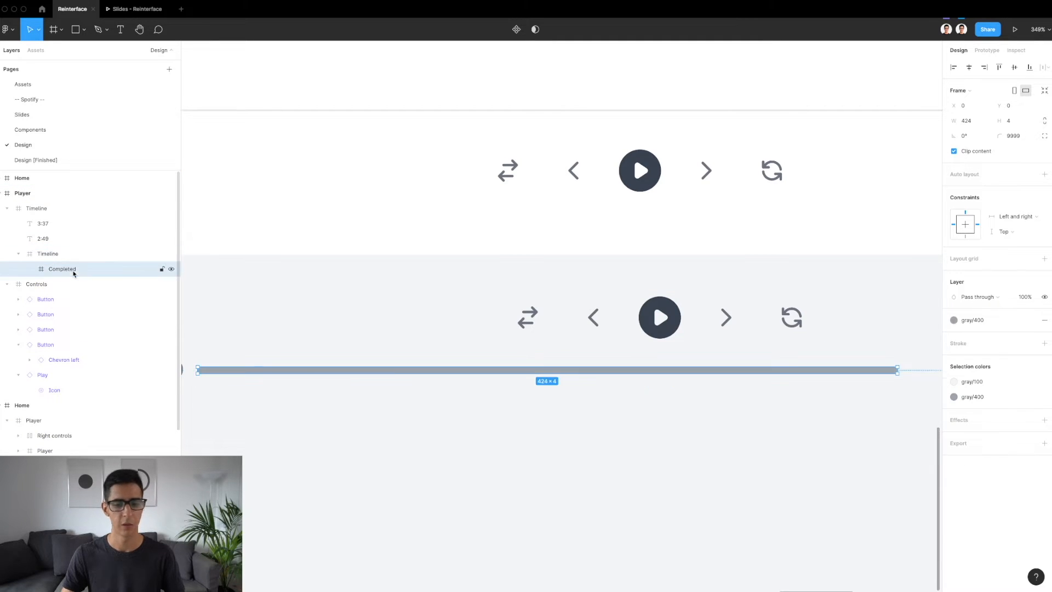
pyautogui.hscroll(5, 535, 411)
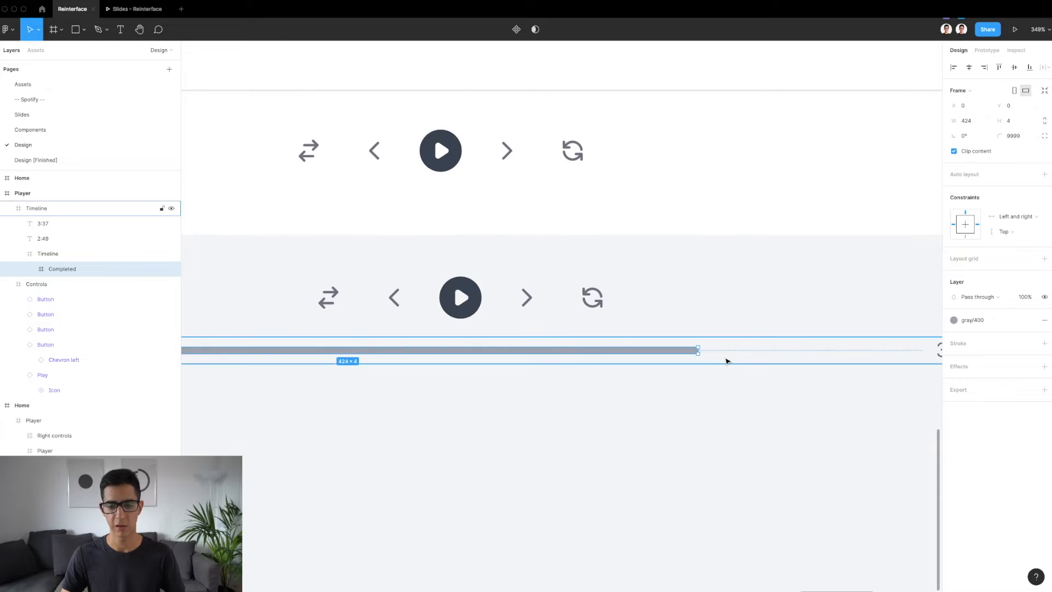
pyautogui.scroll(5, 726, 361)
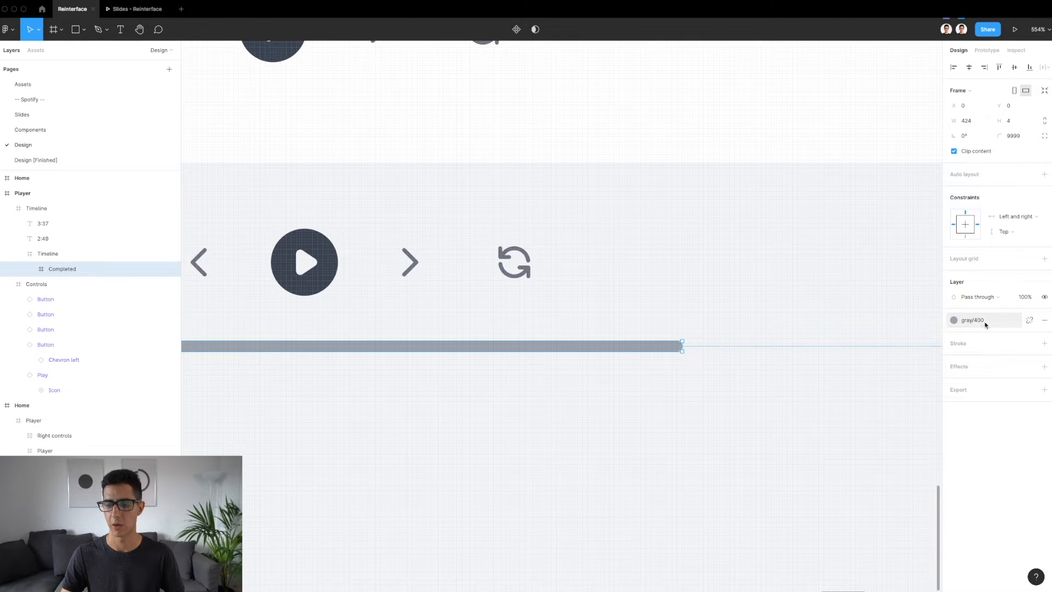
# Inspect the reference timeline's inner track behind the Completed bar, following it along its full length between the time labels
pyautogui.click(56, 254)
pyautogui.scroll(-5, 371, 341)
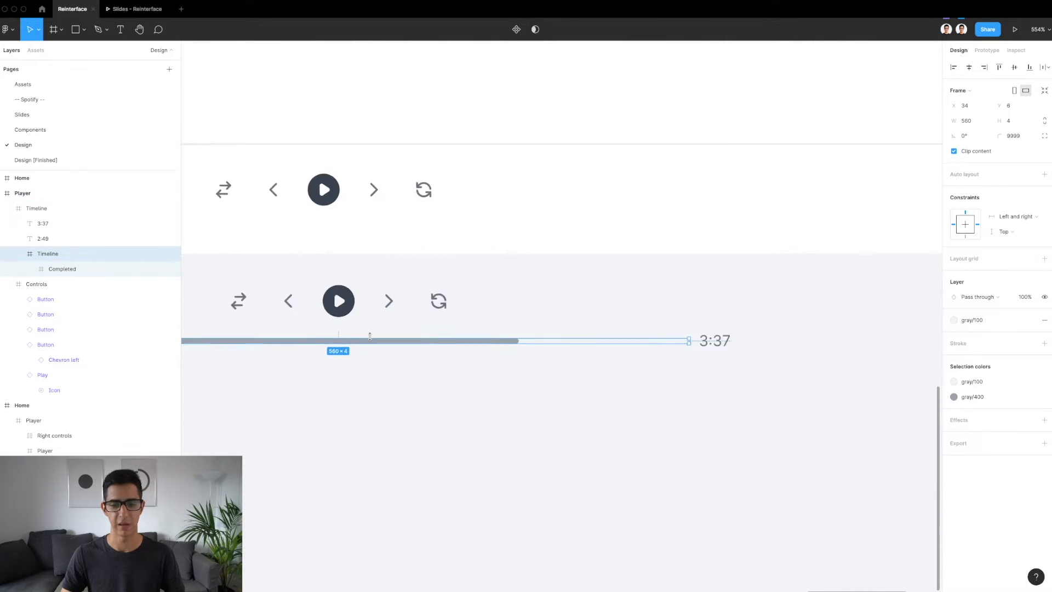
pyautogui.scroll(3, 610, 353)
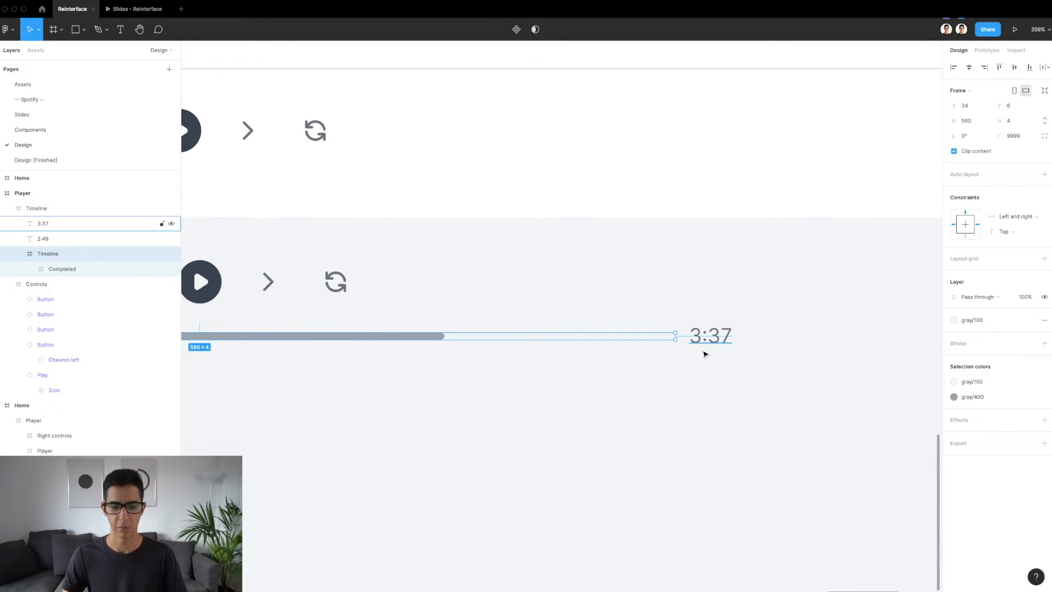
pyautogui.scroll(3, 705, 354)
pyautogui.scroll(-5, 307, 340)
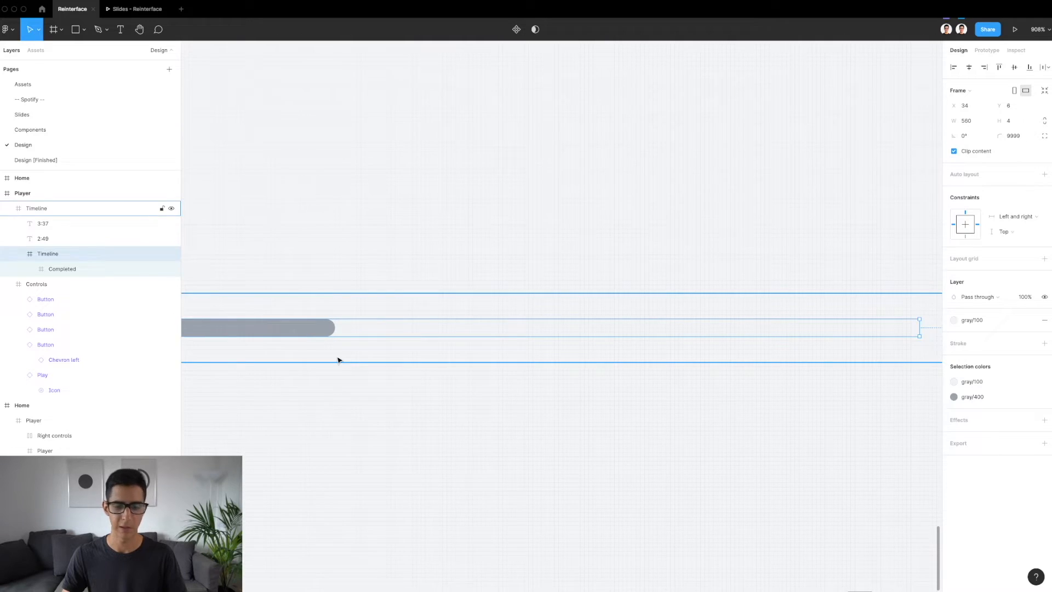
pyautogui.hscroll(-8, 411, 360)
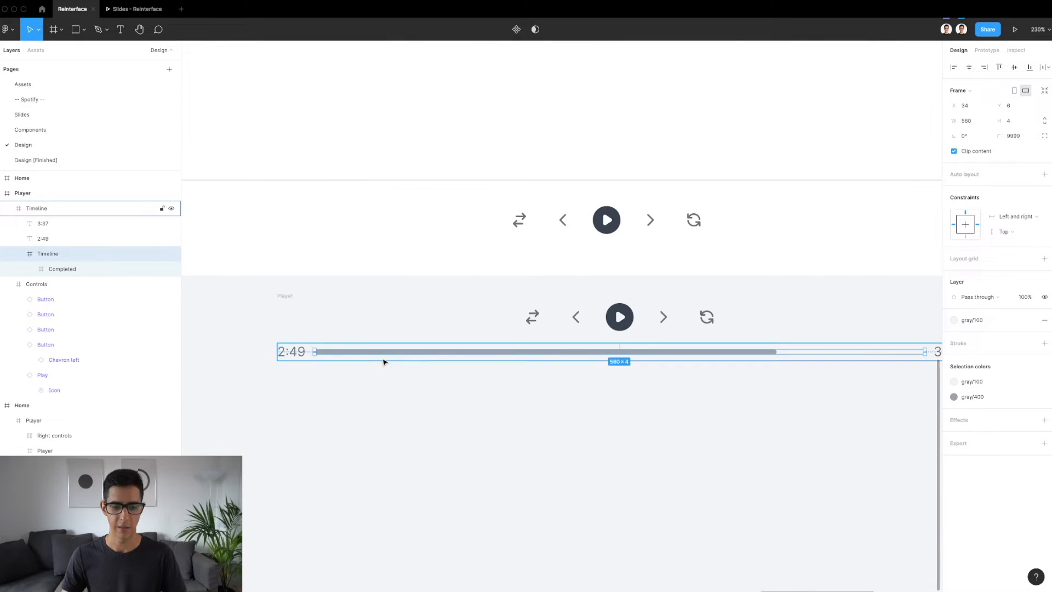
pyautogui.hscroll(10, 289, 354)
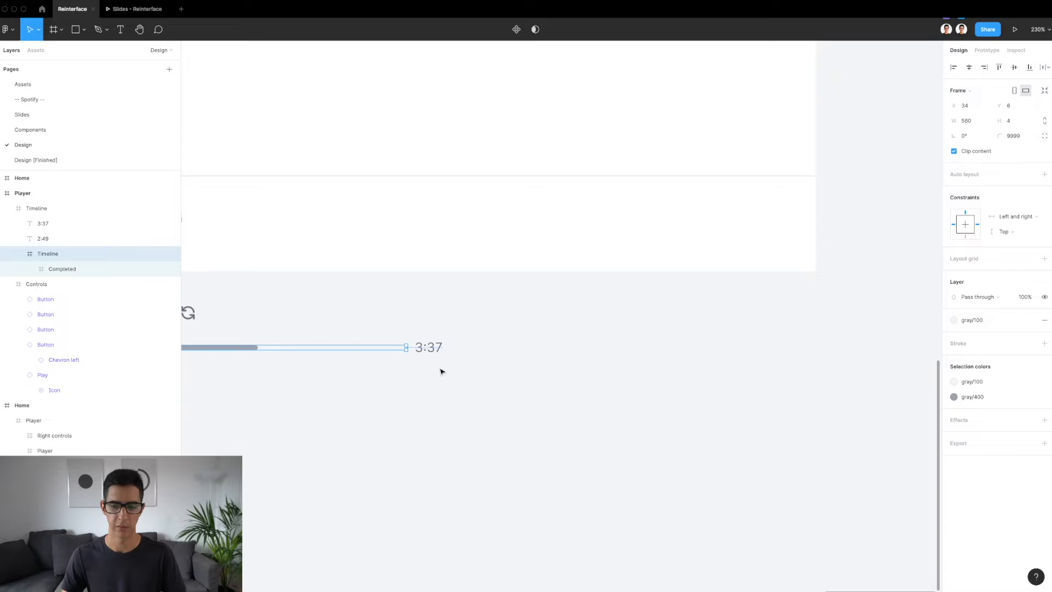
# Inspect the size, text style and colour of the reference 3:37 and 2:49 time labels
pyautogui.scroll(5, 433, 351)
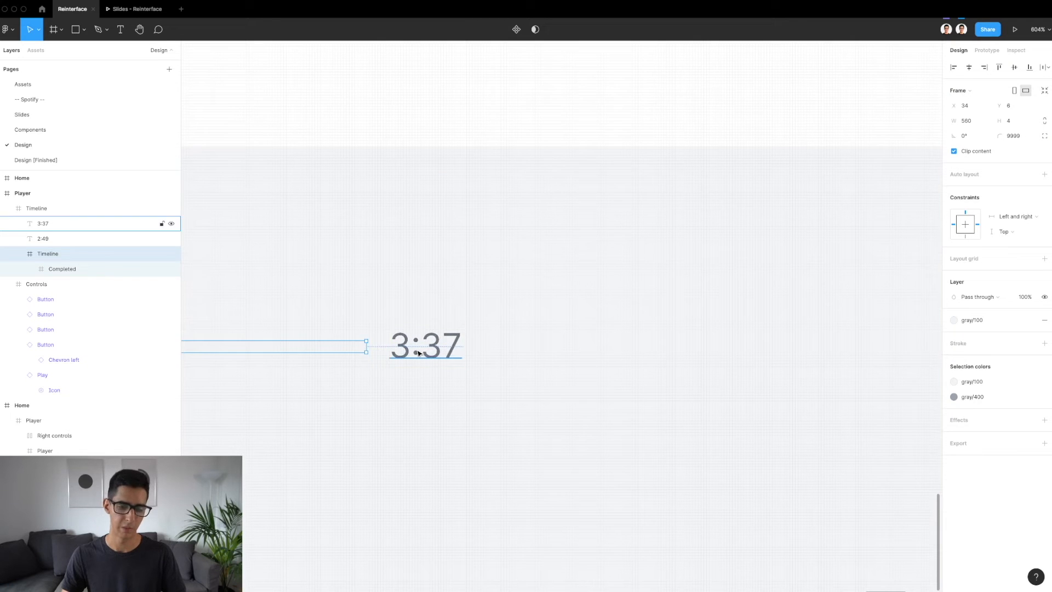
pyautogui.click(419, 353)
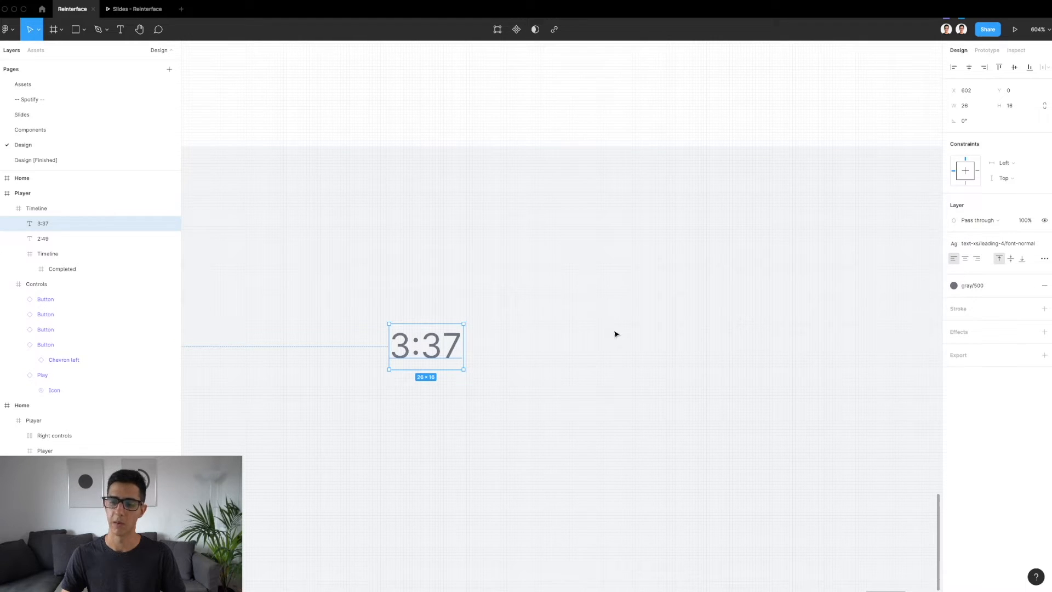
pyautogui.scroll(-5, 615, 331)
pyautogui.hscroll(-3, 616, 332)
pyautogui.hscroll(-3, 260, 315)
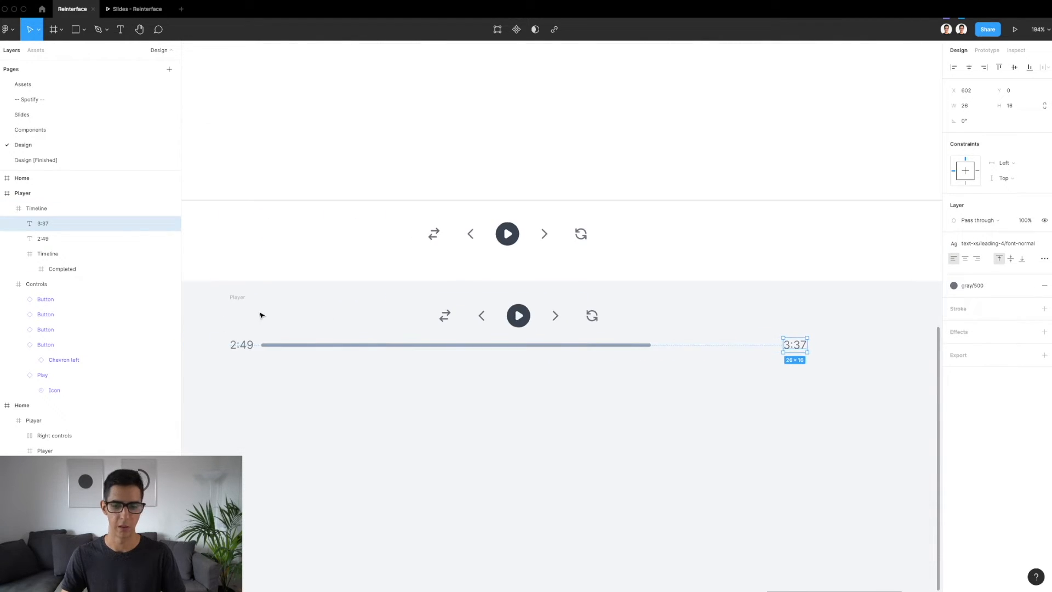
pyautogui.click(242, 344)
pyautogui.scroll(3, 240, 345)
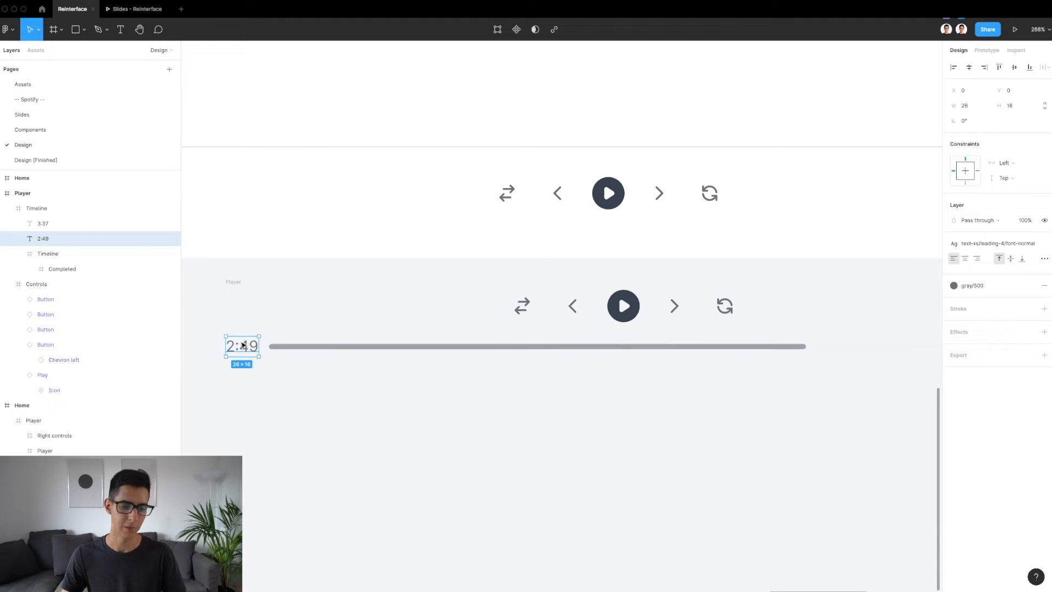
pyautogui.hscroll(8, 409, 362)
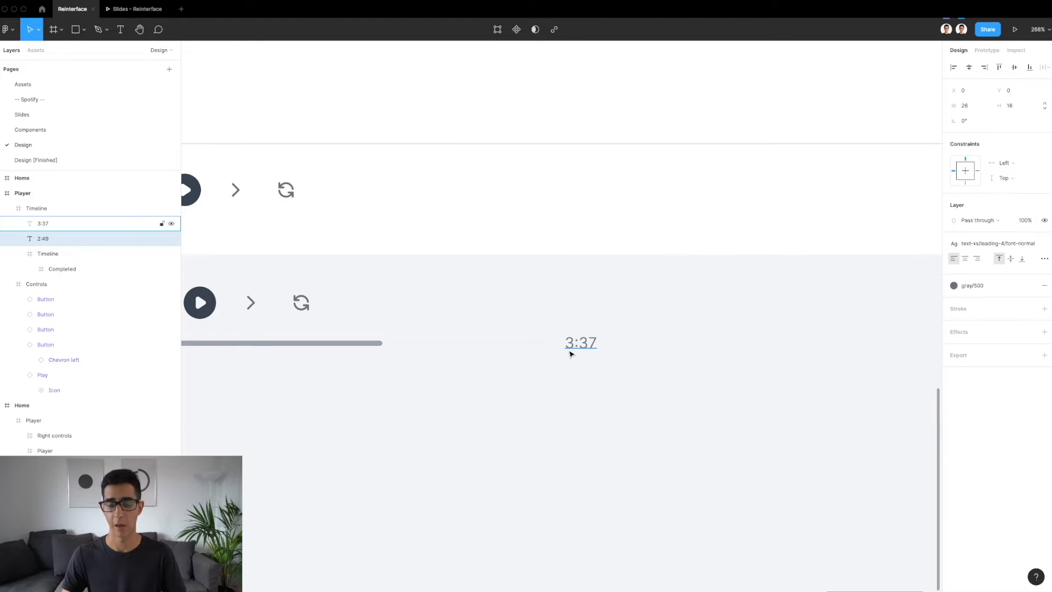
# Copy the whole reference Timeline frame, including its time labels, and paste it into the new Player bar
pyautogui.click(476, 351)
pyautogui.scroll(-5, 476, 353)
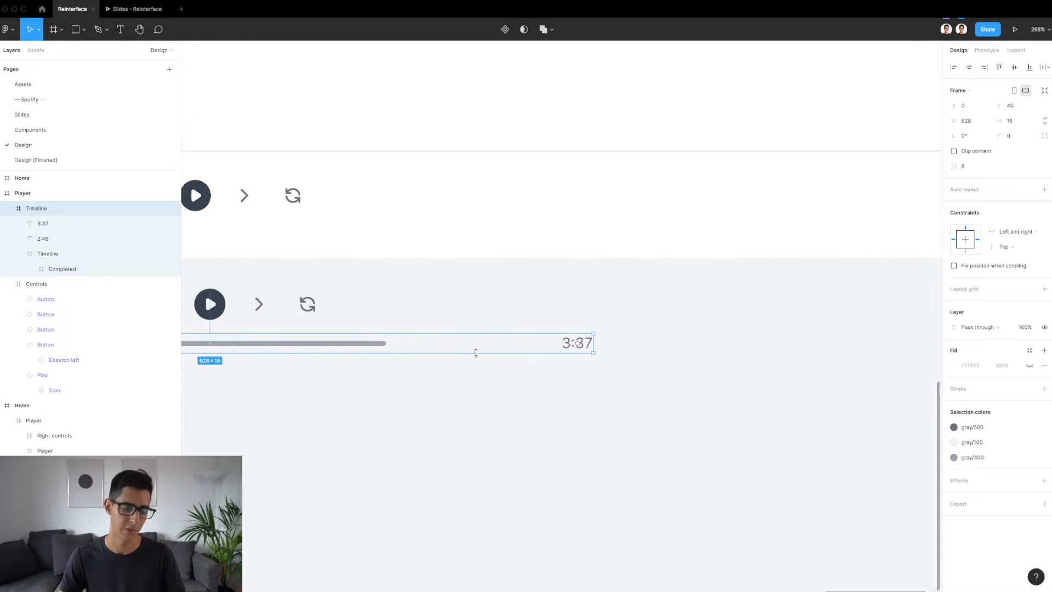
pyautogui.hscroll(-3, 476, 352)
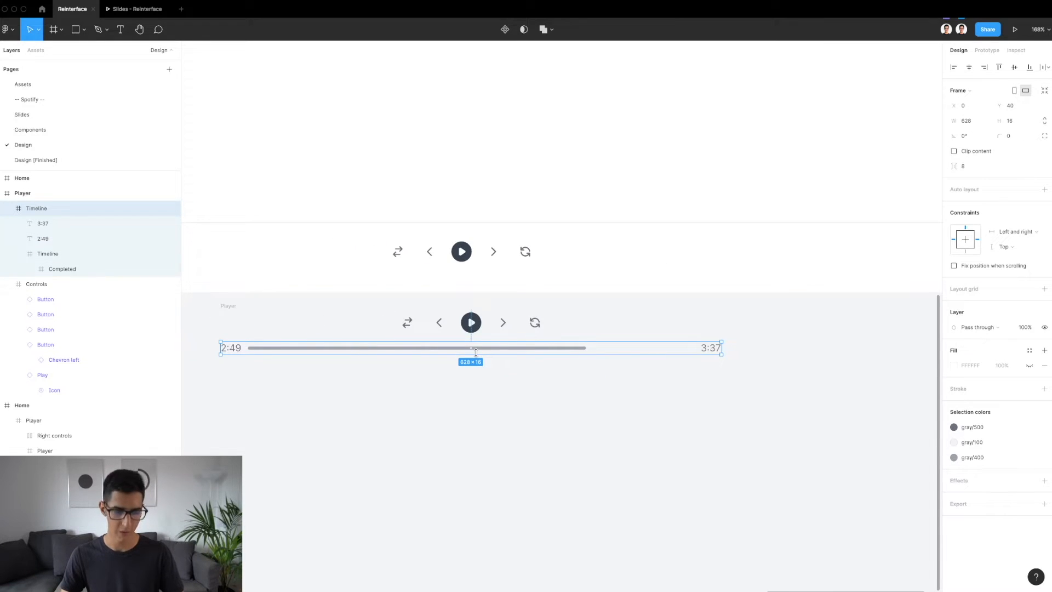
pyautogui.click(429, 266)
pyautogui.hotkey('ctrl', 'v')
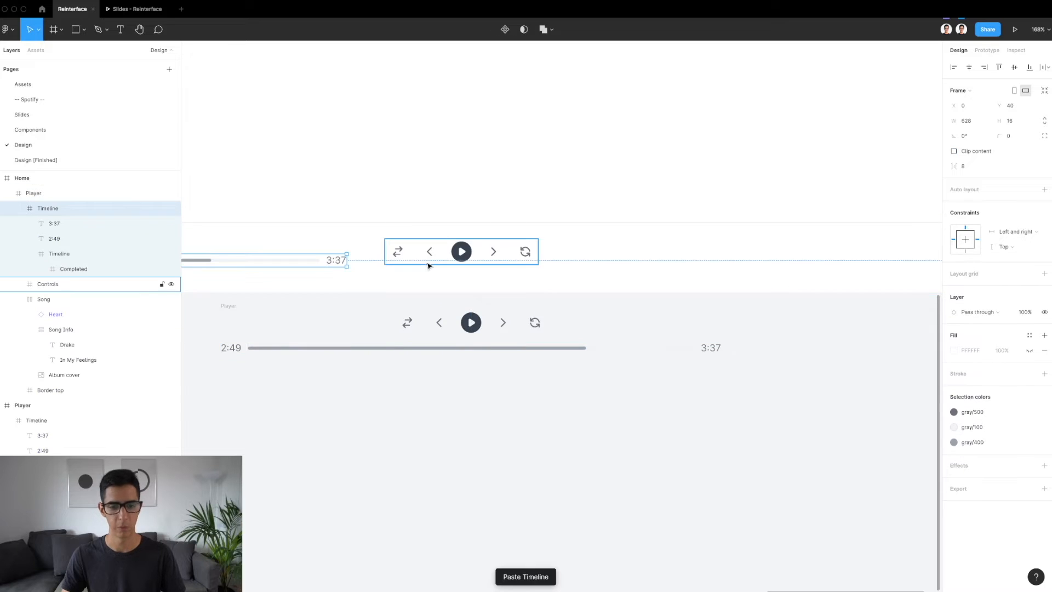
# Position the pasted Timeline centred below the new Controls frame at X 458, Y 61
pyautogui.click(472, 352)
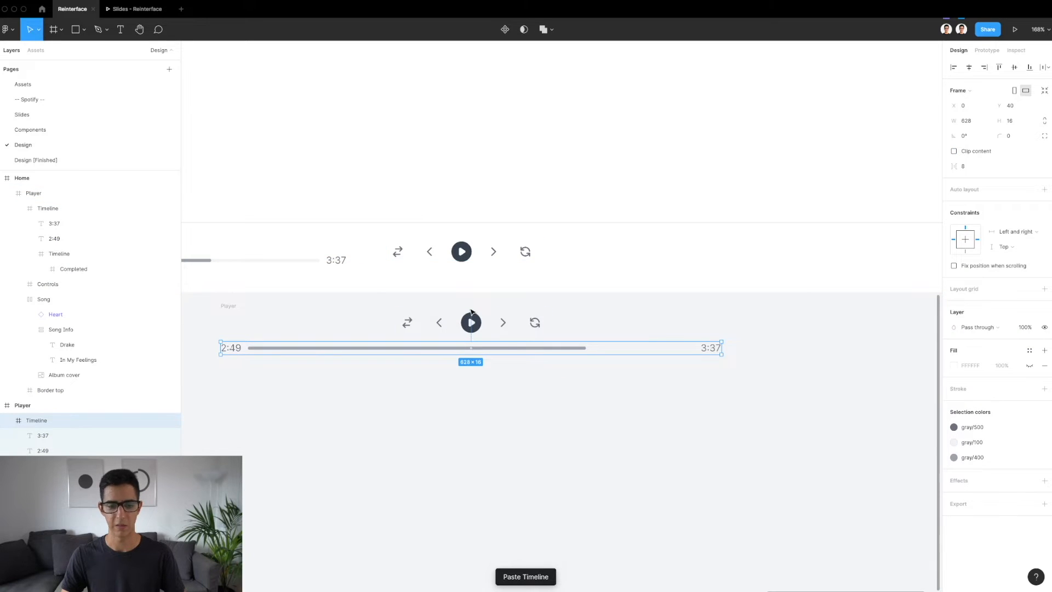
pyautogui.click(277, 263)
pyautogui.moveTo(261, 264); pyautogui.dragTo(627, 278)
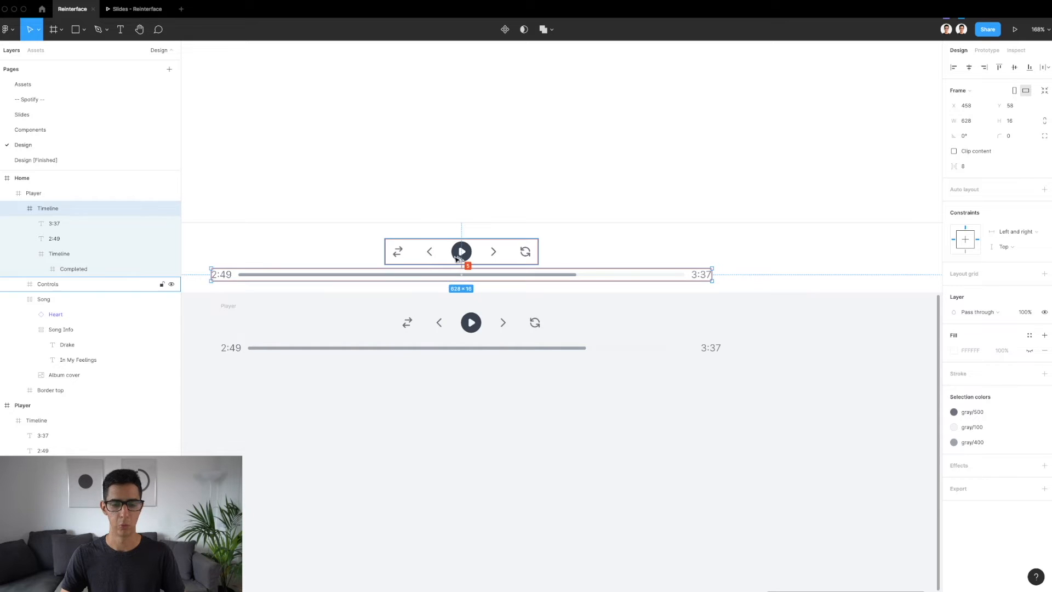
pyautogui.press('Down')
pyautogui.press('Down')
pyautogui.press('Down')
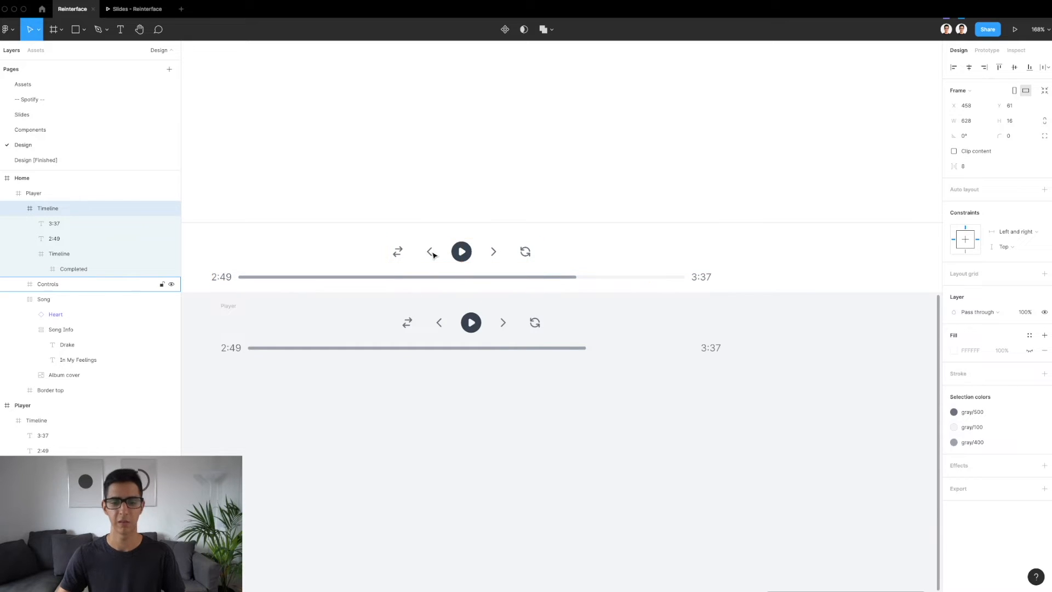
# Wrap the new Timeline and Controls frames together in one frame inside the bottom Player bar
pyautogui.keyDown('shift'); pyautogui.click(434, 254); pyautogui.keyUp('shift')
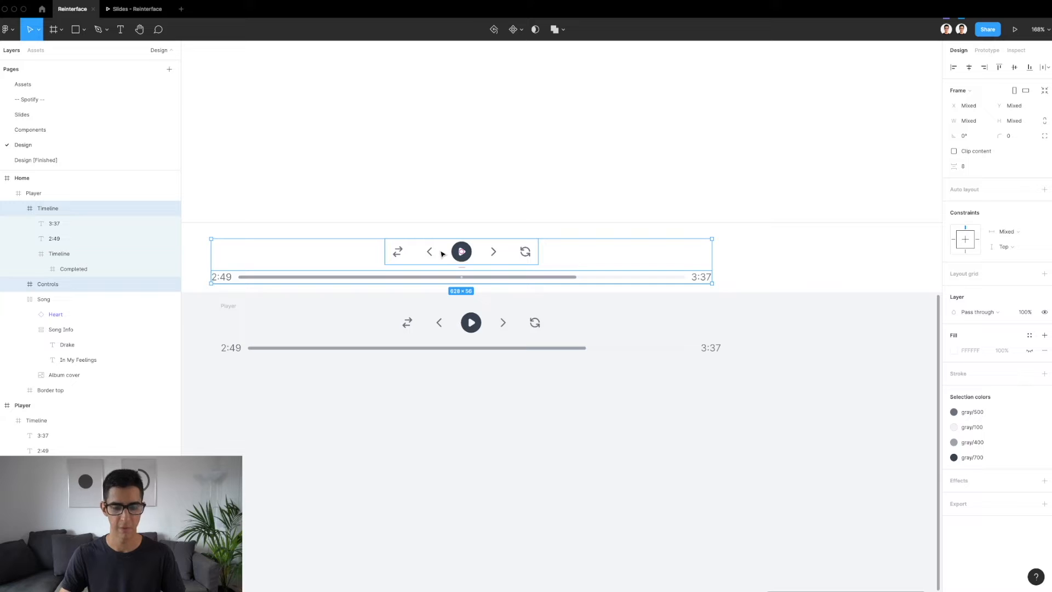
pyautogui.click(17, 209)
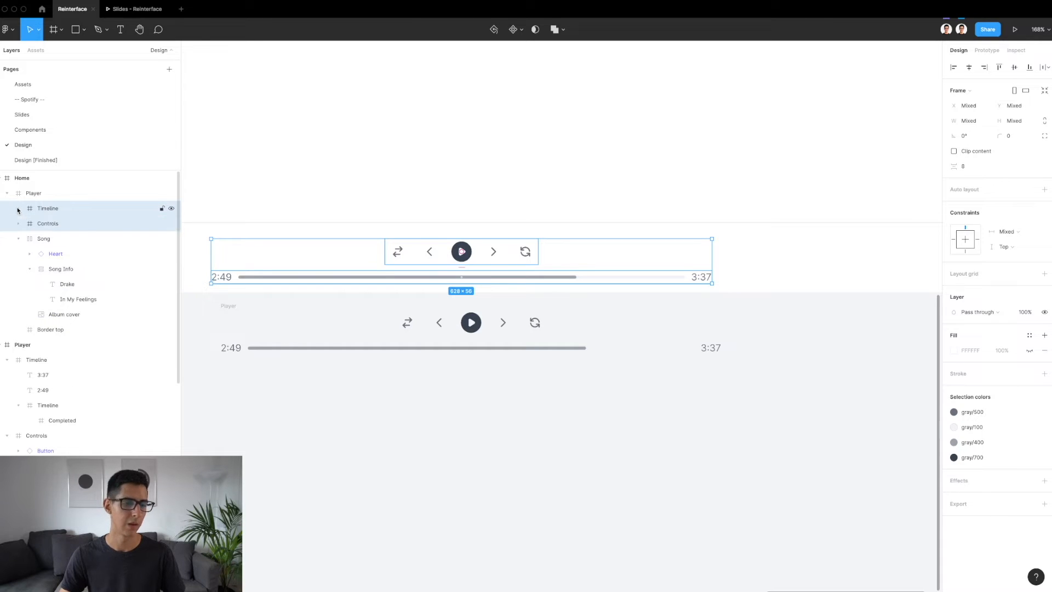
pyautogui.press('alt')
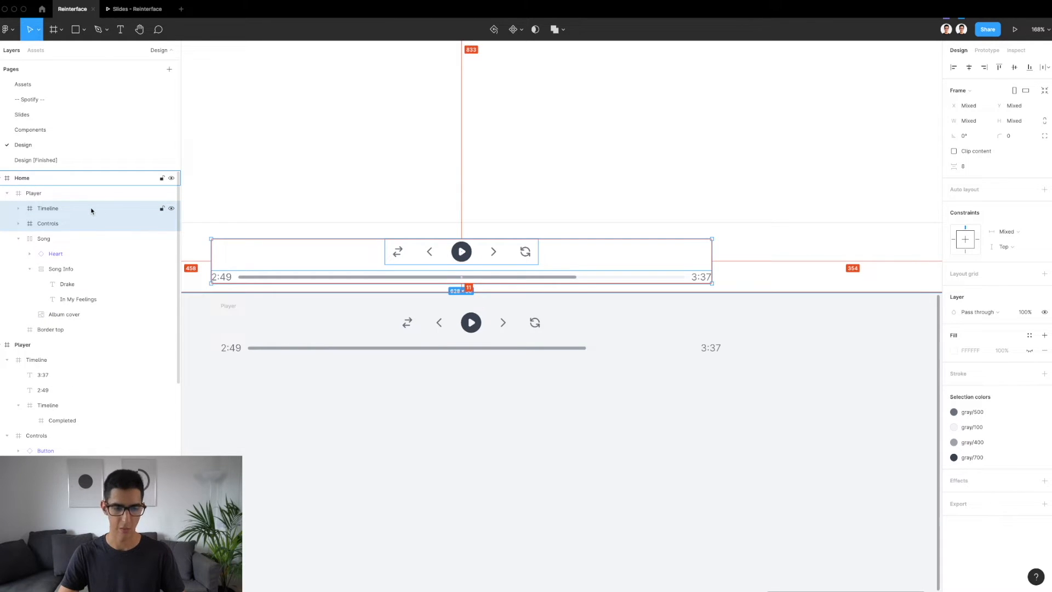
pyautogui.press('super+alt+g')
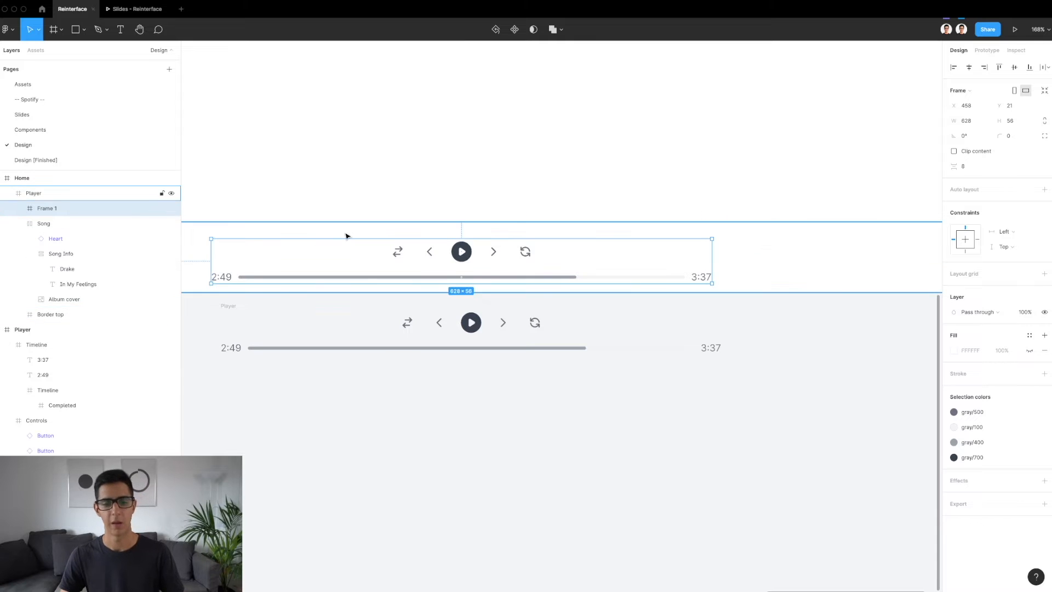
# Rename the frame enclosing the controls and timeline as Player
pyautogui.click(74, 220)
pyautogui.click(61, 209)
pyautogui.doubleClick(60, 209)
pyautogui.write('Pla')
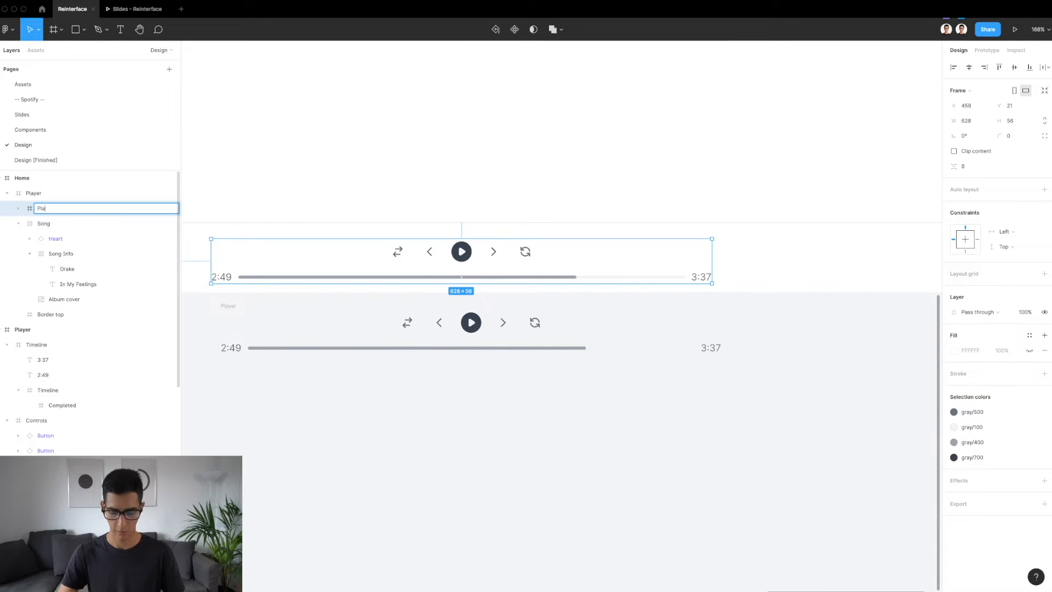
pyautogui.write('yer')
pyautogui.press('Return')
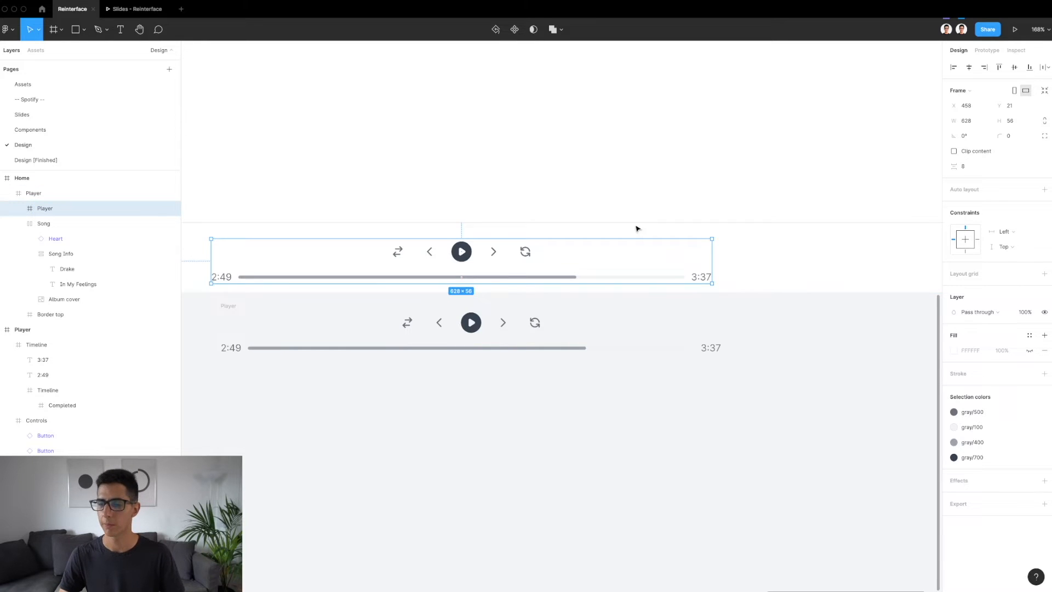
# Set the inner Player frame's horizontal constraint to Center and centre it horizontally and vertically in the bar, at X 406, Y 16
pyautogui.click(971, 243)
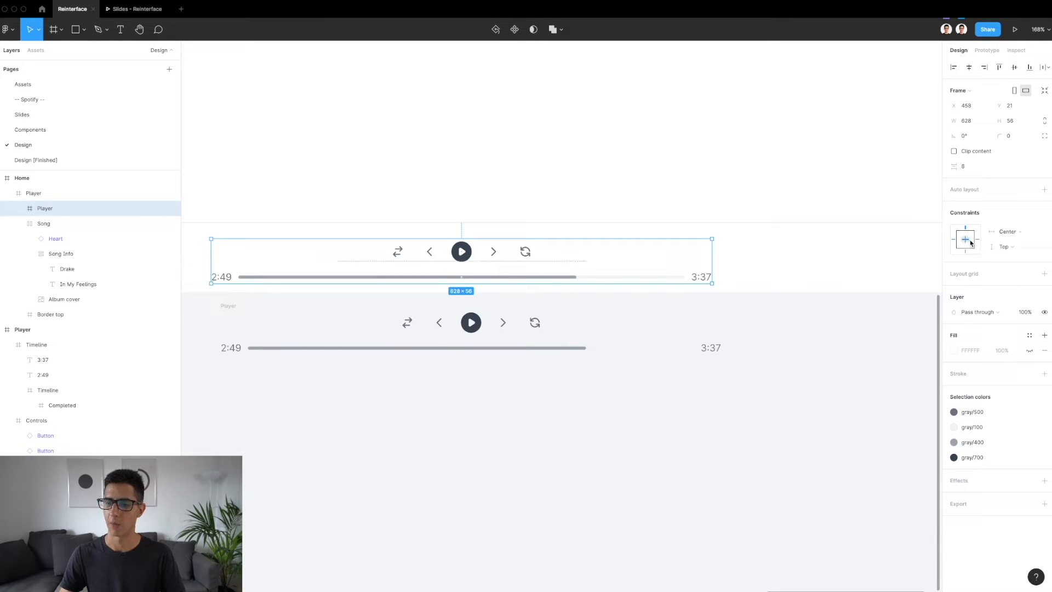
pyautogui.click(969, 67)
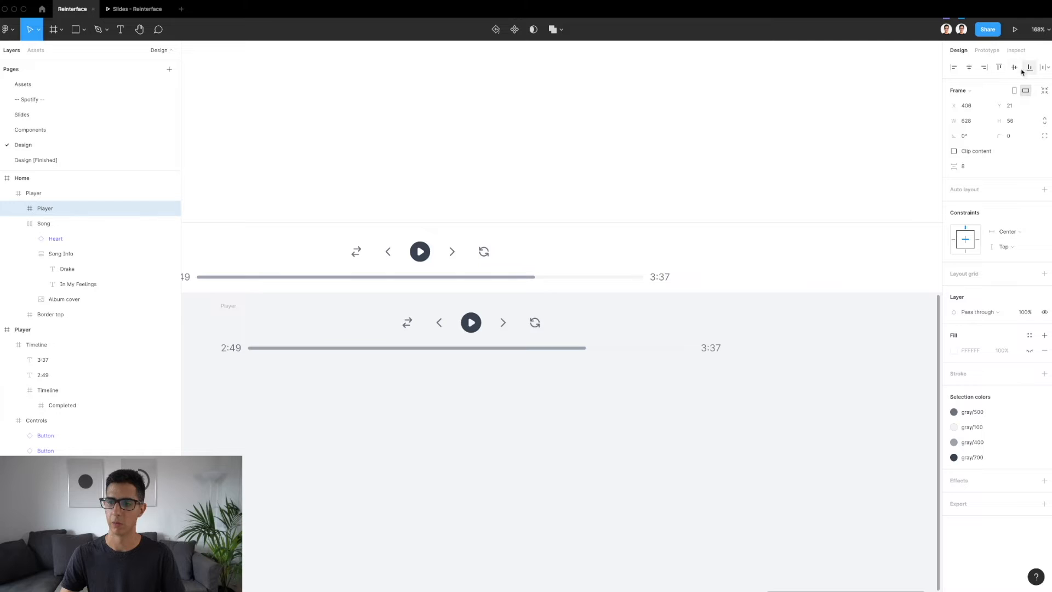
pyautogui.click(1015, 68)
pyautogui.scroll(-4, 630, 164)
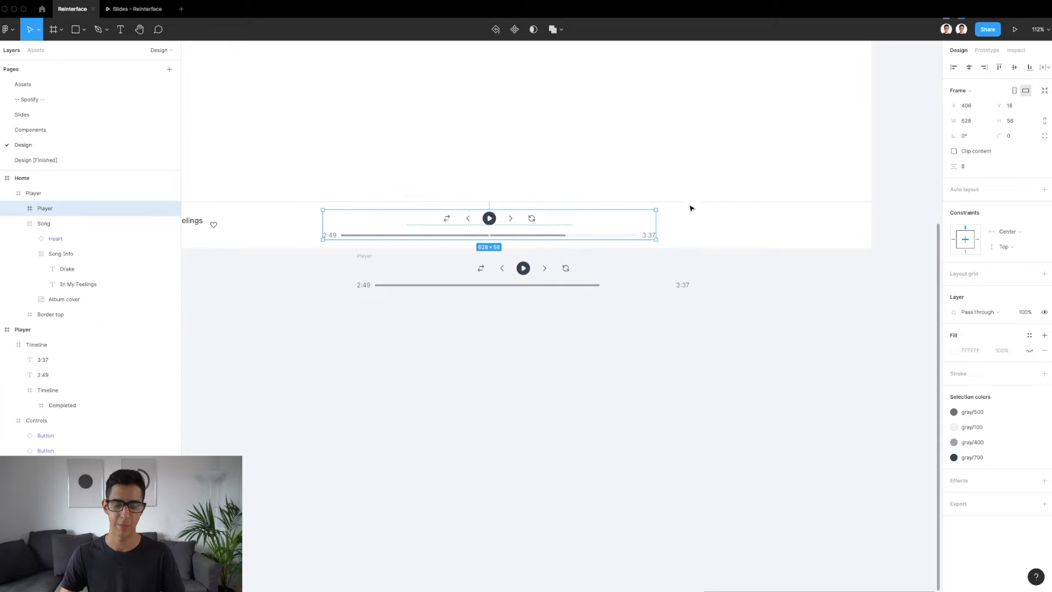
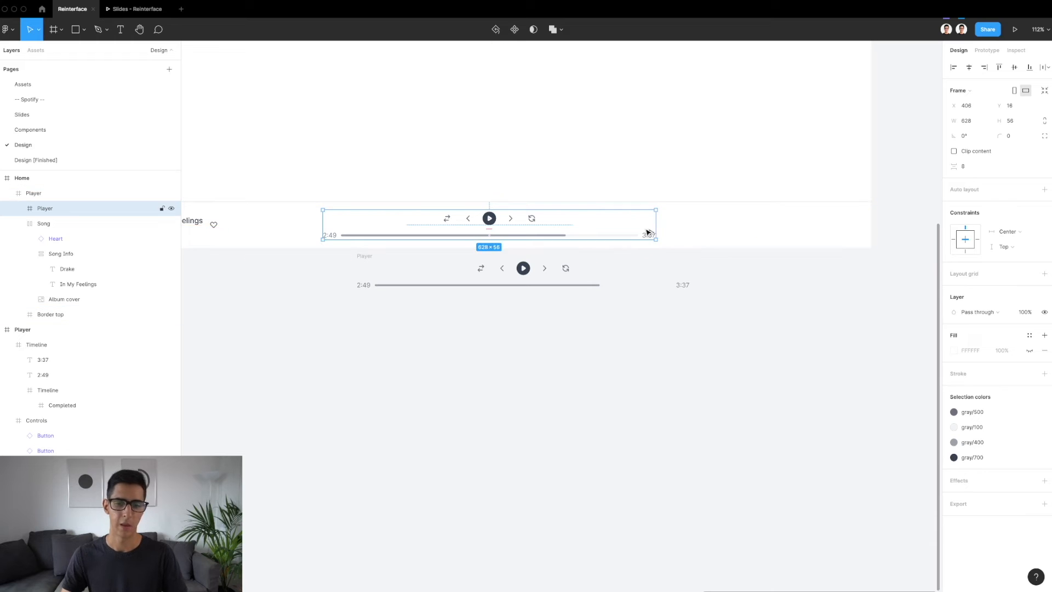
# Delete the leftover duplicate Player frame lying on the canvas beneath the new Home frame
pyautogui.hscroll(-2, 646, 227)
pyautogui.scroll(1, 645, 228)
pyautogui.hscroll(-1, 645, 228)
pyautogui.click(426, 282)
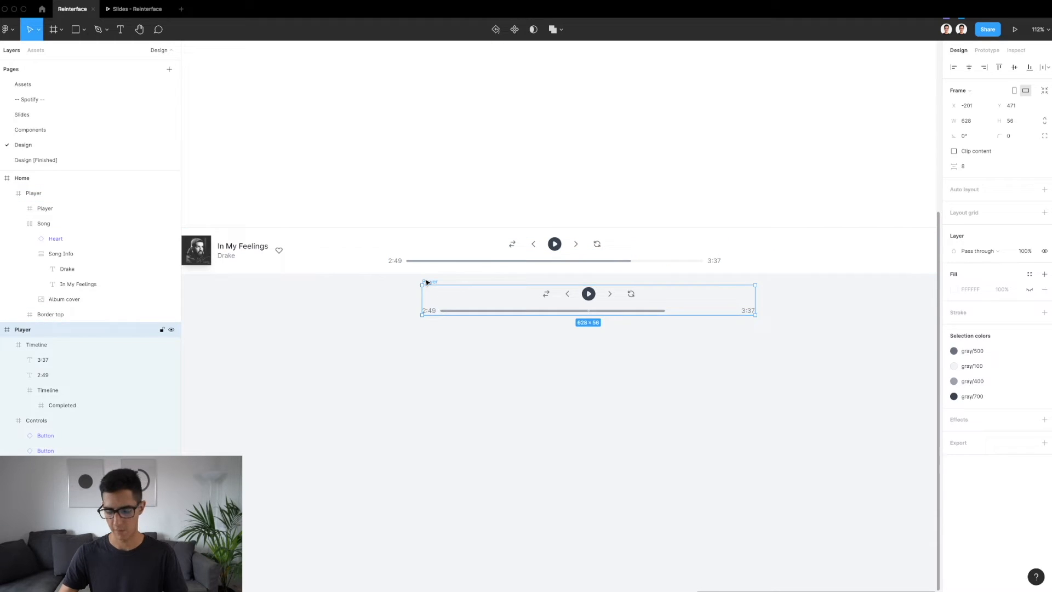
pyautogui.press('Delete')
# Compare the new Player bar with the original dark design's queue, device and volume controls
pyautogui.scroll(-3, 427, 282)
pyautogui.click(601, 268)
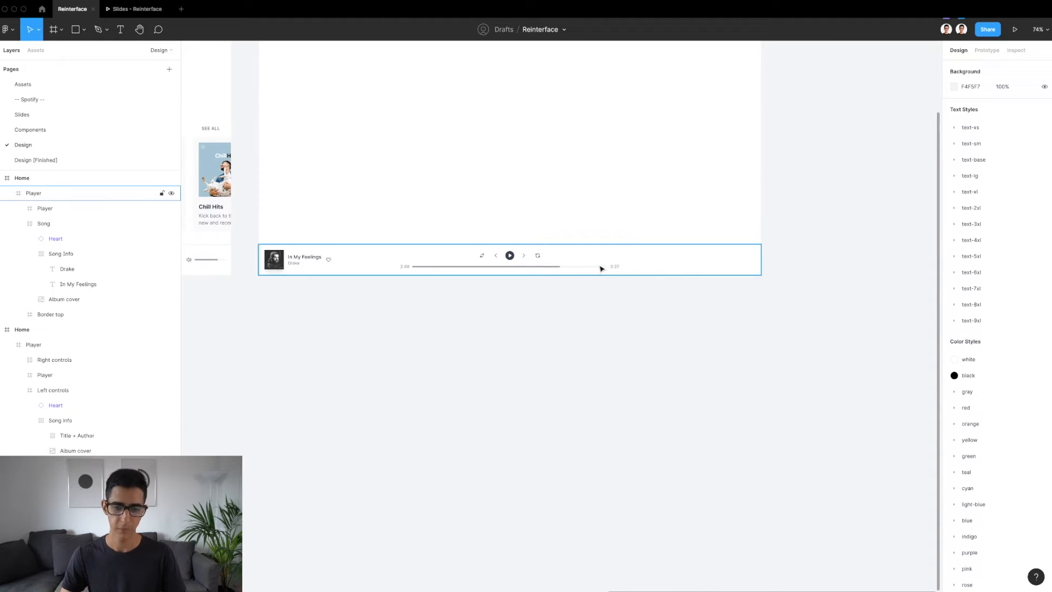
pyautogui.scroll(3, 730, 255)
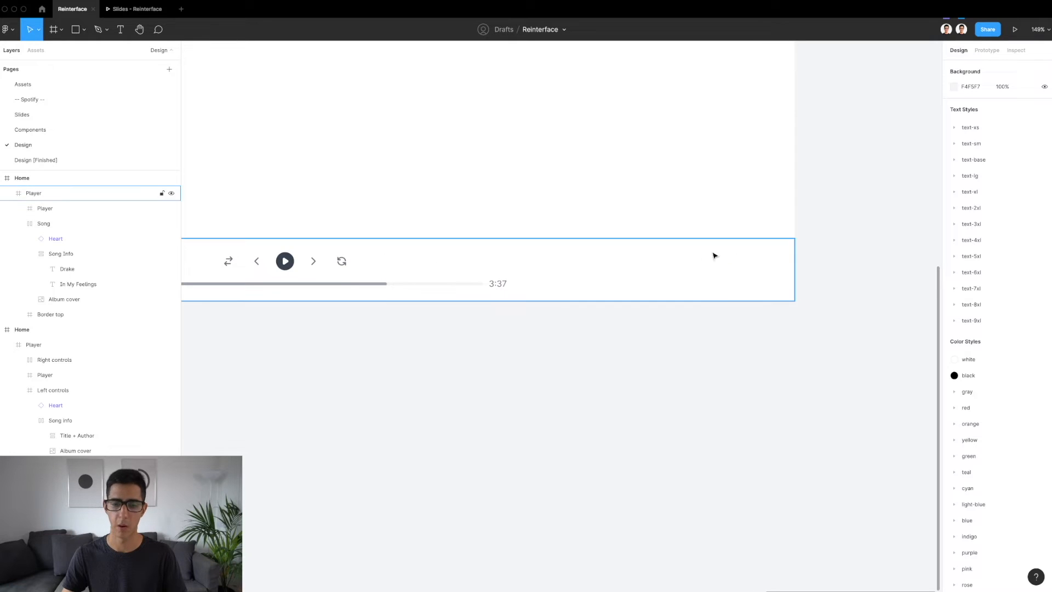
pyautogui.scroll(-3, 723, 268)
pyautogui.hscroll(-8, 723, 268)
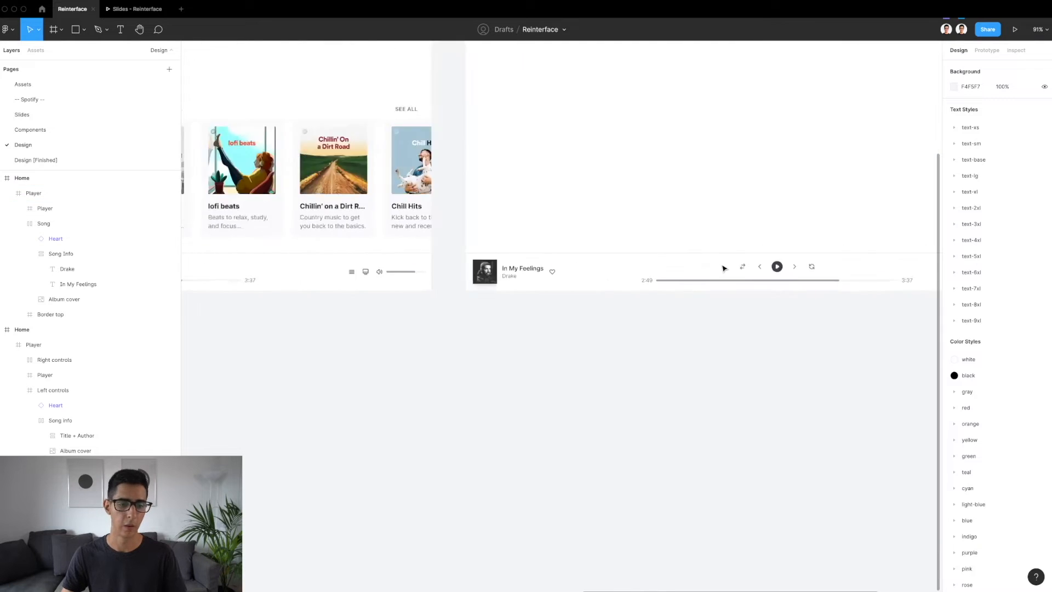
pyautogui.scroll(3, 575, 280)
pyautogui.scroll(3, 575, 280)
pyautogui.scroll(-5, 525, 260)
pyautogui.hscroll(-10, 524, 259)
pyautogui.hscroll(-2, 524, 258)
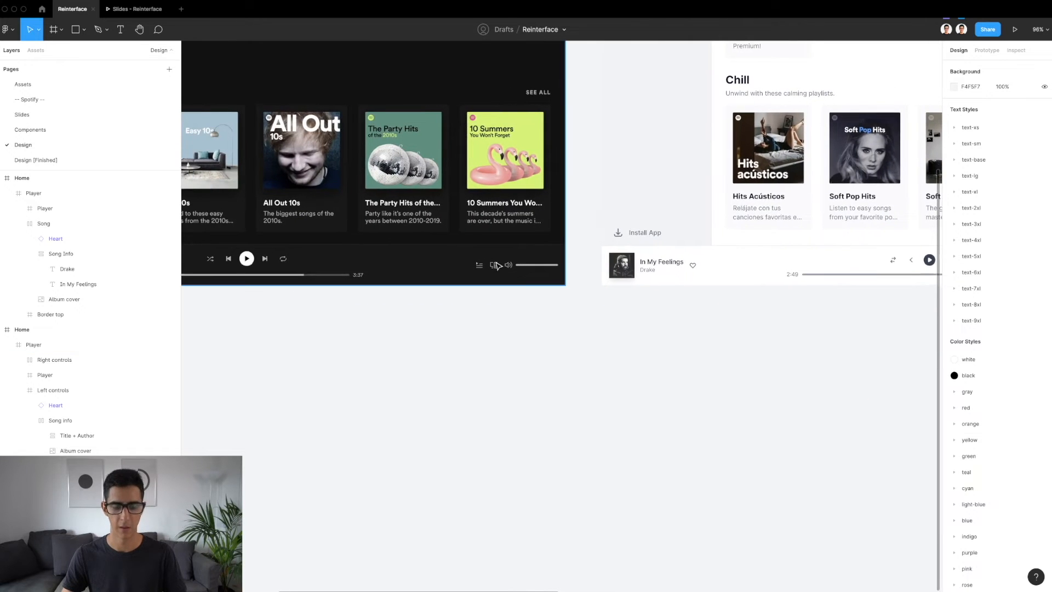
pyautogui.scroll(3, 495, 263)
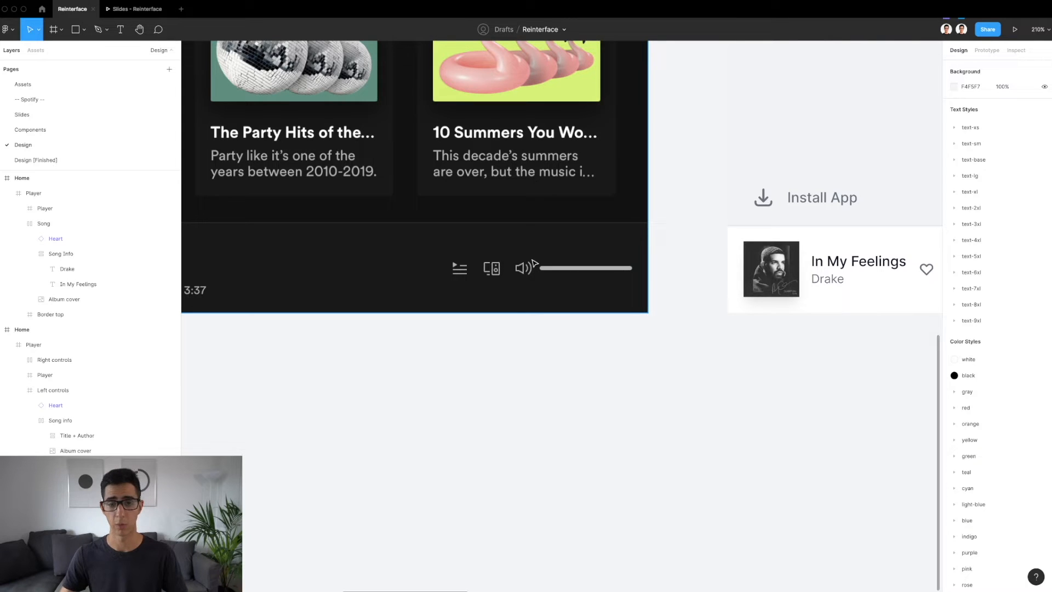
# Copy the Right controls frame from the finished light design's player and paste it into the new Player bar at X 1240, Y 28
pyautogui.scroll(-5, 535, 264)
pyautogui.scroll(4, 548, 274)
pyautogui.hscroll(2, 553, 279)
pyautogui.doubleClick(558, 282)
pyautogui.scroll(5, 557, 282)
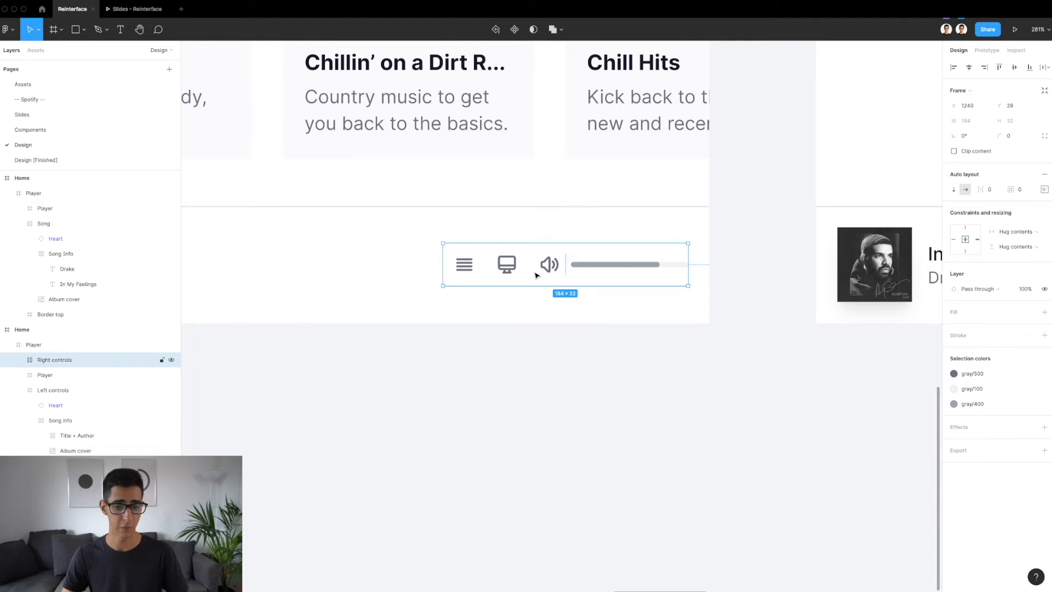
pyautogui.scroll(-5, 536, 275)
pyautogui.scroll(1, 536, 275)
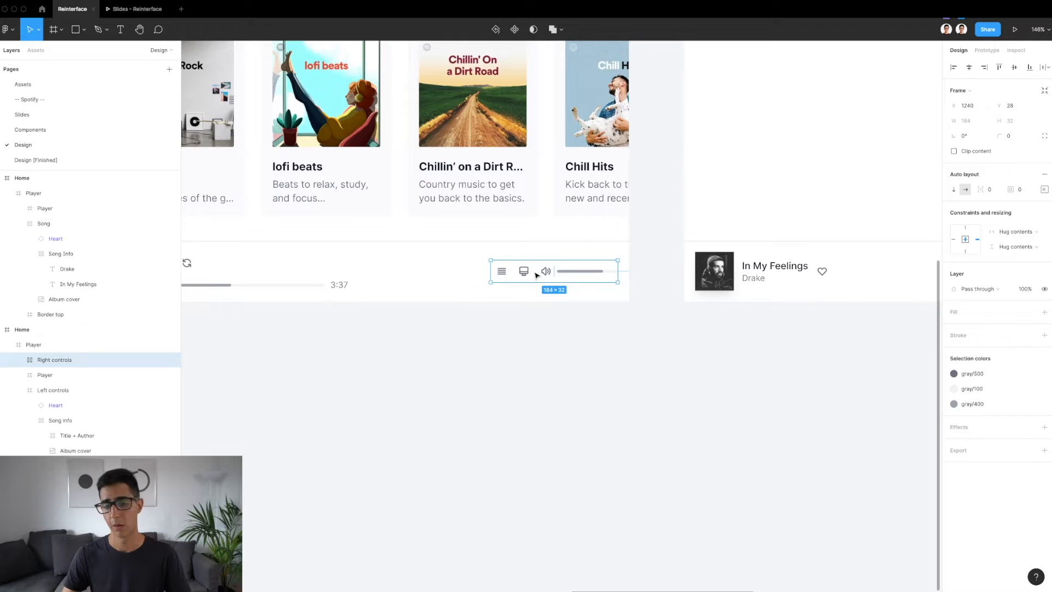
pyautogui.hscroll(15, 536, 275)
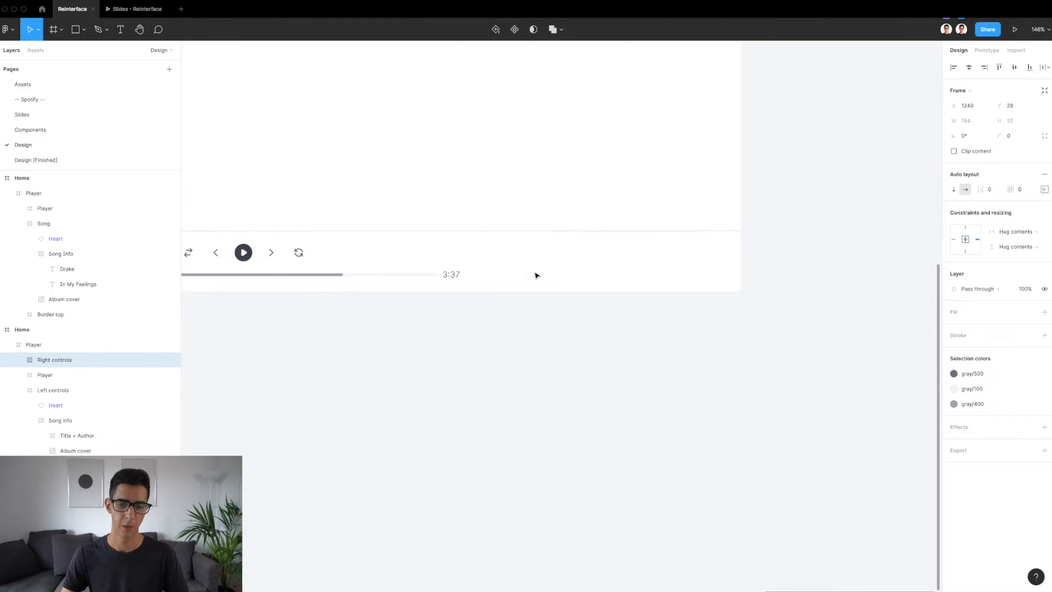
pyautogui.click(626, 283)
pyautogui.hotkey('ctrl', 'v')
pyautogui.scroll(5, 690, 259)
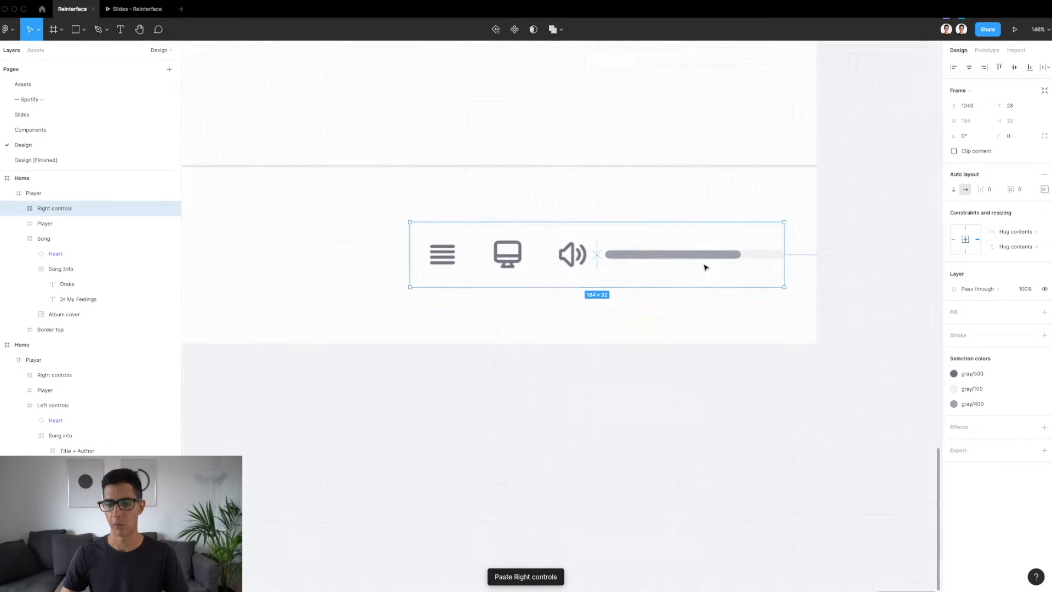
# Inspect the Volume bar inside the pasted Right controls and compare its styling with the playback timeline
pyautogui.doubleClick(688, 258)
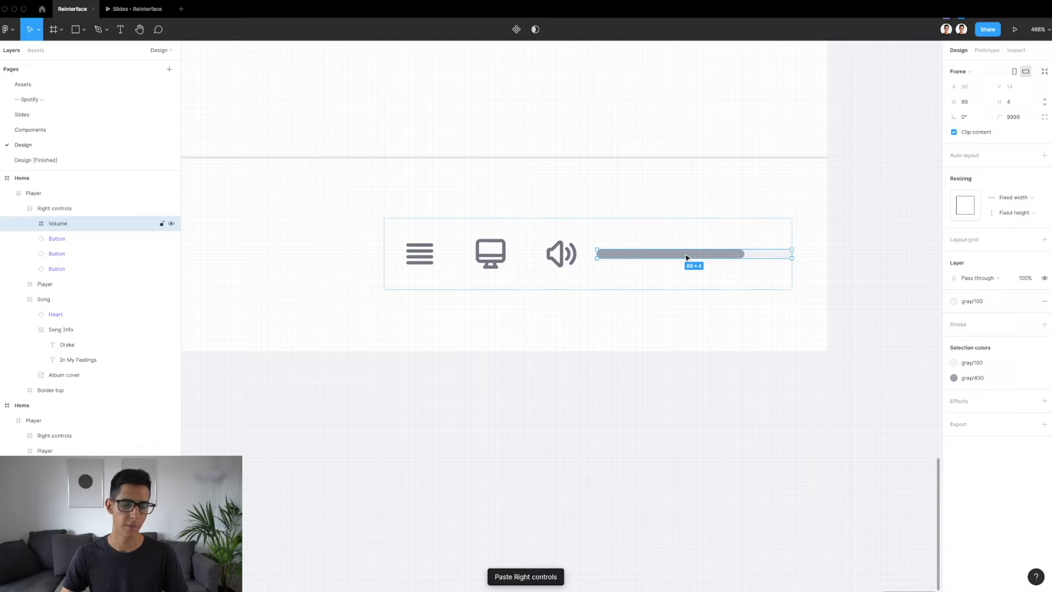
pyautogui.scroll(-5, 685, 258)
pyautogui.hscroll(-10, 685, 258)
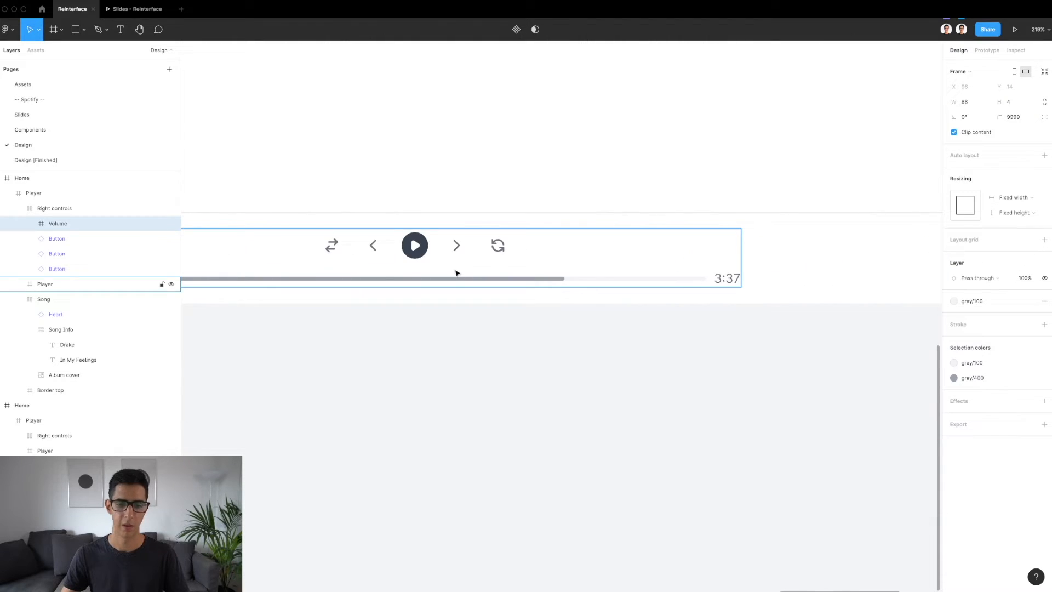
pyautogui.scroll(2, 457, 273)
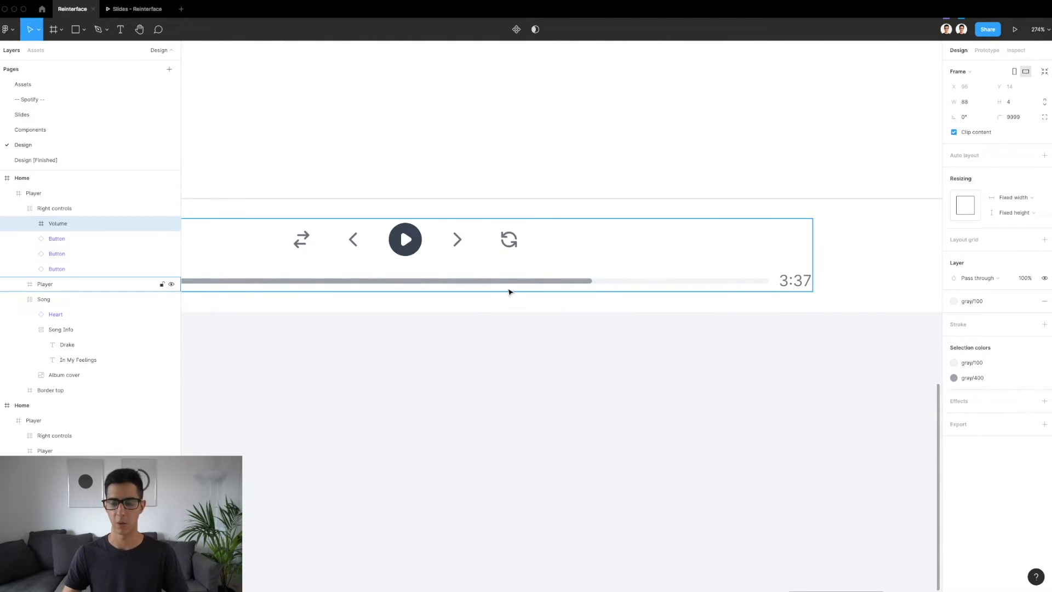
pyautogui.hscroll(10, 509, 291)
pyautogui.scroll(4, 723, 246)
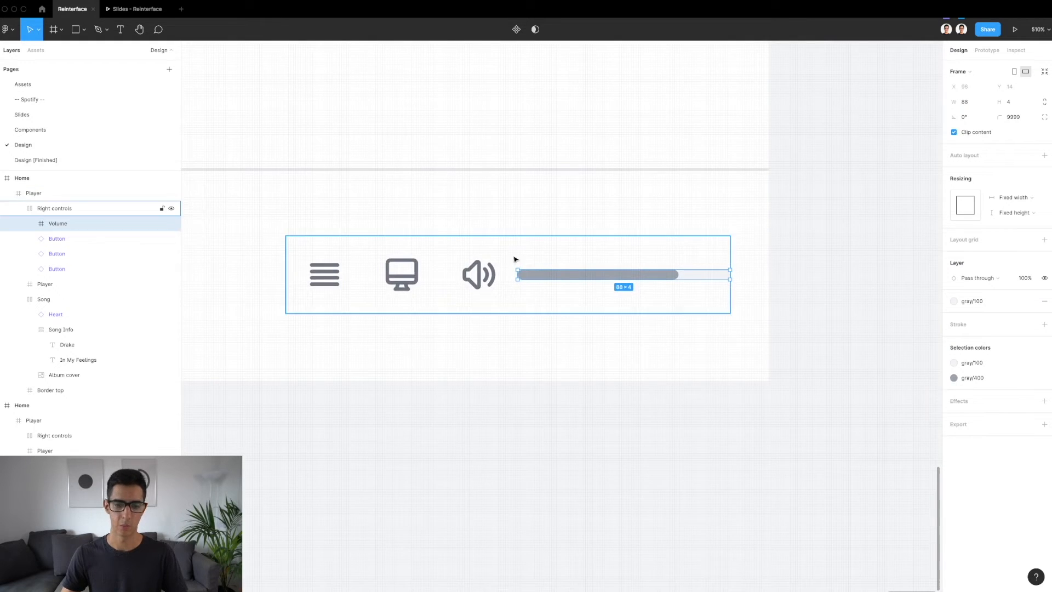
# Inspect the Right controls' three Button instances and their nested Volume up, Desktop computer and View list icons
pyautogui.scroll(2, 510, 263)
pyautogui.click(507, 266)
pyautogui.hscroll(-2, 441, 277)
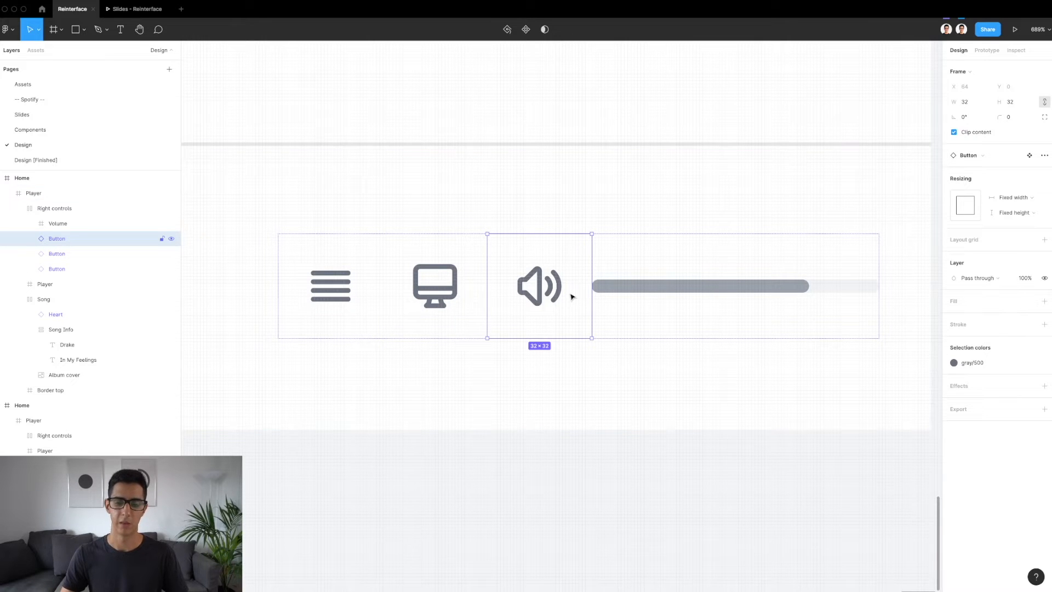
pyautogui.click(416, 295)
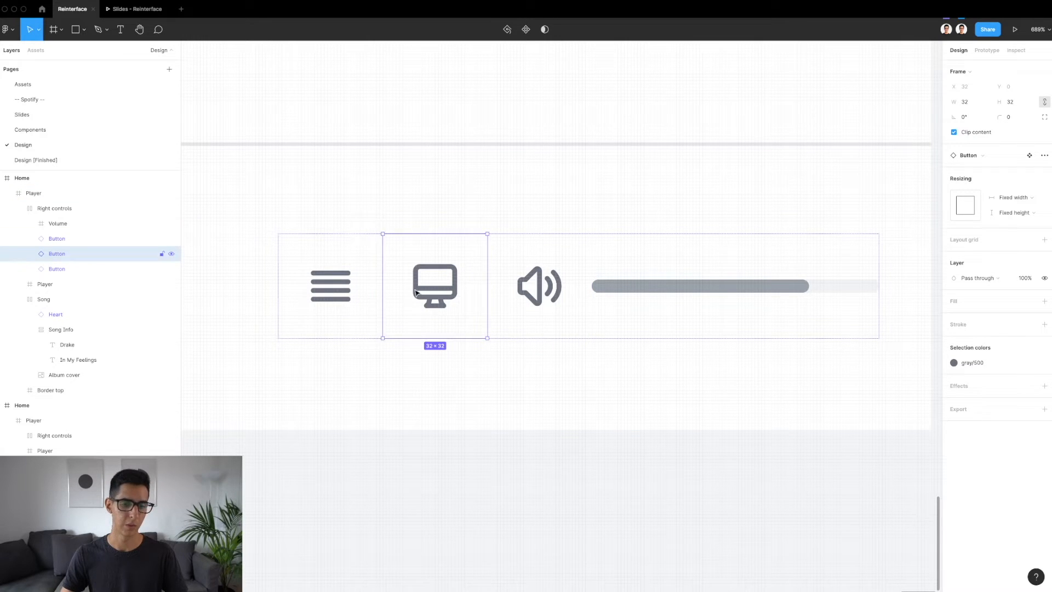
pyautogui.doubleClick(535, 296)
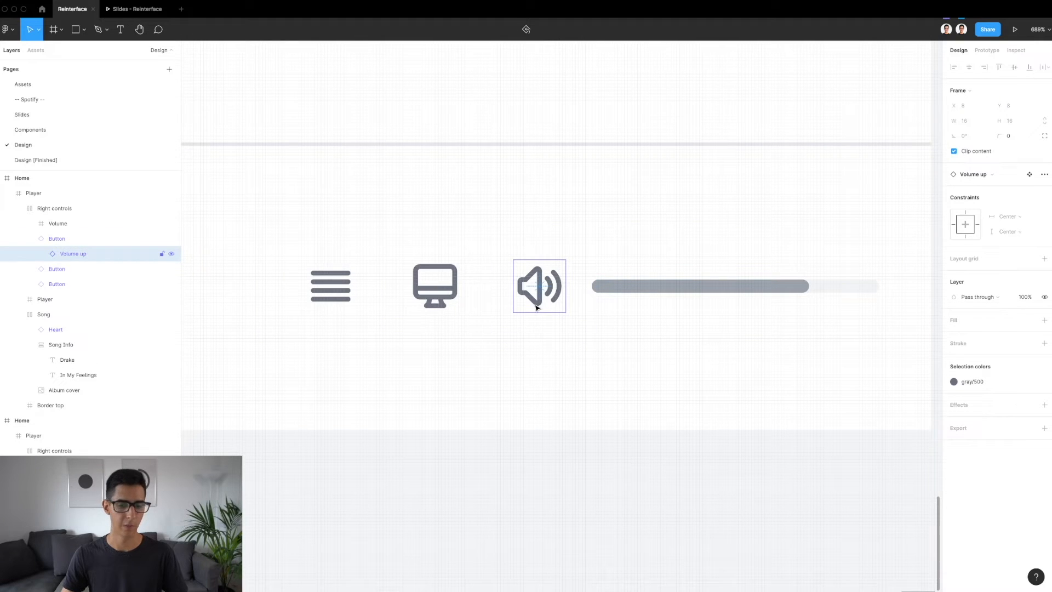
pyautogui.click(420, 299)
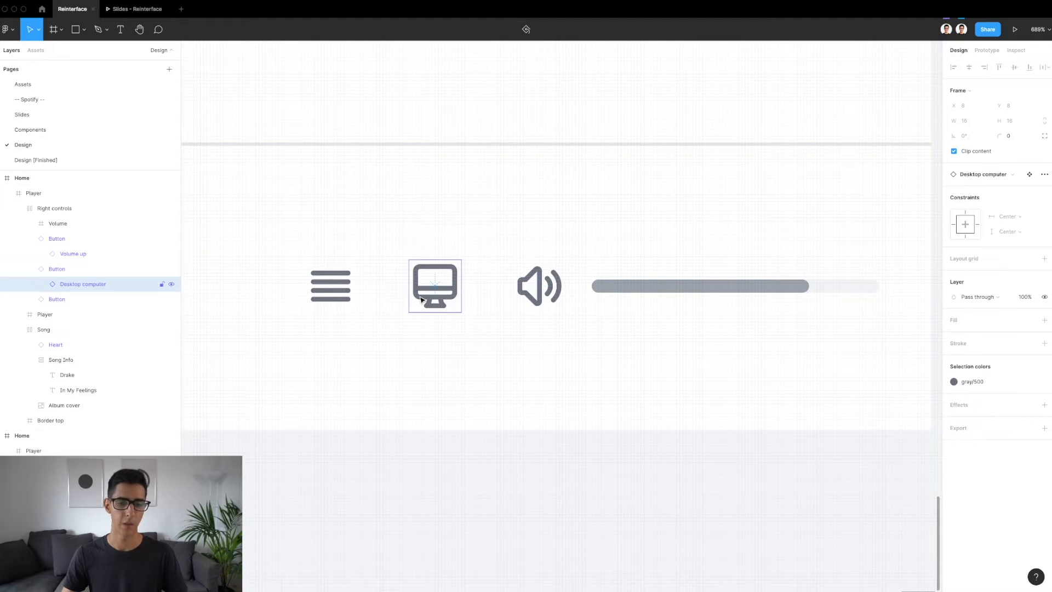
pyautogui.click(335, 286)
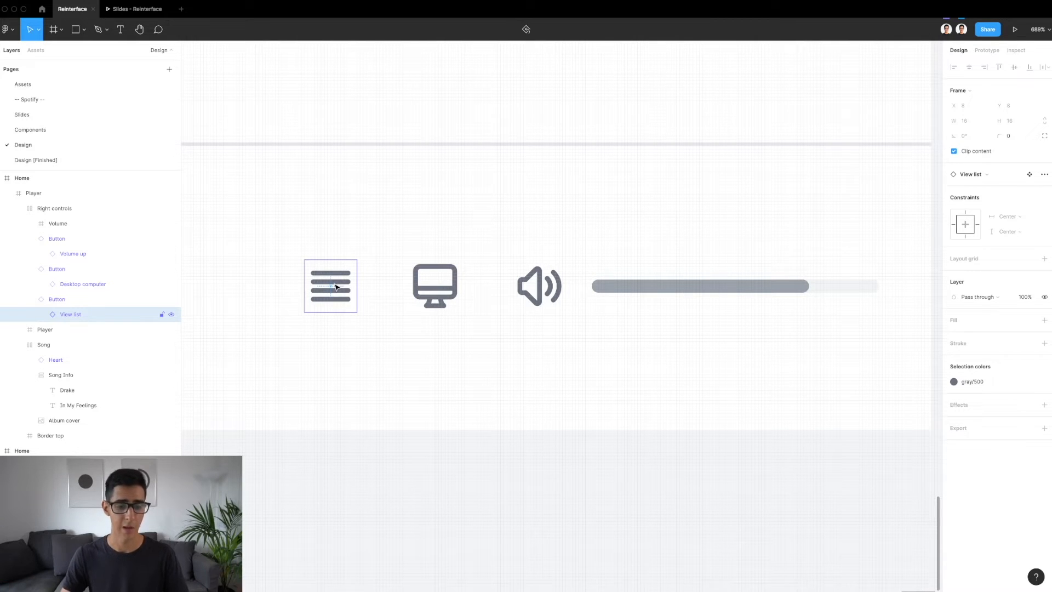
# Compare the new icons with the queue, device and volume icons in the original dark player
pyautogui.scroll(-5, 336, 287)
pyautogui.hscroll(-20, 337, 287)
pyautogui.scroll(-4, 336, 287)
pyautogui.hscroll(-10, 336, 287)
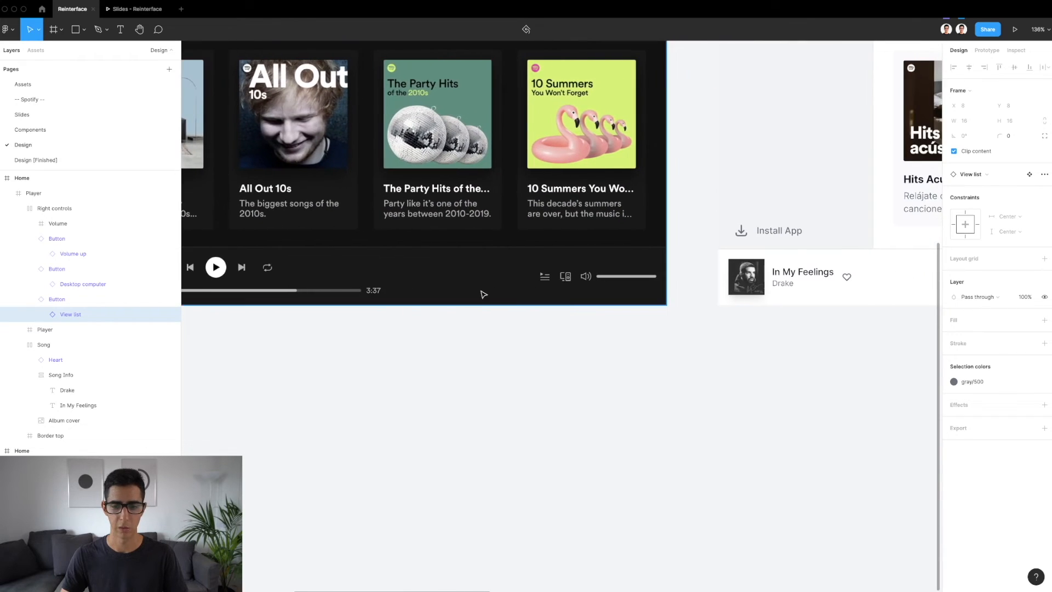
pyautogui.scroll(10, 542, 277)
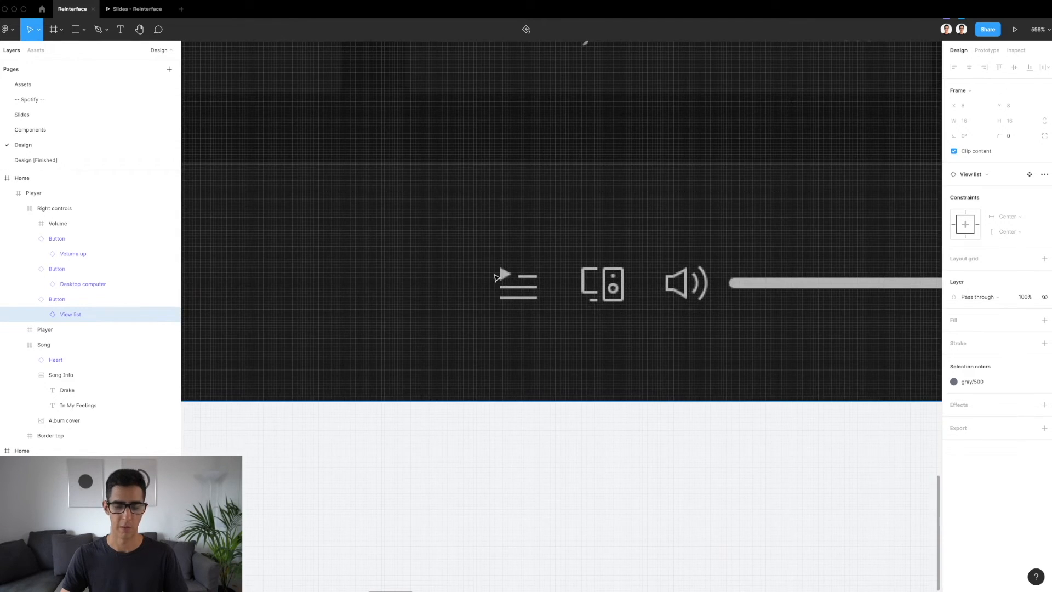
pyautogui.scroll(-15, 495, 278)
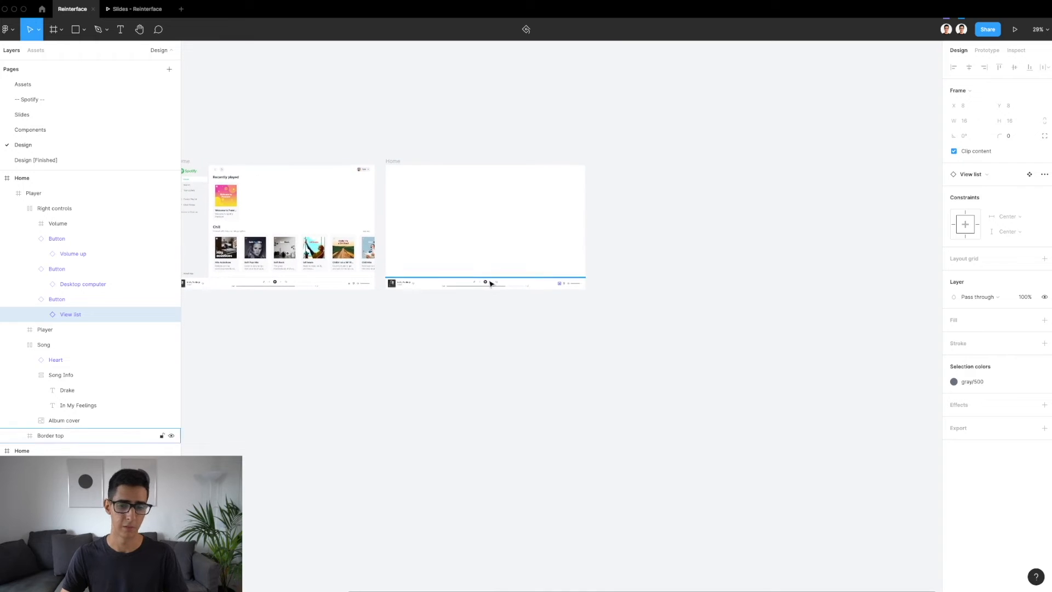
# Check the Right controls' spacing to the Player bar's edges and review the whole new Home frame
pyautogui.scroll(8, 515, 284)
pyautogui.click(739, 300)
pyautogui.click(736, 298)
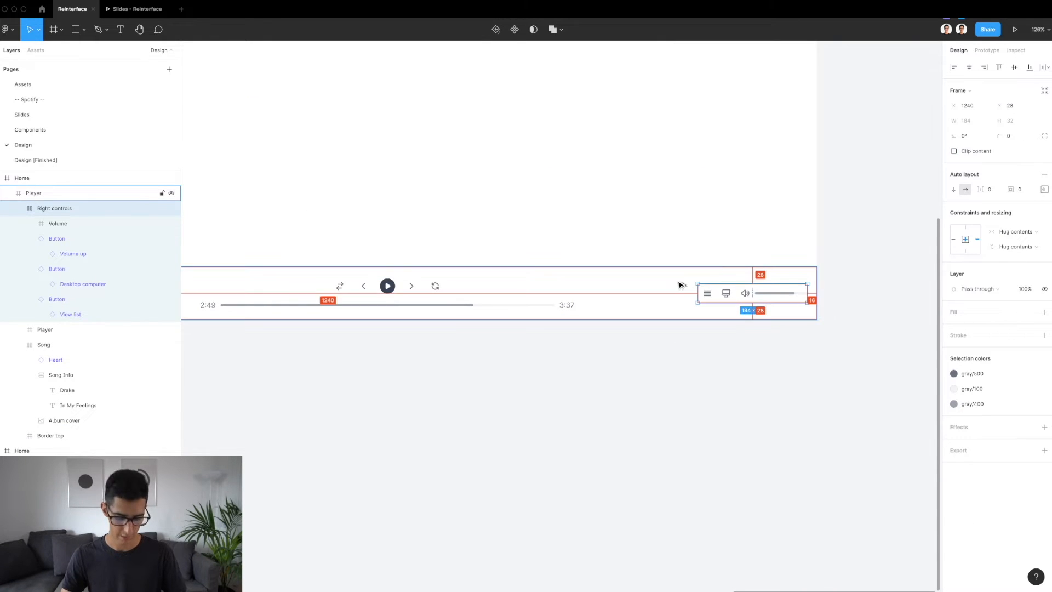
pyautogui.scroll(5, 811, 282)
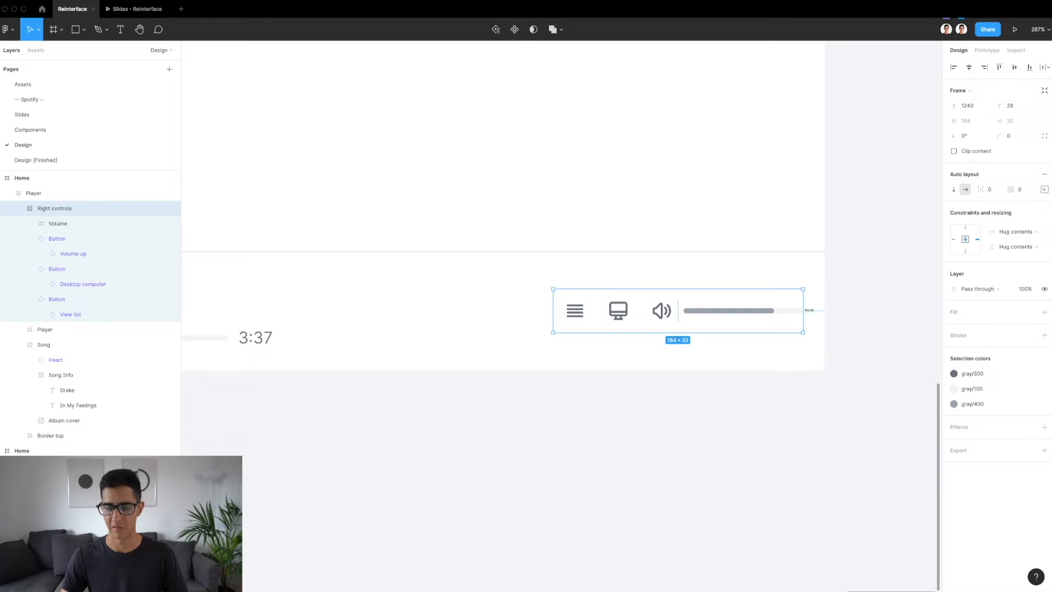
pyautogui.scroll(-8, 826, 314)
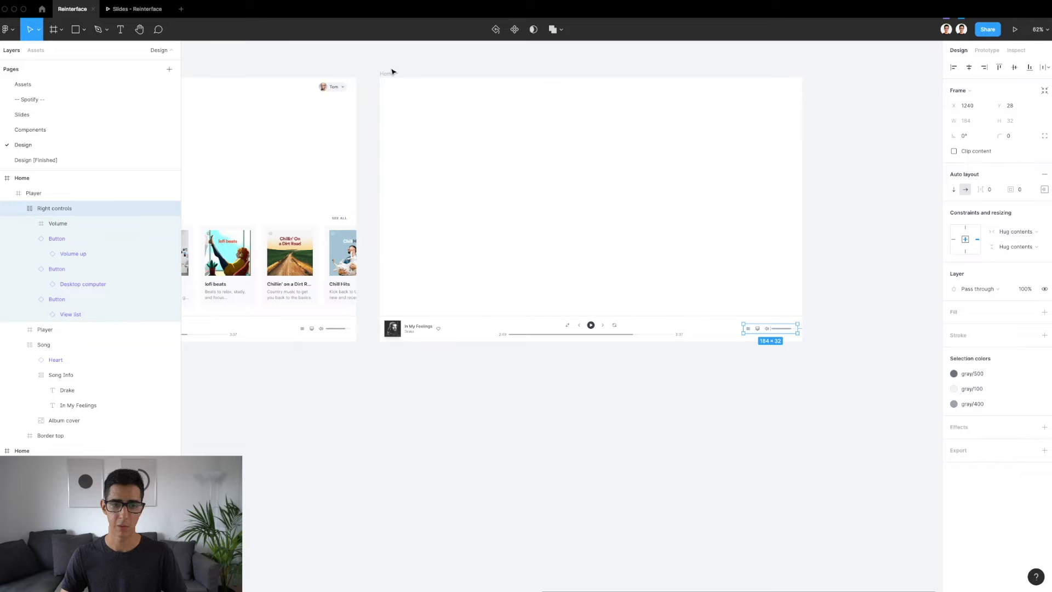
pyautogui.click(386, 74)
pyautogui.hotkey('shift', '2')
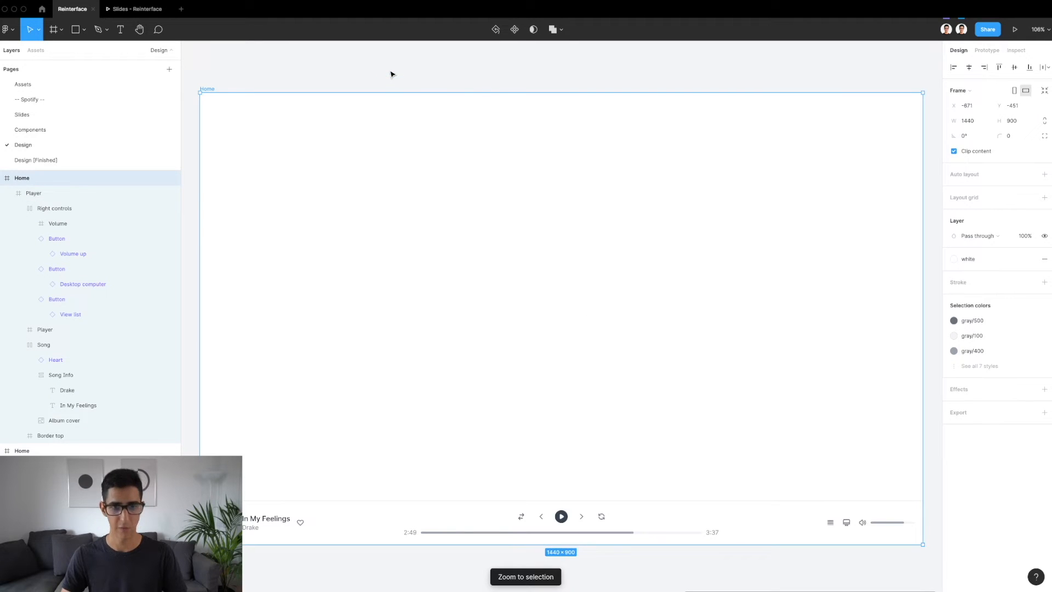
pyautogui.click(505, 90)
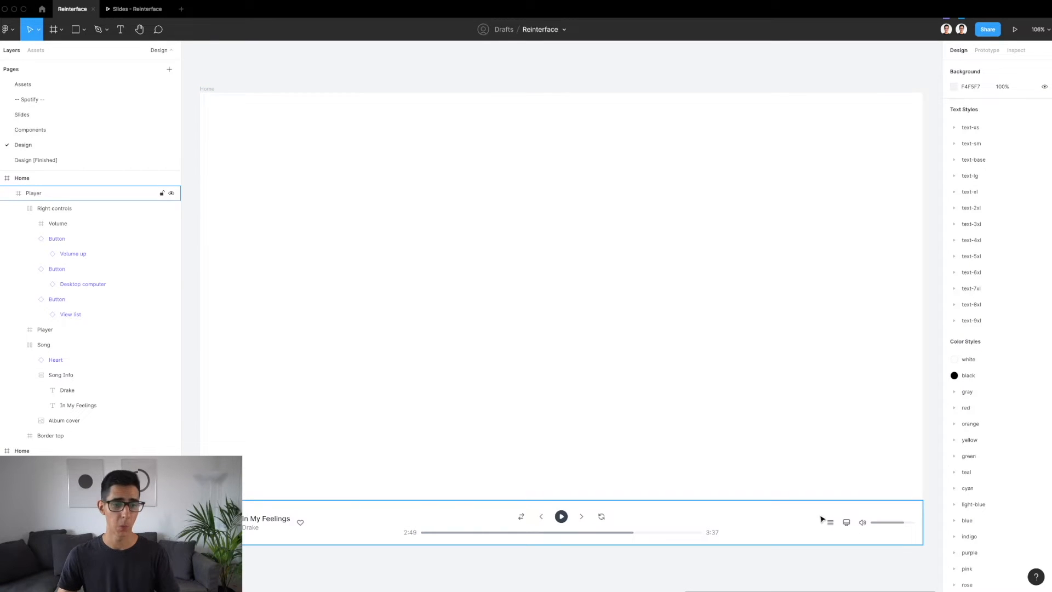
# Check the dimensions and constraints of the Left nav frame in the finished light design
pyautogui.scroll(-5, 552, 430)
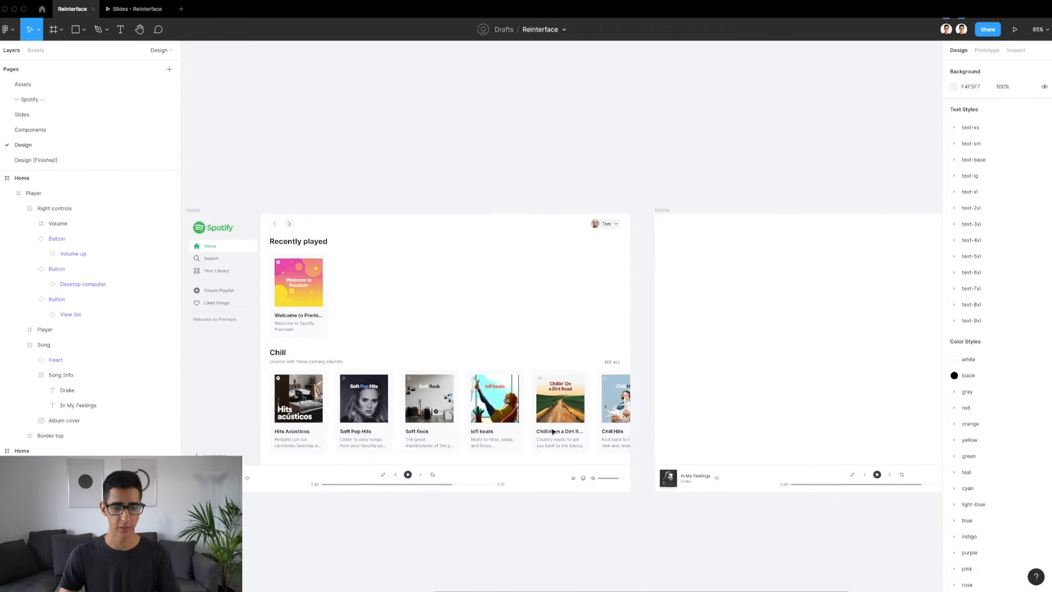
pyautogui.hscroll(-2, 551, 431)
pyautogui.scroll(-1, 551, 432)
pyautogui.click(259, 310)
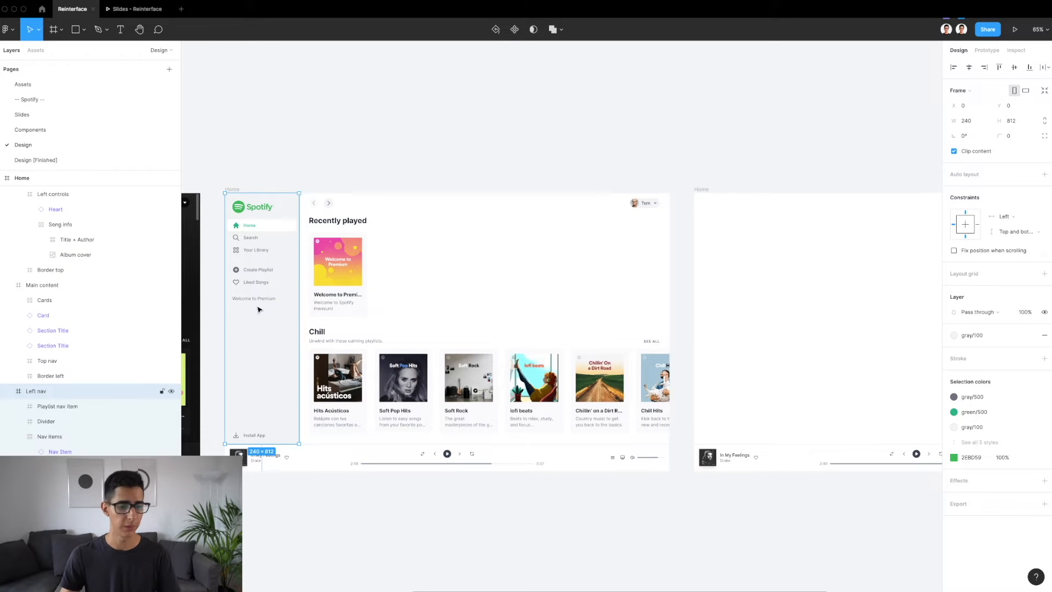
pyautogui.hscroll(5, 650, 256)
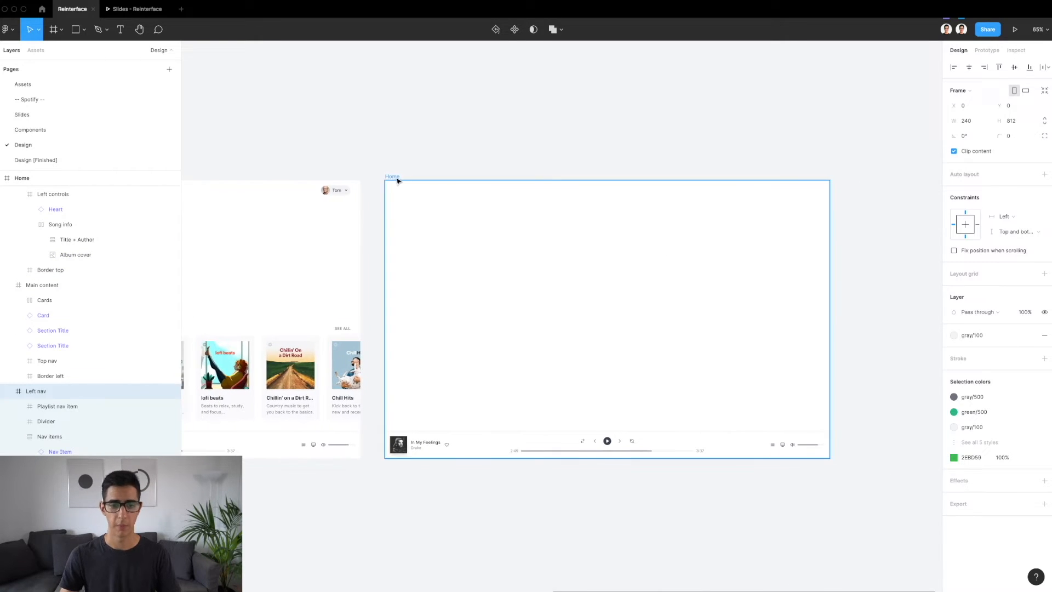
# Draw a new frame near the upper-left corner of the new Home frame and set its width to 240
pyautogui.click(397, 179)
pyautogui.press('f')
pyautogui.moveTo(402, 197); pyautogui.dragTo(531, 253)
pyautogui.click(977, 124)
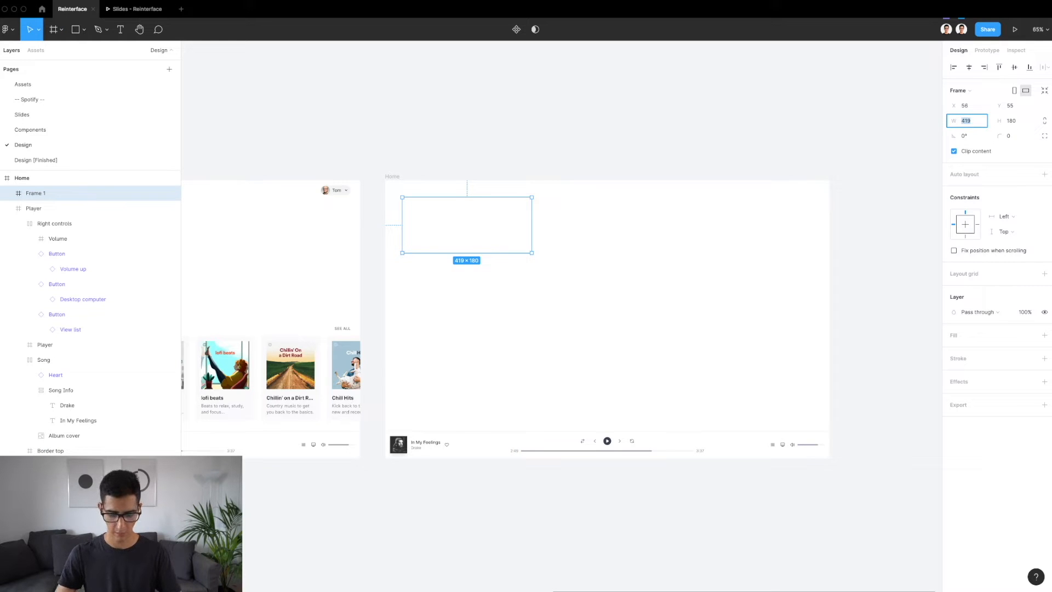
pyautogui.press('Return')
# Align the 240-wide frame to Home's top-left corner and extend it down to the Player bar, at a height of 812
pyautogui.click(953, 67)
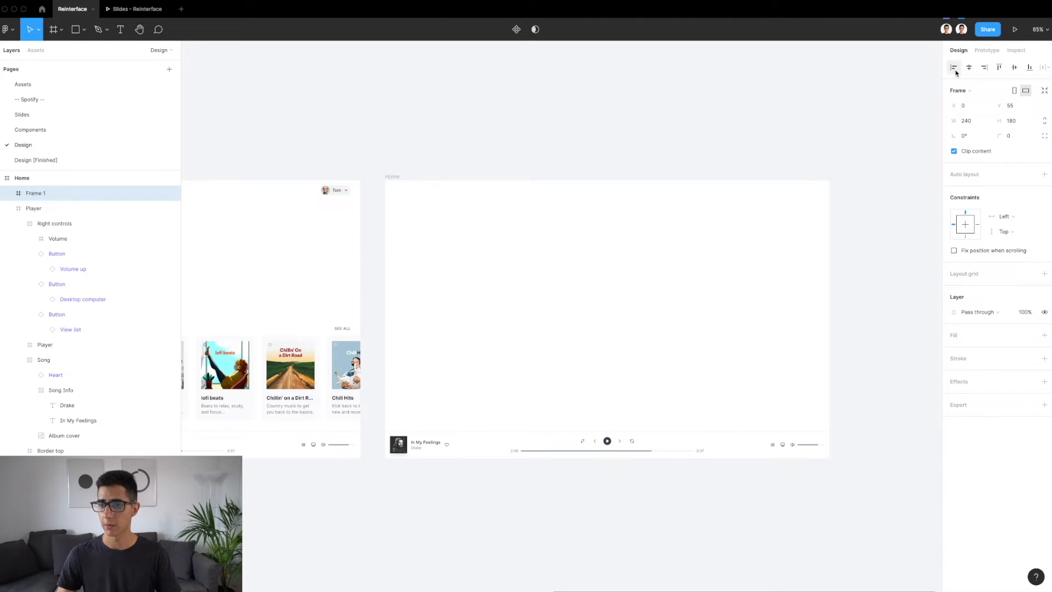
pyautogui.click(999, 67)
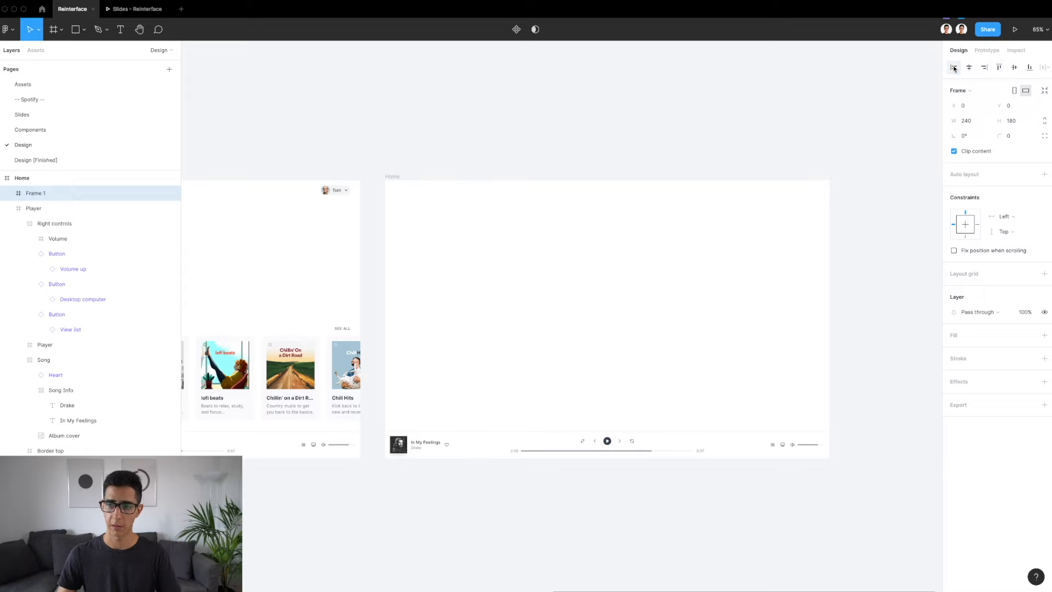
pyautogui.moveTo(428, 234); pyautogui.dragTo(410, 430)
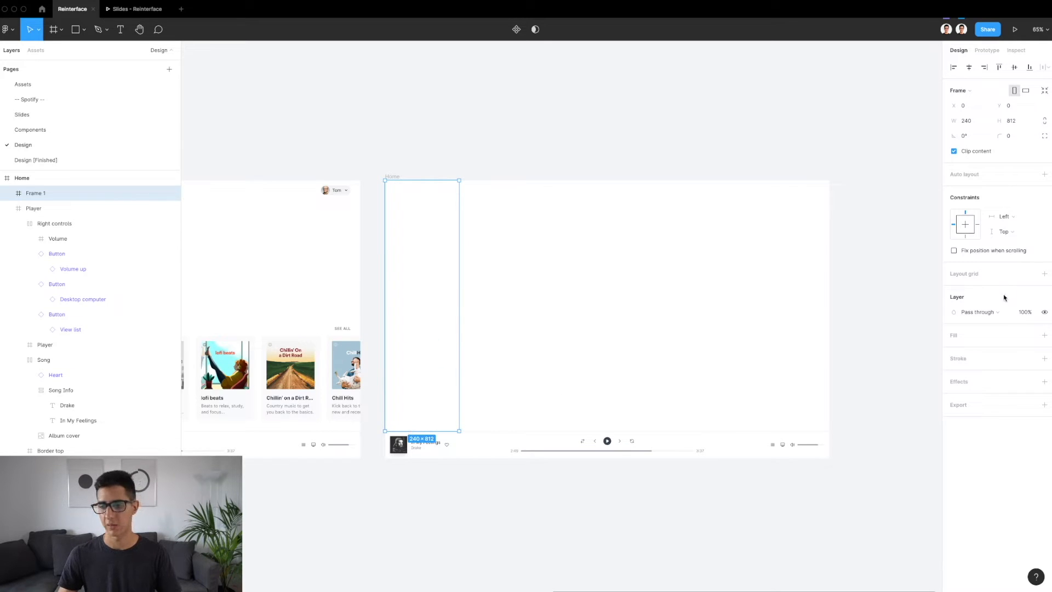
# Set the new sidebar frame's vertical constraint to Top and bottom and rename the frame Navigation
pyautogui.click(1020, 230)
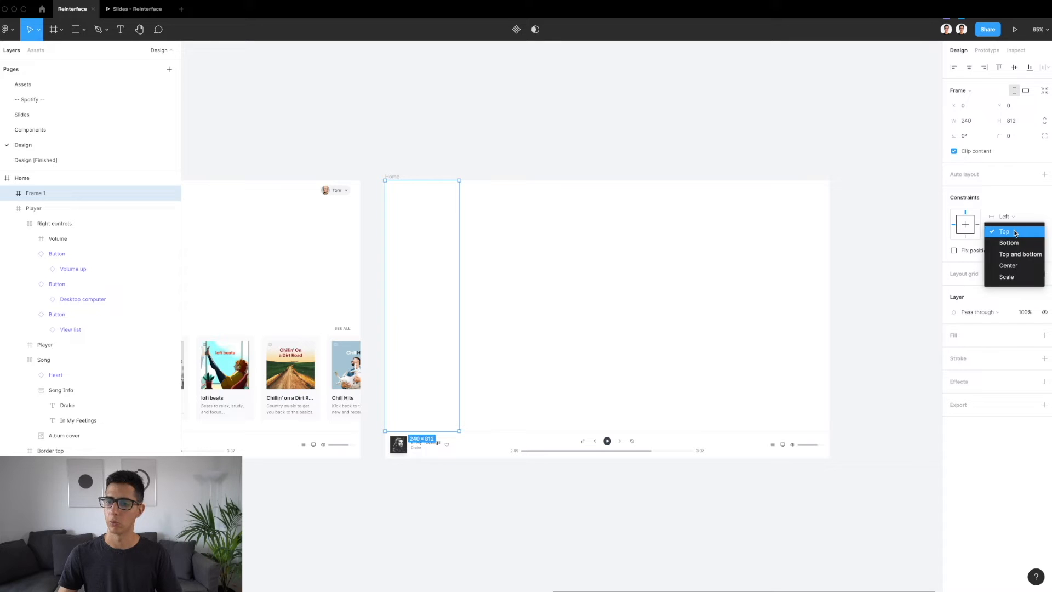
pyautogui.click(1016, 254)
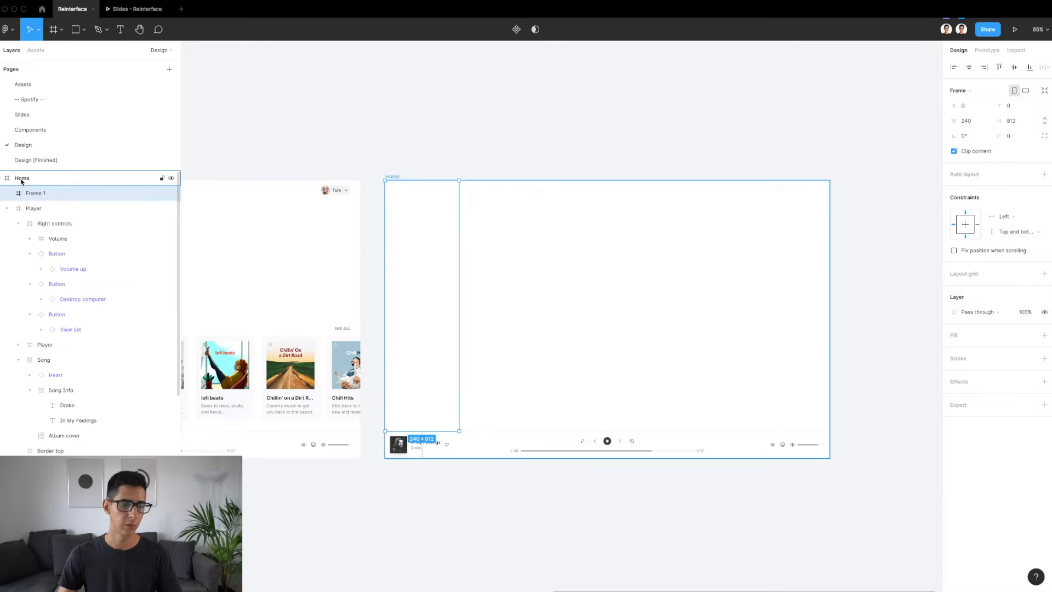
pyautogui.doubleClick(45, 194)
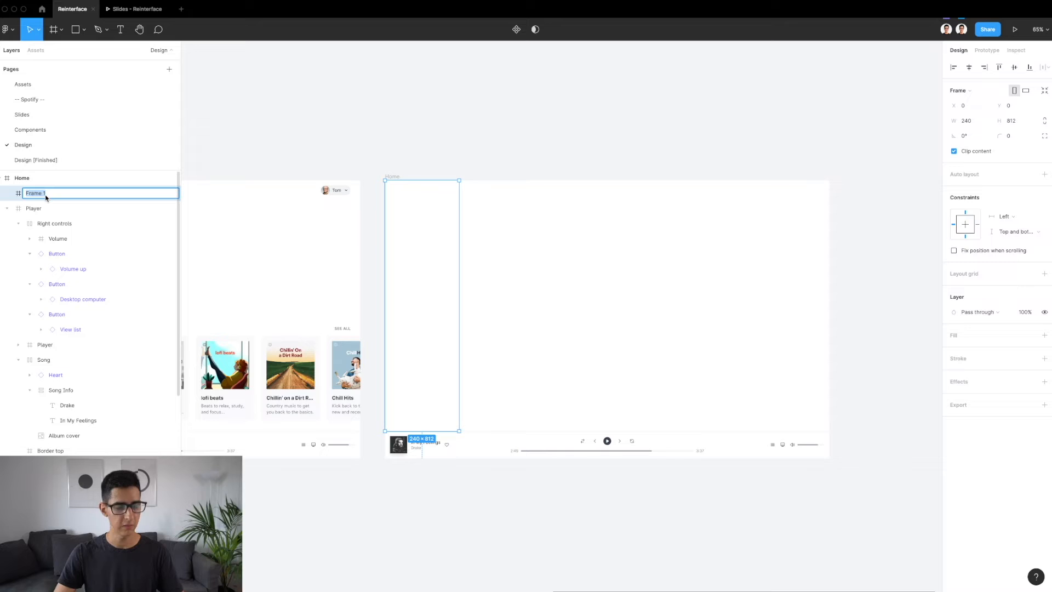
pyautogui.write('Navigation')
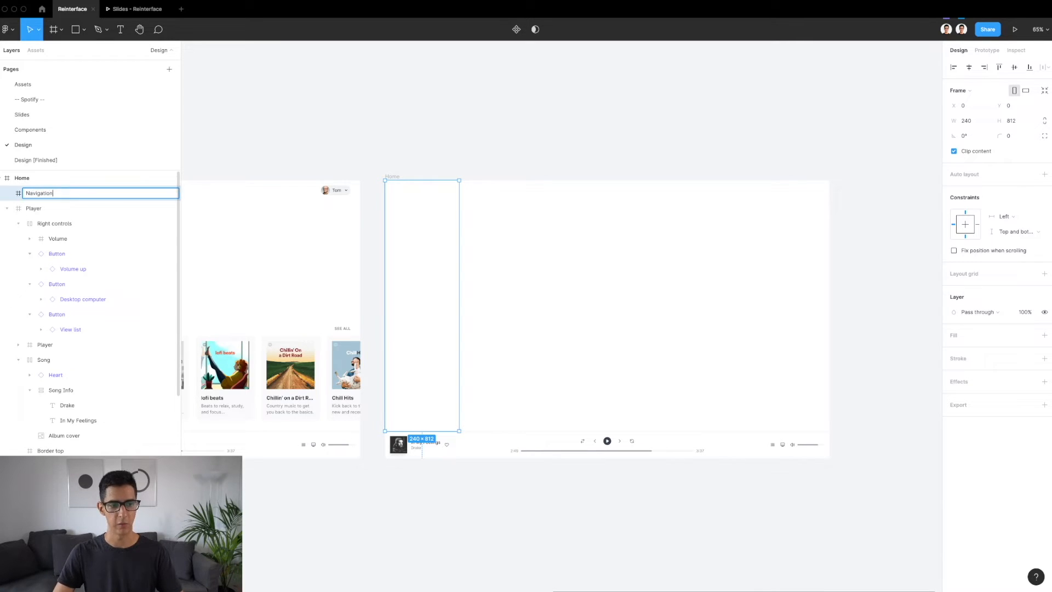
pyautogui.press('Return')
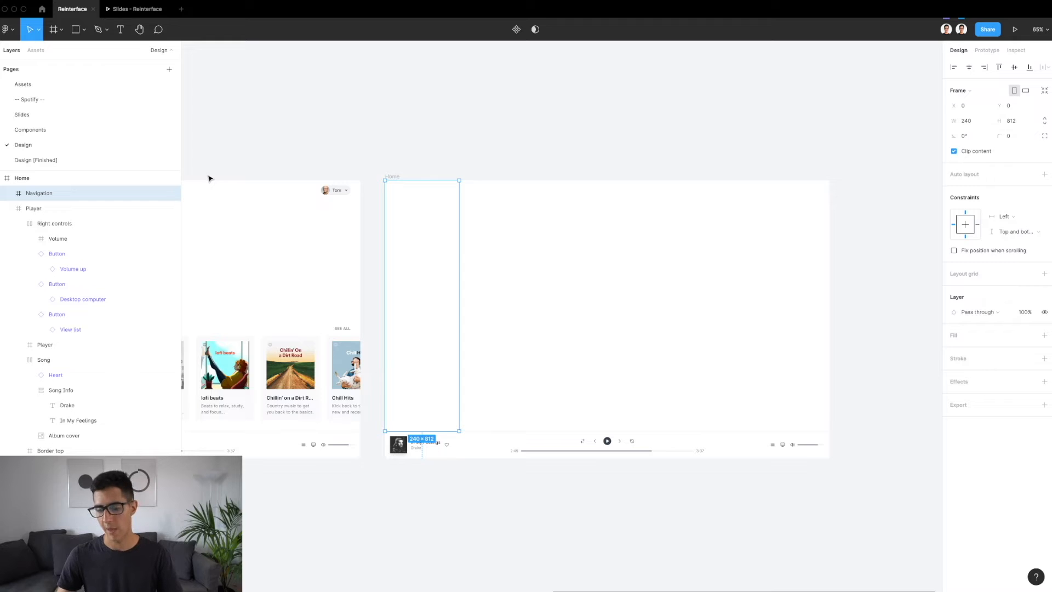
# Fill the Navigation frame with the gray/100 color style and compare it with the sidebar in the finished light design
pyautogui.scroll(-1, 579, 159)
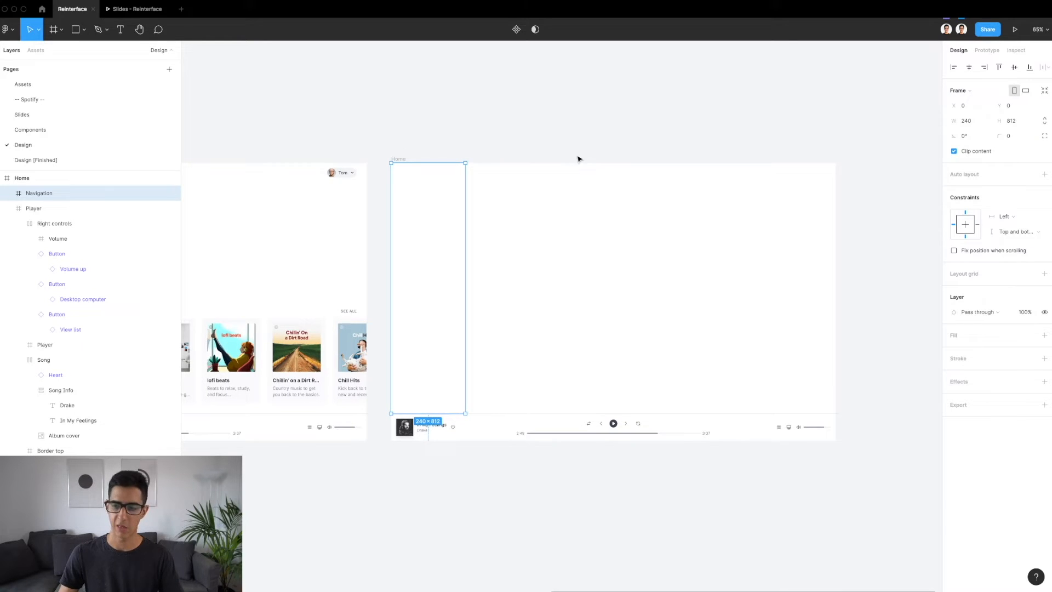
pyautogui.click(1029, 336)
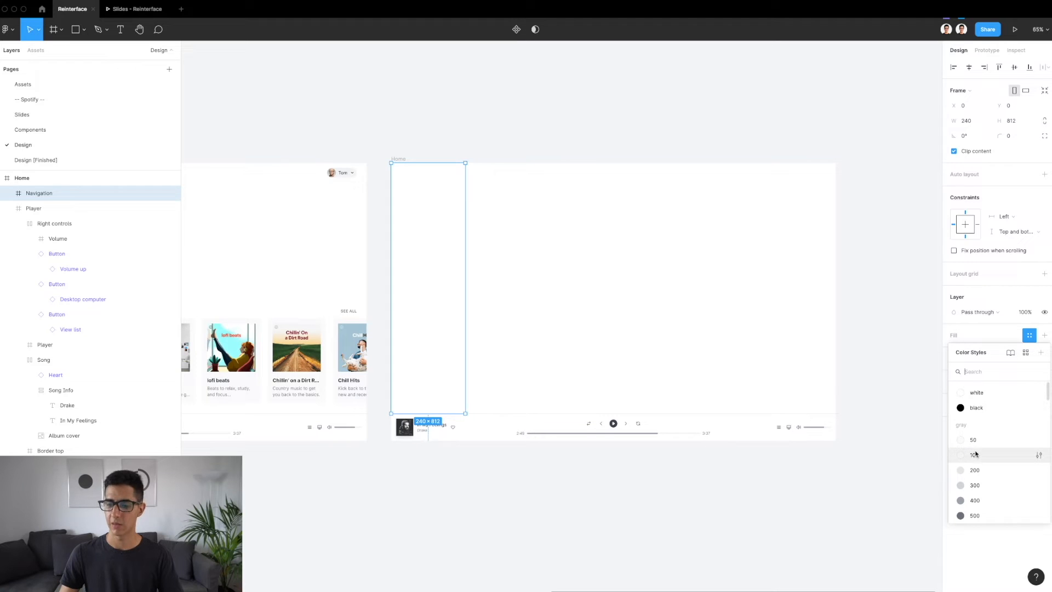
pyautogui.press('Escape')
pyautogui.click(531, 500)
pyautogui.hscroll(-5, 531, 501)
pyautogui.hscroll(-2, 529, 500)
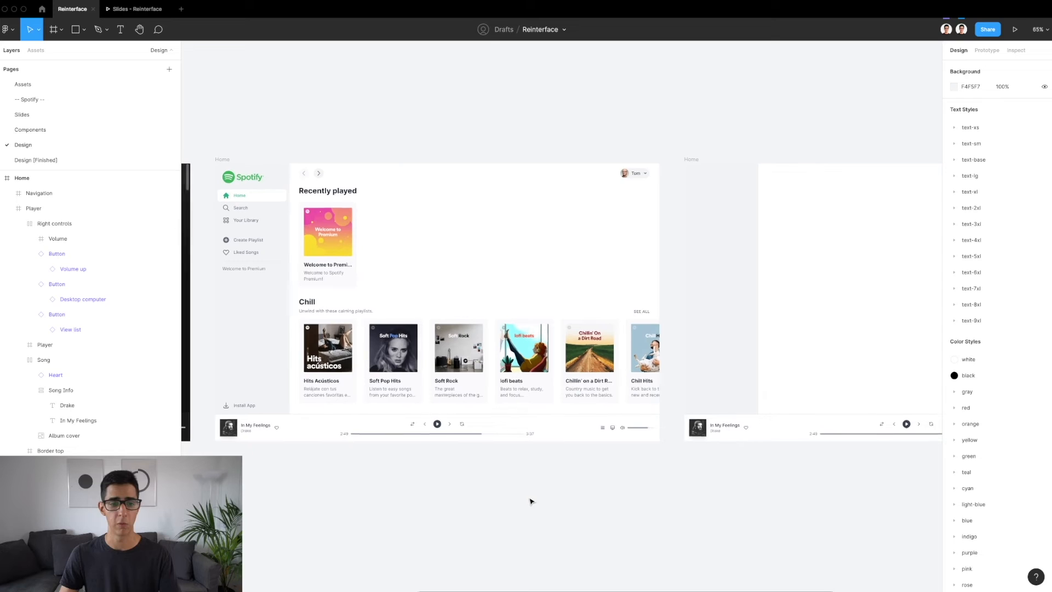
pyautogui.scroll(5, 324, 333)
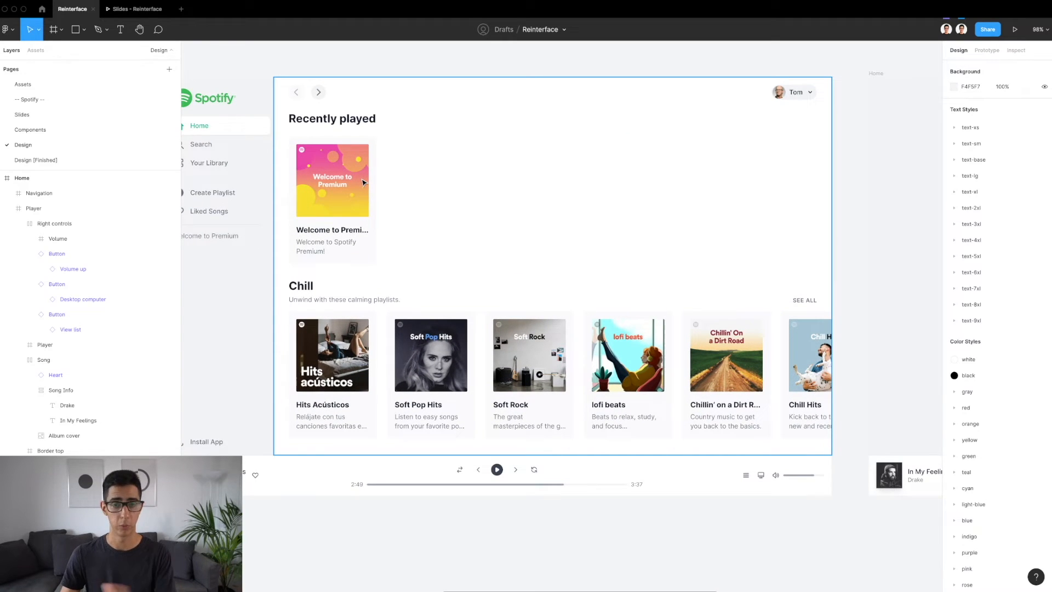
pyautogui.scroll(-4, 364, 183)
pyautogui.hscroll(4, 364, 182)
pyautogui.hscroll(3, 364, 183)
# Copy the Spotify Logo frame from the finished light design's sidebar into the new Navigation frame at X 24, Y 24
pyautogui.click(425, 228)
pyautogui.scroll(2, 423, 230)
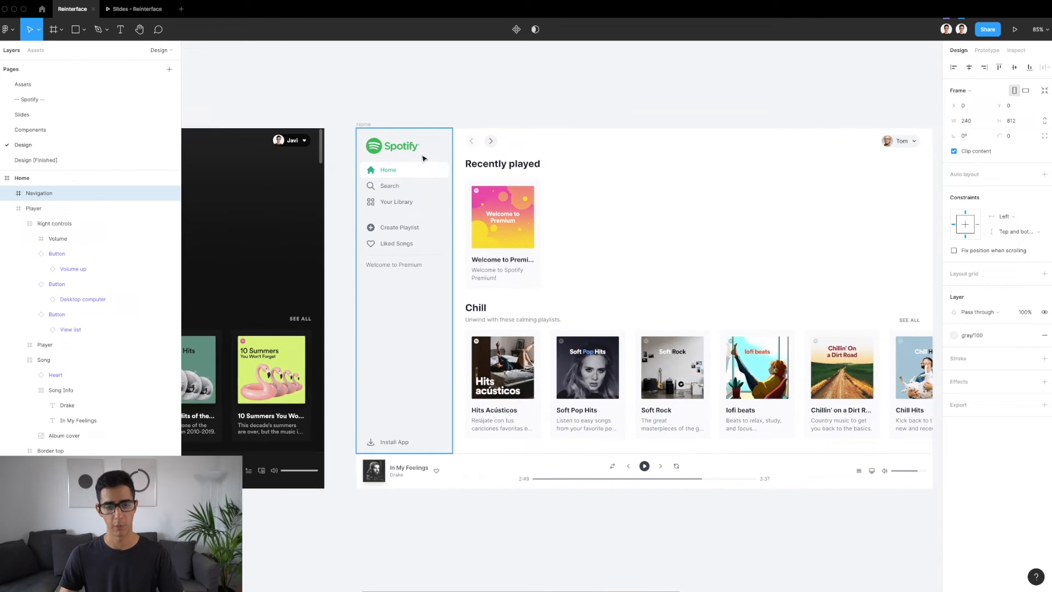
pyautogui.scroll(3, 422, 158)
pyautogui.click(379, 143)
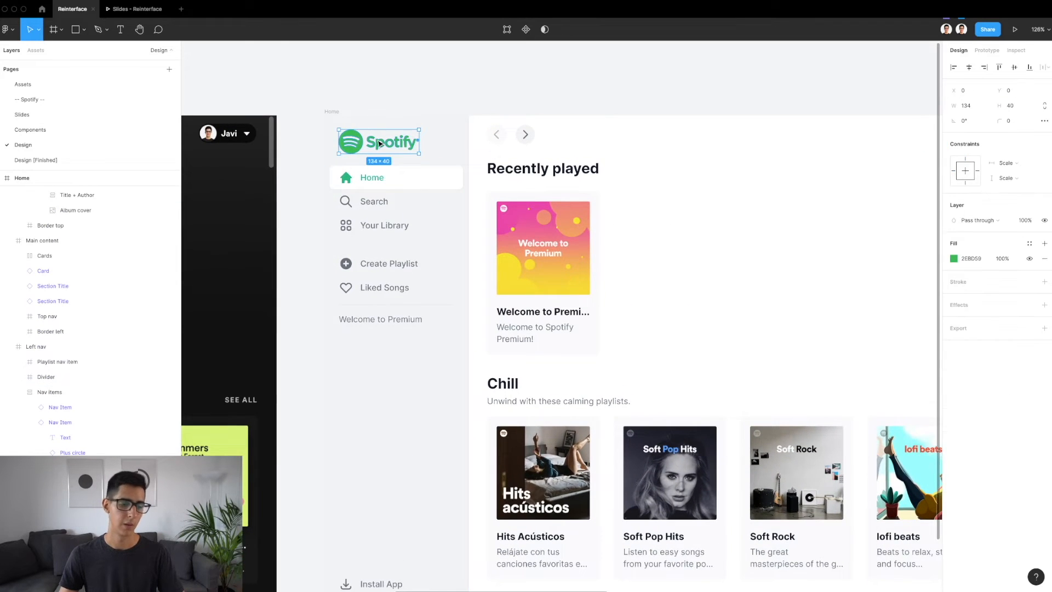
pyautogui.scroll(2, 379, 144)
pyautogui.click(379, 144)
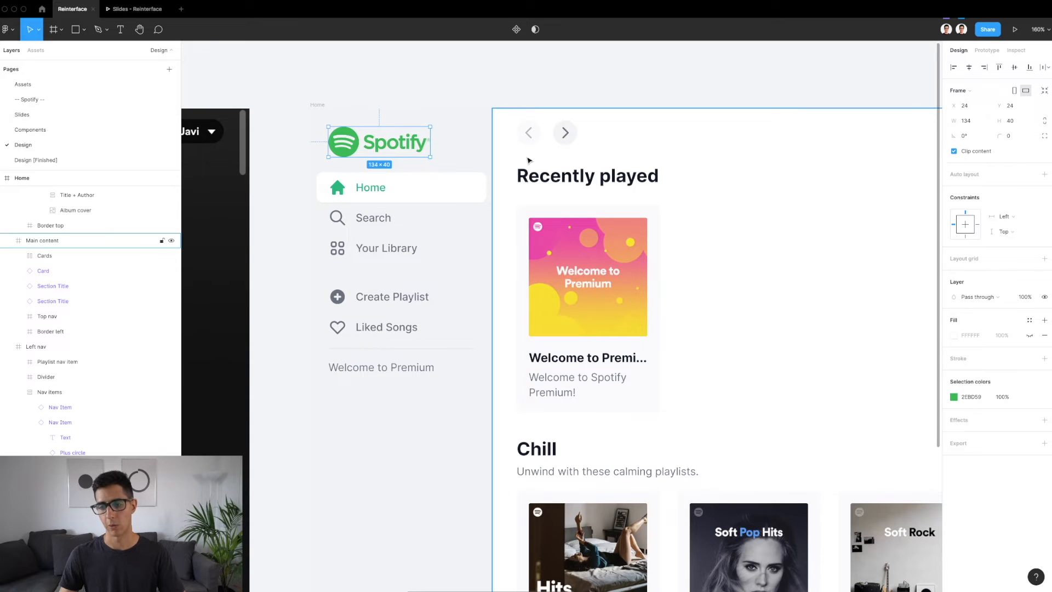
pyautogui.scroll(-3, 528, 160)
pyautogui.hscroll(10, 528, 160)
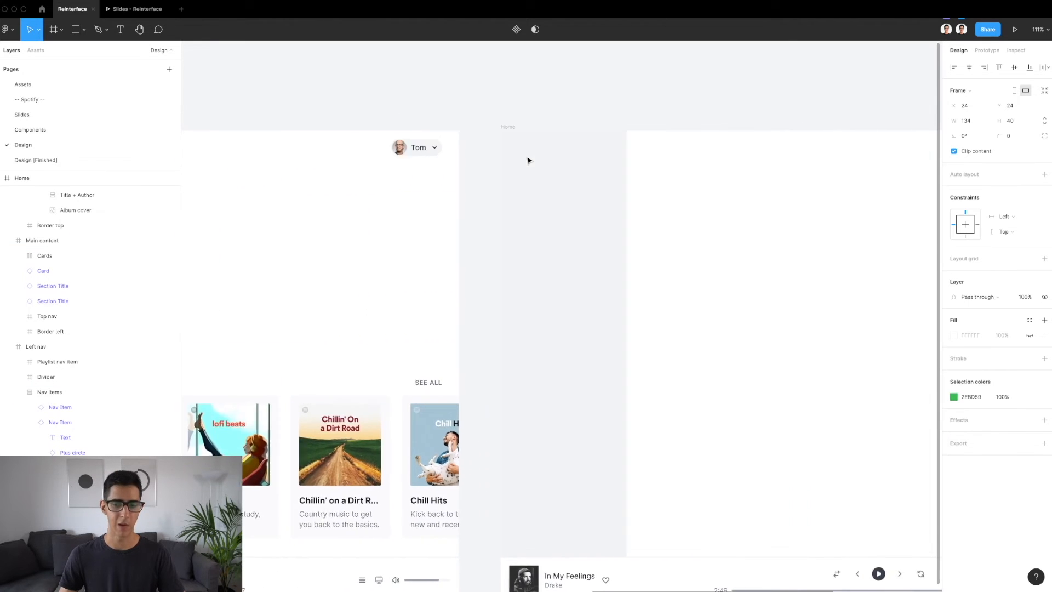
pyautogui.click(438, 156)
pyautogui.hotkey('ctrl', 'v')
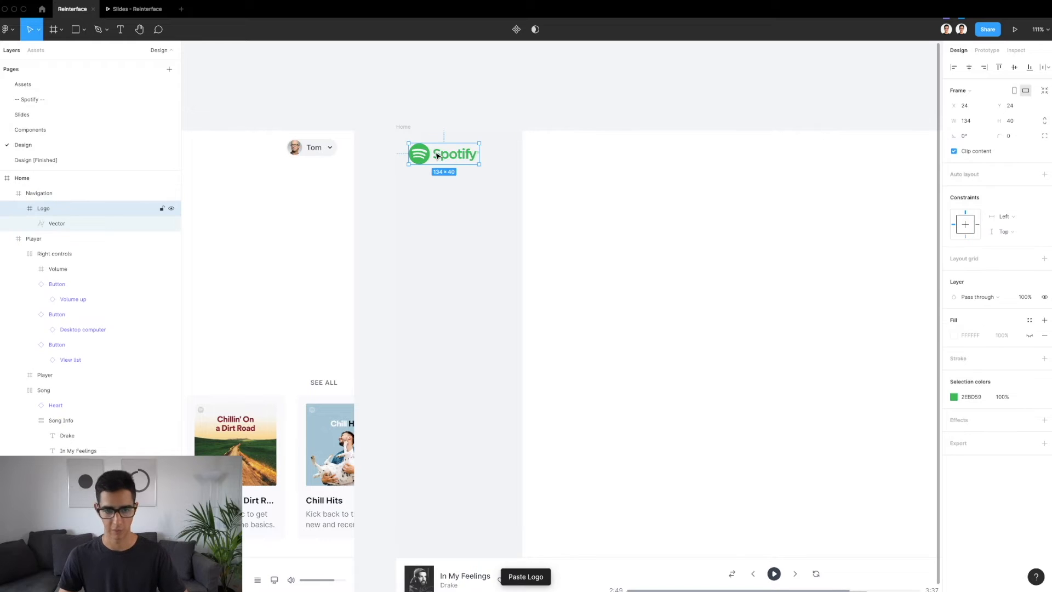
# Check the logo's spacing to the Navigation frame's edges and collapse the Logo layer
pyautogui.scroll(3, 437, 156)
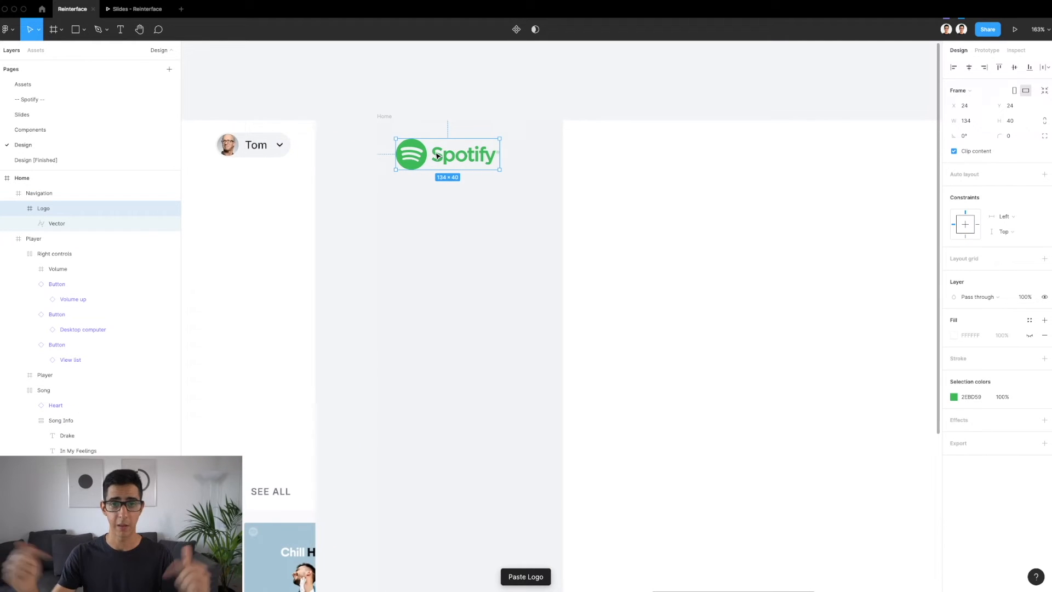
pyautogui.press('alt')
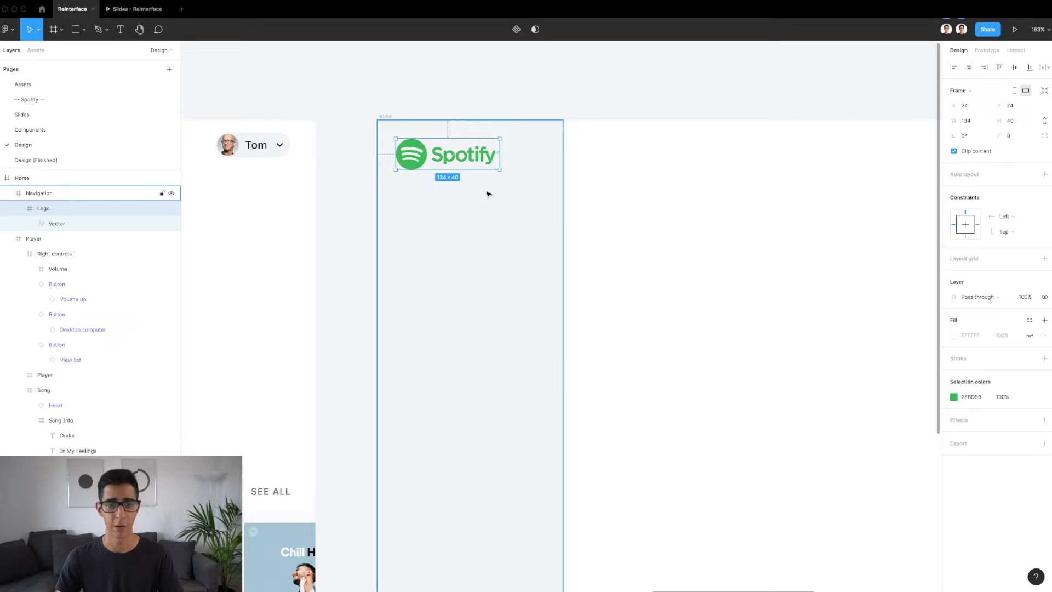
pyautogui.press('alt')
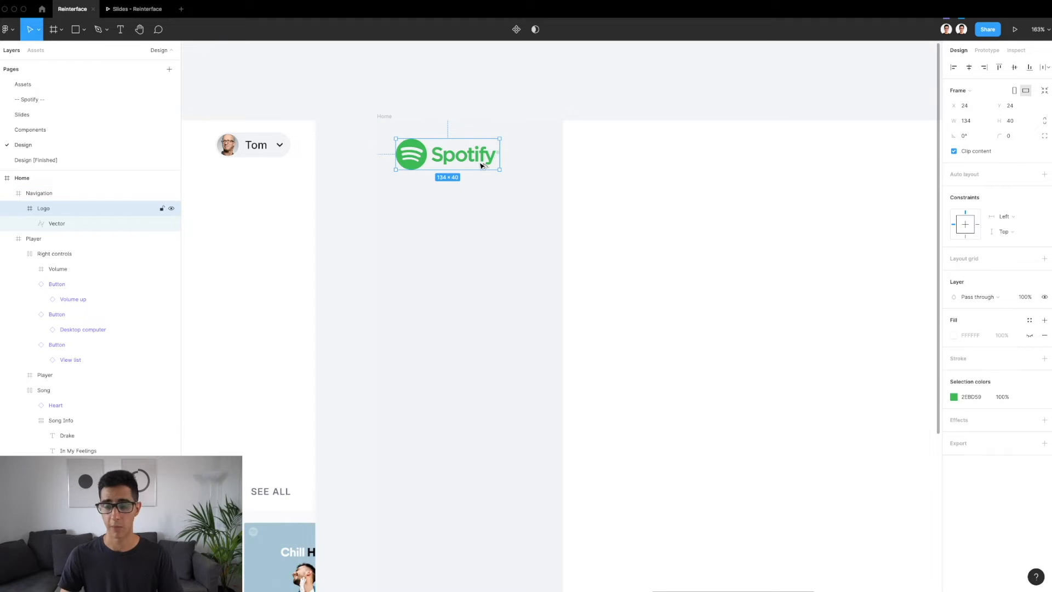
pyautogui.click(20, 208)
pyautogui.press('alt')
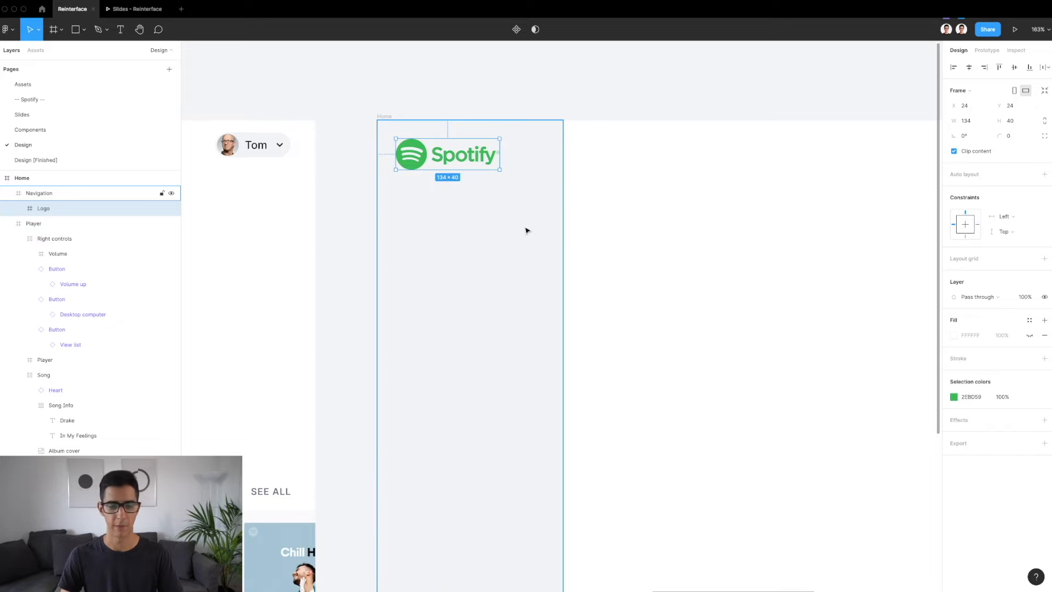
# Select the active Home item in the finished light design's sidebar and go to its main Nav Item component
pyautogui.scroll(-5, 527, 231)
pyautogui.hscroll(-6, 527, 231)
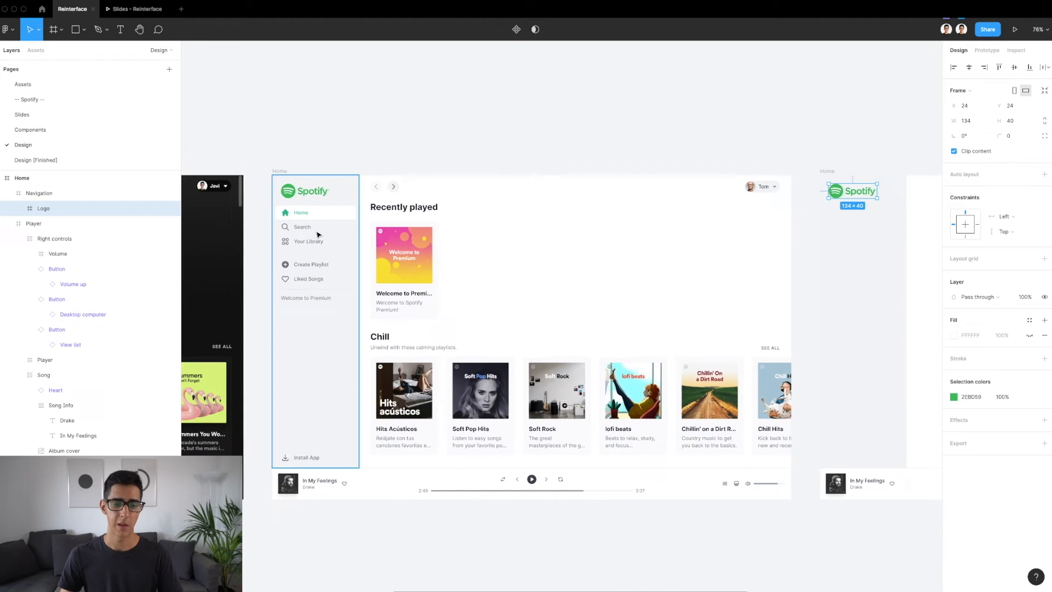
pyautogui.scroll(5, 318, 234)
pyautogui.scroll(2, 319, 234)
pyautogui.click(295, 207)
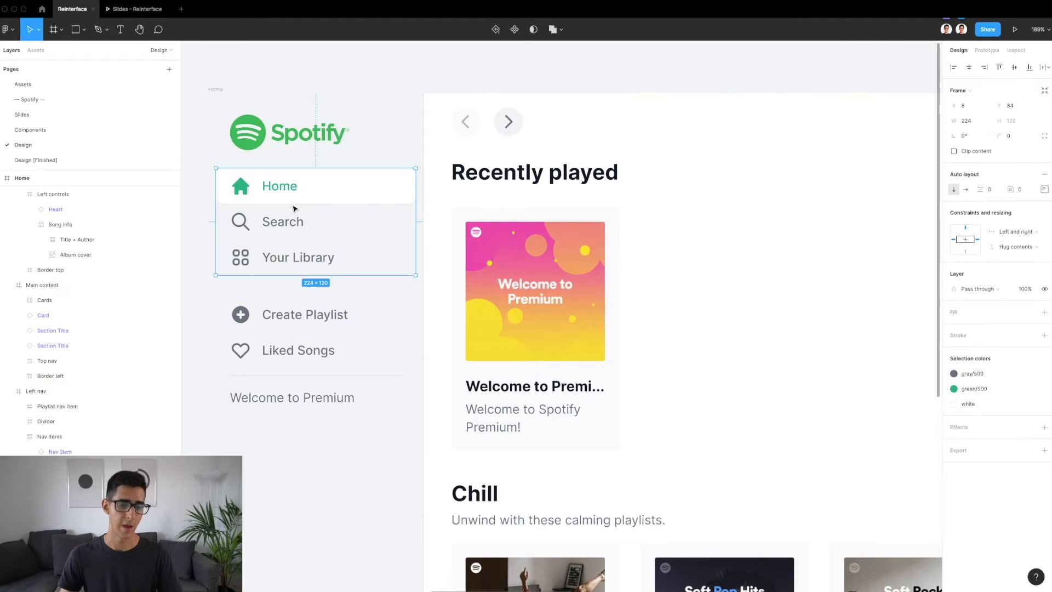
pyautogui.click(305, 196)
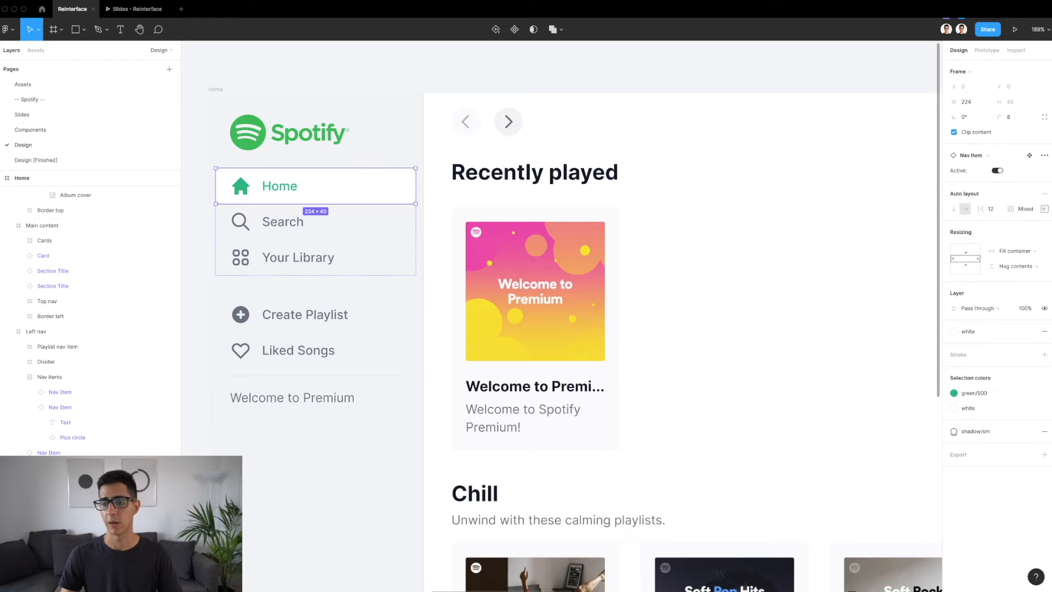
pyautogui.click(1028, 157)
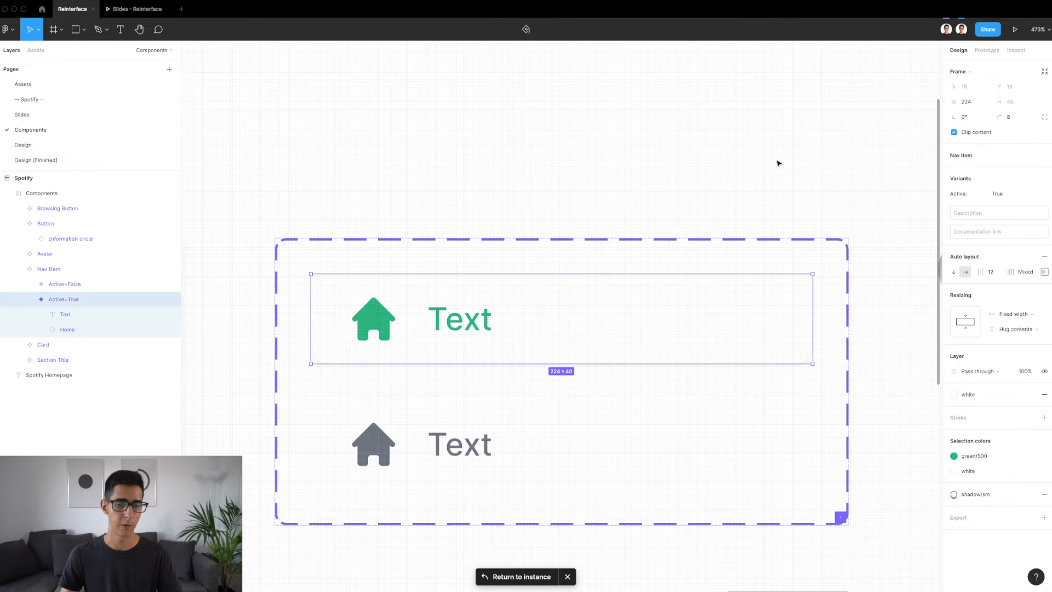
# Compare the Active=True and Active=False variants of the Nav Item component, including their fill, colors and shadow
pyautogui.scroll(-2, 607, 182)
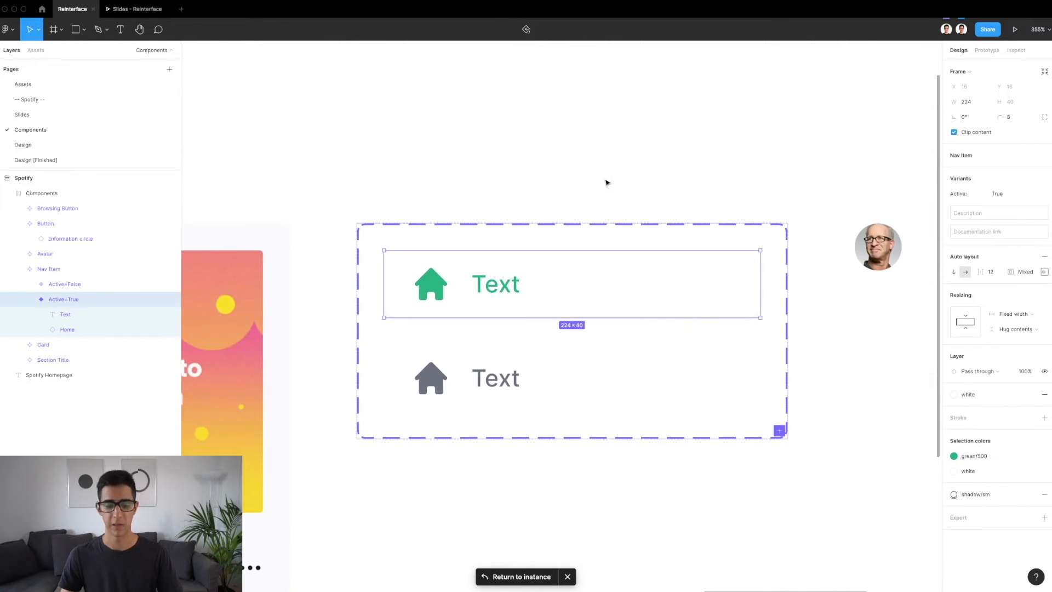
pyautogui.scroll(-1, 569, 245)
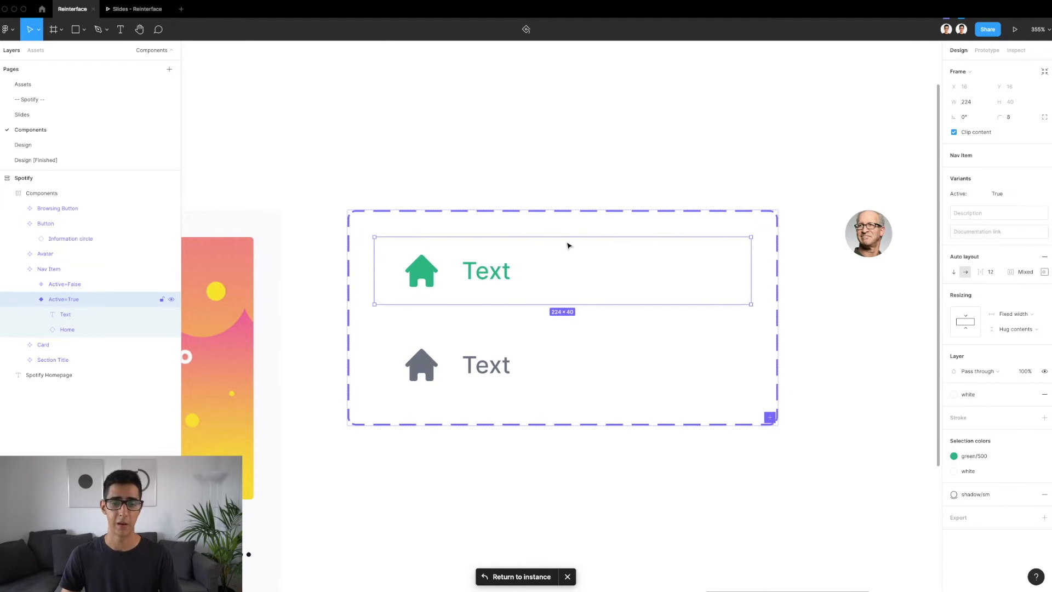
pyautogui.scroll(2, 497, 319)
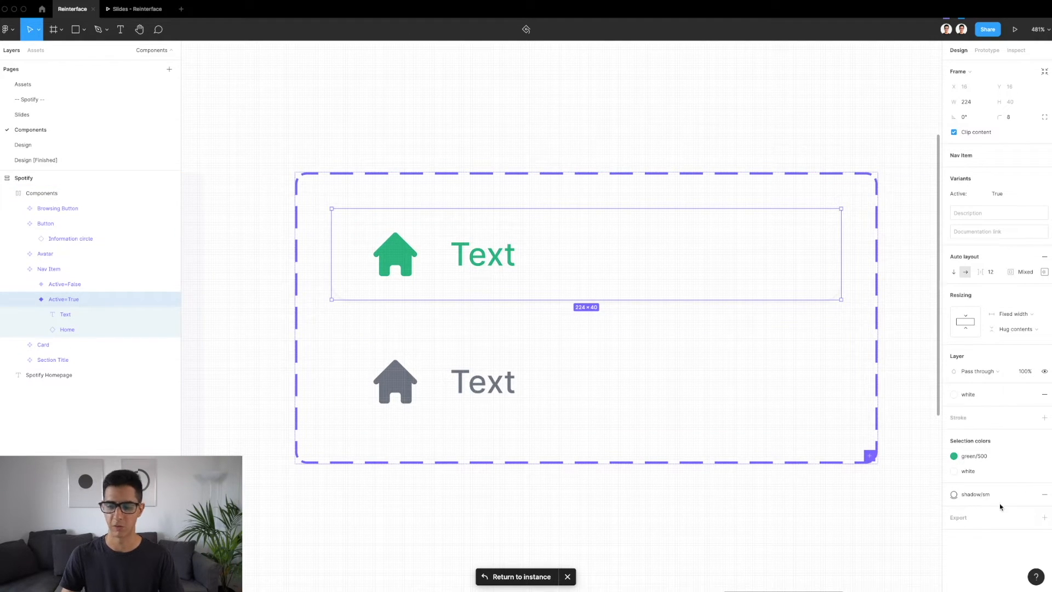
pyautogui.click(477, 404)
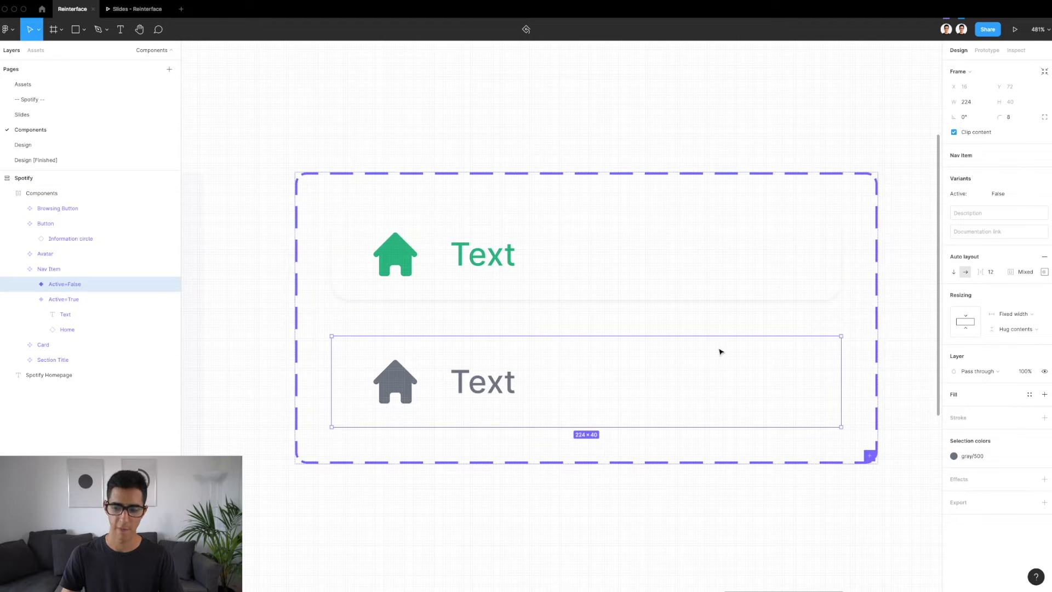
pyautogui.click(458, 255)
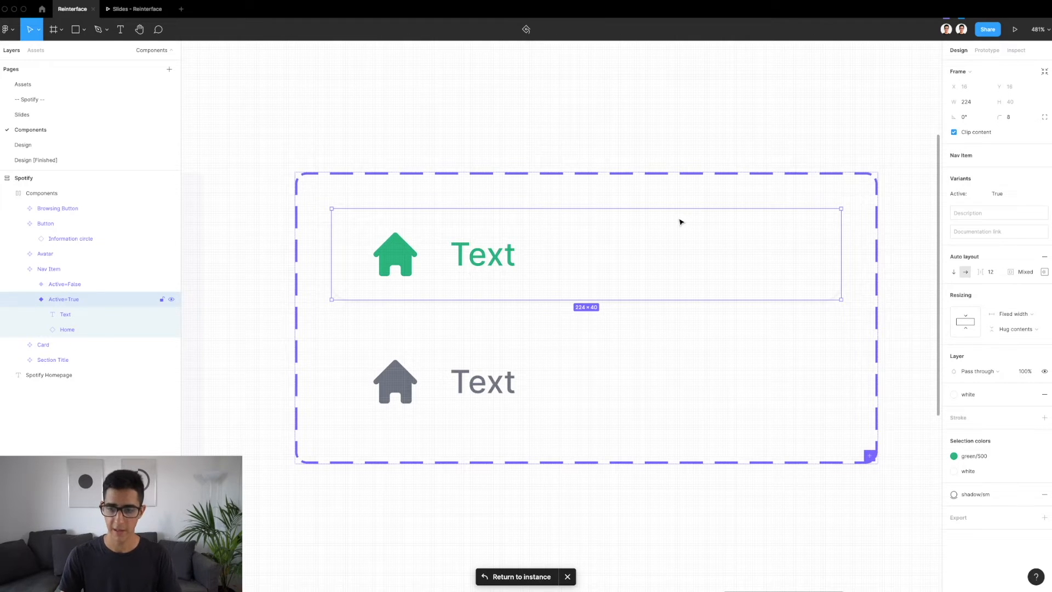
pyautogui.click(473, 376)
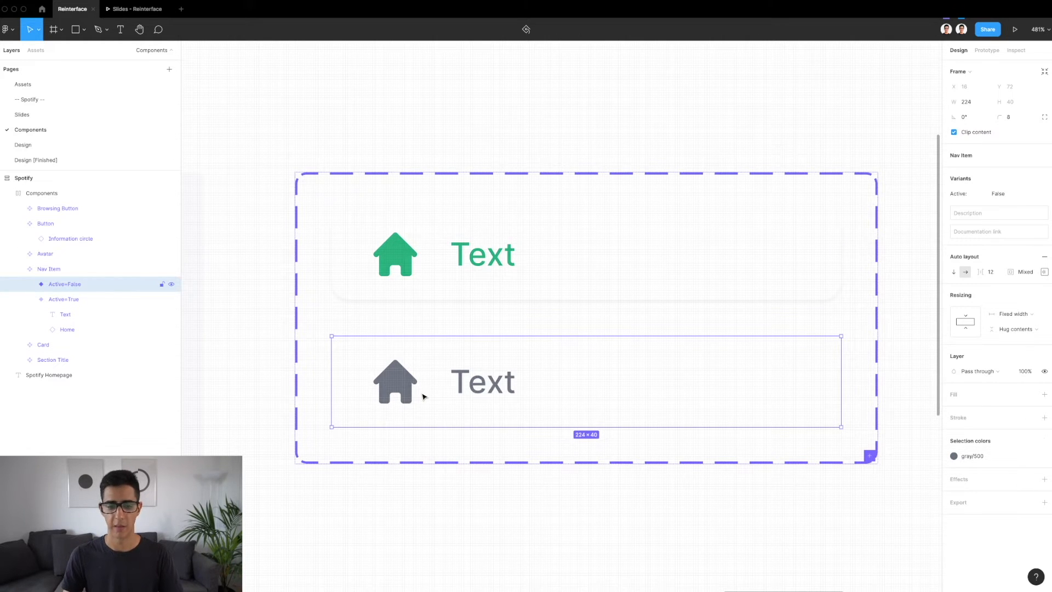
pyautogui.scroll(2, 425, 394)
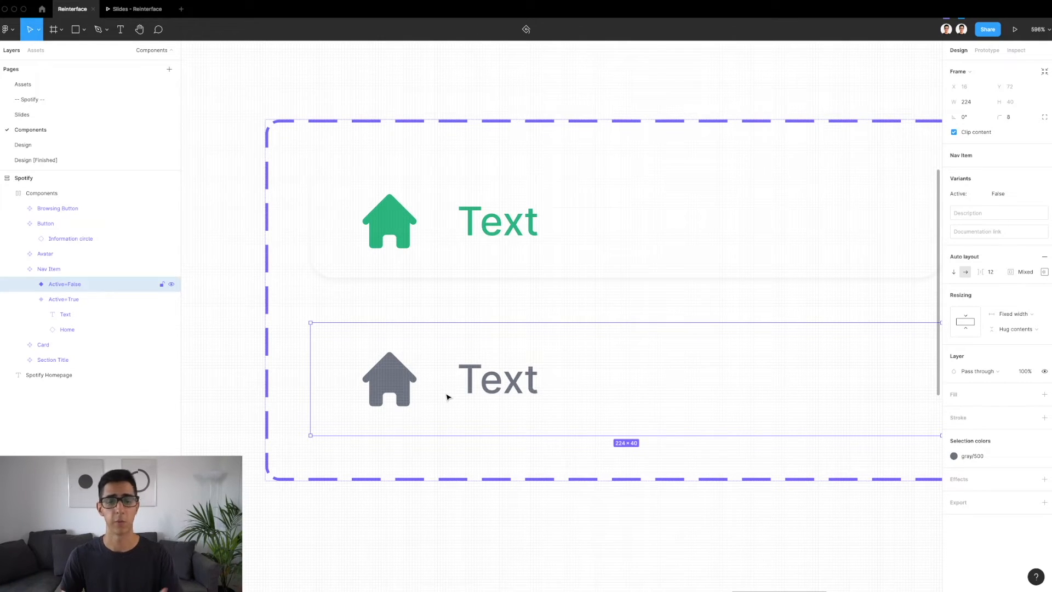
pyautogui.scroll(-2, 446, 397)
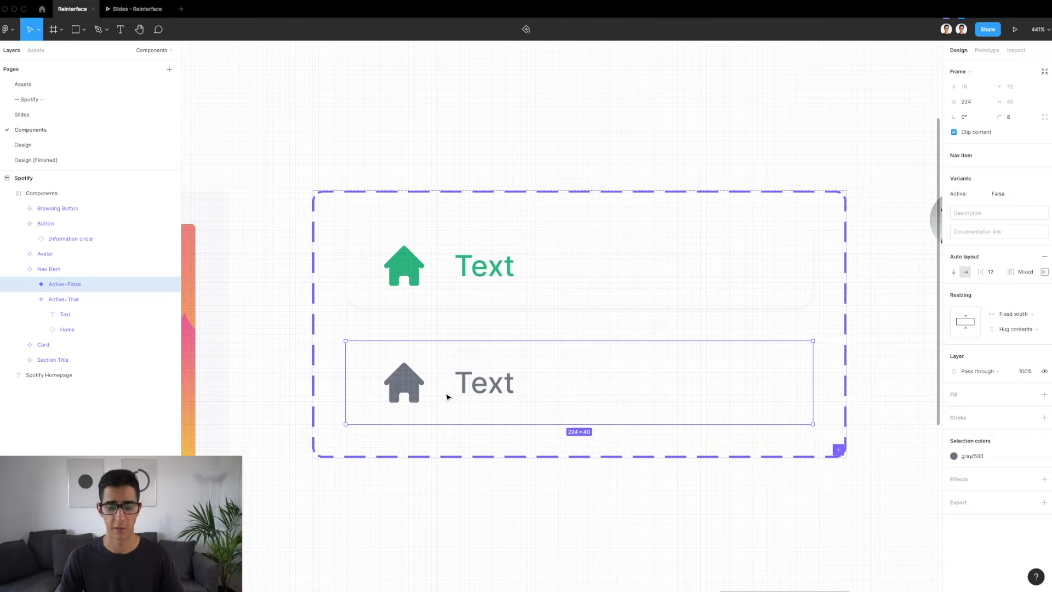
pyautogui.scroll(-2, 447, 397)
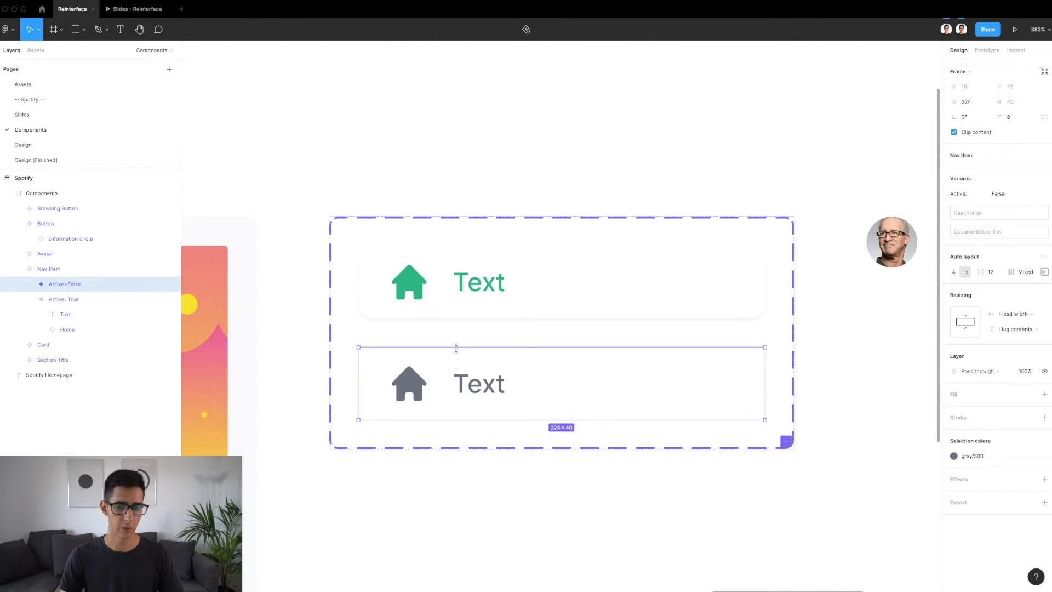
# Copy the Nav Item component's Active=True variant and paste an instance of it into the Navigation frame on the Design page
pyautogui.click(444, 283)
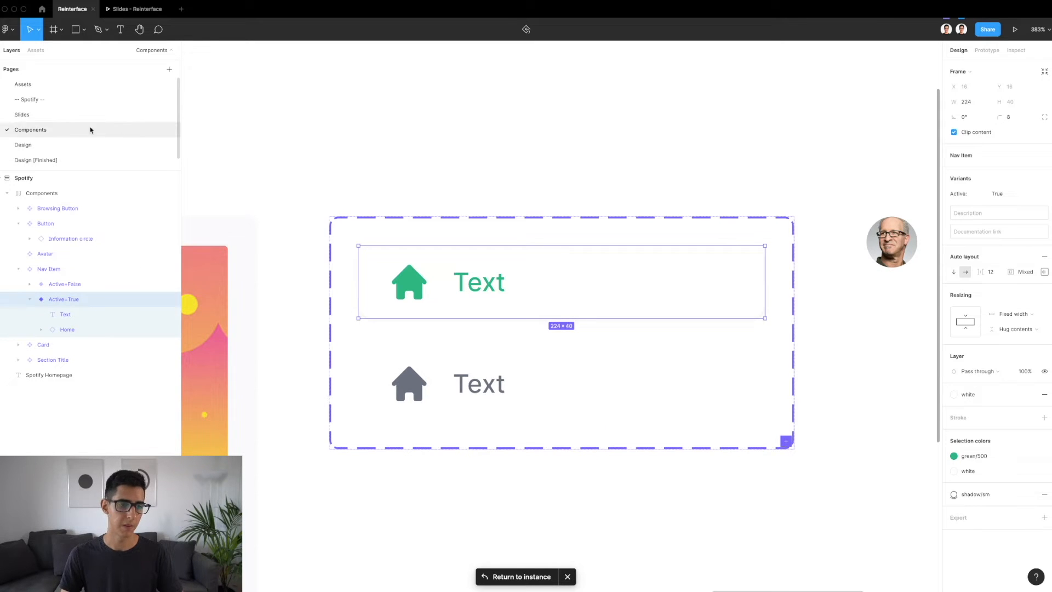
pyautogui.click(46, 144)
pyautogui.scroll(-5, 456, 260)
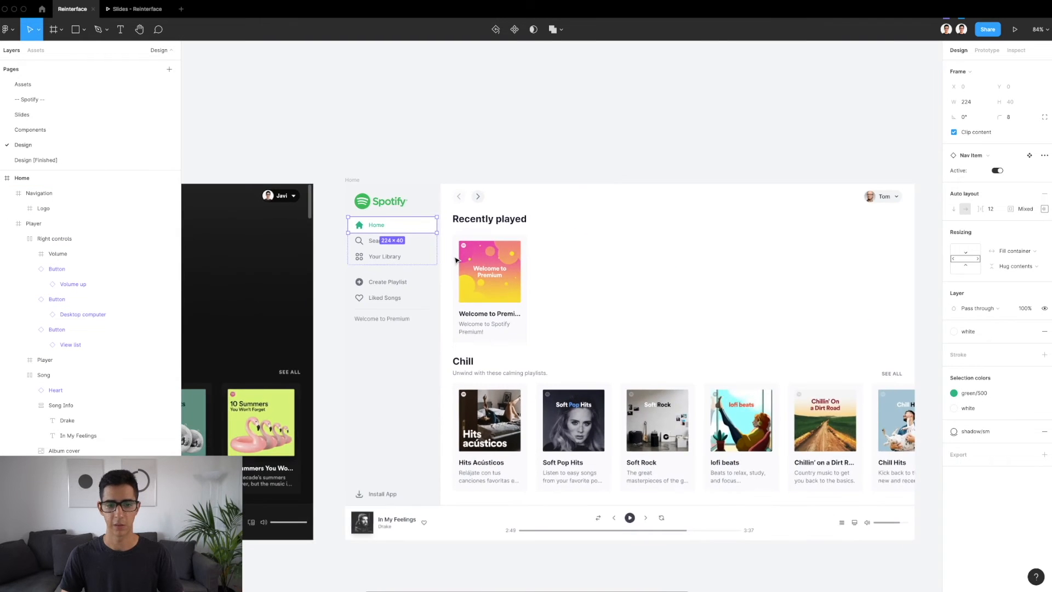
pyautogui.hscroll(10, 457, 259)
pyautogui.click(443, 227)
pyautogui.scroll(5, 442, 227)
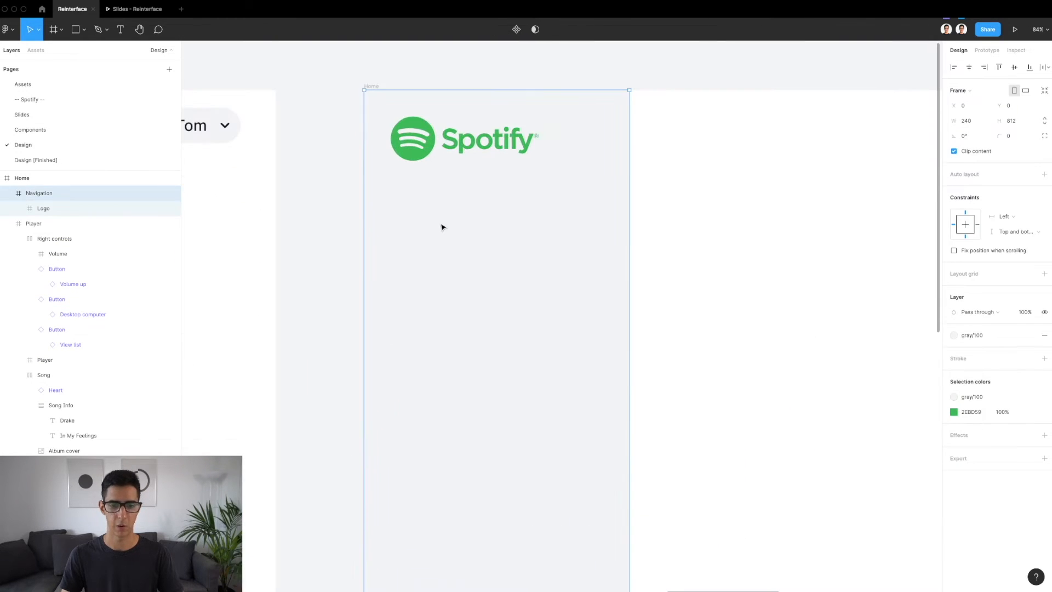
pyautogui.hotkey('ctrl', 'v')
pyautogui.scroll(2, 442, 226)
pyautogui.scroll(-2, 443, 227)
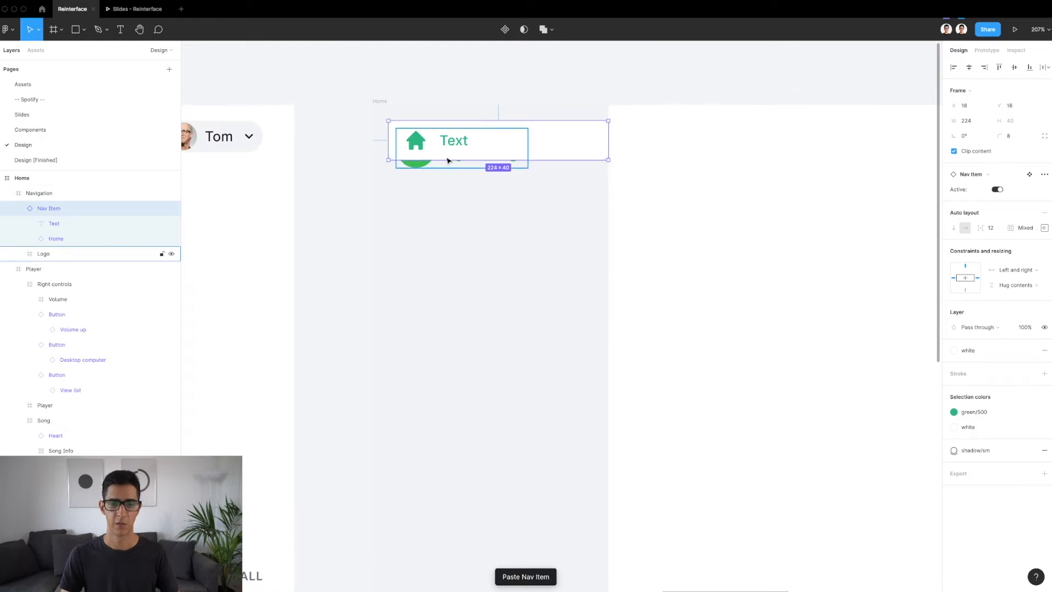
# Place the Nav Item instance below the logo at X 8, Y 84 and change its label to Home
pyautogui.moveTo(448, 146); pyautogui.dragTo(436, 223)
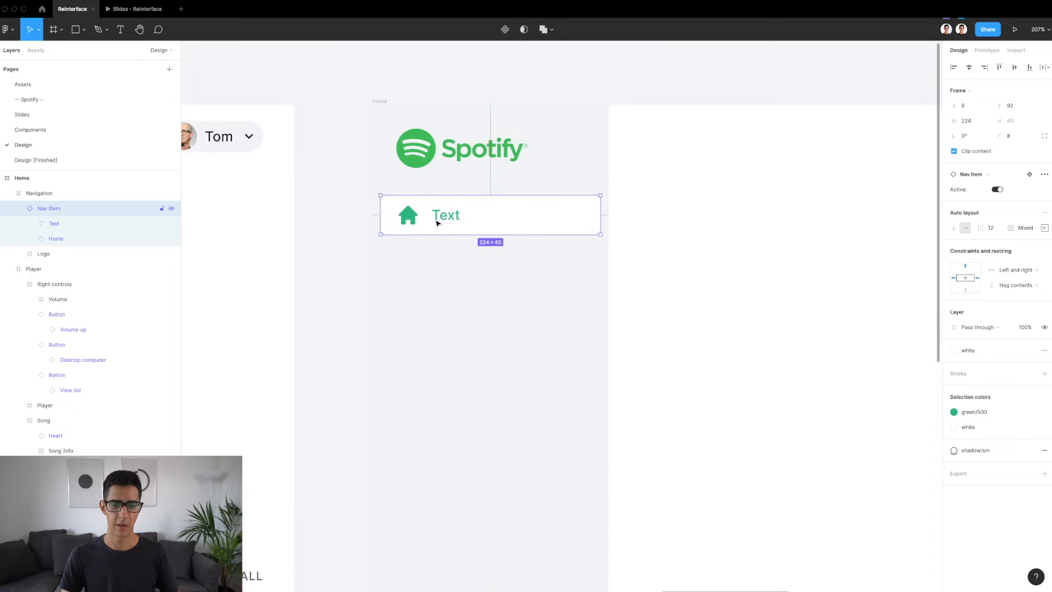
pyautogui.press('alt')
pyautogui.hotkey('shift', 'Up')
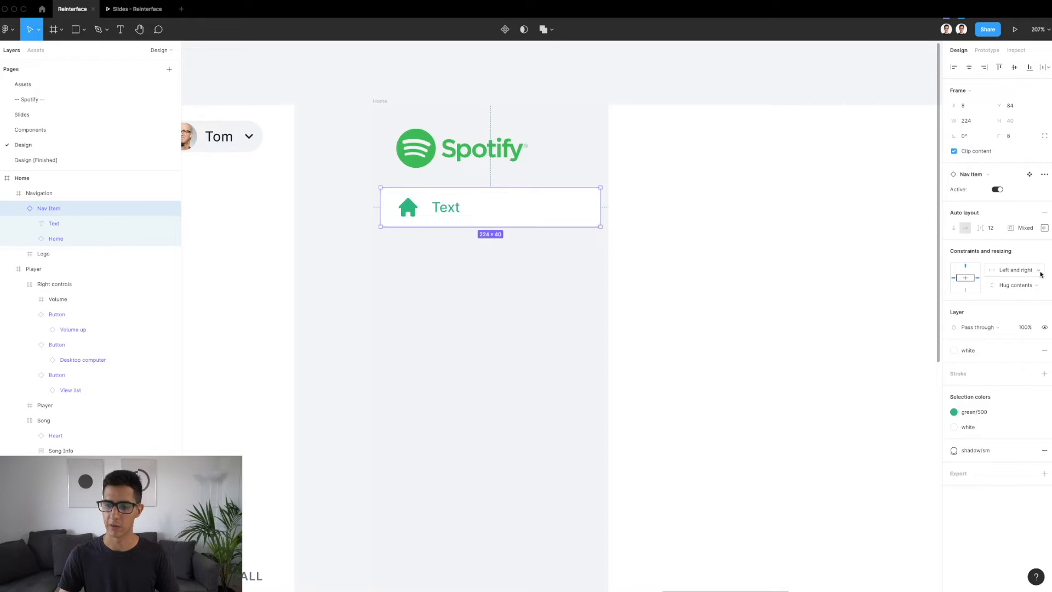
pyautogui.doubleClick(450, 207)
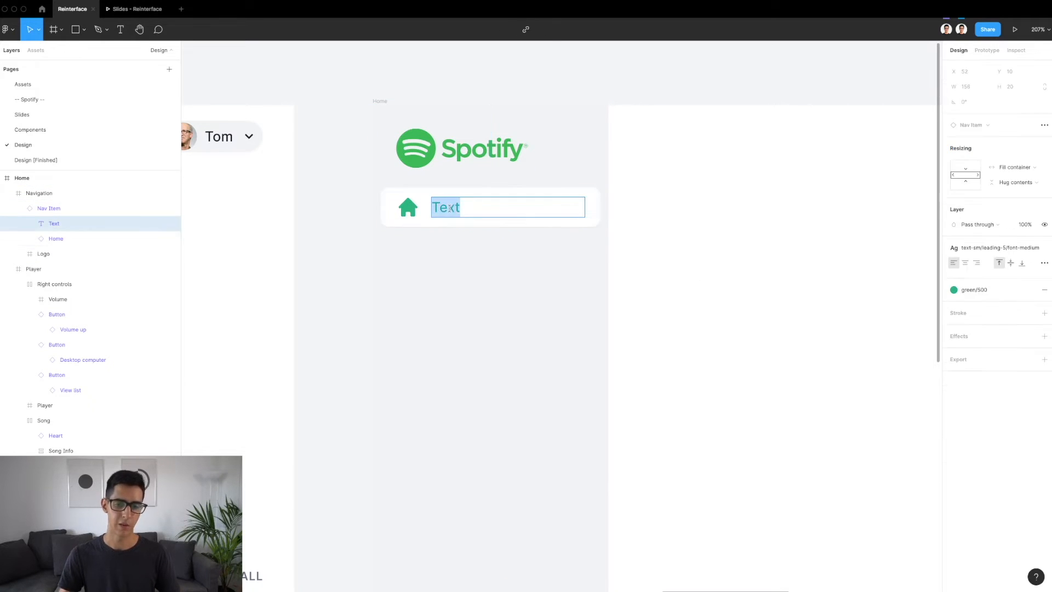
pyautogui.write('Home')
pyautogui.click(433, 269)
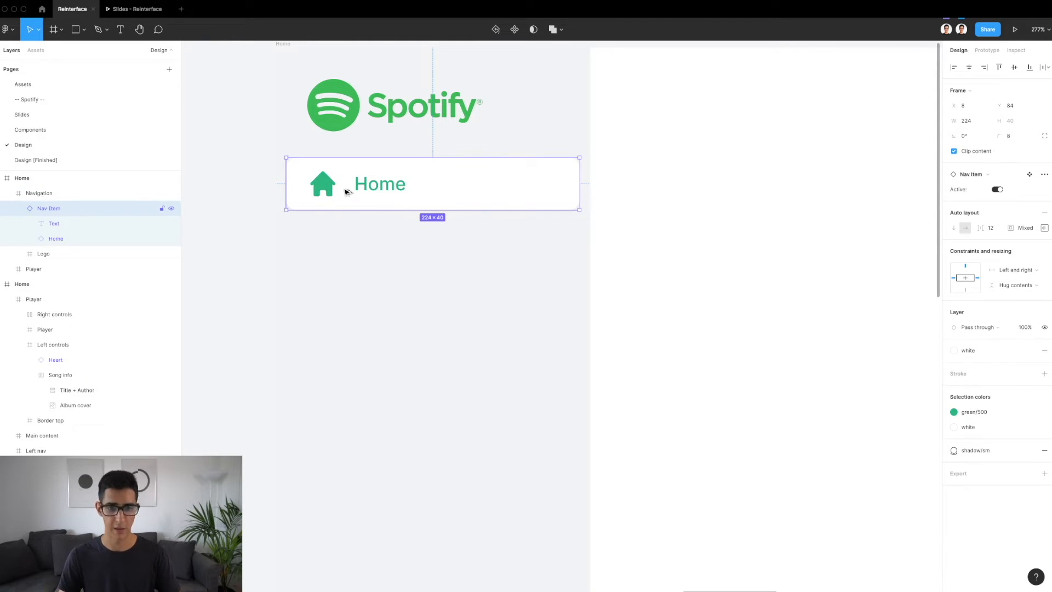
# Duplicate the Home Nav Item directly below itself at Y 124 and turn off the copy's Active property
pyautogui.moveTo(347, 185); pyautogui.dragTo(347, 243)
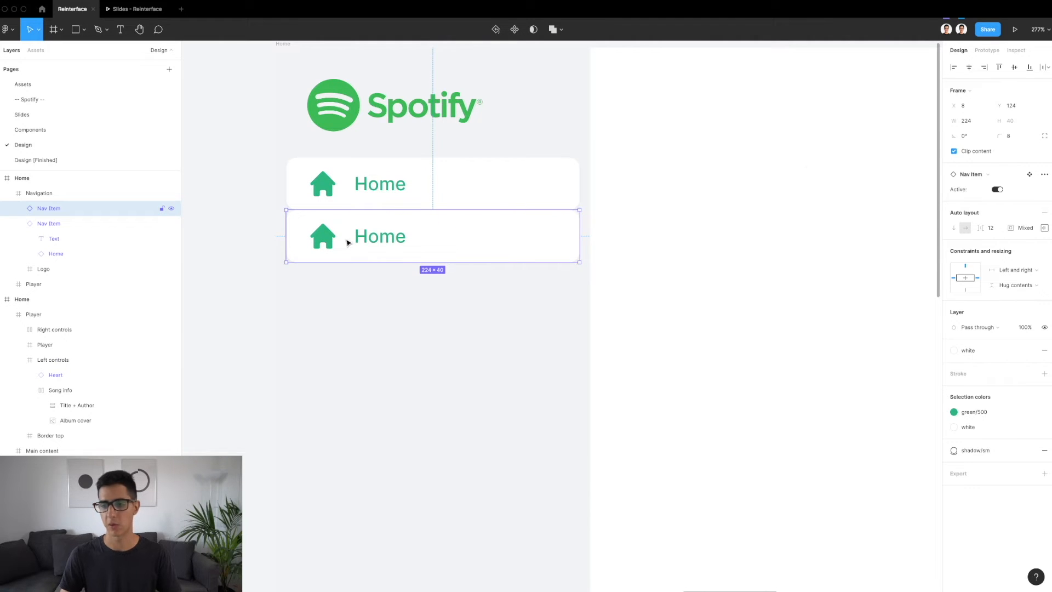
pyautogui.click(997, 190)
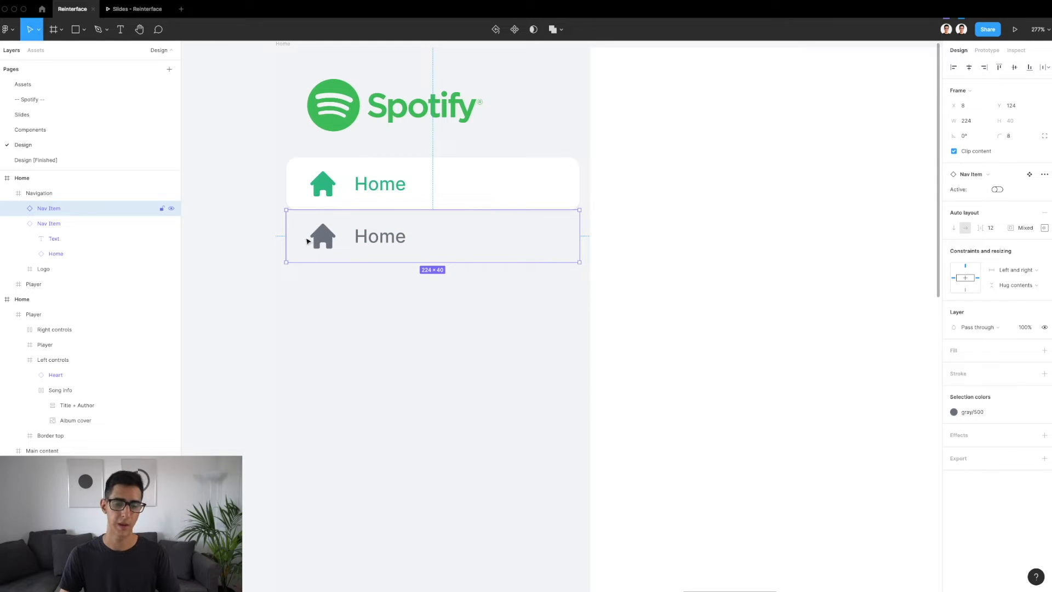
# Copy the Nav items group with Home, Search and Your Library from the finished light design's sidebar
pyautogui.scroll(-5, 396, 247)
pyautogui.hscroll(-10, 396, 246)
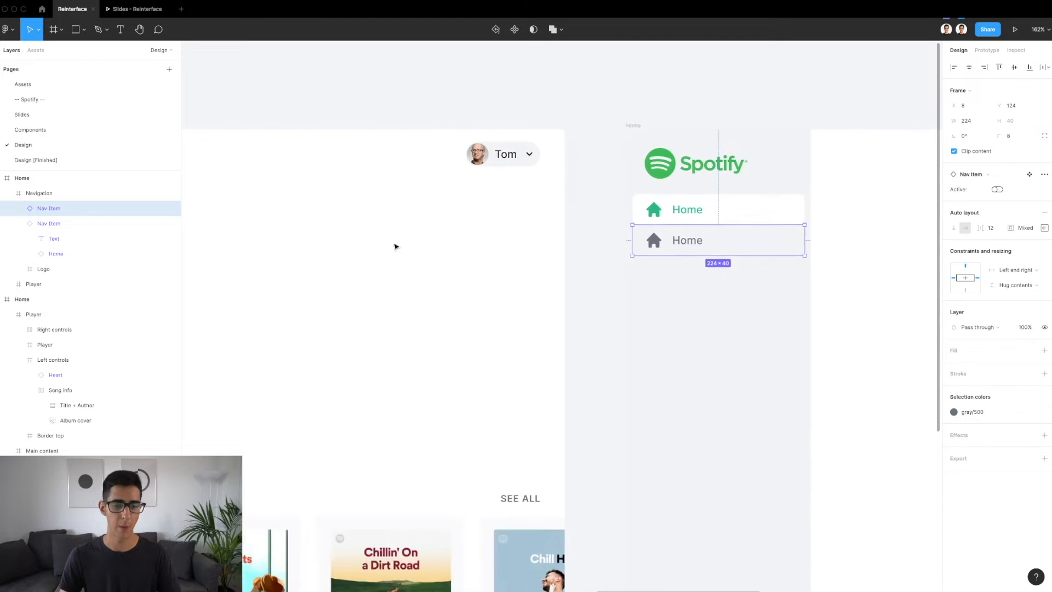
pyautogui.hscroll(-10, 396, 247)
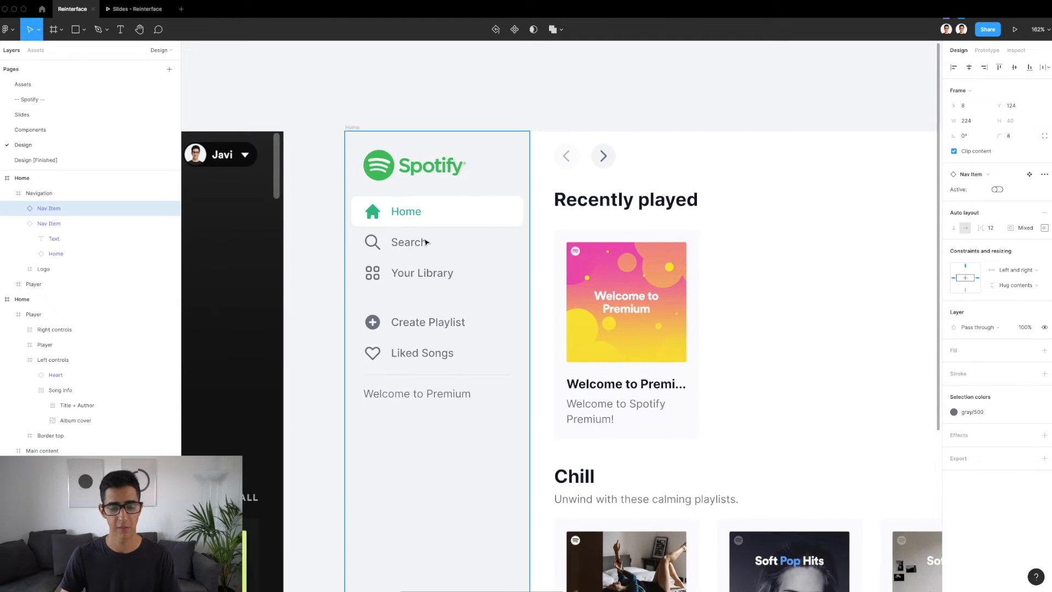
pyautogui.scroll(3, 394, 244)
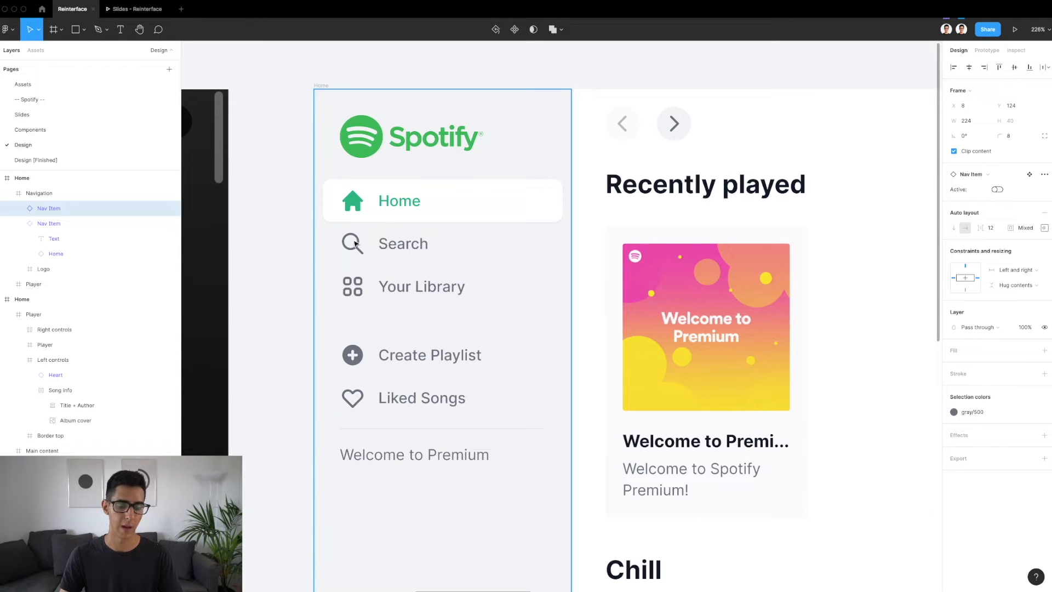
pyautogui.click(418, 269)
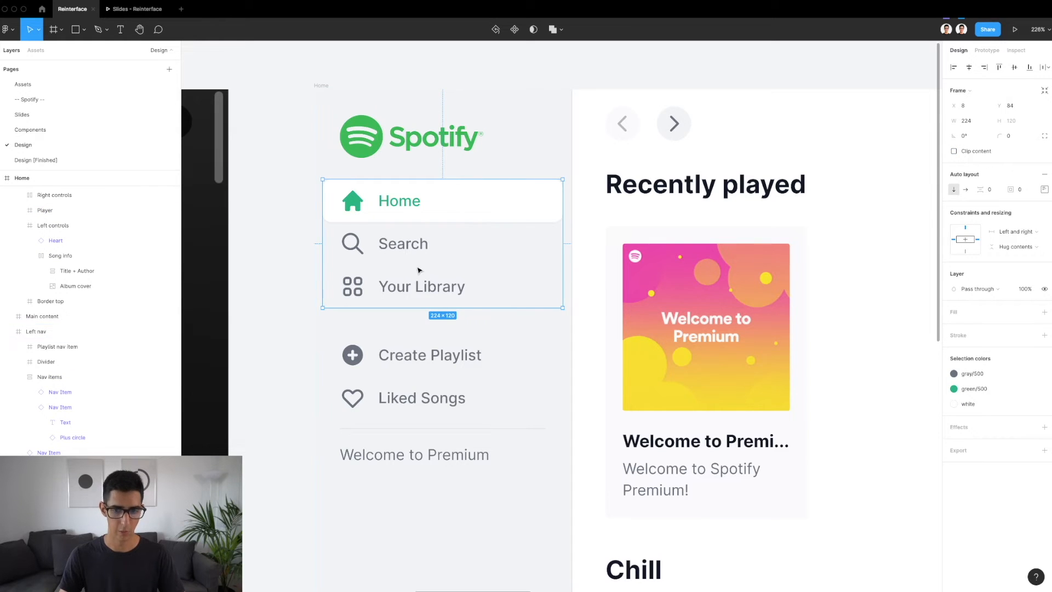
# Replace the two Home Nav Items in the Navigation frame with the copied Nav items group at X 8, Y 84
pyautogui.scroll(-3, 418, 270)
pyautogui.hscroll(-5, 418, 269)
pyautogui.hscroll(5, 418, 270)
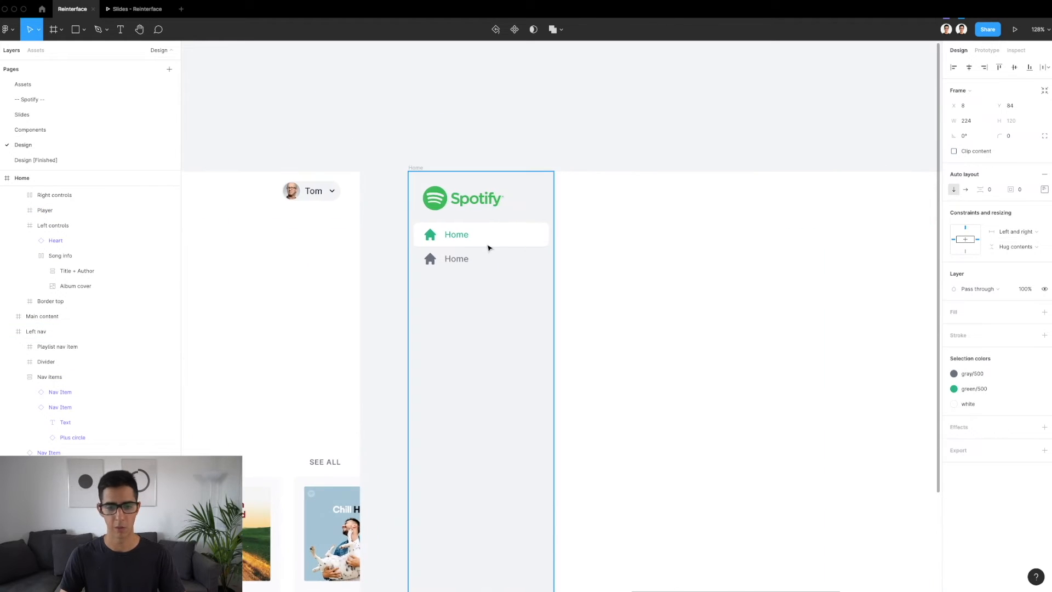
pyautogui.click(489, 247)
pyautogui.scroll(3, 489, 246)
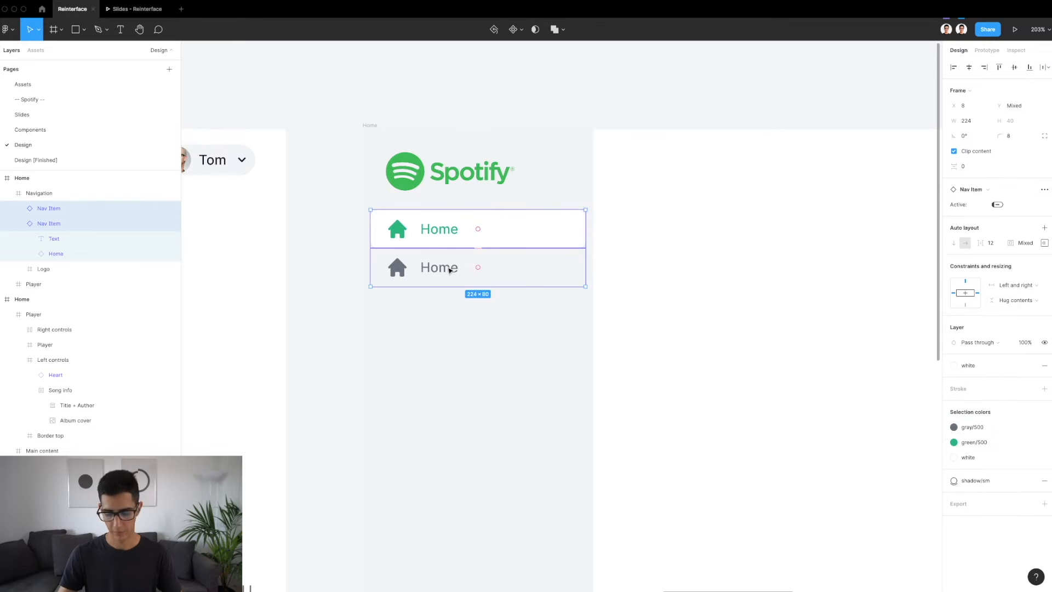
pyautogui.hotkey('ctrl', 'z')
pyautogui.hotkey('ctrl', 'v')
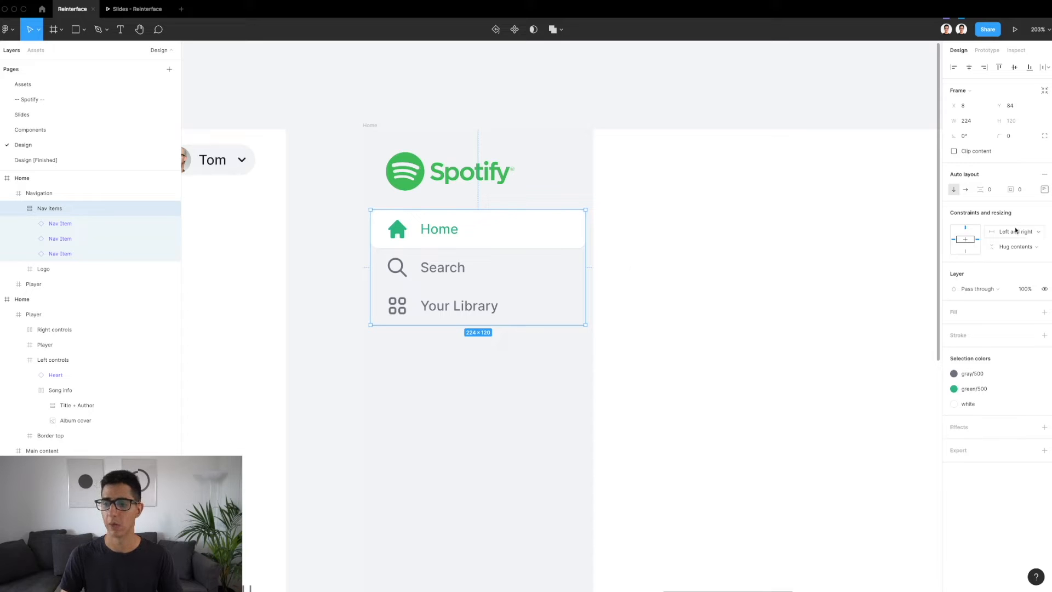
# Examine the resizing settings of the three Nav Item instances inside the pasted Nav items group
pyautogui.click(451, 234)
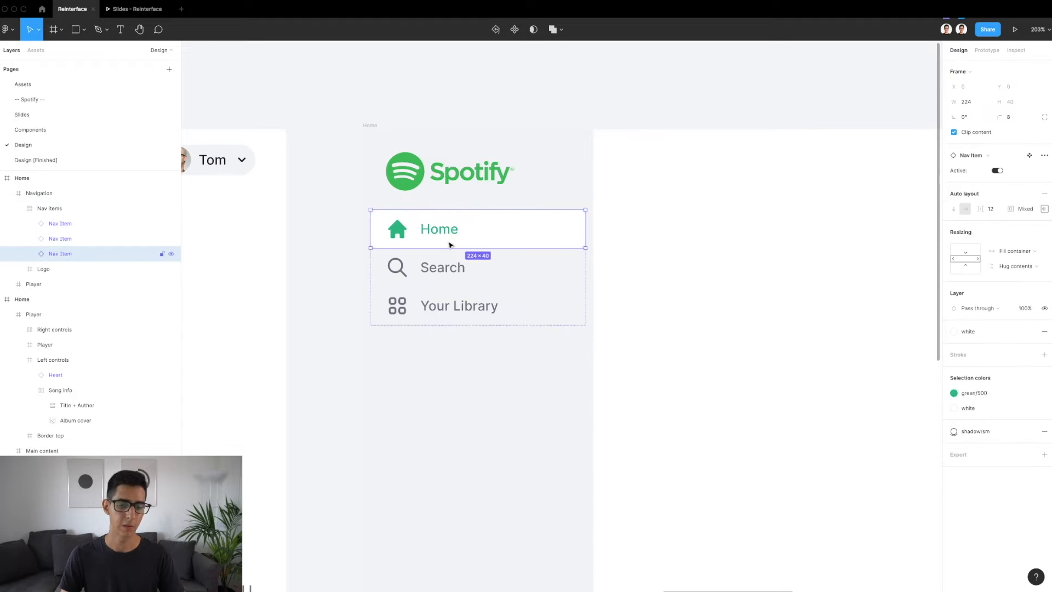
pyautogui.keyDown('shift'); pyautogui.click(103, 224); pyautogui.keyUp('shift')
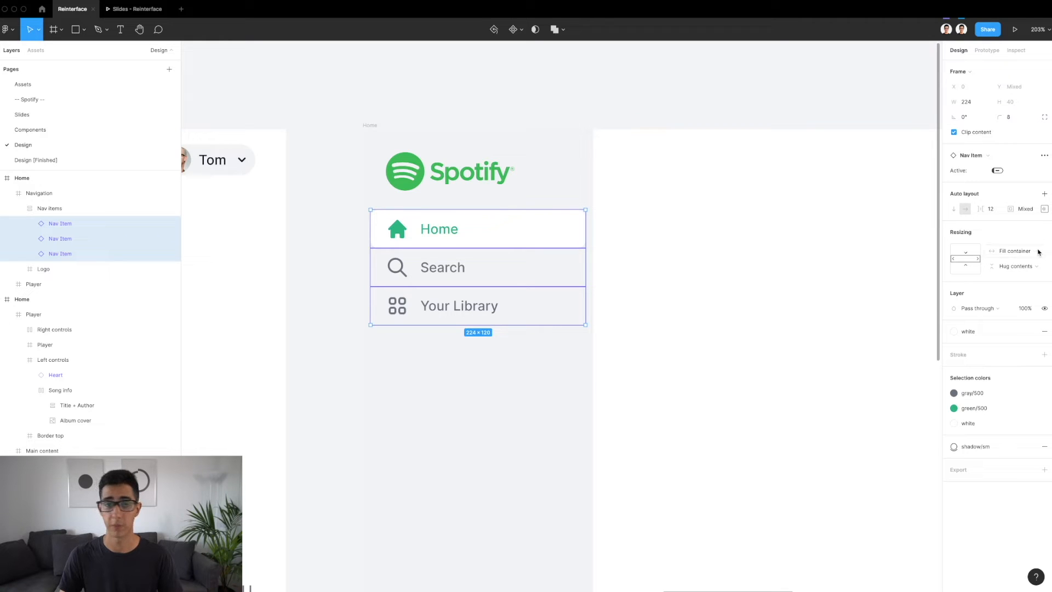
pyautogui.click(82, 208)
# Try changing the Navigation frame's width to test how its nav items stretch, and undo the resize
pyautogui.click(547, 410)
pyautogui.scroll(-5, 547, 410)
pyautogui.scroll(-2, 546, 409)
pyautogui.hscroll(1, 546, 409)
pyautogui.scroll(1, 546, 408)
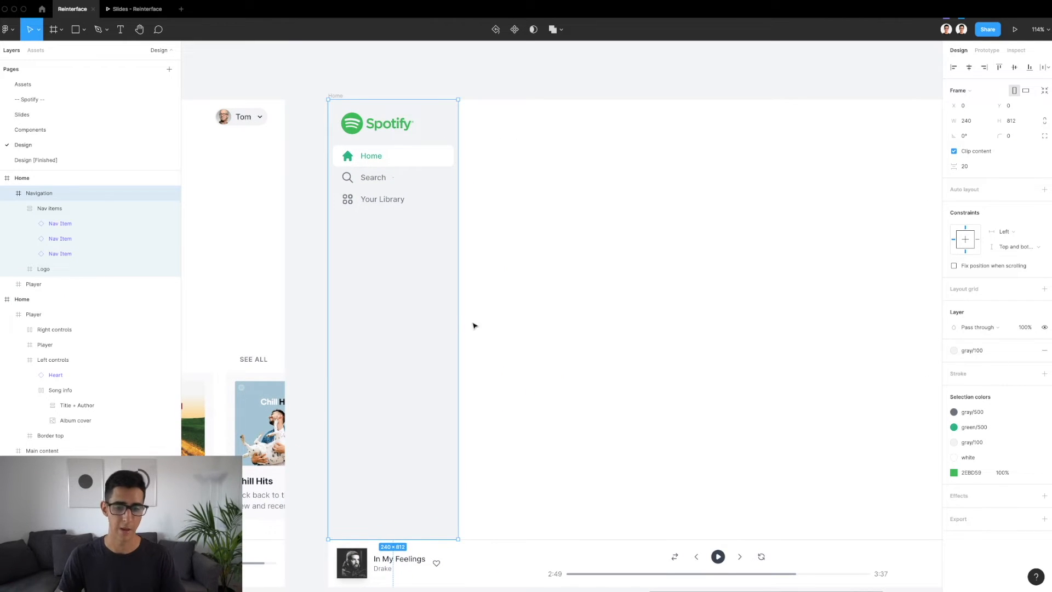
pyautogui.moveTo(459, 314)
pyautogui.mouseDown()
pyautogui.moveTo(520, 312)
pyautogui.moveTo(465, 311)
pyautogui.mouseUp()
pyautogui.press('super+z')
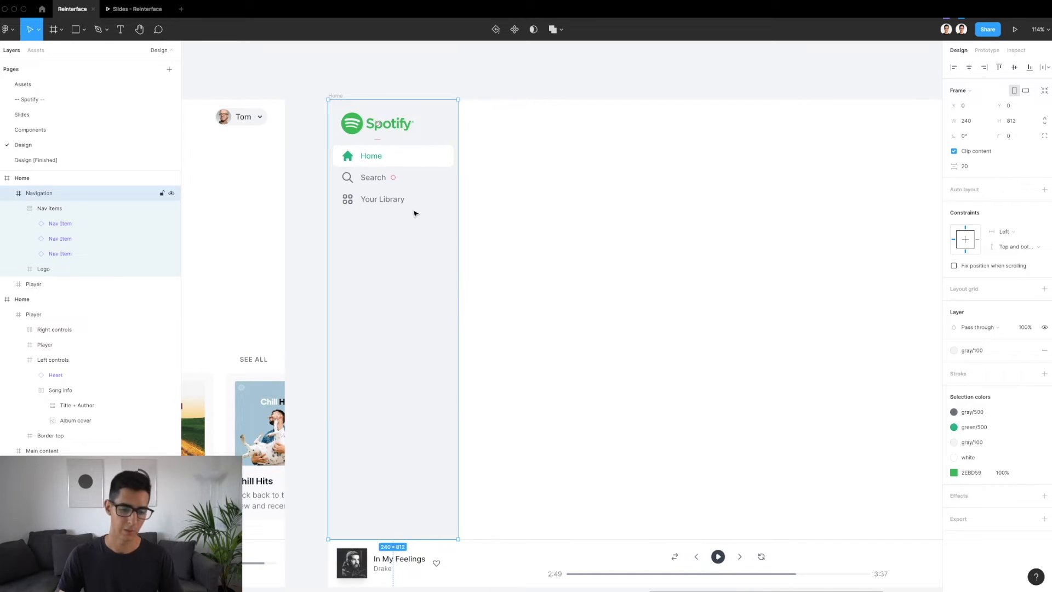
# Paste four copies of the Your Library item into the Nav items auto layout group to test its stacking
pyautogui.scroll(3, 393, 176)
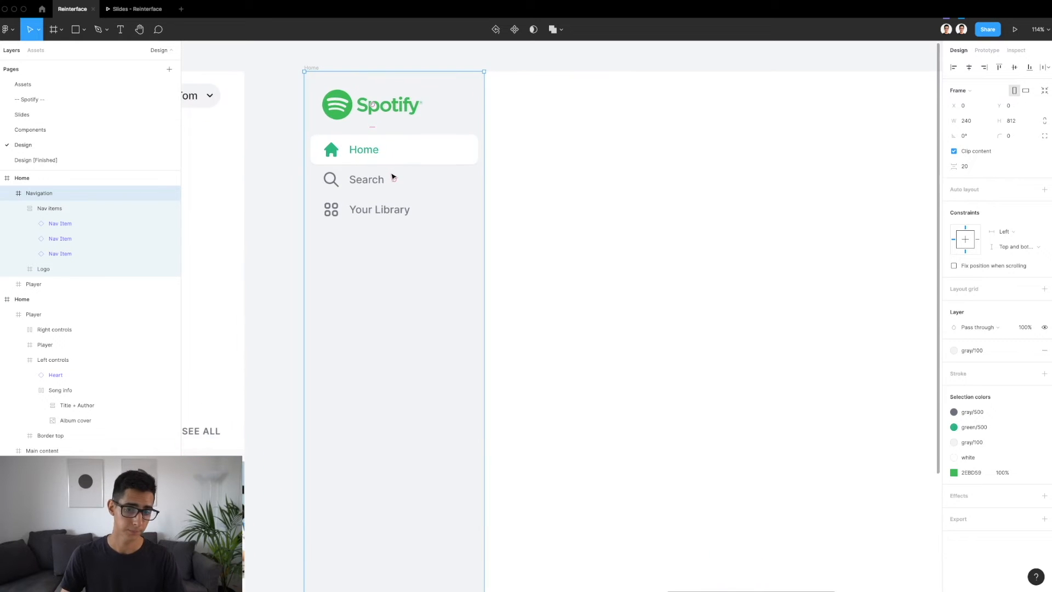
pyautogui.click(393, 176)
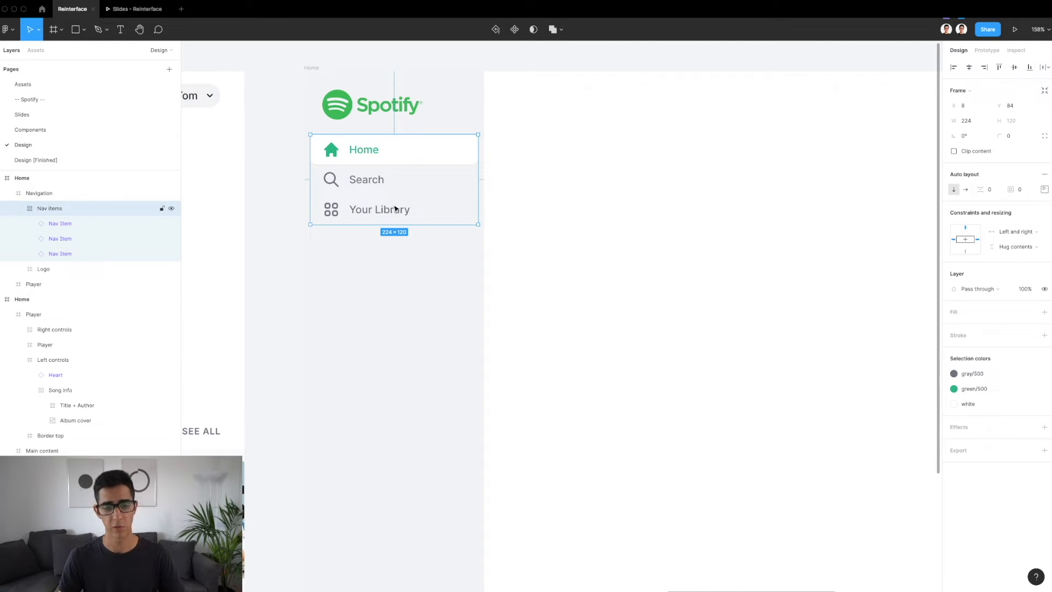
pyautogui.click(395, 206)
pyautogui.press('super+c')
pyautogui.press('super+v')
pyautogui.press('super+v')
pyautogui.press('super+v')
pyautogui.press('super+v')
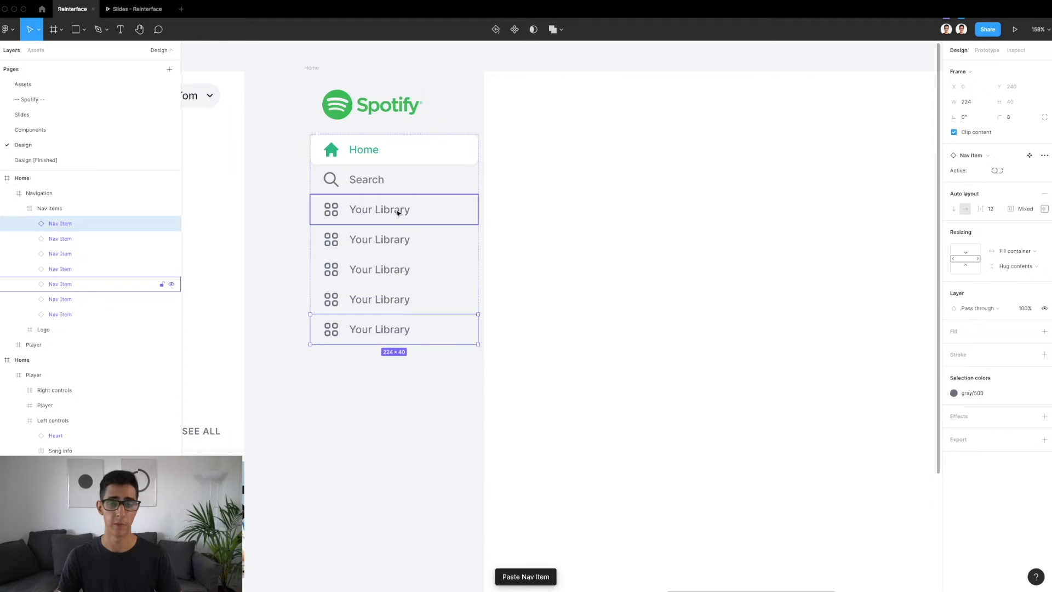
# Undo the four pasted Your Library copies
pyautogui.press('super+z')
pyautogui.press('super+z')
pyautogui.press('super+z')
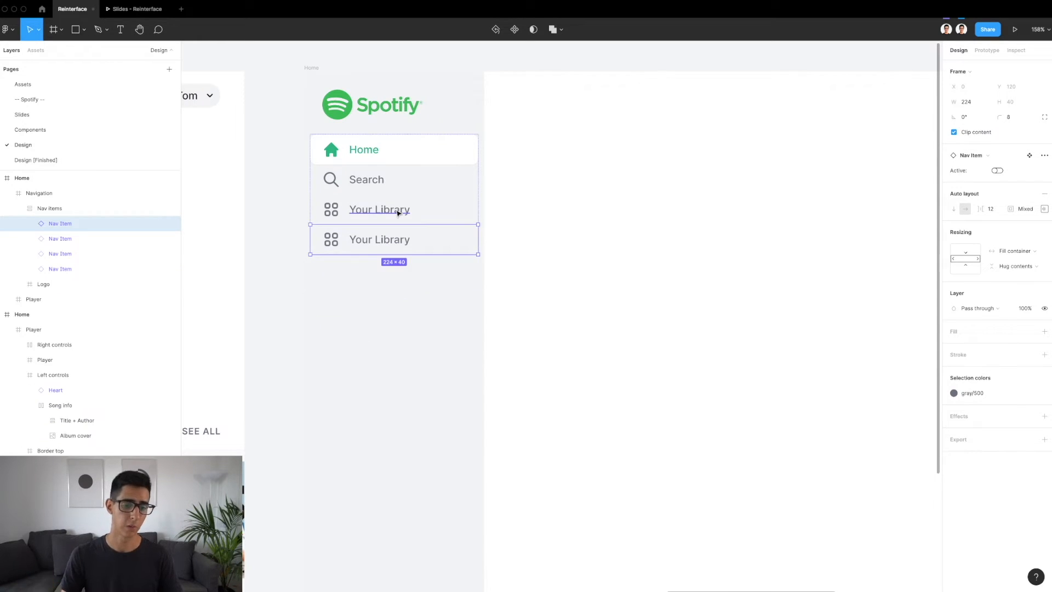
pyautogui.press('super+z')
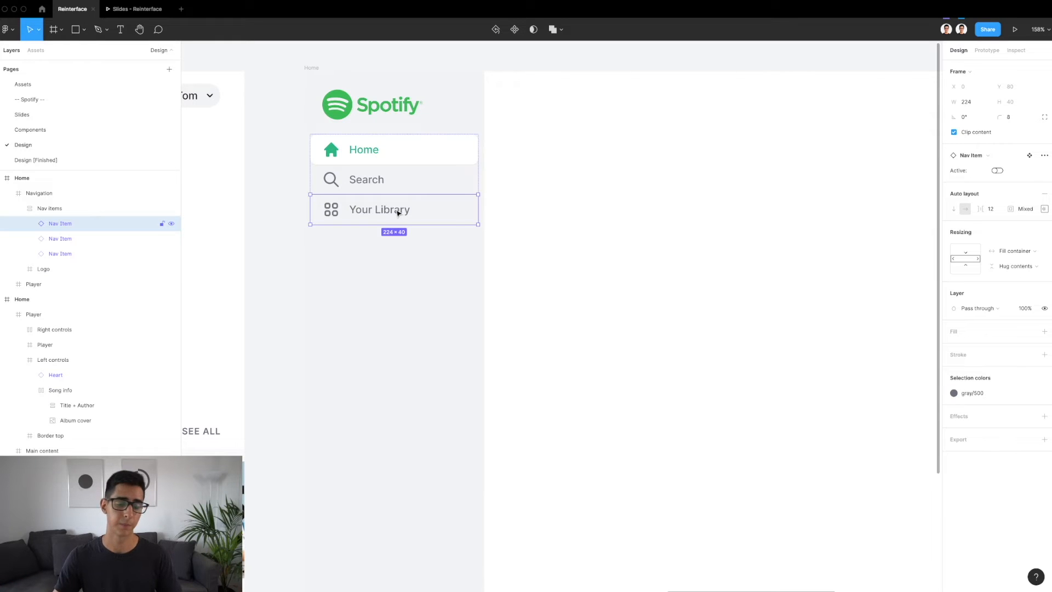
# Copy the Create Playlist and Liked Songs group from the finished light design and measure its gap to the group above
pyautogui.scroll(-8, 398, 213)
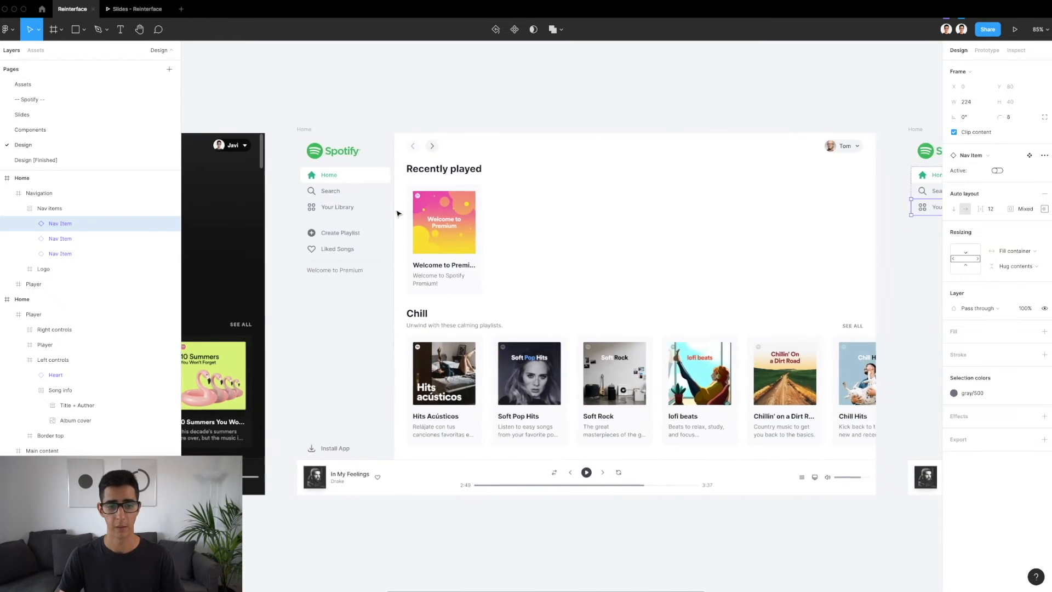
pyautogui.scroll(10, 347, 222)
pyautogui.doubleClick(345, 147)
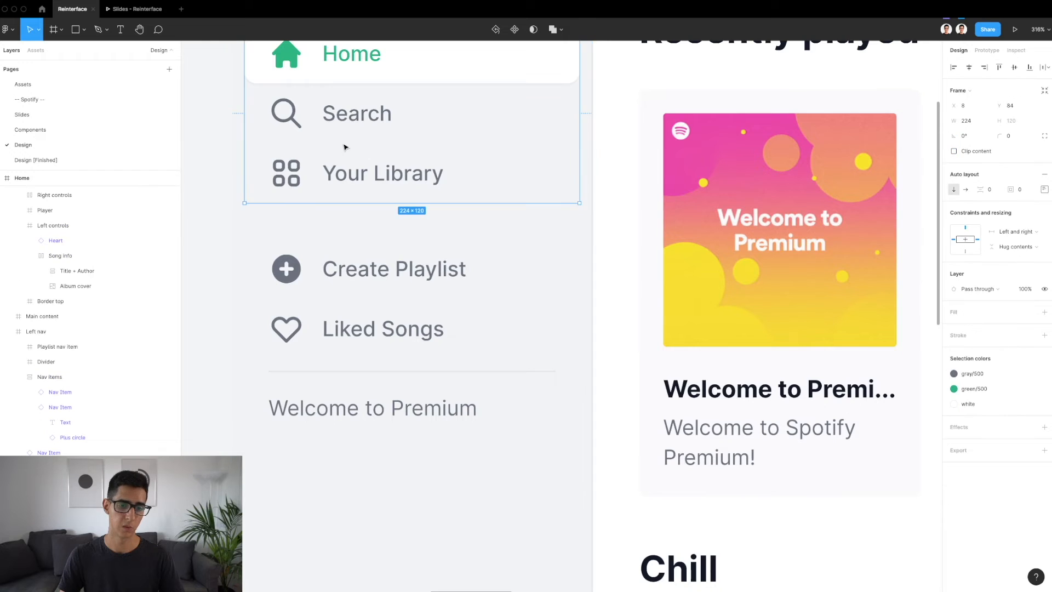
pyautogui.scroll(-4, 345, 147)
pyautogui.click(357, 245)
pyautogui.press('alt')
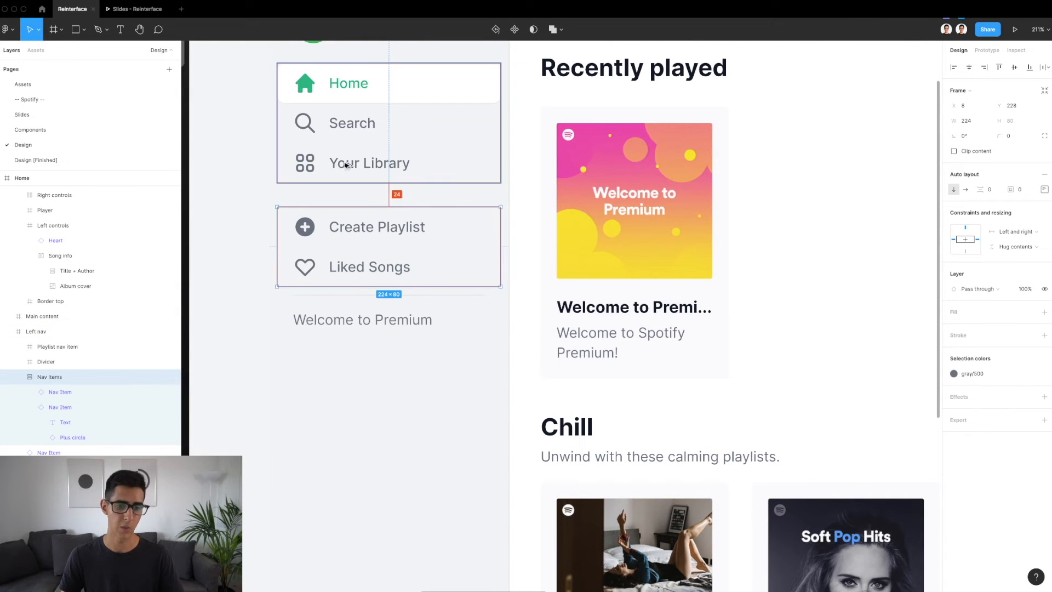
# Paste the Create Playlist and Liked Songs group into the new Navigation frame at X 8, Y 228
pyautogui.scroll(-5, 346, 165)
pyautogui.hscroll(5, 345, 162)
pyautogui.scroll(3, 481, 239)
pyautogui.hotkey('ctrl', 'v')
pyautogui.press('alt')
pyautogui.scroll(4, 493, 124)
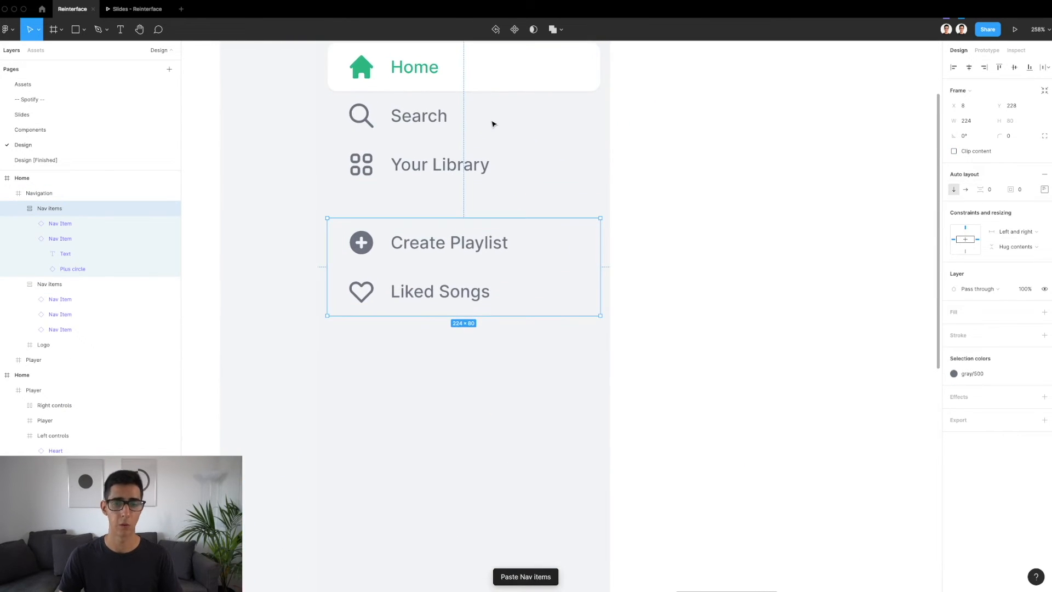
pyautogui.scroll(1, 493, 124)
pyautogui.hscroll(1, 493, 124)
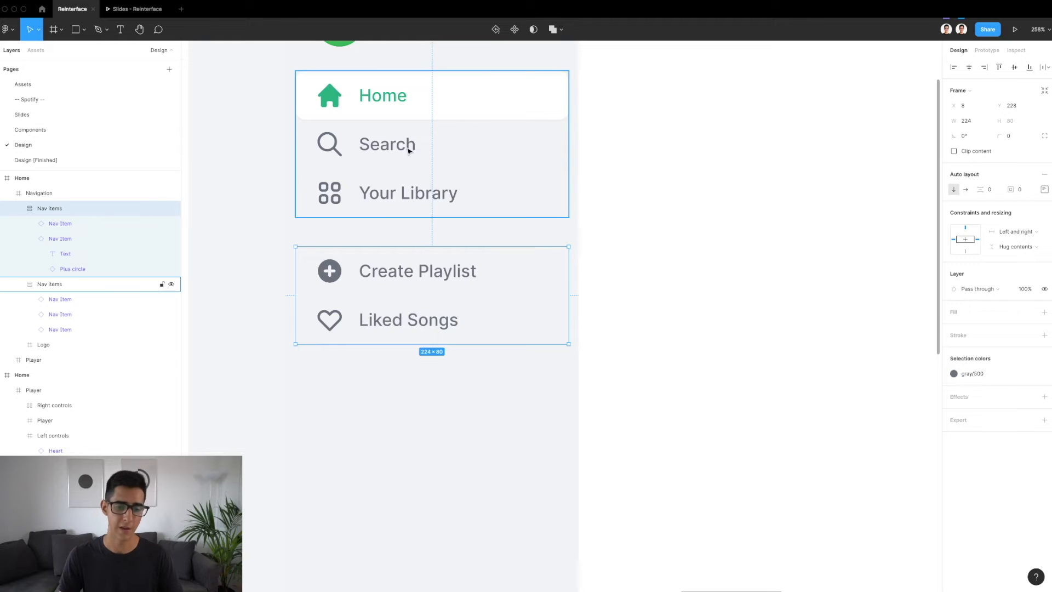
pyautogui.scroll(1, 400, 160)
pyautogui.hscroll(1, 400, 160)
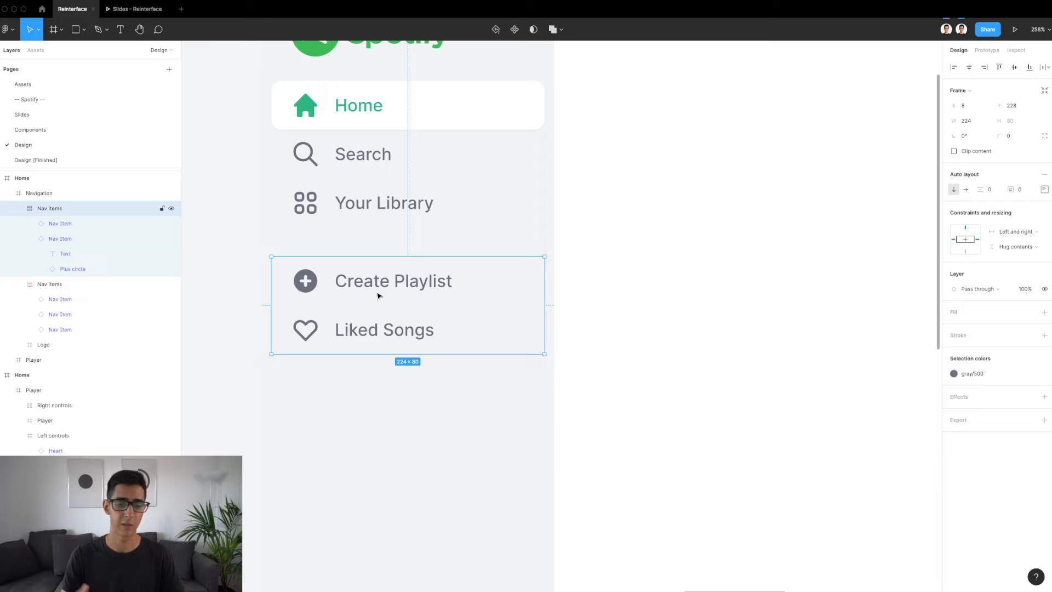
# Copy the Divider under Liked Songs in the finished light design and measure its gap to the group above
pyautogui.scroll(-3, 378, 295)
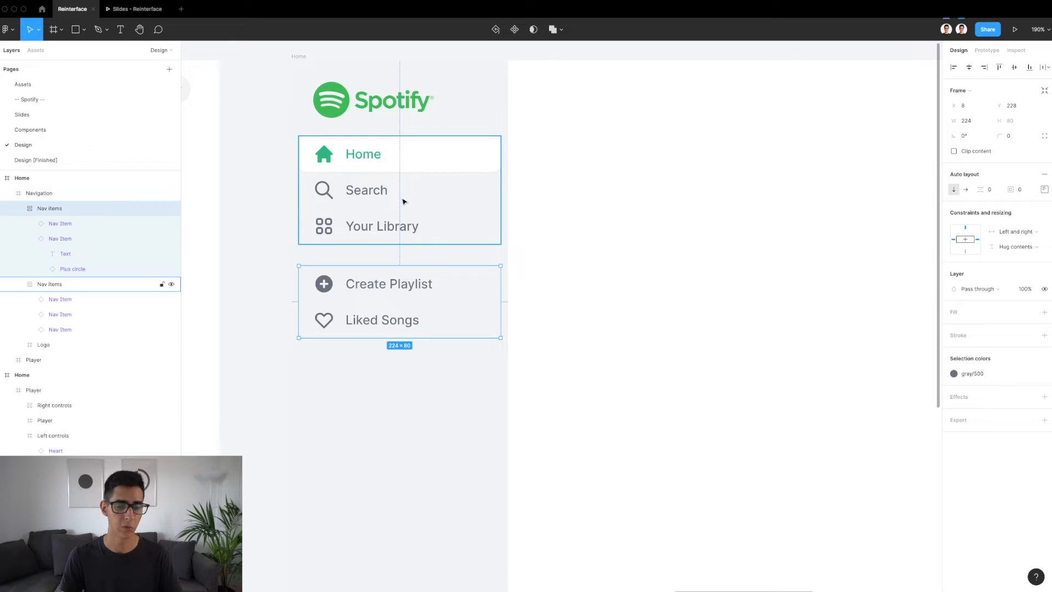
pyautogui.scroll(-5, 398, 202)
pyautogui.click(398, 406)
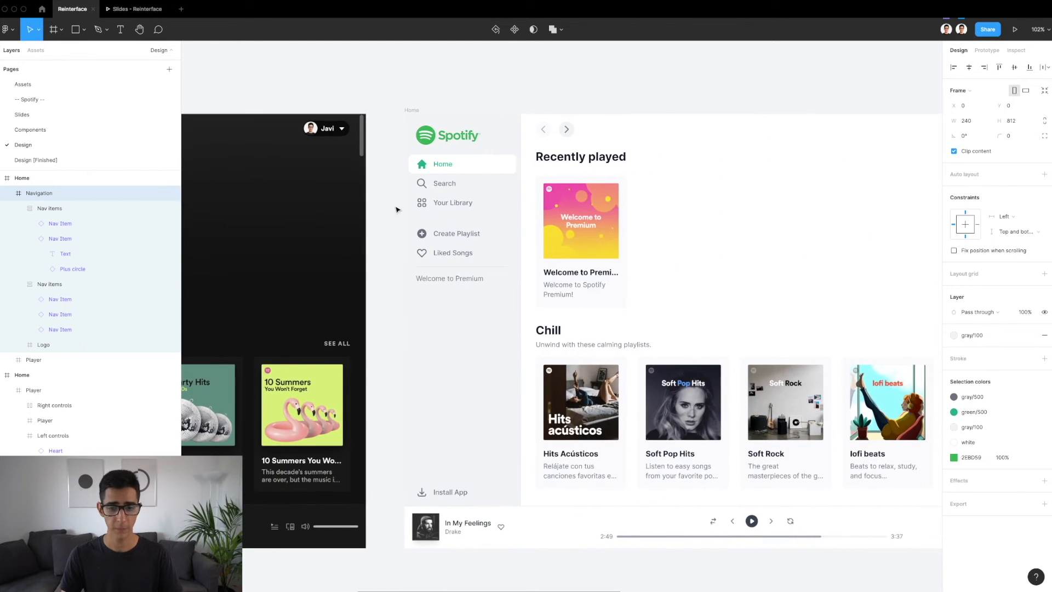
pyautogui.scroll(5, 471, 257)
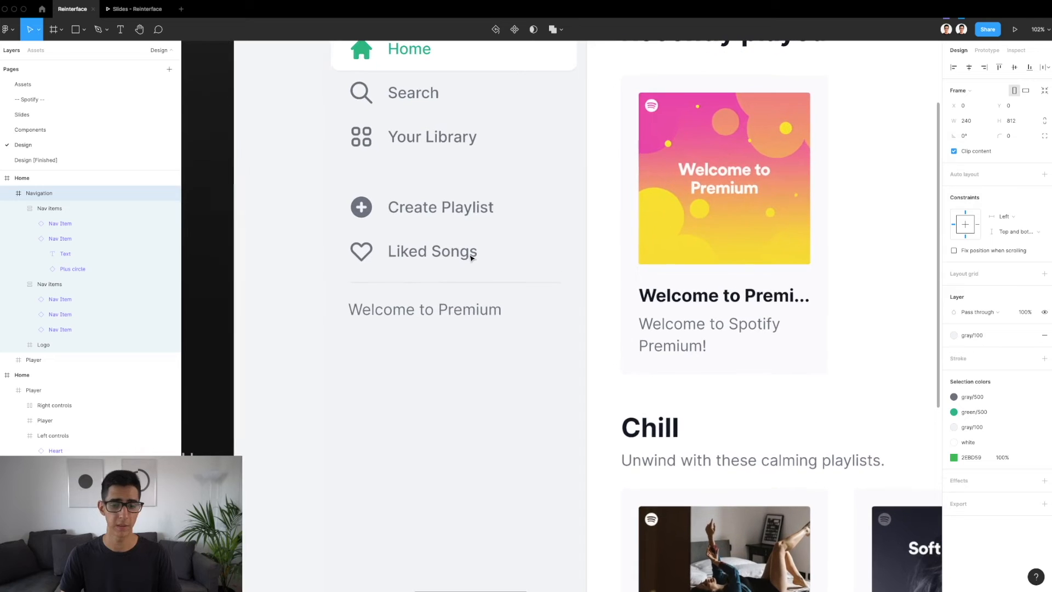
pyautogui.click(447, 283)
pyautogui.scroll(-4, 117, 433)
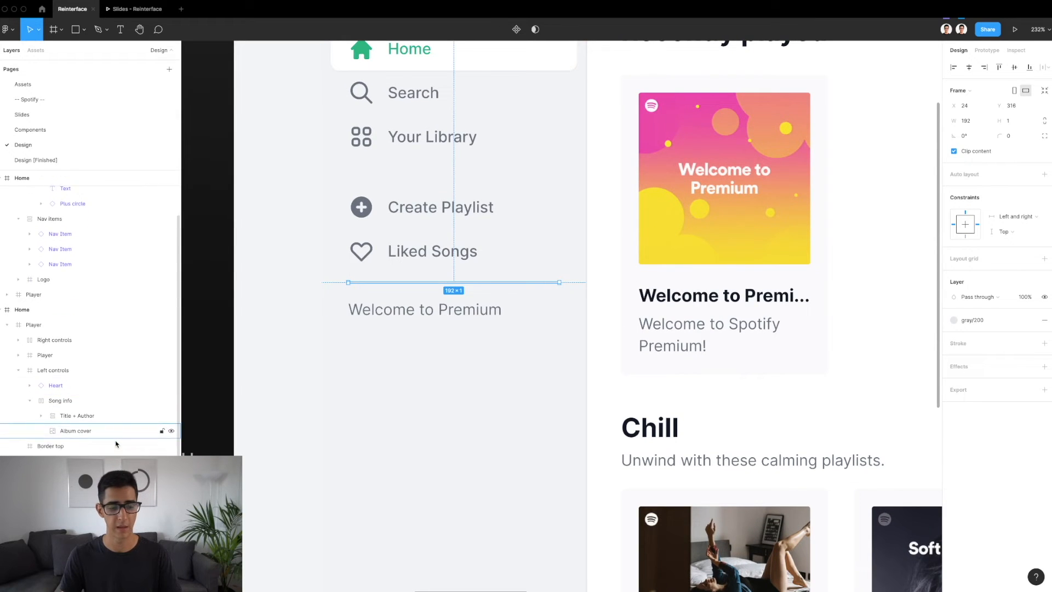
pyautogui.scroll(-5, 481, 340)
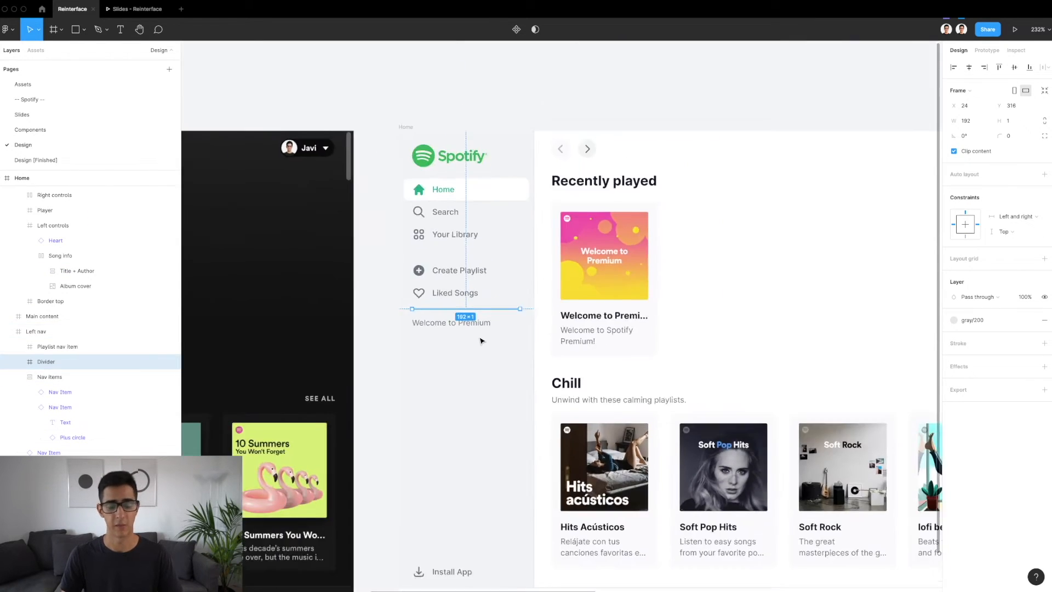
pyautogui.scroll(3, 486, 431)
pyautogui.scroll(3, 417, 274)
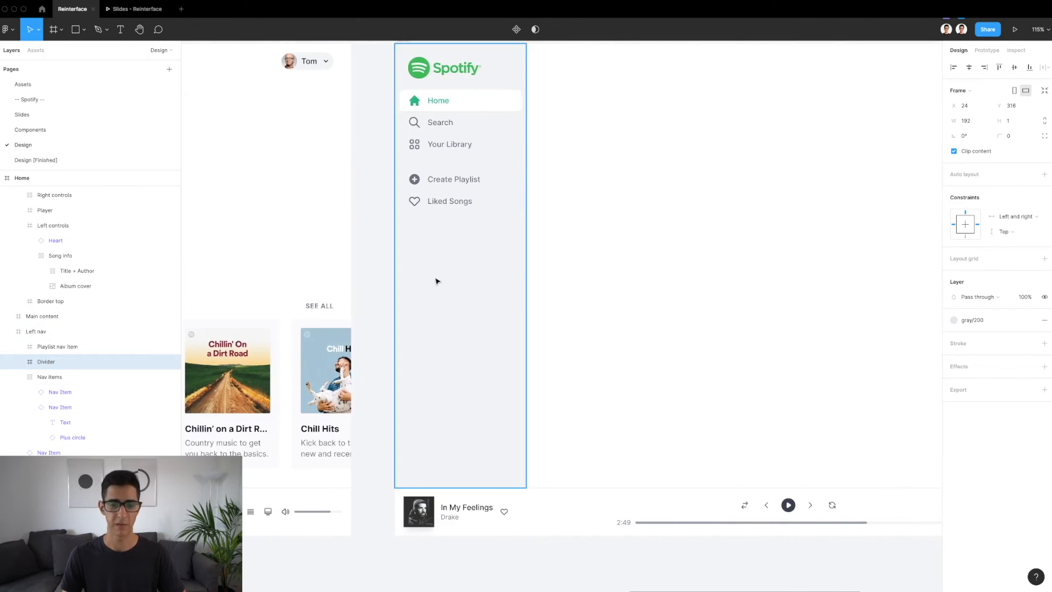
# Paste the Divider into the new Navigation frame at X 24, Y 316 and check its spacing to the frame's edges
pyautogui.click(435, 281)
pyautogui.press('super+v')
pyautogui.scroll(3, 470, 188)
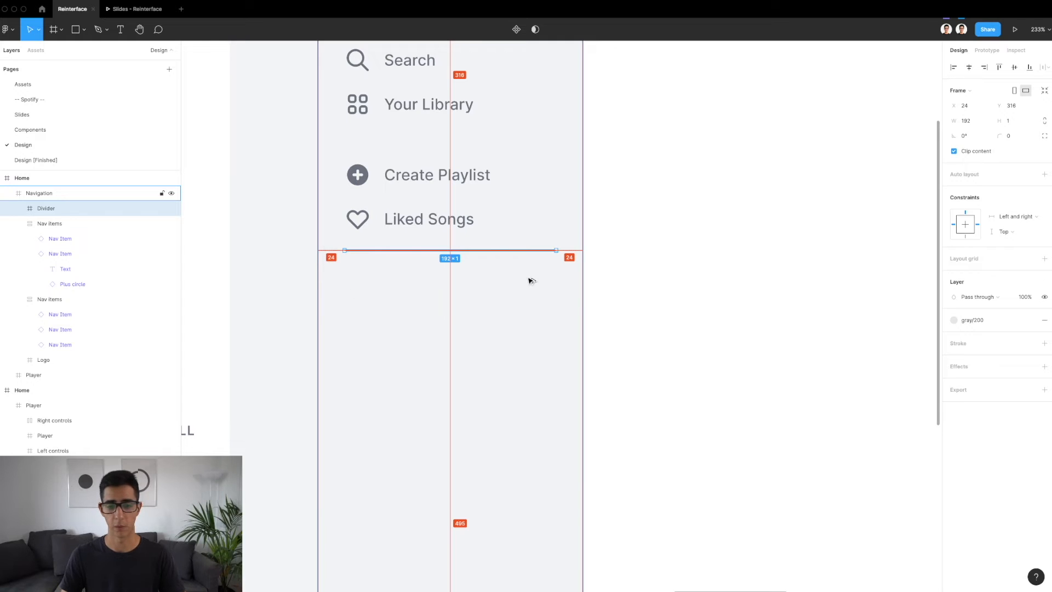
# Measure the spacing between the two nav item groups and the Spotify logo in the new Navigation frame
pyautogui.click(430, 207)
pyautogui.press('alt')
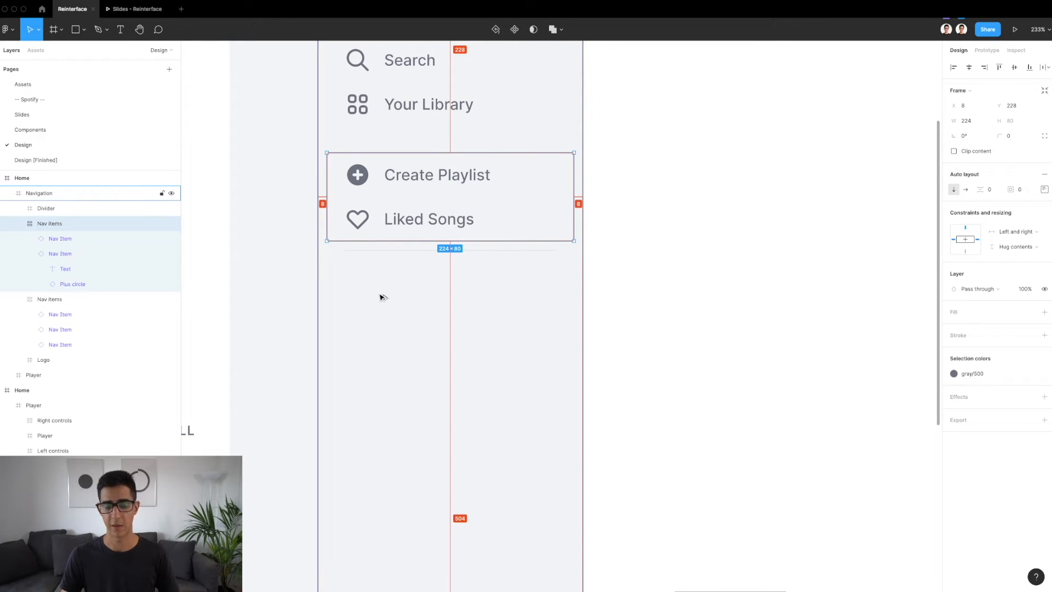
pyautogui.scroll(2, 392, 94)
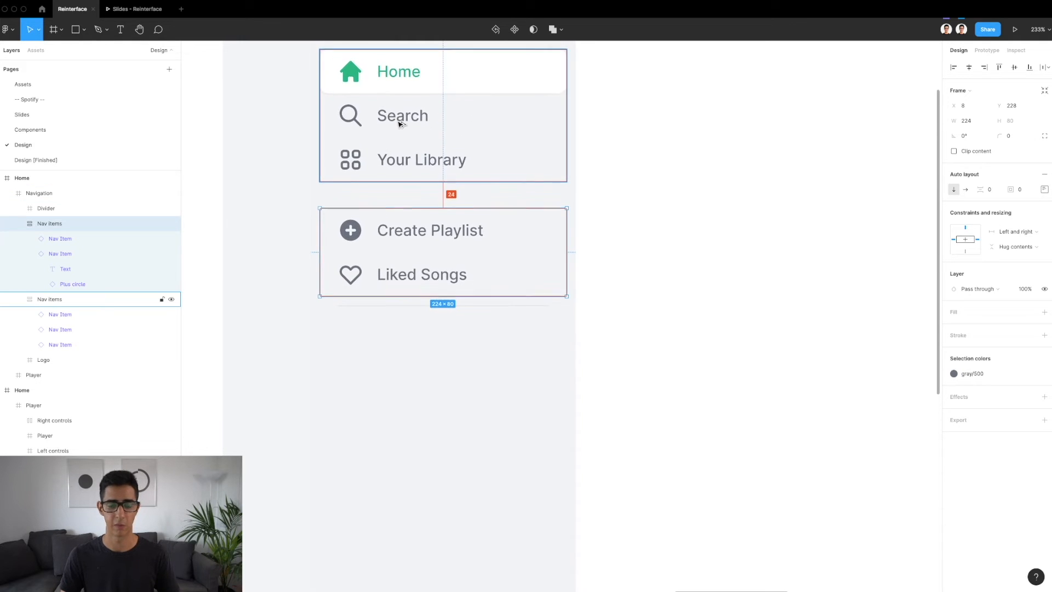
pyautogui.click(400, 127)
pyautogui.scroll(4, 401, 127)
pyautogui.press('alt')
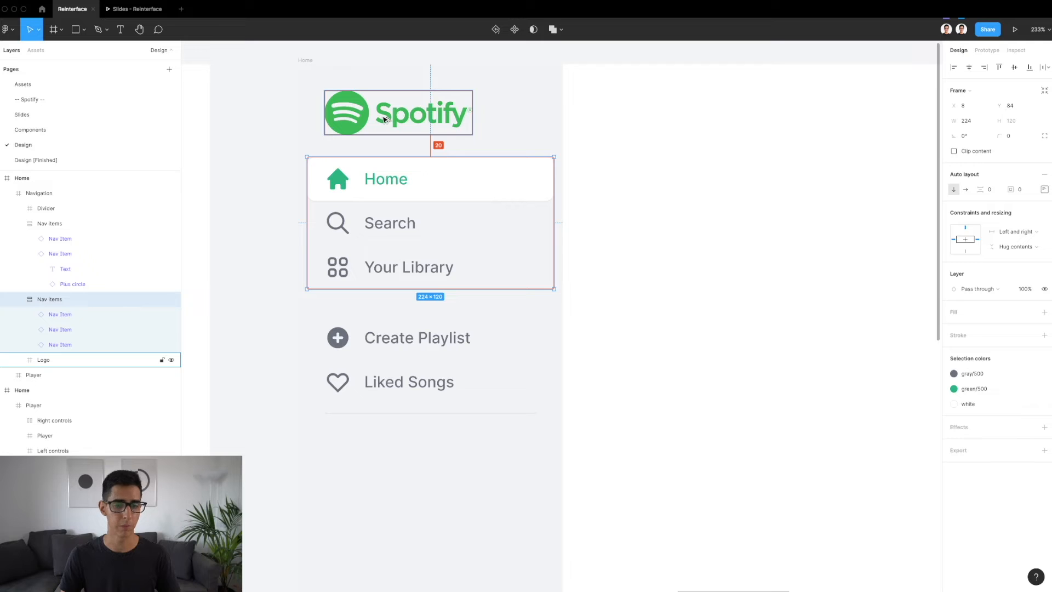
pyautogui.click(383, 119)
# Copy the Welcome to Premium playlist nav item below the divider in the finished light design
pyautogui.scroll(-5, 353, 76)
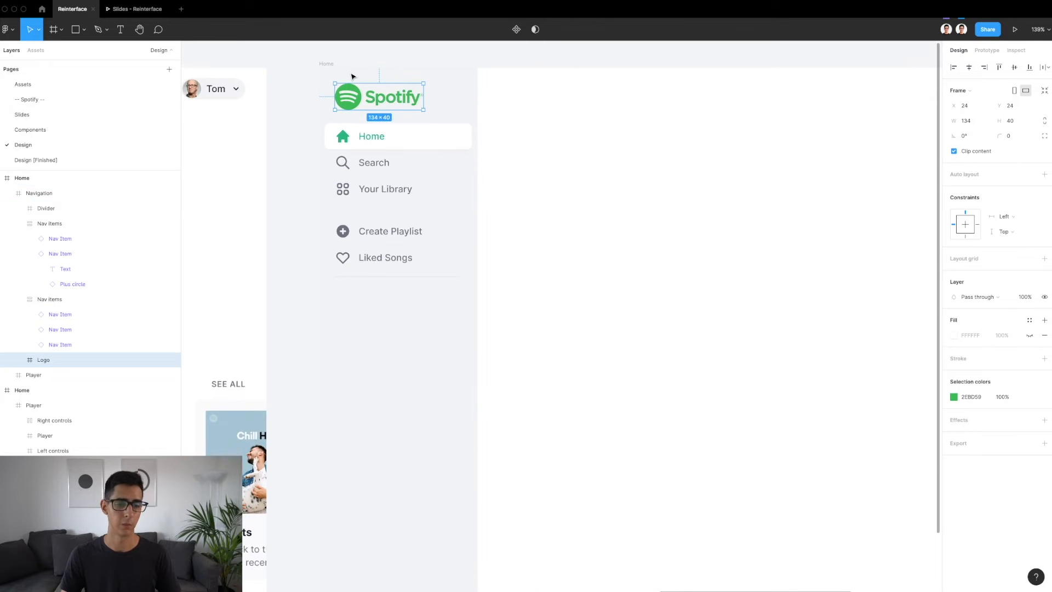
pyautogui.hscroll(-1, 353, 77)
pyautogui.scroll(-3, 353, 77)
pyautogui.hscroll(-14, 352, 76)
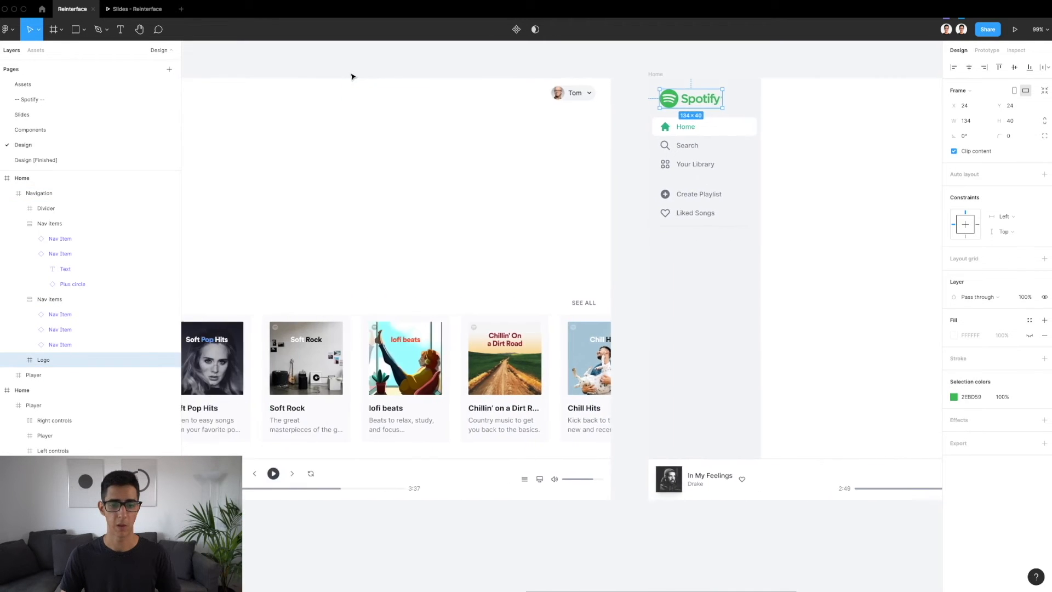
pyautogui.click(365, 239)
pyautogui.doubleClick(365, 241)
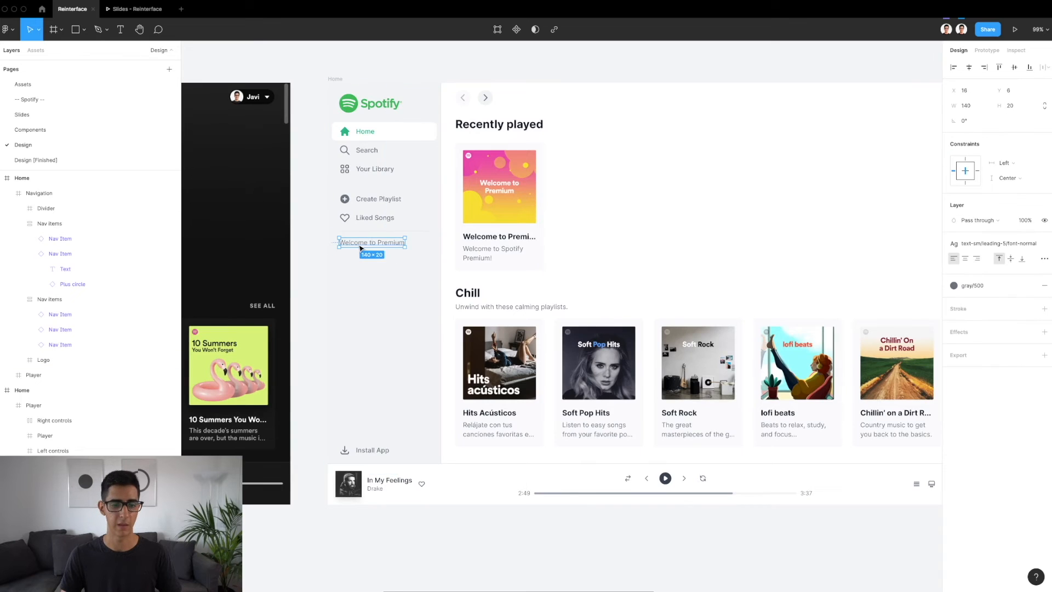
pyautogui.scroll(5, 361, 241)
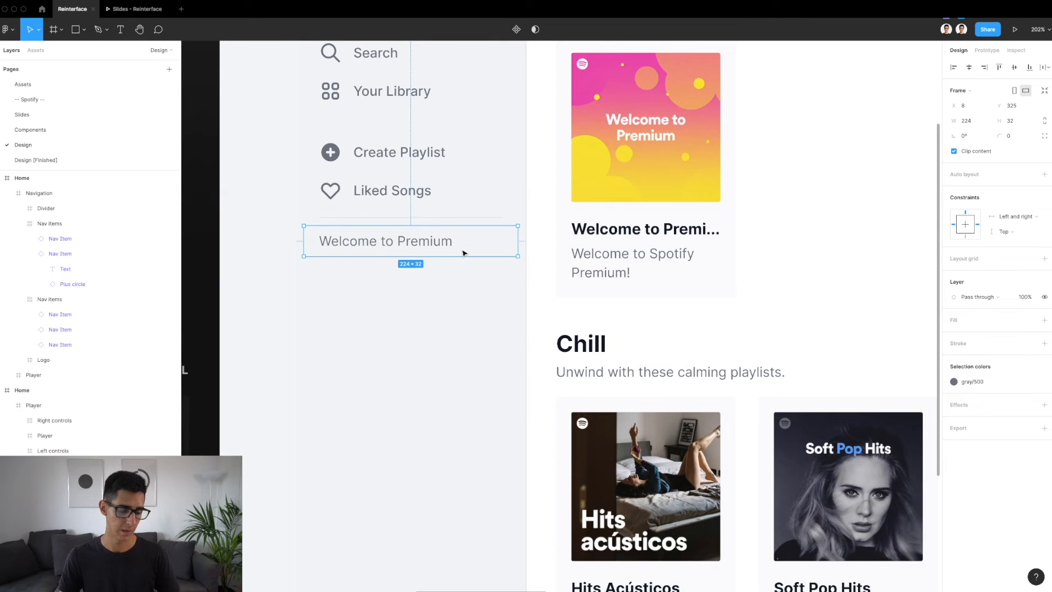
# Paste the Welcome to Premium playlist nav item into the new Navigation frame at X 8, Y 325
pyautogui.scroll(-1, 358, 465)
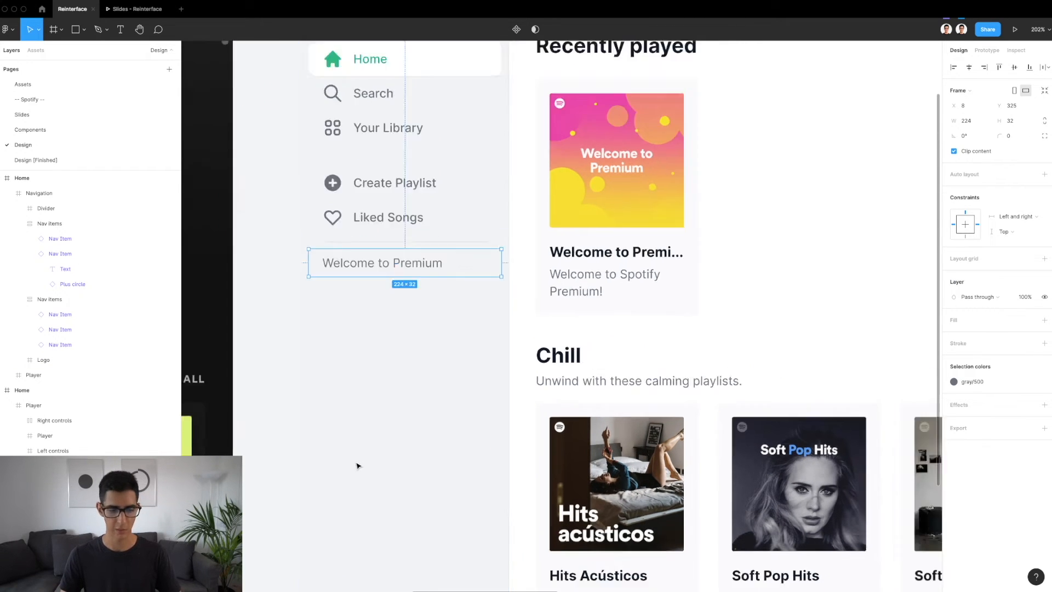
pyautogui.scroll(-4, 357, 466)
pyautogui.hscroll(14, 358, 465)
pyautogui.click(582, 409)
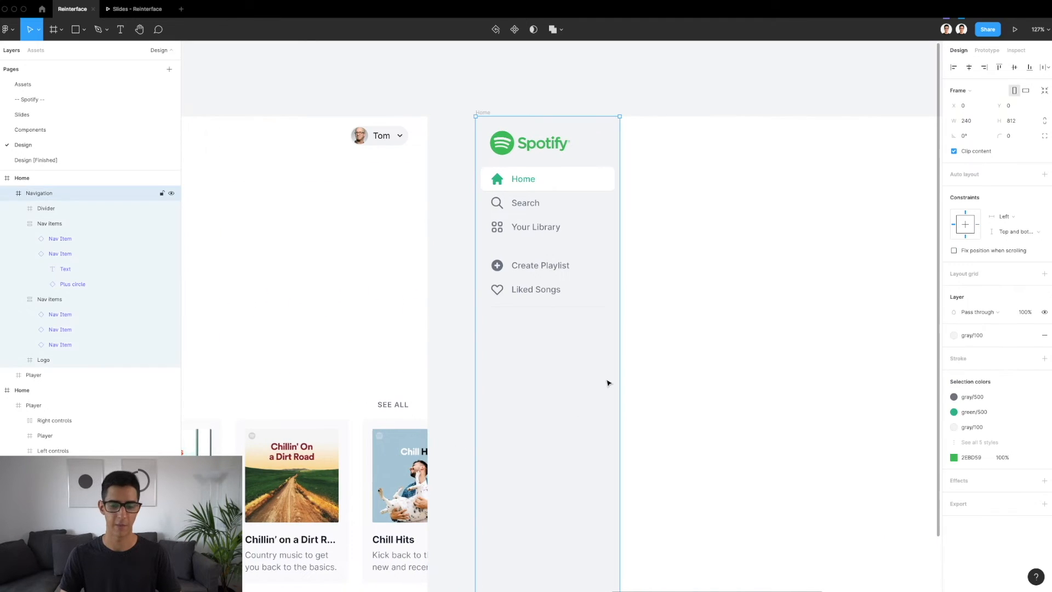
pyautogui.hotkey('ctrl', 'v')
pyautogui.scroll(5, 608, 381)
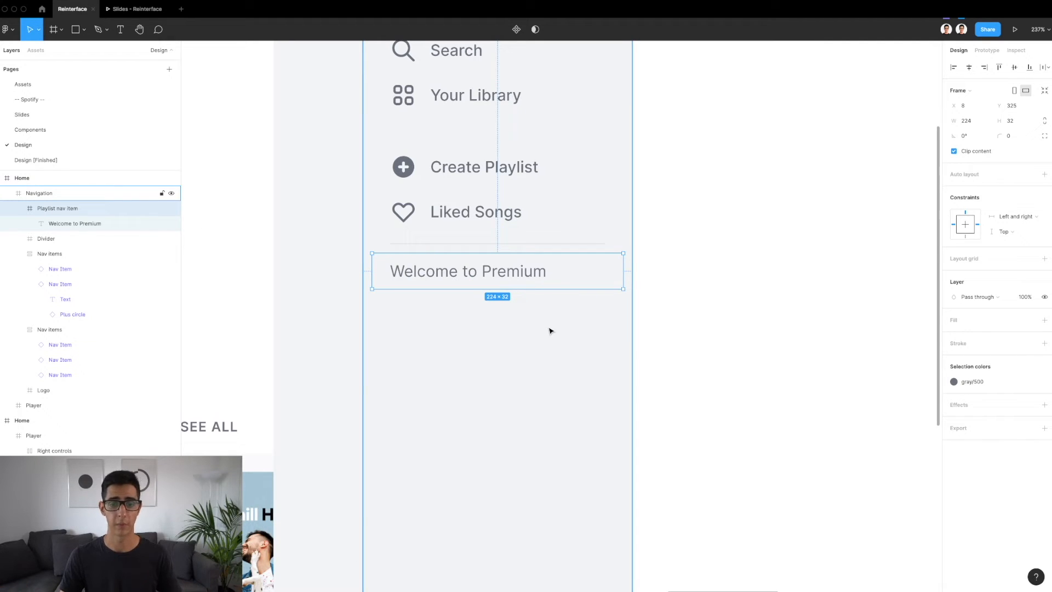
# Measure the padding between the Welcome to Premium text and the edges of its Playlist nav item frame
pyautogui.click(446, 279)
pyautogui.press('alt')
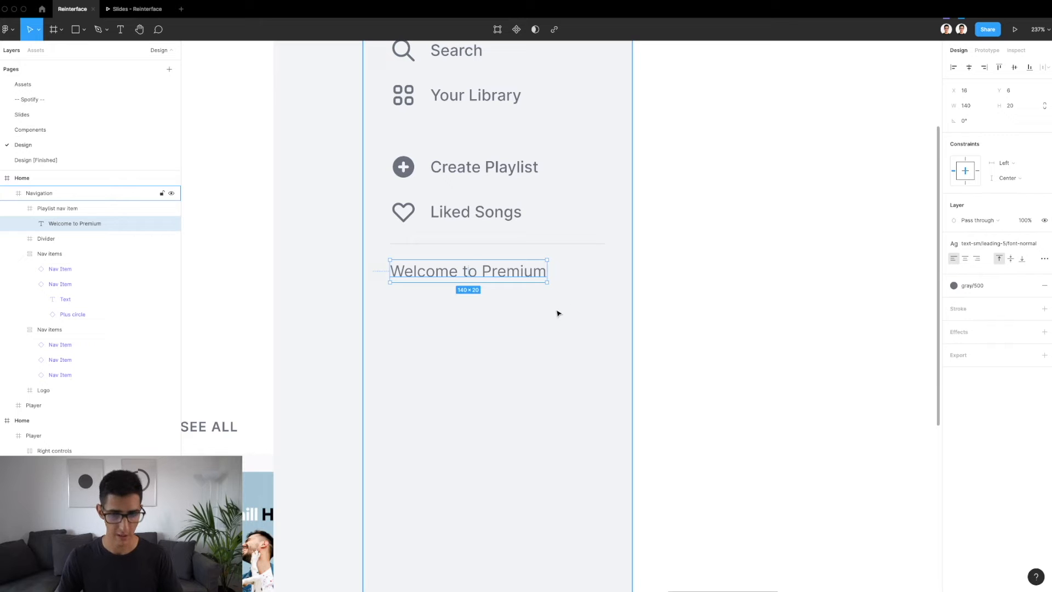
pyautogui.scroll(5, 571, 274)
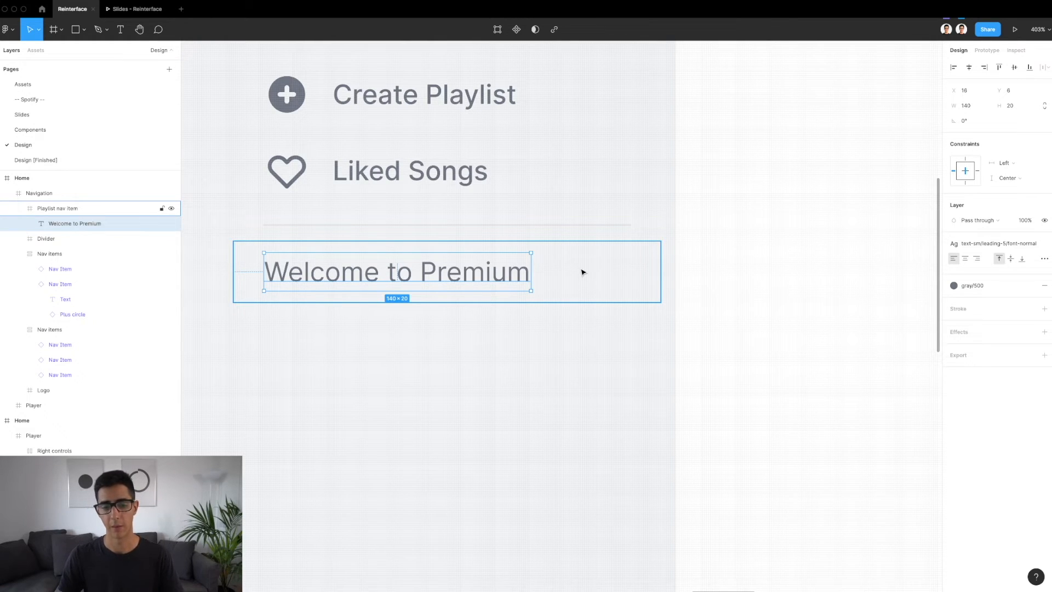
pyautogui.press('Escape')
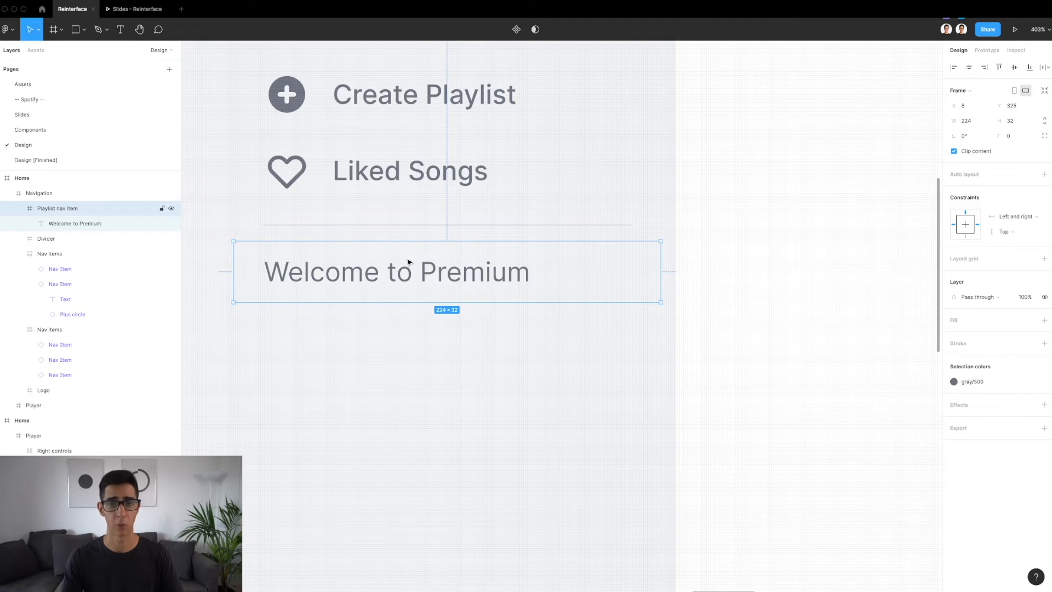
pyautogui.doubleClick(381, 273)
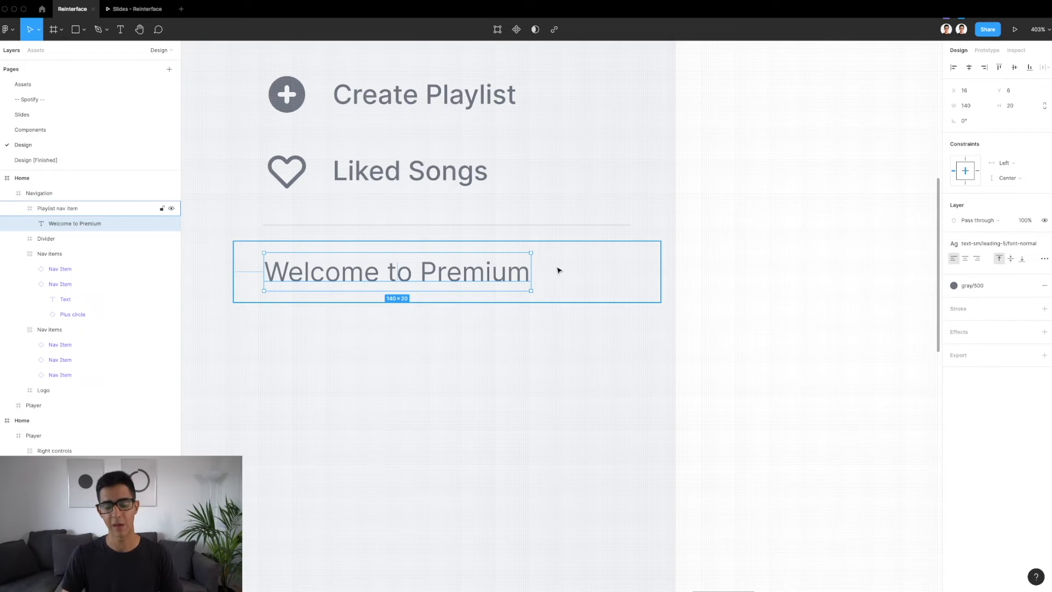
pyautogui.press('alt')
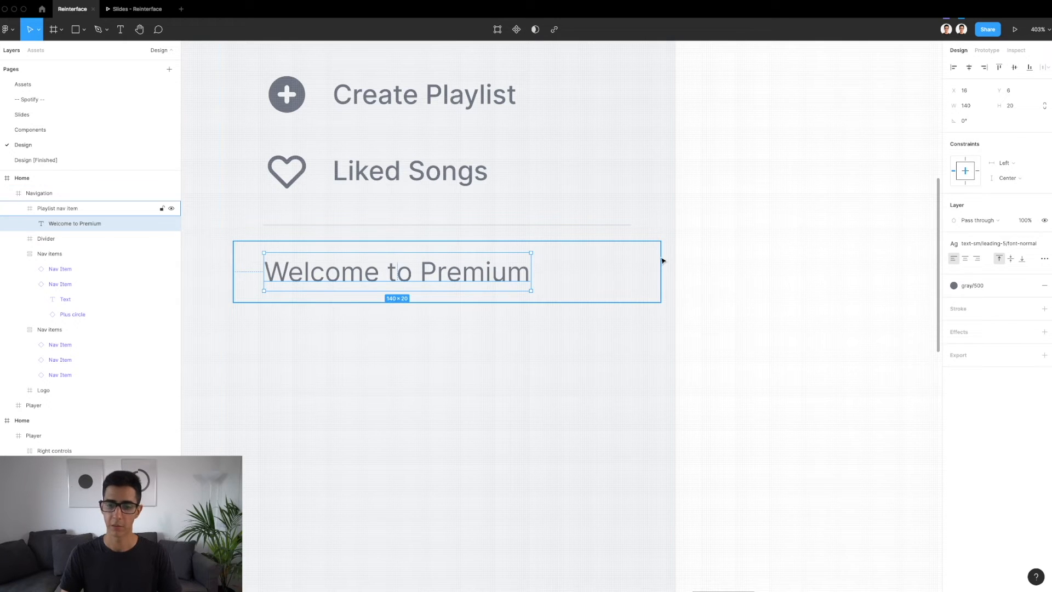
pyautogui.click(641, 260)
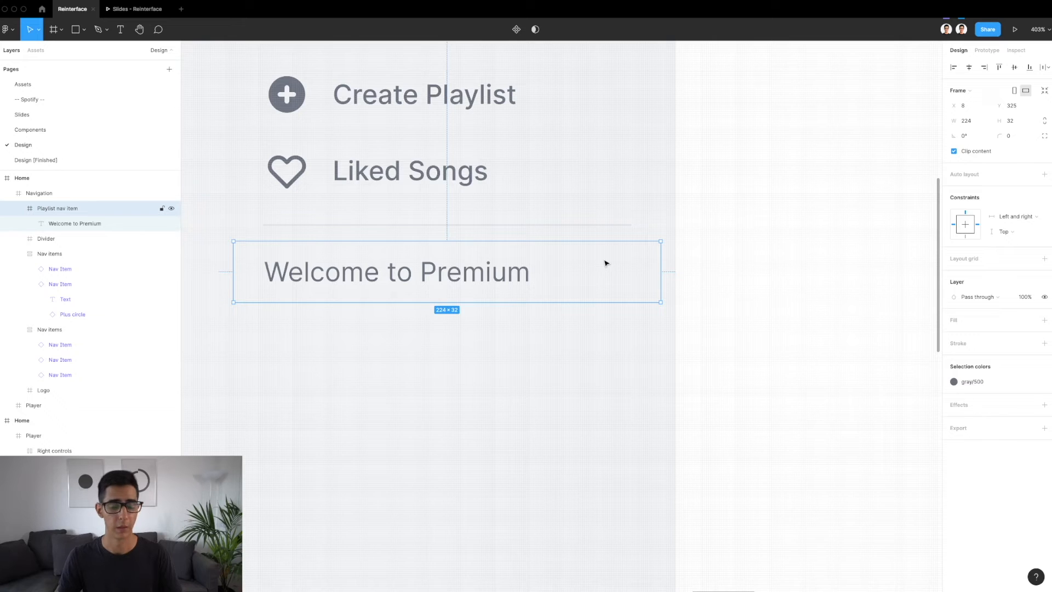
pyautogui.scroll(-5, 605, 263)
pyautogui.scroll(2, 605, 264)
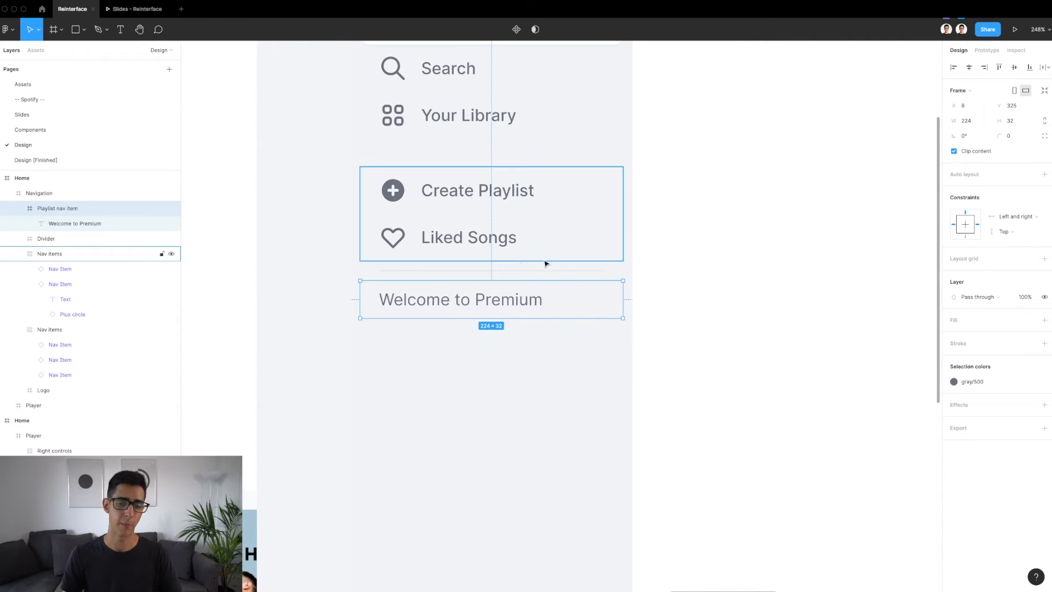
pyautogui.scroll(4, 521, 265)
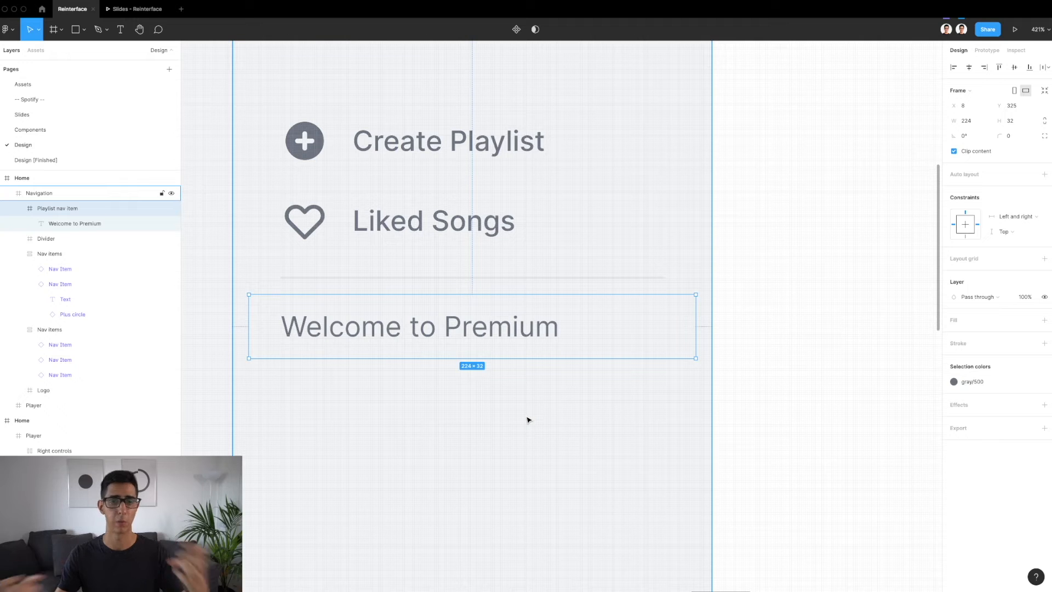
pyautogui.click(465, 330)
pyautogui.press('alt')
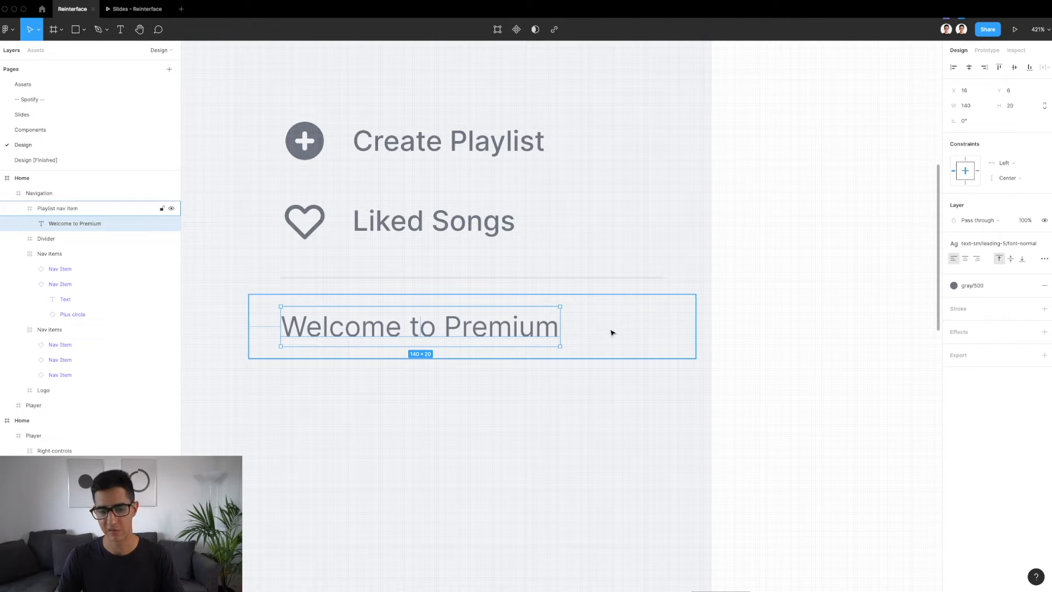
pyautogui.press('alt')
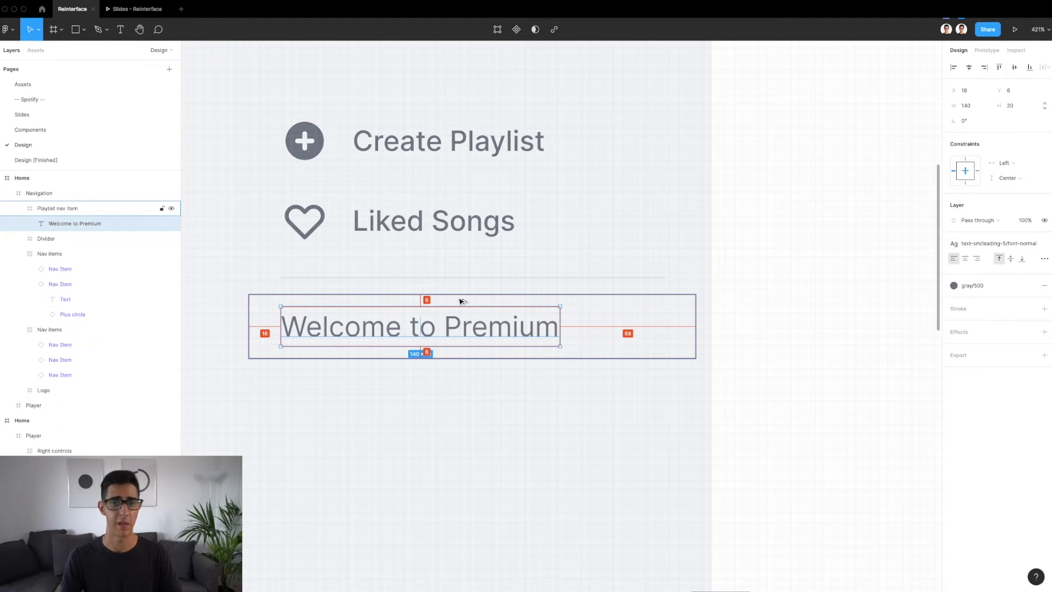
pyautogui.press('alt')
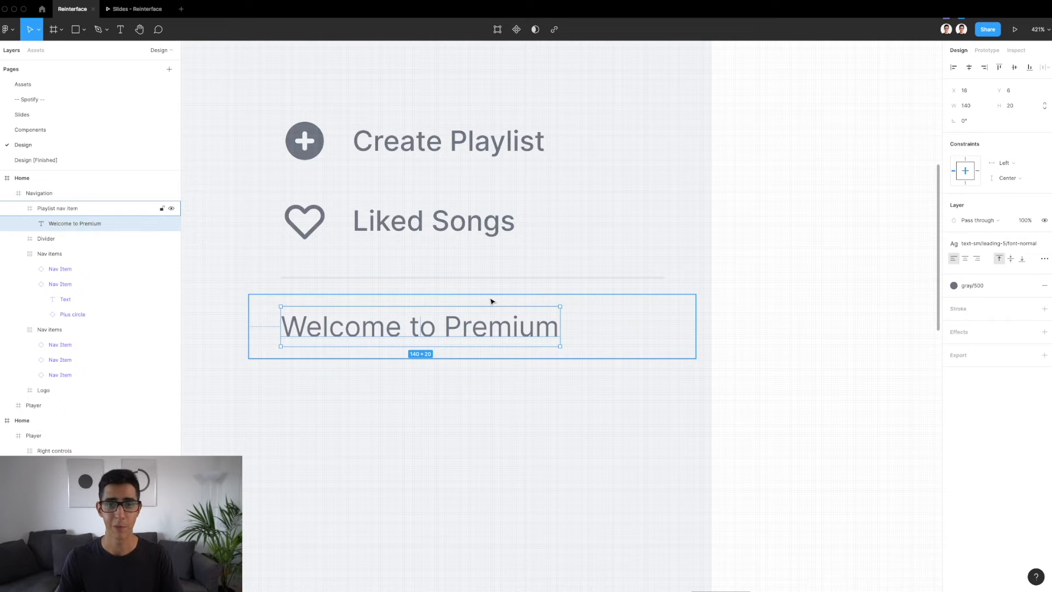
# Copy the Install App nav item from the foot of the sidebar in the finished light design
pyautogui.scroll(-5, 492, 301)
pyautogui.click(564, 310)
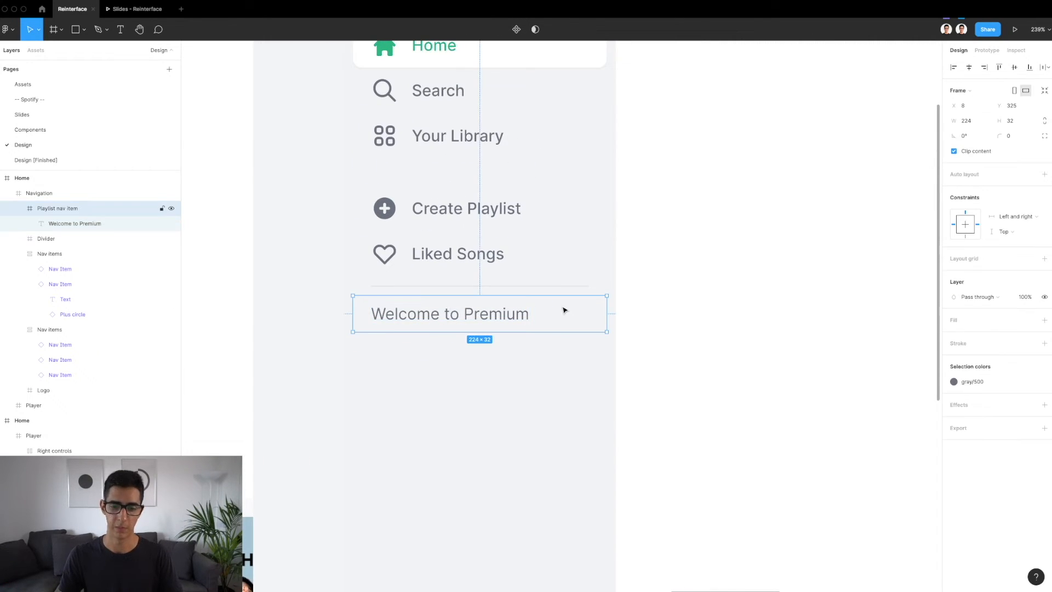
pyautogui.scroll(-10, 538, 289)
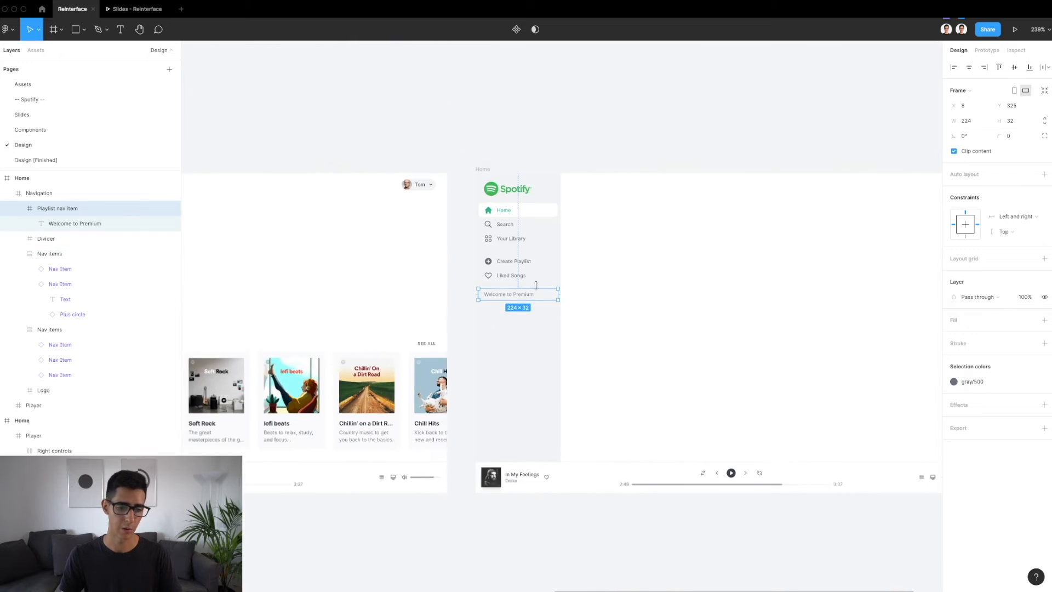
pyautogui.hotkey('shift', 'Return')
pyautogui.hscroll(-5, 563, 332)
pyautogui.hscroll(-3, 563, 332)
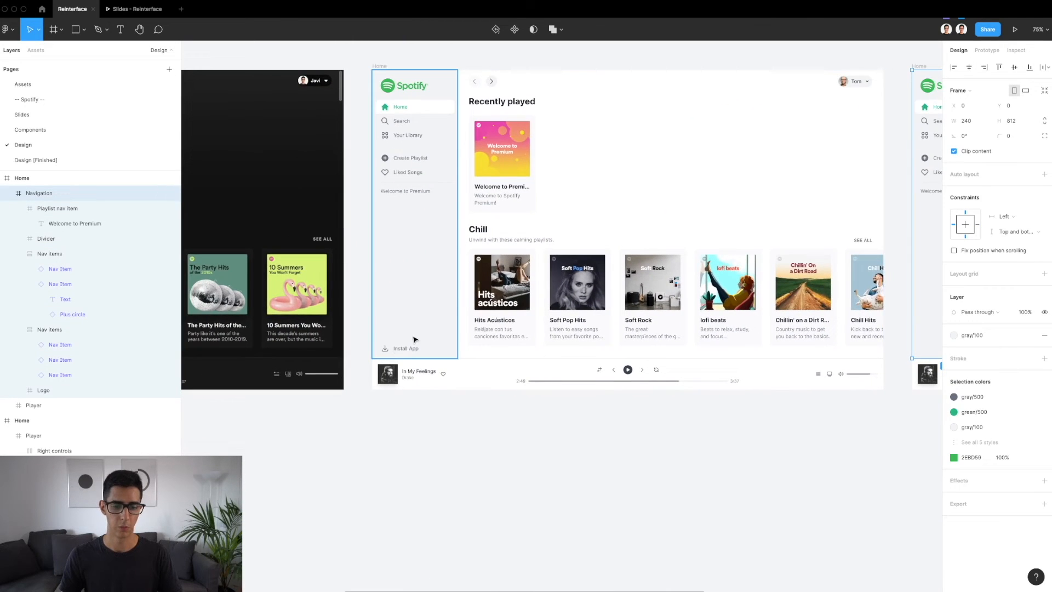
pyautogui.click(405, 351)
pyautogui.scroll(8, 403, 352)
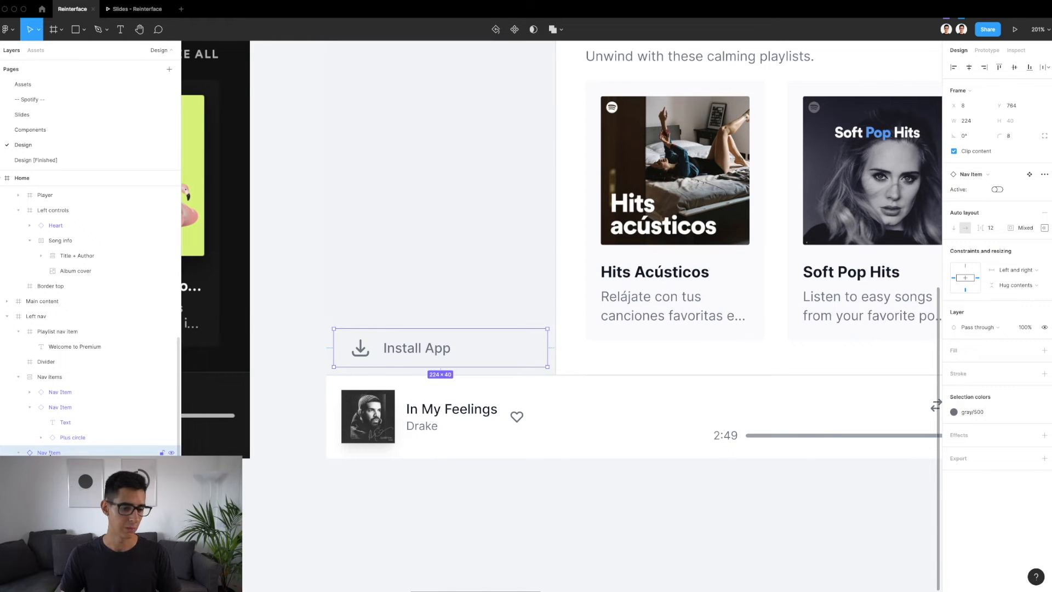
pyautogui.scroll(-6, 349, 303)
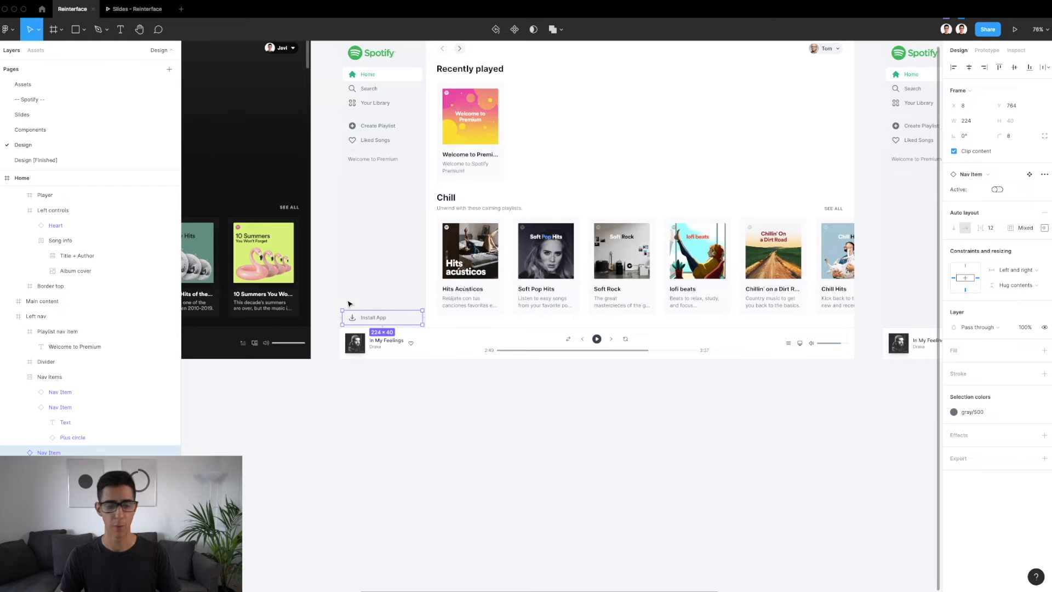
# Paste the Install App nav item into the new Navigation frame at X 8, Y 764 and check its spacing to the frame's edges
pyautogui.hscroll(5, 349, 303)
pyautogui.hotkey('ctrl', 'v')
pyautogui.scroll(5, 434, 305)
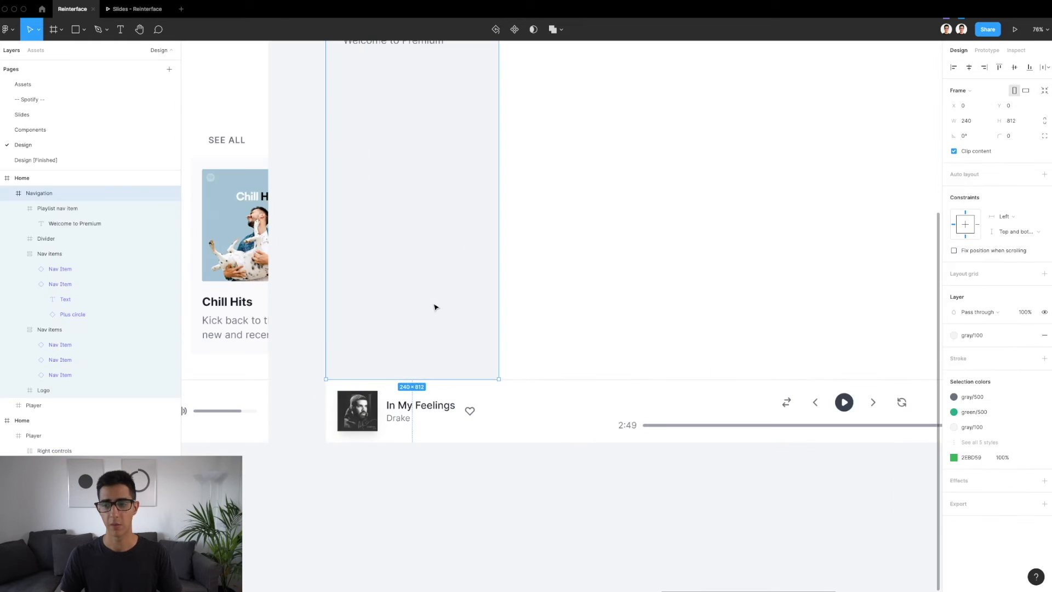
pyautogui.scroll(4, 434, 307)
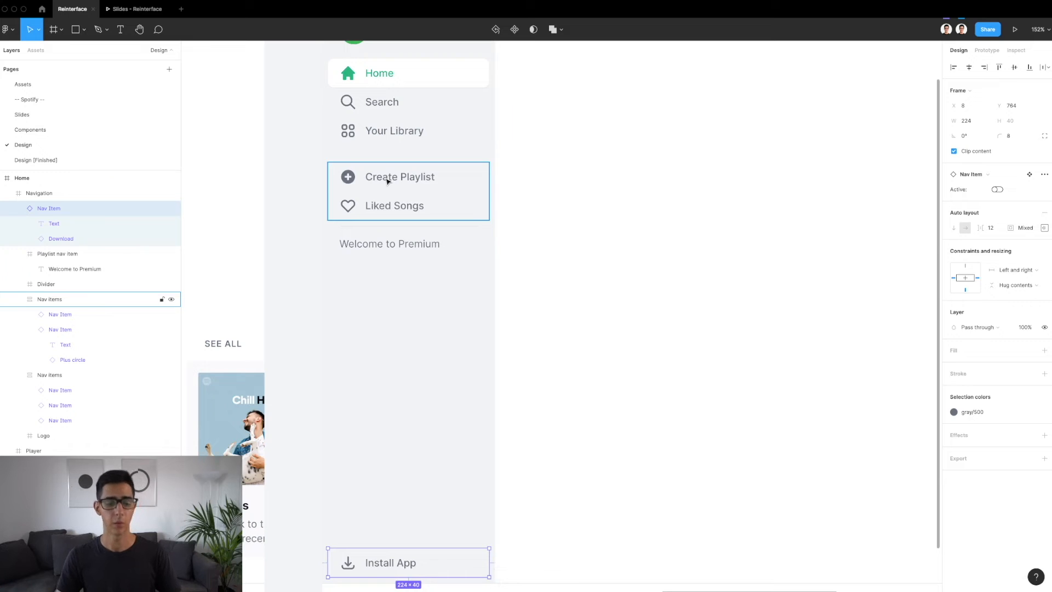
pyautogui.scroll(-1, 392, 439)
pyautogui.scroll(-2, 392, 439)
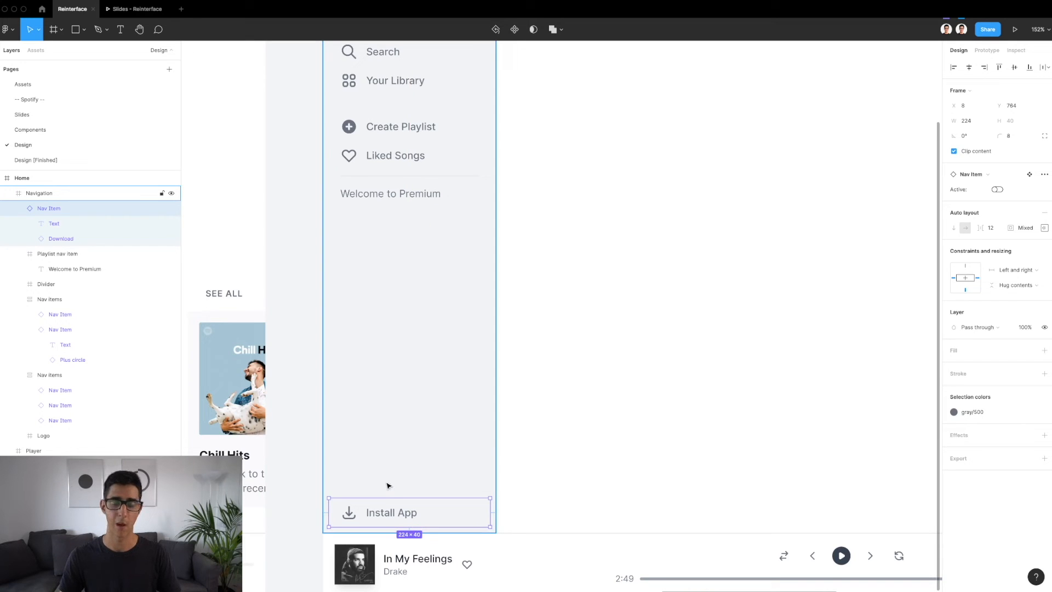
pyautogui.press('alt')
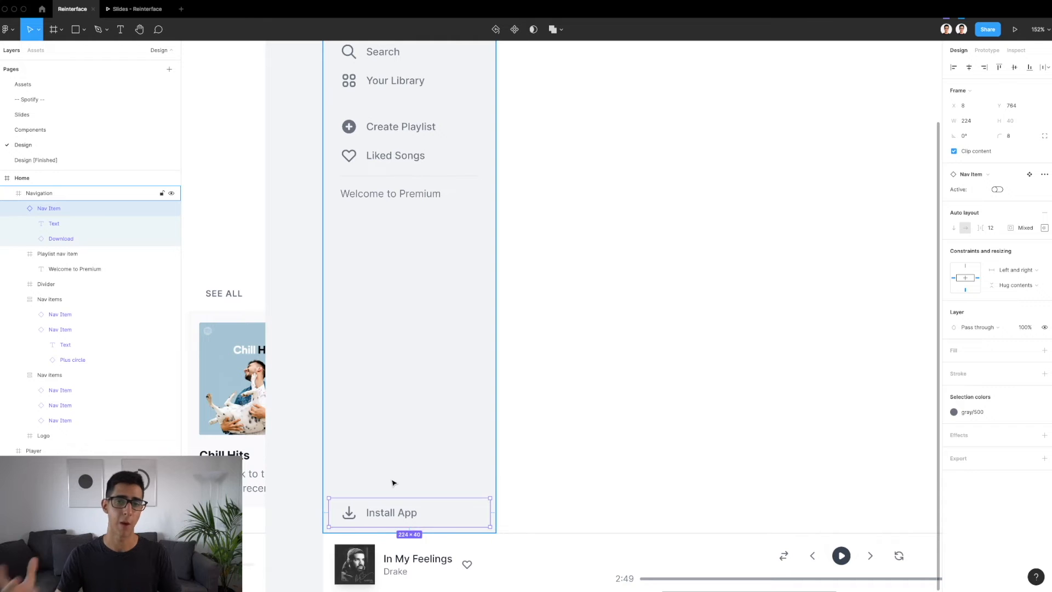
pyautogui.scroll(-3, 392, 482)
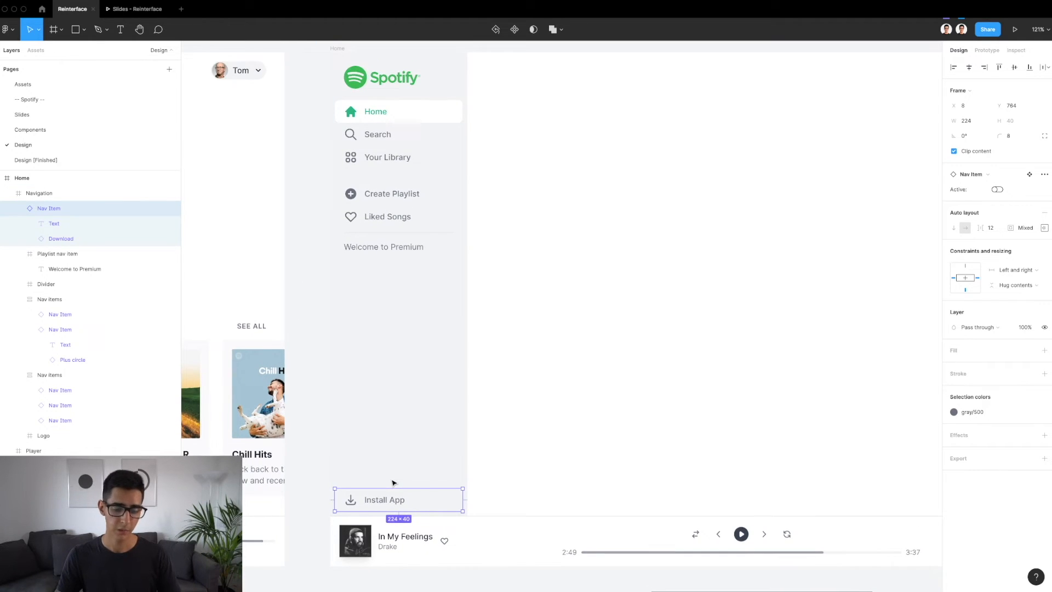
pyautogui.hscroll(2, 393, 482)
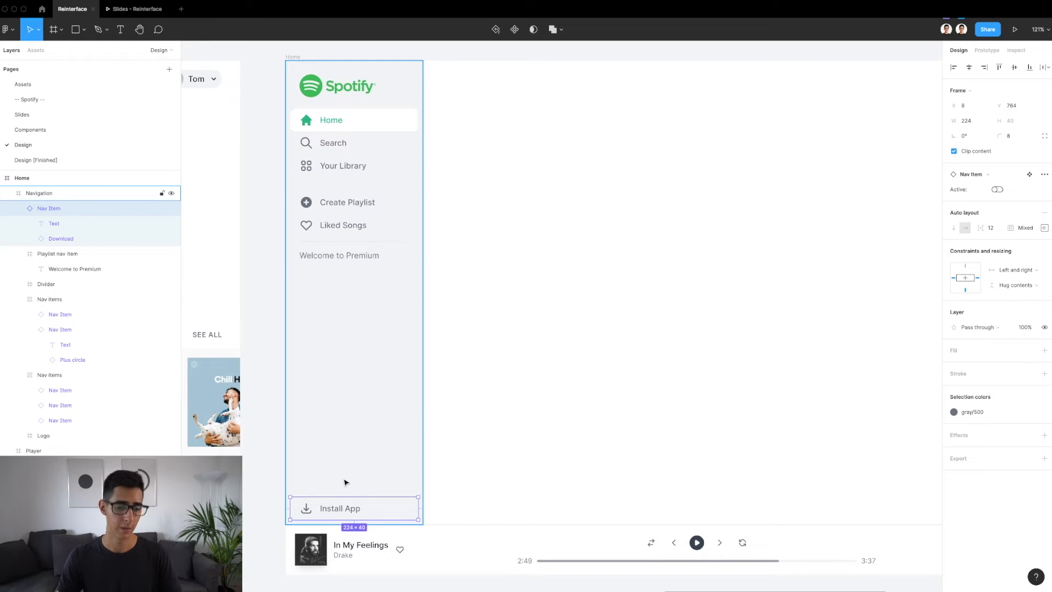
pyautogui.scroll(-5, 344, 481)
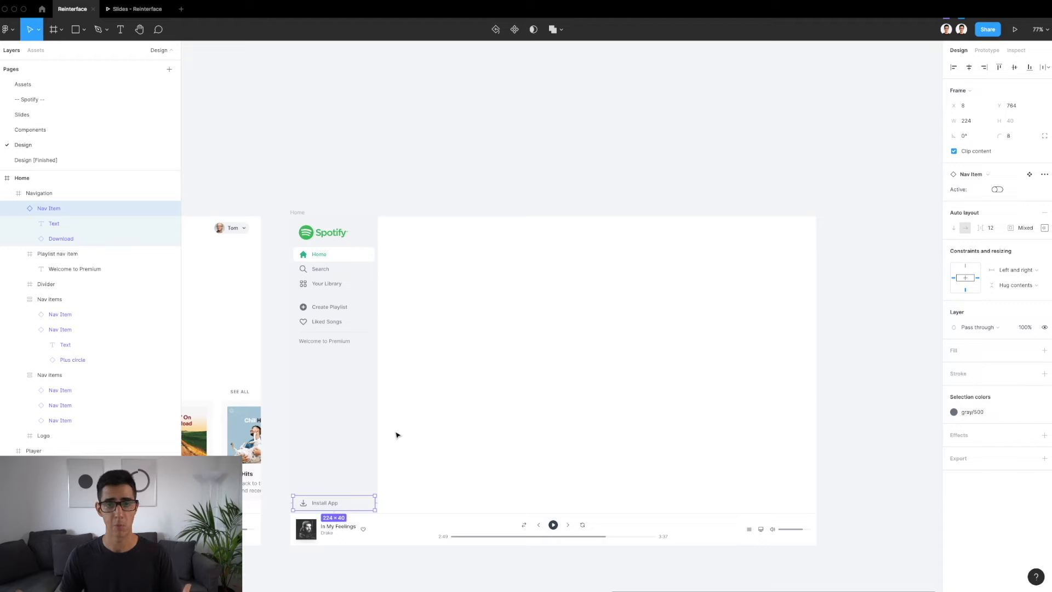
pyautogui.scroll(-1, 397, 435)
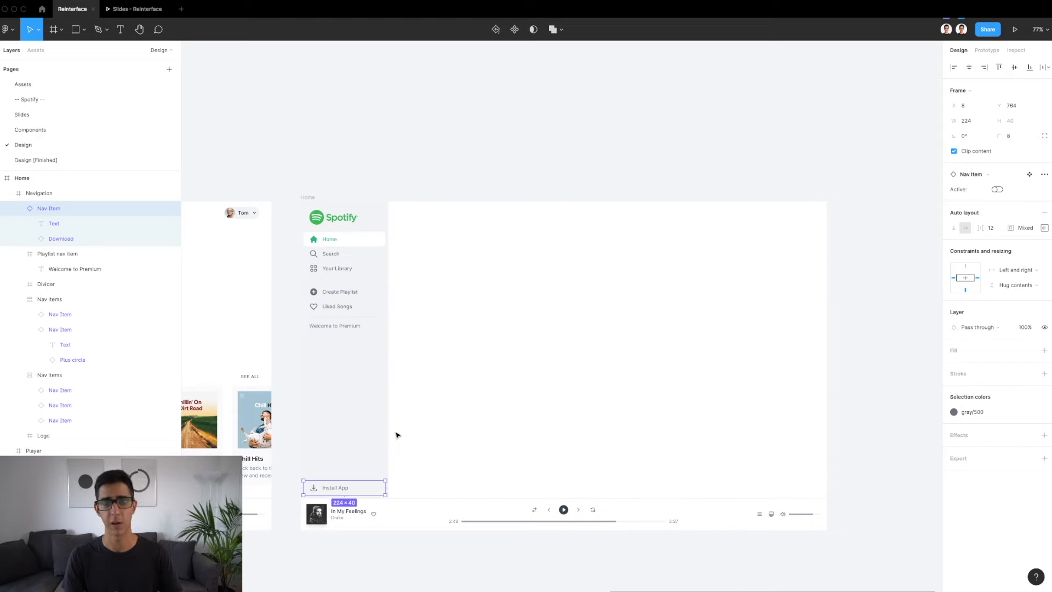
pyautogui.scroll(-1, 397, 434)
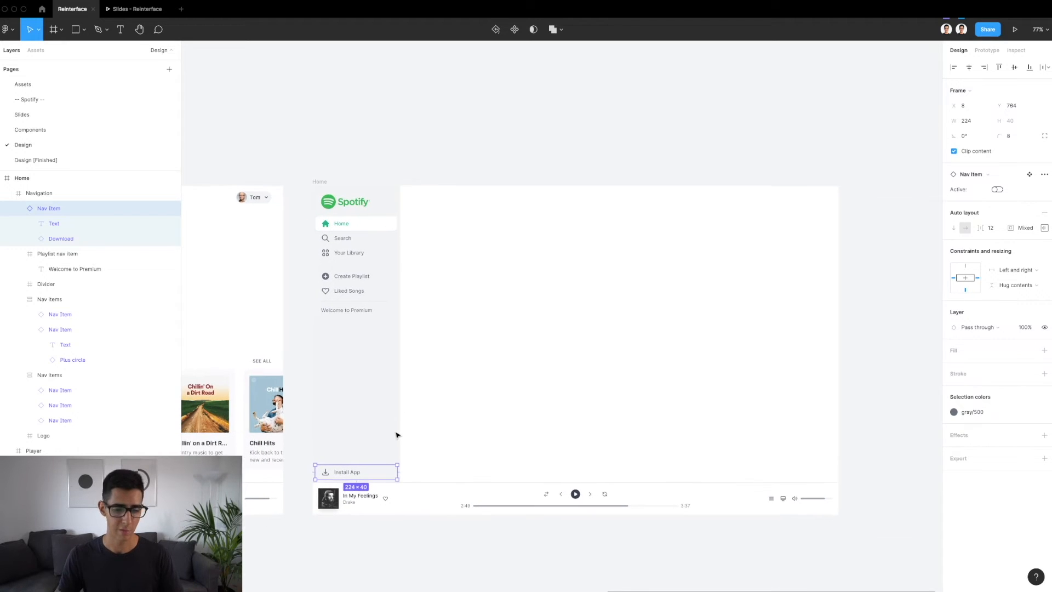
# Fit the new Home frame in view and review its filled Navigation sidebar
pyautogui.click(319, 183)
pyautogui.hotkey('shift', '2')
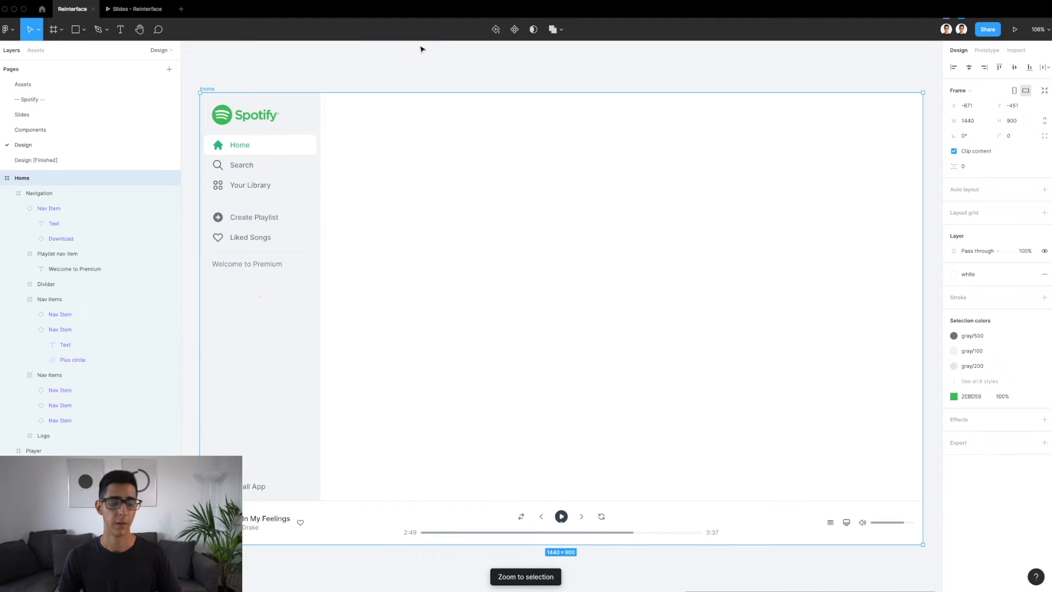
pyautogui.click(273, 222)
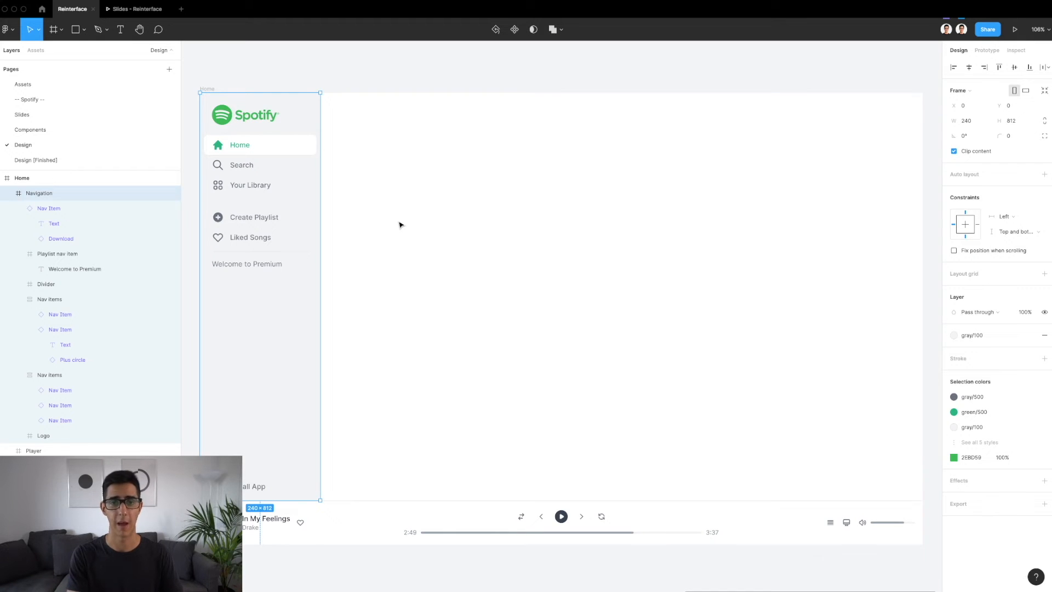
pyautogui.click(228, 74)
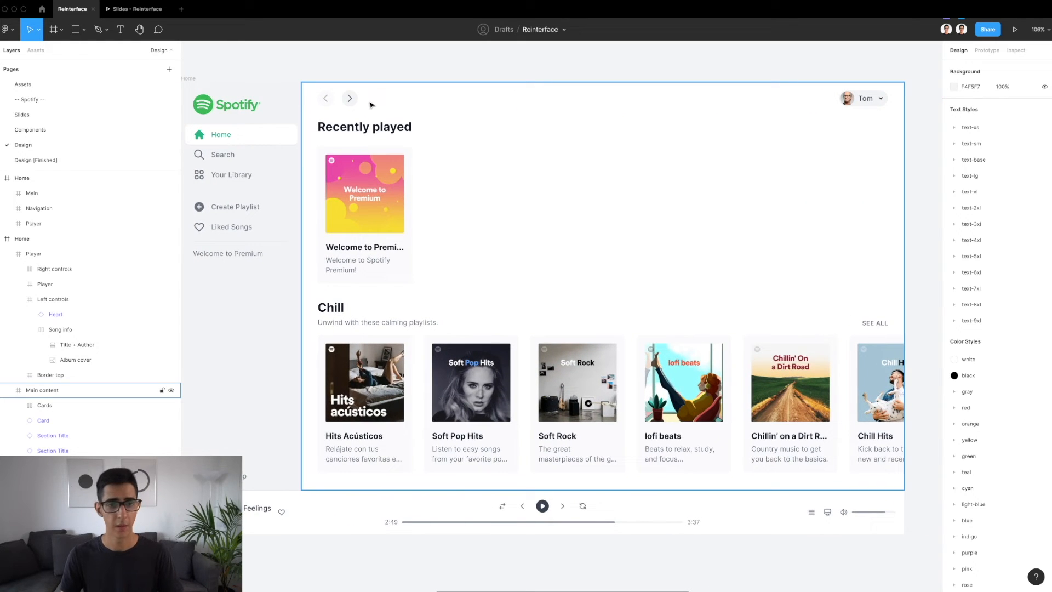
# Examine and copy the Top nav frame above the Recently played section in the finished light design
pyautogui.doubleClick(333, 102)
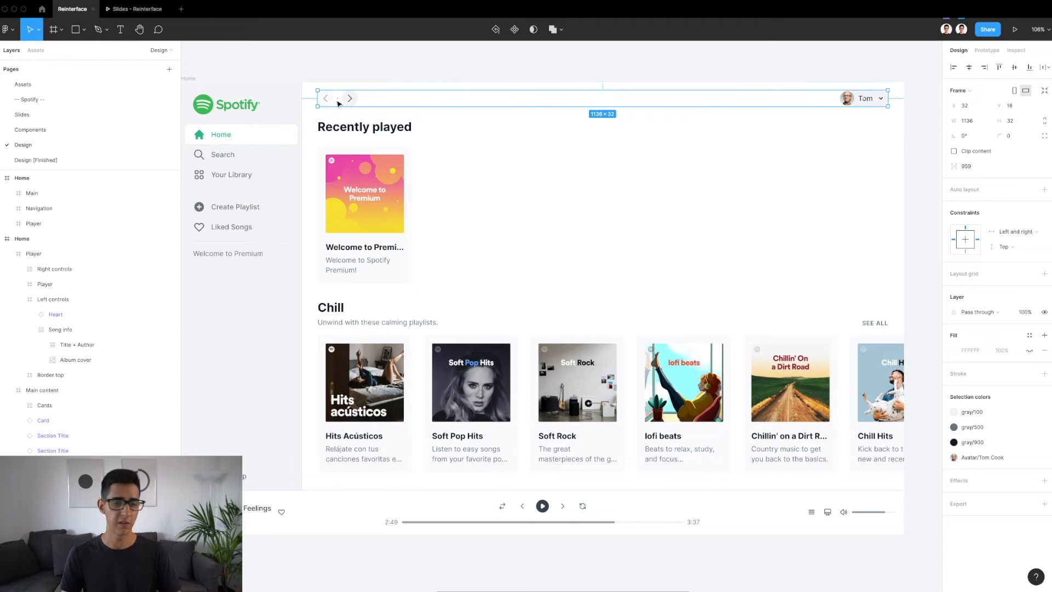
pyautogui.scroll(3, 338, 105)
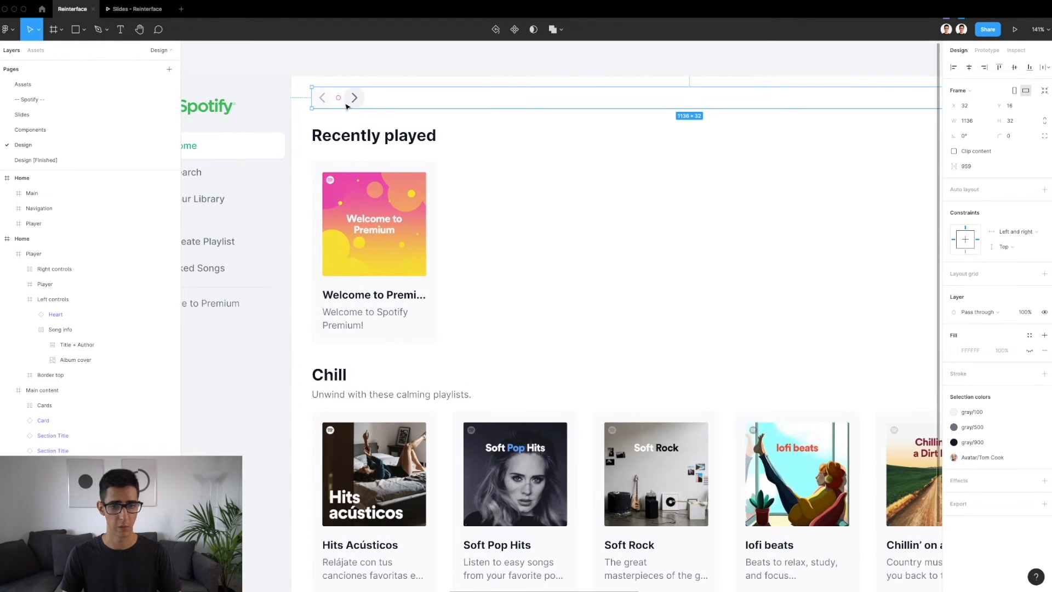
pyautogui.hscroll(10, 372, 106)
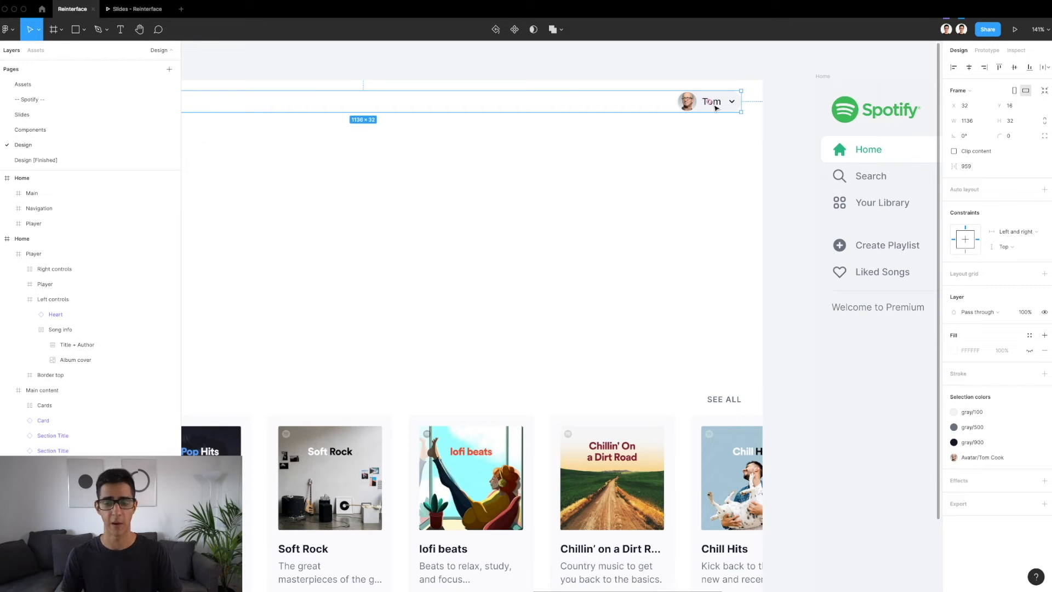
pyautogui.scroll(-5, 715, 108)
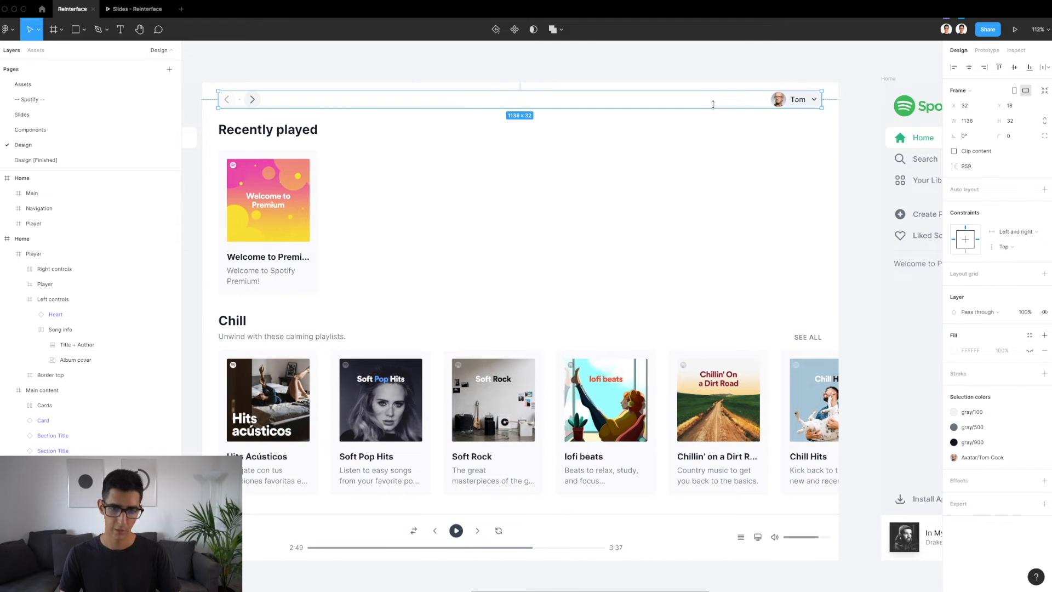
# Paste the Top nav onto the empty canvas and place it just above the new Home frame's main area
pyautogui.hscroll(-10, 714, 105)
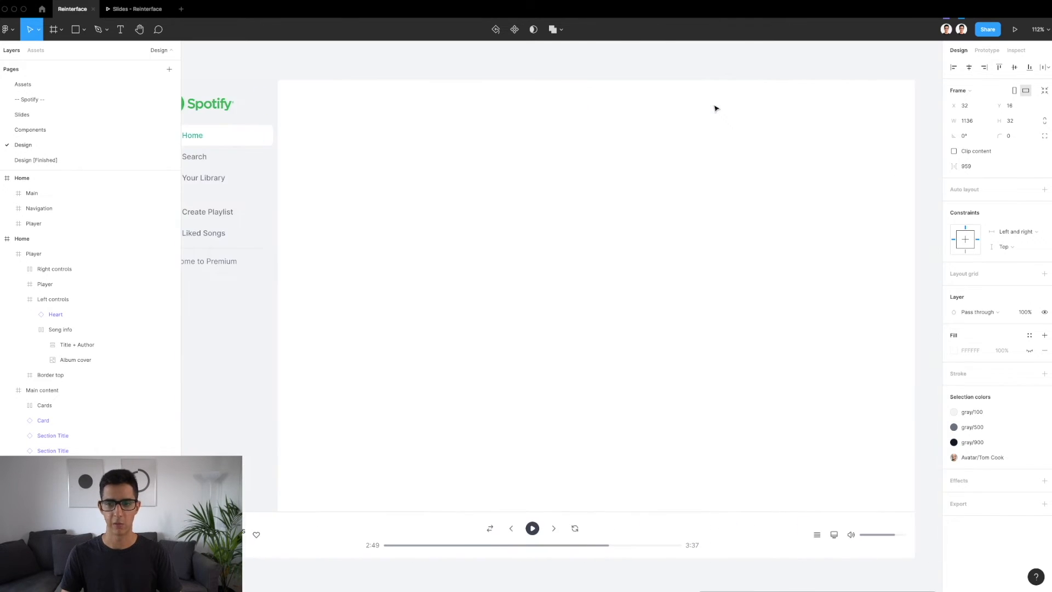
pyautogui.scroll(3, 521, 129)
pyautogui.click(521, 129)
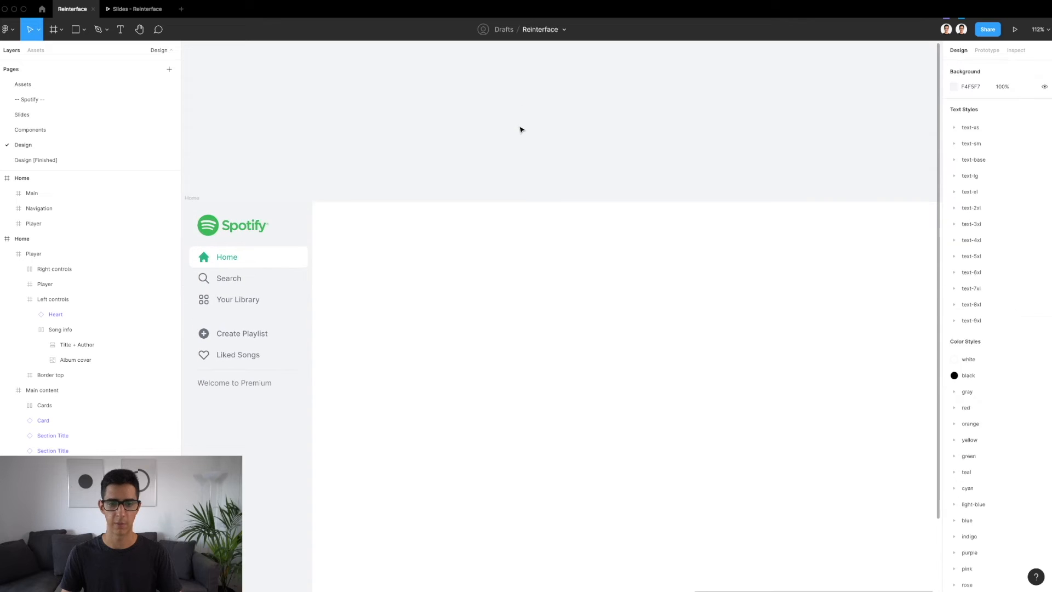
pyautogui.hotkey('ctrl', 'v')
pyautogui.moveTo(340, 260); pyautogui.dragTo(379, 186)
pyautogui.click(378, 159)
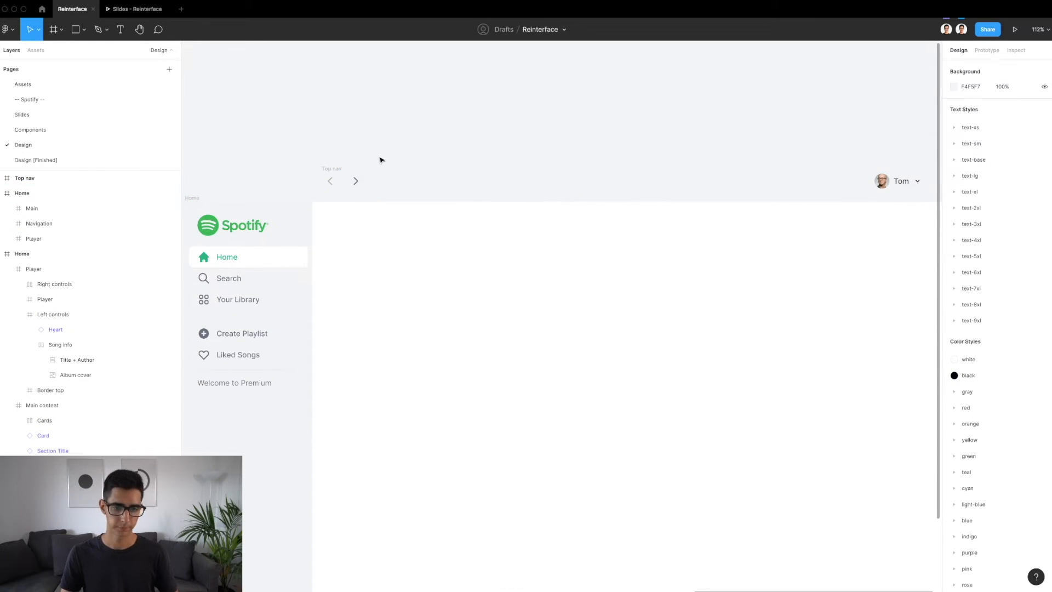
# Inspect the size and opacity of the back-arrow Browsing Button in the pasted Top nav
pyautogui.scroll(-4, 380, 159)
pyautogui.scroll(4, 380, 160)
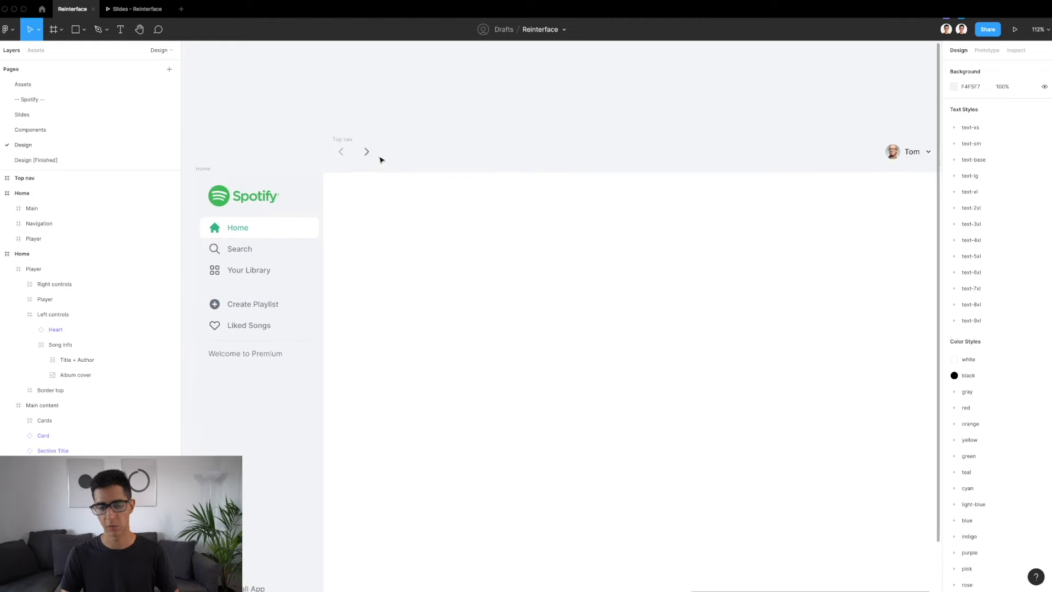
pyautogui.scroll(5, 346, 170)
pyautogui.doubleClick(346, 170)
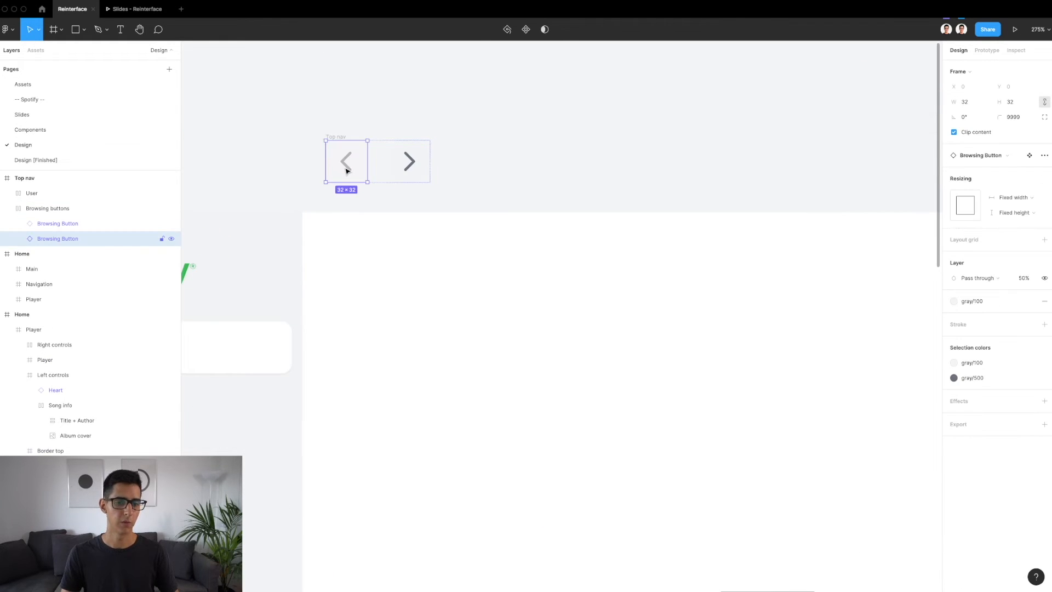
pyautogui.scroll(5, 346, 170)
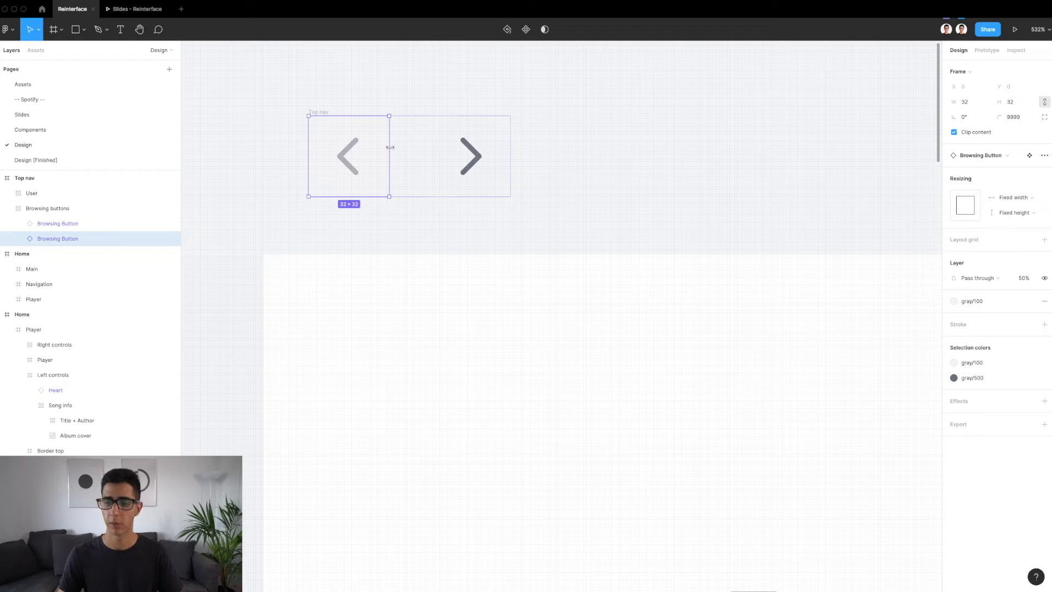
pyautogui.scroll(-6, 413, 138)
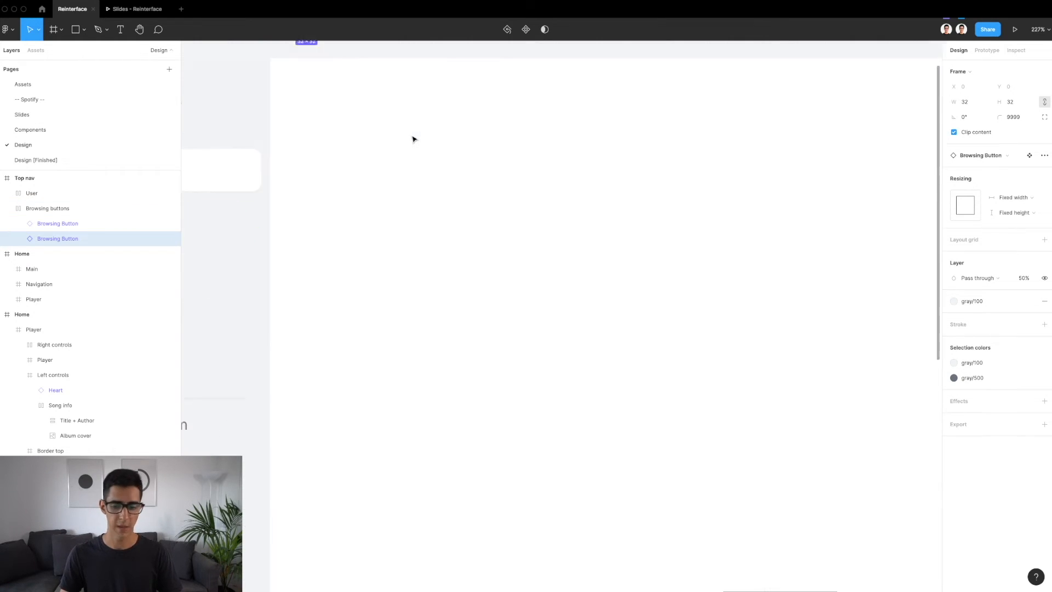
# Inspect the player's refresh button and the size of the Refresh icon nested inside it
pyautogui.scroll(-5, 413, 137)
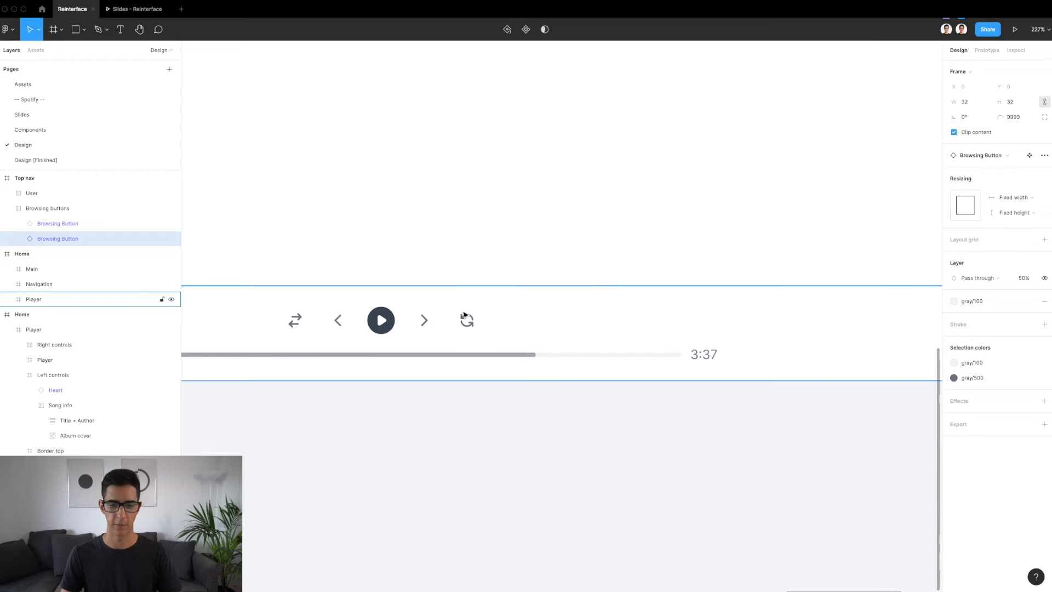
pyautogui.click(464, 315)
pyautogui.doubleClick(474, 324)
pyautogui.scroll(5, 474, 325)
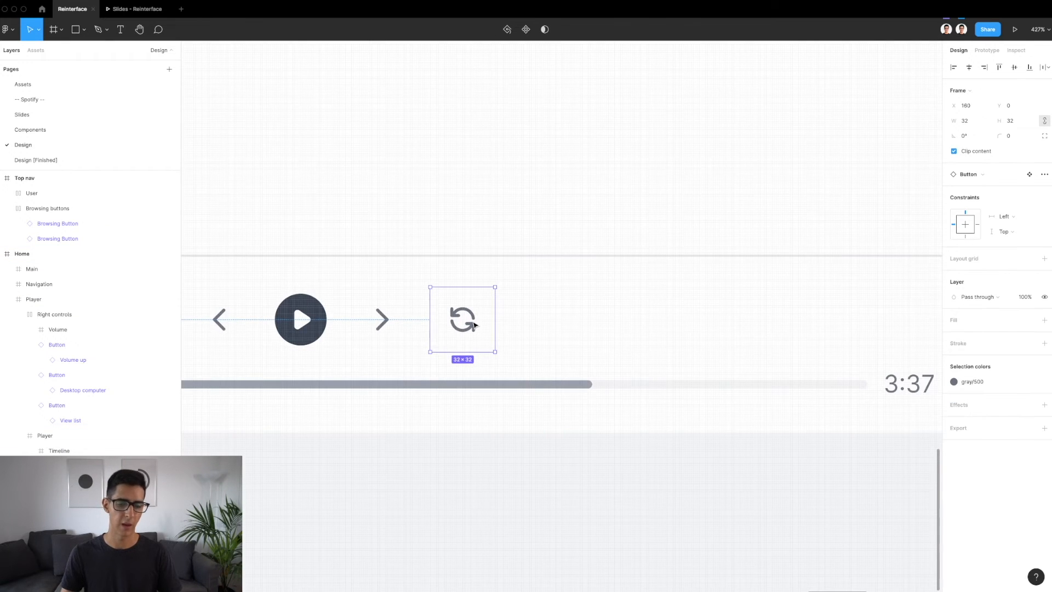
pyautogui.doubleClick(474, 325)
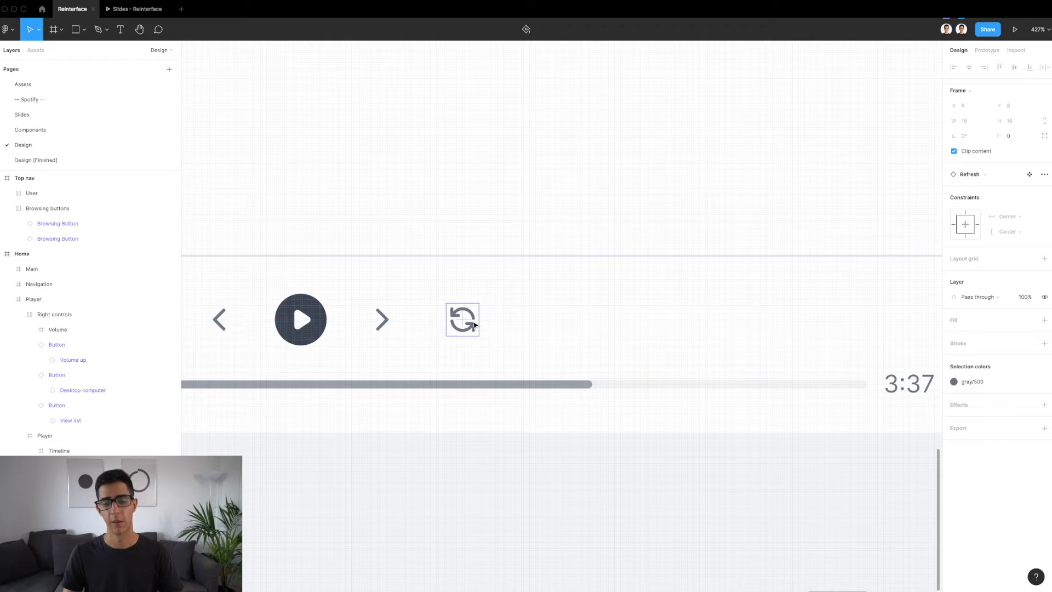
pyautogui.scroll(3, 471, 321)
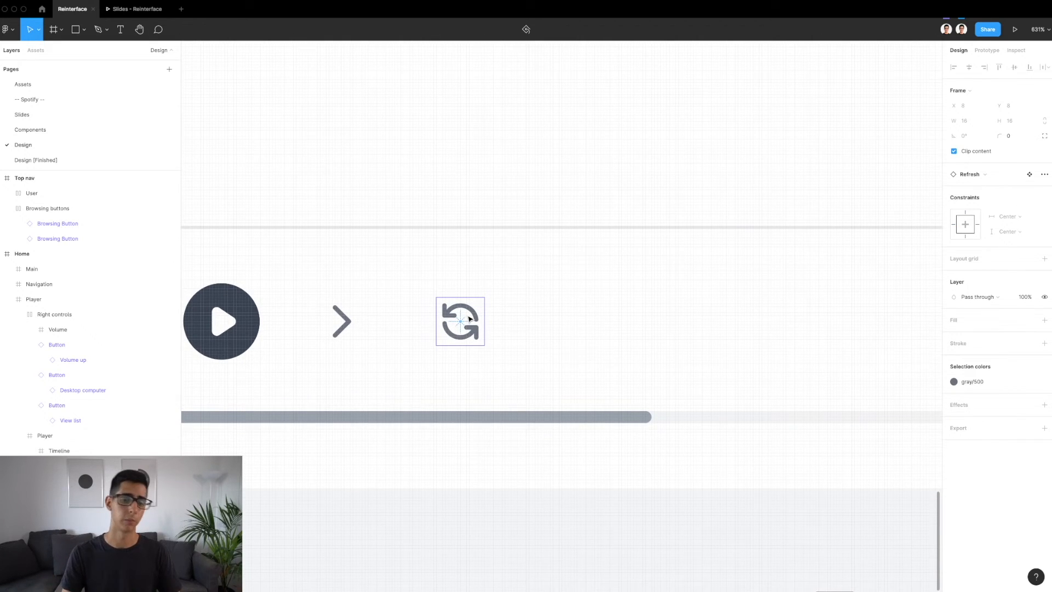
pyautogui.scroll(-2, 469, 318)
pyautogui.scroll(-5, 469, 318)
pyautogui.scroll(-3, 476, 321)
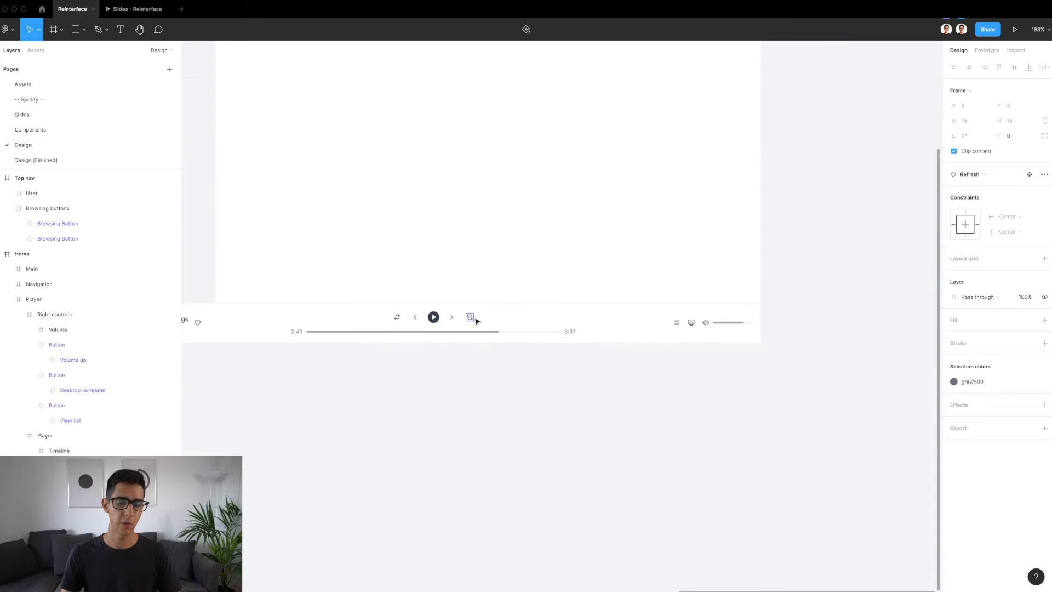
# Inspect the forward-arrow Browsing Button in the loose Top nav and the size of its Chevron right icon
pyautogui.scroll(8, 476, 321)
pyautogui.hscroll(-3, 476, 321)
pyautogui.scroll(5, 390, 187)
pyautogui.click(417, 235)
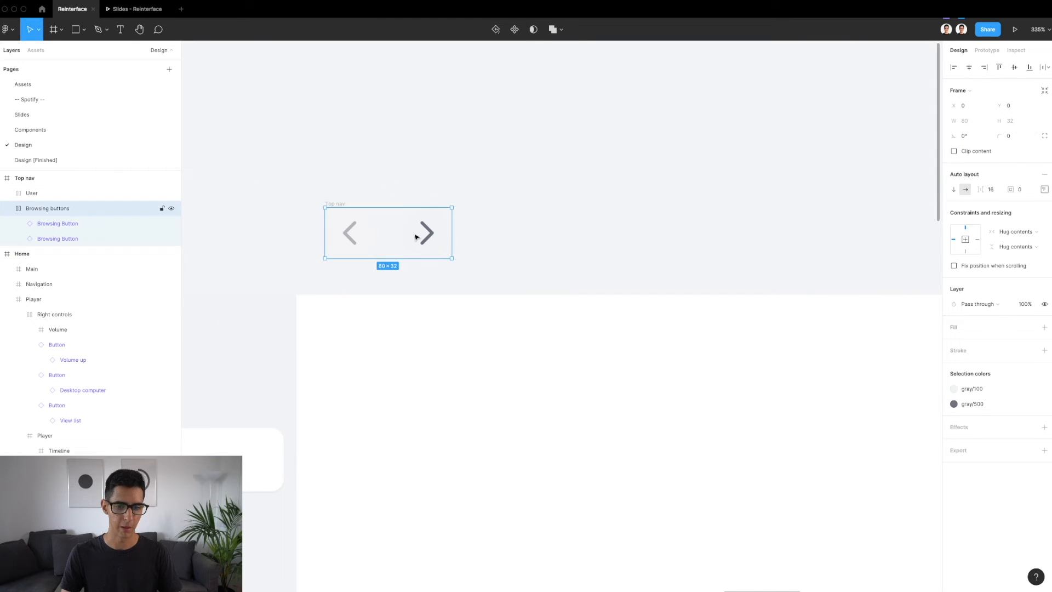
pyautogui.click(416, 236)
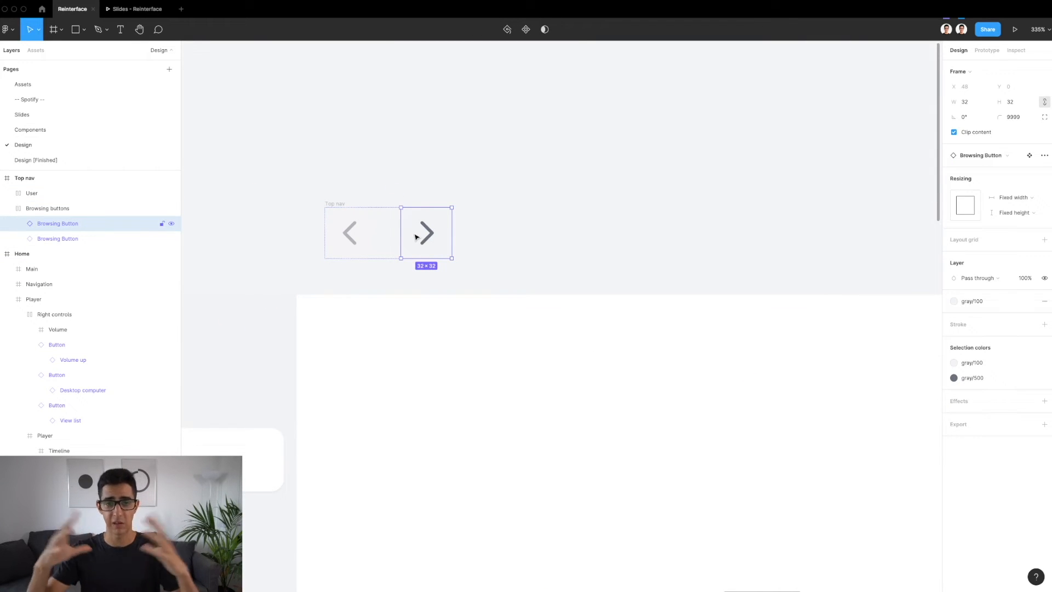
pyautogui.click(427, 238)
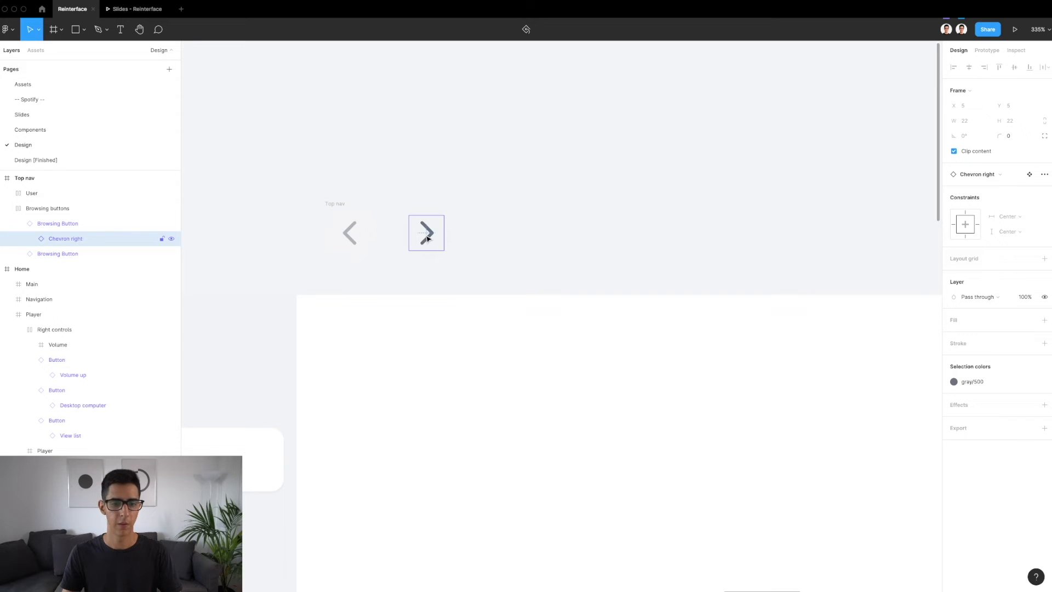
pyautogui.scroll(3, 428, 238)
pyautogui.press('alt')
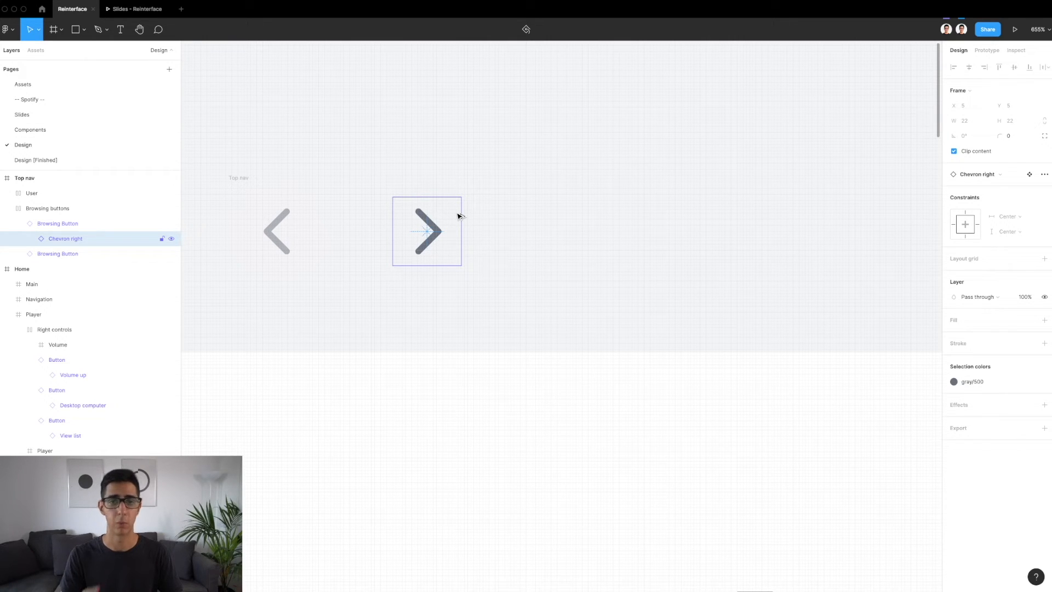
# Look at the Browsing Button's main component on the Components page and return to the forward-arrow instance
pyautogui.click(433, 196)
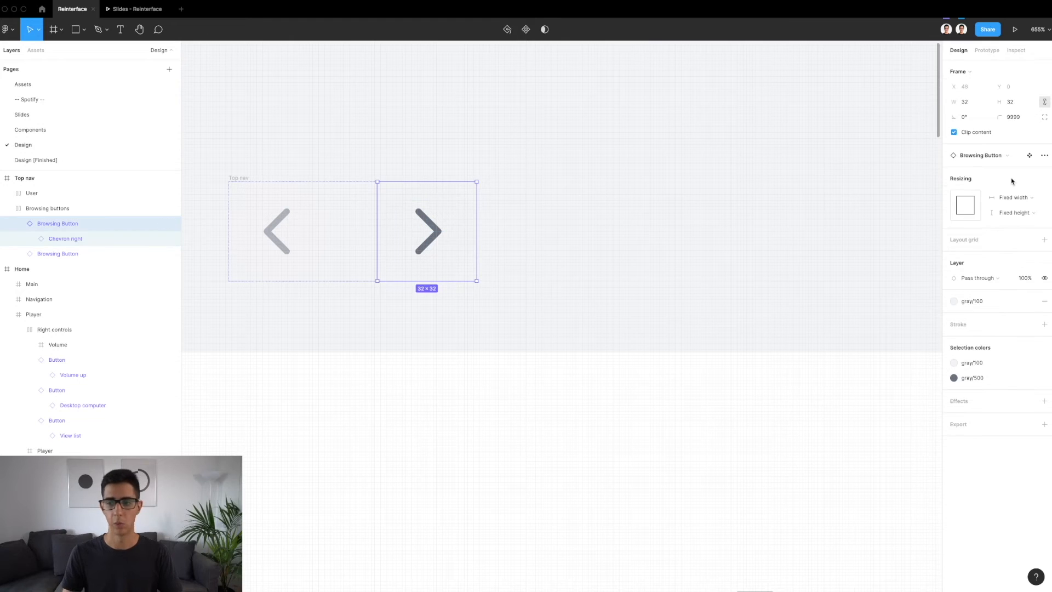
pyautogui.click(1032, 157)
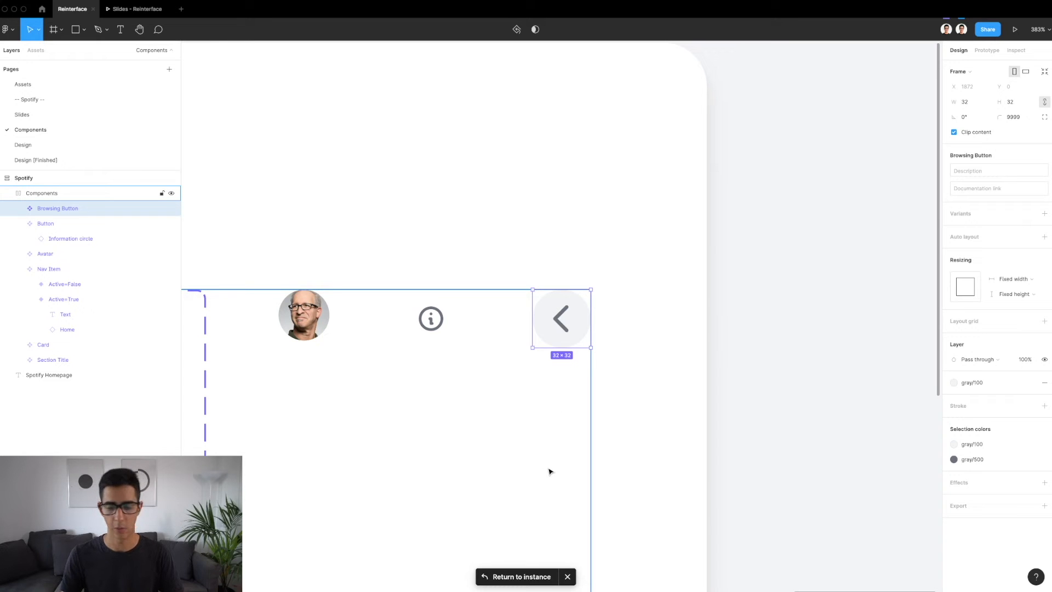
pyautogui.click(518, 577)
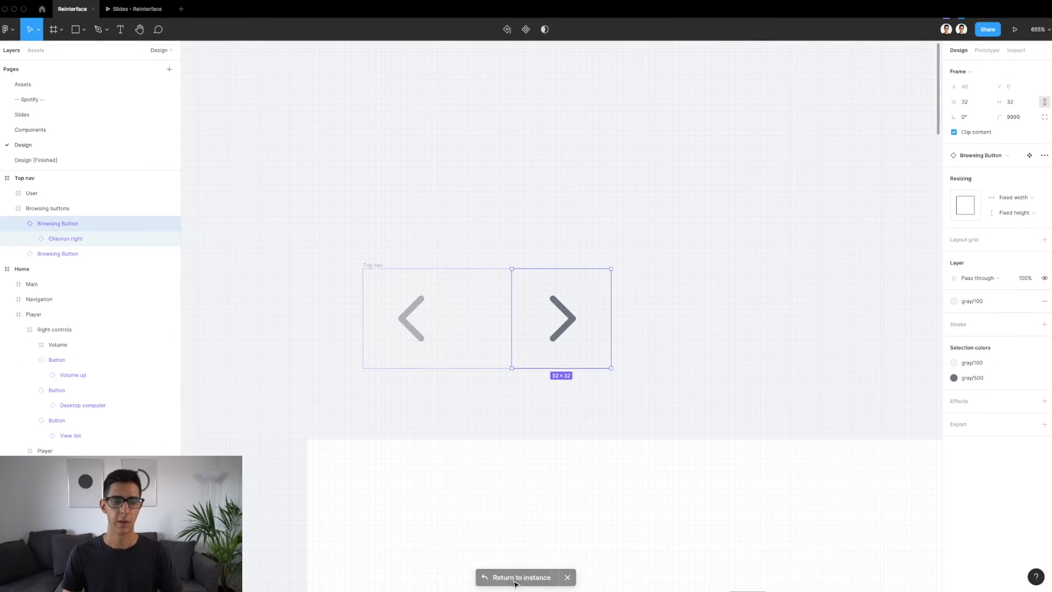
pyautogui.click(655, 284)
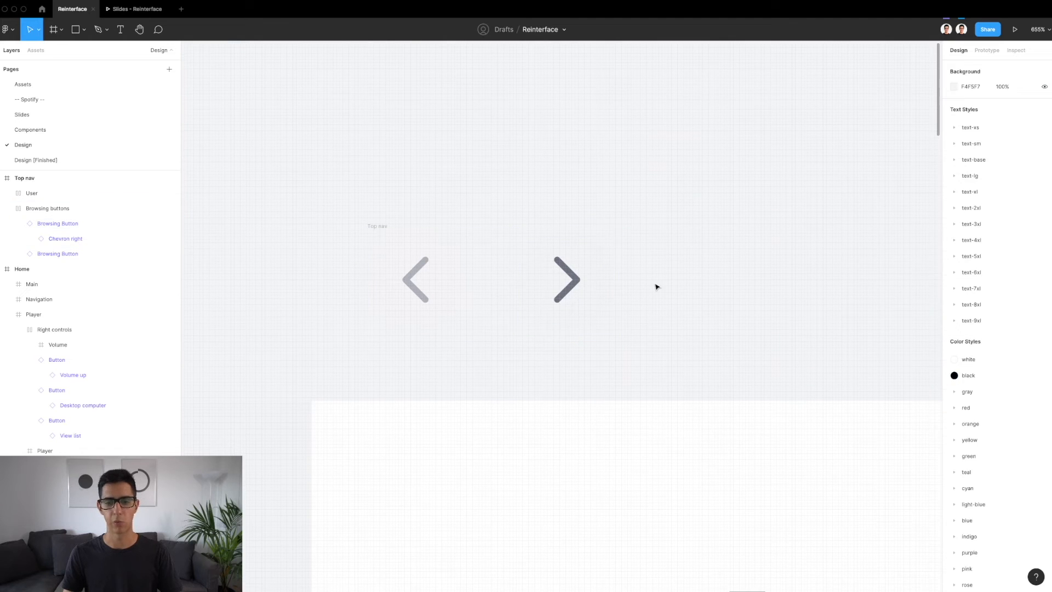
# Inspect the auto layout of the Browsing buttons frame and the dimensions of the surrounding Top nav
pyautogui.click(489, 287)
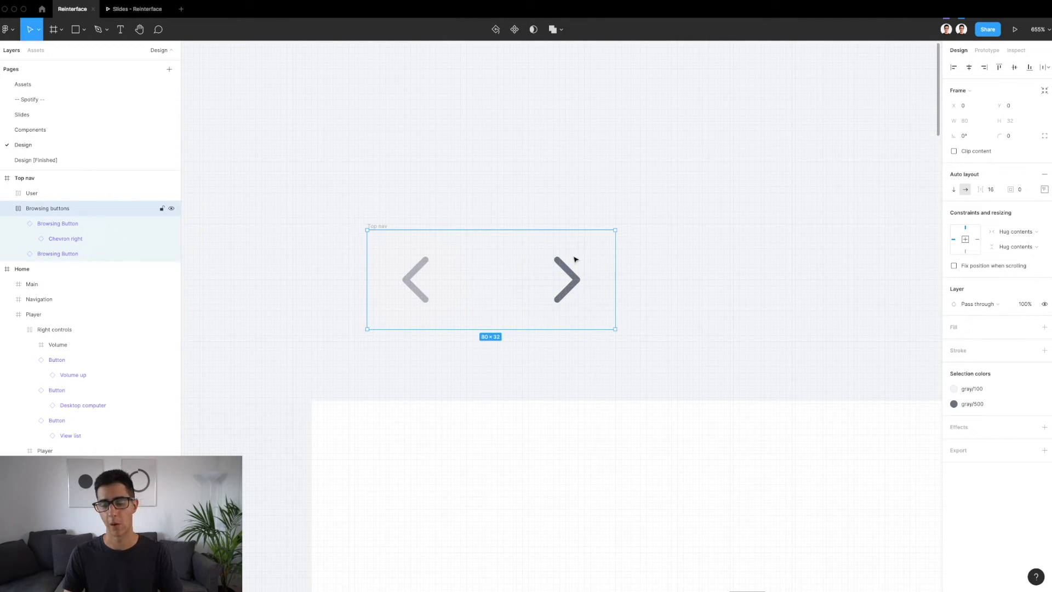
pyautogui.scroll(-5, 552, 276)
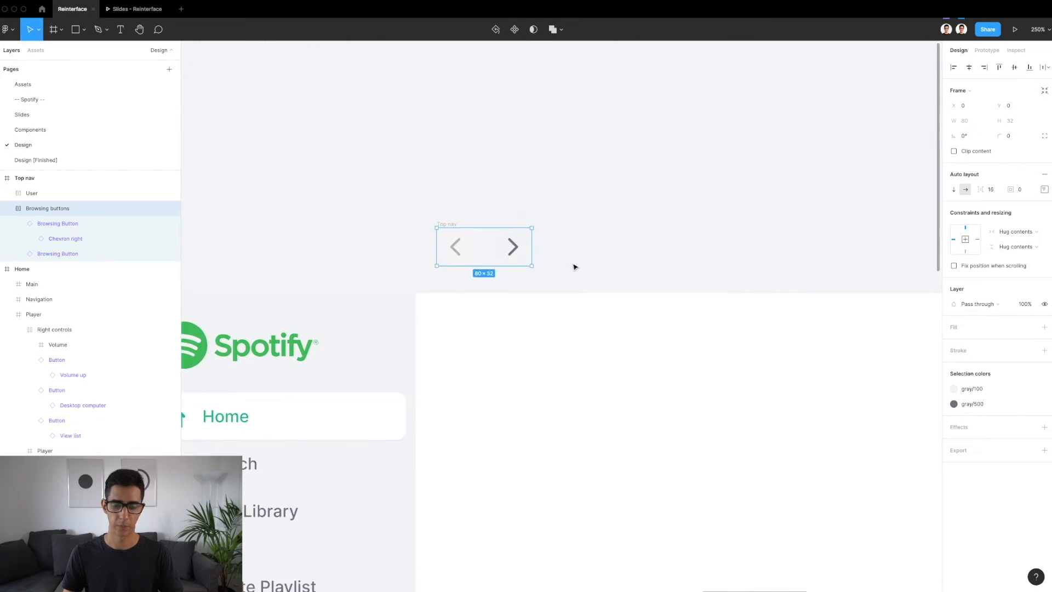
pyautogui.click(360, 203)
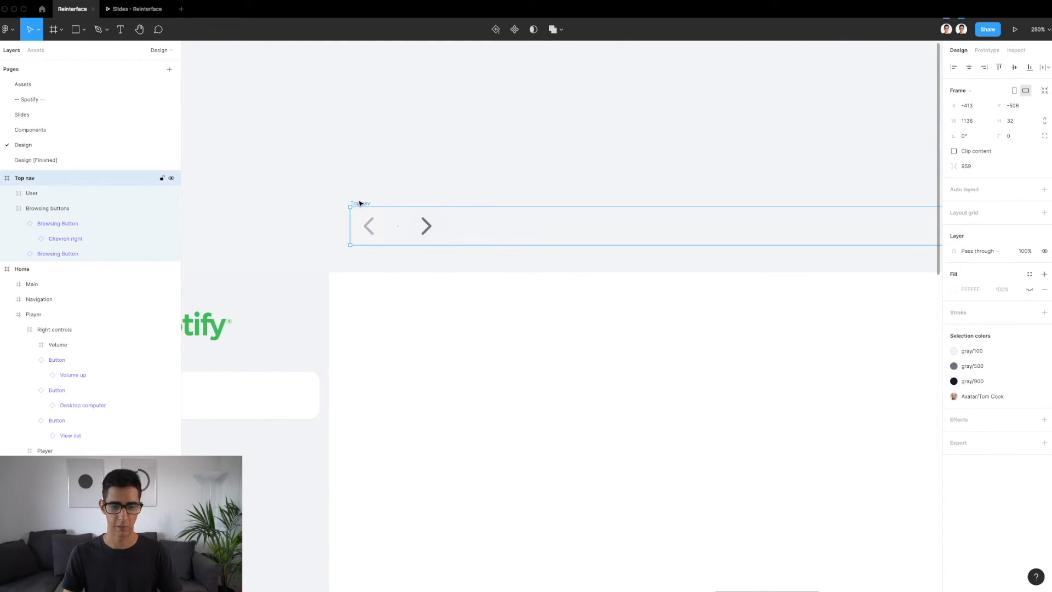
# Copy the Top nav from the finished light design and paste it into the new Main frame at X 32, Y 16
pyautogui.scroll(-6, 360, 203)
pyautogui.hscroll(-1, 360, 203)
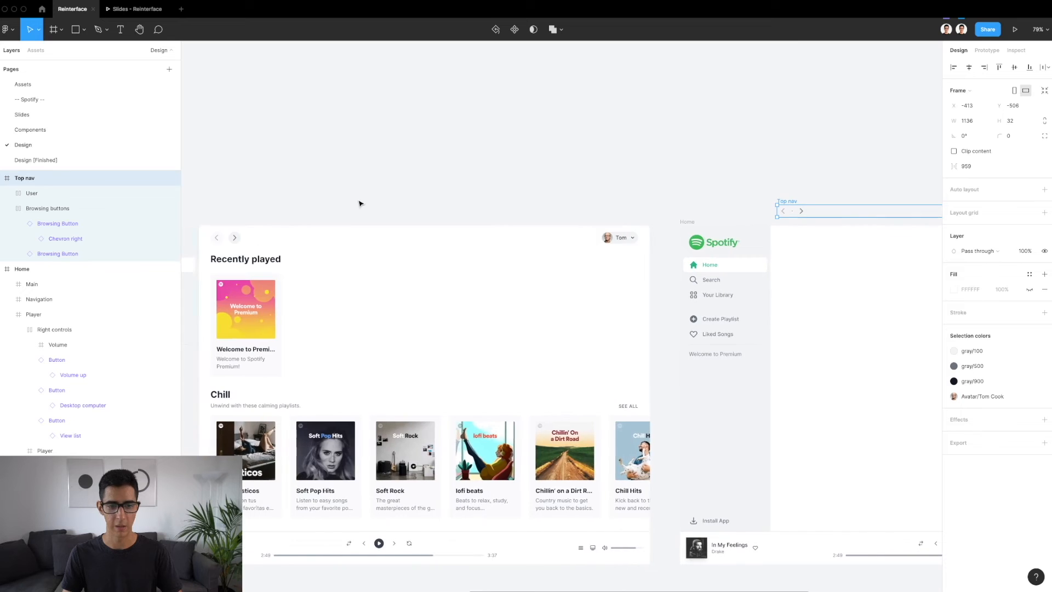
pyautogui.doubleClick(233, 239)
pyautogui.hscroll(2, 535, 279)
pyautogui.hscroll(4, 535, 279)
pyautogui.click(512, 274)
pyautogui.press('super+v')
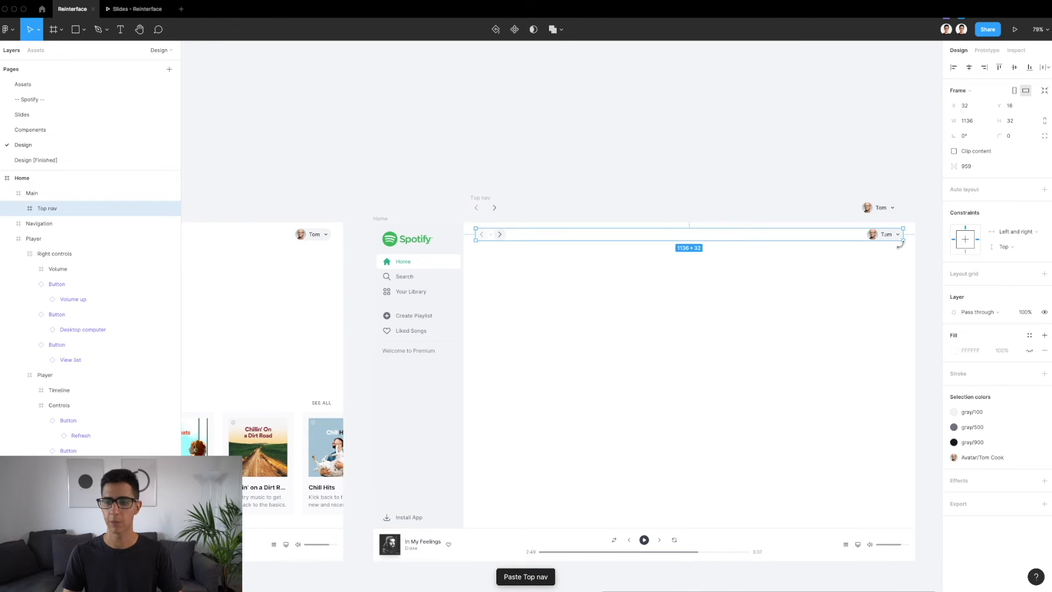
# Delete the user menu from the Top nav inside Main and measure the Top nav's spacing to Main's edges
pyautogui.doubleClick(882, 239)
pyautogui.press('Delete')
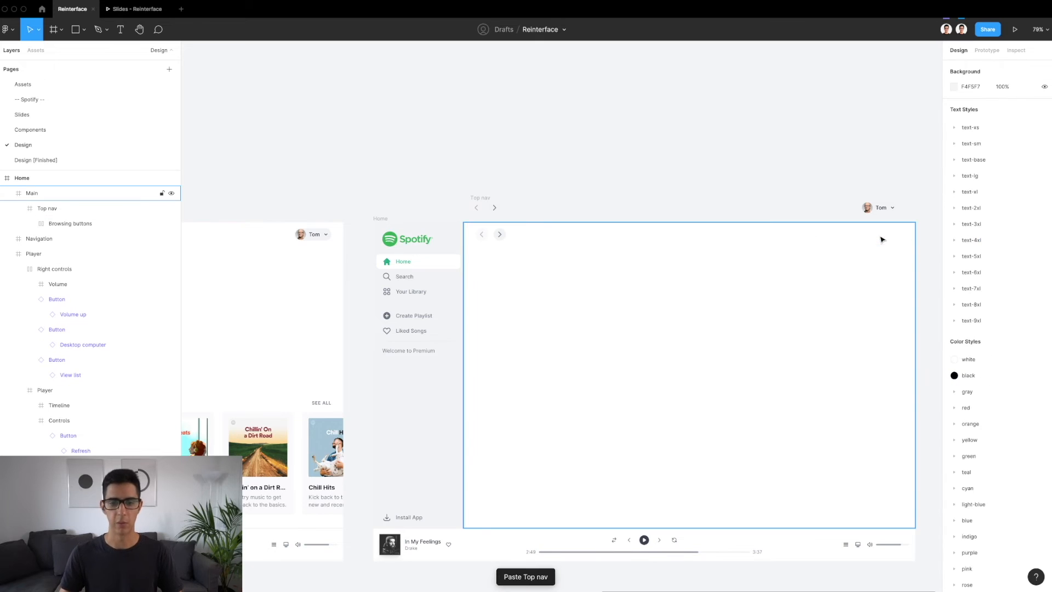
pyautogui.click(483, 234)
pyautogui.hscroll(2, 485, 237)
pyautogui.scroll(5, 376, 258)
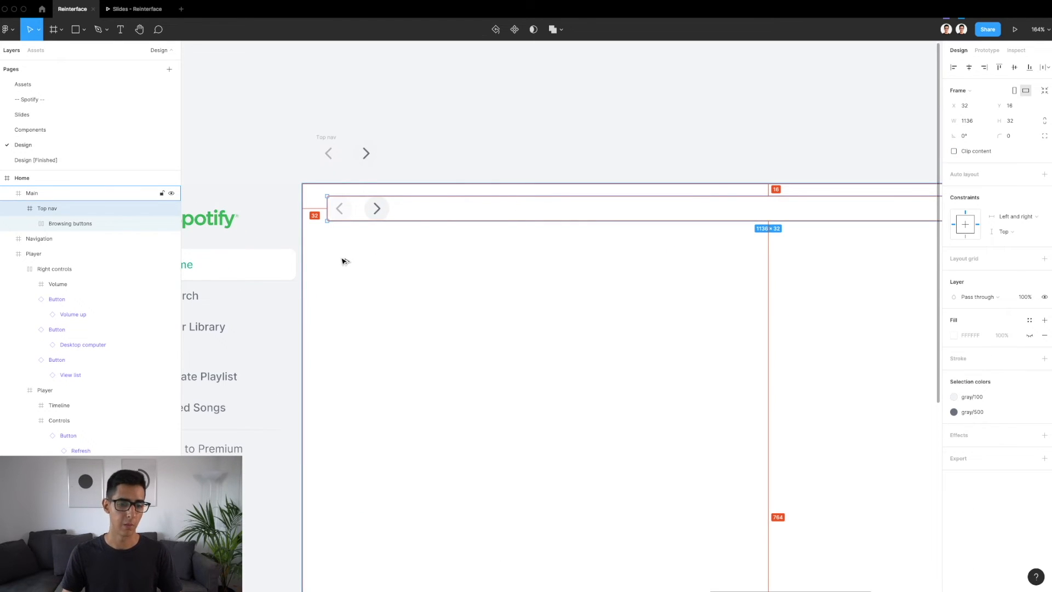
pyautogui.hscroll(5, 452, 317)
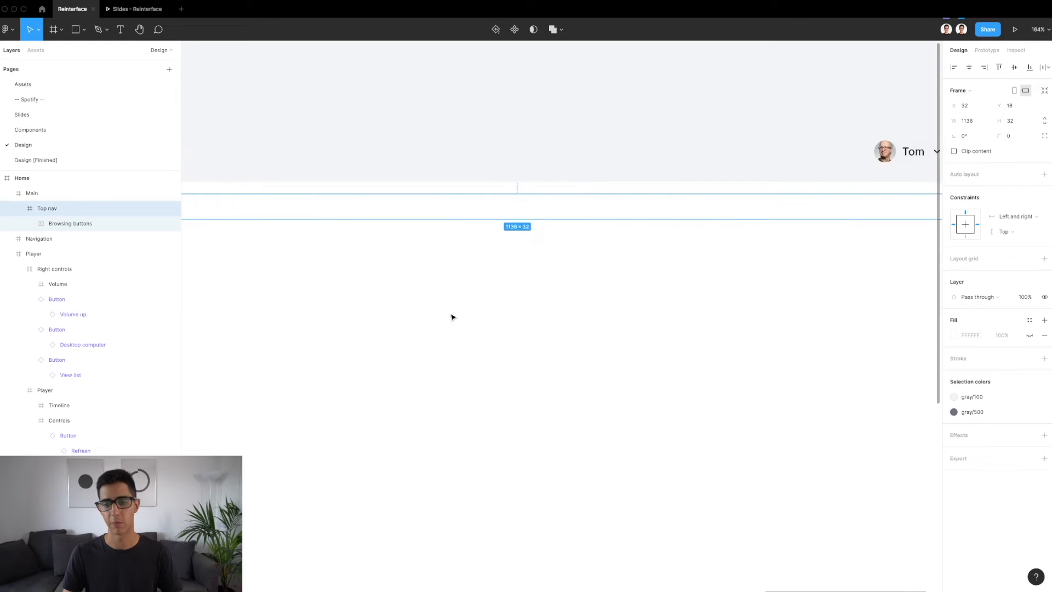
# Measure the Top nav's distance from the upper edge of the Main frame
pyautogui.hscroll(3, 452, 317)
pyautogui.hscroll(-5, 730, 301)
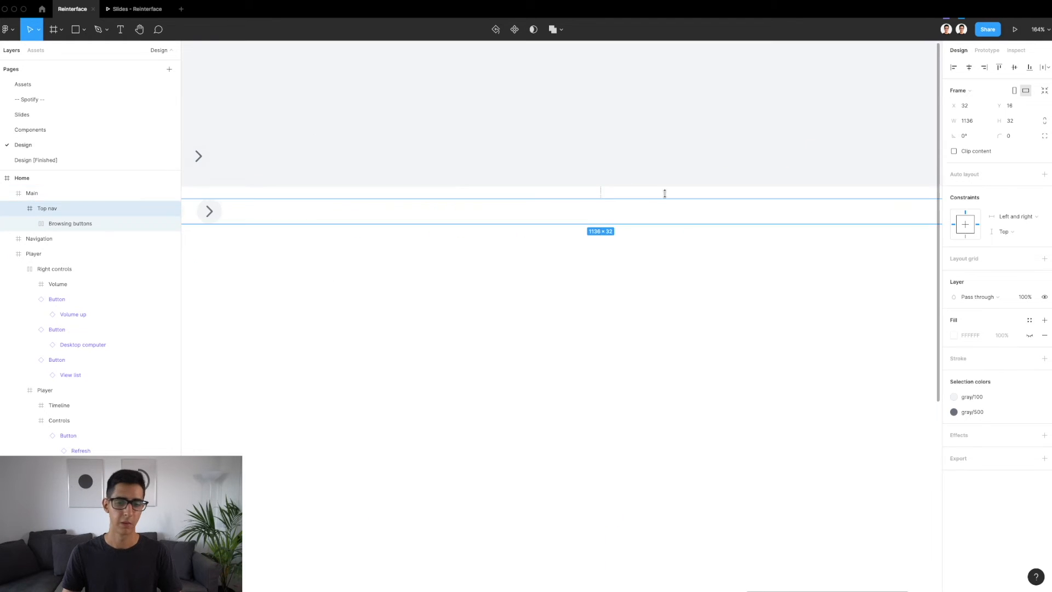
pyautogui.press('alt')
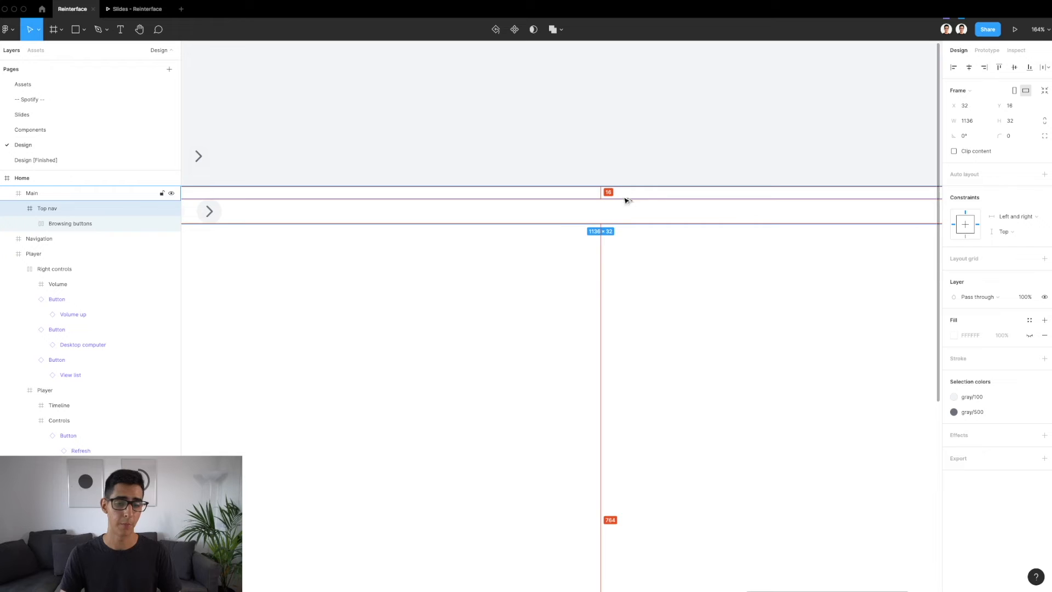
pyautogui.hscroll(-3, 507, 319)
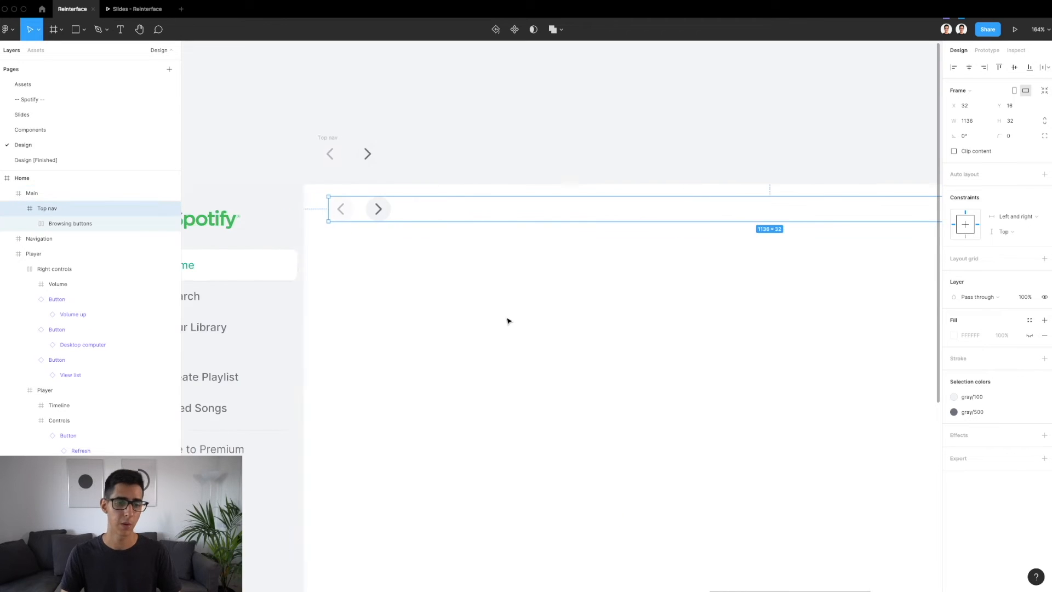
# Compare the back and forward browsing buttons in Main's Top nav, checking their opacity and chevron icons
pyautogui.hscroll(-1, 507, 320)
pyautogui.click(430, 212)
pyautogui.scroll(5, 430, 212)
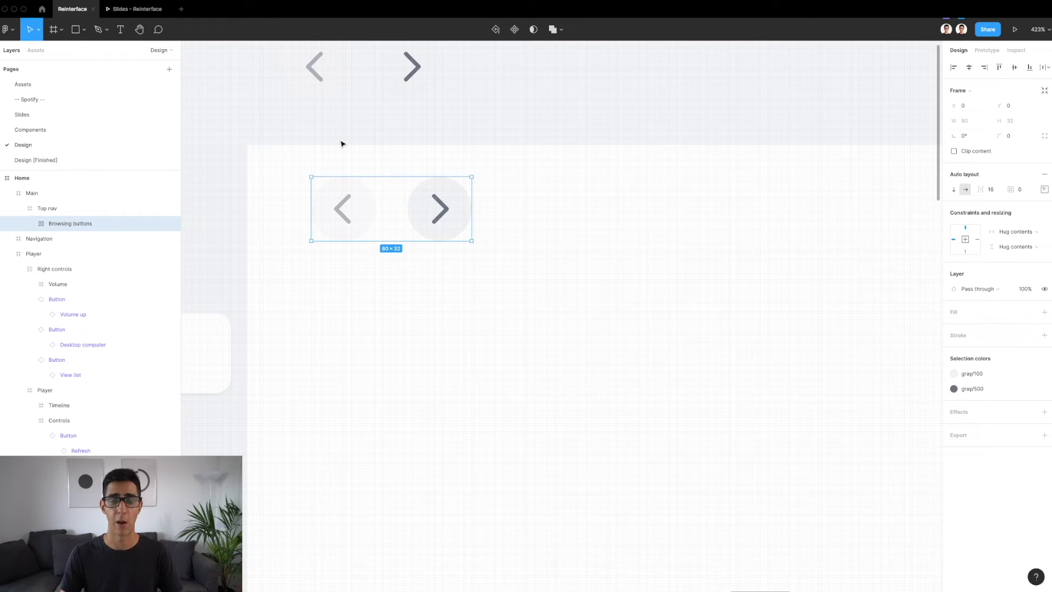
pyautogui.click(348, 215)
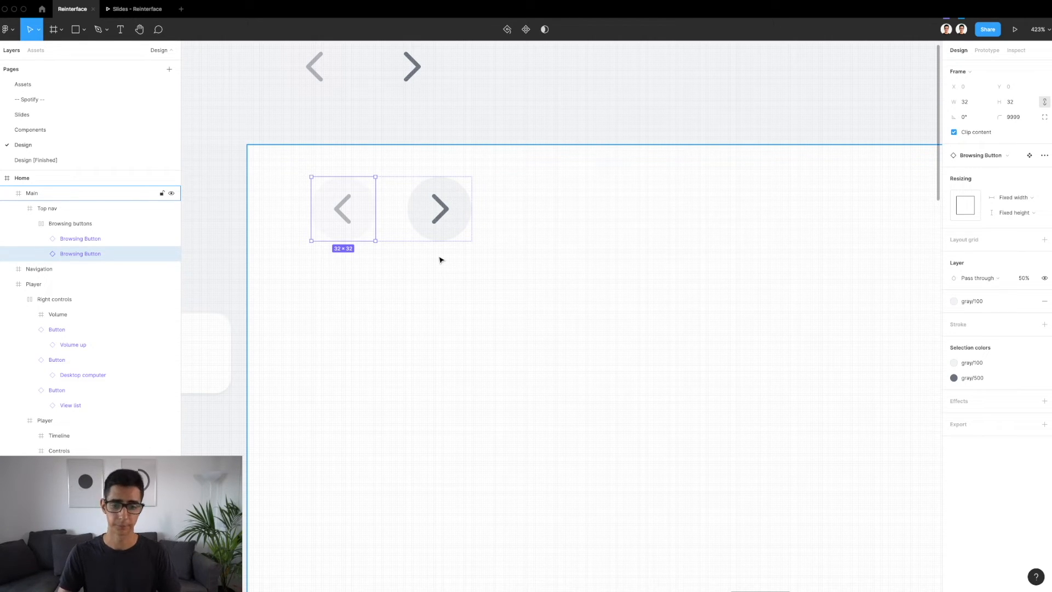
pyautogui.click(446, 230)
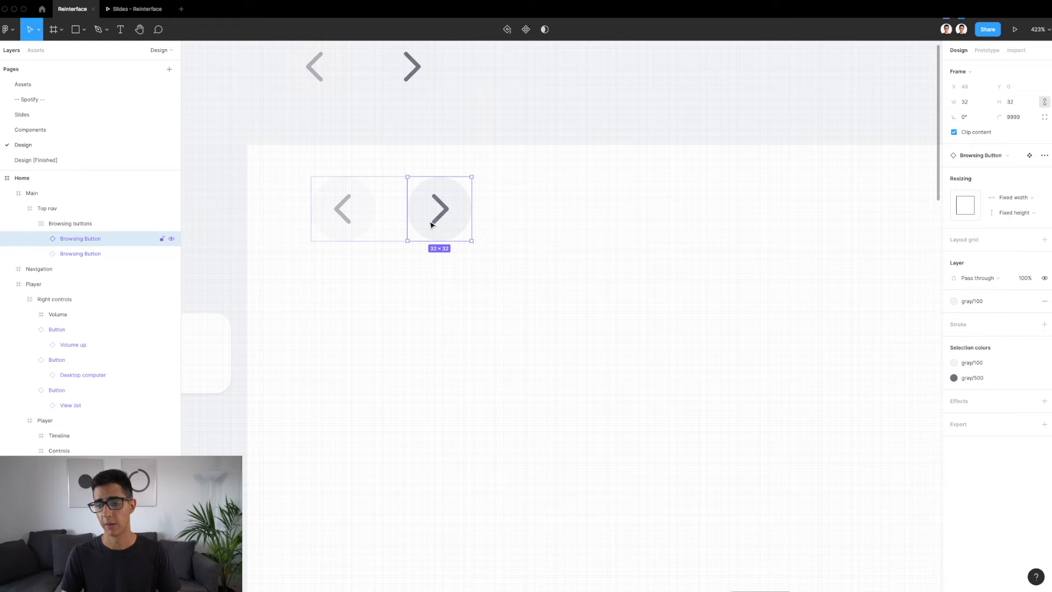
pyautogui.click(344, 214)
pyautogui.doubleClick(340, 215)
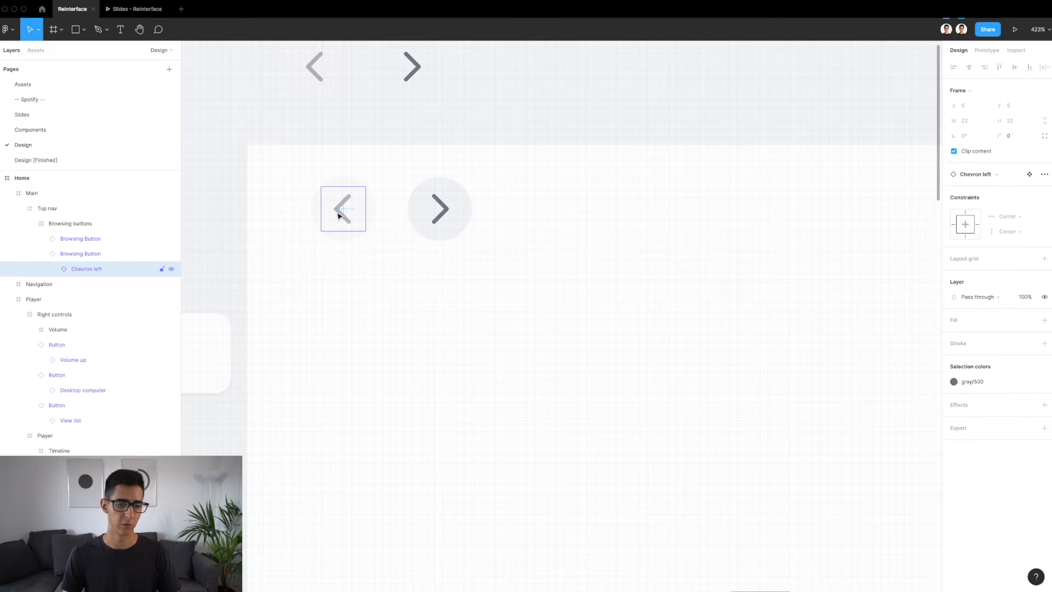
pyautogui.click(445, 215)
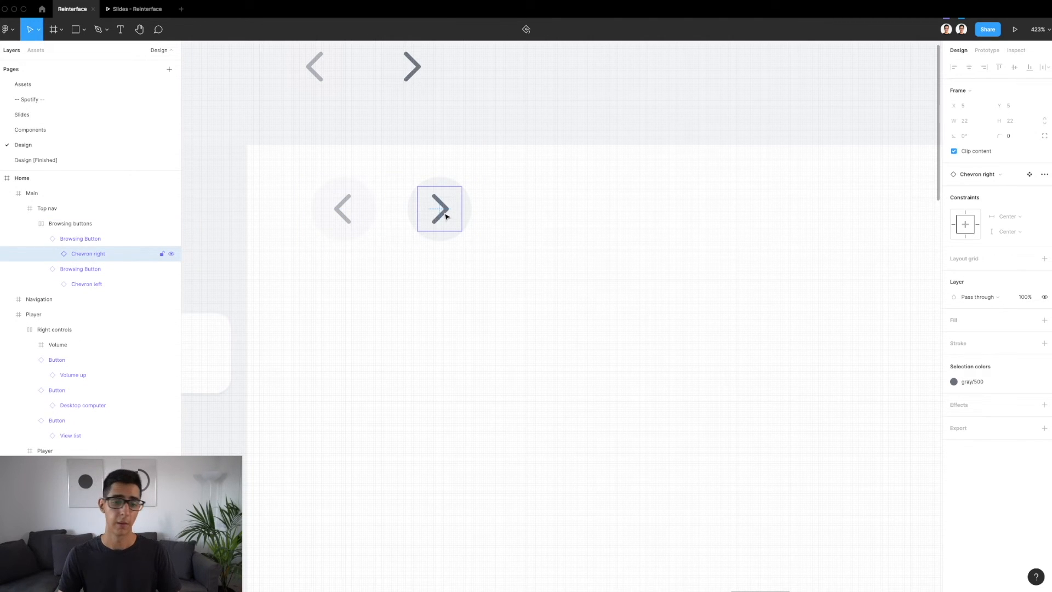
pyautogui.click(395, 211)
pyautogui.click(418, 214)
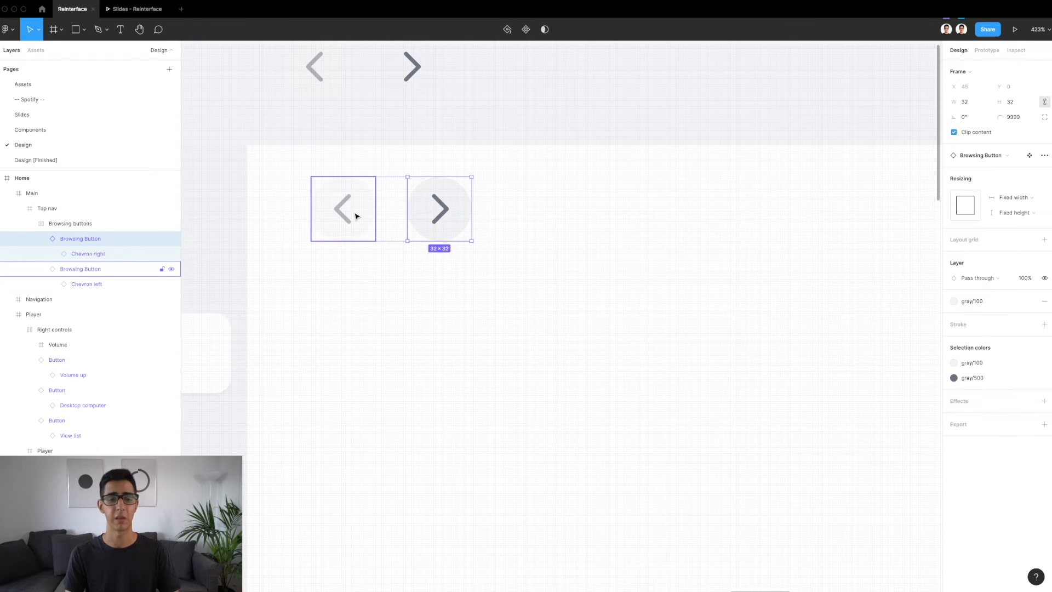
pyautogui.scroll(-5, 356, 216)
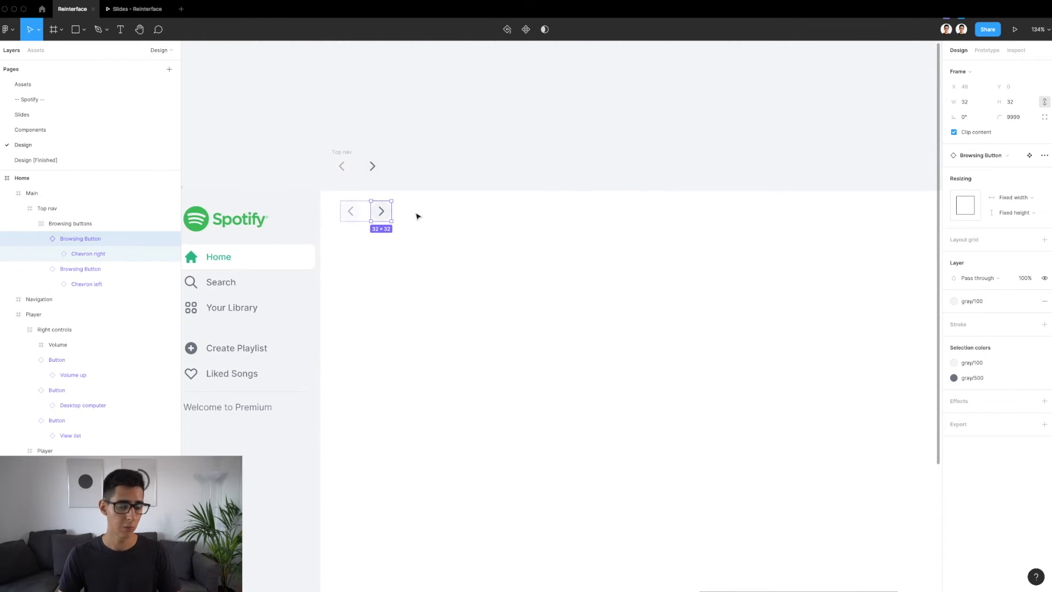
# Inspect the Play icon in the player controls and its dimensions
pyautogui.click(456, 218)
pyautogui.scroll(-5, 458, 219)
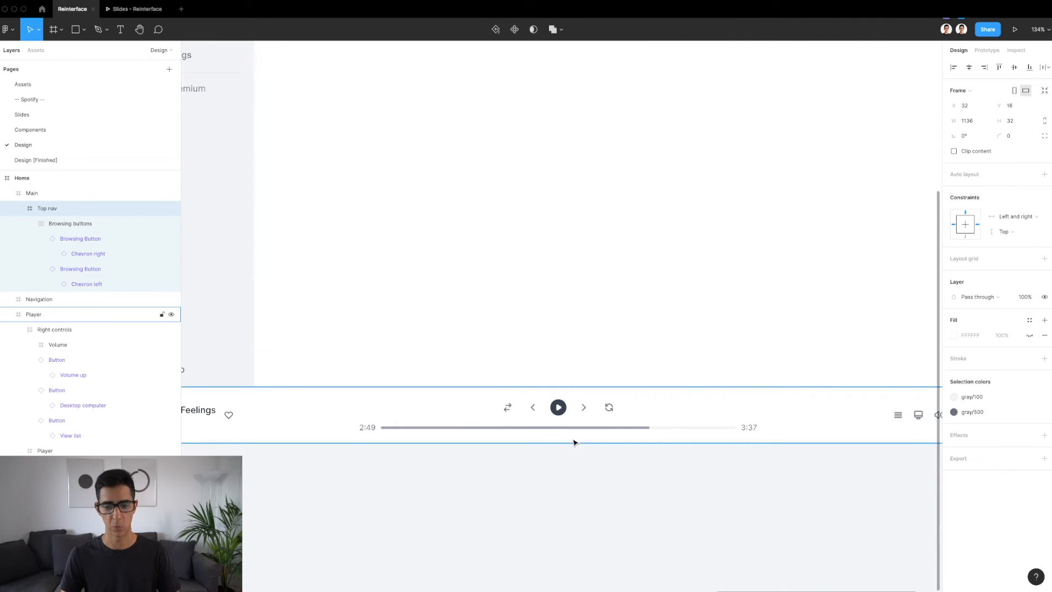
pyautogui.click(563, 420)
pyautogui.doubleClick(561, 418)
pyautogui.hotkey('shift', '2')
pyautogui.click(556, 408)
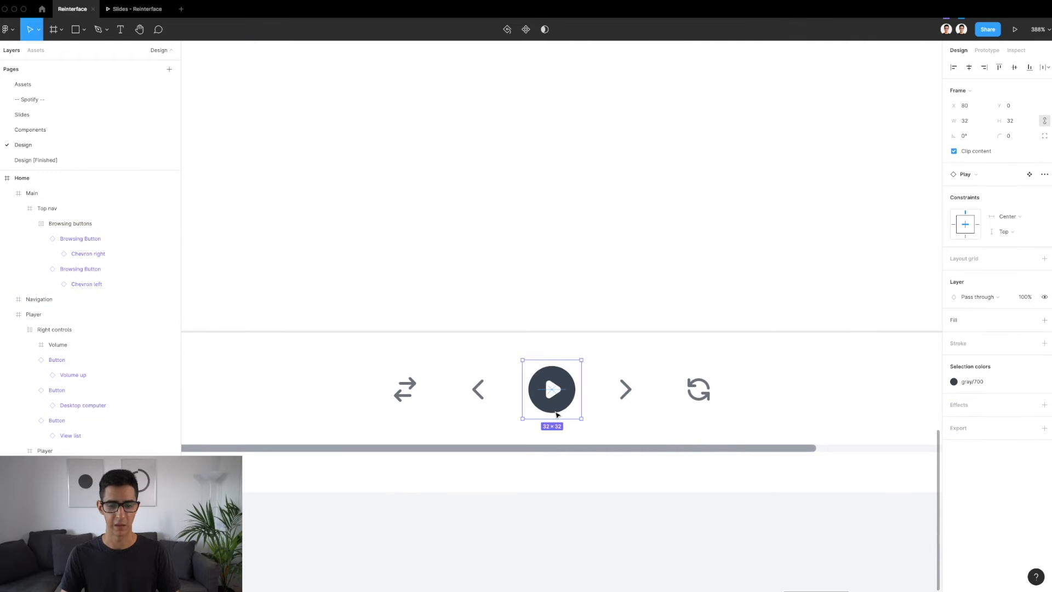
pyautogui.hotkey('shift', '1')
# Inspect the auto layout of the Browsing buttons frame inside Main up close
pyautogui.scroll(3, 500, 402)
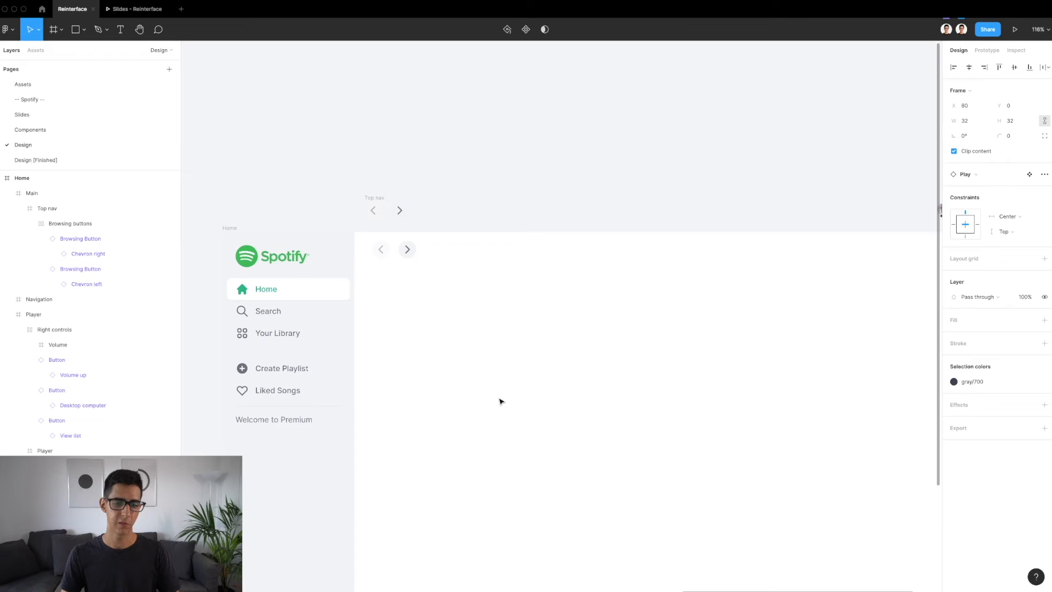
pyautogui.click(394, 249)
pyautogui.doubleClick(389, 248)
pyautogui.doubleClick(389, 249)
pyautogui.scroll(2, 388, 250)
pyautogui.scroll(3, 388, 250)
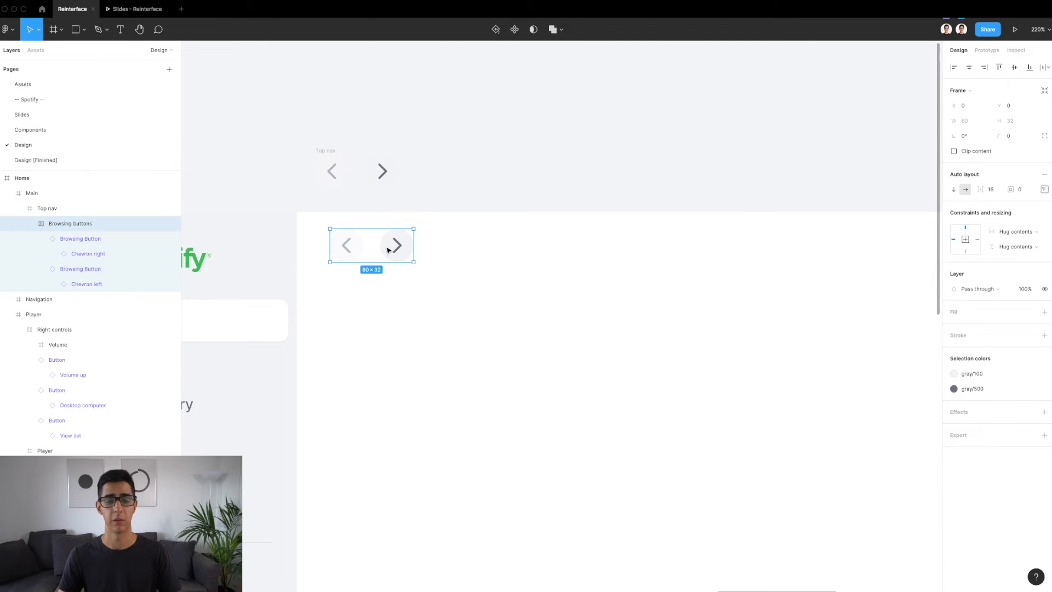
pyautogui.scroll(3, 357, 252)
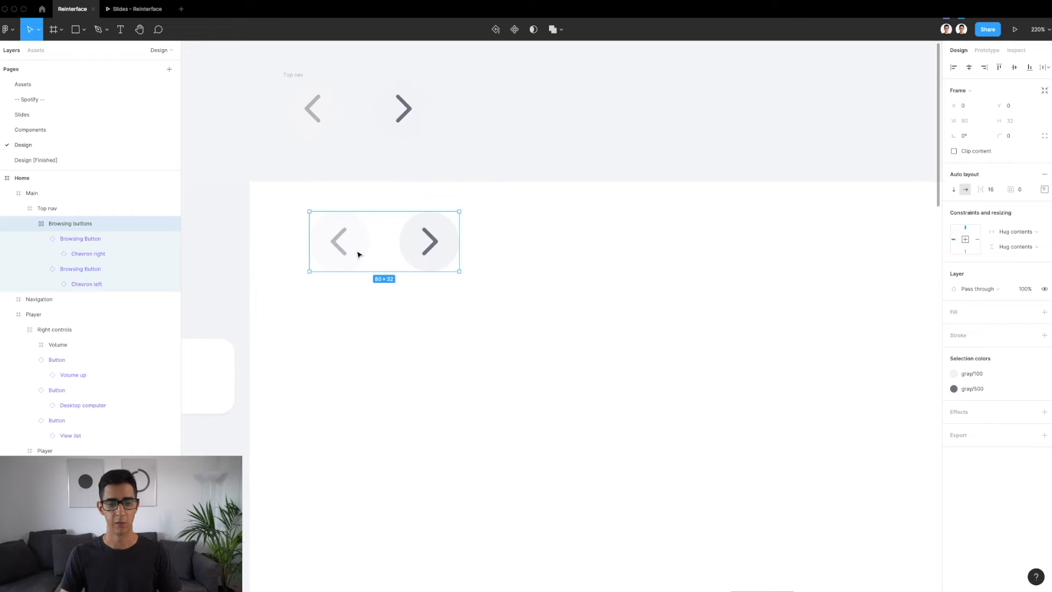
pyautogui.hotkey('shift', '0')
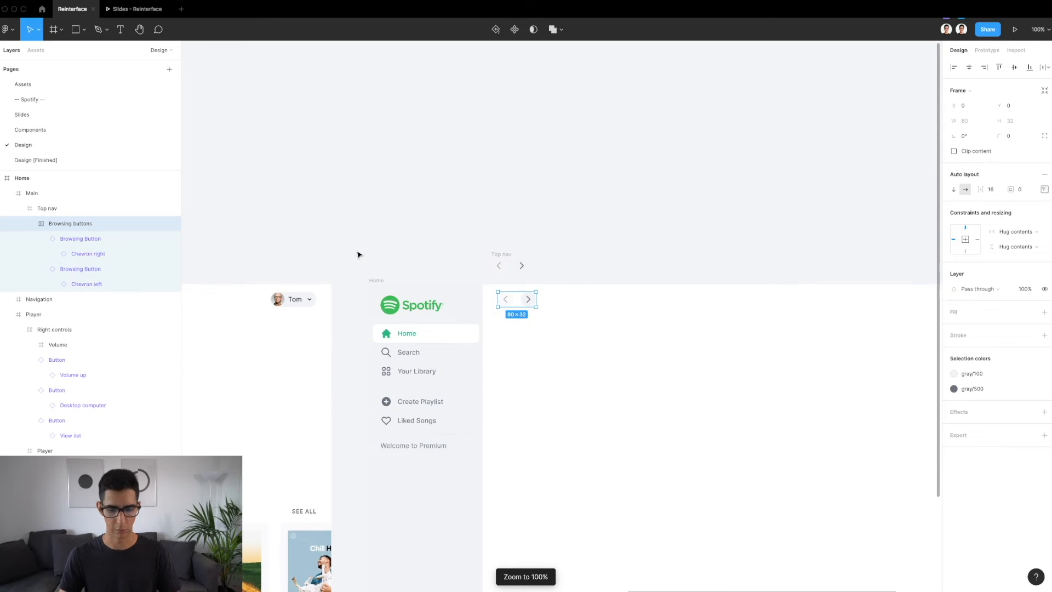
# Review the Home frame at 100% zoom and check the Browsing buttons and Top nav inside Main
pyautogui.scroll(-3, 530, 236)
pyautogui.hscroll(4, 530, 236)
pyautogui.click(481, 193)
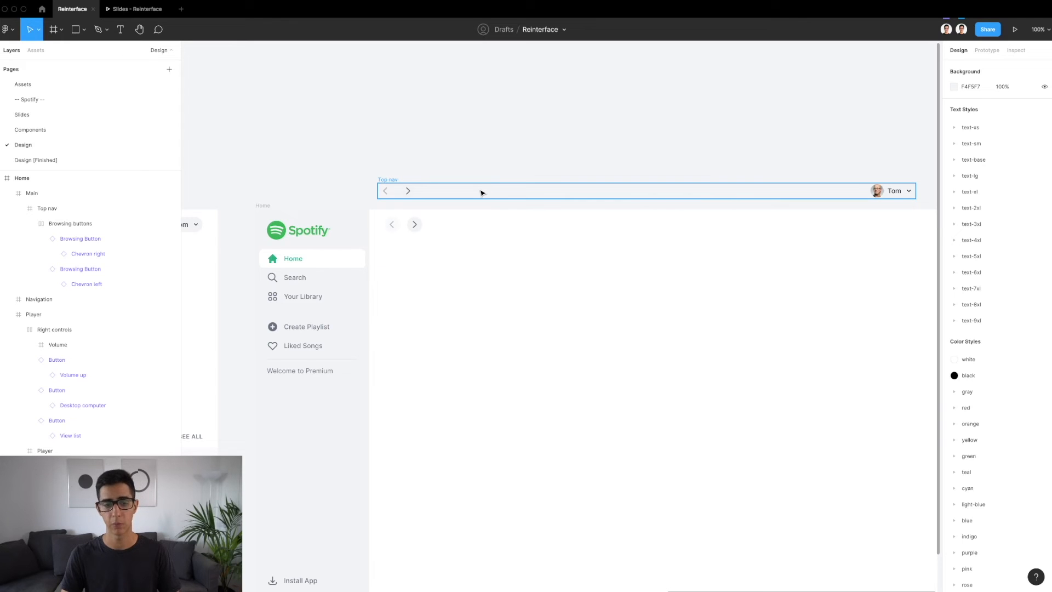
pyautogui.hotkey('shift', '0')
pyautogui.scroll(-3, 481, 192)
pyautogui.hscroll(2, 482, 193)
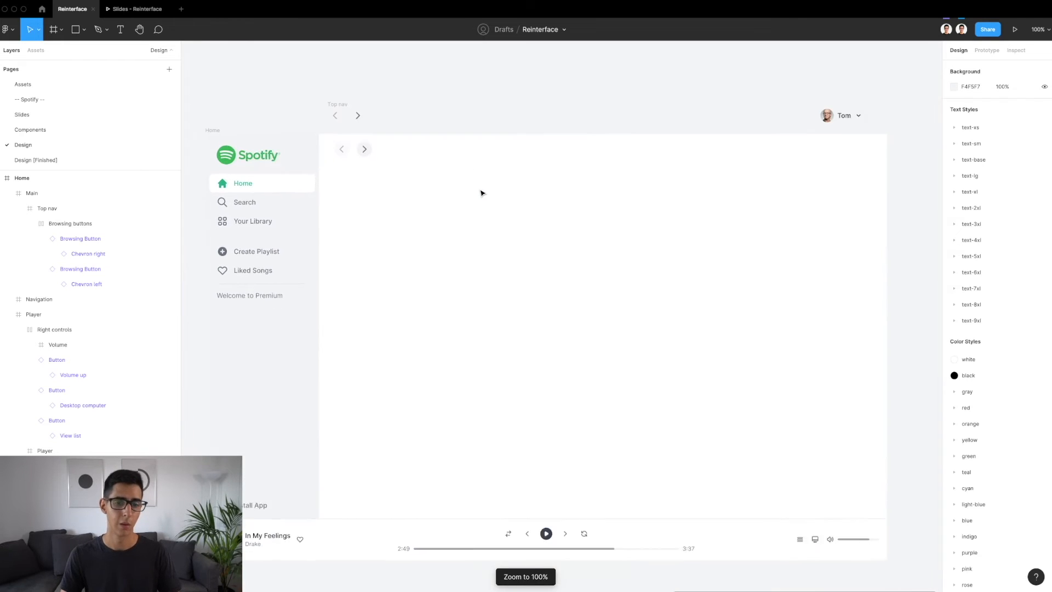
pyautogui.hscroll(-1, 481, 193)
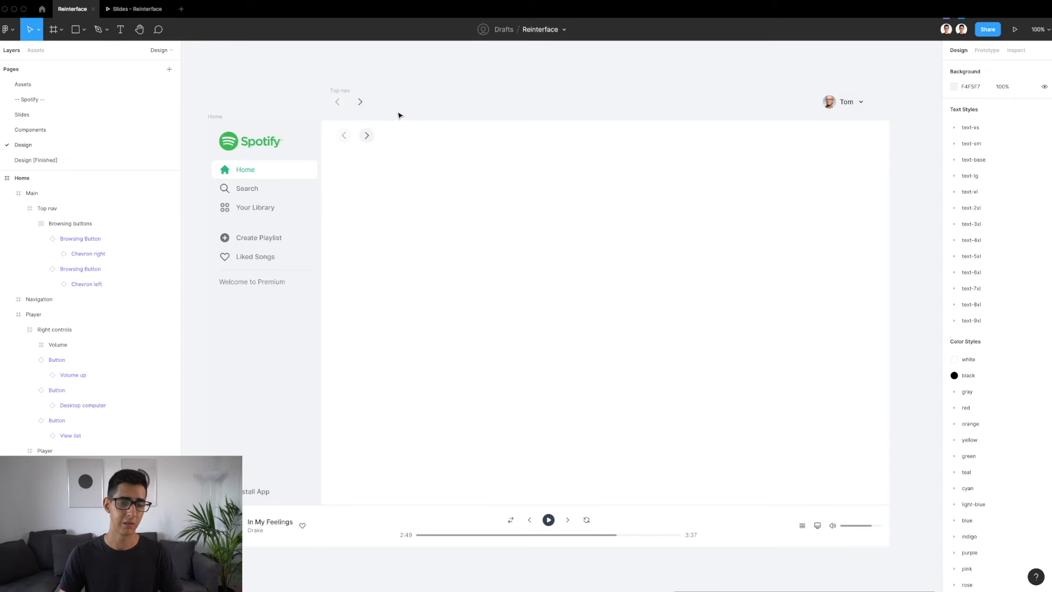
pyautogui.doubleClick(368, 139)
pyautogui.doubleClick(367, 138)
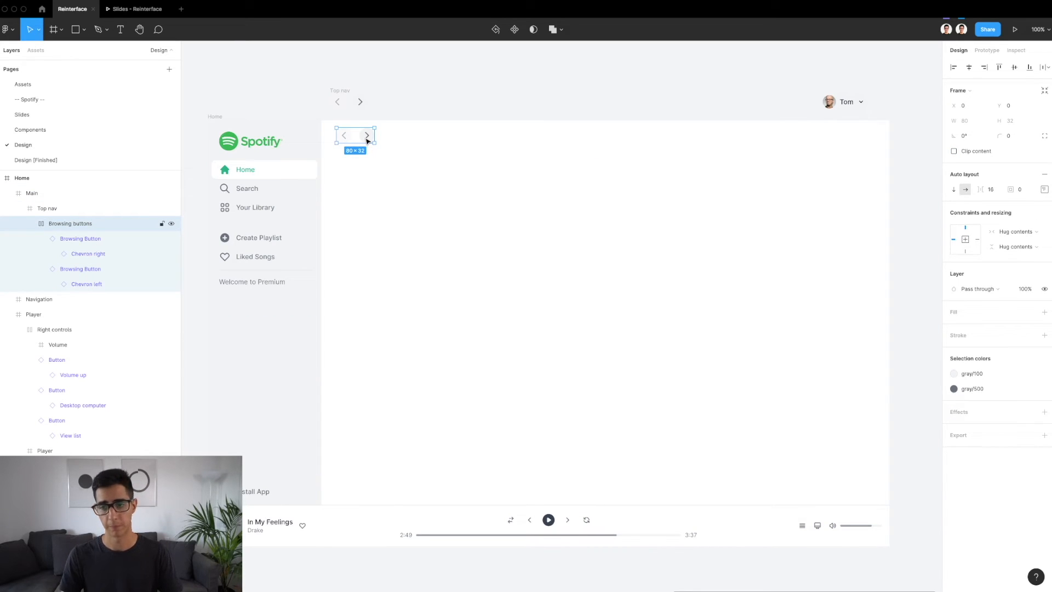
pyautogui.click(406, 140)
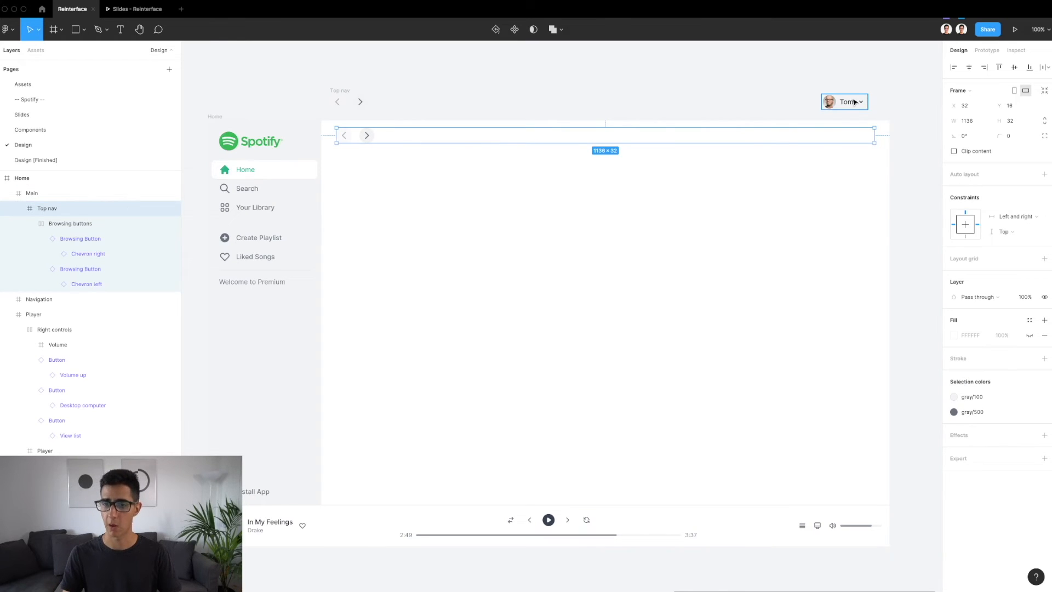
# Move the User menu from the separate Top nav into the Main frame, at about X 1004, Y 99
pyautogui.click(854, 102)
pyautogui.hotkey('shift', '2')
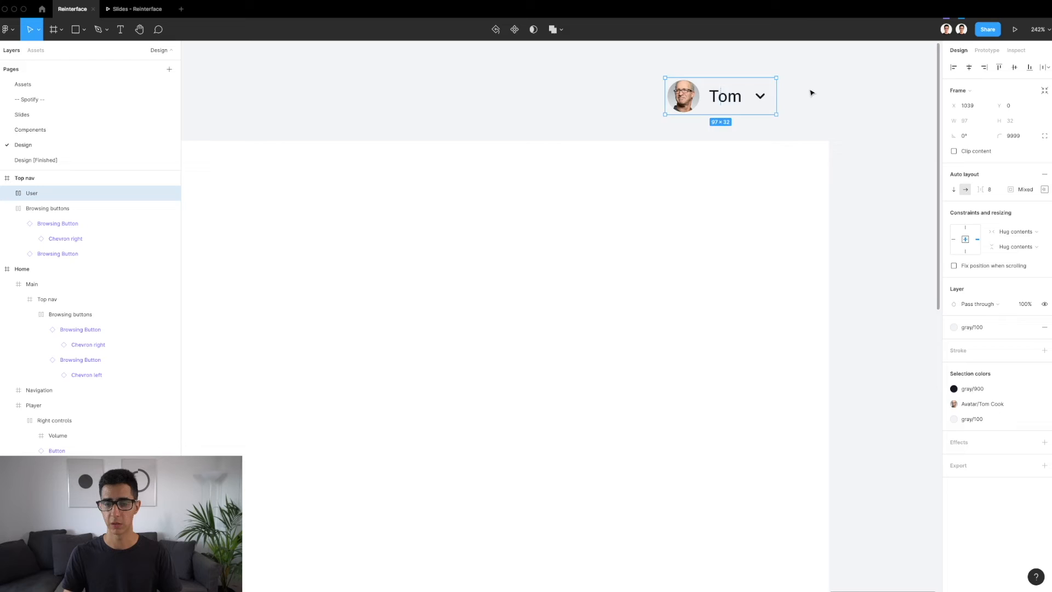
pyautogui.scroll(-2, 708, 99)
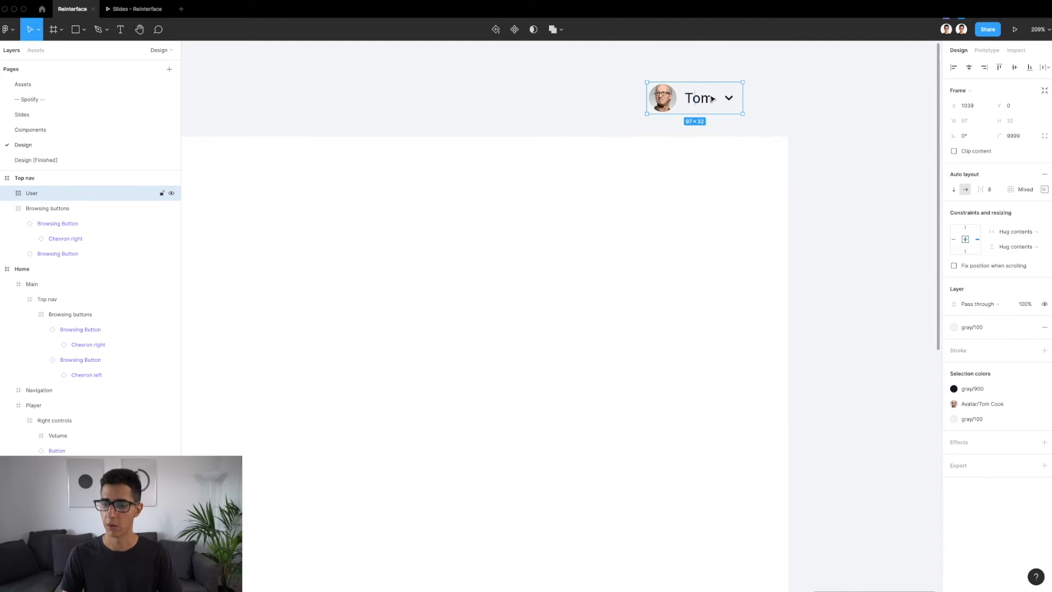
pyautogui.scroll(5, 712, 99)
pyautogui.scroll(-3, 814, 120)
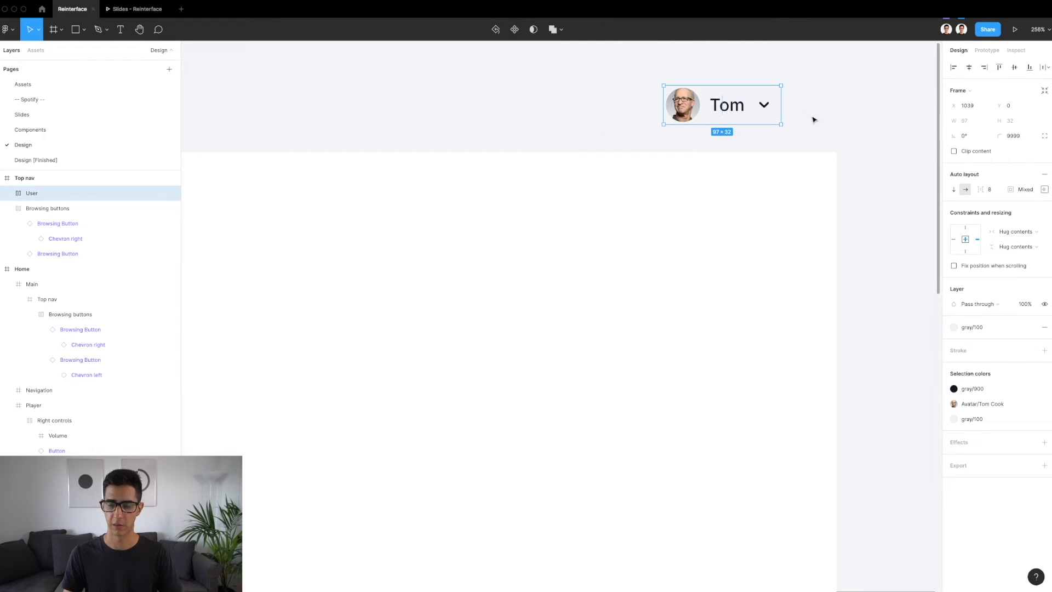
pyautogui.moveTo(751, 108); pyautogui.dragTo(686, 294)
pyautogui.scroll(3, 715, 316)
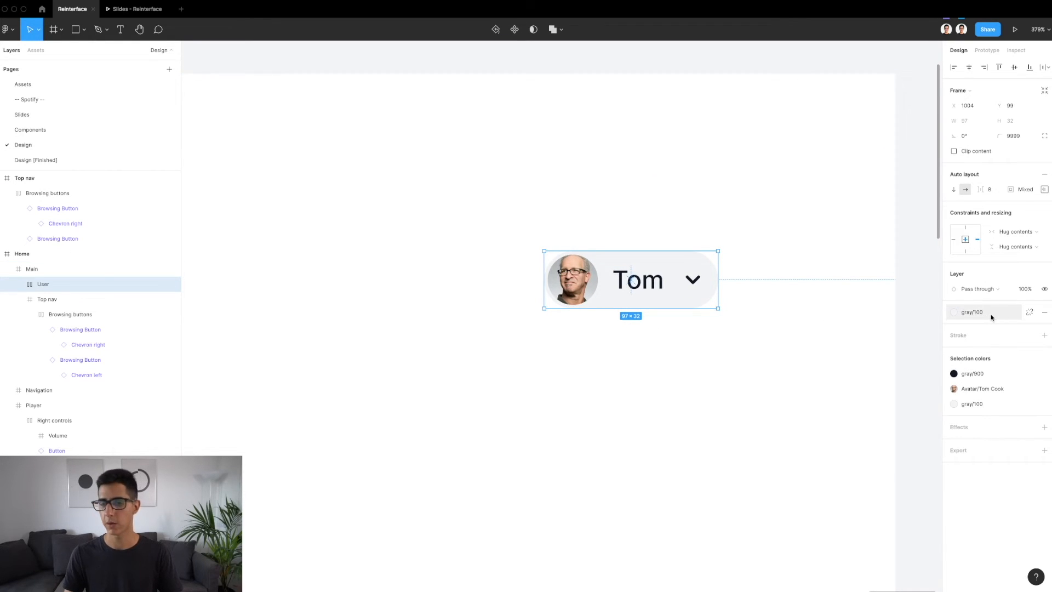
# Inspect the User menu's avatar, its auto layout alignment and its padding on each side
pyautogui.doubleClick(574, 278)
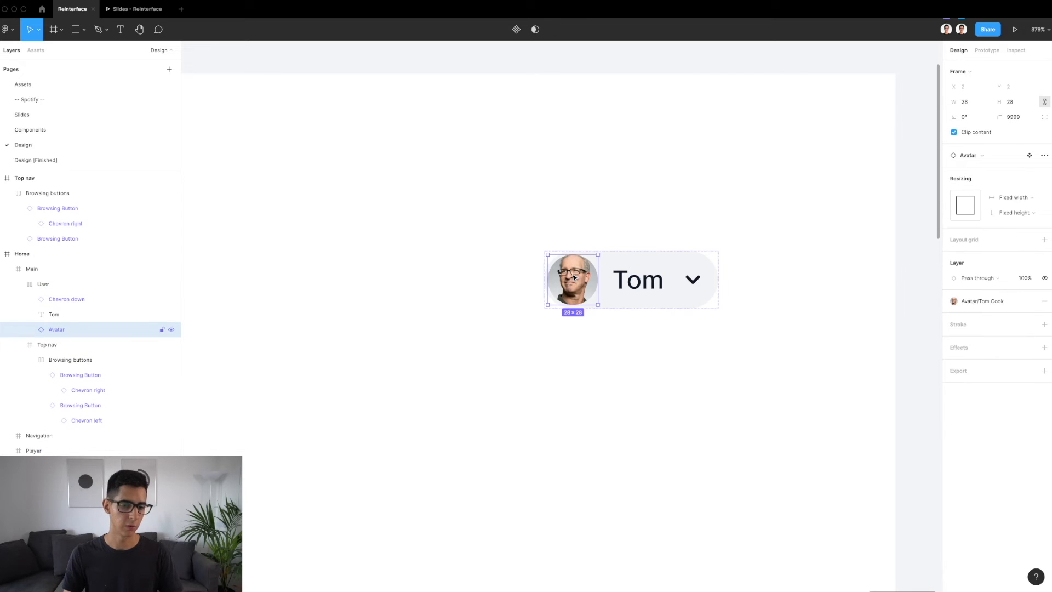
pyautogui.click(616, 261)
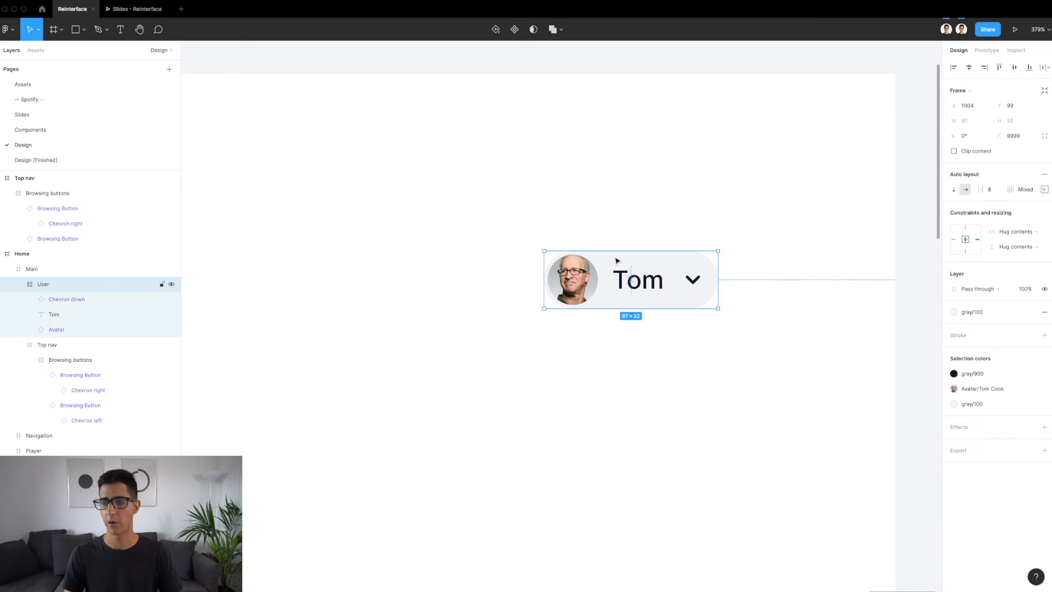
pyautogui.scroll(4, 650, 274)
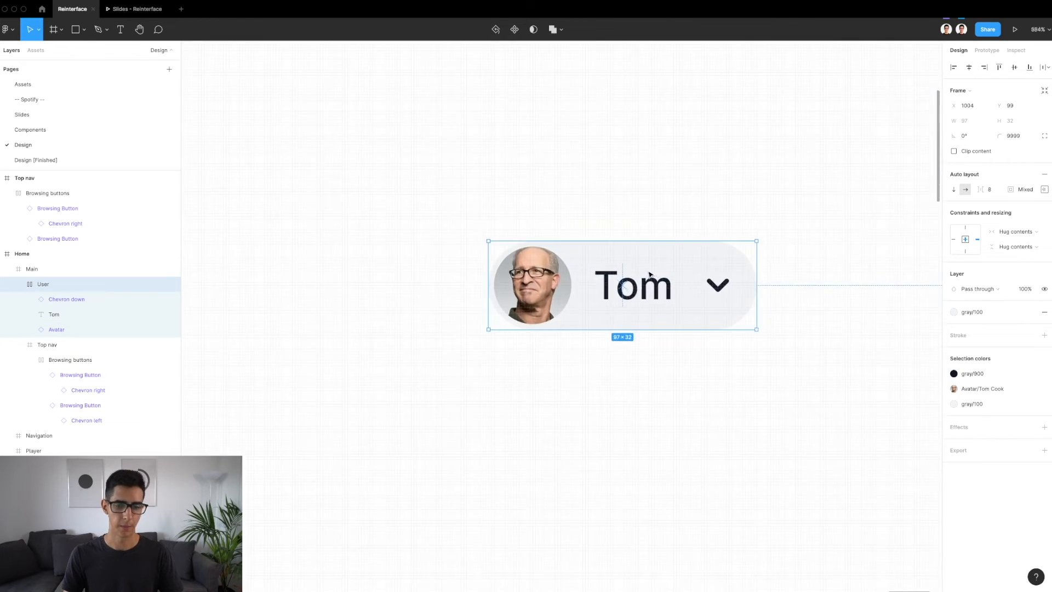
pyautogui.scroll(-2, 445, 264)
pyautogui.scroll(-1, 444, 265)
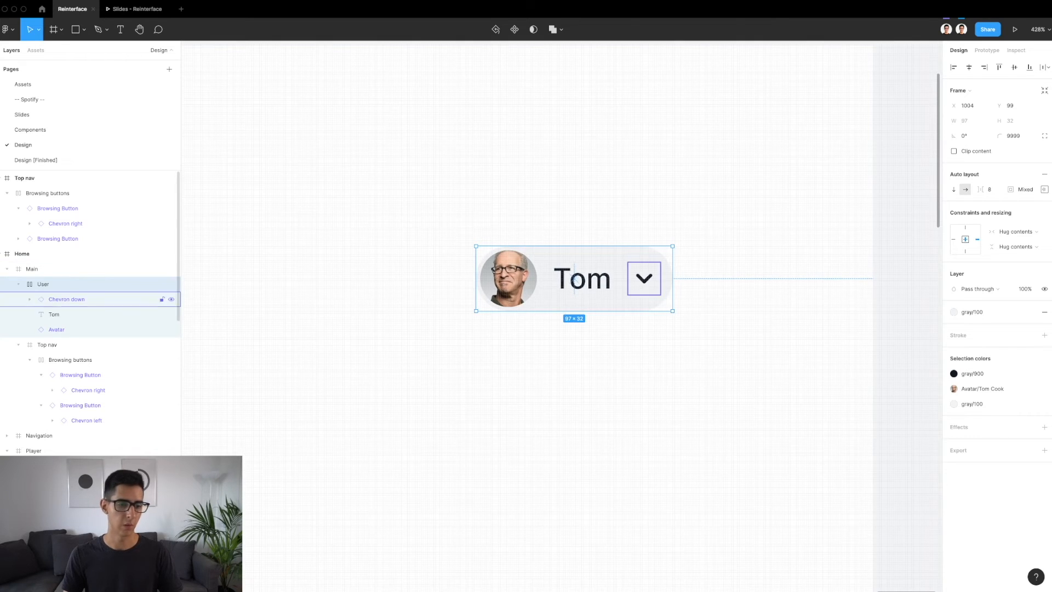
pyautogui.click(1046, 192)
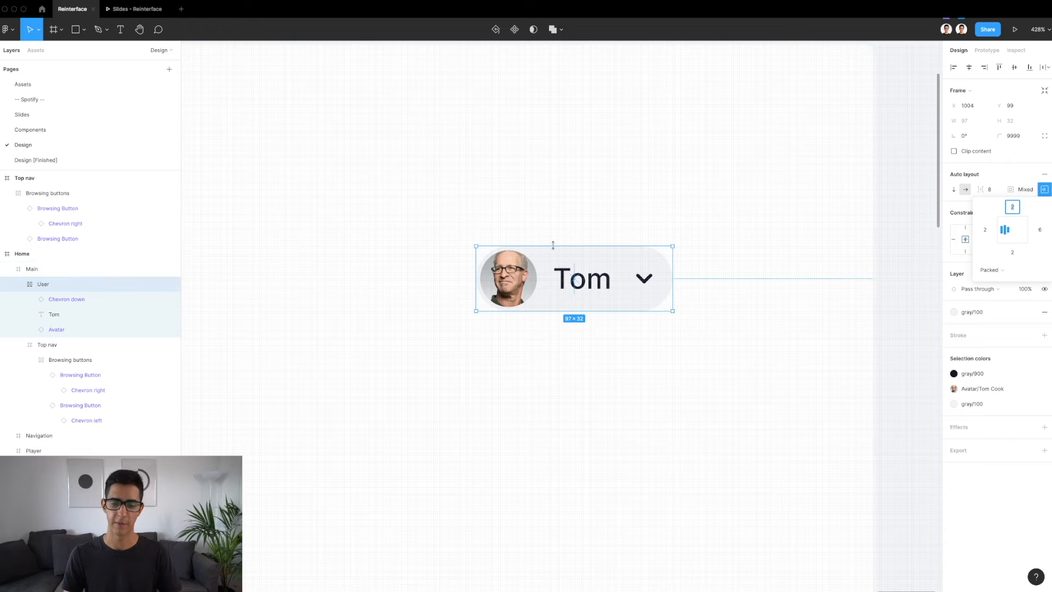
pyautogui.click(521, 285)
pyautogui.scroll(3, 521, 285)
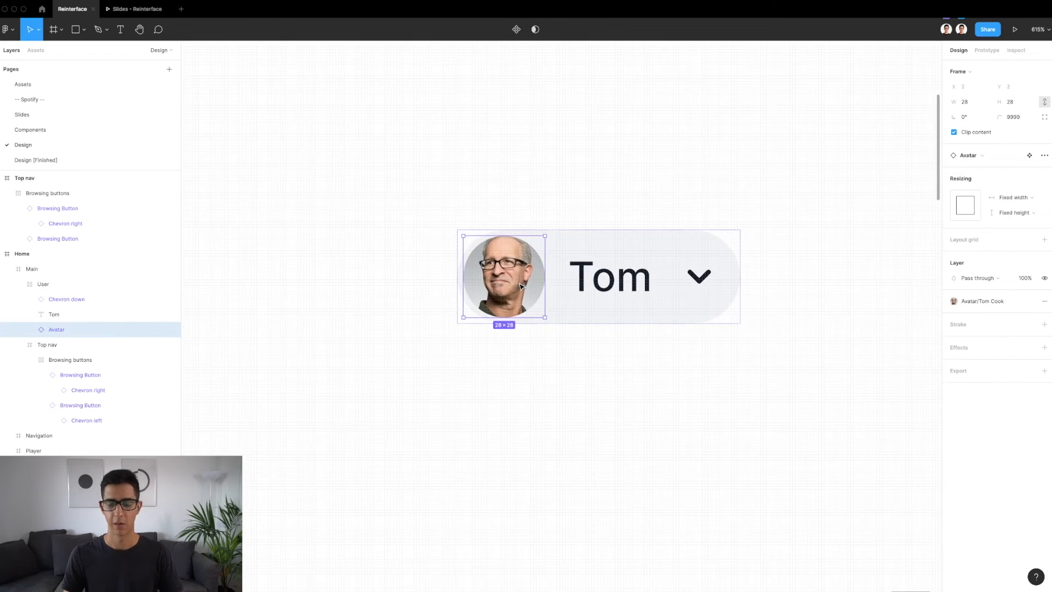
pyautogui.click(627, 227)
pyautogui.click(637, 240)
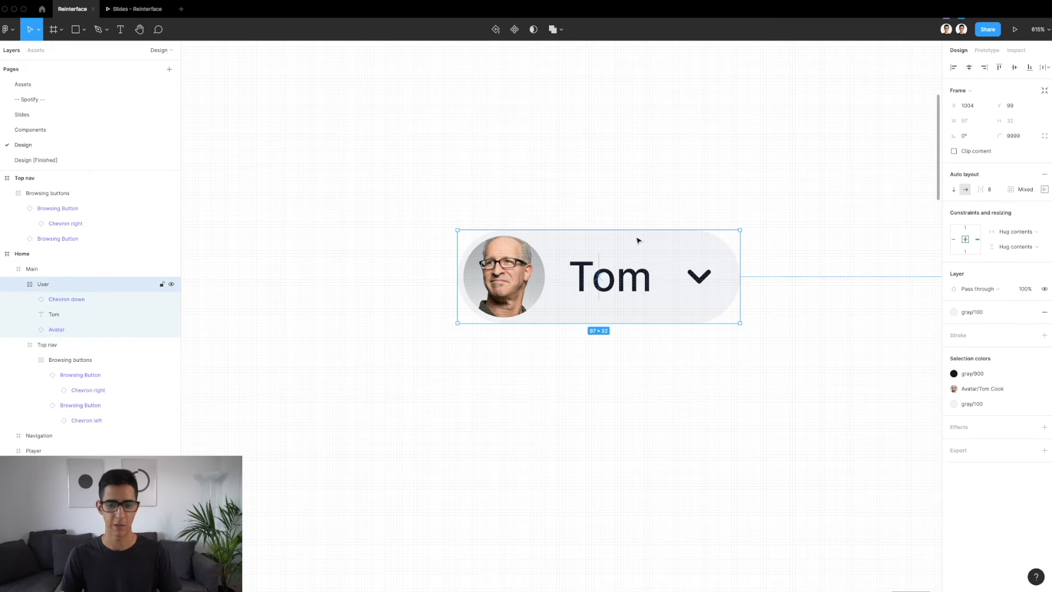
# Look at the Avatar's main component on the Components page and return to the instance in the User menu
pyautogui.click(508, 263)
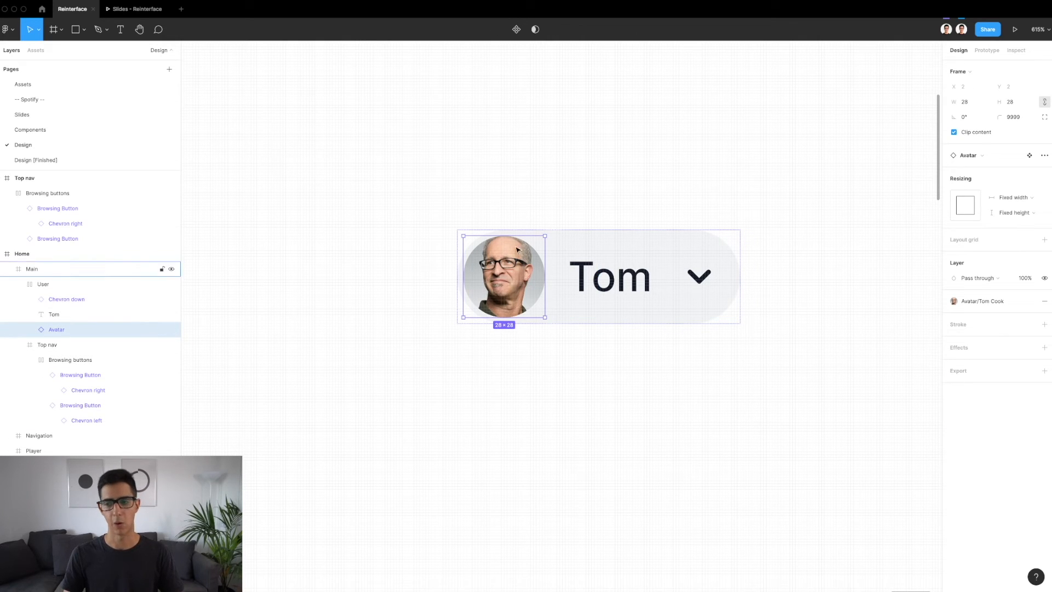
pyautogui.click(1030, 156)
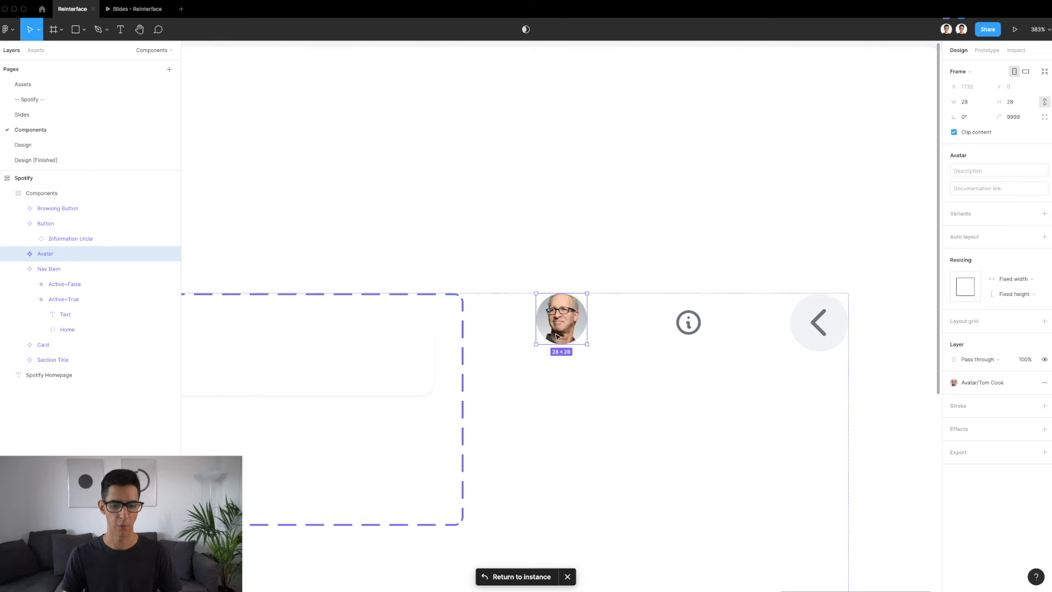
pyautogui.click(507, 576)
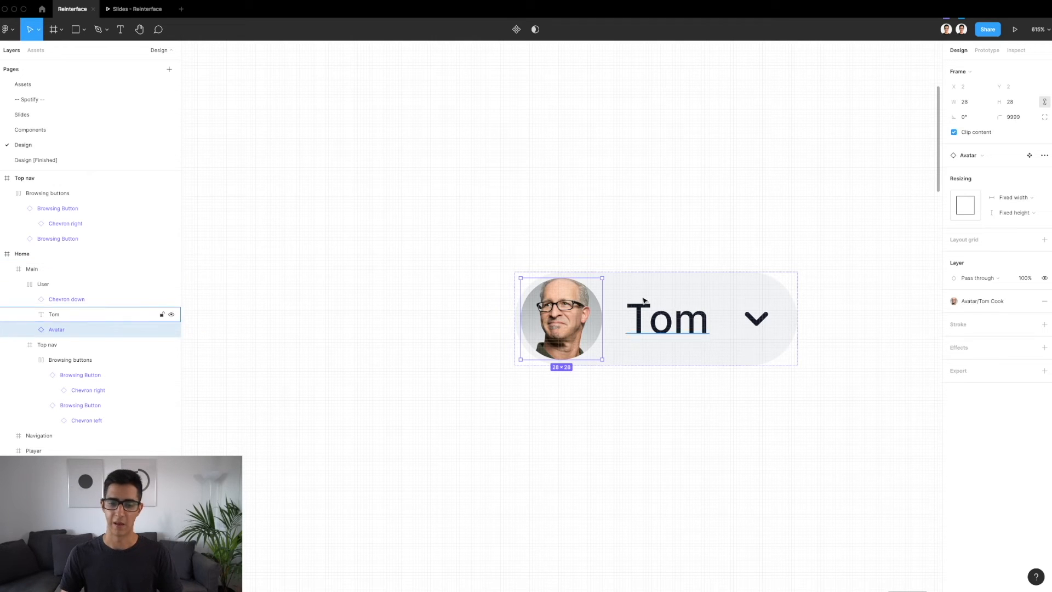
# Inspect the User menu's auto layout and measure the spacing between its avatar, name text and chevron
pyautogui.press('alt')
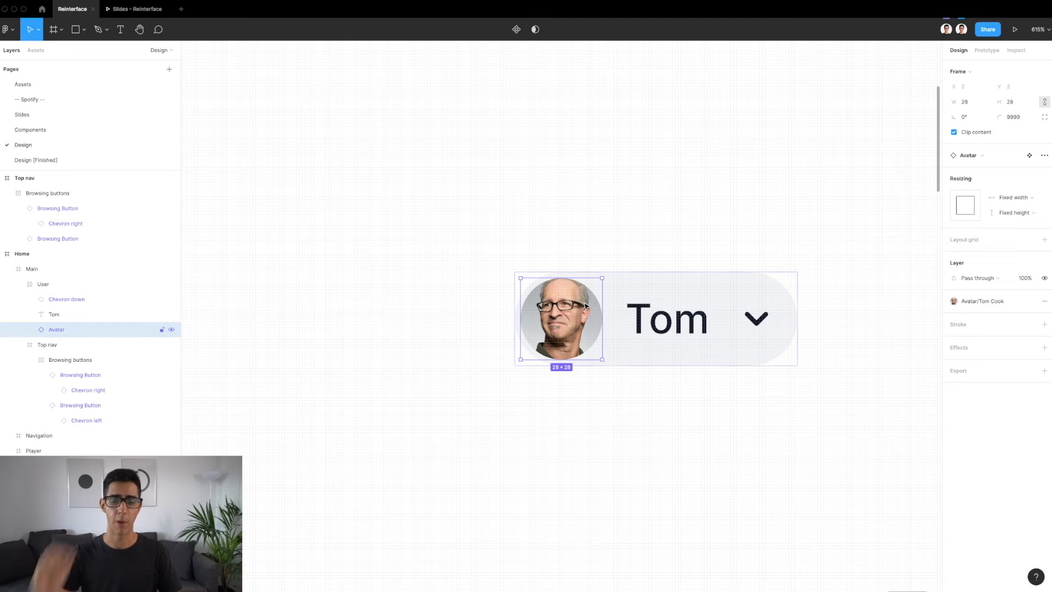
pyautogui.click(647, 281)
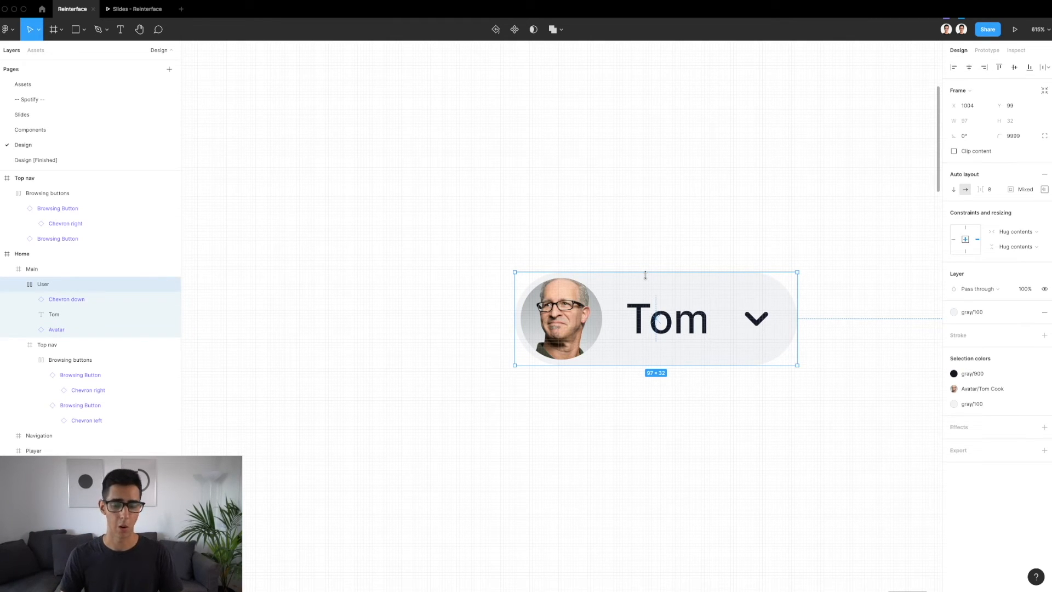
pyautogui.click(600, 307)
pyautogui.click(676, 286)
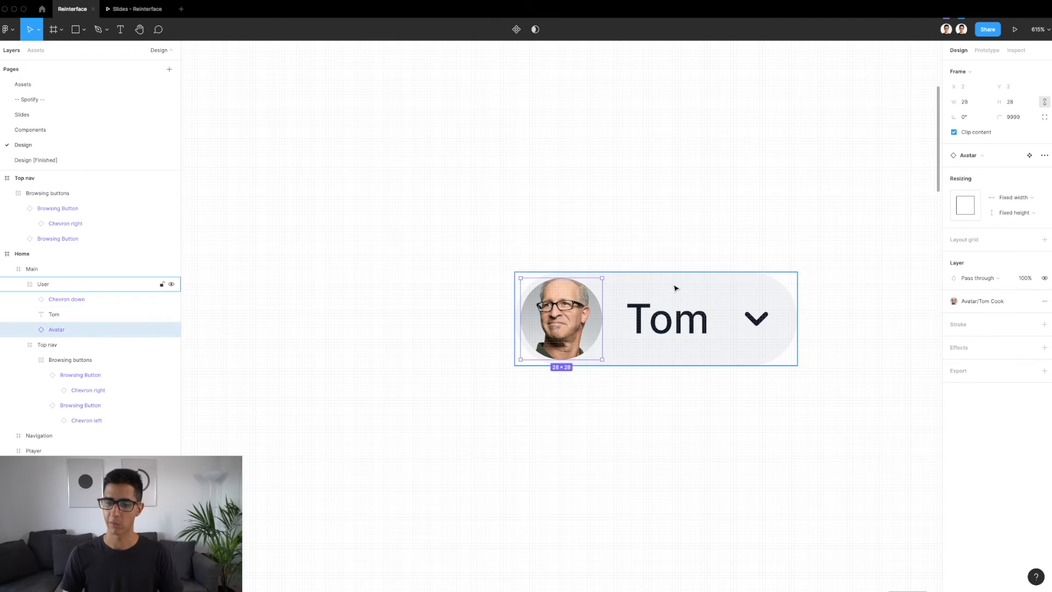
pyautogui.click(578, 320)
pyautogui.press('alt')
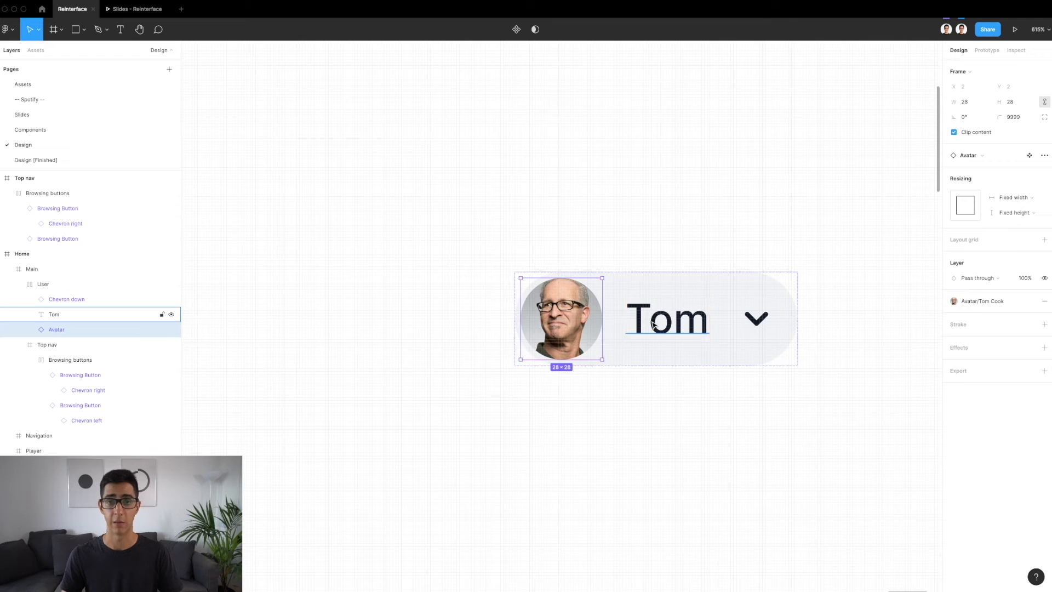
pyautogui.click(652, 324)
pyautogui.press('alt')
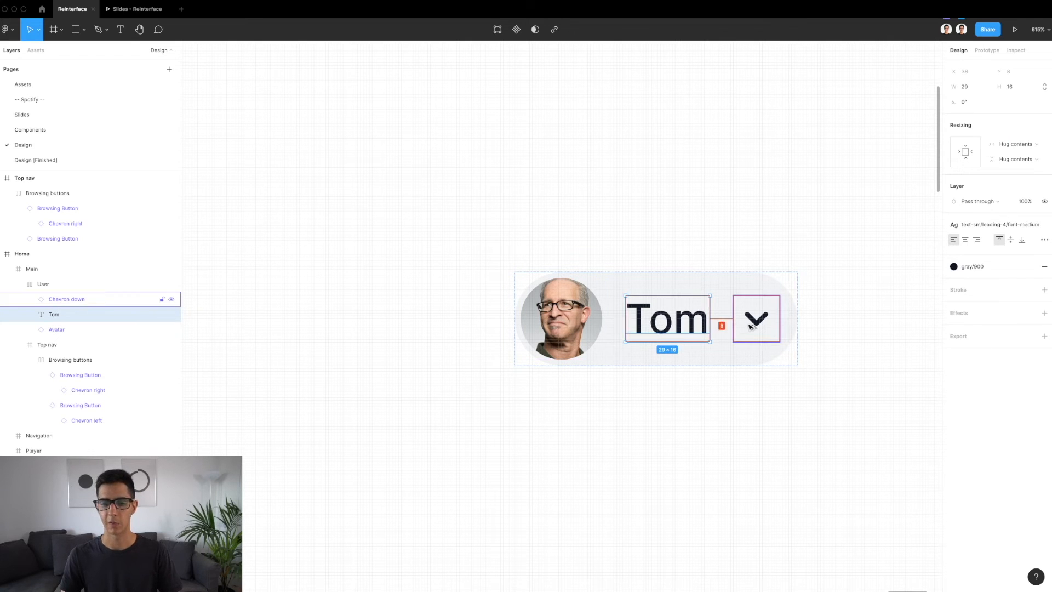
pyautogui.click(744, 321)
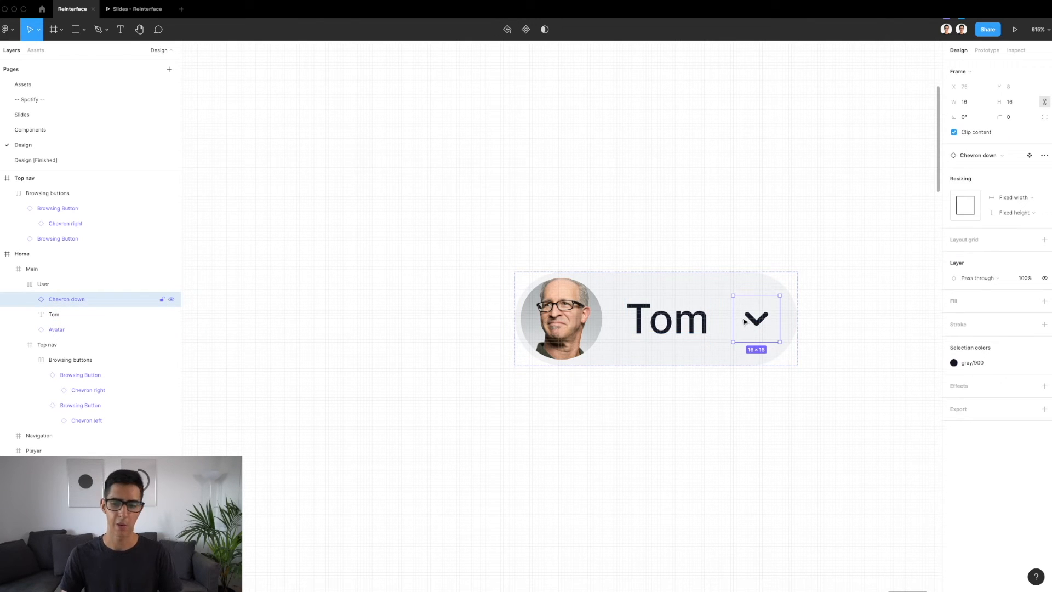
# Examine the User menu's fill, selection colors and name text style, comparing it up close and within the Main frame
pyautogui.scroll(-4, 734, 221)
pyautogui.click(733, 222)
pyautogui.scroll(-4, 734, 222)
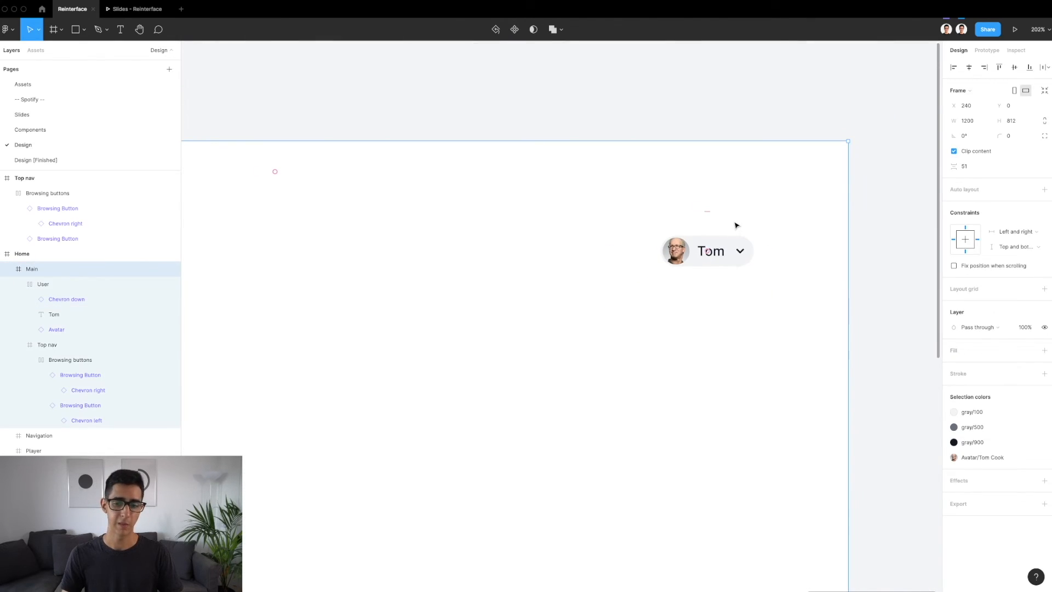
pyautogui.click(747, 252)
pyautogui.scroll(5, 748, 253)
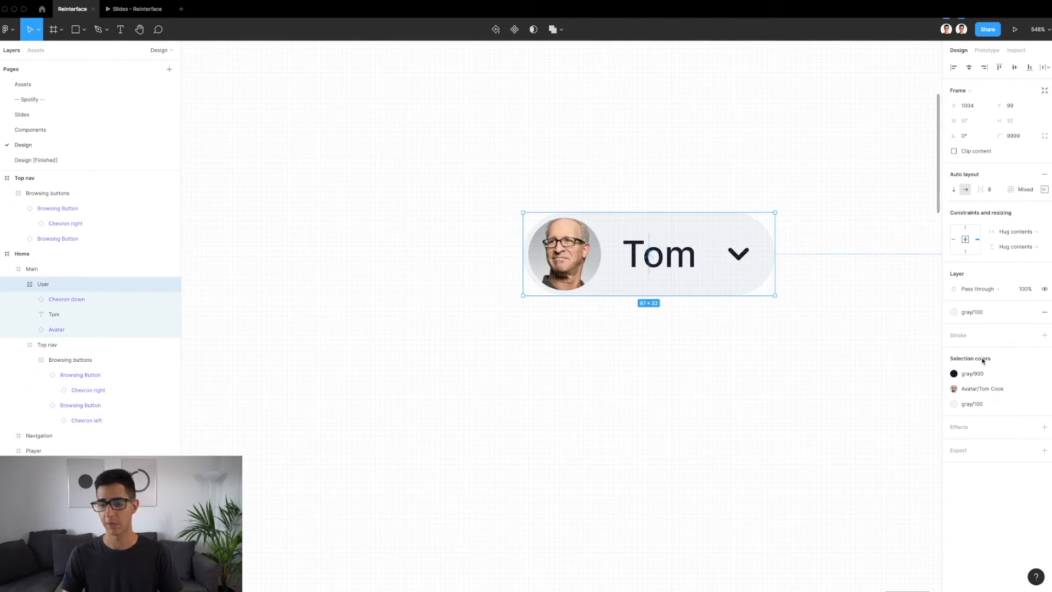
pyautogui.click(678, 255)
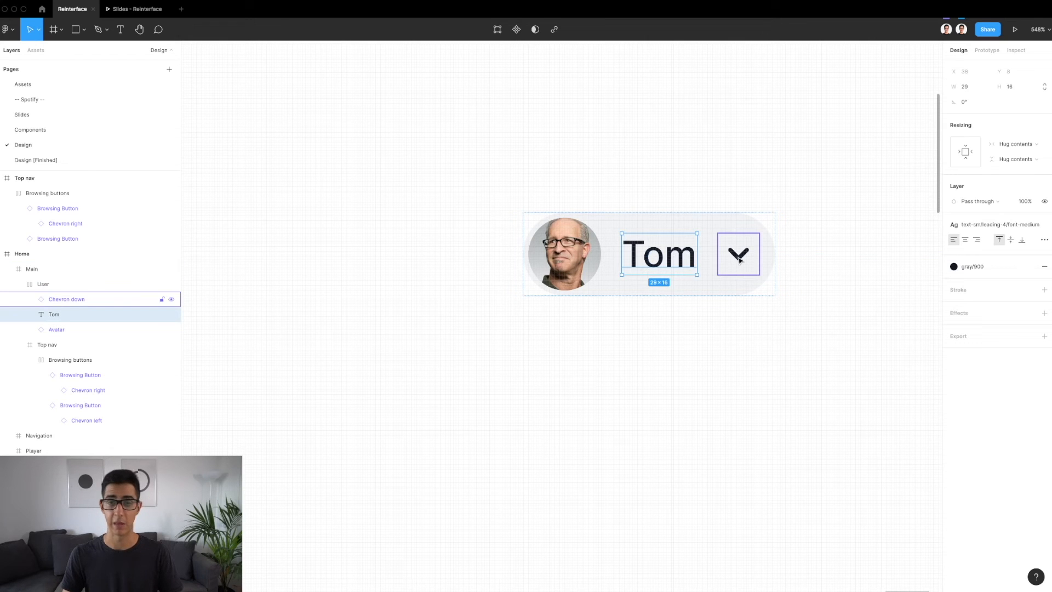
pyautogui.scroll(-5, 739, 260)
pyautogui.click(671, 214)
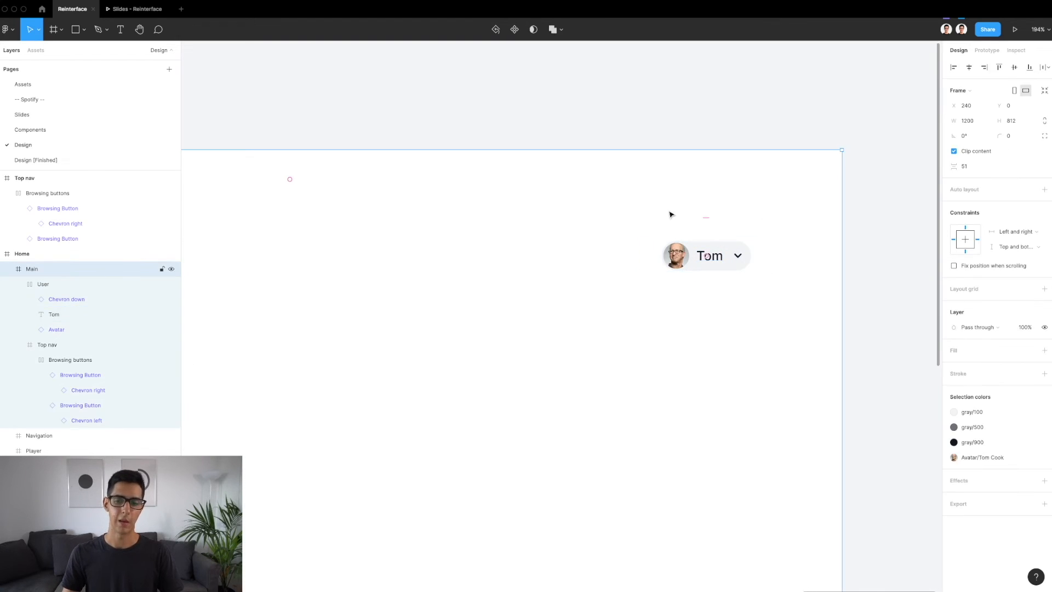
pyautogui.click(728, 268)
pyautogui.scroll(2, 727, 267)
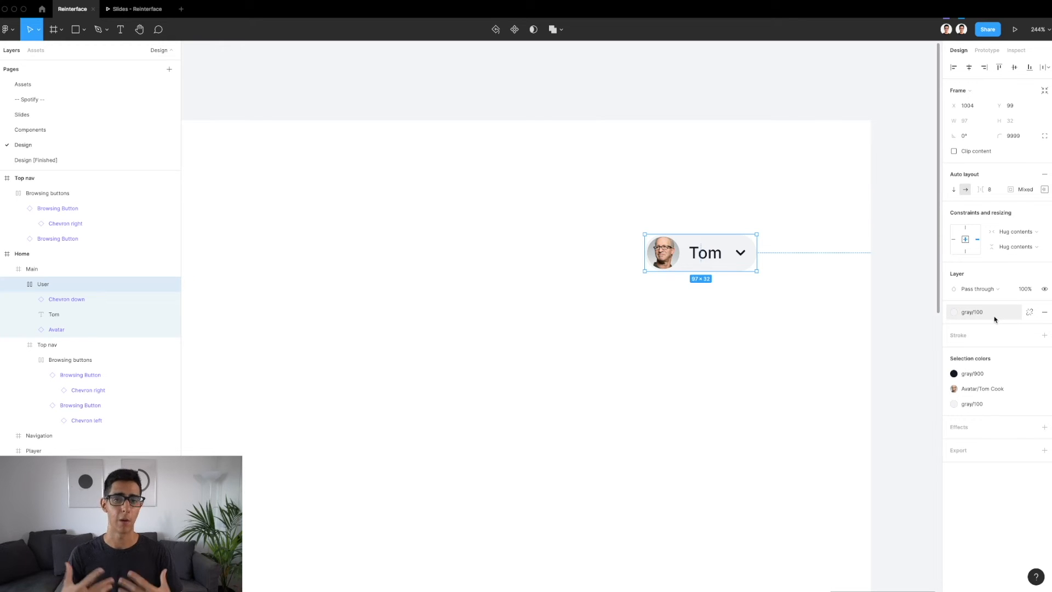
# Move the User menu into Main's Top nav at Y 0, align it to the nav's right edge and check its margins
pyautogui.scroll(-6, 633, 252)
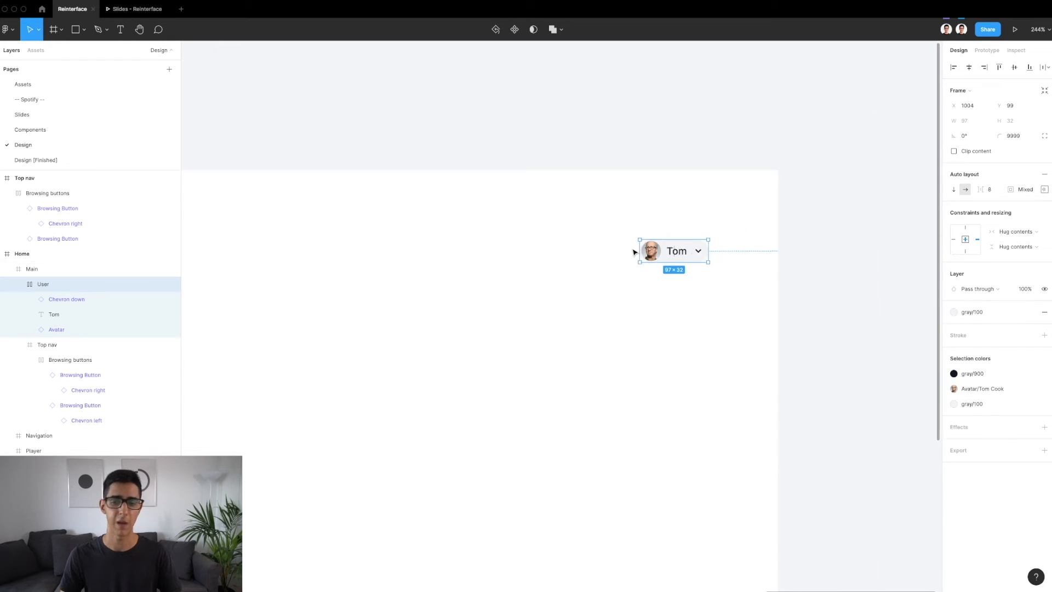
pyautogui.scroll(3, 726, 241)
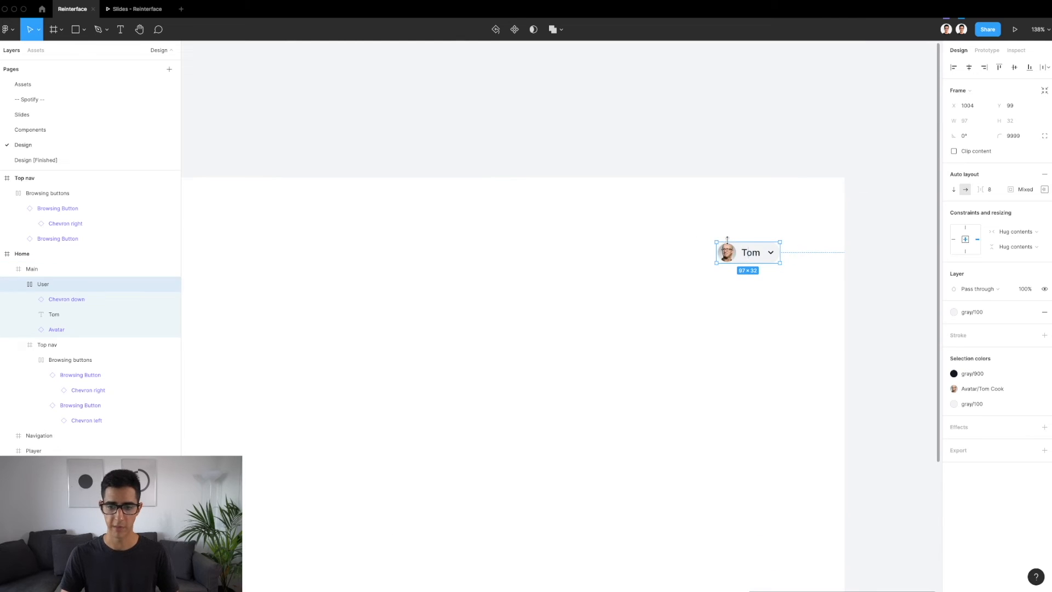
pyautogui.scroll(-1, 762, 255)
pyautogui.moveTo(740, 241); pyautogui.dragTo(795, 214)
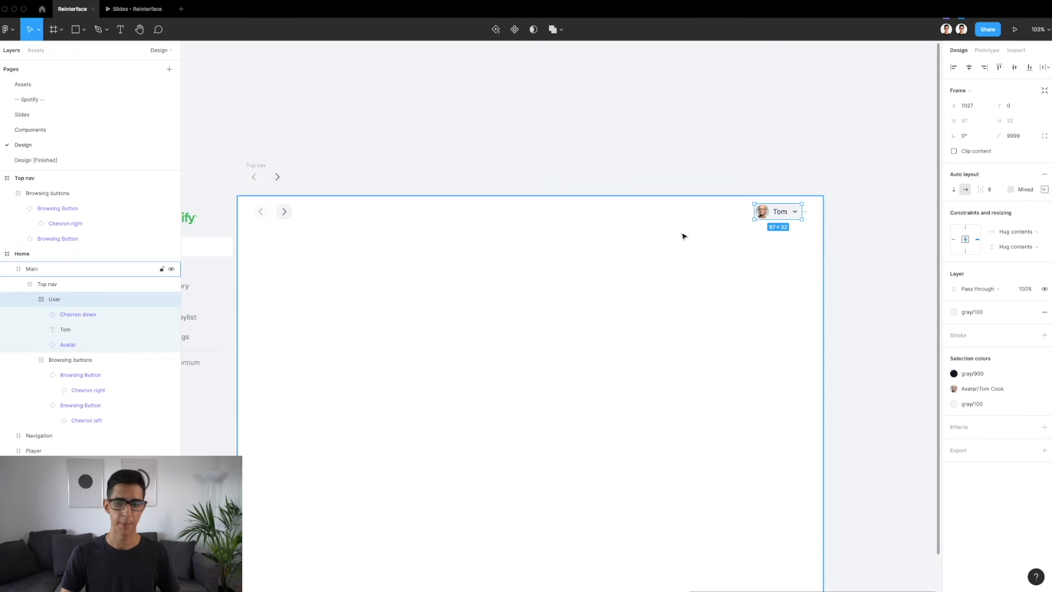
pyautogui.click(984, 67)
pyautogui.scroll(5, 731, 211)
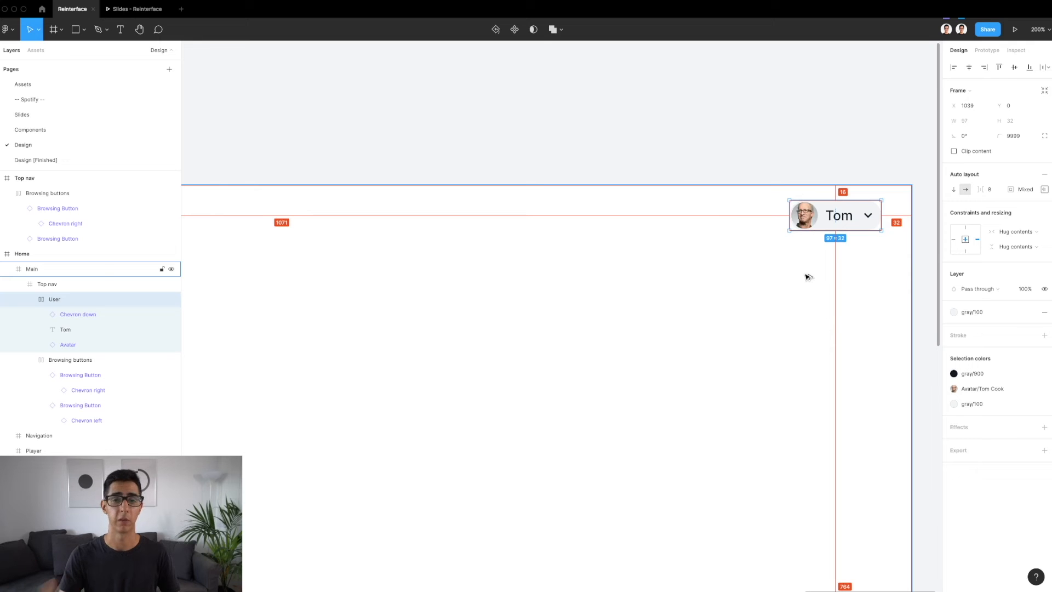
pyautogui.scroll(-5, 808, 277)
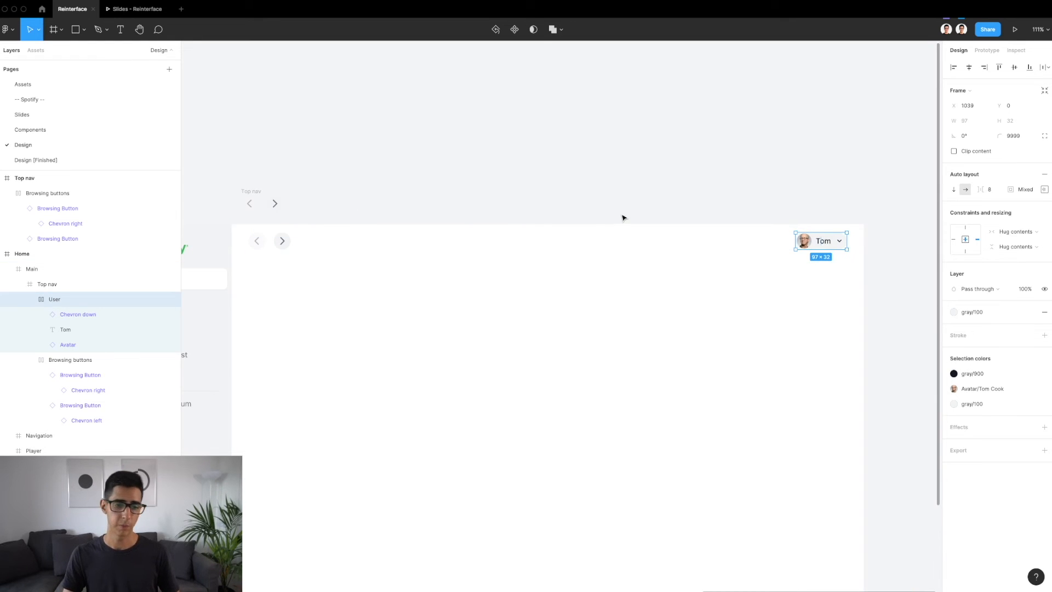
# Delete the separate Top nav frame above the Home frame
pyautogui.click(261, 193)
pyautogui.press('Delete')
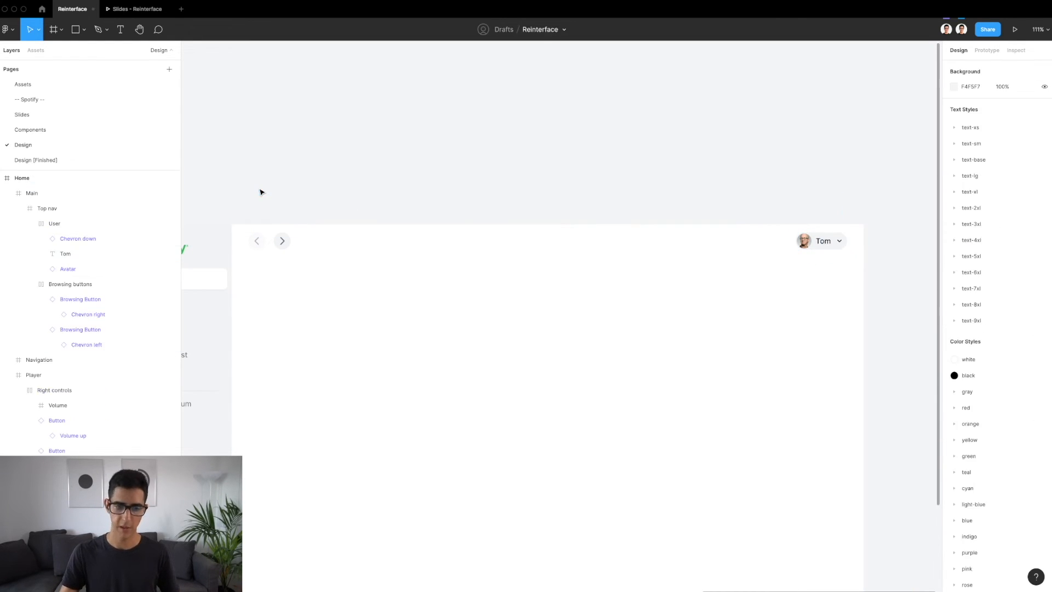
pyautogui.click(413, 231)
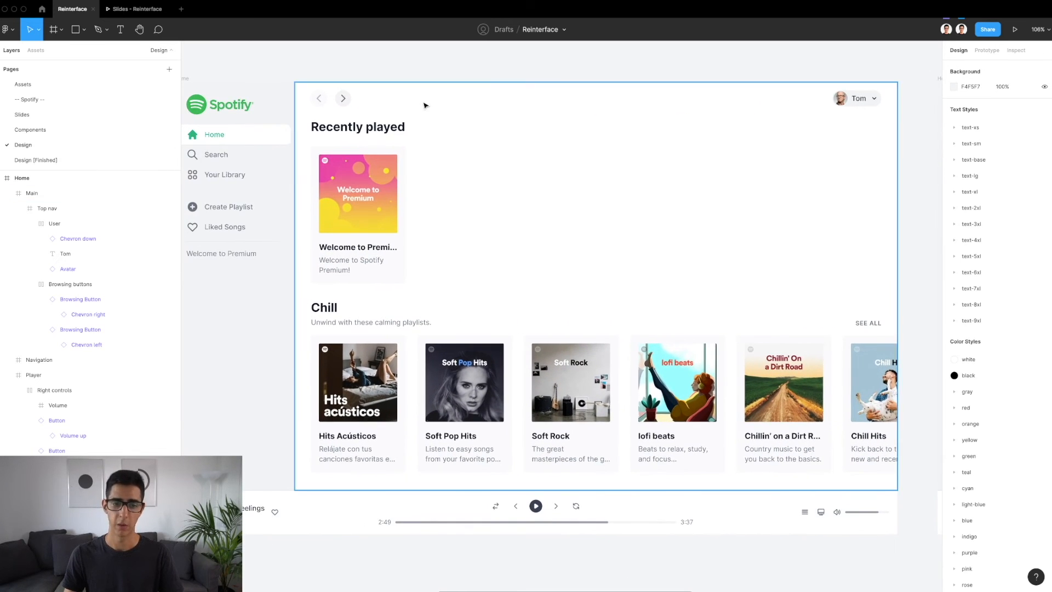
# Inspect the "Recently played" and "Chill" section titles, including the subtitle row and SEE ALL text, in the reference Home design
pyautogui.click(382, 128)
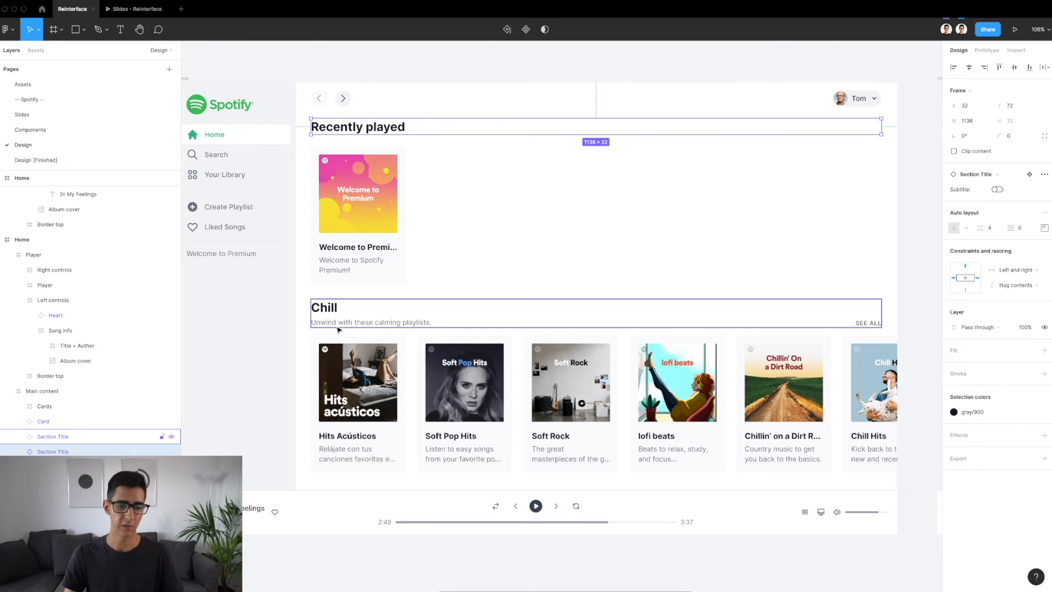
pyautogui.doubleClick(376, 127)
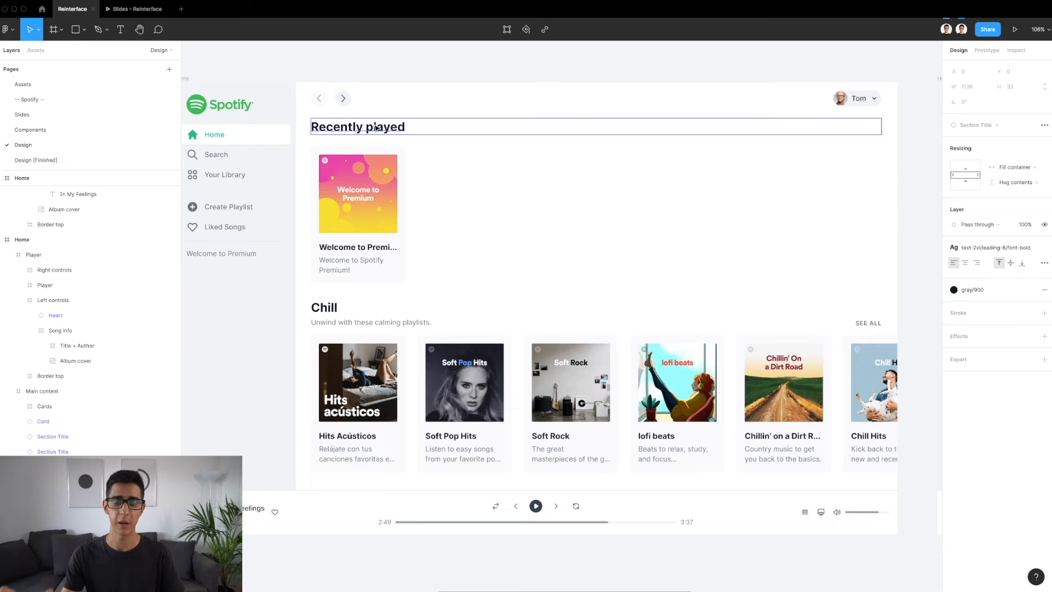
pyautogui.doubleClick(342, 322)
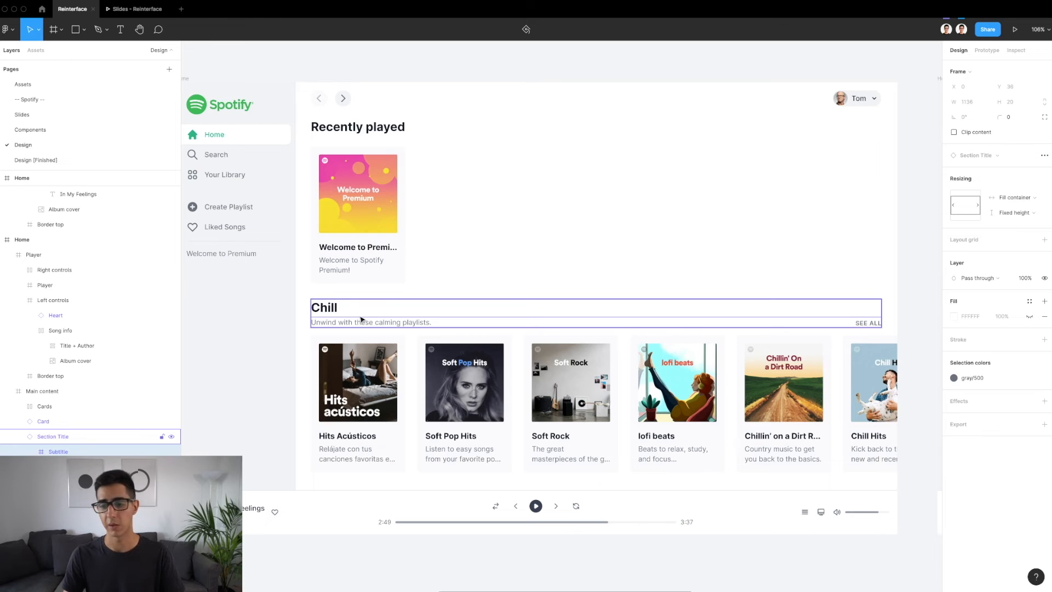
pyautogui.click(872, 323)
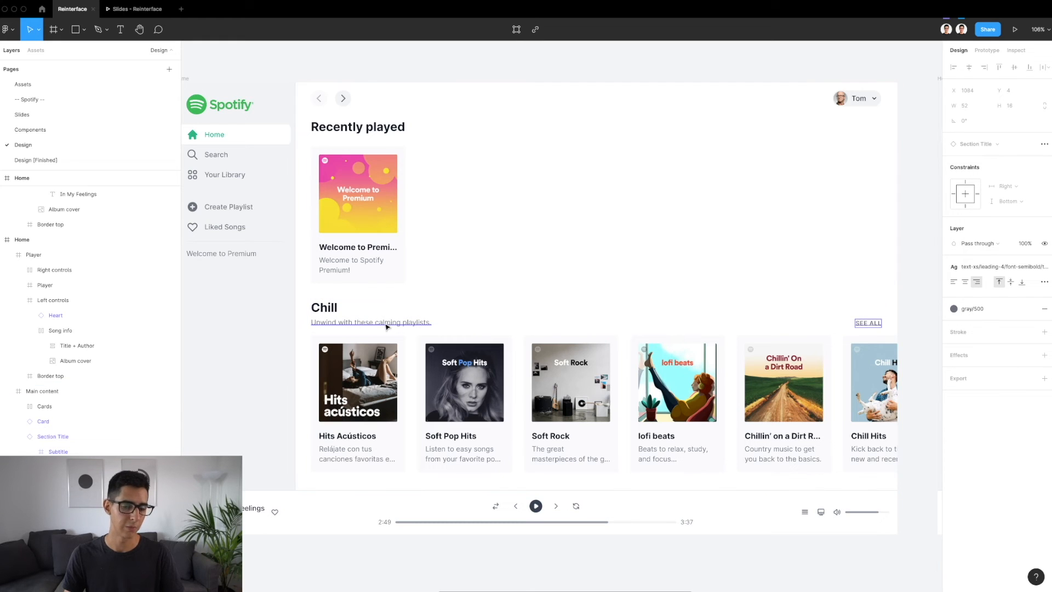
pyautogui.click(446, 317)
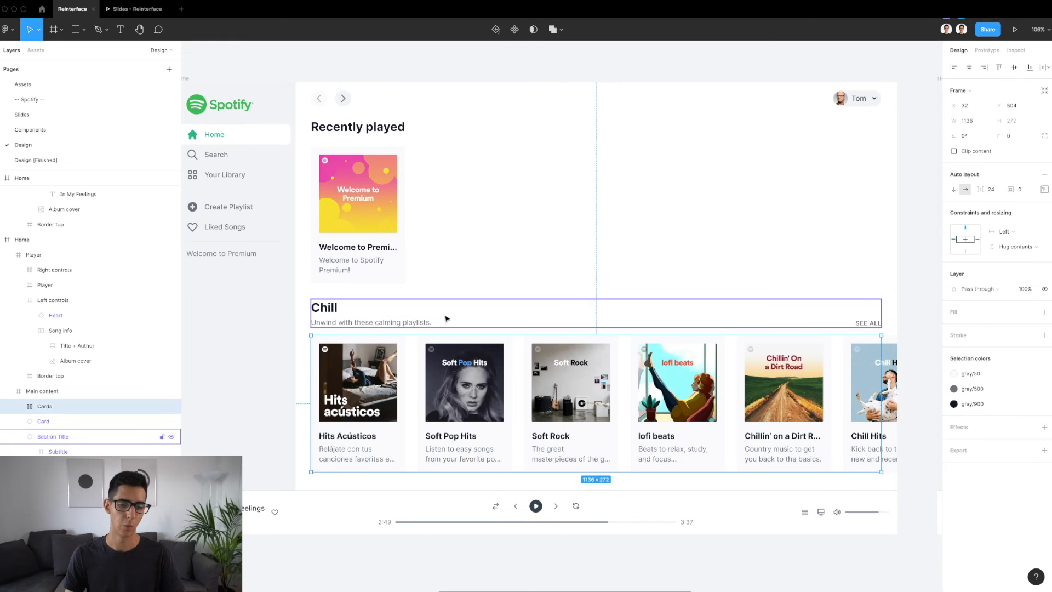
# Look at the Section Title main component, its Subtitle variants and the Subtitle frame inside Subtitle=True
pyautogui.click(1028, 179)
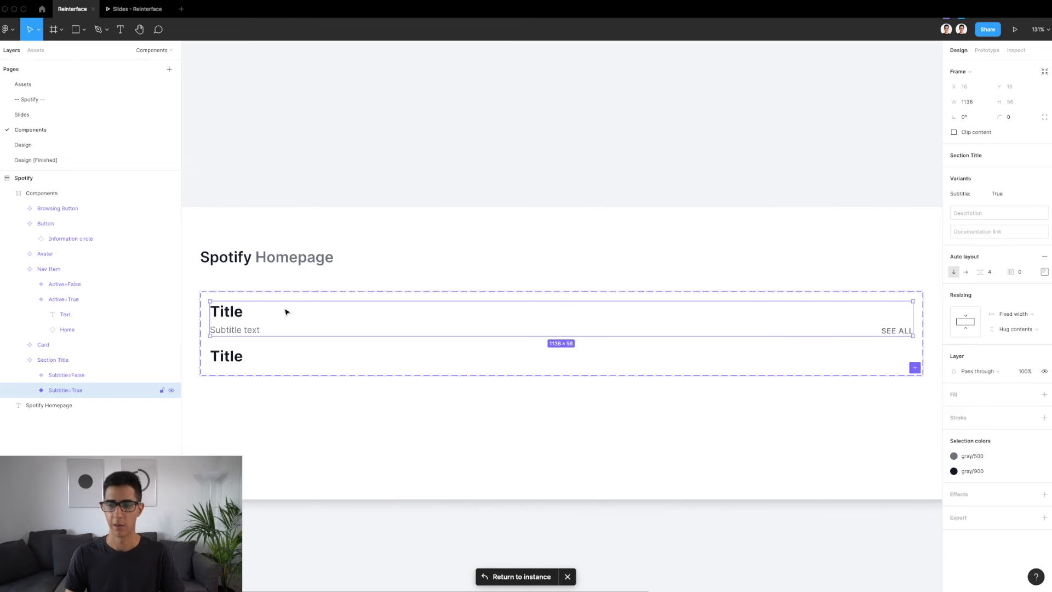
pyautogui.click(310, 292)
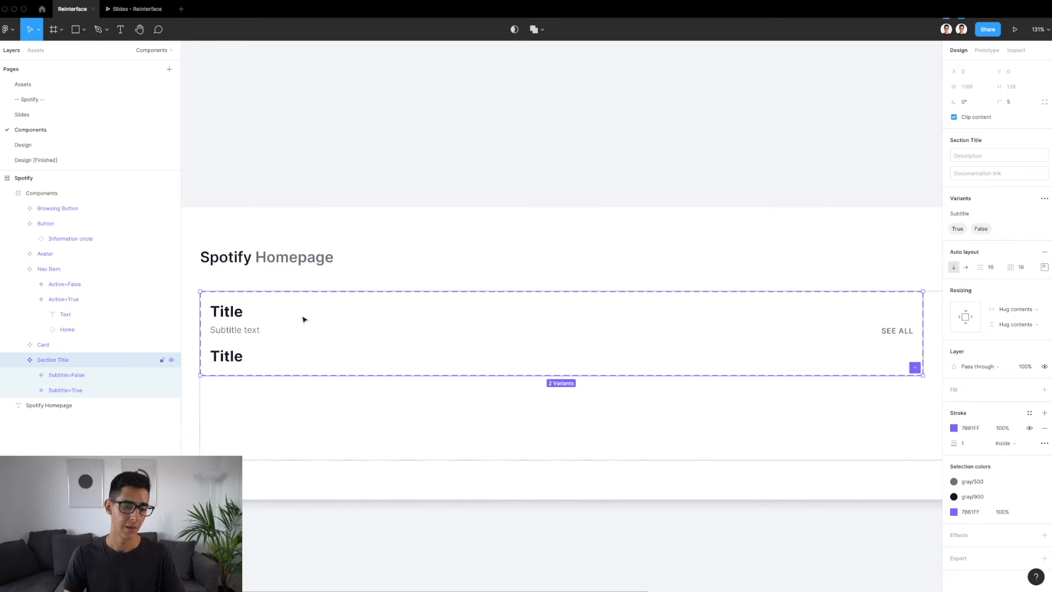
pyautogui.doubleClick(259, 329)
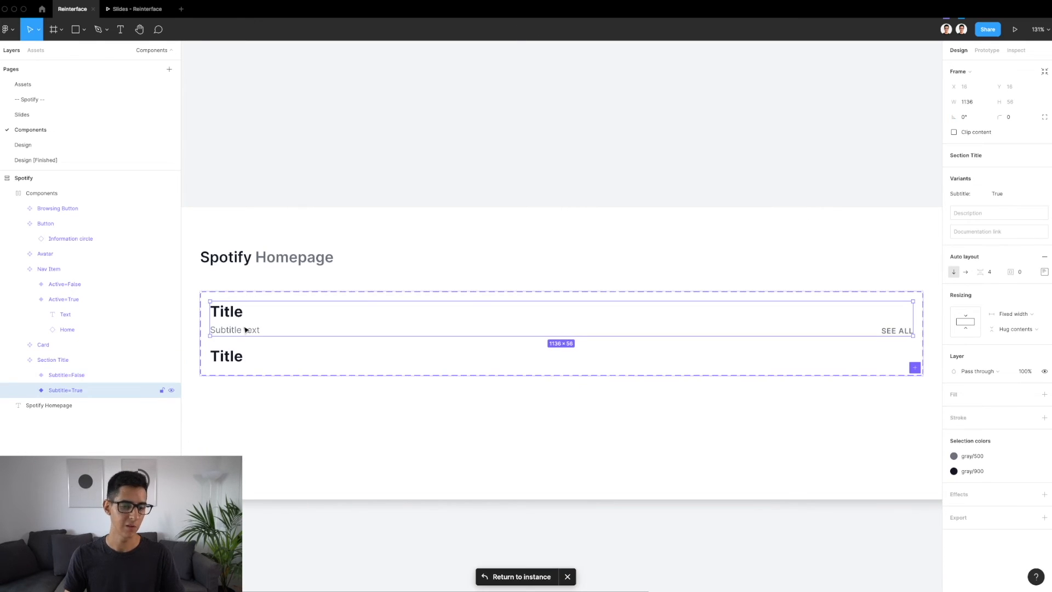
pyautogui.doubleClick(246, 332)
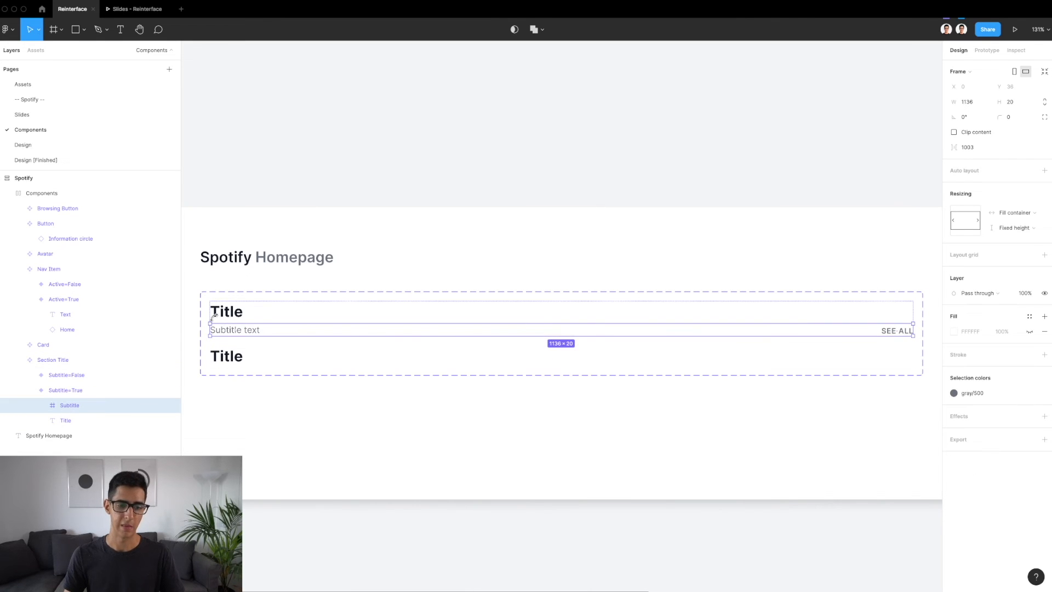
pyautogui.scroll(3, 214, 316)
pyautogui.scroll(-2, 216, 322)
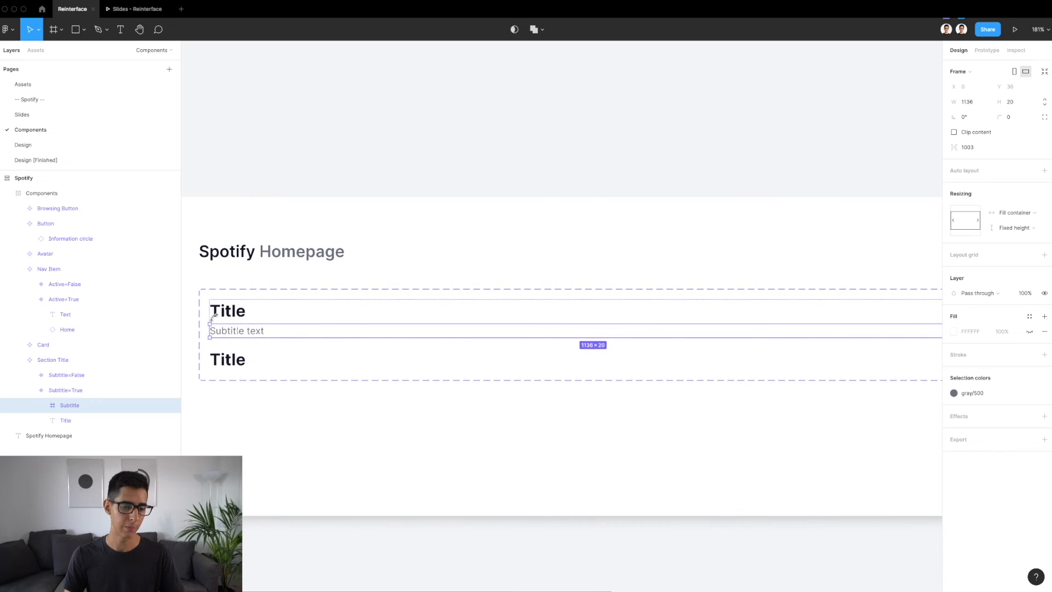
# Inspect the SEE ALL text's alignment, constraints and distances within the Subtitle frame
pyautogui.scroll(3, 214, 322)
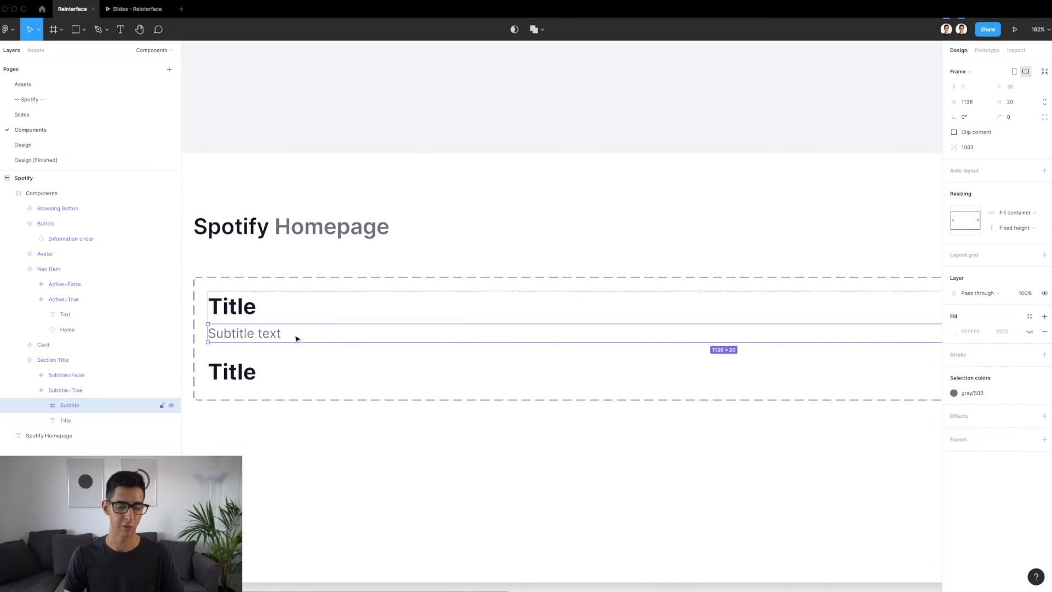
pyautogui.hscroll(15, 410, 328)
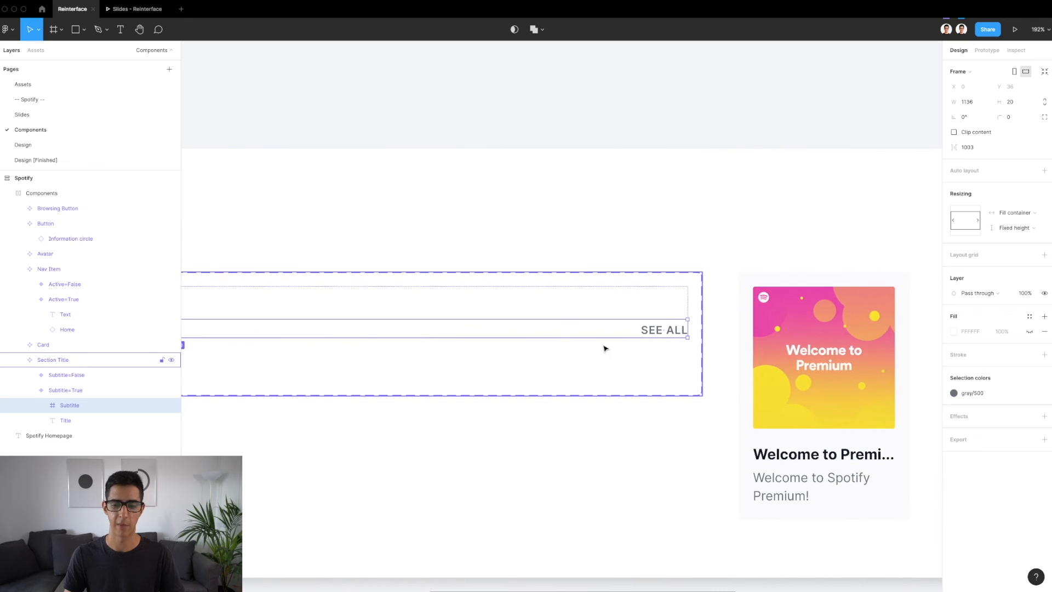
pyautogui.click(657, 331)
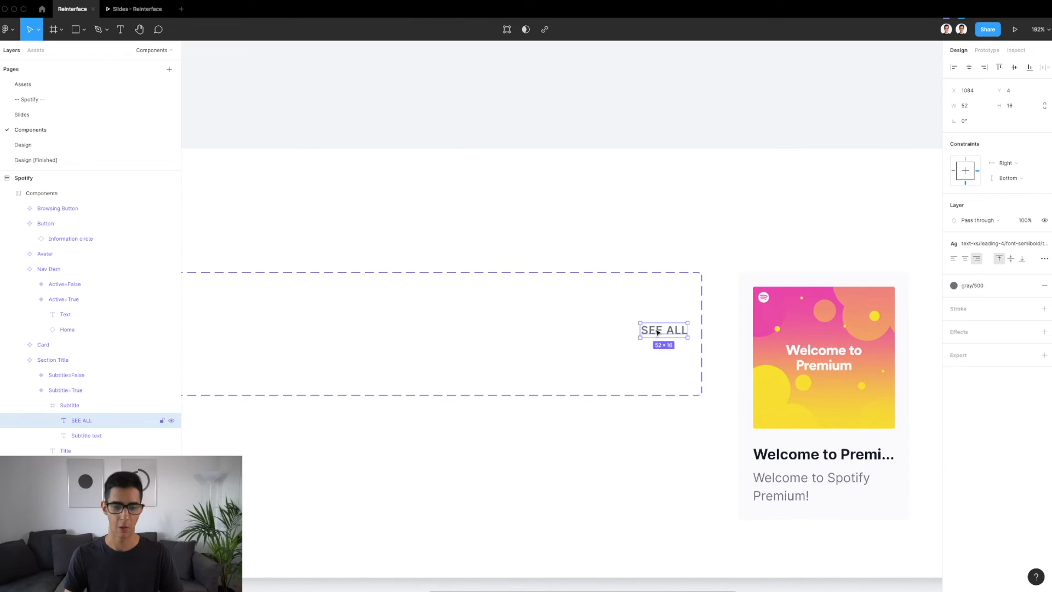
pyautogui.scroll(3, 657, 331)
pyautogui.press('alt')
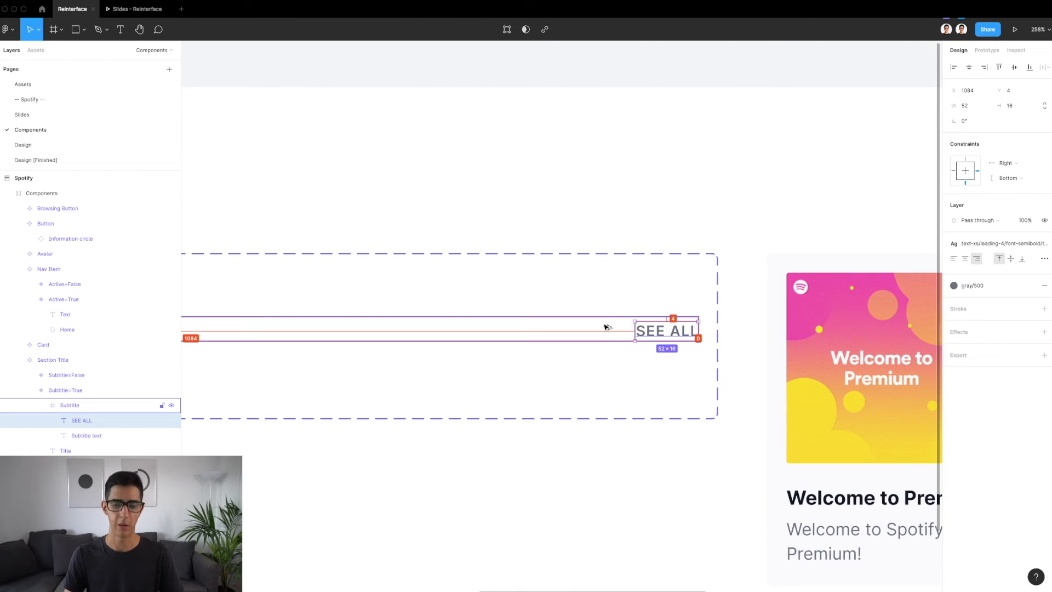
# Check the "Chill" section title on the Design page and reopen its main component on the Components page
pyautogui.click(51, 145)
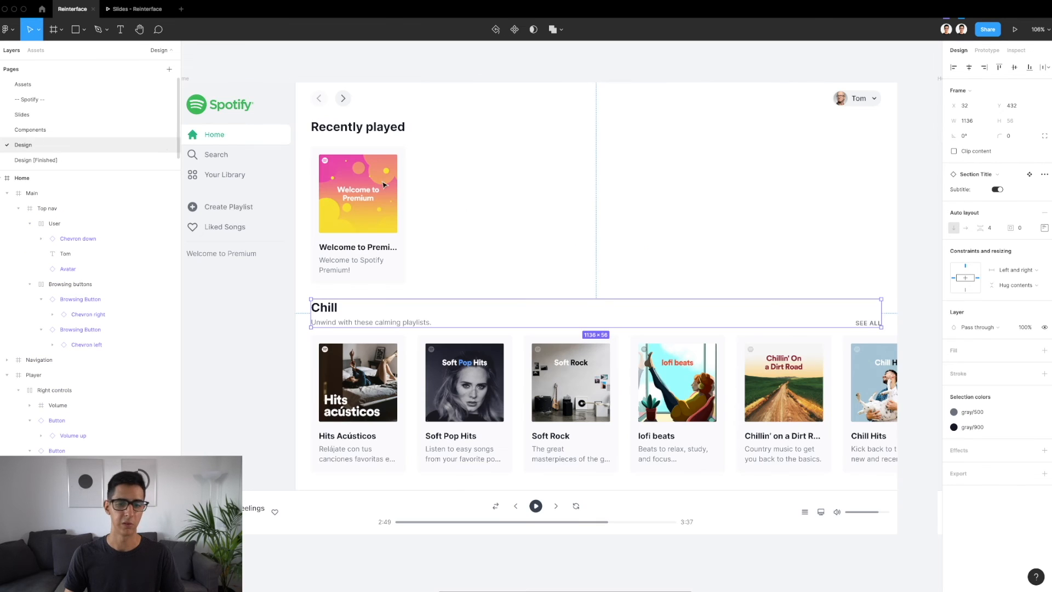
pyautogui.hscroll(1, 584, 230)
pyautogui.scroll(-1, 585, 230)
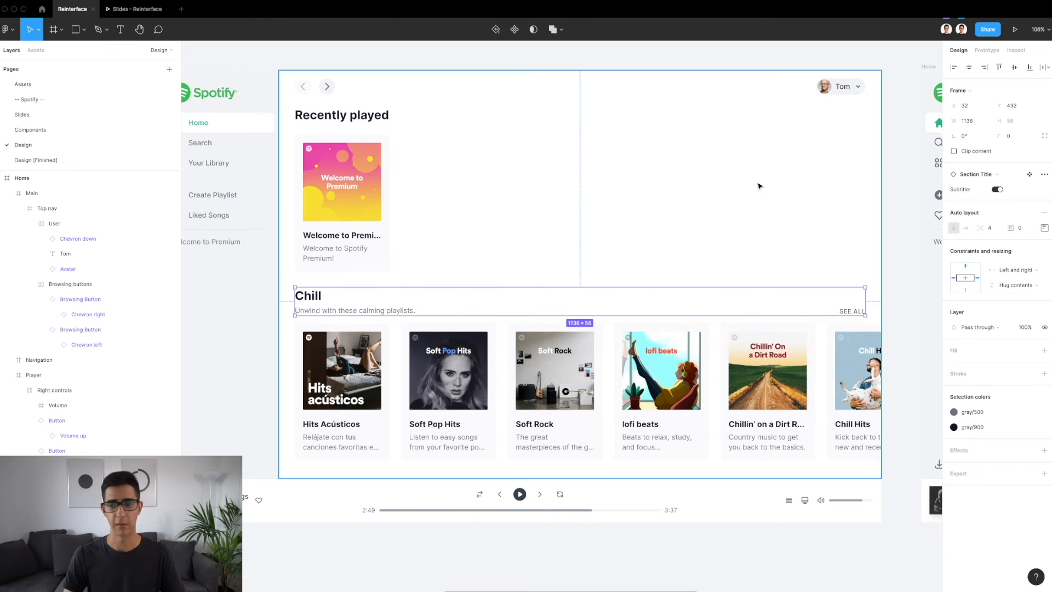
pyautogui.click(1029, 174)
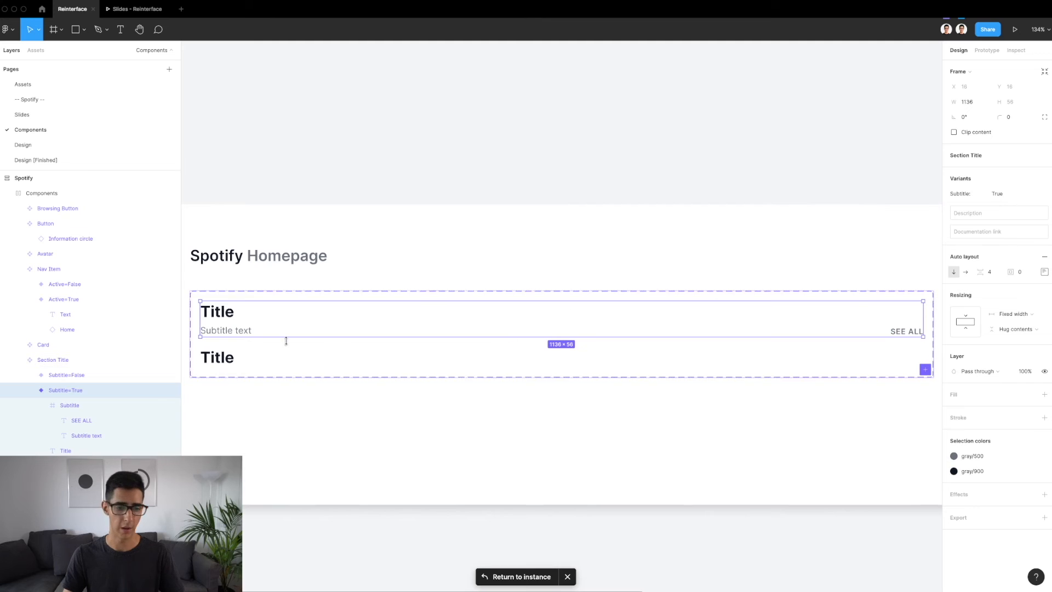
# Ungroup the Subtitle frame in the Subtitle=True variant, and wrap its SEE ALL and Subtitle text layers in a new frame
pyautogui.click(247, 333)
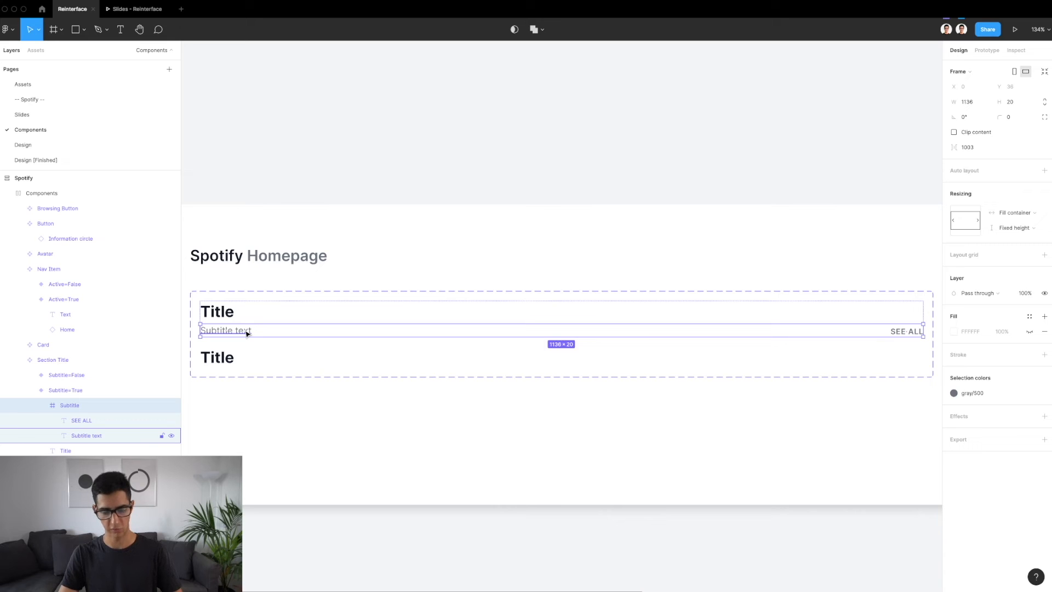
pyautogui.press('shift+super+g')
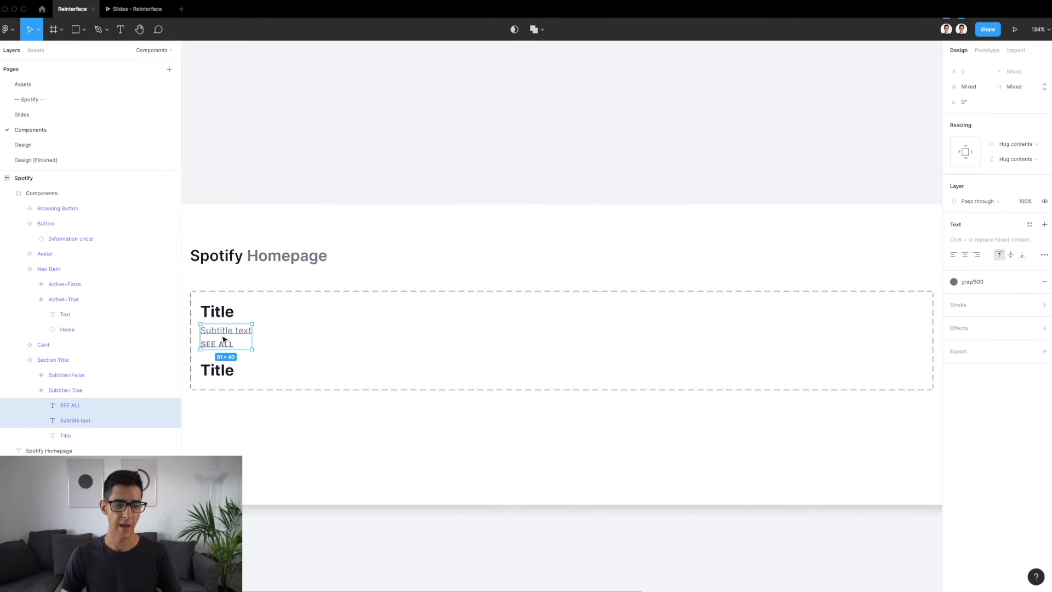
pyautogui.scroll(5, 223, 340)
pyautogui.click(236, 352)
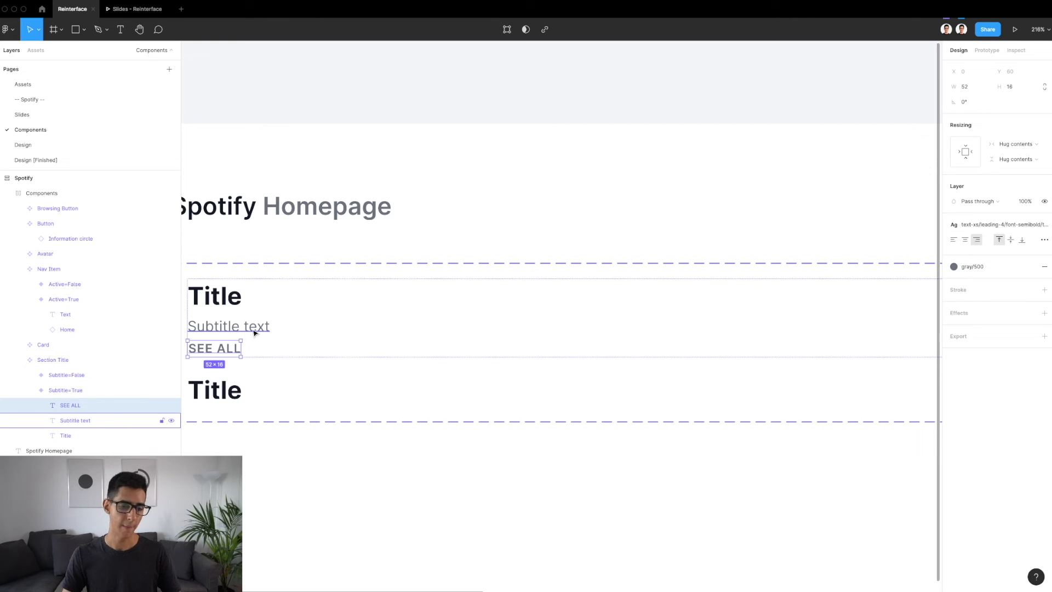
pyautogui.keyDown('shift'); pyautogui.click(254, 332); pyautogui.keyUp('shift')
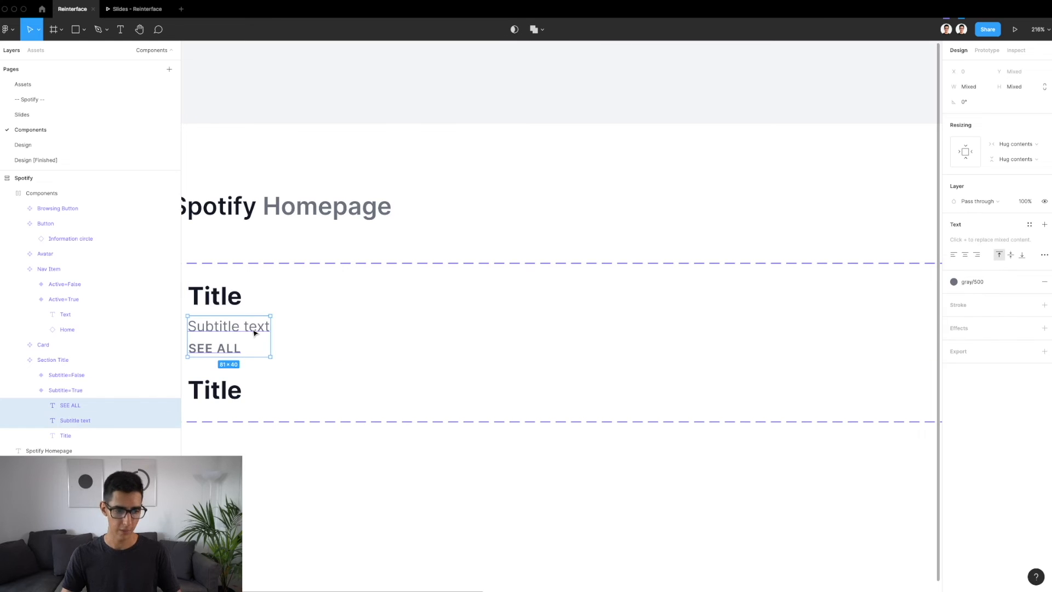
pyautogui.press('super+alt+g')
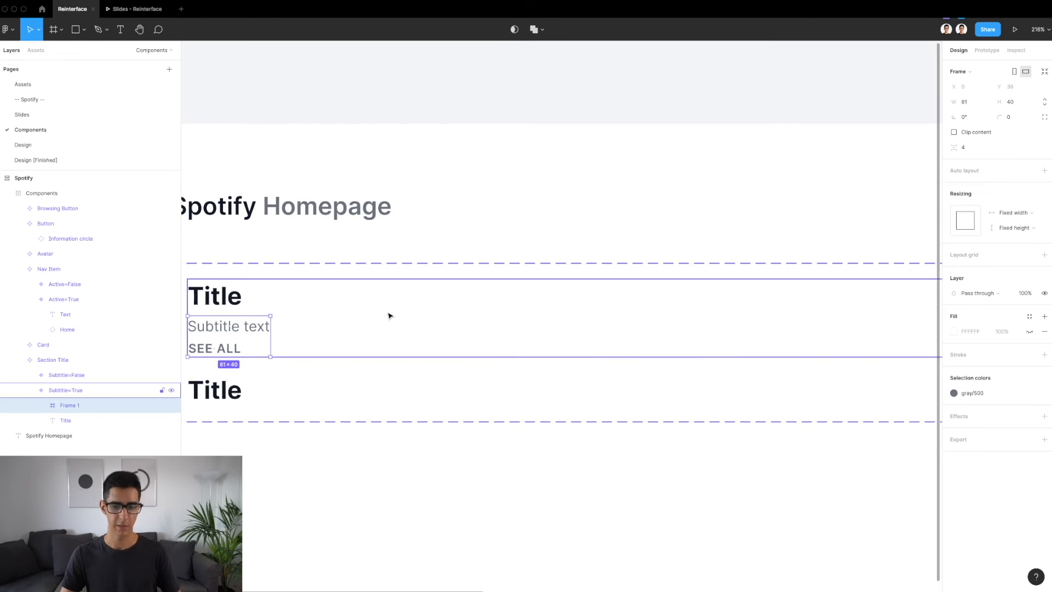
# Set the new subtitle frame's horizontal resizing to Fill container
pyautogui.scroll(-3, 389, 316)
pyautogui.click(1029, 214)
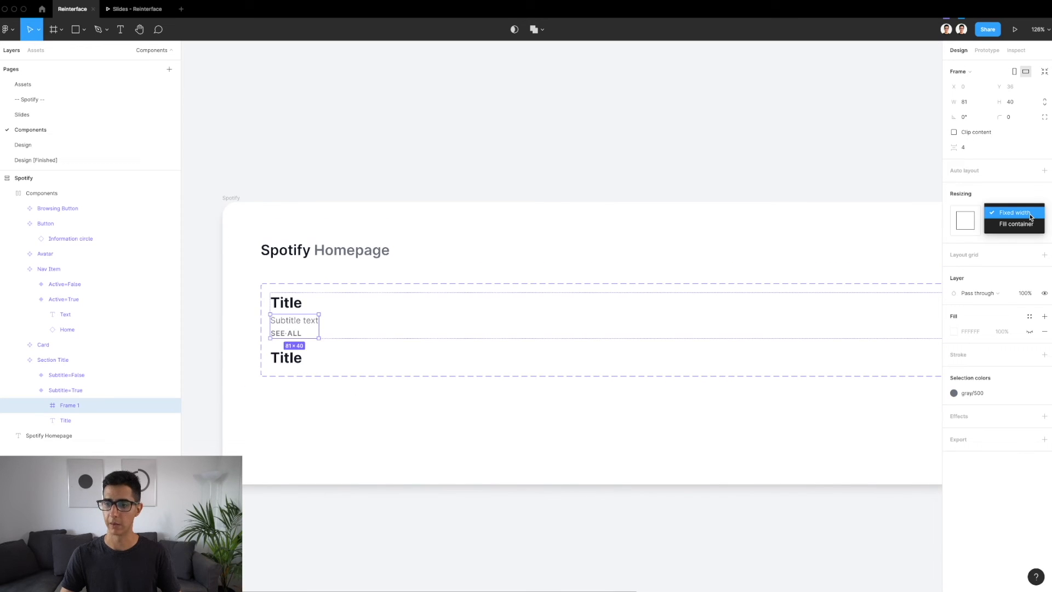
pyautogui.click(1028, 225)
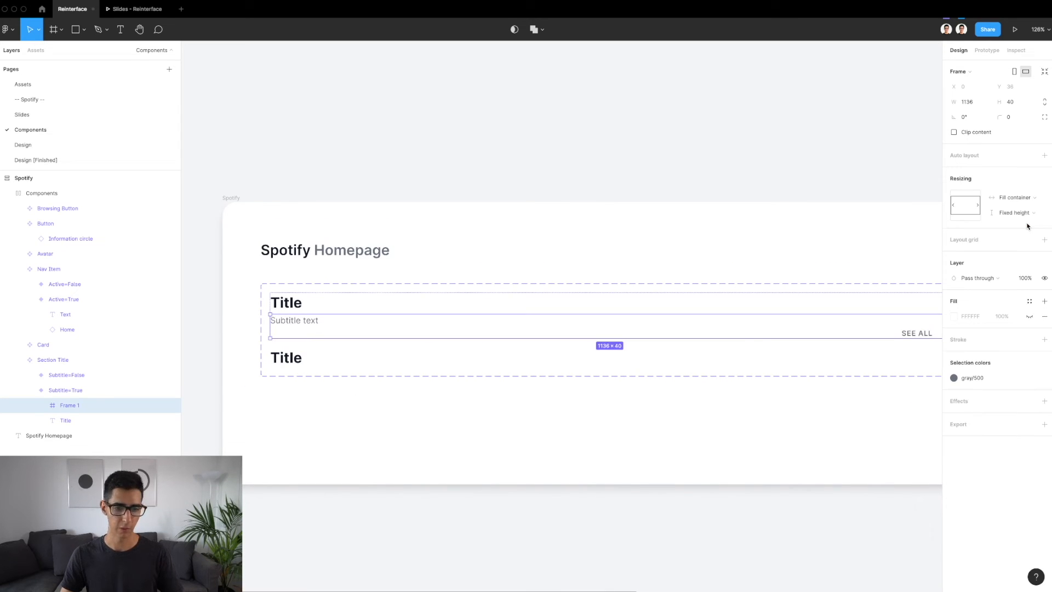
# Align the SEE ALL text to the right edge and vertical centre of the subtitle frame and check its distances
pyautogui.hscroll(3, 712, 262)
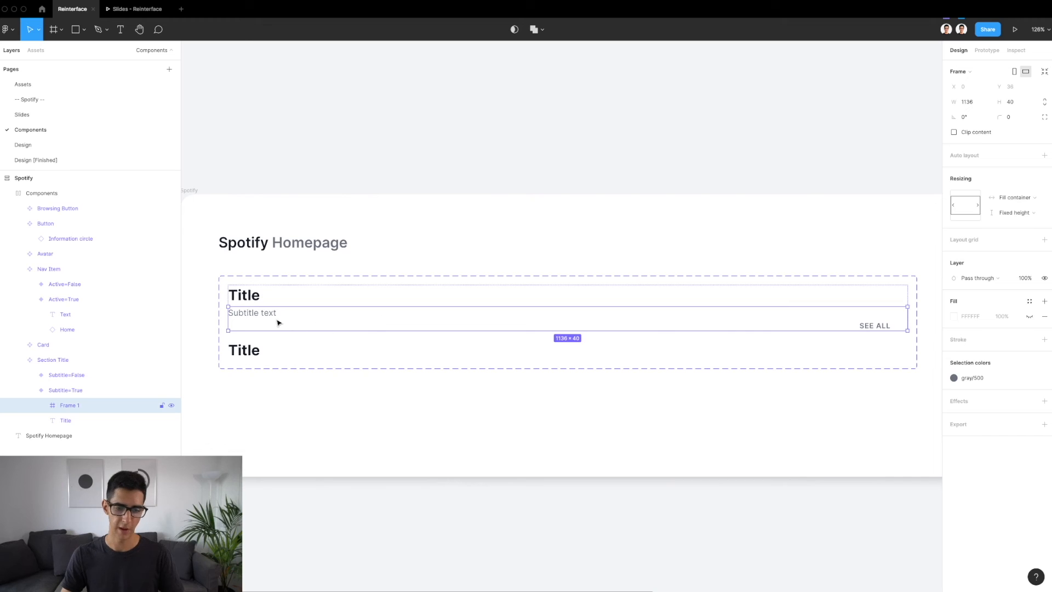
pyautogui.click(883, 325)
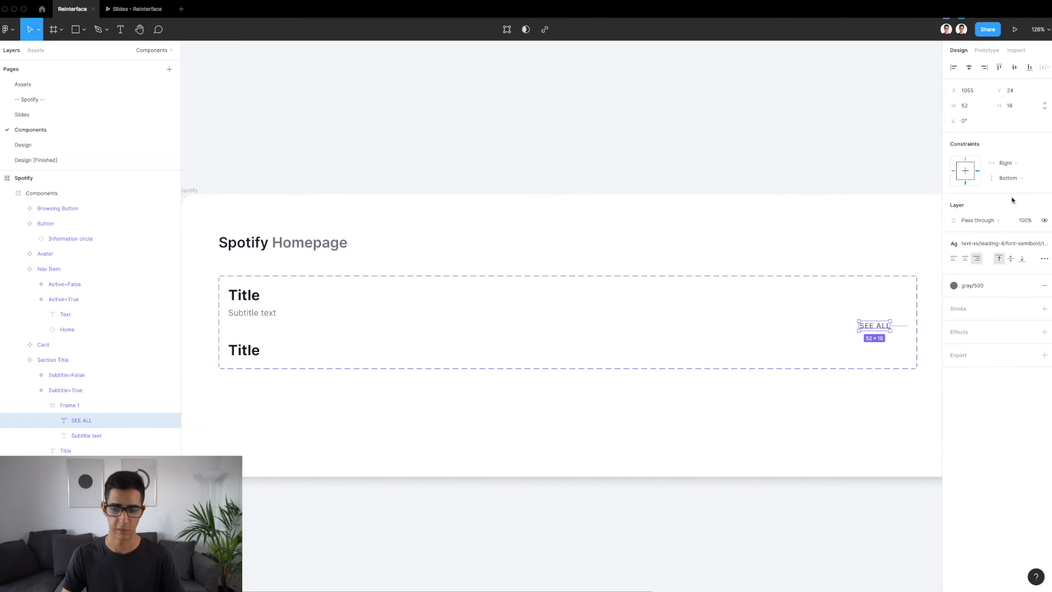
pyautogui.click(984, 67)
pyautogui.click(1014, 67)
pyautogui.press('alt')
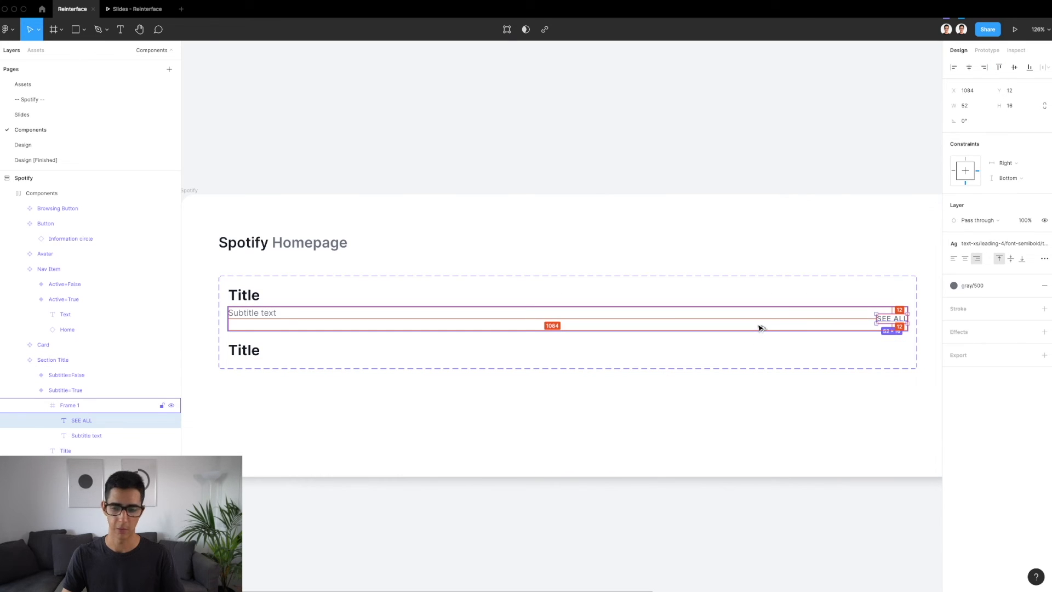
# Reduce the subtitle frame's height to 20 and align the SEE ALL text to the frame's bottom edge
pyautogui.click(759, 327)
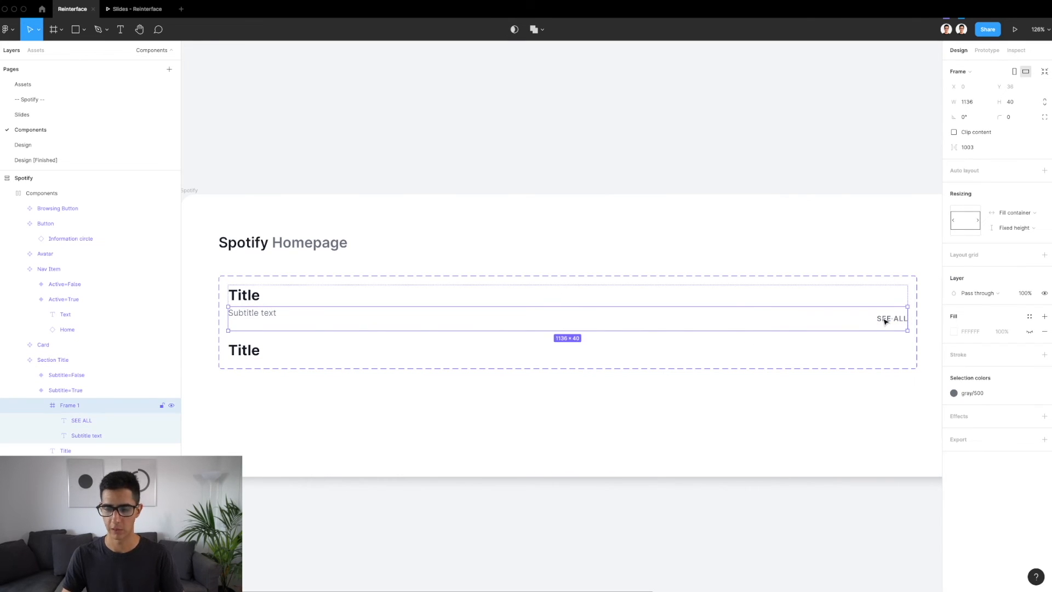
pyautogui.moveTo(280, 329); pyautogui.dragTo(278, 319)
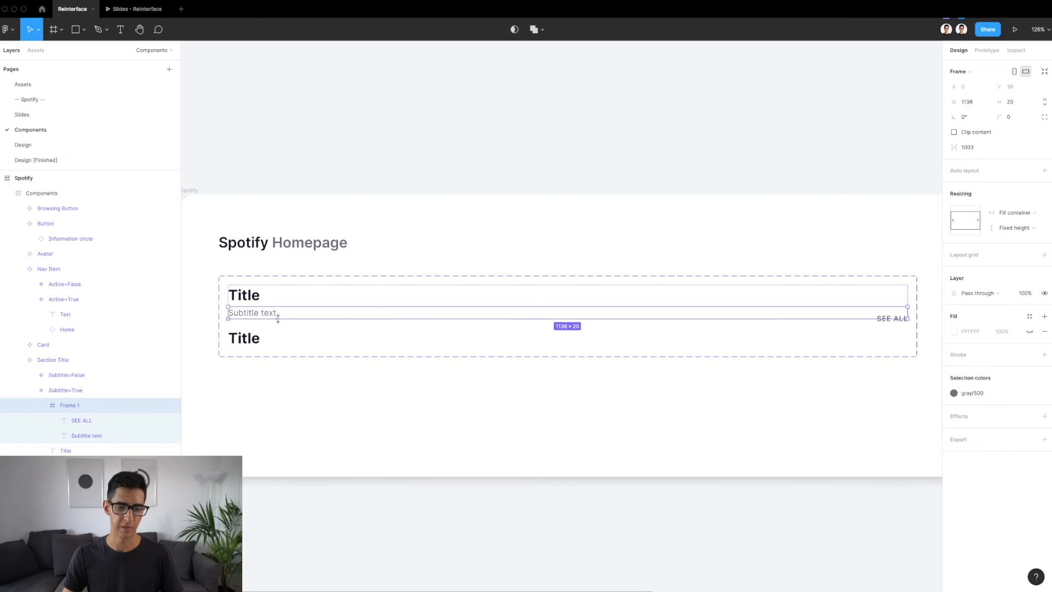
pyautogui.click(888, 318)
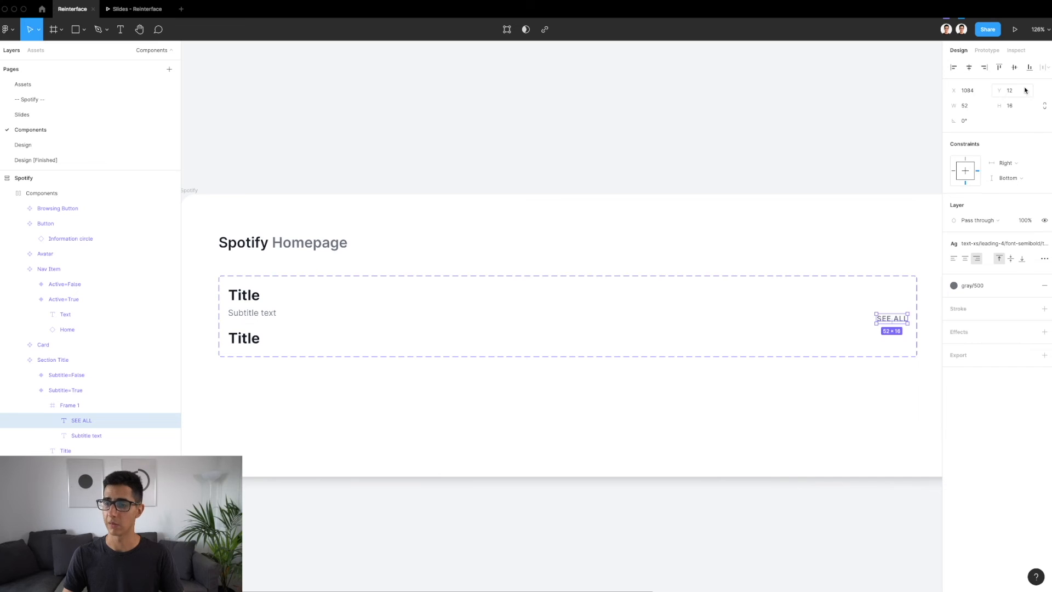
pyautogui.click(1029, 68)
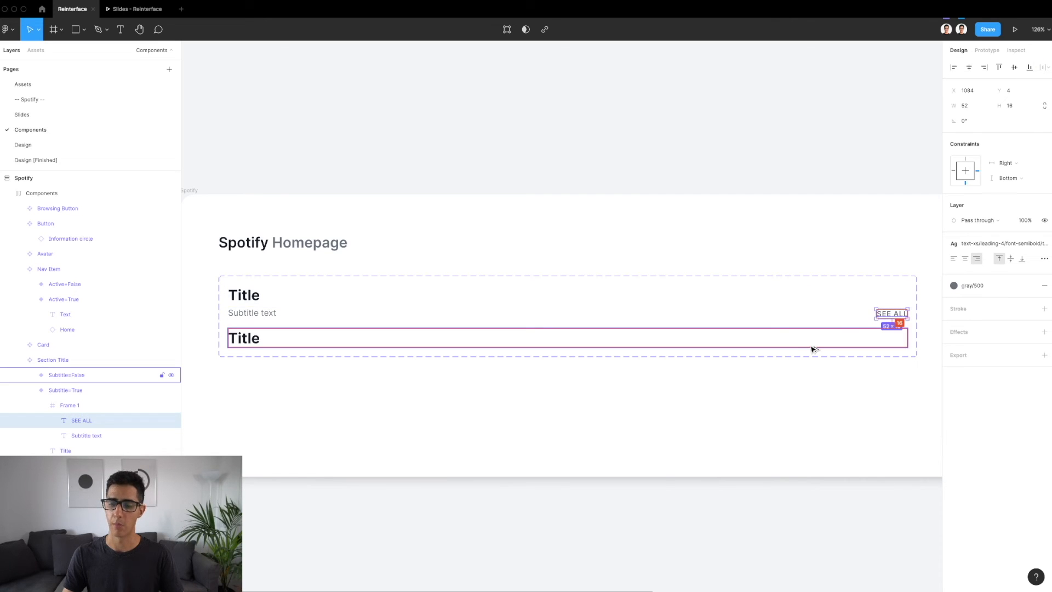
pyautogui.scroll(5, 853, 307)
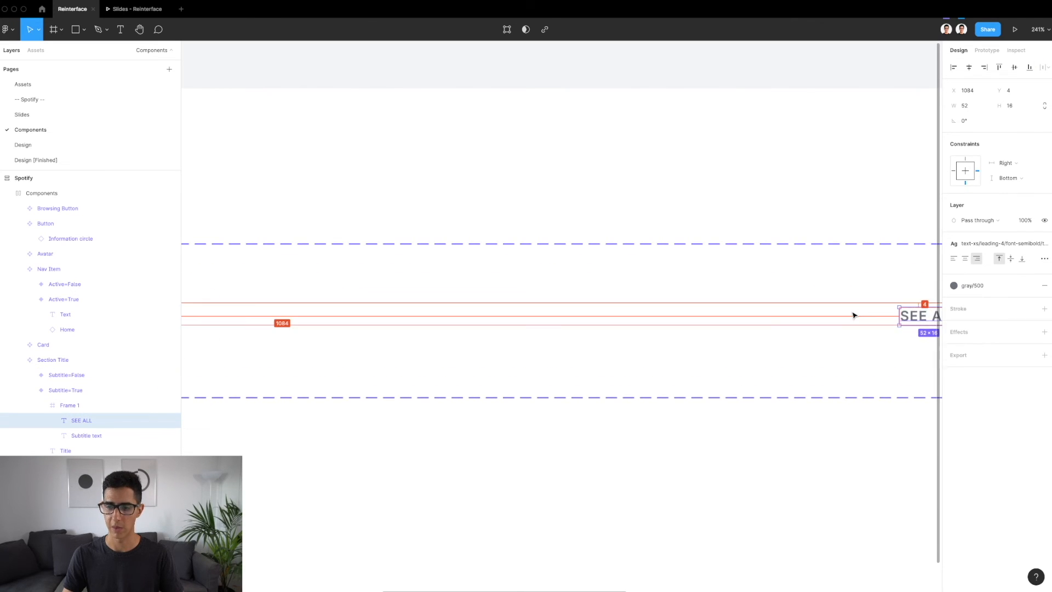
pyautogui.hscroll(2, 737, 308)
pyautogui.click(735, 310)
pyautogui.scroll(-5, 734, 310)
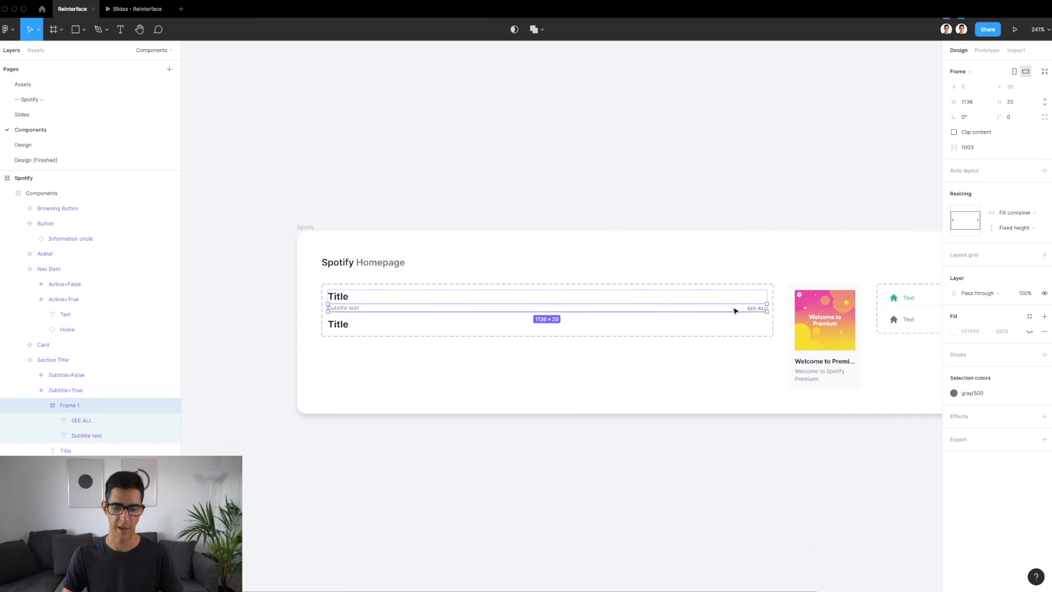
# Undo the rebuilding of the subtitle row, back to the original Subtitle frame
pyautogui.press('super+z')
pyautogui.press('super+z')
pyautogui.press('super+z')
pyautogui.press('super+z')
pyautogui.press('super+z')
pyautogui.press('super+z')
pyautogui.press('super+z')
pyautogui.press('super+z')
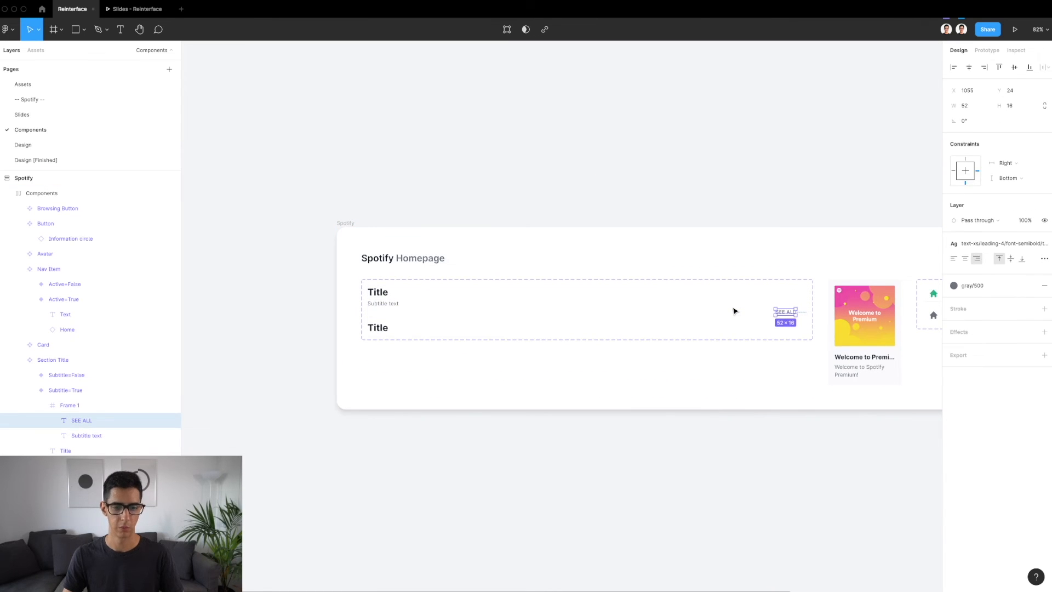
pyautogui.press('super+shift+z')
pyautogui.press('super+shift+z')
pyautogui.press('super+shift+z')
pyautogui.press('super+shift+z')
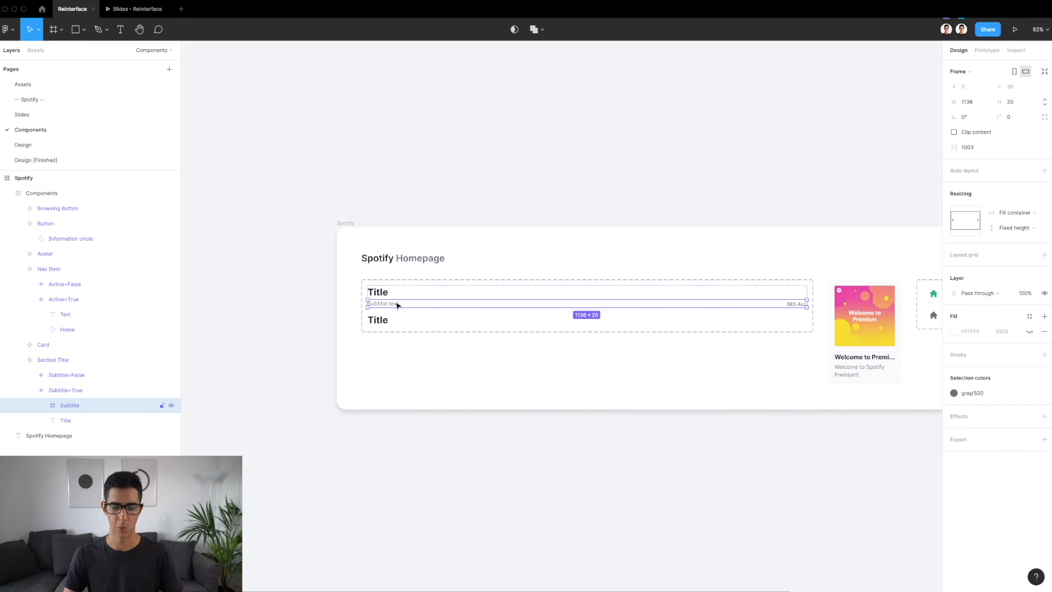
# Inspect the SEE ALL text and Subtitle frame in Subtitle=True, and the Subtitle=False variant of Section Title
pyautogui.scroll(10, 649, 298)
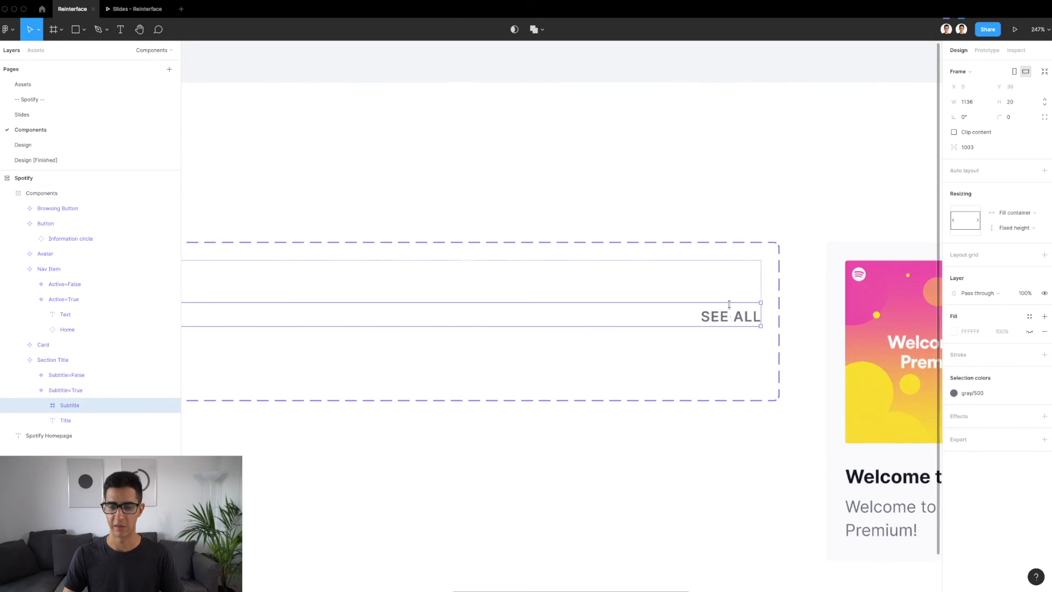
pyautogui.click(701, 318)
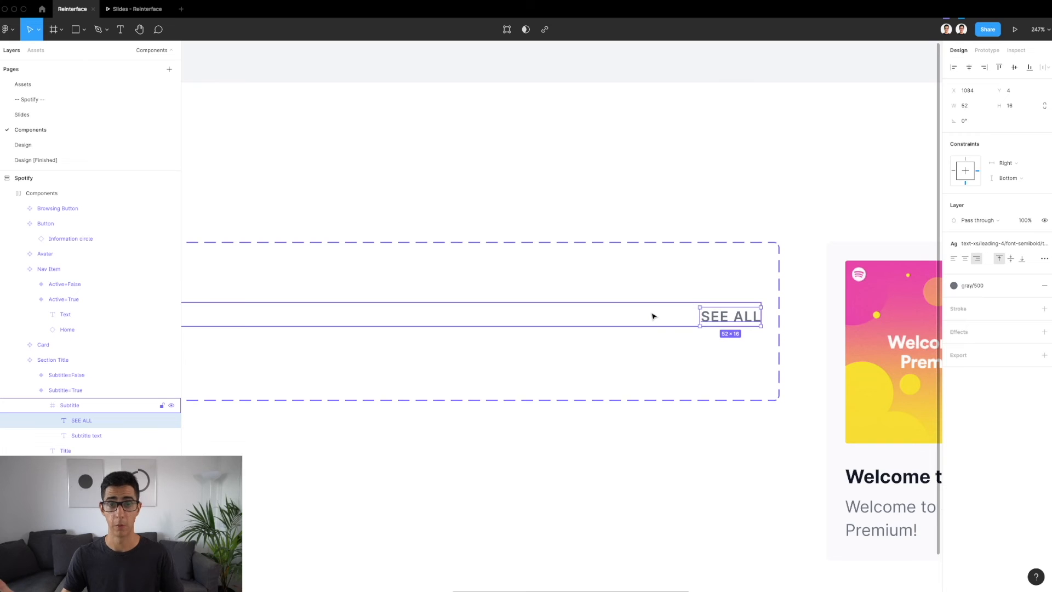
pyautogui.scroll(-3, 652, 316)
pyautogui.scroll(-4, 652, 316)
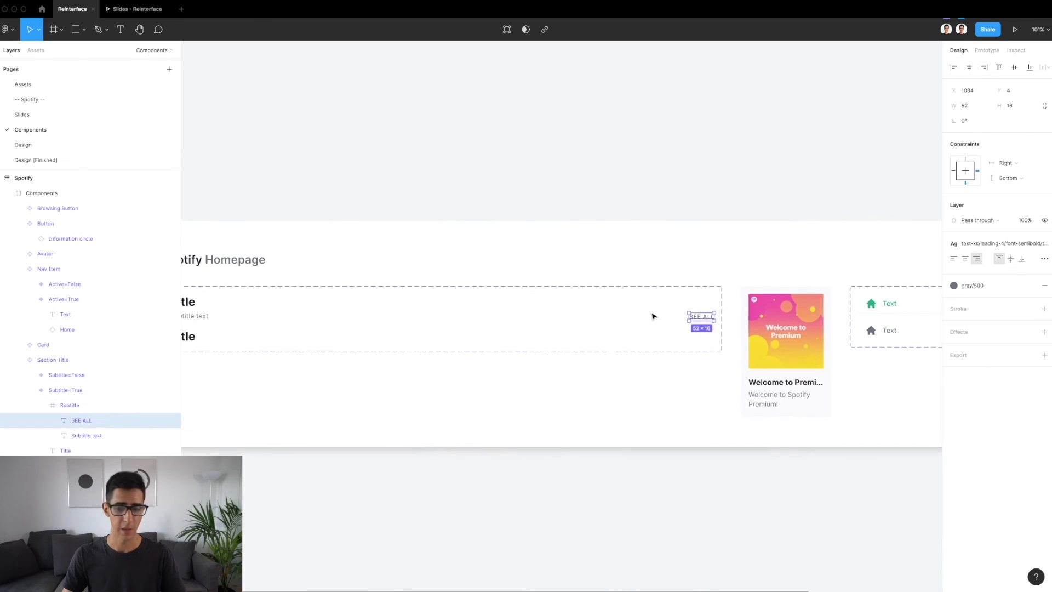
pyautogui.click(624, 318)
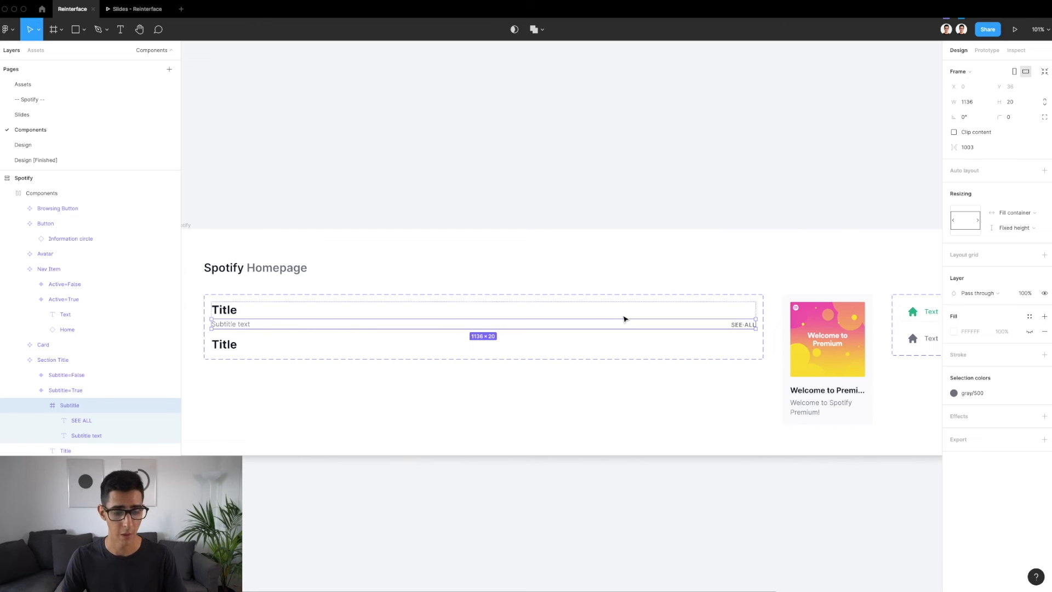
pyautogui.click(238, 348)
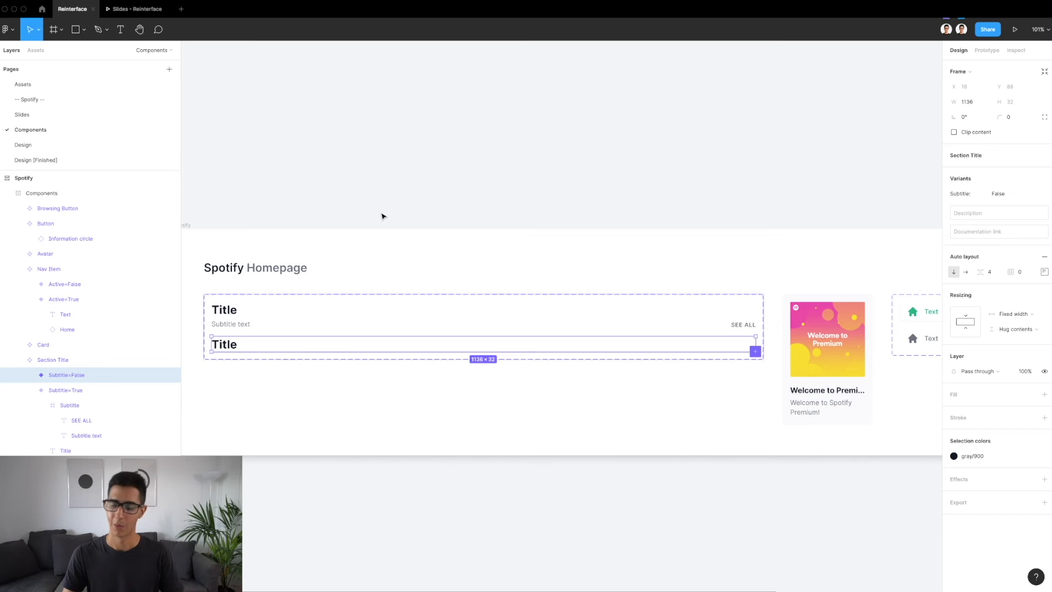
# Look at the Card main component and its auto layout settings
pyautogui.hscroll(6, 383, 215)
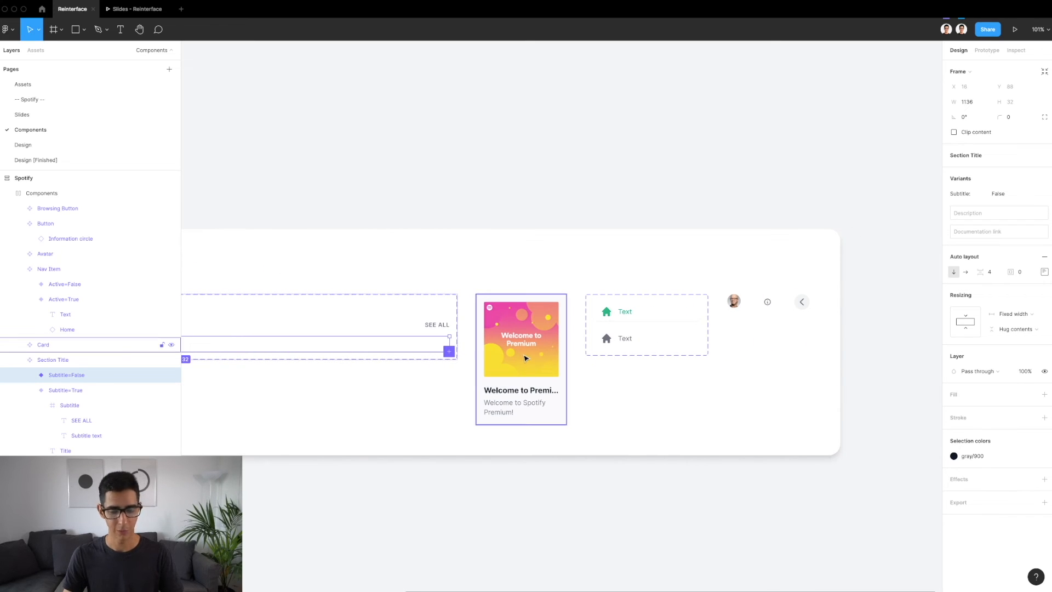
pyautogui.scroll(5, 524, 357)
pyautogui.click(524, 358)
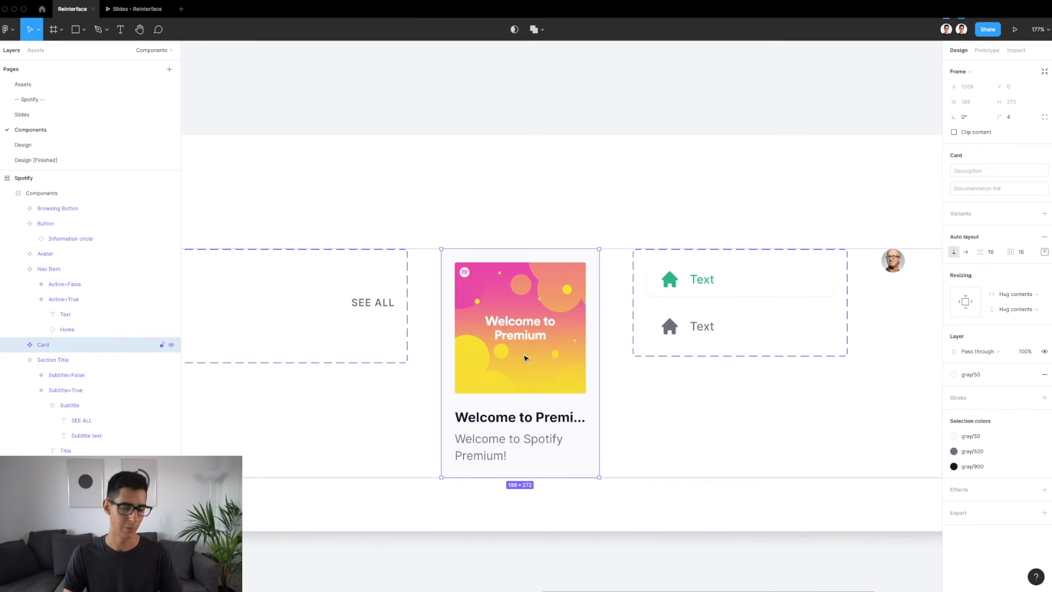
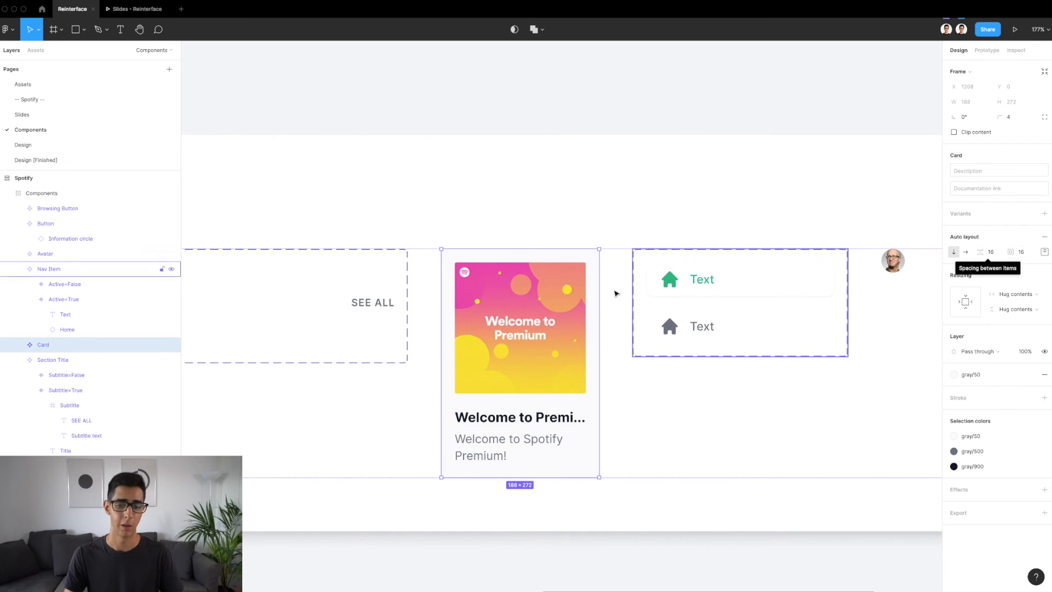
# Inspect the Card component's artwork, its Text frame with spacing, and the description text inside it
pyautogui.click(557, 300)
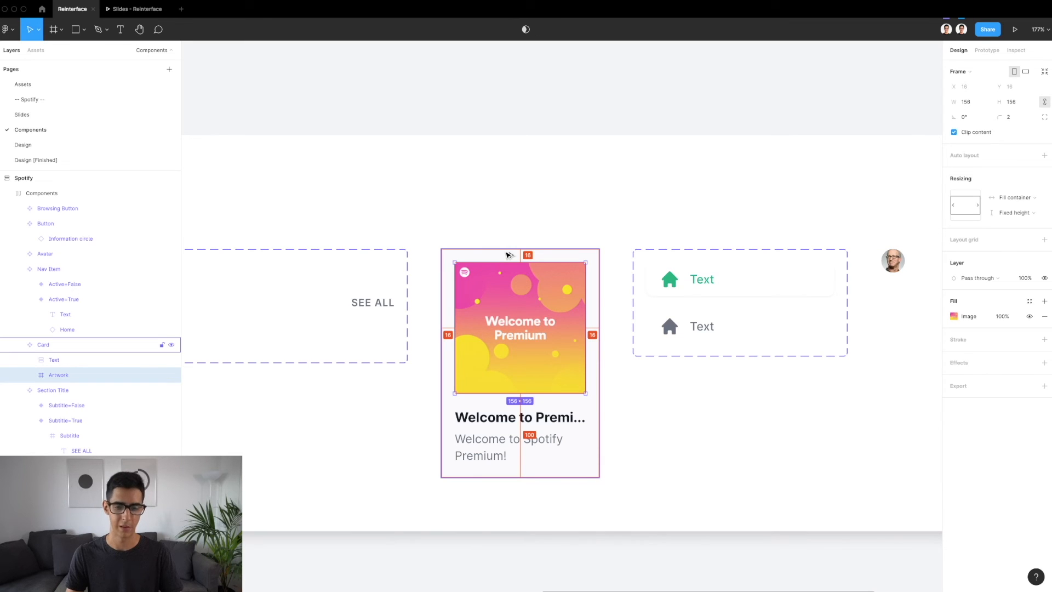
pyautogui.click(484, 440)
pyautogui.press('alt')
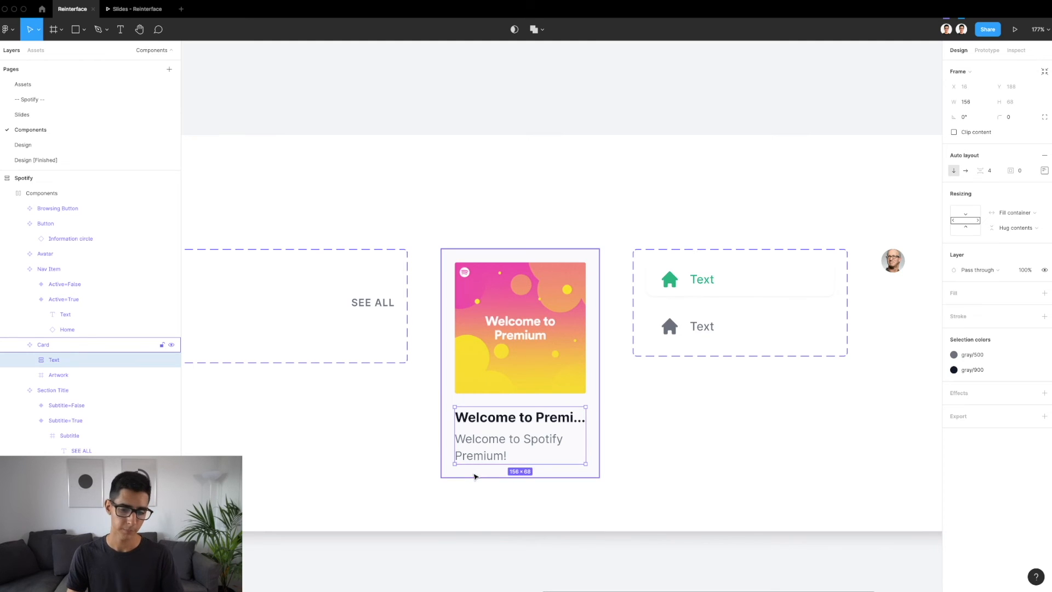
pyautogui.click(477, 446)
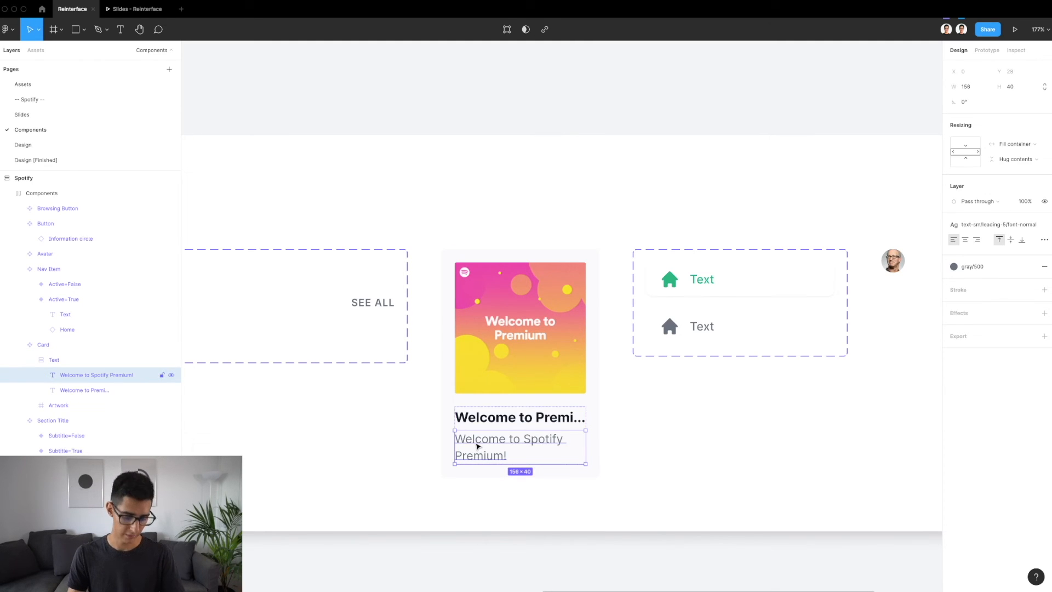
pyautogui.press('alt')
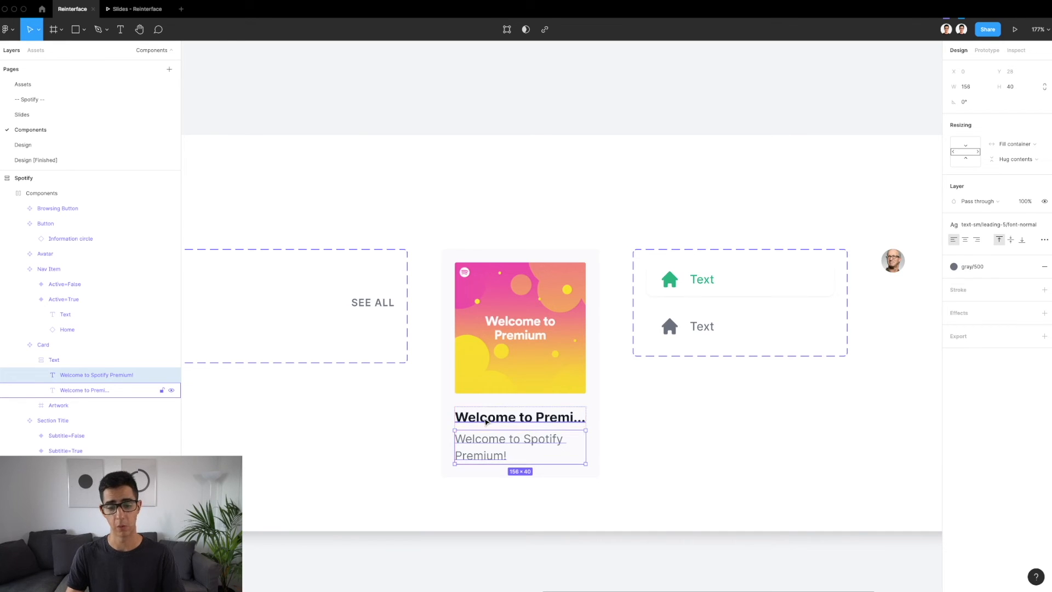
# Ungroup the Card's Text frame and wrap the title and description in an auto layout frame again
pyautogui.click(77, 361)
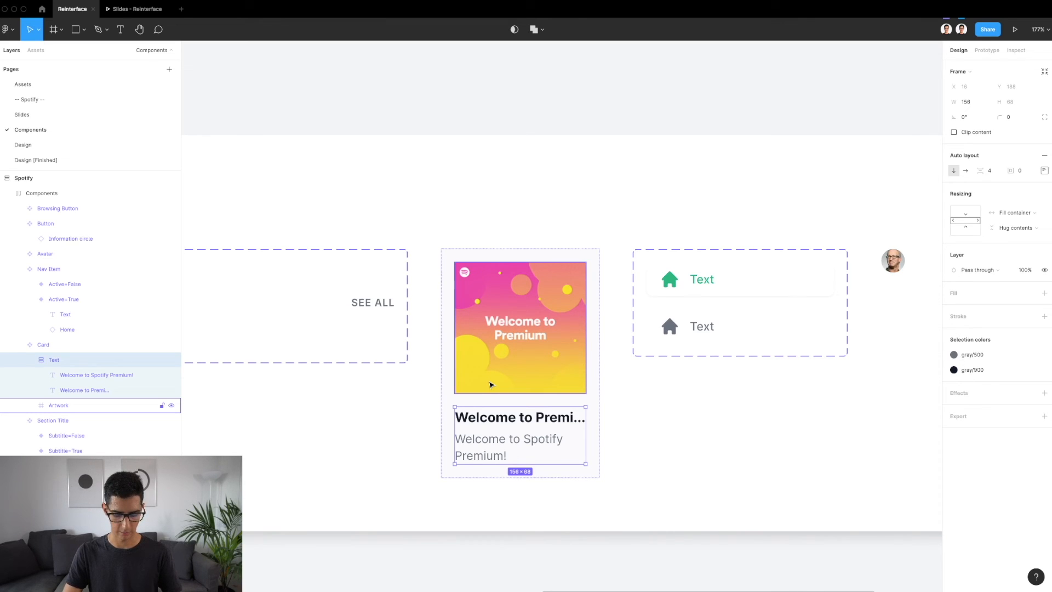
pyautogui.press('super+shift+g')
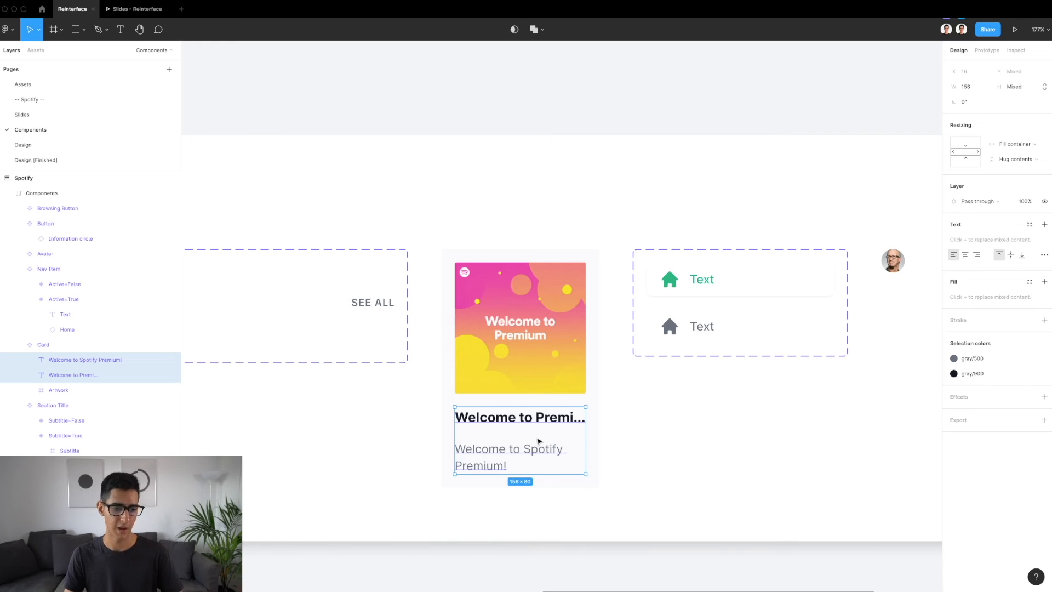
pyautogui.hotkey('shift', 'a')
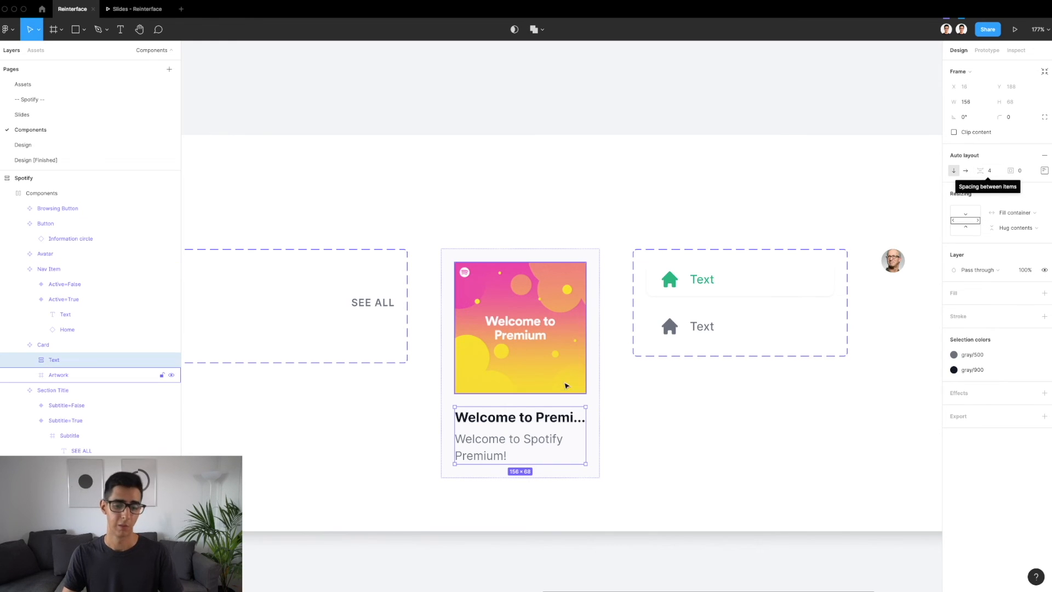
# Check the text and colour styles of the Card's title and description
pyautogui.scroll(3, 508, 445)
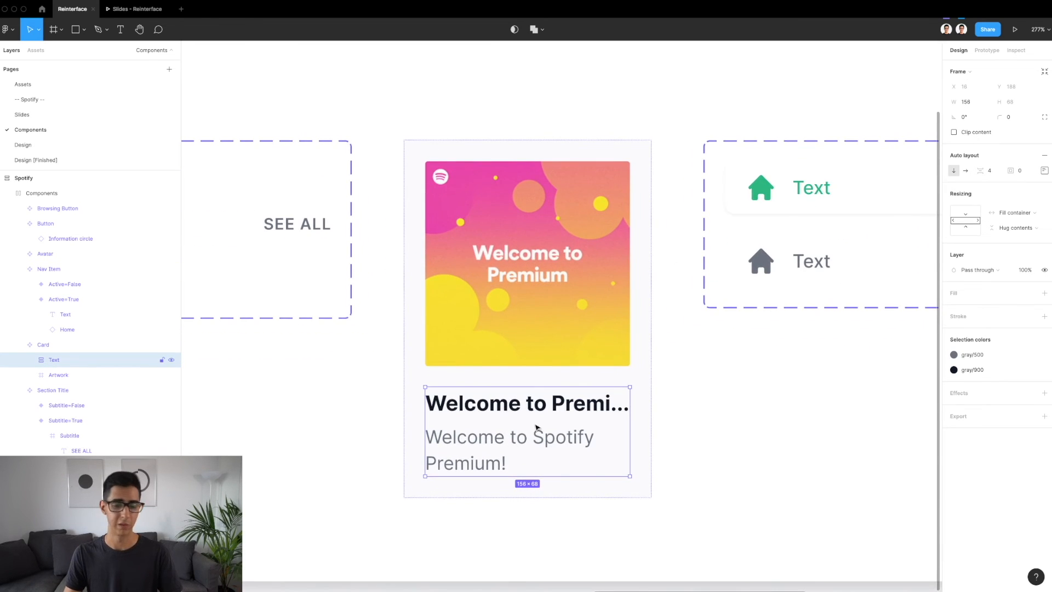
pyautogui.scroll(-2, 537, 428)
pyautogui.click(518, 412)
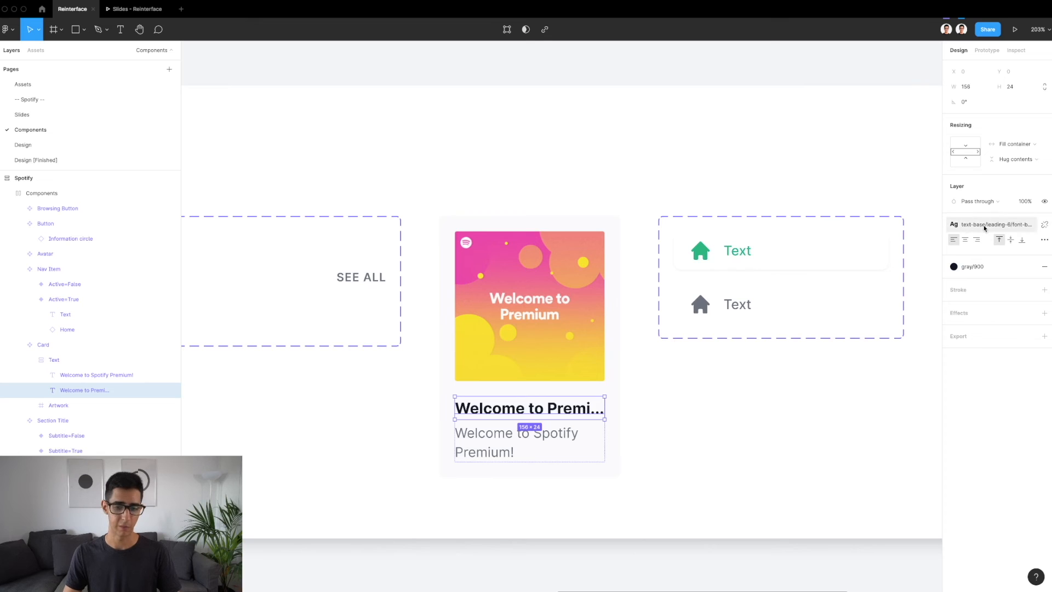
pyautogui.click(496, 438)
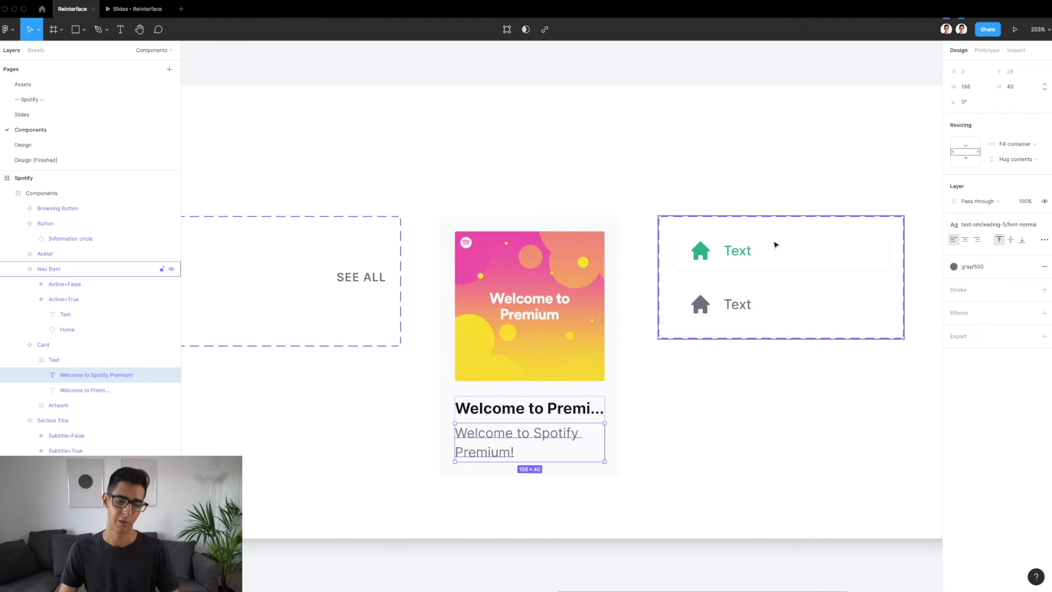
pyautogui.click(608, 386)
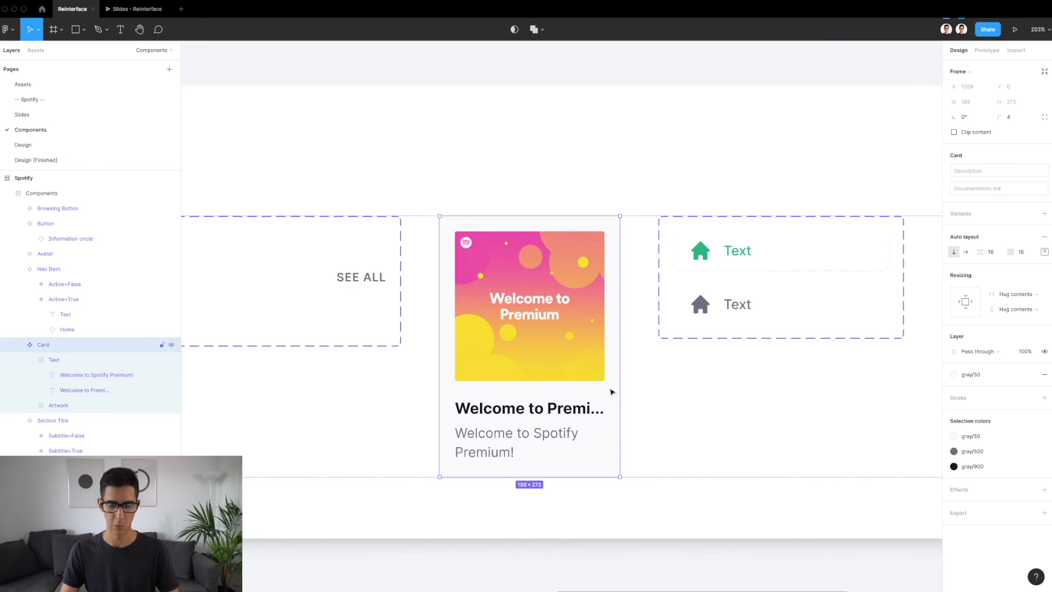
# Check the resizing settings of the Card's Text frame, its title and the Card itself
pyautogui.scroll(-3, 612, 391)
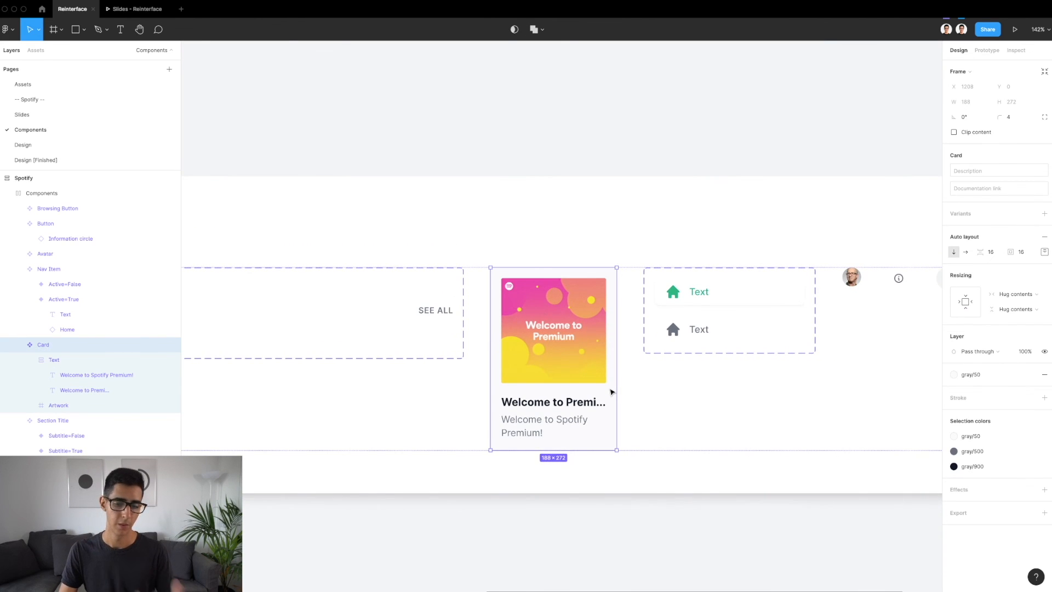
pyautogui.click(579, 403)
pyautogui.scroll(3, 580, 403)
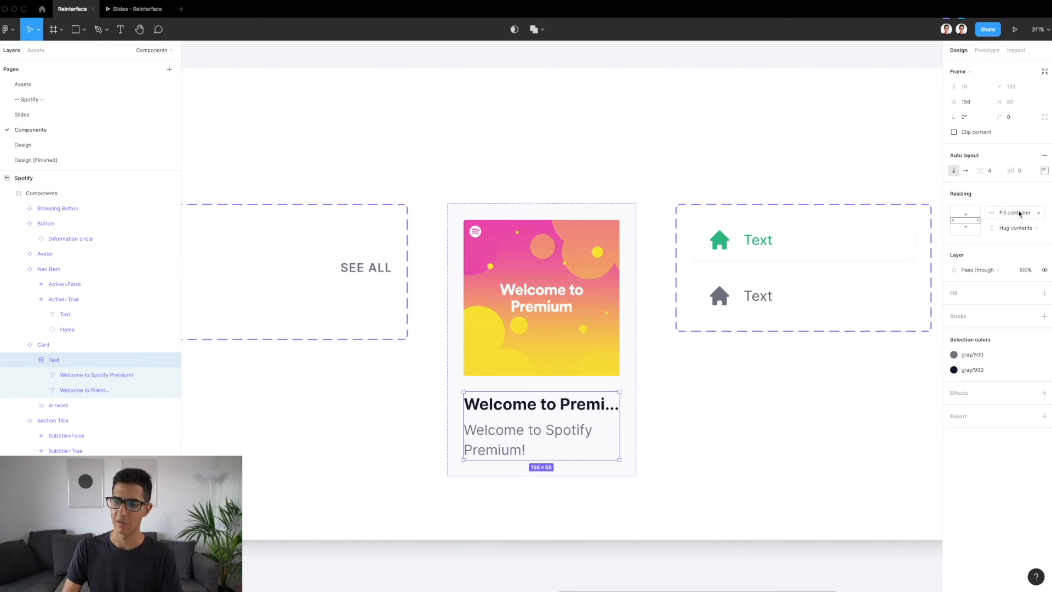
pyautogui.click(531, 415)
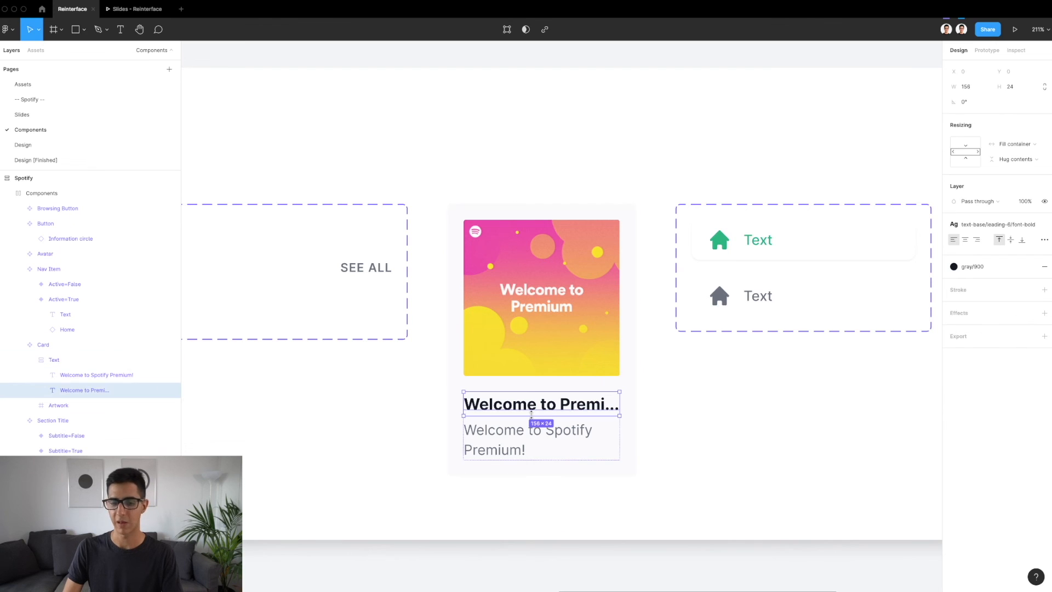
pyautogui.click(633, 418)
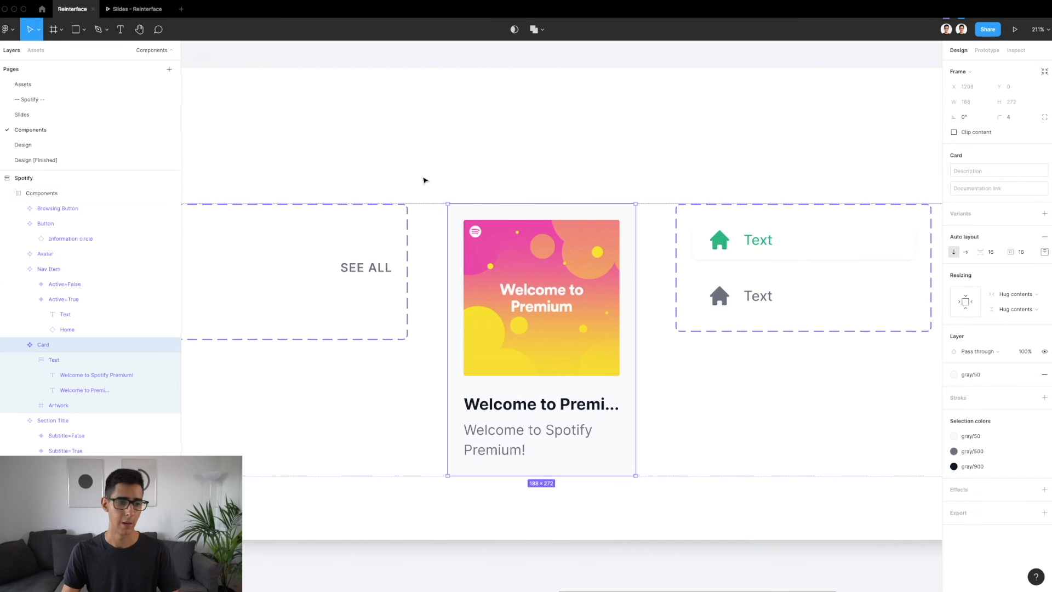
# On the Design page, copy the Recently played Section Title from the finished Home design into the new Home's Main frame
pyautogui.click(75, 146)
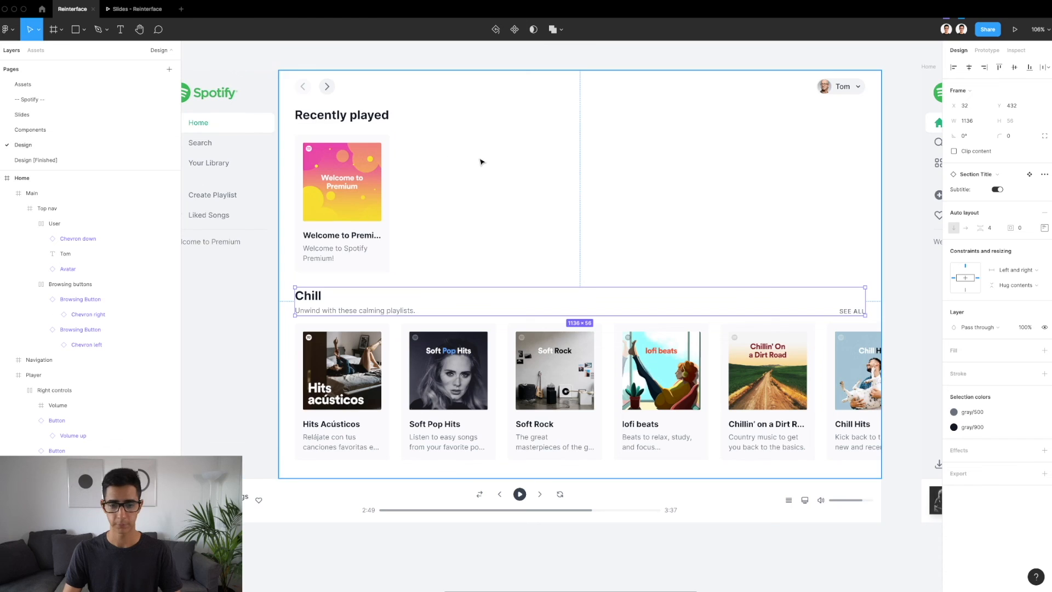
pyautogui.scroll(-5, 482, 161)
pyautogui.hscroll(5, 481, 161)
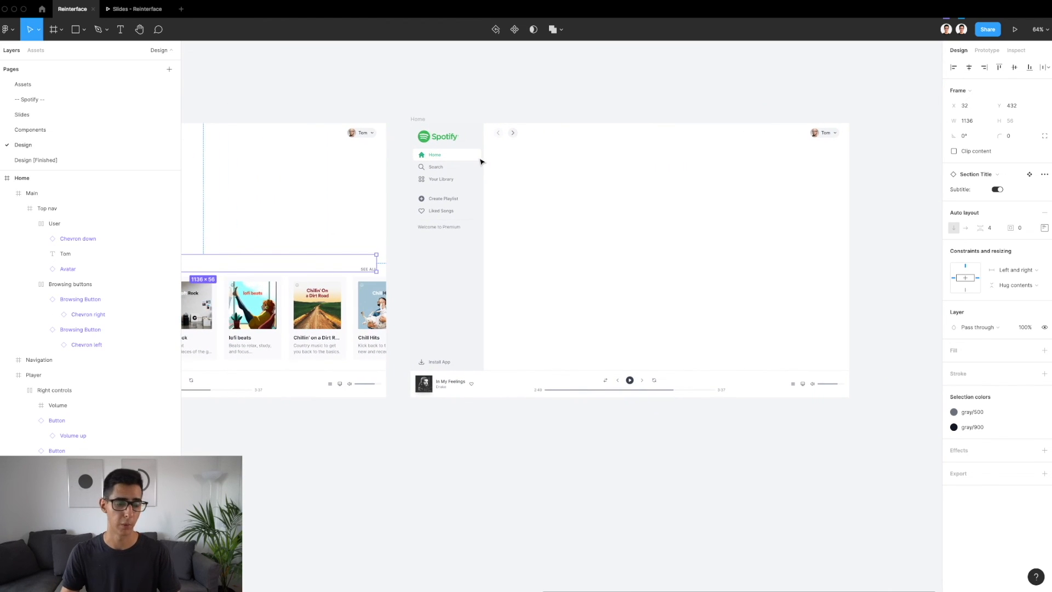
pyautogui.hscroll(-5, 482, 161)
pyautogui.click(238, 158)
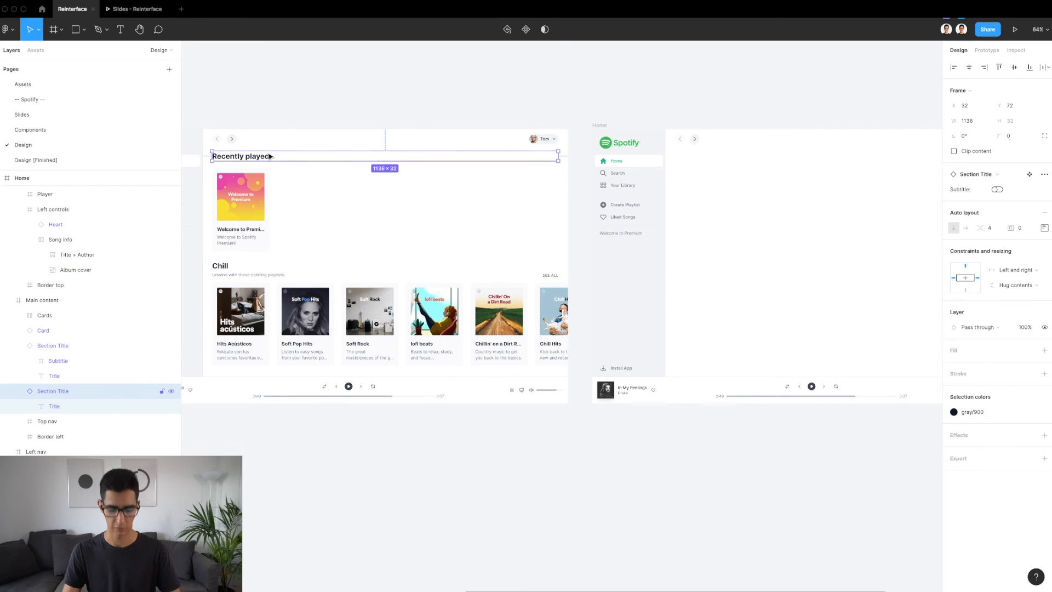
pyautogui.hscroll(7, 470, 190)
pyautogui.click(468, 191)
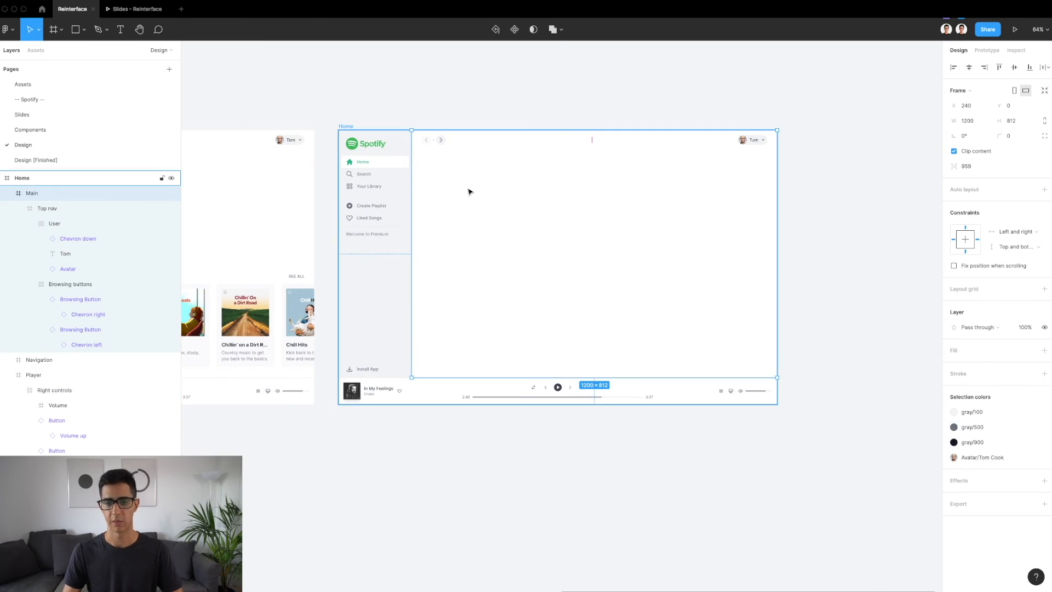
pyautogui.hotkey('ctrl', 'v')
pyautogui.scroll(5, 475, 133)
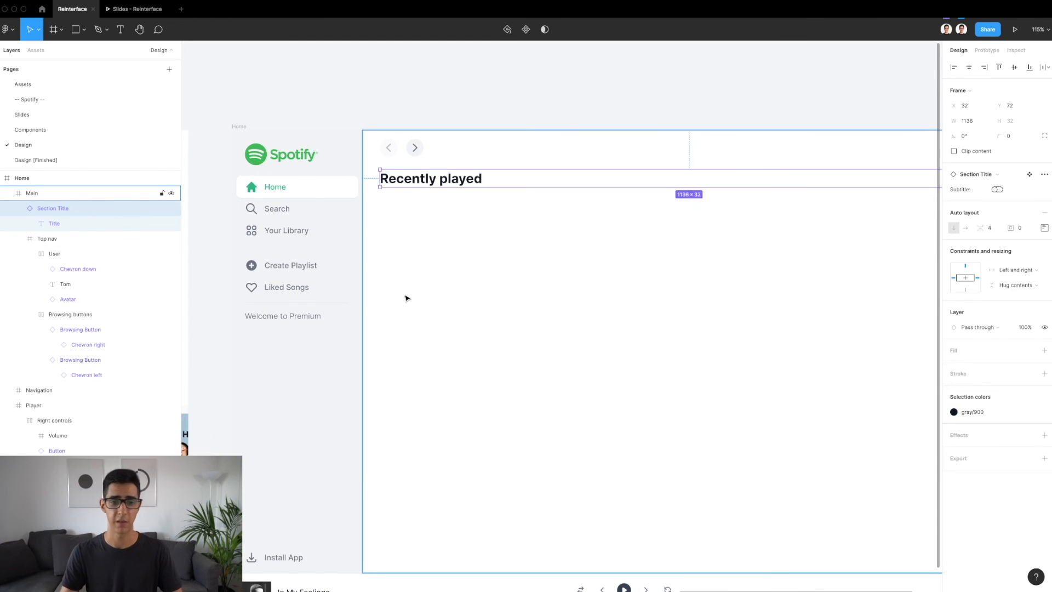
pyautogui.hscroll(3, 407, 296)
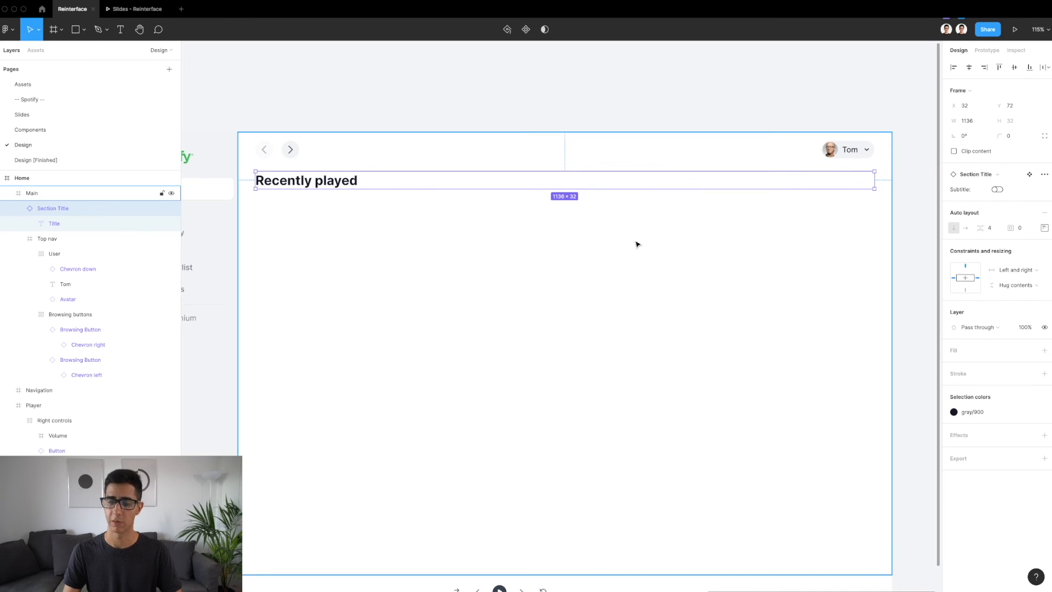
# Copy the Welcome to Premium card from the finished Home design into the new Home's Main frame, under Recently played
pyautogui.scroll(-3, 636, 242)
pyautogui.hscroll(-10, 636, 245)
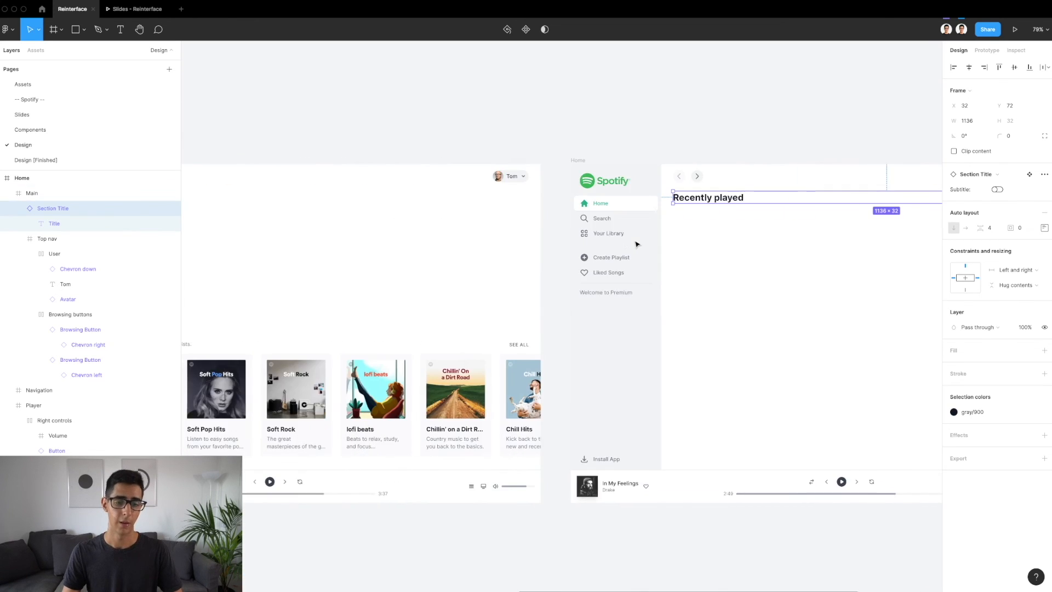
pyautogui.click(287, 241)
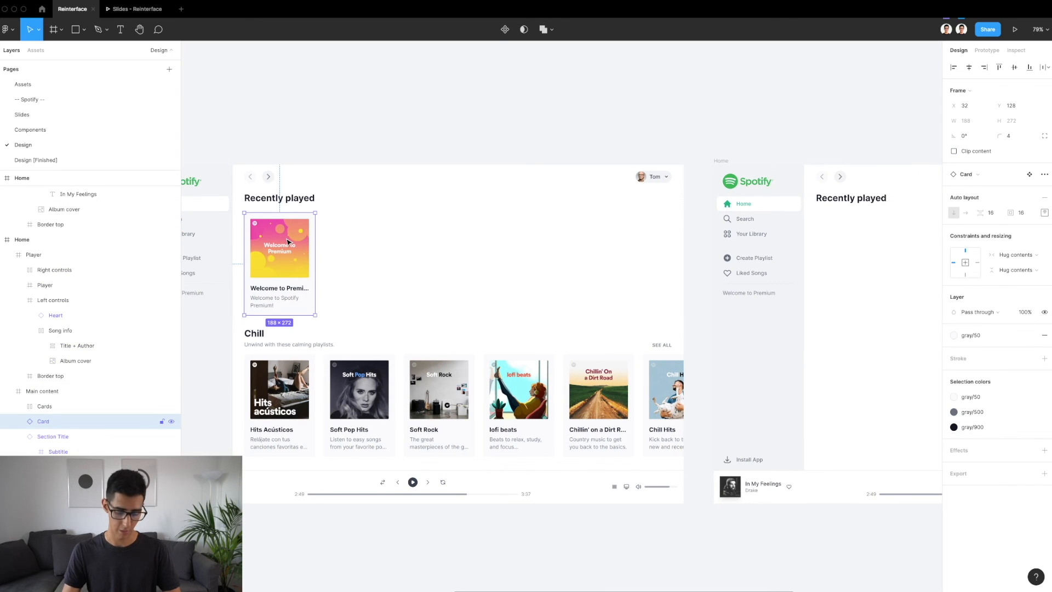
pyautogui.hscroll(10, 287, 242)
pyautogui.click(539, 231)
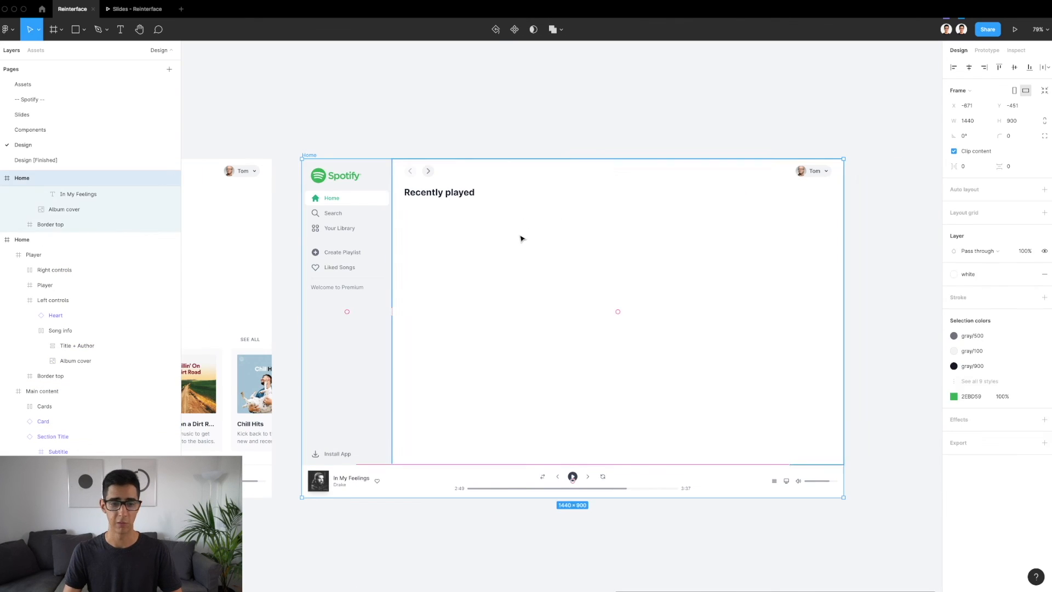
pyautogui.click(521, 239)
pyautogui.hotkey('ctrl', 'v')
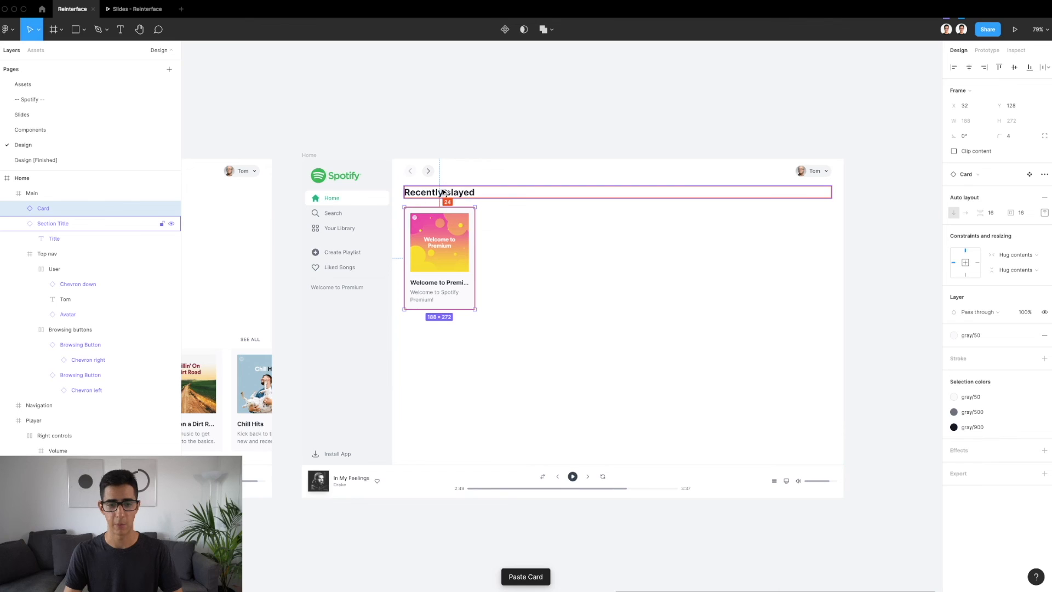
pyautogui.scroll(5, 445, 192)
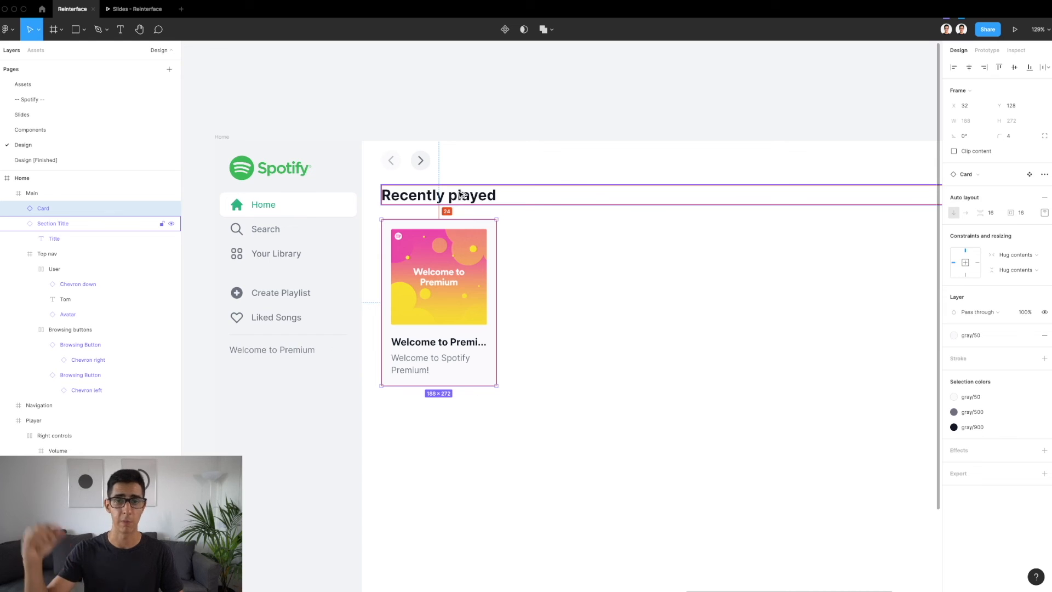
# Copy the Chill Section Title with its subtitle from the finished Home design into the new Home's Main frame
pyautogui.scroll(-4, 460, 193)
pyautogui.scroll(-5, 460, 193)
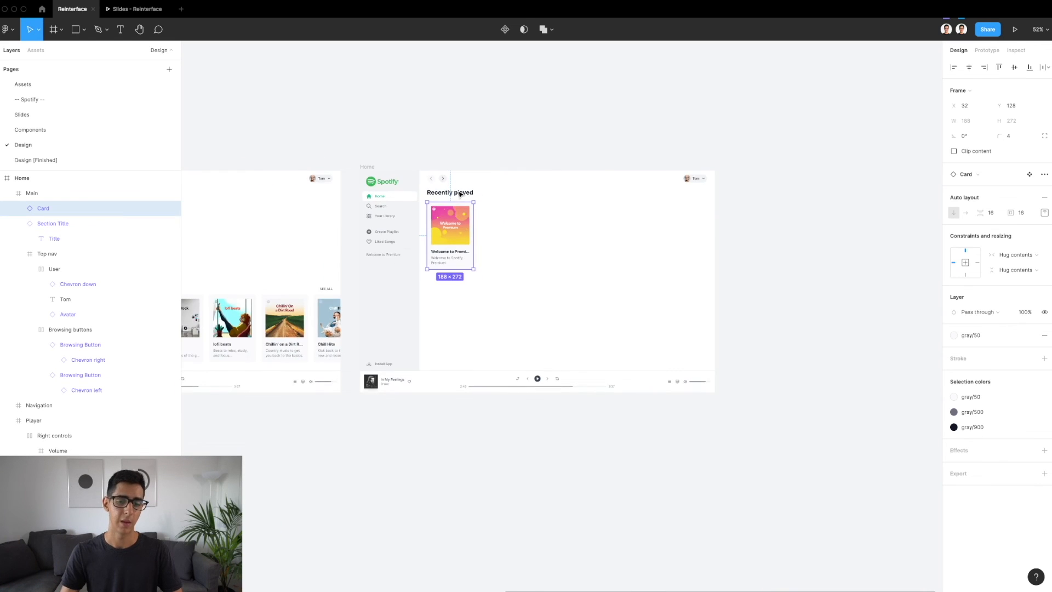
pyautogui.hscroll(-5, 446, 228)
pyautogui.scroll(5, 400, 276)
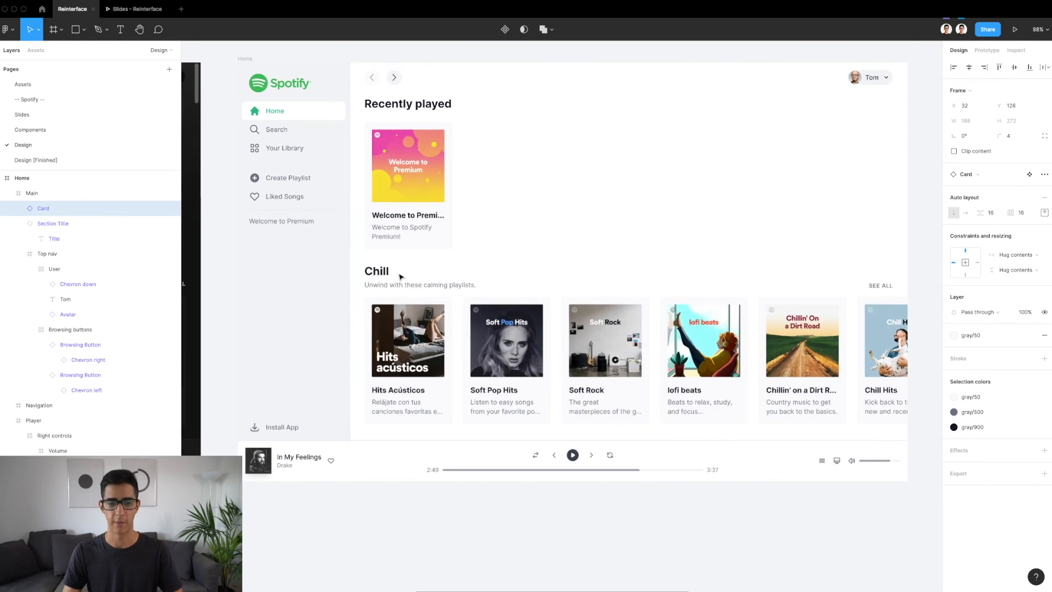
pyautogui.click(400, 275)
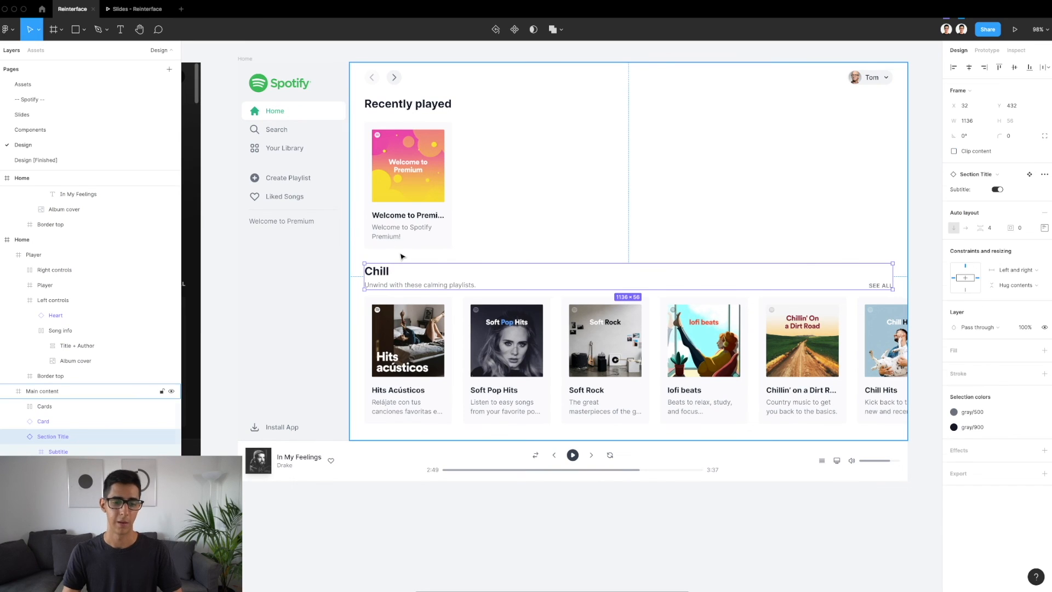
pyautogui.click(403, 257)
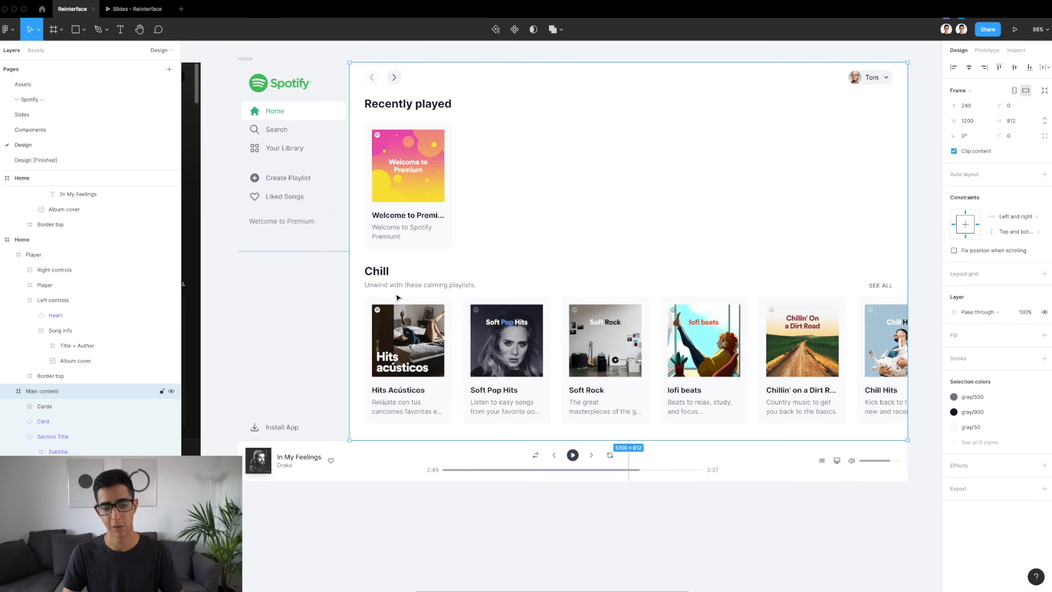
pyautogui.click(394, 279)
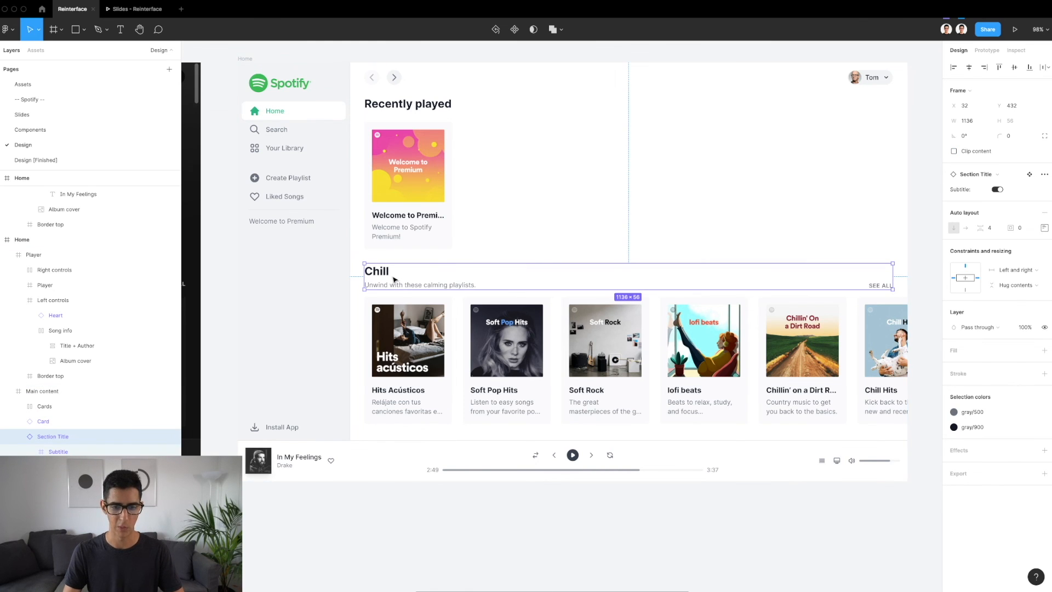
pyautogui.scroll(-5, 395, 279)
pyautogui.hscroll(7, 394, 280)
pyautogui.click(579, 310)
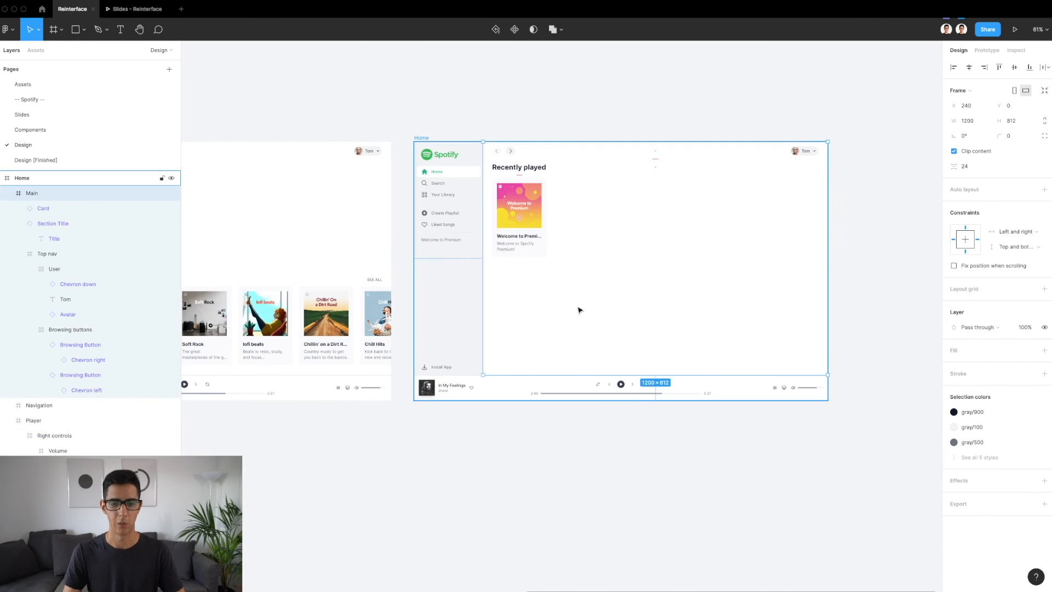
pyautogui.hotkey('ctrl', 'v')
pyautogui.scroll(5, 594, 289)
pyautogui.hscroll(2, 597, 289)
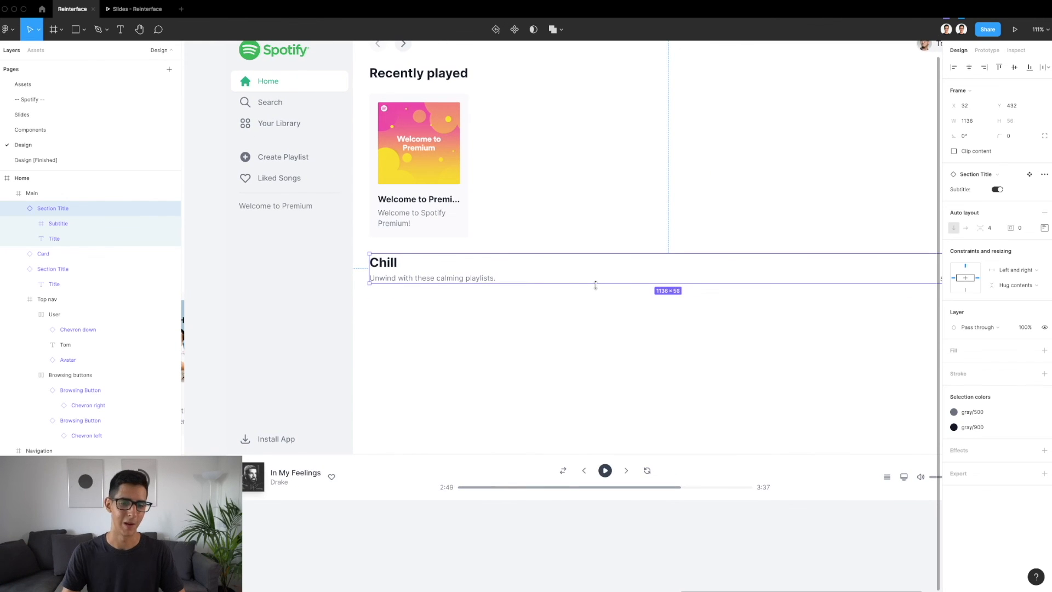
# Inspect the title and subtitle text layers of the pasted Chill Section Title
pyautogui.hscroll(3, 595, 284)
pyautogui.click(356, 265)
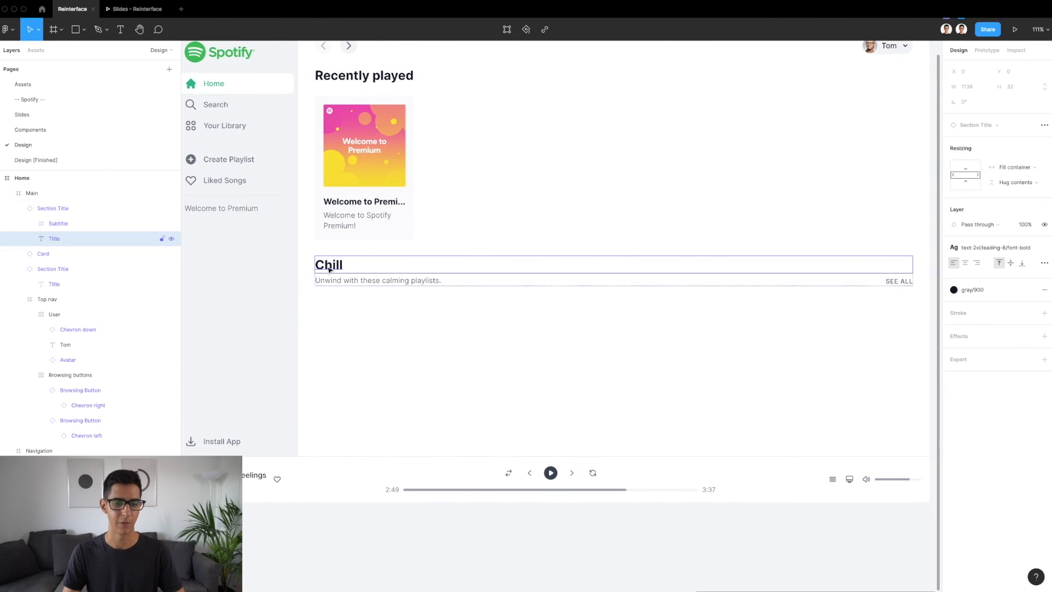
pyautogui.click(390, 282)
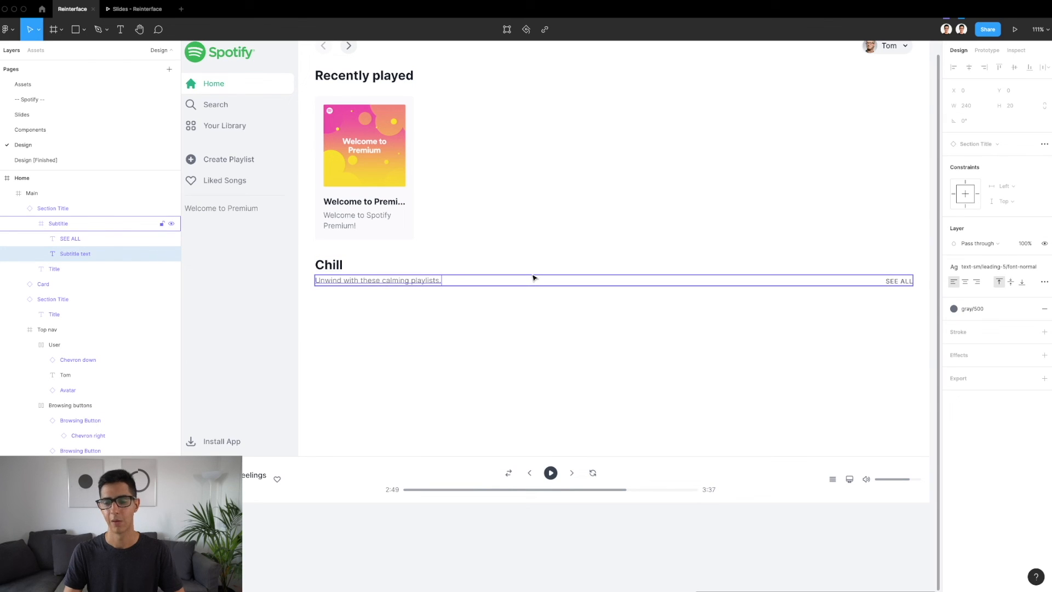
pyautogui.hscroll(1, 640, 302)
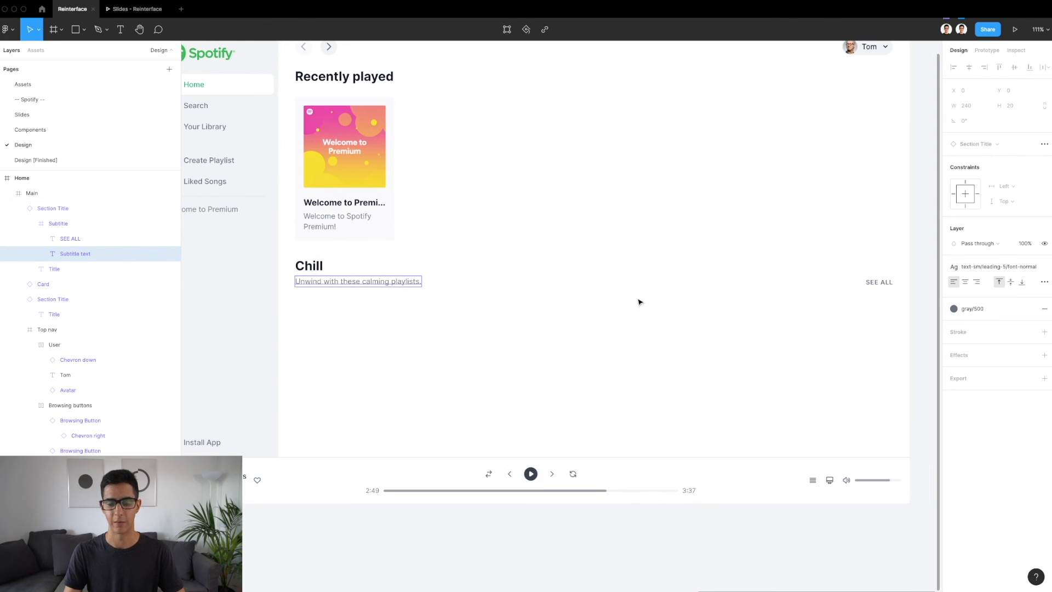
pyautogui.click(575, 311)
pyautogui.click(413, 267)
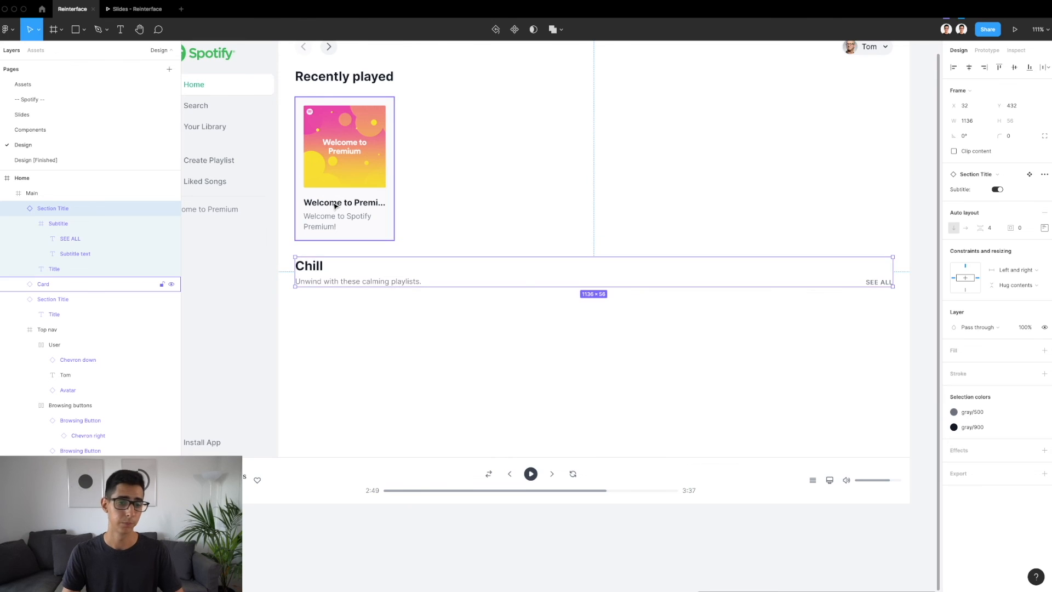
# Copy the Hits Acústicos and Soft Pop Hits cards from the finished Home design into the new Home's Main frame, under the Chill title
pyautogui.scroll(-5, 334, 206)
pyautogui.hscroll(-2, 334, 206)
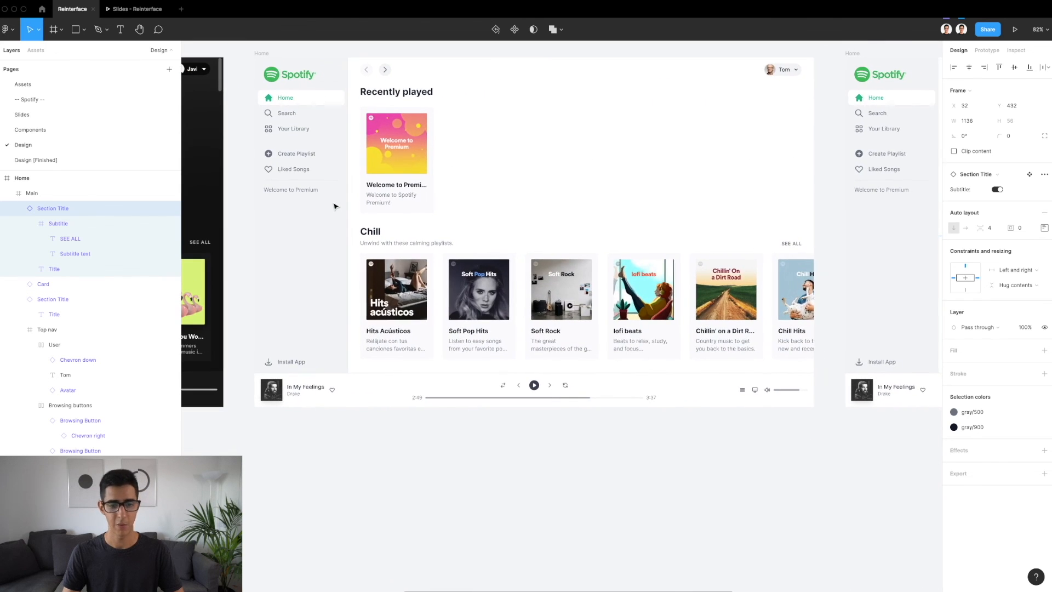
pyautogui.click(428, 294)
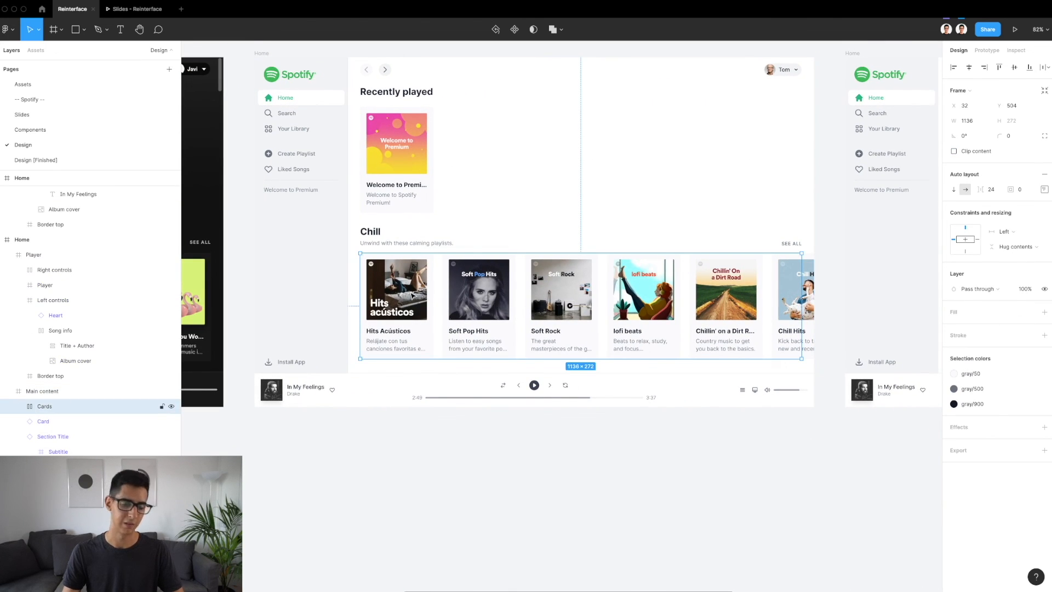
pyautogui.scroll(5, 412, 295)
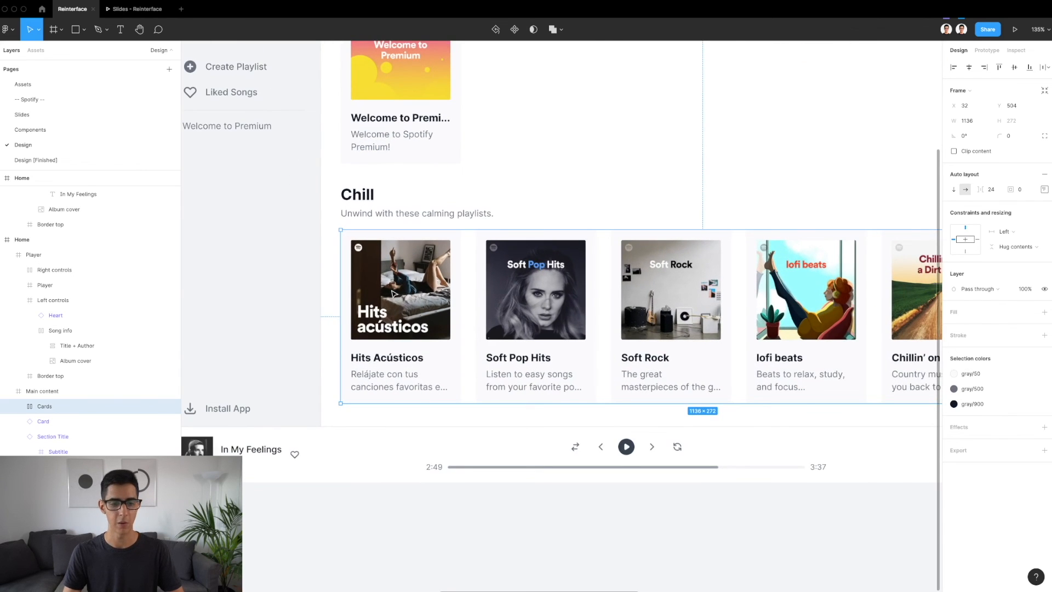
pyautogui.hscroll(2, 392, 293)
pyautogui.click(393, 293)
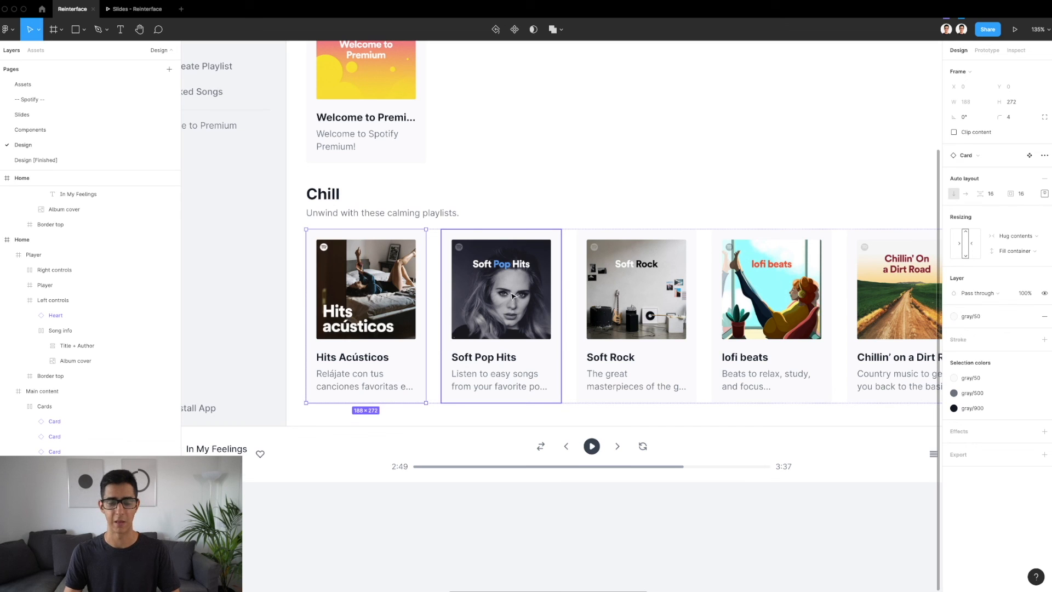
pyautogui.scroll(-5, 515, 305)
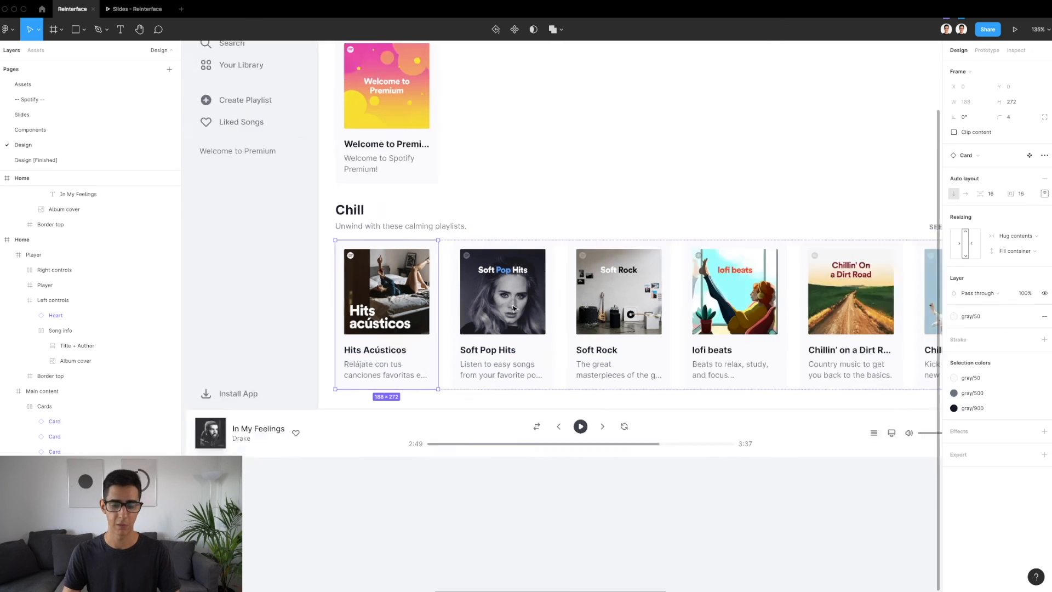
pyautogui.keyDown('shift'); pyautogui.click(515, 308); pyautogui.keyUp('shift')
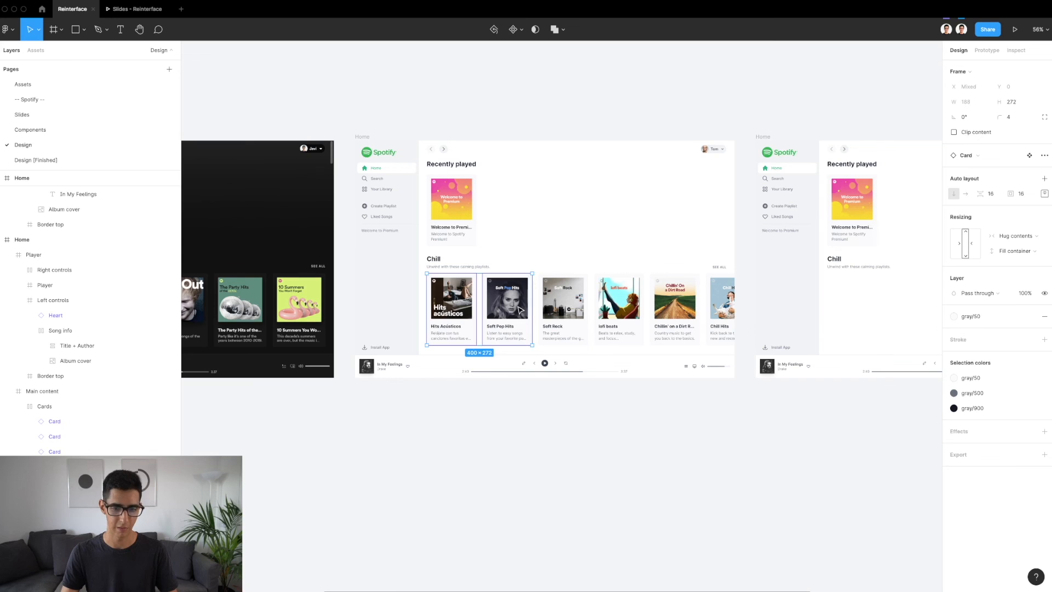
pyautogui.hscroll(6, 520, 310)
pyautogui.click(641, 298)
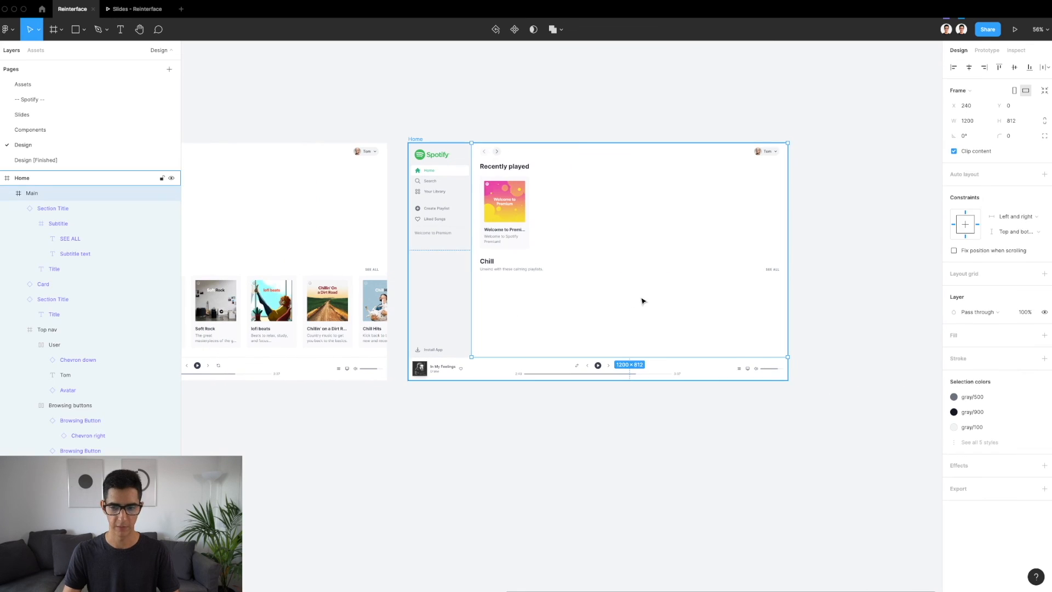
pyautogui.hotkey('ctrl', 'v')
pyautogui.scroll(4, 551, 289)
pyautogui.moveTo(475, 84); pyautogui.dragTo(487, 300)
pyautogui.hscroll(-6, 487, 300)
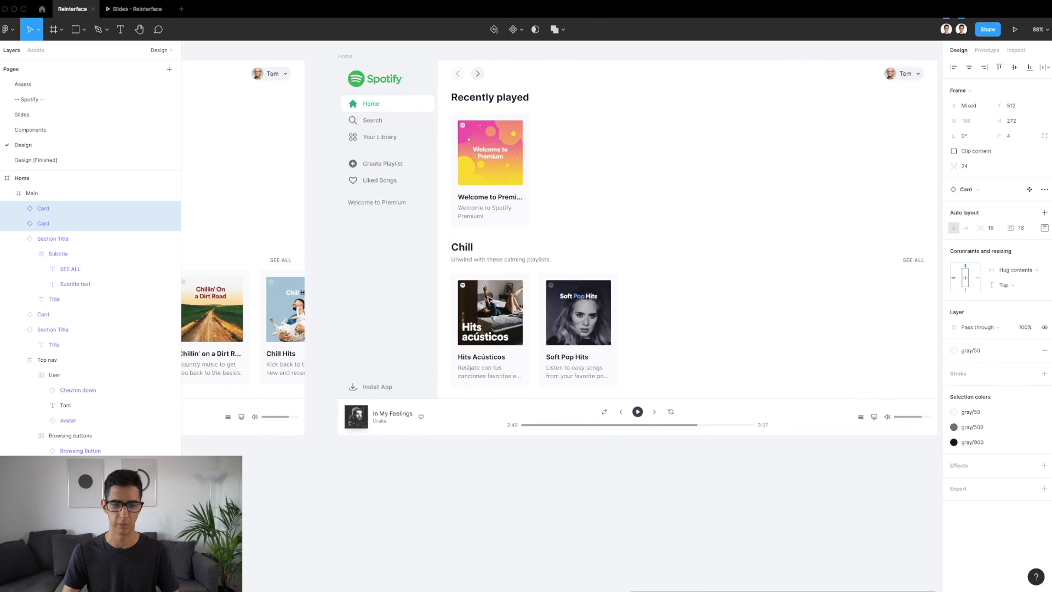
# Match the finished design's gap below the Chill title by moving both pasted cards up to Y 504
pyautogui.click(356, 286)
pyautogui.hscroll(-4, 356, 287)
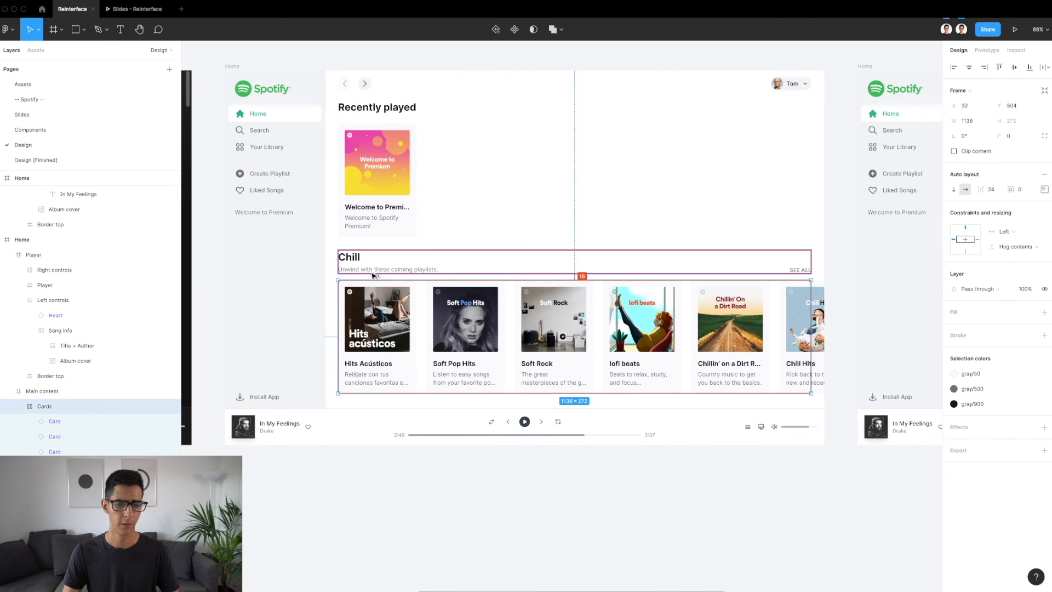
pyautogui.hscroll(8, 373, 276)
pyautogui.doubleClick(472, 308)
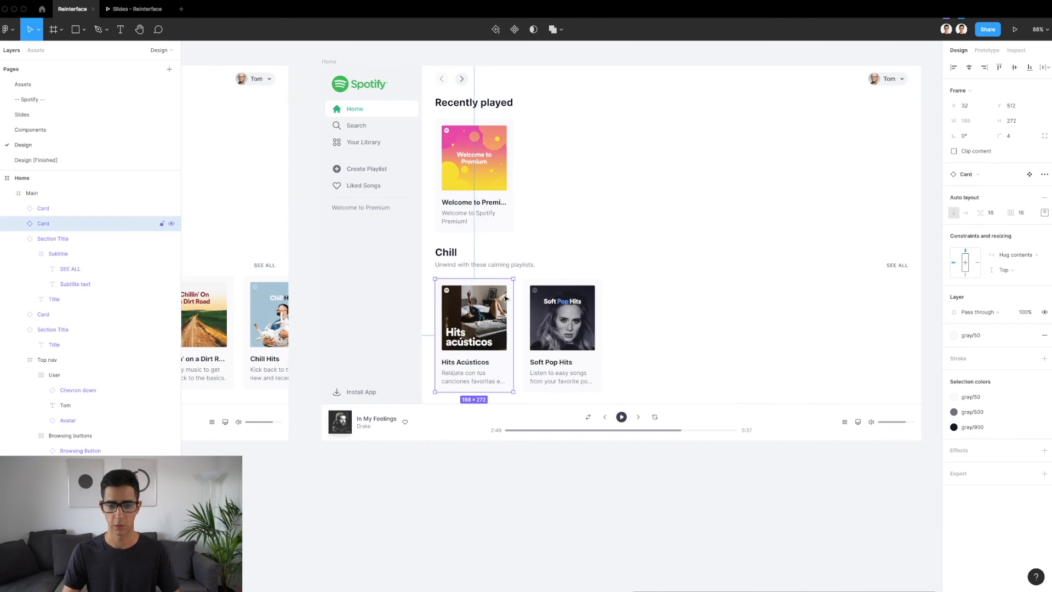
pyautogui.keyDown('shift'); pyautogui.click(538, 309); pyautogui.keyUp('shift')
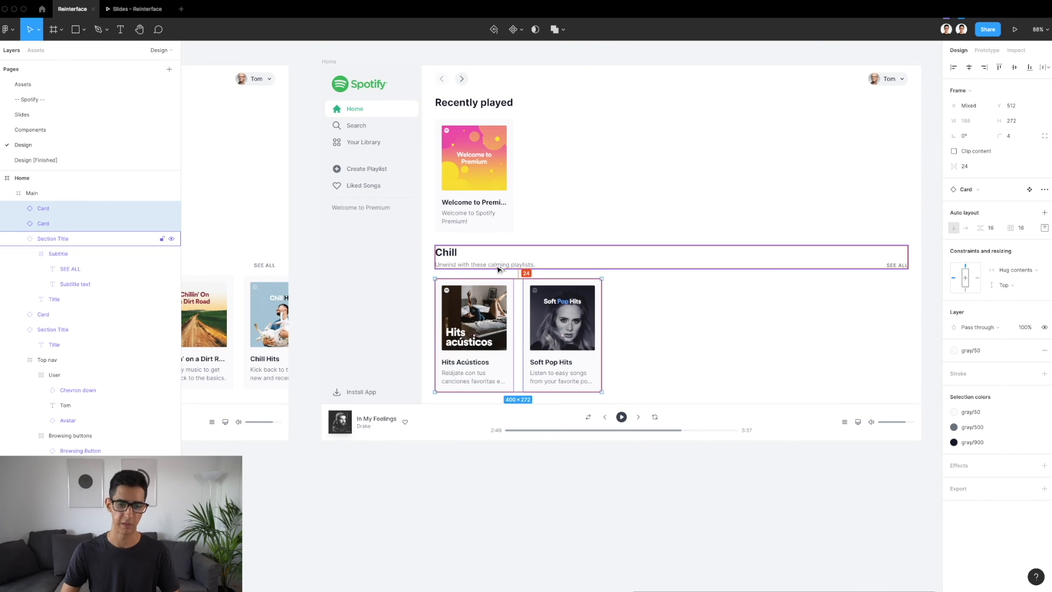
pyautogui.scroll(3, 564, 323)
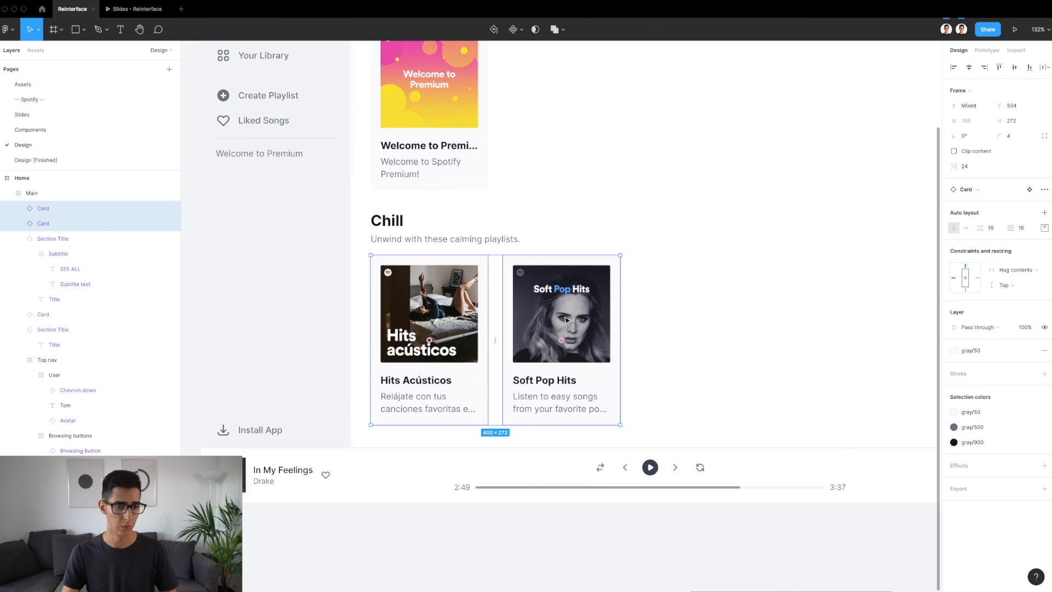
# Wrap the two Chill cards in a horizontal auto layout frame and rename it Cards carousel
pyautogui.hotkey('shift', 'a')
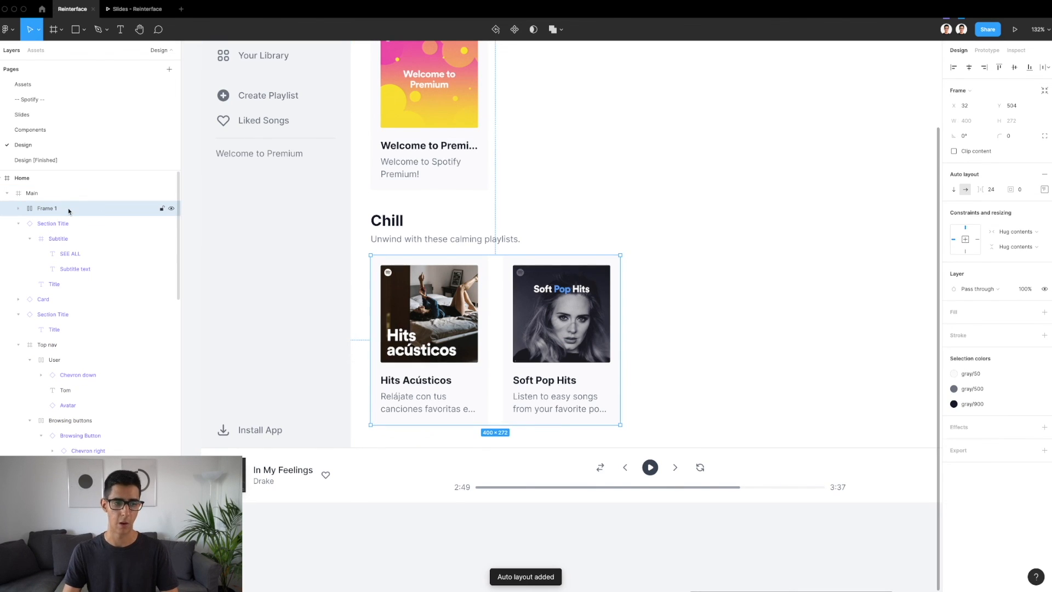
pyautogui.doubleClick(69, 209)
pyautogui.write('A')
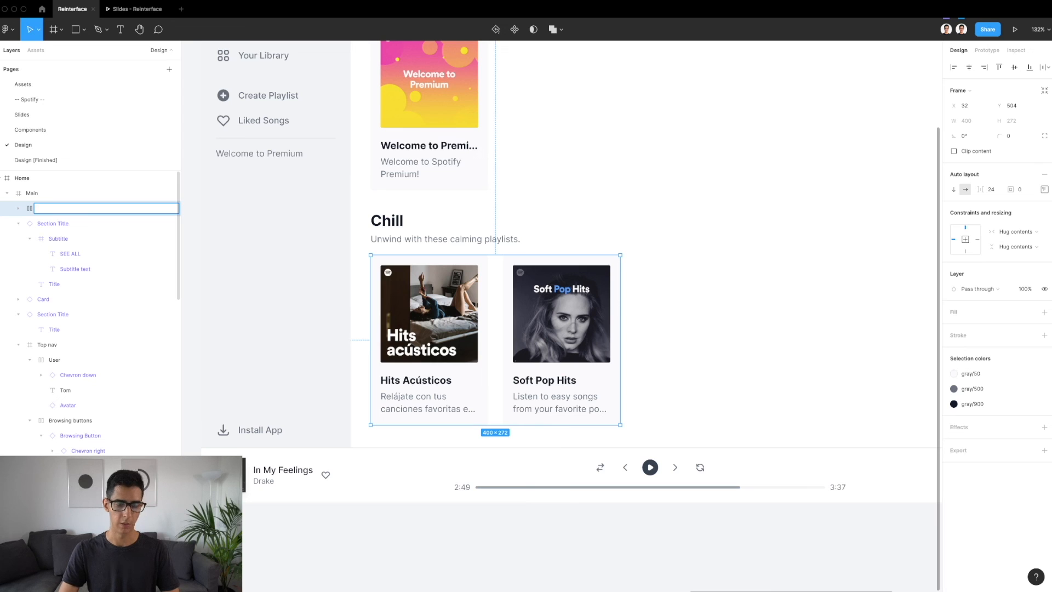
pyautogui.write('Cards carous')
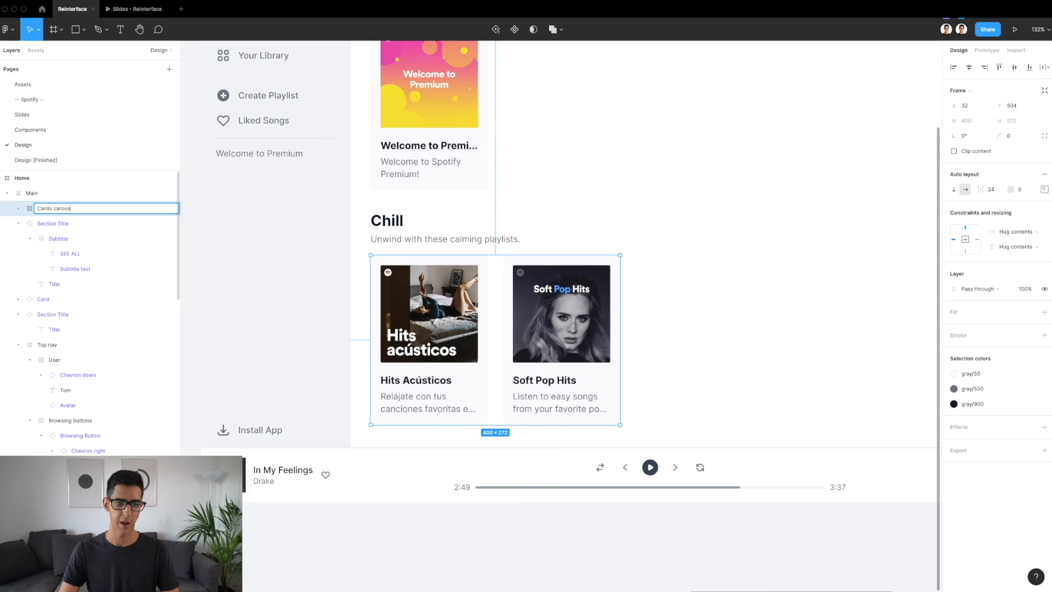
pyautogui.write('el')
pyautogui.press('Return')
# Try filling the Cards carousel with four more copies of the Soft Pop Hits card, and undo them
pyautogui.scroll(-5, 322, 228)
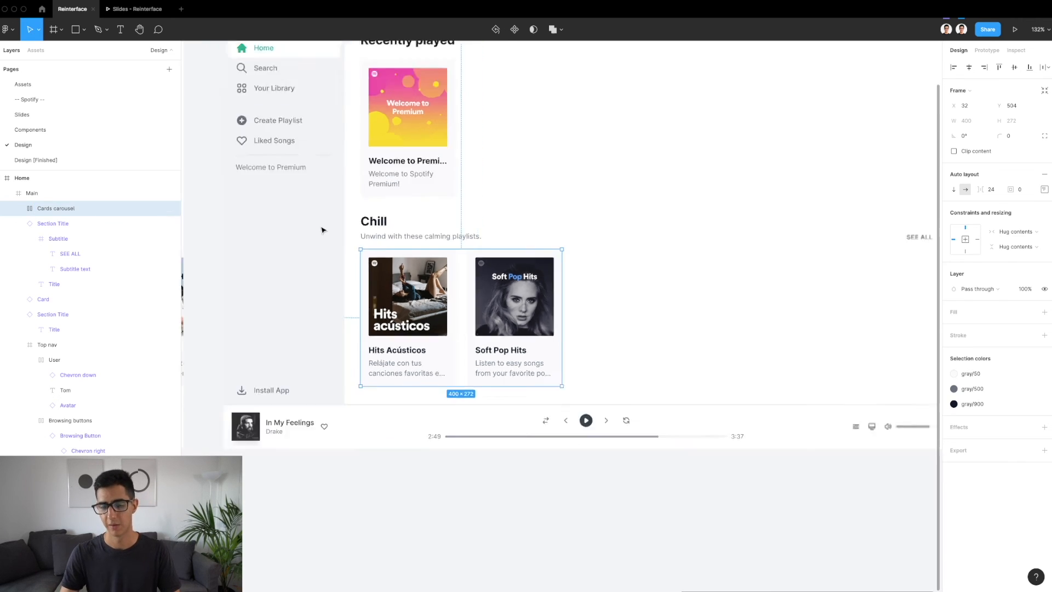
pyautogui.press('Return')
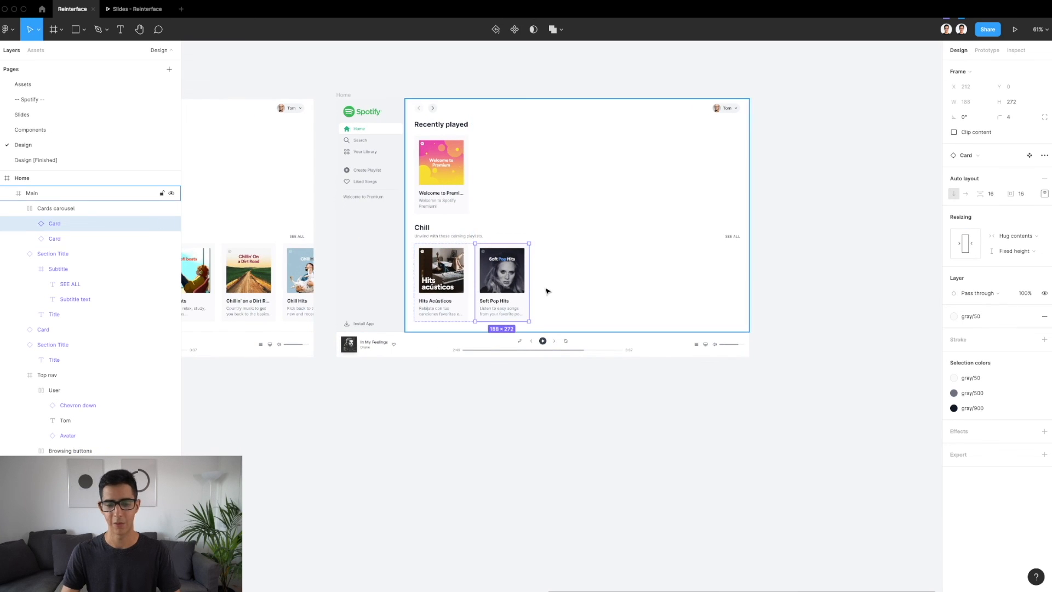
pyautogui.scroll(3, 540, 284)
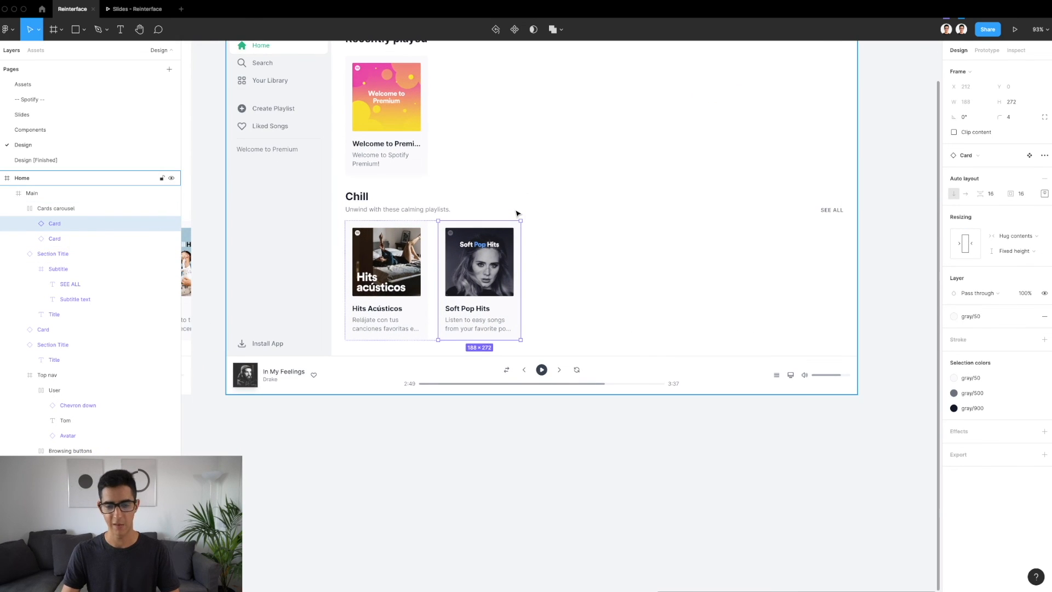
pyautogui.hotkey('ctrl', 'v')
pyautogui.hotkey('ctrl', 'v')
pyautogui.hotkey('ctrl', 'v')
pyautogui.hotkey('ctrl', 'v')
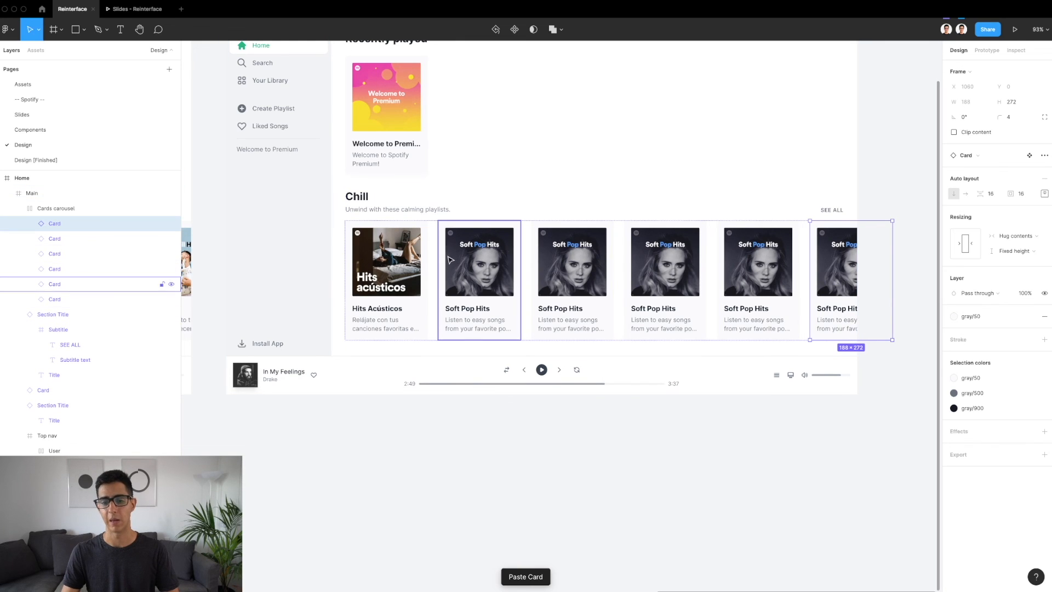
pyautogui.hotkey('ctrl', 'z')
pyautogui.hotkey('ctrl', 'z')
pyautogui.hotkey('ctrl', 'z')
pyautogui.hotkey('ctrl', 'z')
pyautogui.scroll(-5, 633, 267)
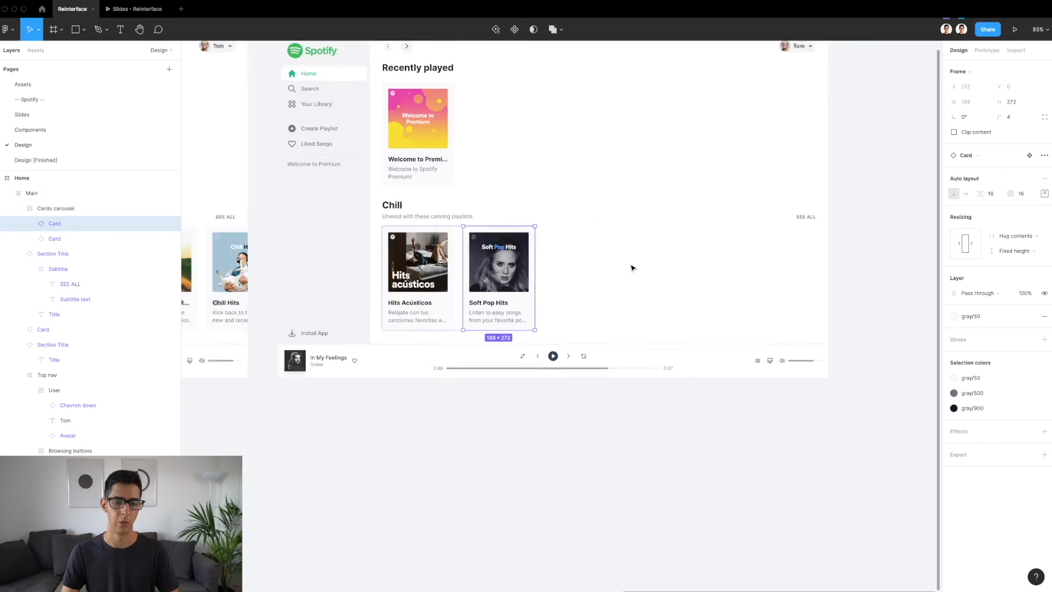
# Copy the Soft Rock, lofi beats, Chillin' on a Dirt Road and Chill Hits cards from the finished design into the Cards carousel
pyautogui.click(534, 269)
pyautogui.doubleClick(532, 269)
pyautogui.doubleClick(532, 268)
pyautogui.click(544, 269)
pyautogui.scroll(1, 544, 269)
pyautogui.scroll(5, 544, 269)
pyautogui.click(476, 274)
pyautogui.keyDown('shift'); pyautogui.click(583, 274); pyautogui.keyUp('shift')
pyautogui.keyDown('shift'); pyautogui.click(691, 279); pyautogui.keyUp('shift')
pyautogui.keyDown('shift'); pyautogui.click(780, 297); pyautogui.keyUp('shift')
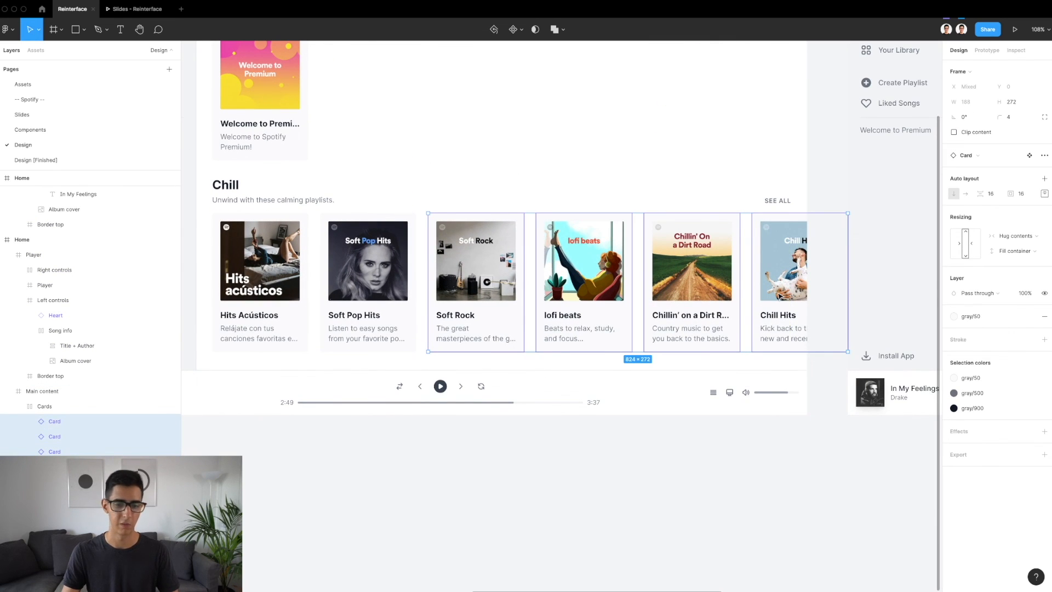
pyautogui.hscroll(10, 648, 258)
pyautogui.hscroll(4, 648, 258)
pyautogui.click(515, 239)
pyautogui.doubleClick(515, 238)
pyautogui.hotkey('ctrl', 'v')
pyautogui.hscroll(5, 515, 239)
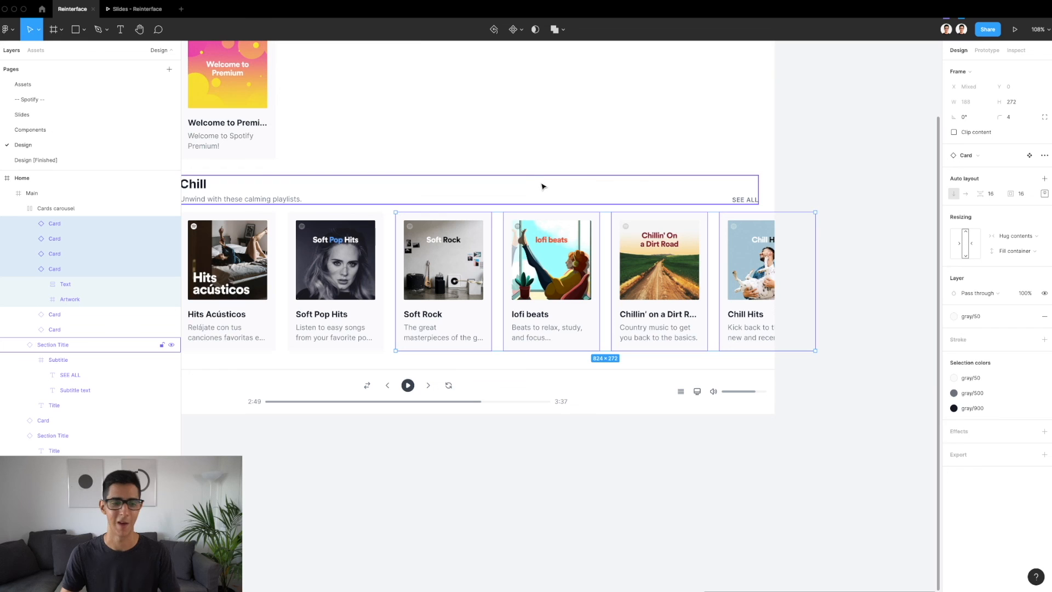
pyautogui.click(825, 185)
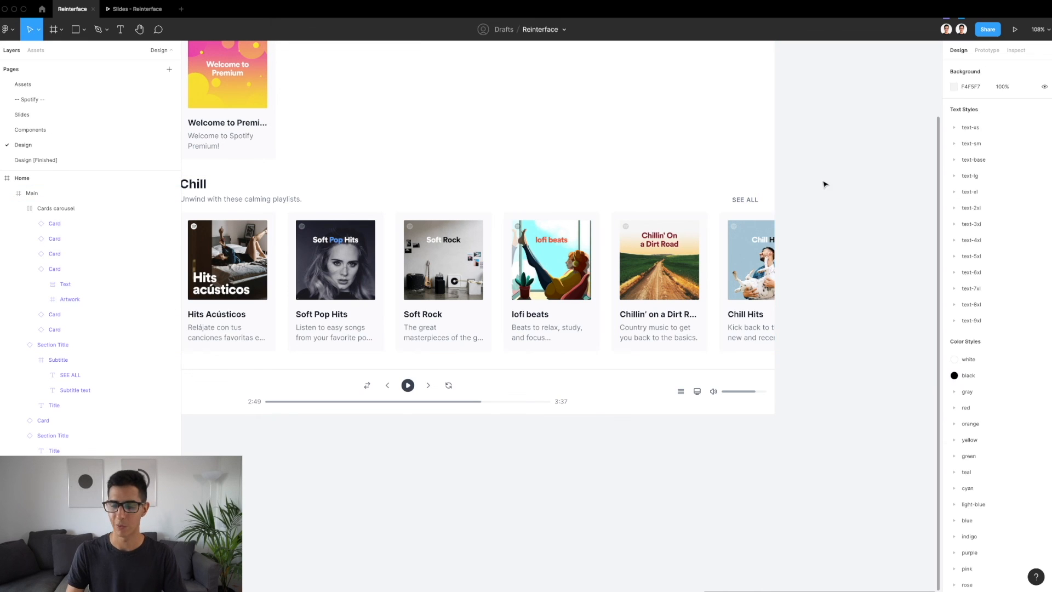
# Compare the new Cards carousel and its cut-off last card with the Best of the 2010s row in the original dark Home
pyautogui.hscroll(-2, 516, 251)
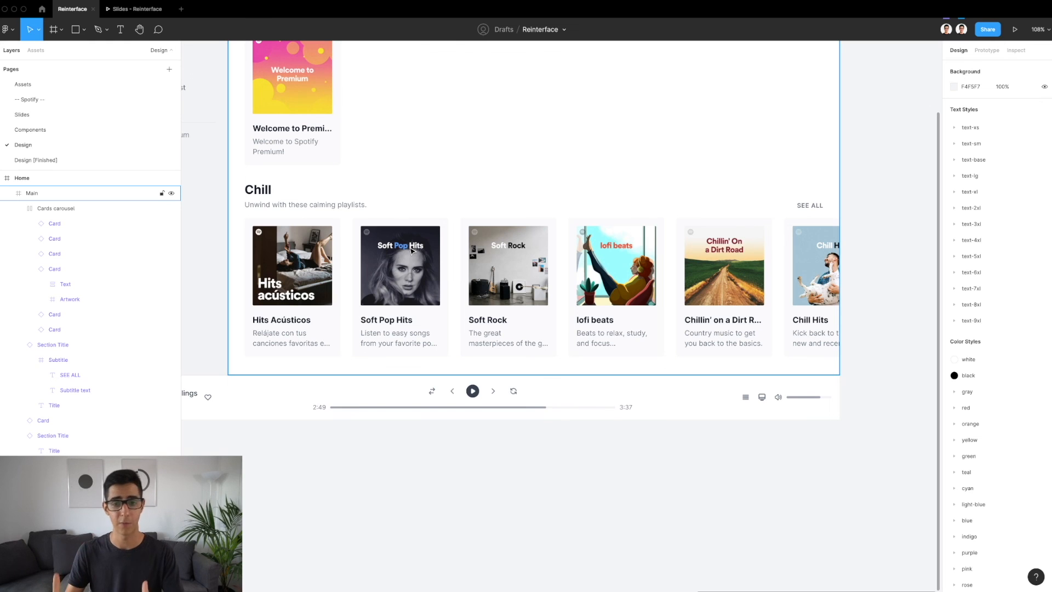
pyautogui.scroll(-3, 412, 251)
pyautogui.scroll(-5, 412, 250)
pyautogui.hscroll(-3, 412, 251)
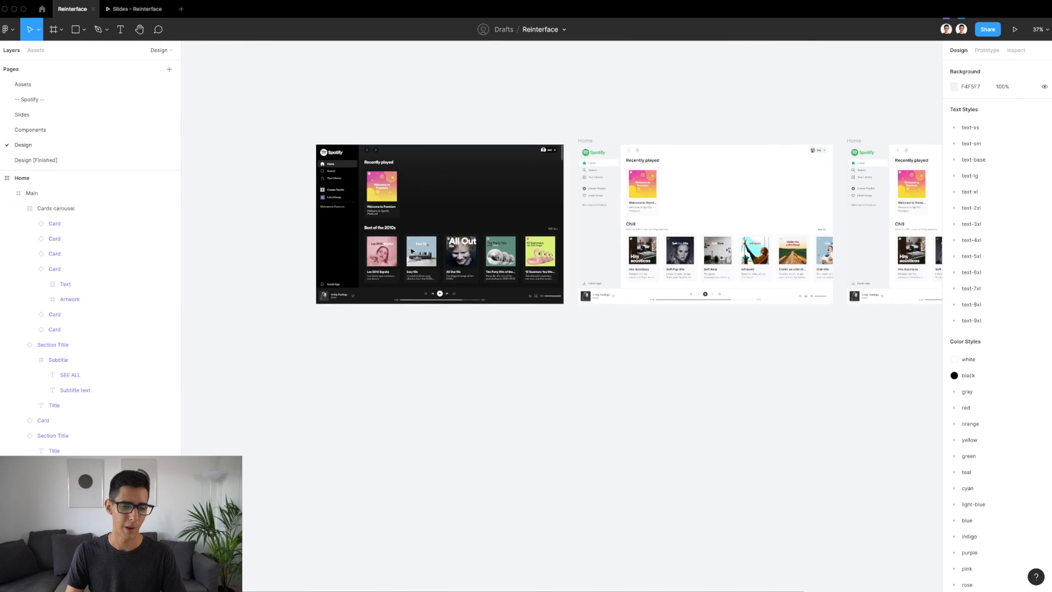
pyautogui.scroll(5, 464, 247)
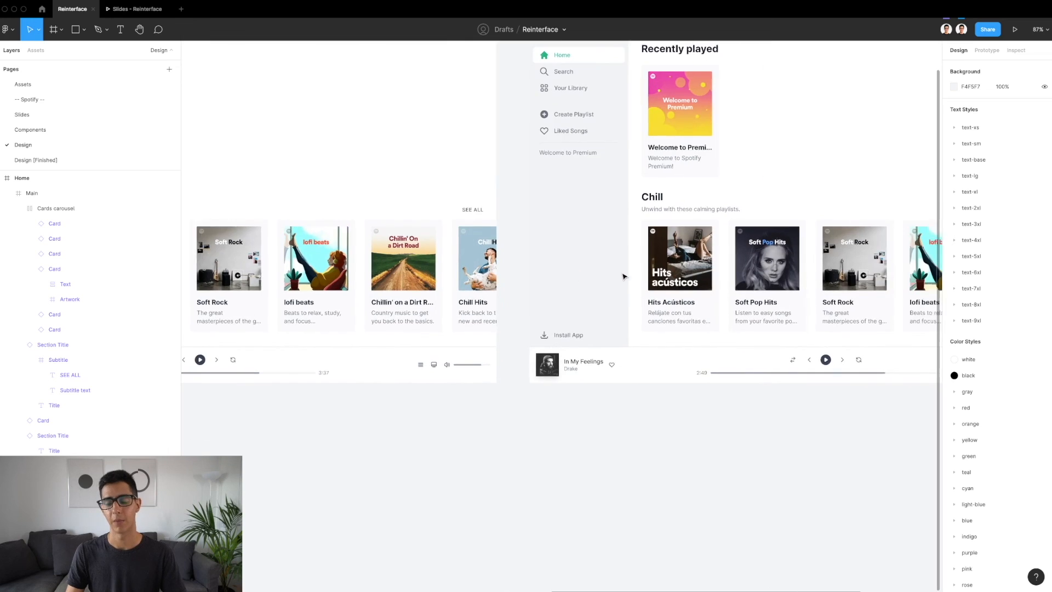
pyautogui.hscroll(4, 623, 277)
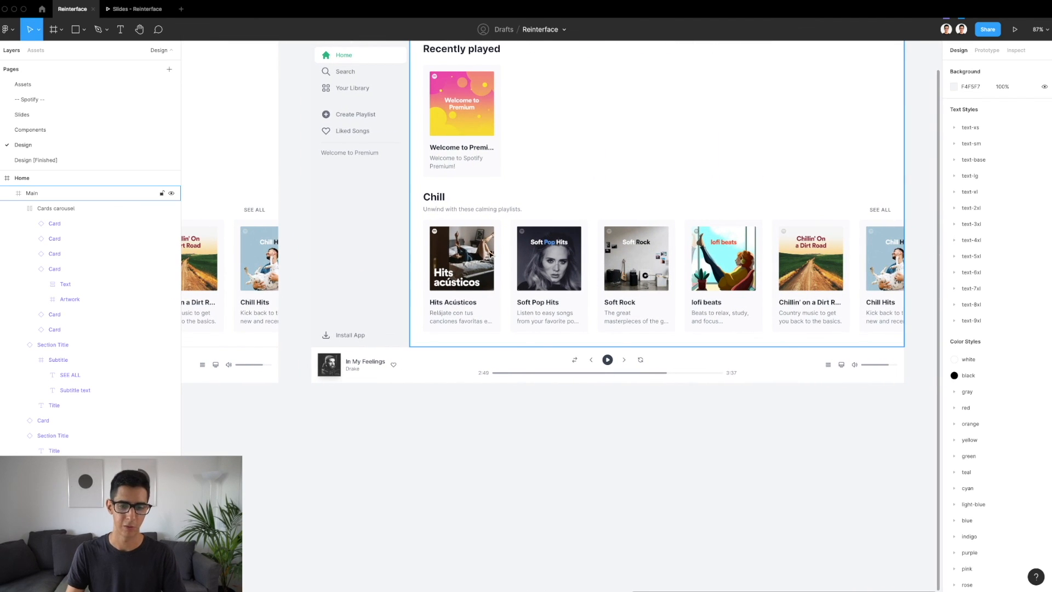
pyautogui.scroll(5, 641, 288)
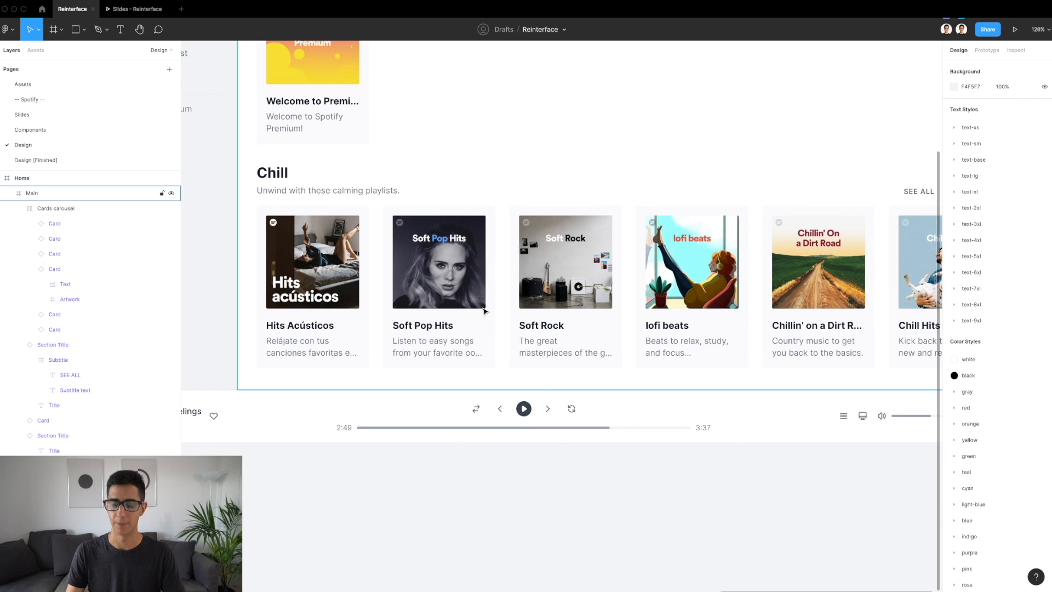
pyautogui.scroll(-5, 484, 311)
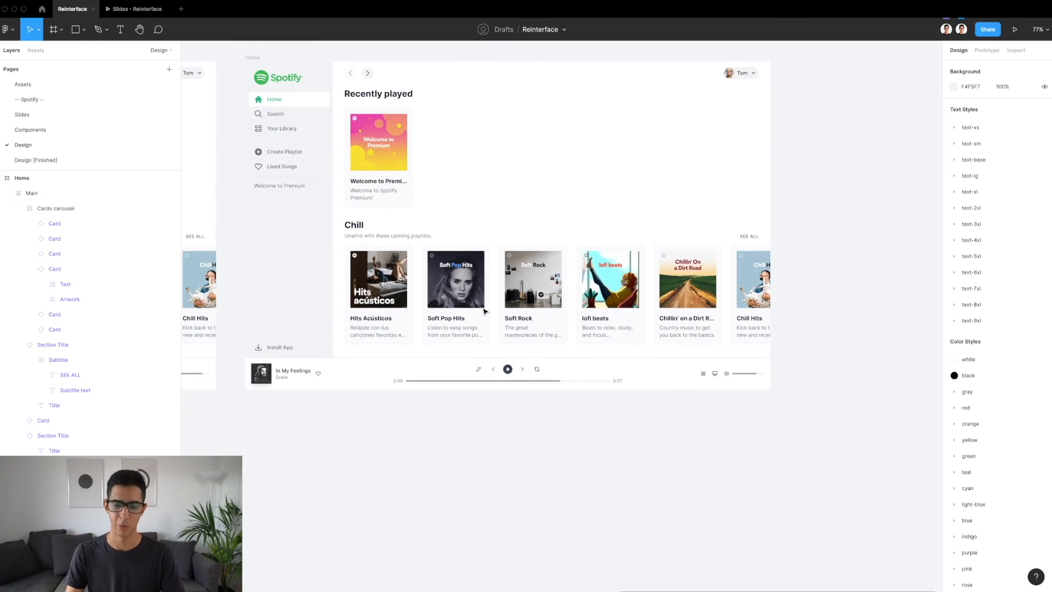
pyautogui.hscroll(1, 484, 311)
pyautogui.scroll(3, 758, 262)
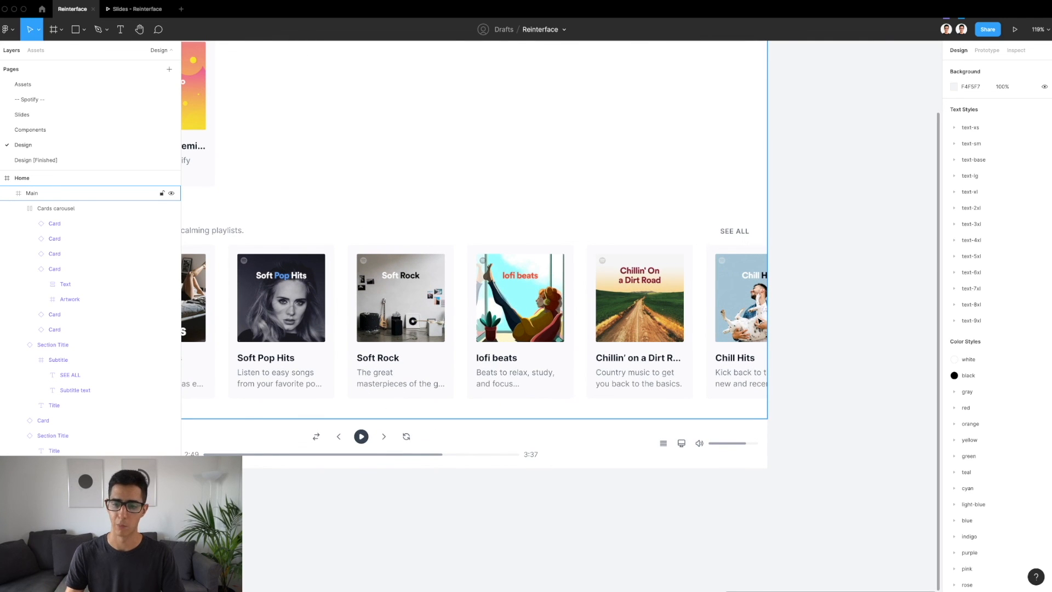
pyautogui.scroll(-3, 730, 314)
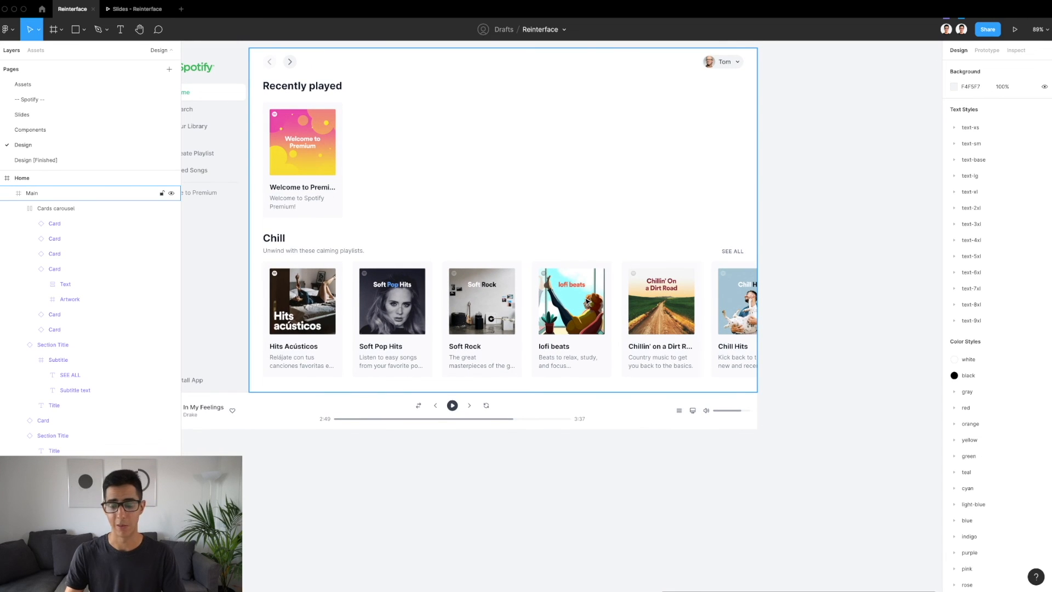
pyautogui.click(315, 284)
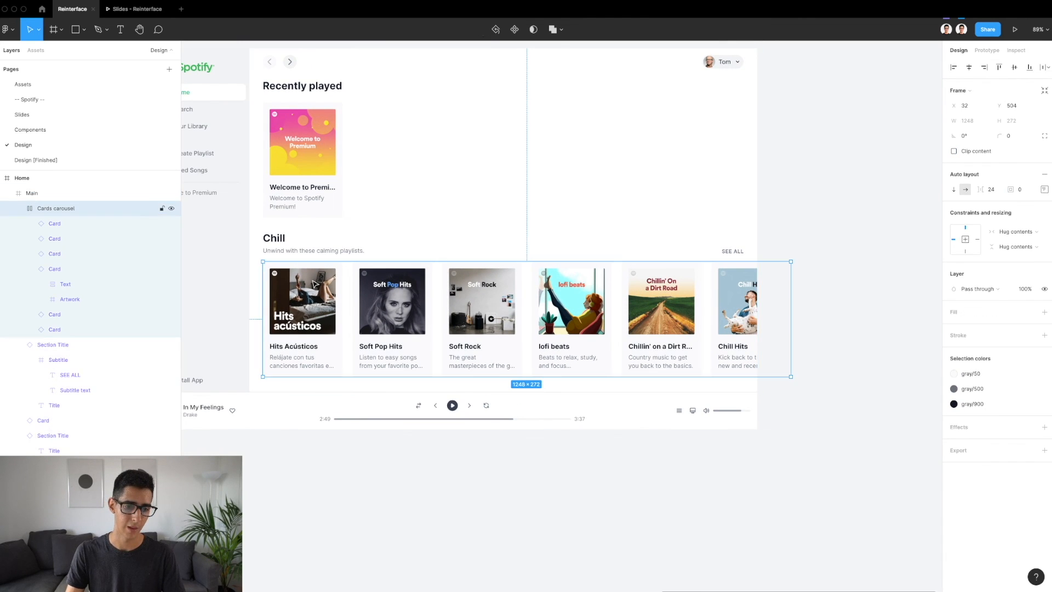
pyautogui.hscroll(-10, 315, 284)
pyautogui.hscroll(-5, 315, 283)
pyautogui.scroll(3, 566, 302)
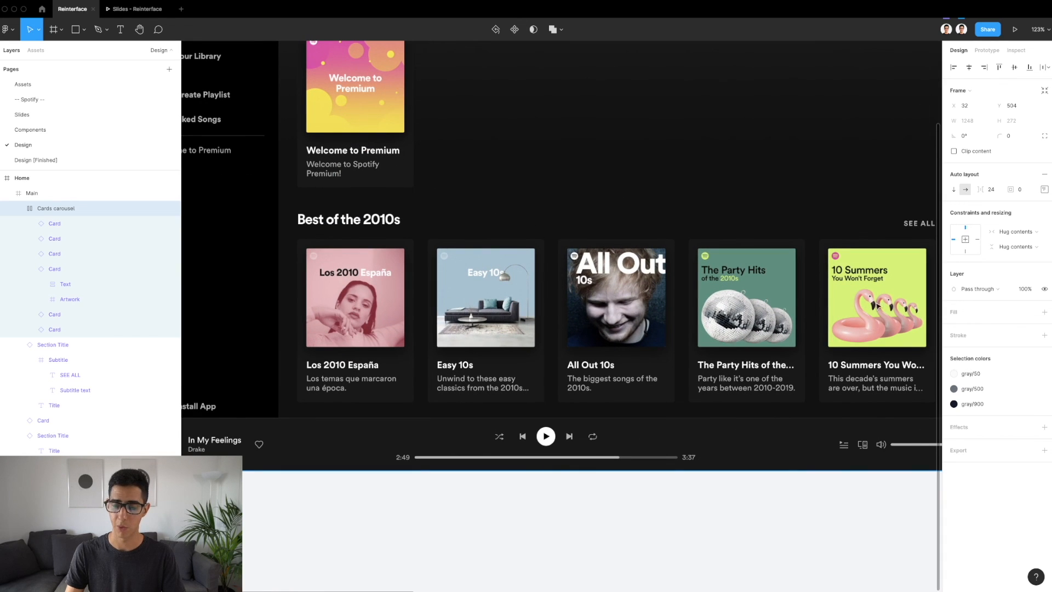
# Examine the Chill row in the light Home and the Hits Acústicos card in its Cards carousel
pyautogui.scroll(-3, 517, 336)
pyautogui.hscroll(10, 517, 336)
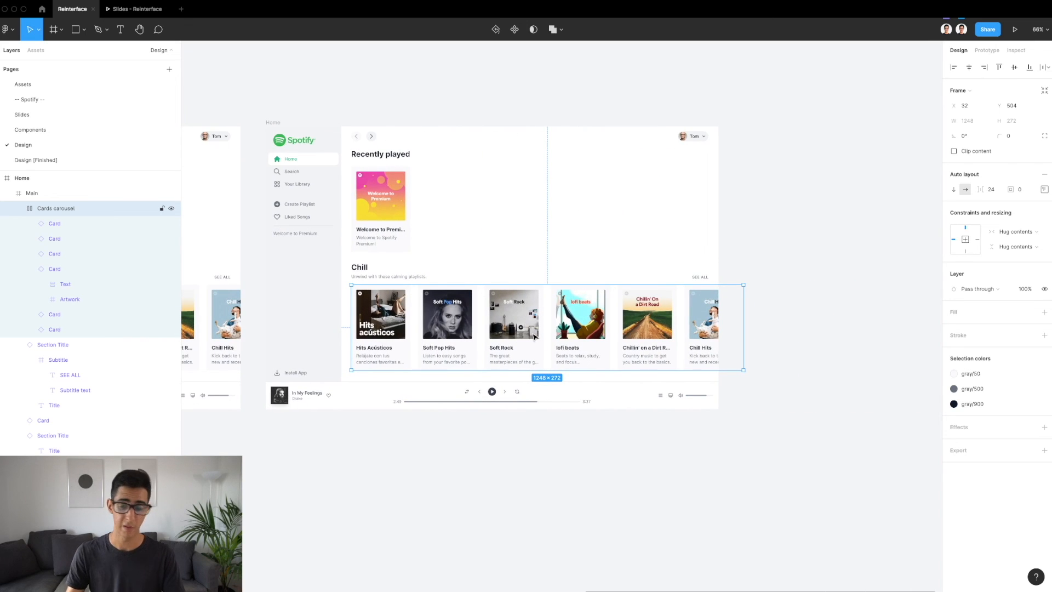
pyautogui.scroll(5, 404, 302)
pyautogui.hscroll(1, 396, 301)
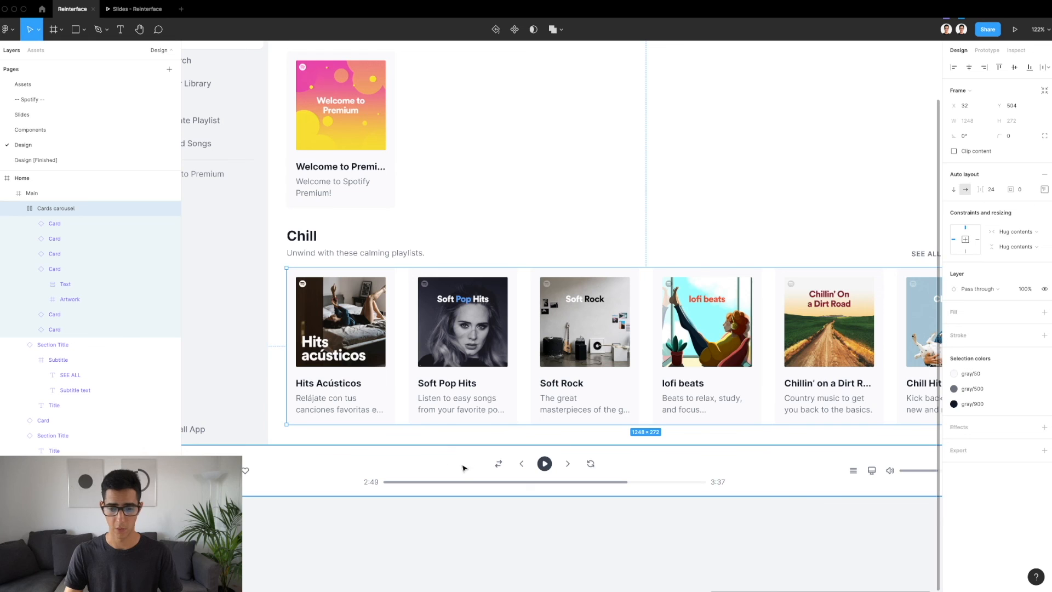
pyautogui.scroll(-3, 445, 466)
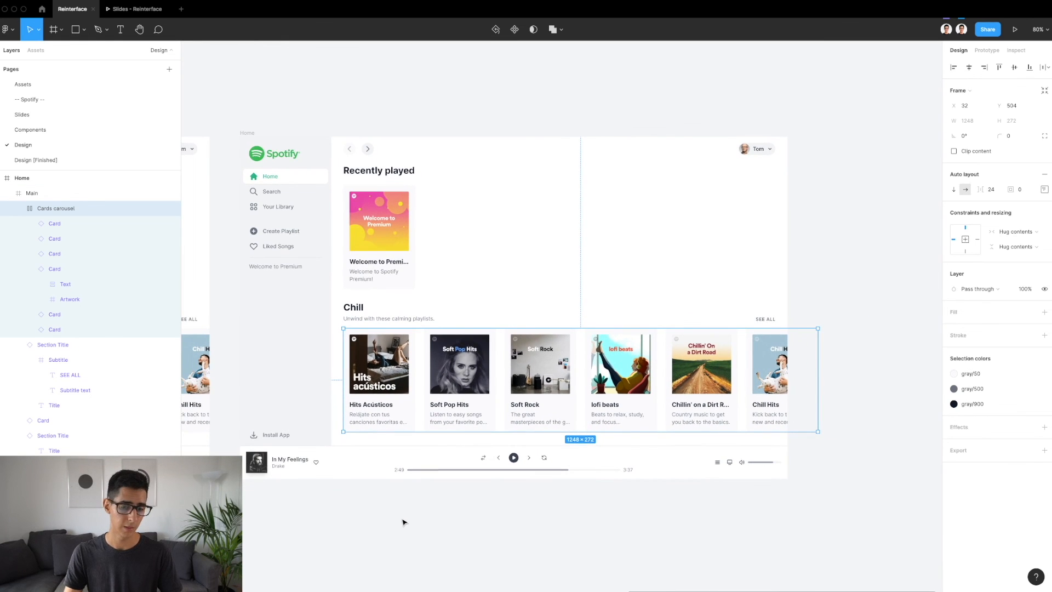
pyautogui.click(403, 521)
pyautogui.click(394, 395)
pyautogui.click(394, 396)
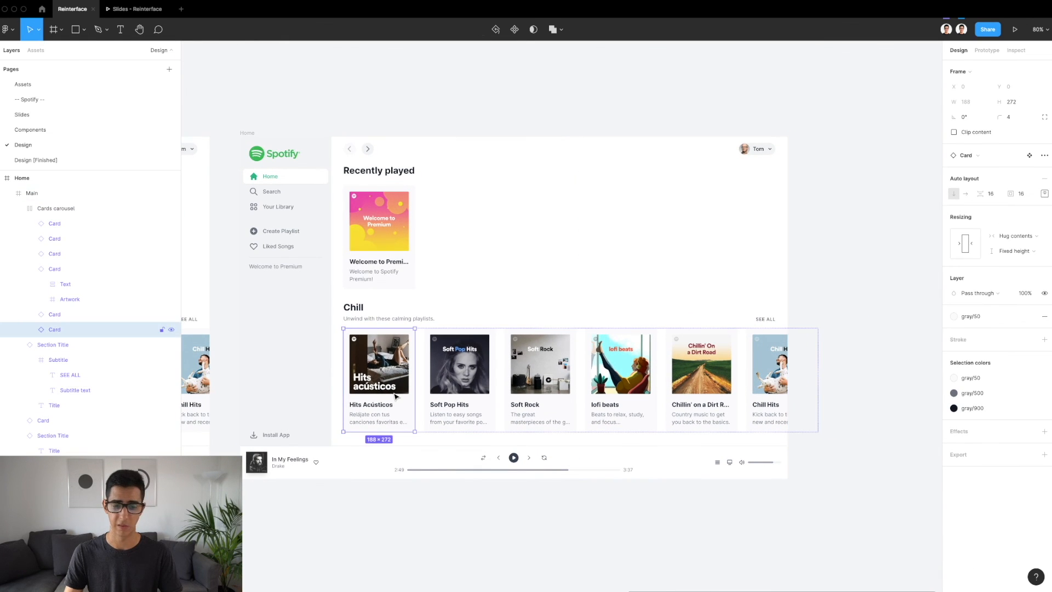
pyautogui.scroll(5, 395, 395)
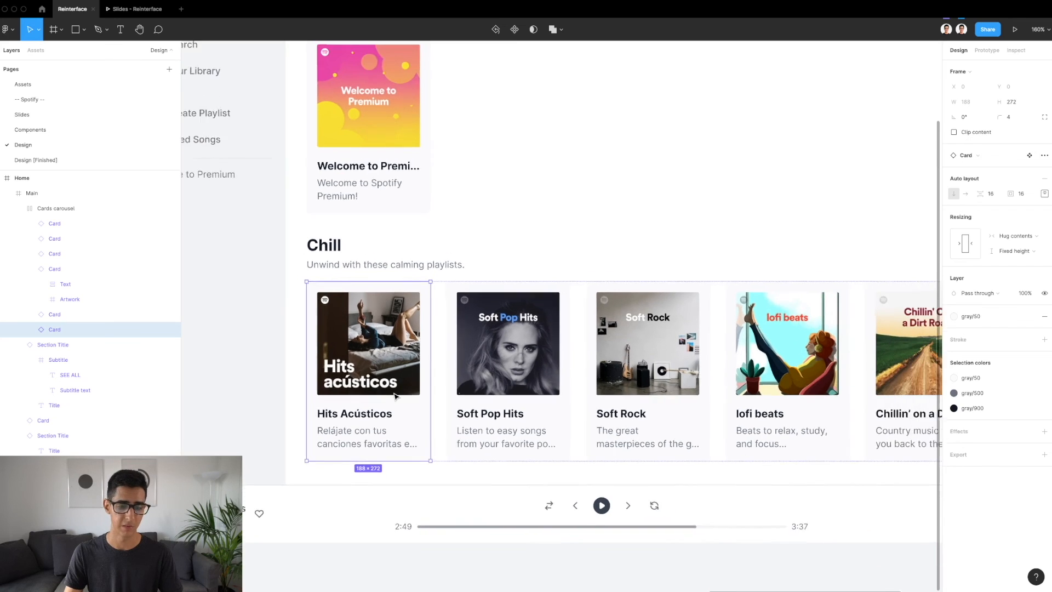
pyautogui.scroll(-2, 394, 395)
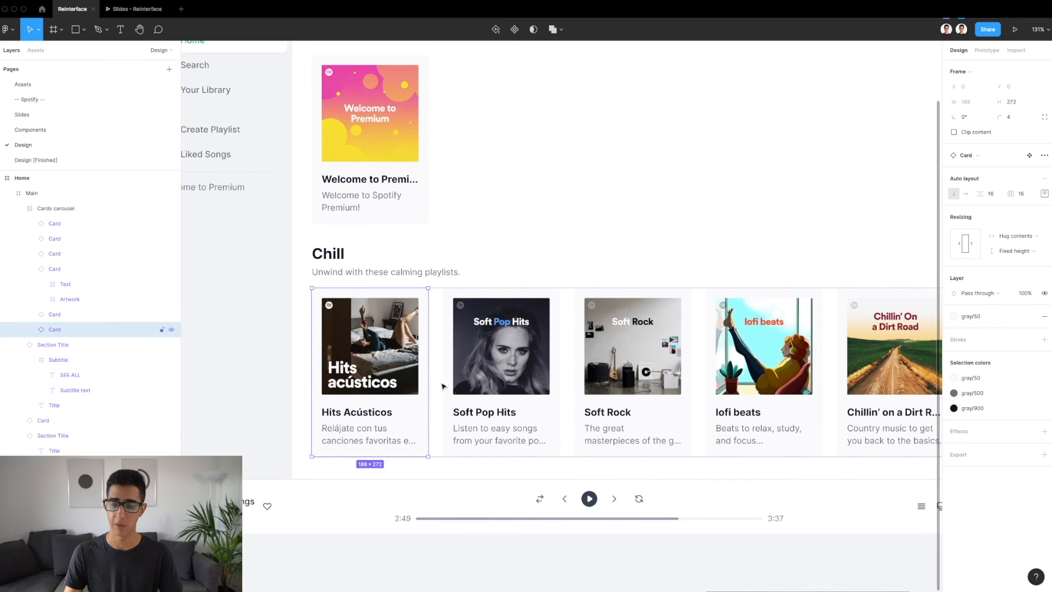
# Inspect the Soft Rock and Soft Pop Hits cards, including the Soft Pop Hits artwork's sizing and image fill
pyautogui.click(596, 360)
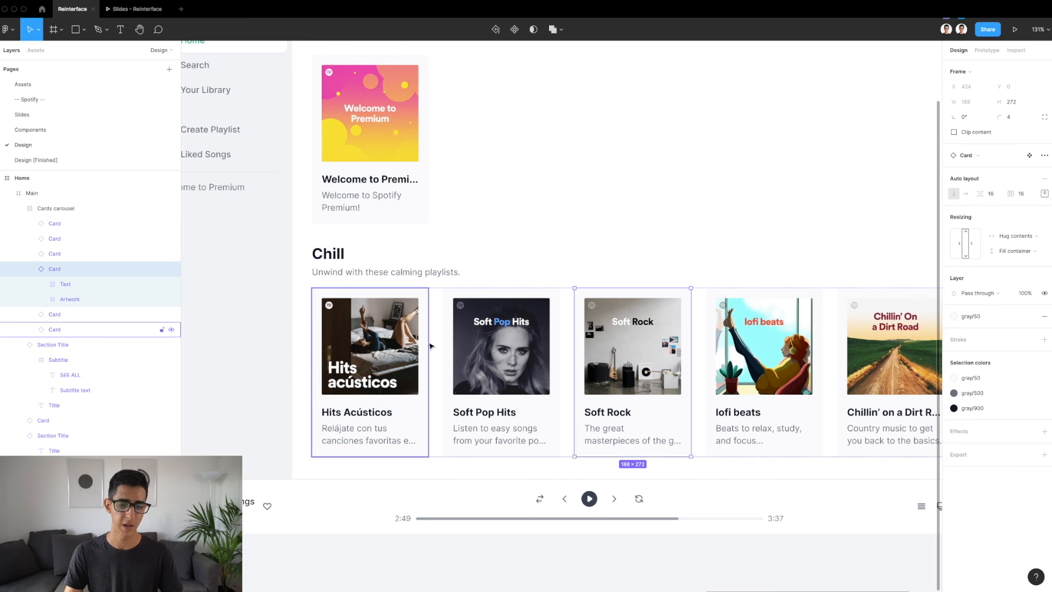
pyautogui.scroll(5, 429, 345)
pyautogui.doubleClick(517, 347)
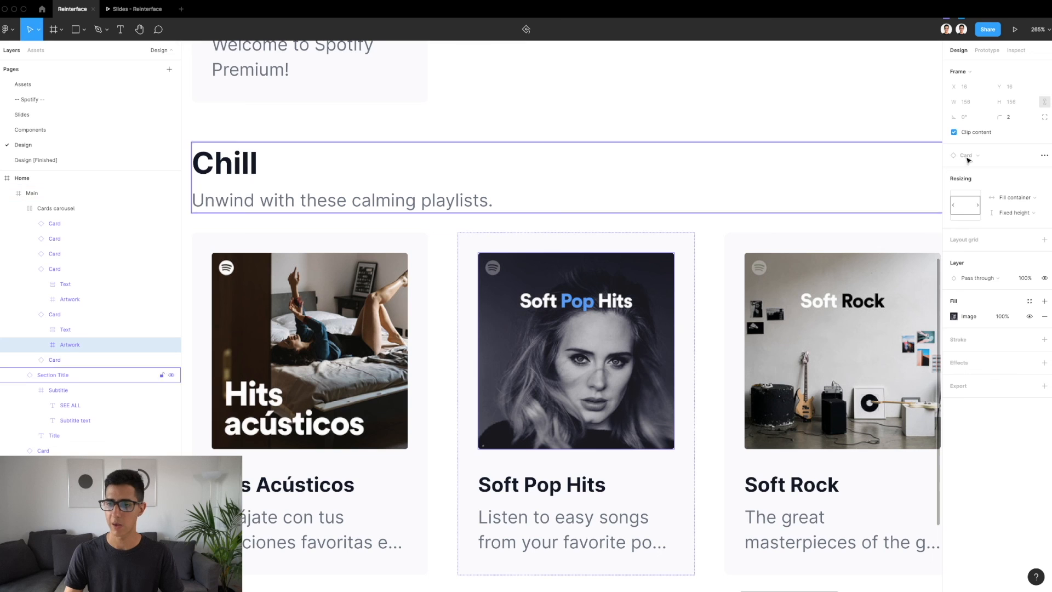
pyautogui.scroll(-4, 542, 201)
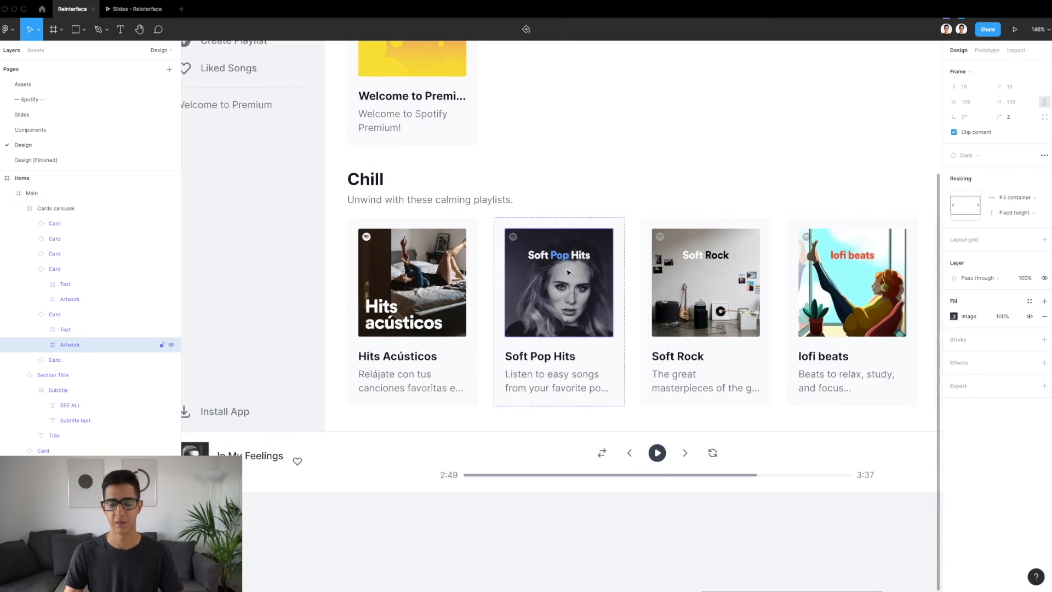
pyautogui.scroll(3, 631, 315)
pyautogui.click(631, 315)
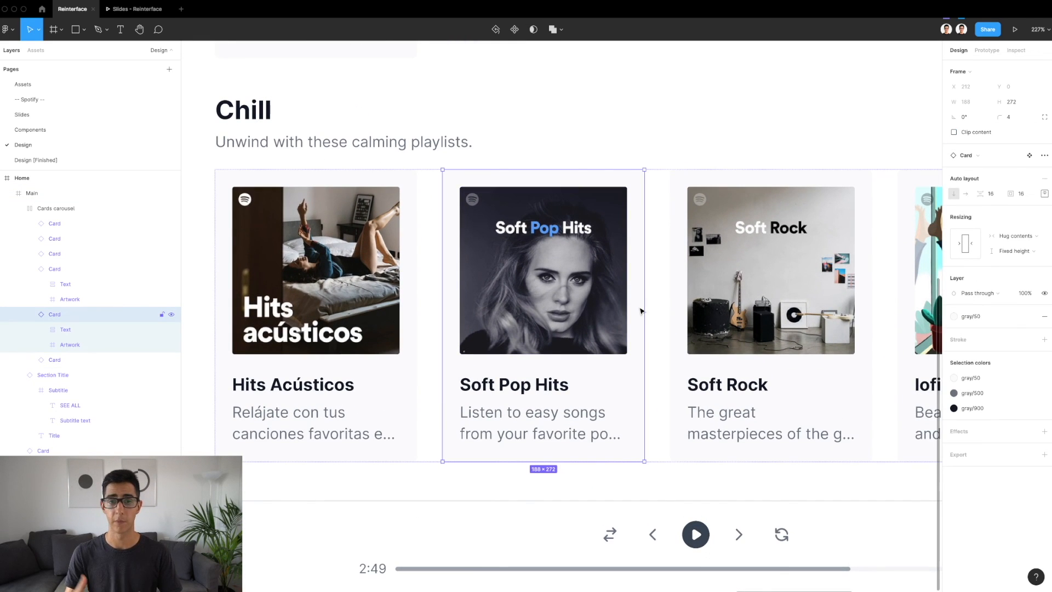
pyautogui.scroll(-5, 641, 311)
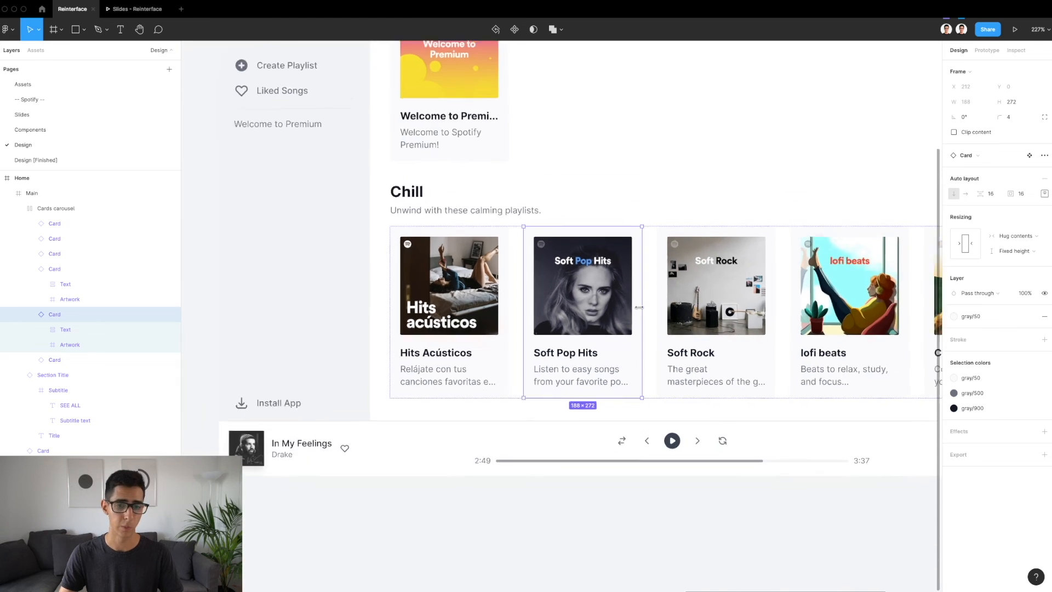
pyautogui.scroll(4, 515, 356)
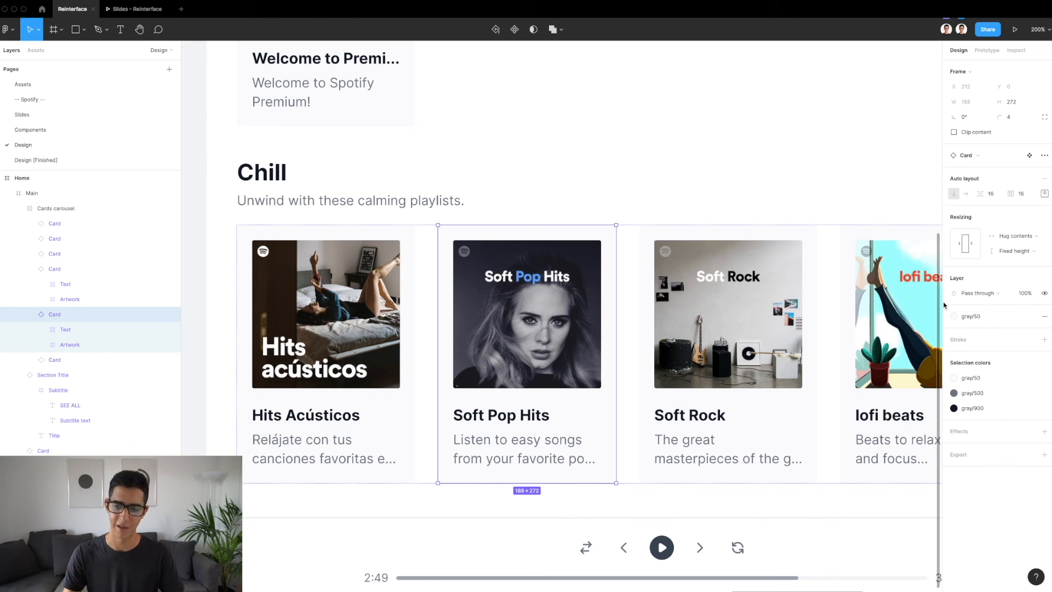
pyautogui.scroll(-5, 838, 284)
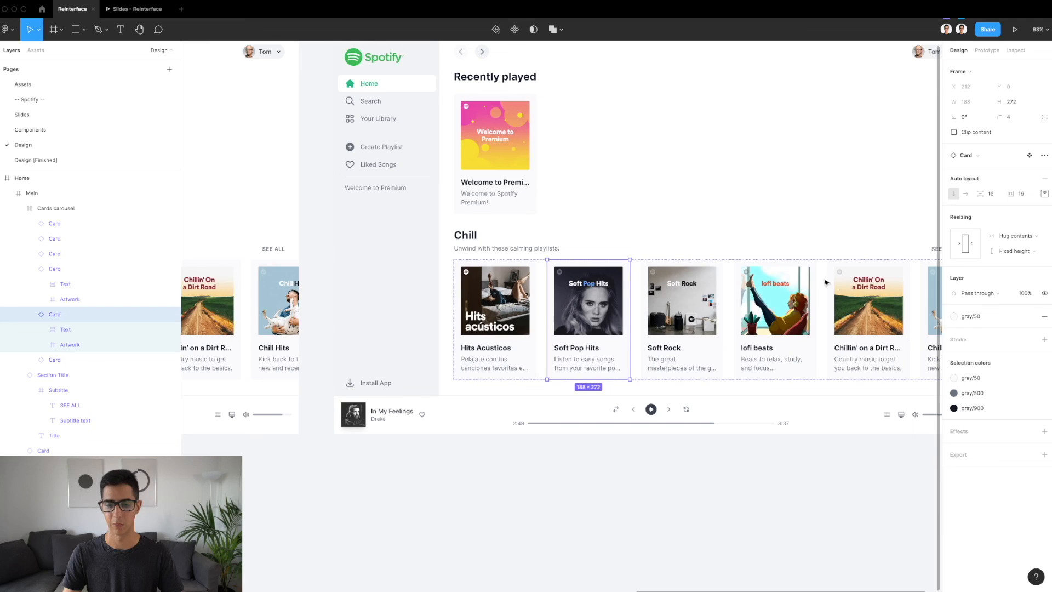
# Compare the two light Home frames side by side, fitting both in view
pyautogui.click(695, 202)
pyautogui.scroll(-4, 695, 202)
pyautogui.click(597, 91)
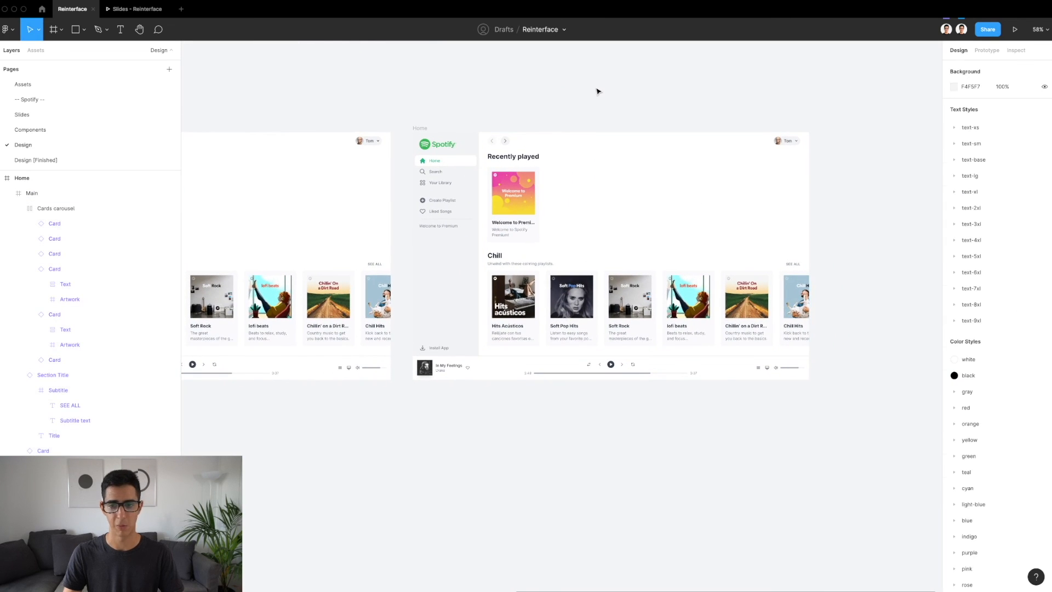
pyautogui.hscroll(-3, 504, 105)
pyautogui.scroll(-3, 504, 105)
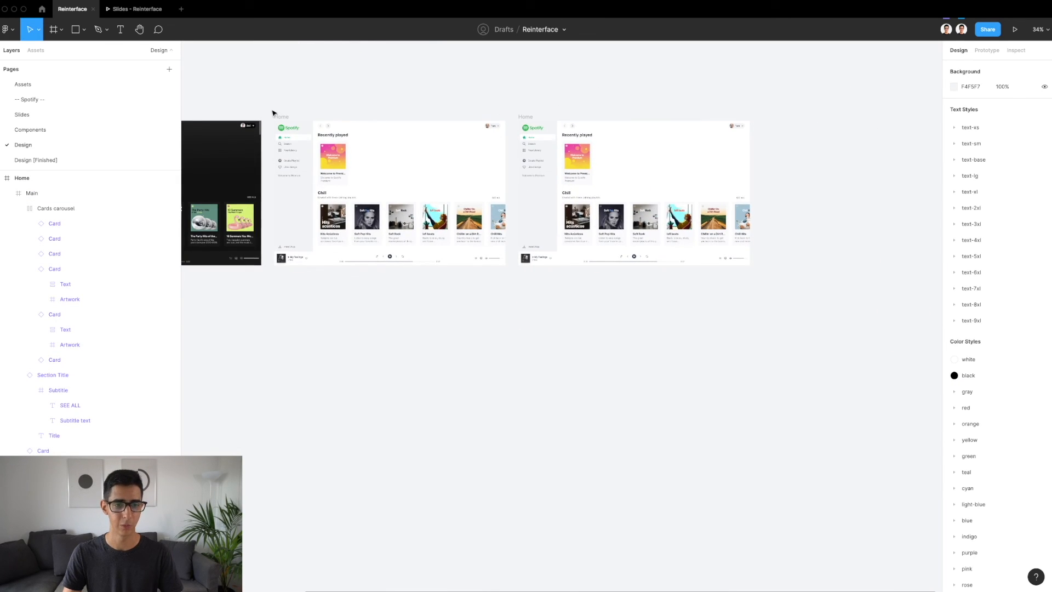
pyautogui.moveTo(268, 109); pyautogui.dragTo(819, 380)
pyautogui.hotkey('shift', '1')
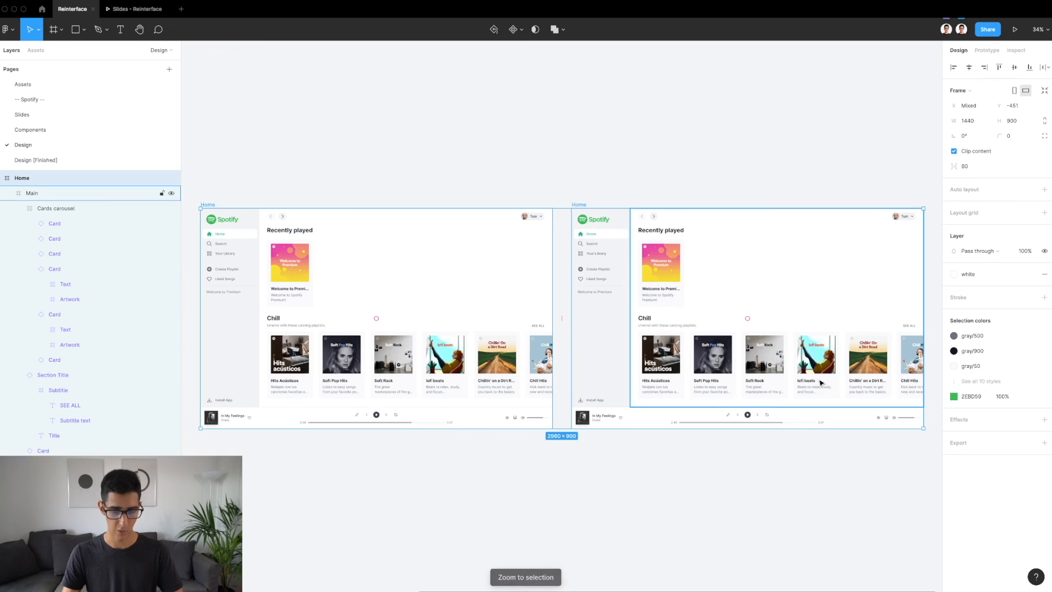
pyautogui.click(570, 108)
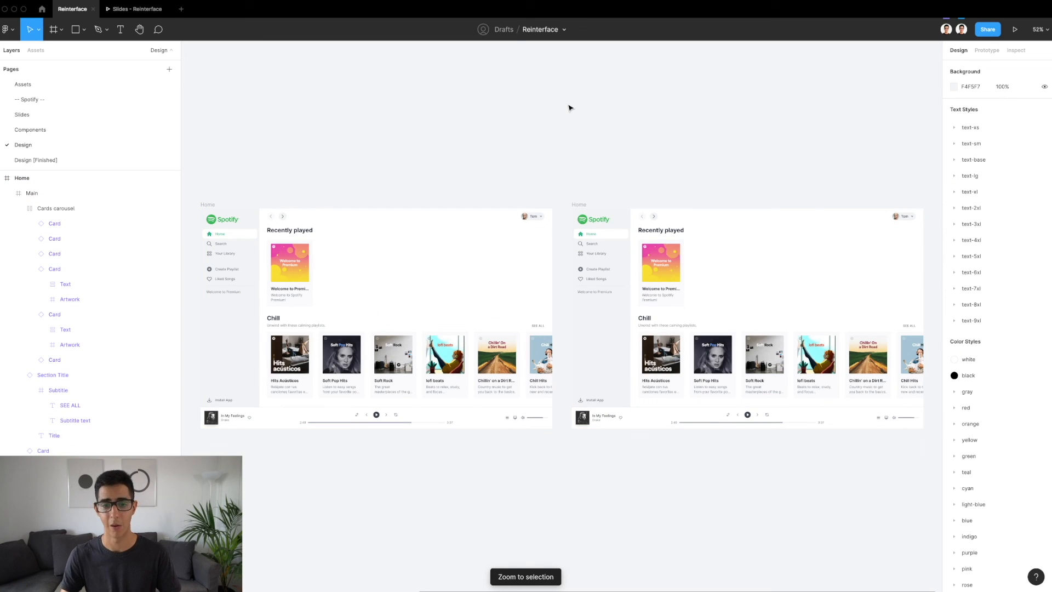
# Review the recreated Home frame on its own, zoomed to fill the canvas
pyautogui.hscroll(2, 644, 144)
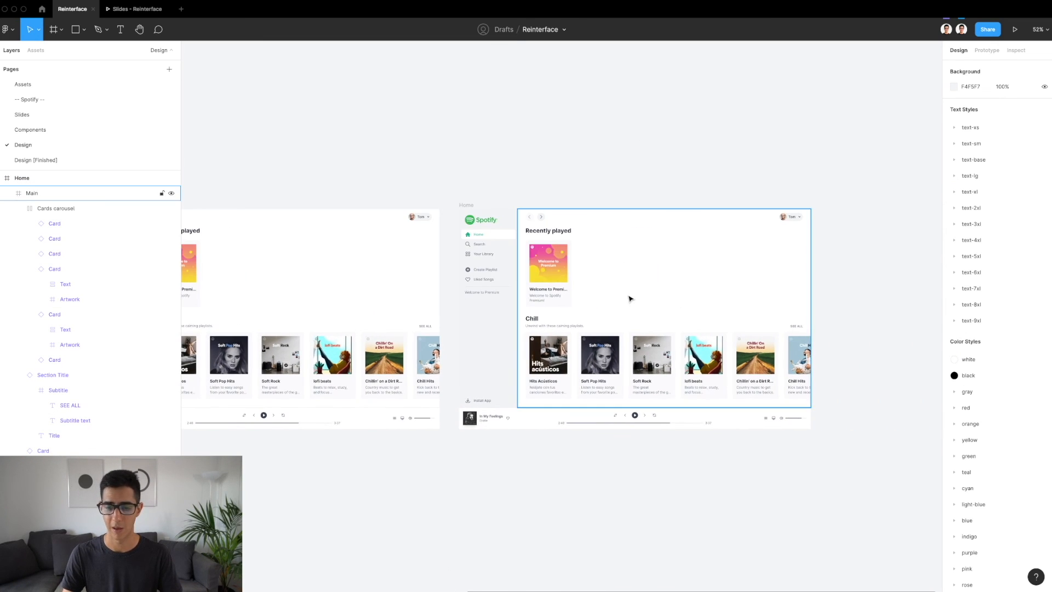
pyautogui.scroll(3, 630, 298)
pyautogui.hscroll(2, 630, 298)
pyautogui.click(333, 145)
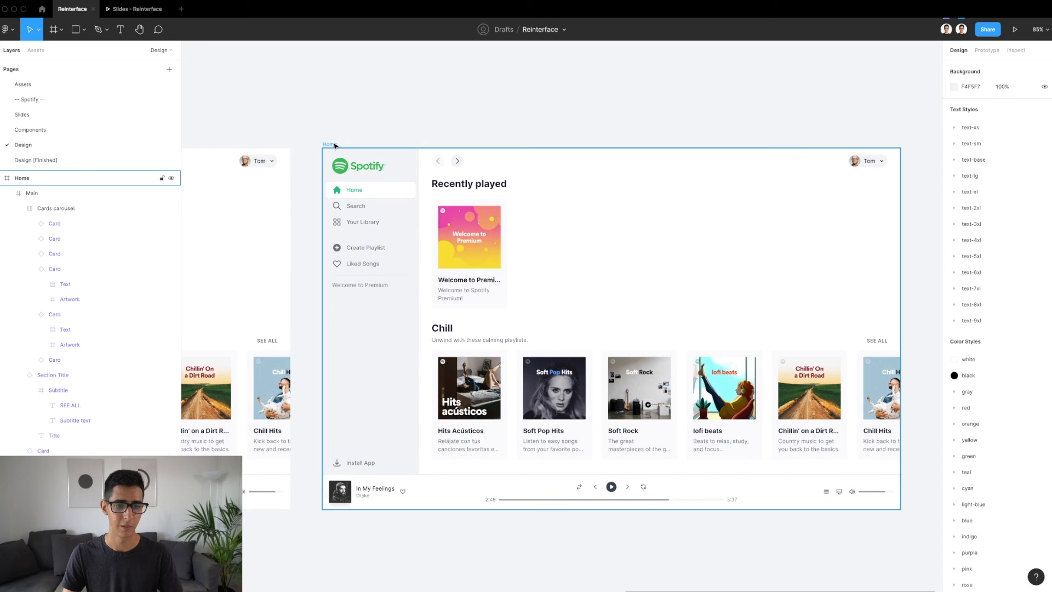
pyautogui.hotkey('shift', '2')
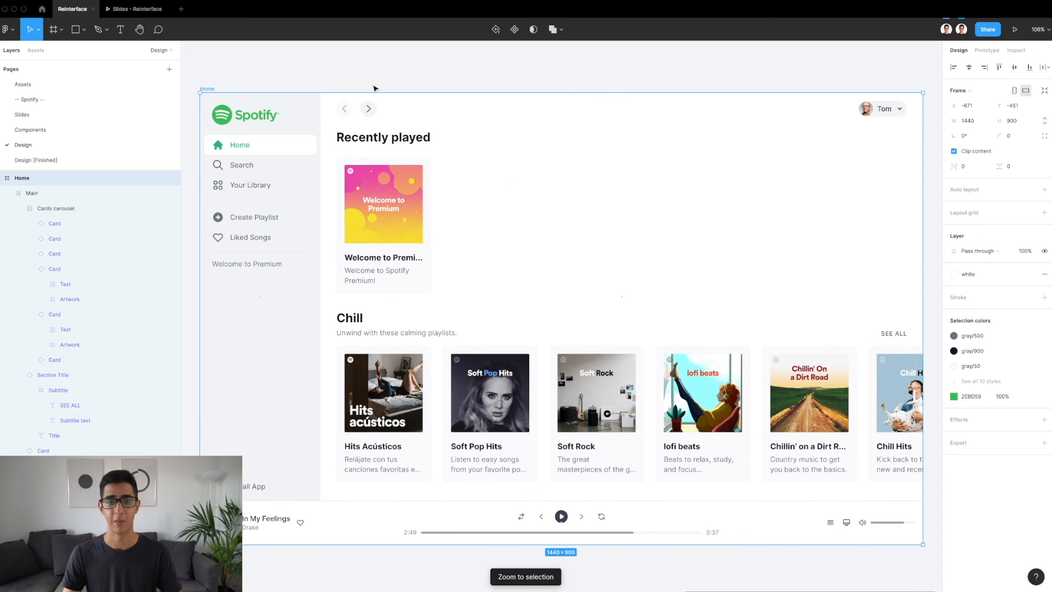
pyautogui.click(375, 82)
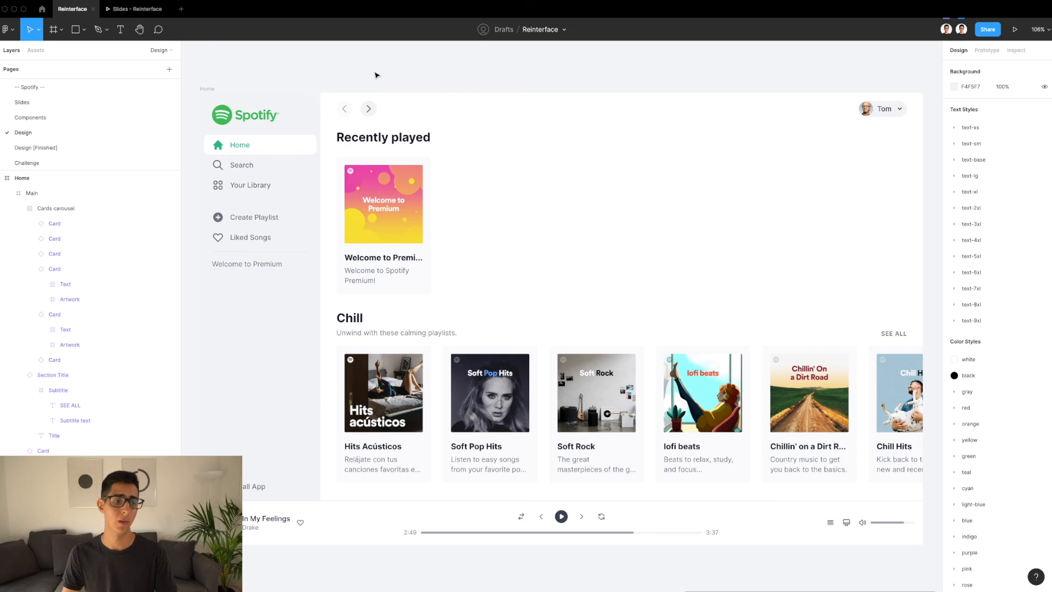
# View the Challenge page's slide and check the Daily Mix 2 card's hover effect in the Spotify web player in Safari
pyautogui.click(96, 161)
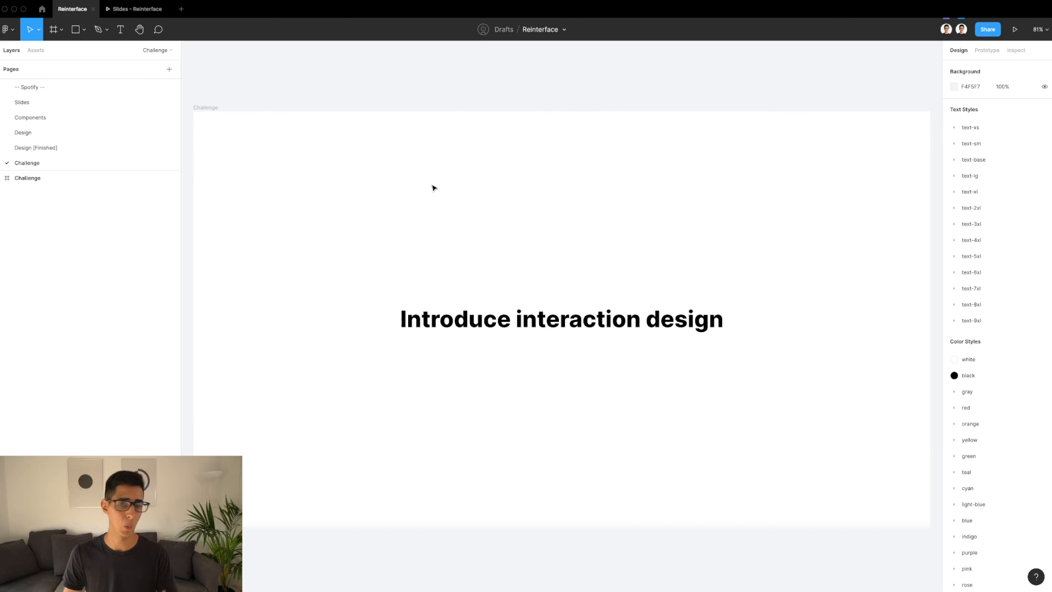
pyautogui.hotkey('ctrl', 'Right')
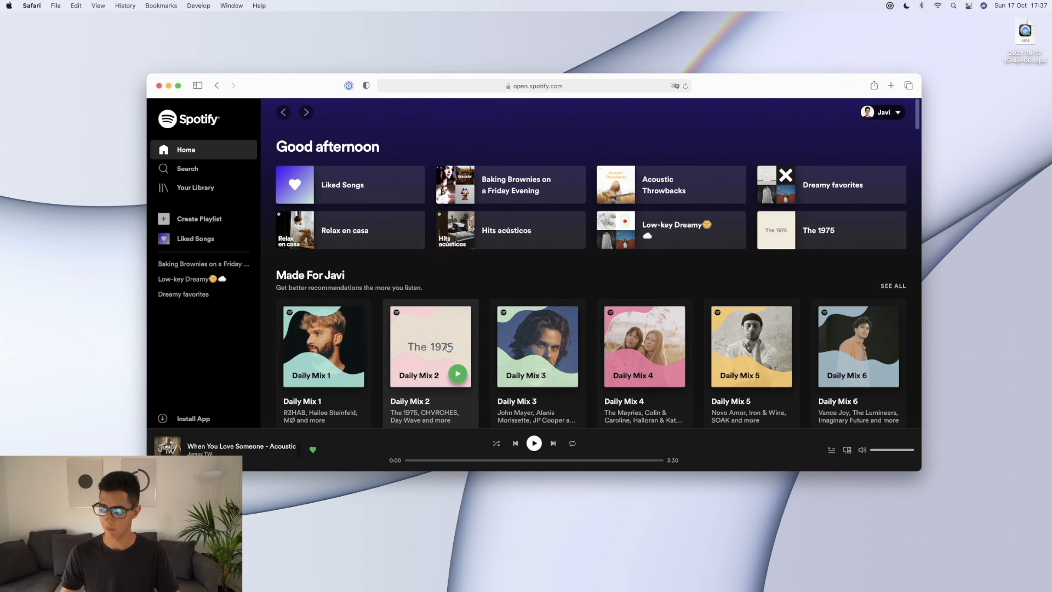
pyautogui.hotkey('ctrl', 'Left')
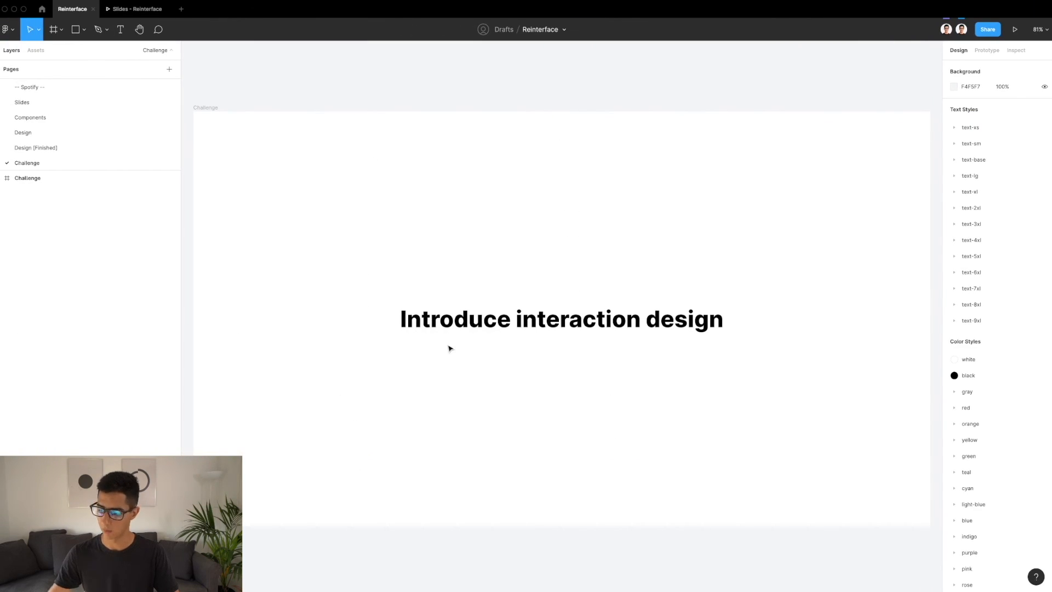